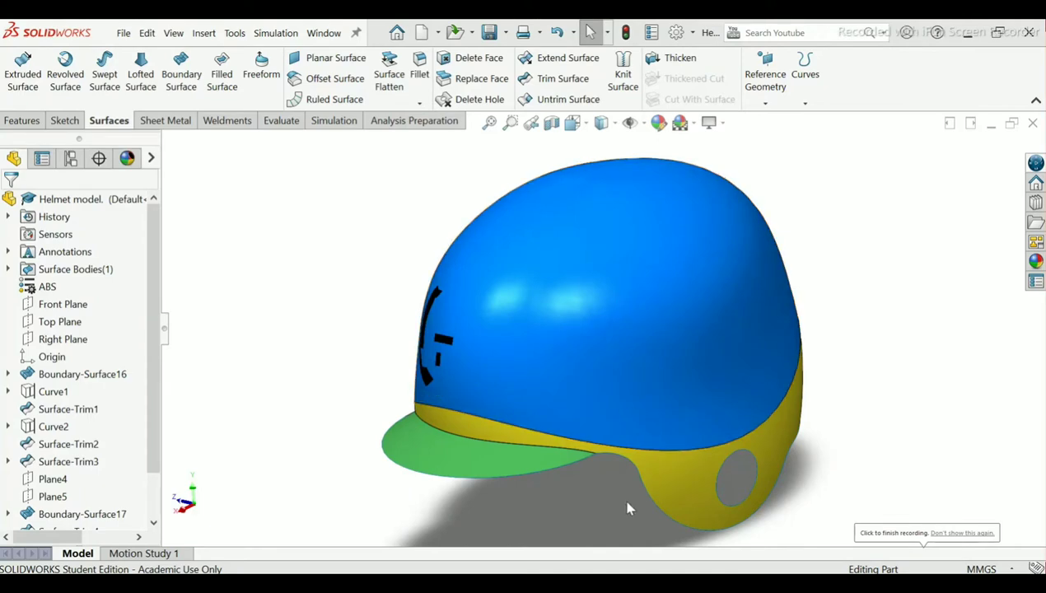
# Step: Orbit and zoom around the finished helmet model to inspect it, briefly viewing the Curves list
pyautogui.moveTo(627, 509)
pyautogui.mouseDown(button='middle')
pyautogui.moveTo(587, 222)
pyautogui.moveTo(616, 196)
pyautogui.moveTo(662, 227)
pyautogui.moveTo(644, 233)
pyautogui.mouseUp(button='middle')
pyautogui.scroll(-5, 622, 462)
pyautogui.scroll(5, 622, 463)
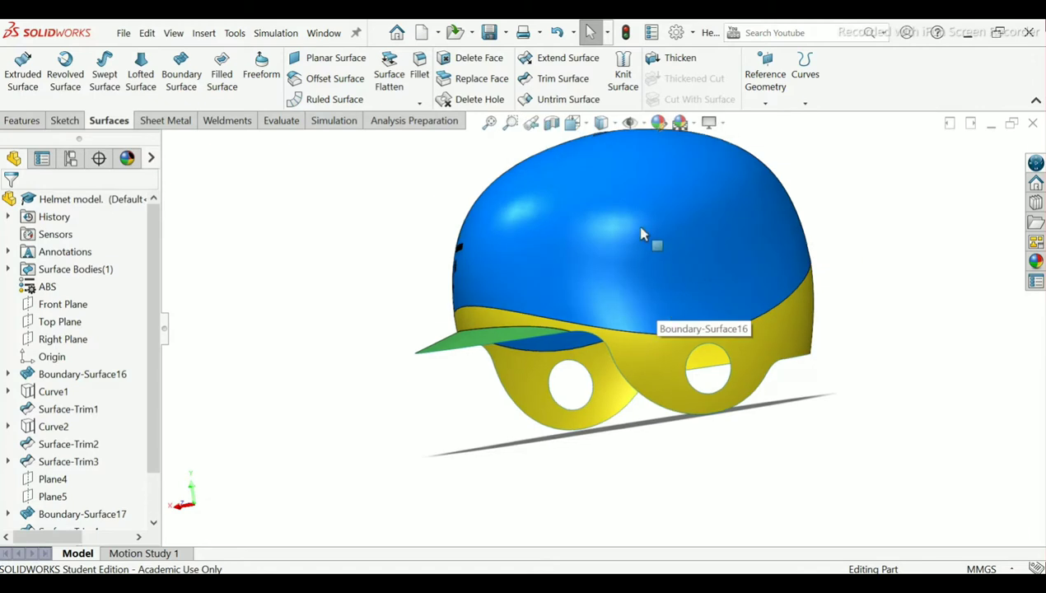
pyautogui.scroll(2, 641, 234)
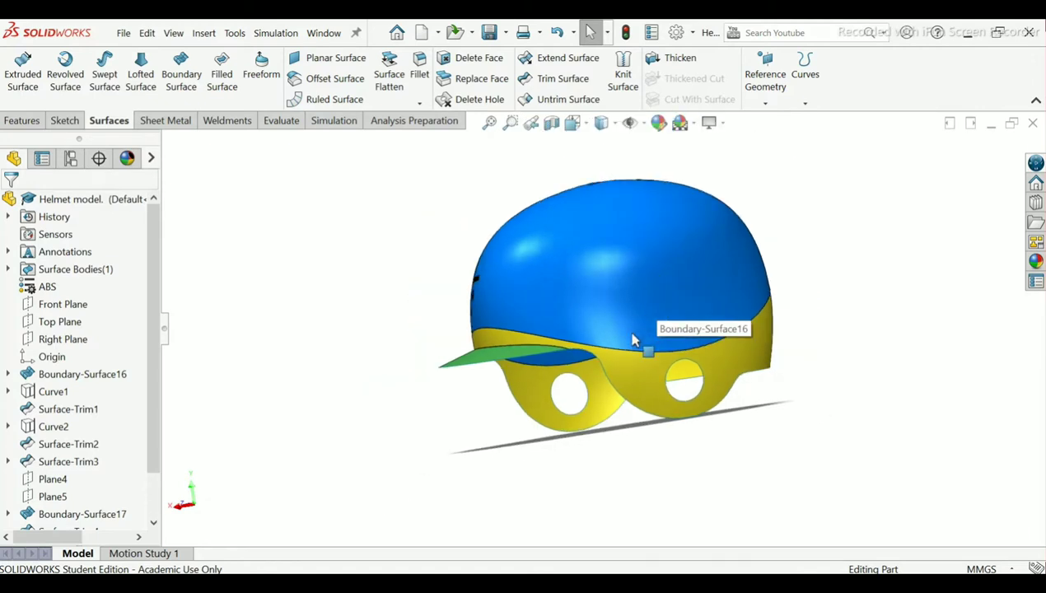
pyautogui.scroll(-2, 619, 288)
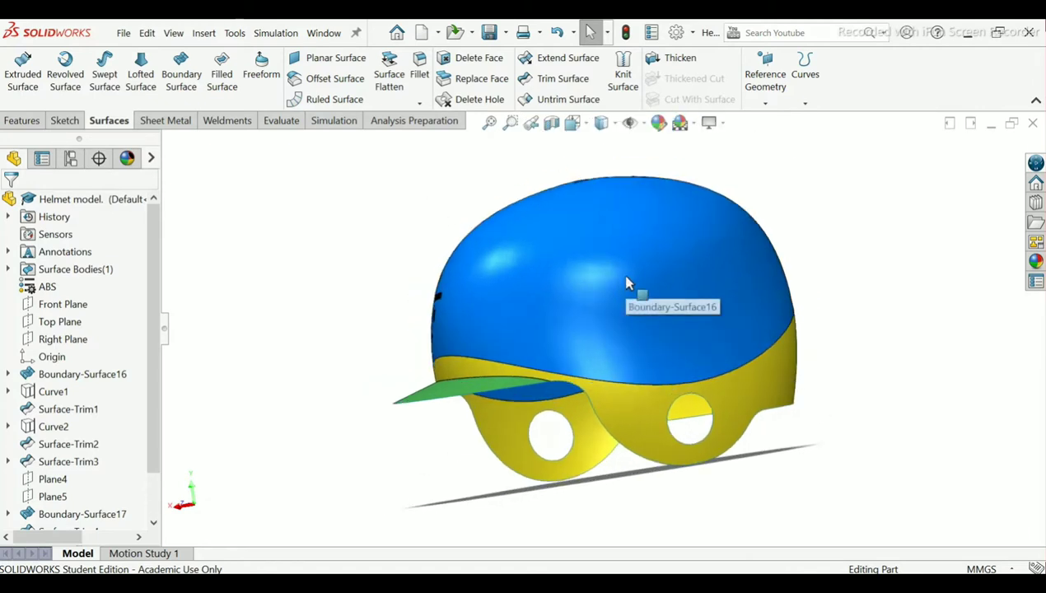
pyautogui.moveTo(625, 282)
pyautogui.mouseDown(button='middle')
pyautogui.moveTo(630, 306)
pyautogui.moveTo(613, 305)
pyautogui.moveTo(704, 185)
pyautogui.moveTo(544, 422)
pyautogui.moveTo(555, 333)
pyautogui.moveTo(782, 233)
pyautogui.moveTo(689, 358)
pyautogui.moveTo(667, 350)
pyautogui.mouseUp(button='middle')
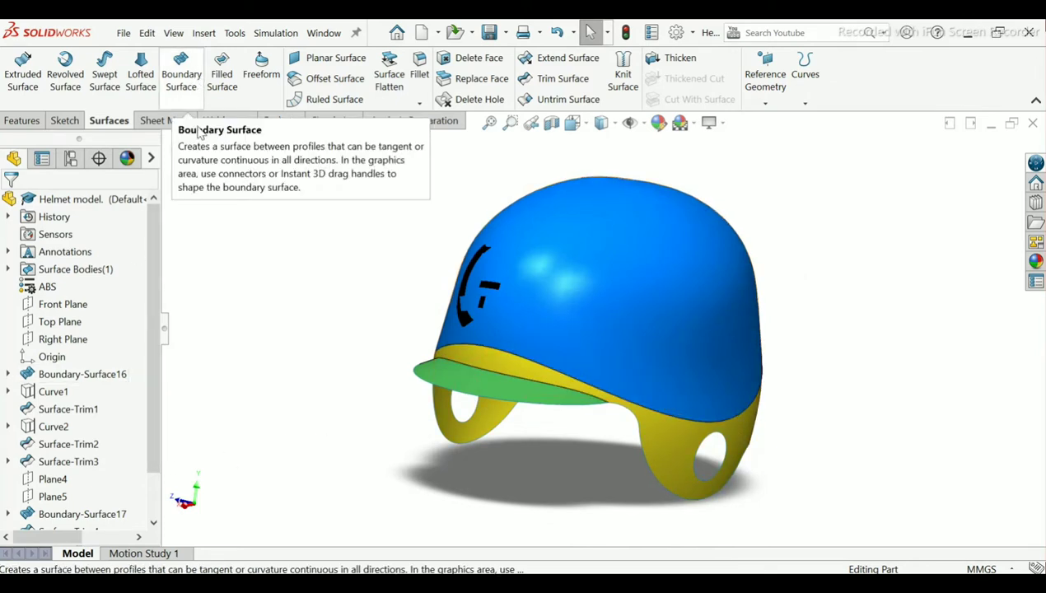
pyautogui.click(807, 105)
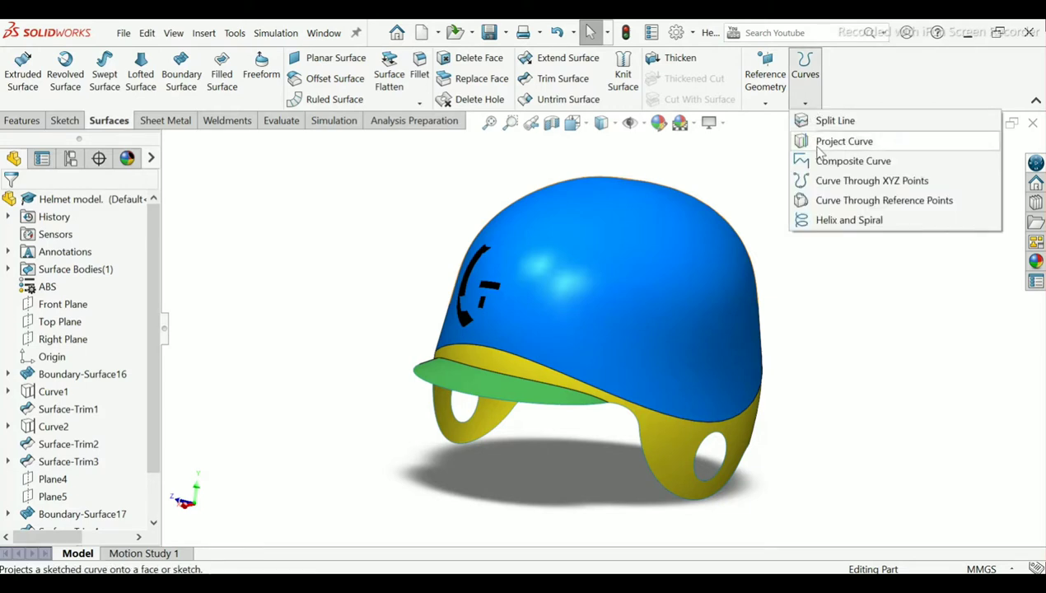
pyautogui.click(158, 334)
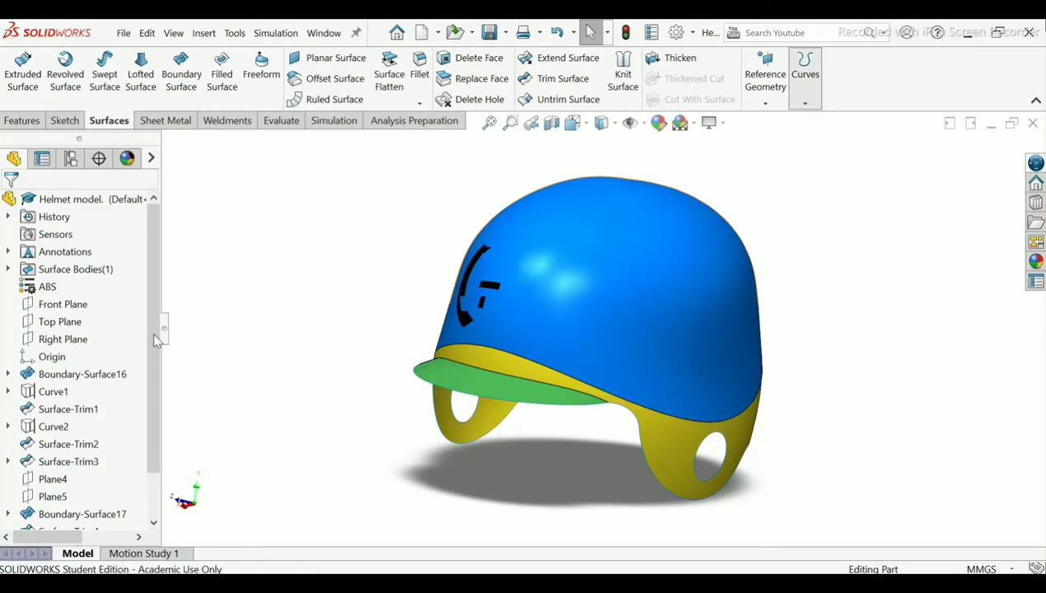
pyautogui.scroll(-1, 156, 333)
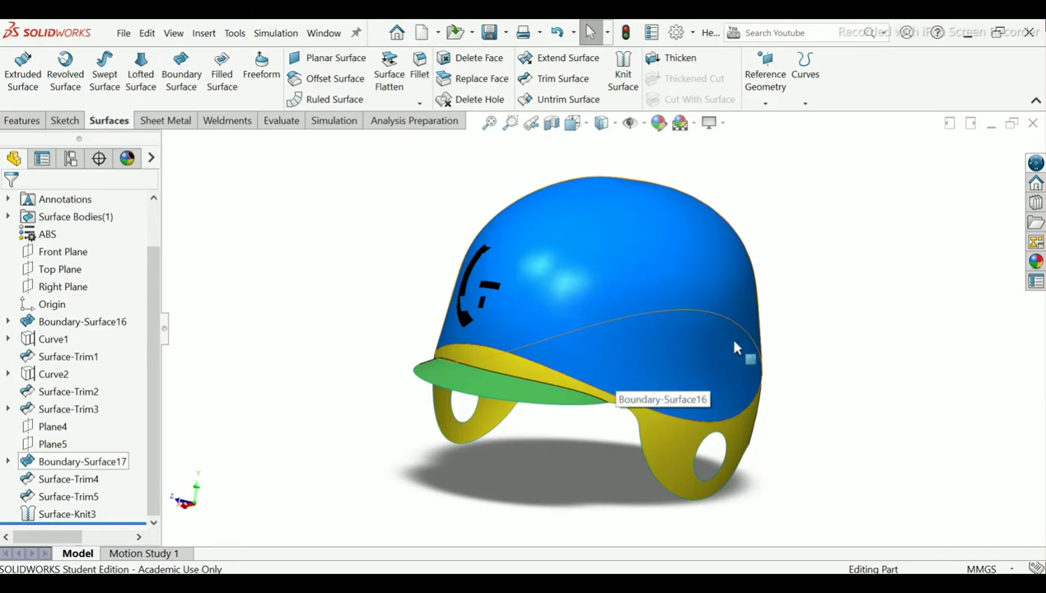
pyautogui.moveTo(778, 351)
pyautogui.mouseDown(button='middle')
pyautogui.moveTo(758, 299)
pyautogui.moveTo(770, 243)
pyautogui.moveTo(755, 352)
pyautogui.mouseUp(button='middle')
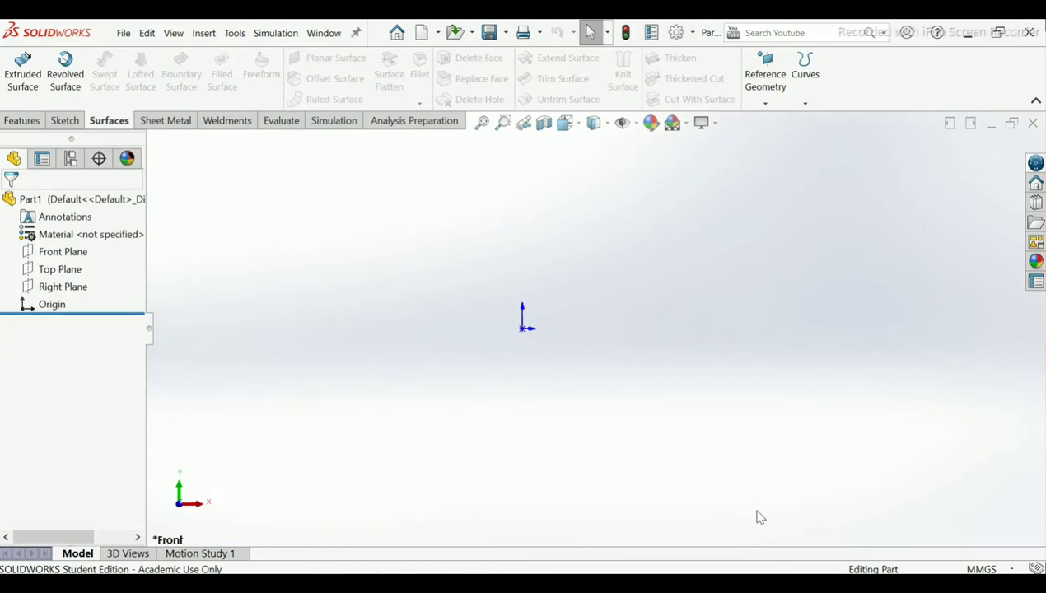
# Step: Sketch on Part1's Front Plane a horizontal centerline from the origin to the right
pyautogui.click(77, 261)
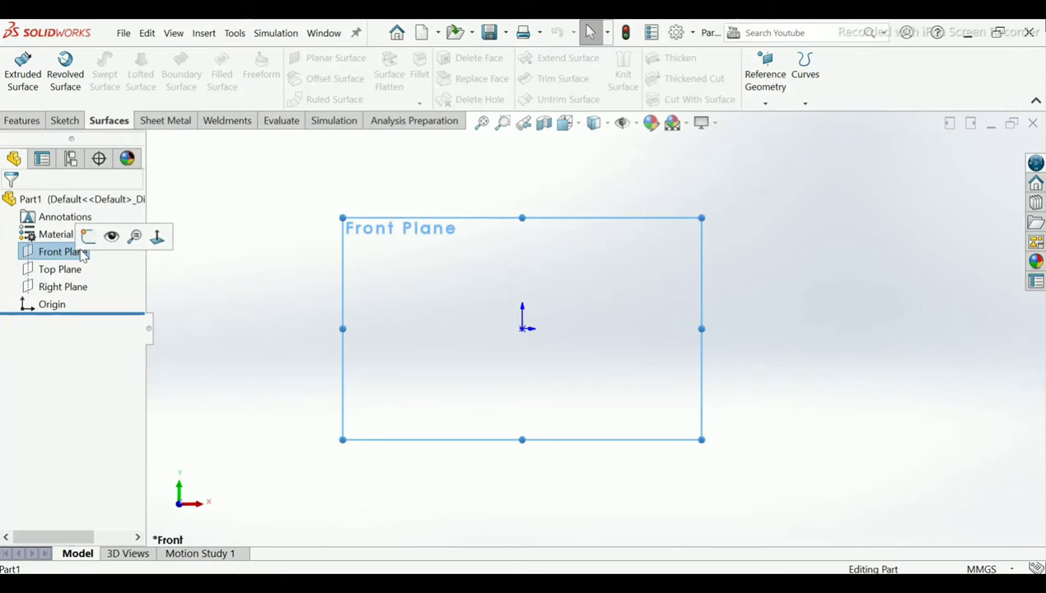
pyautogui.click(88, 236)
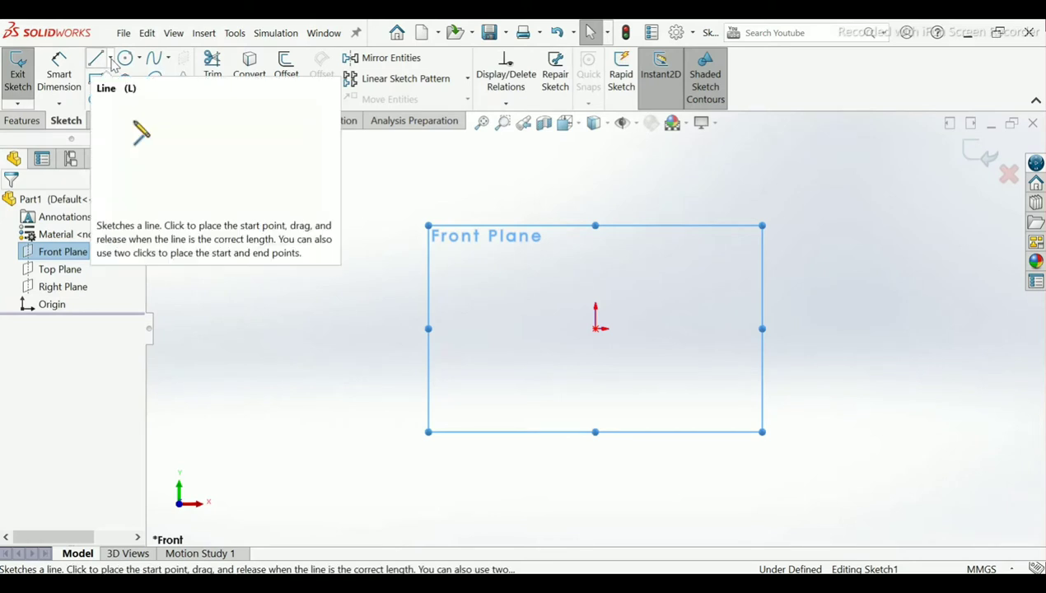
pyautogui.click(110, 59)
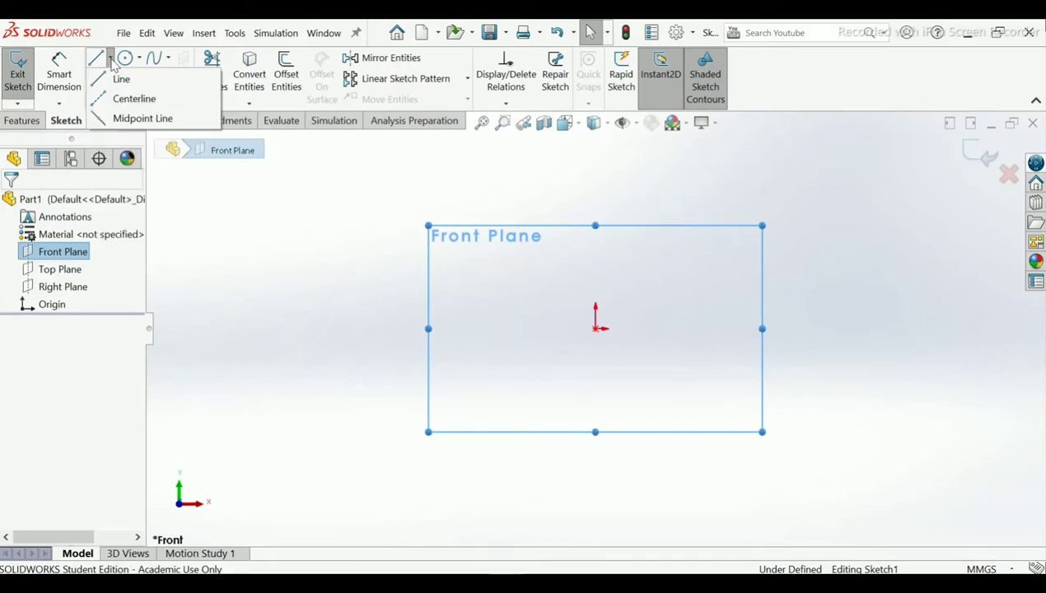
pyautogui.click(122, 102)
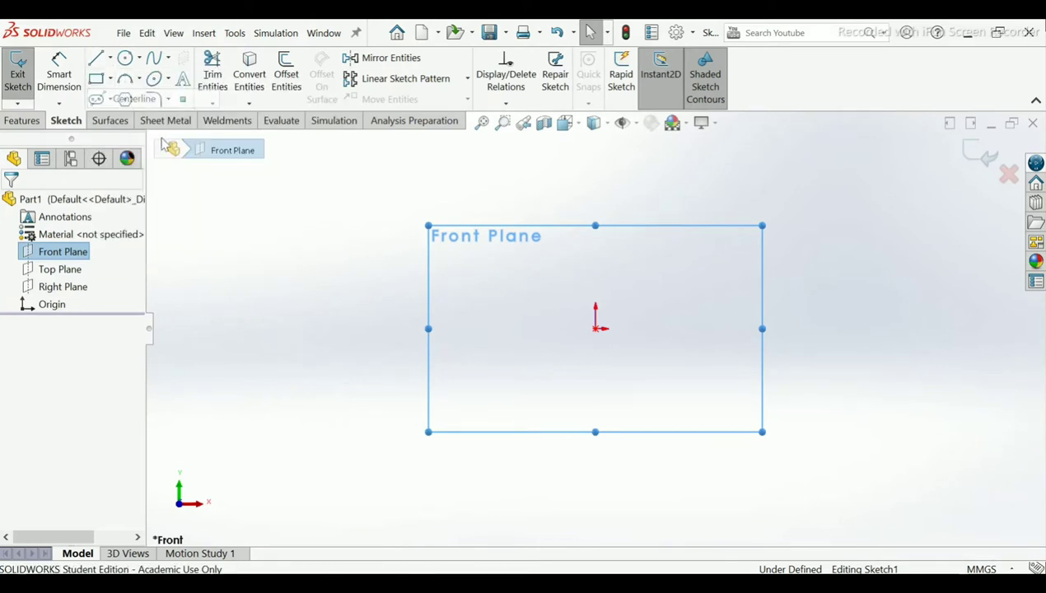
pyautogui.click(596, 328)
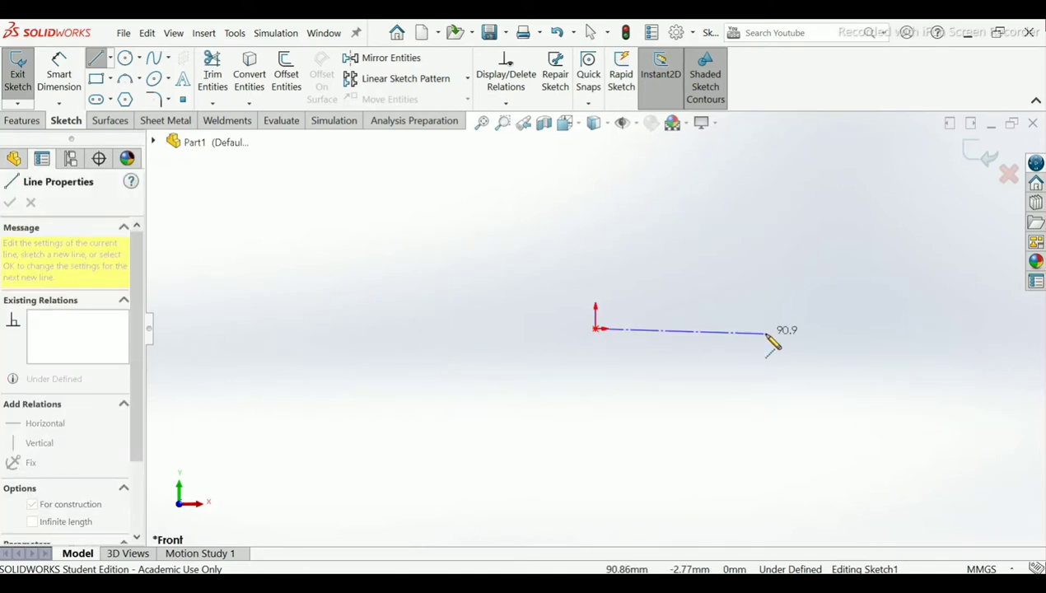
pyautogui.click(765, 329)
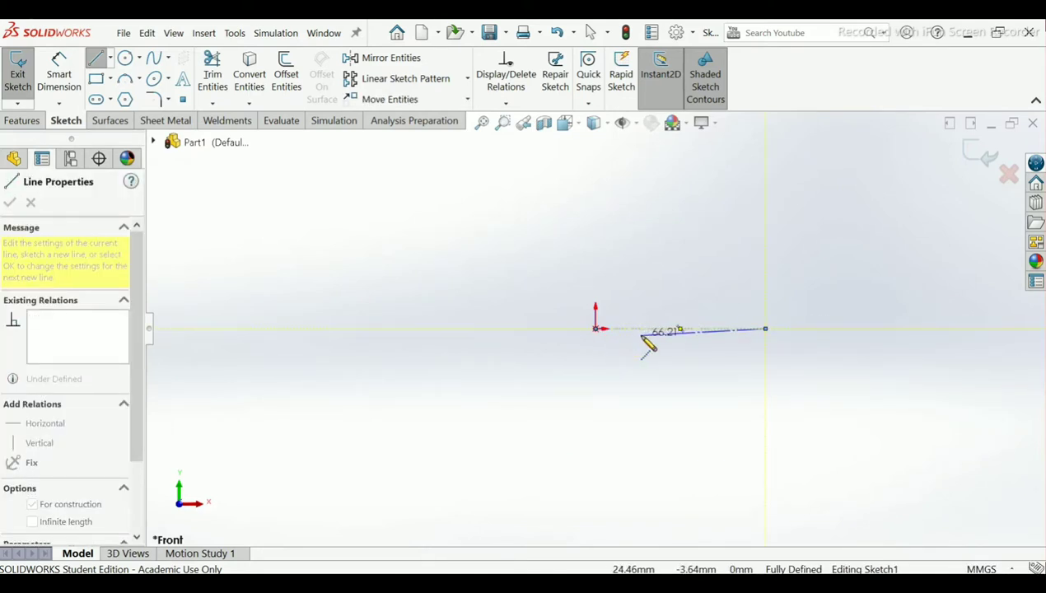
pyautogui.press('Escape')
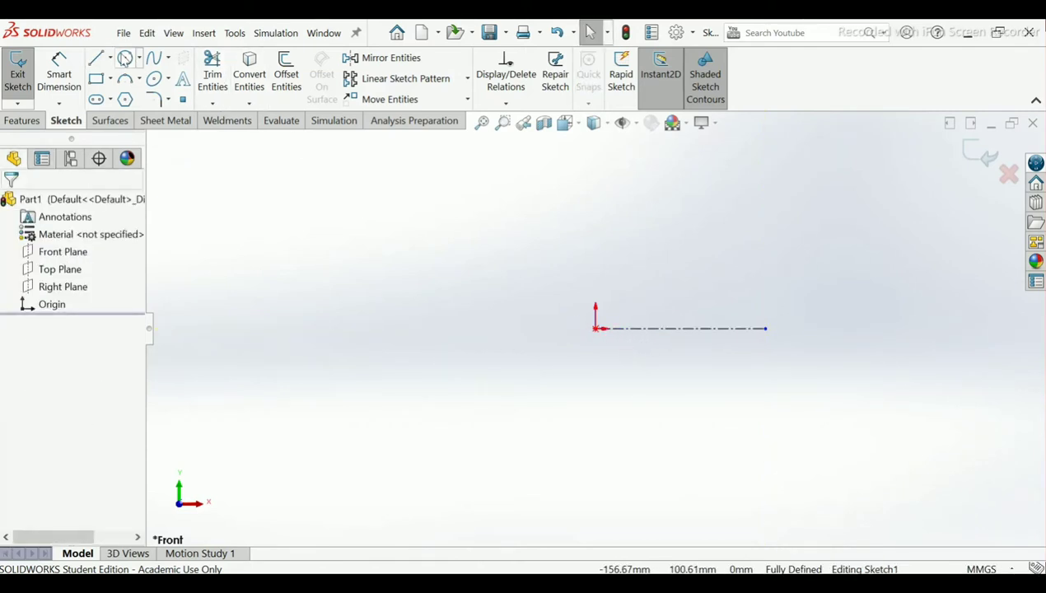
# Step: Draw a vertical centerline up from the origin and stretch its top end slightly higher
pyautogui.click(110, 58)
pyautogui.click(131, 98)
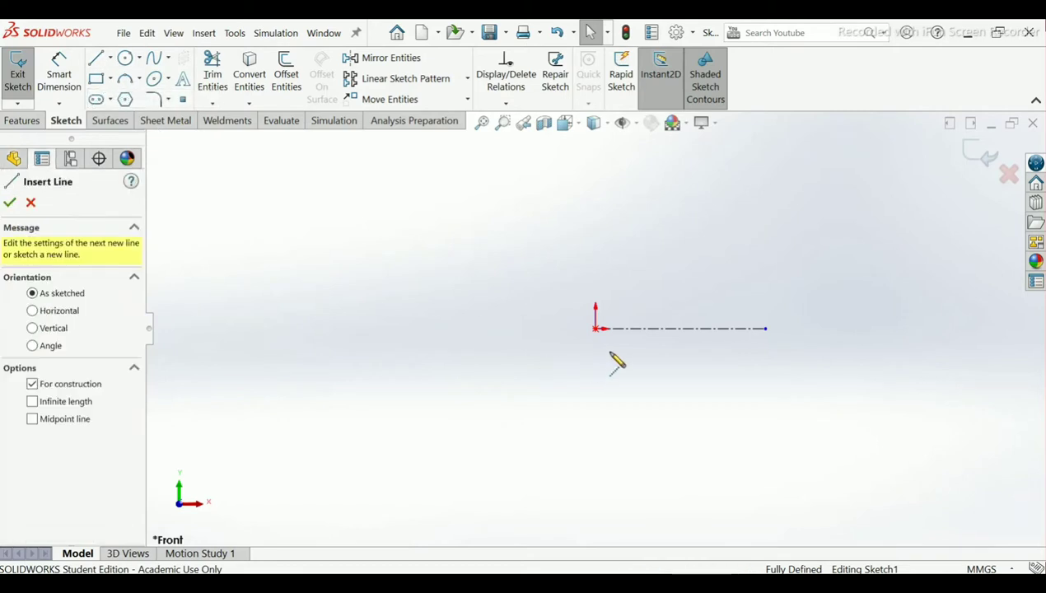
pyautogui.click(596, 329)
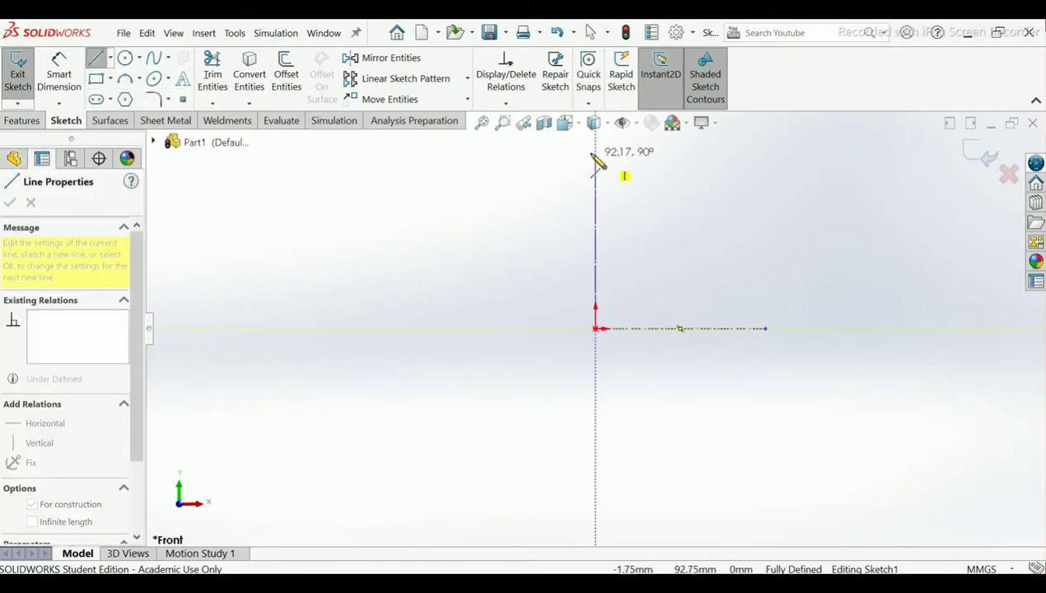
pyautogui.click(595, 153)
pyautogui.rightClick(600, 157)
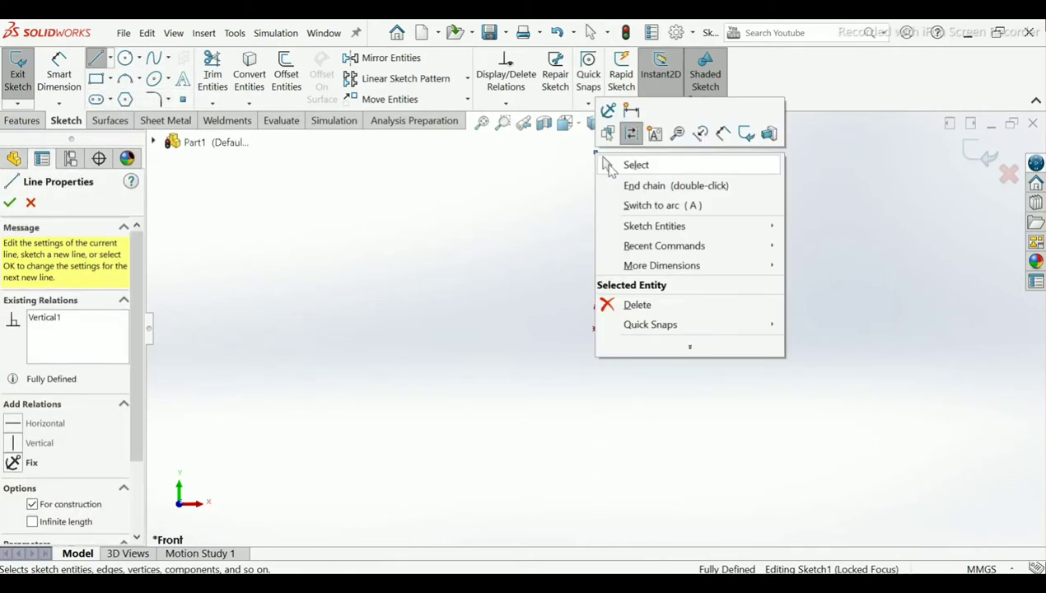
pyautogui.click(634, 184)
pyautogui.press('Escape')
pyautogui.scroll(-2, 659, 238)
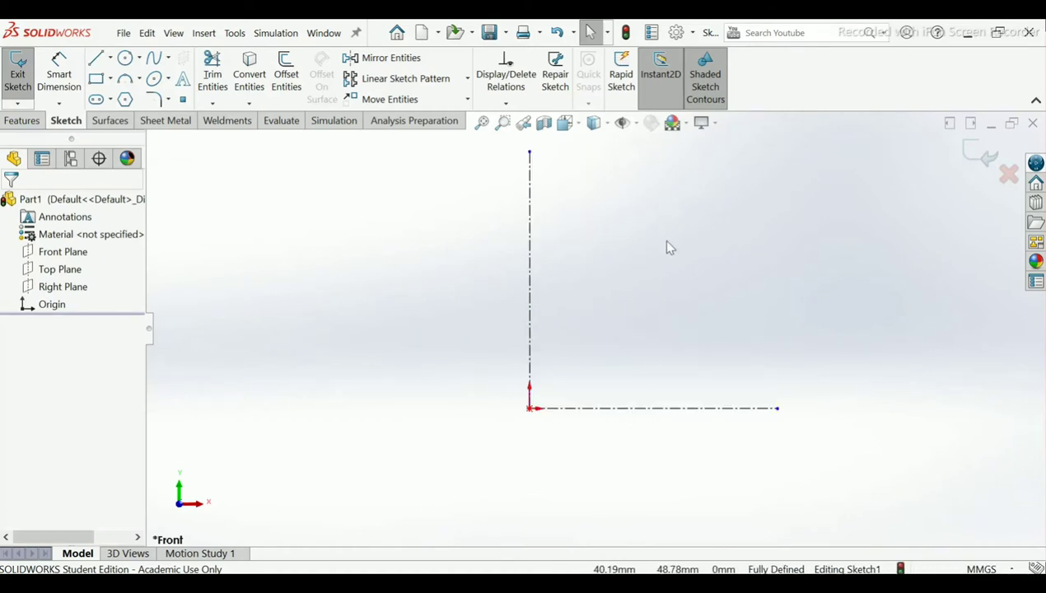
pyautogui.scroll(-1, 576, 297)
pyautogui.scroll(2, 533, 330)
pyautogui.scroll(2, 544, 223)
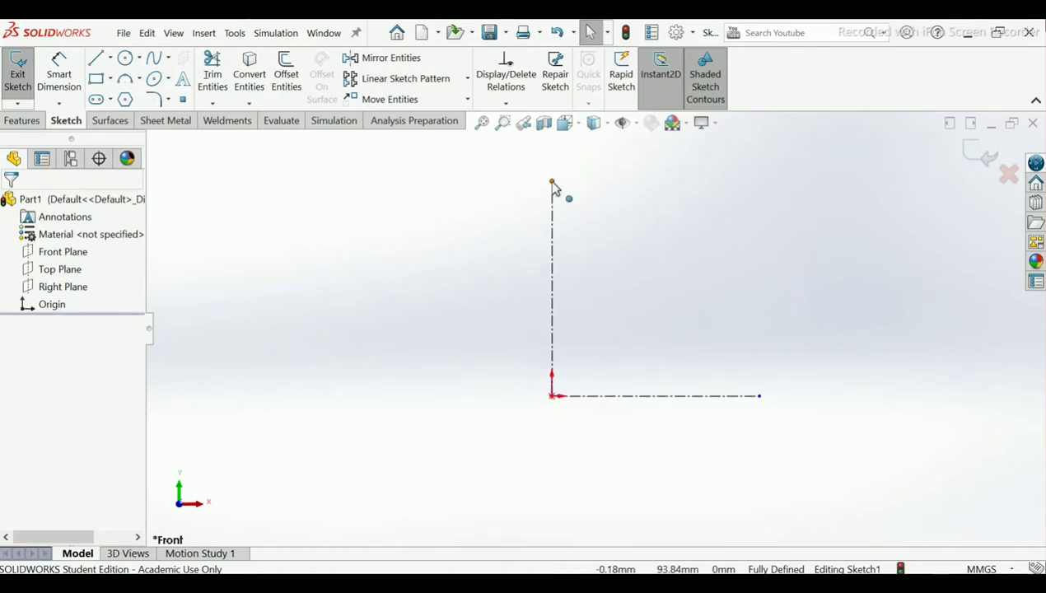
pyautogui.moveTo(550, 145); pyautogui.dragTo(551, 136)
pyautogui.click(481, 233)
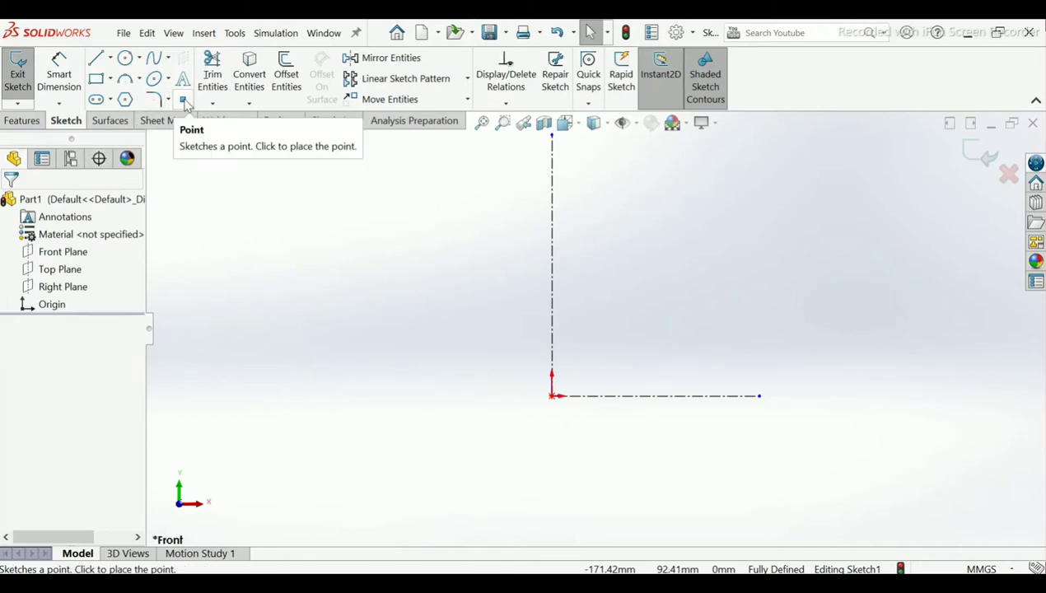
# Step: Place three sketch points: on the vertical centerline, between the lines, and on the horizontal one
pyautogui.click(182, 99)
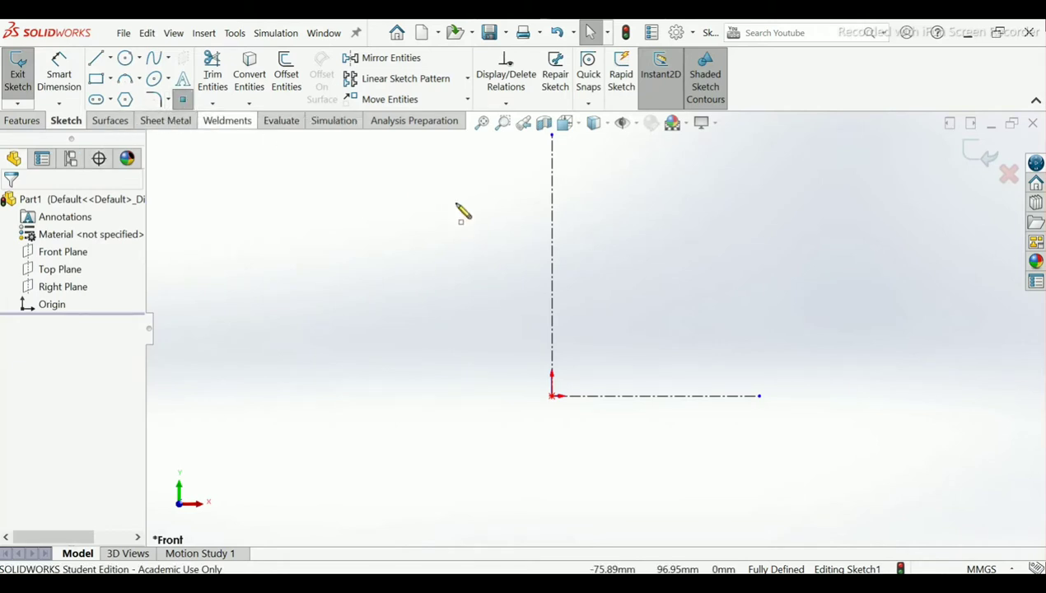
pyautogui.click(552, 194)
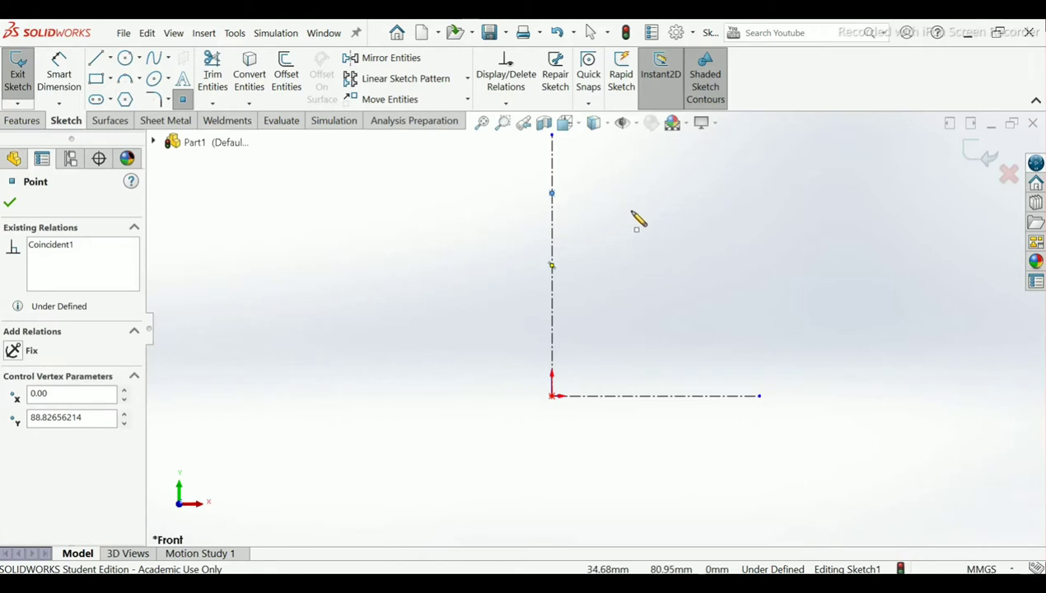
pyautogui.click(631, 211)
pyautogui.click(639, 396)
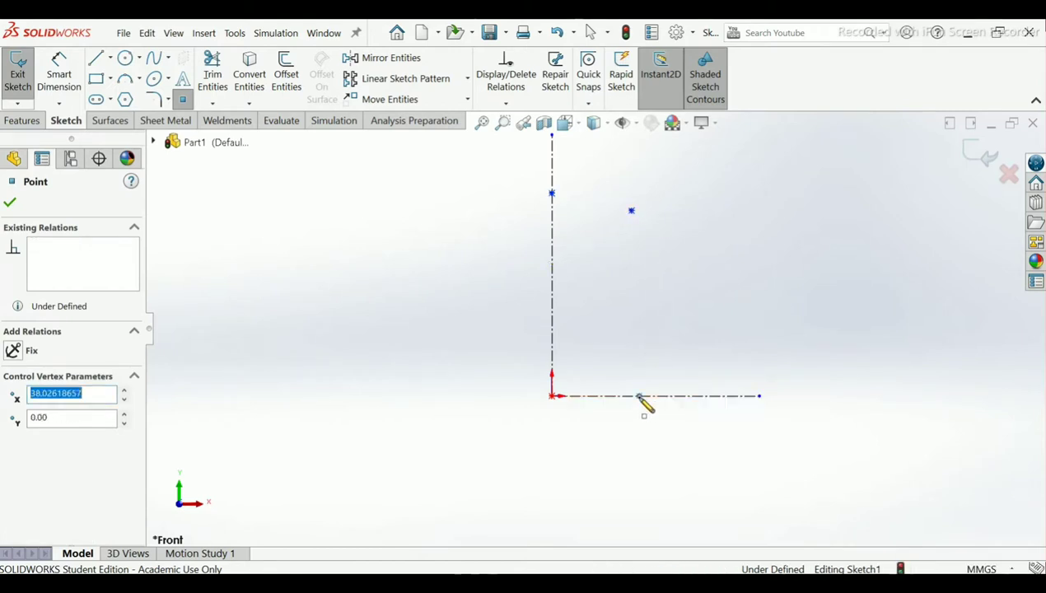
pyautogui.rightClick(639, 396)
pyautogui.click(677, 409)
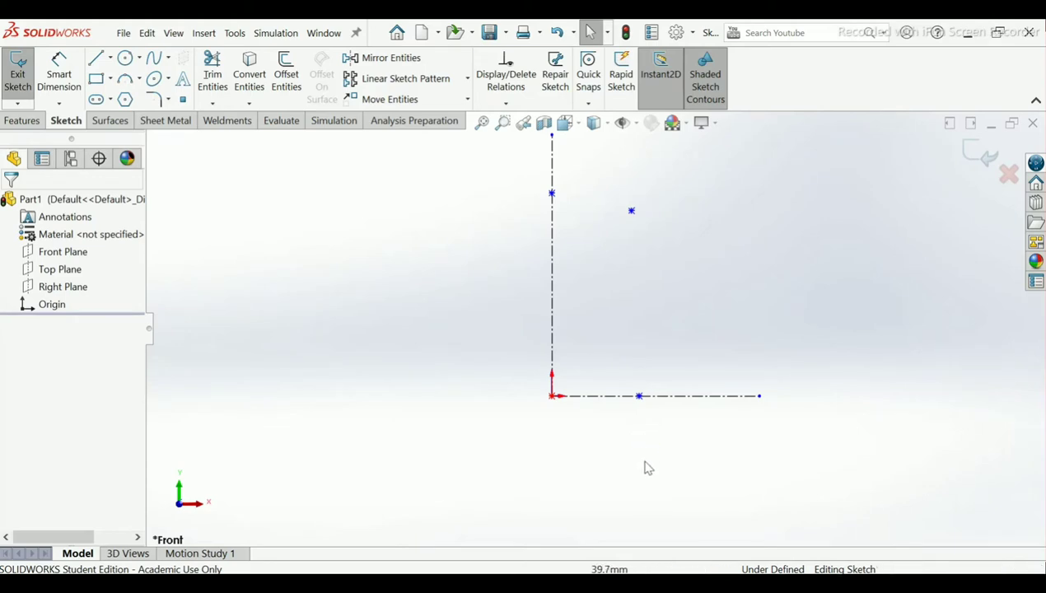
pyautogui.hotkey('alt', 'Tab')
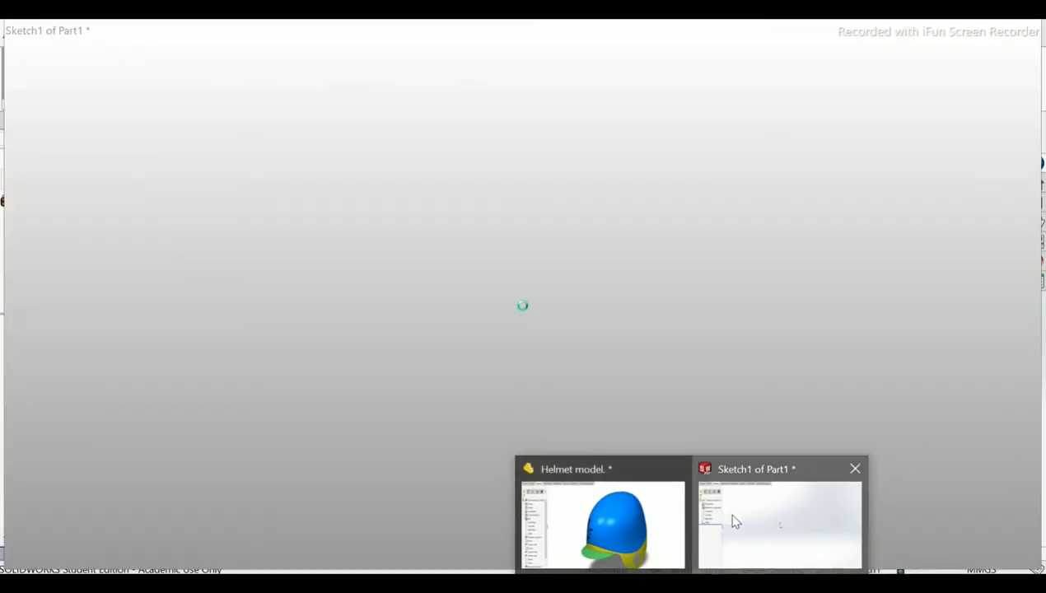
# Step: Return from the helmet drawing PDF to the Part1 sketch in SOLIDWORKS
pyautogui.click(729, 517)
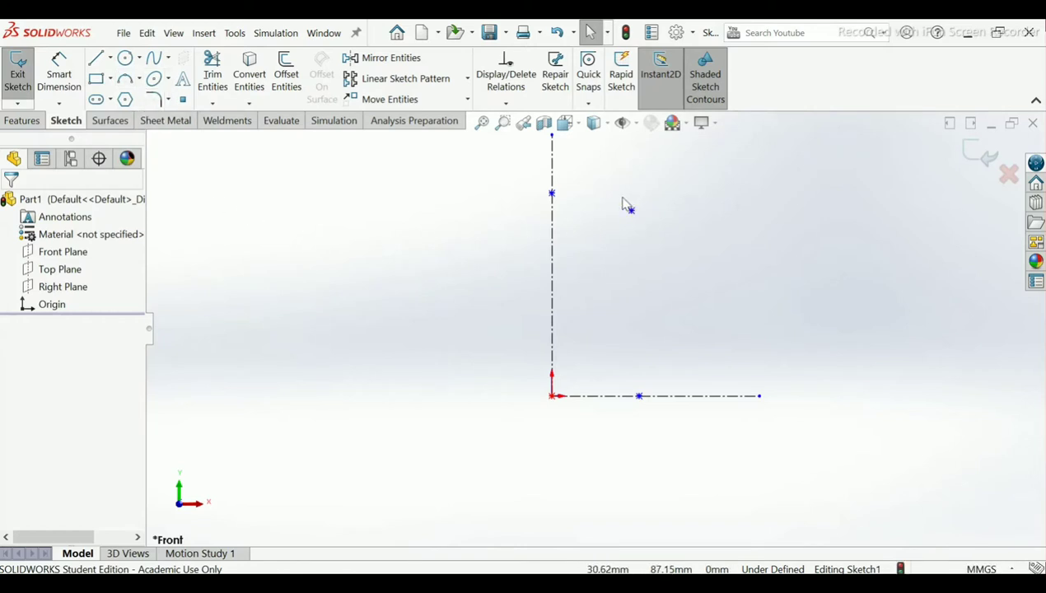
# Step: Draw a spline through the three sketch points, from the vertical centerline down to the horizontal one
pyautogui.scroll(-2, 626, 210)
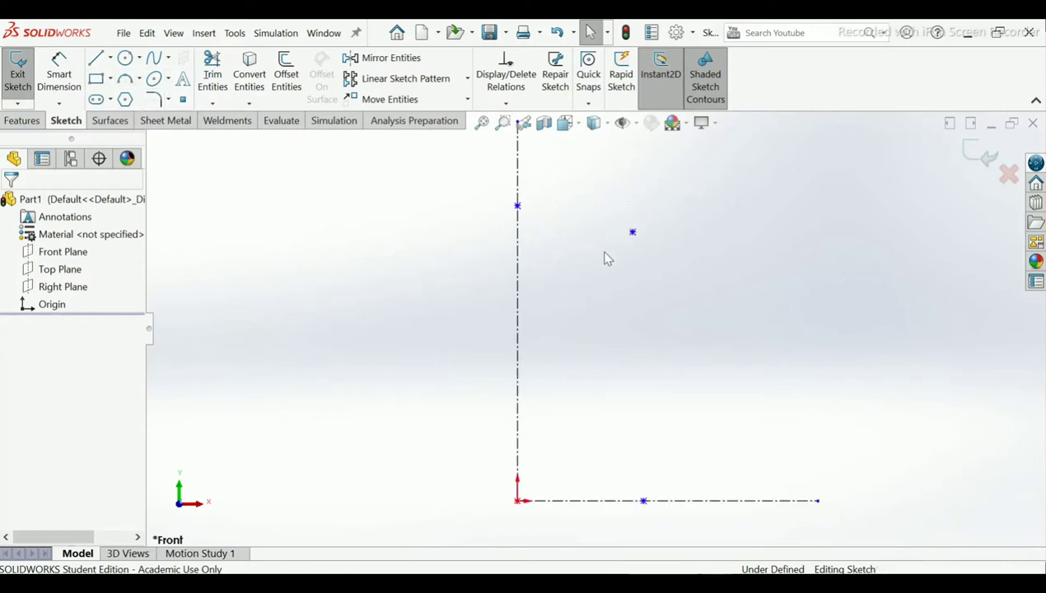
pyautogui.click(153, 61)
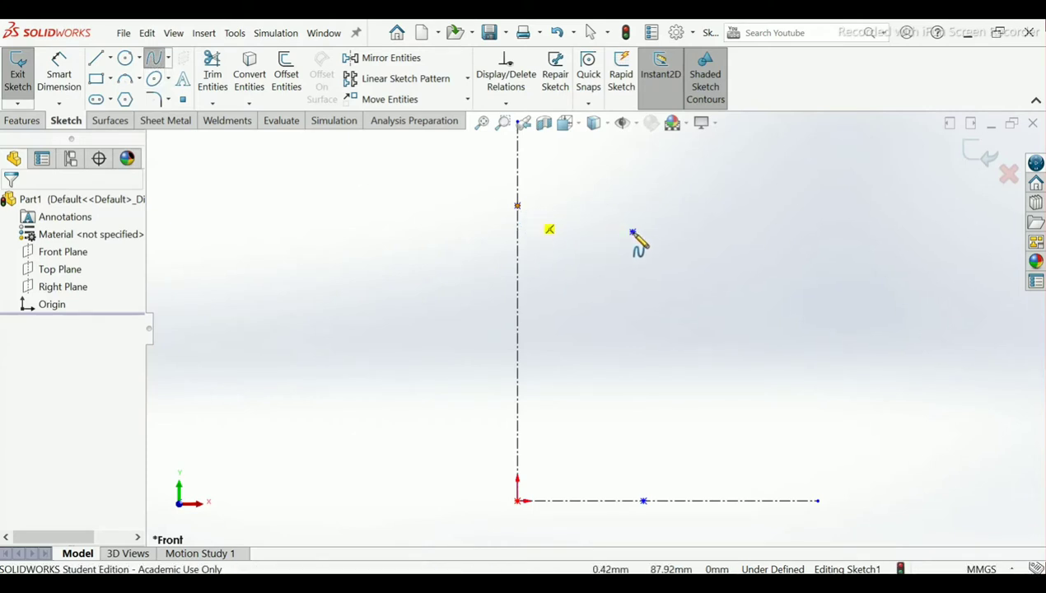
pyautogui.click(632, 232)
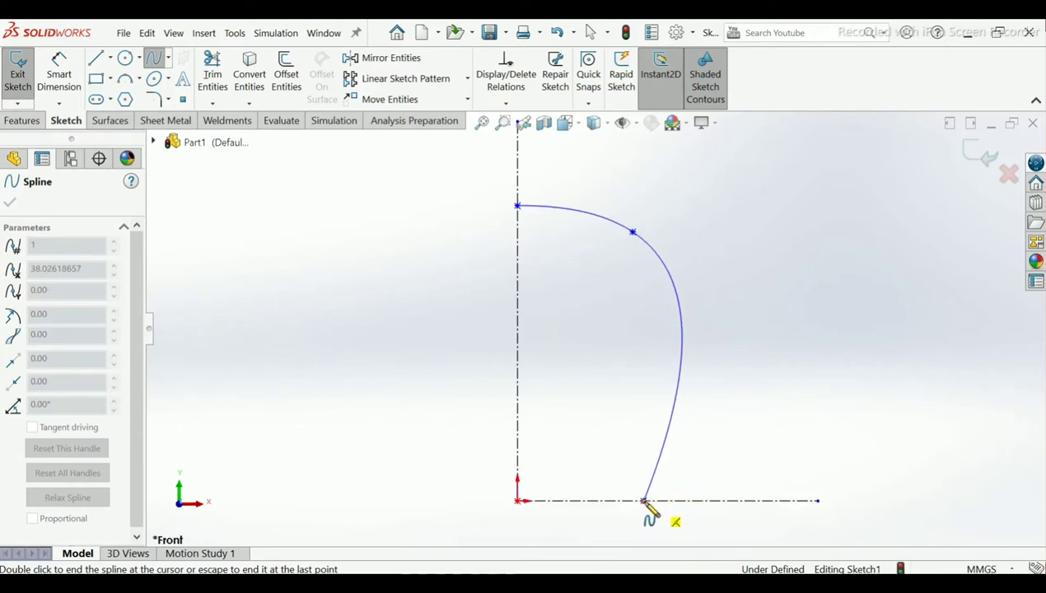
pyautogui.rightClick(643, 500)
pyautogui.click(681, 475)
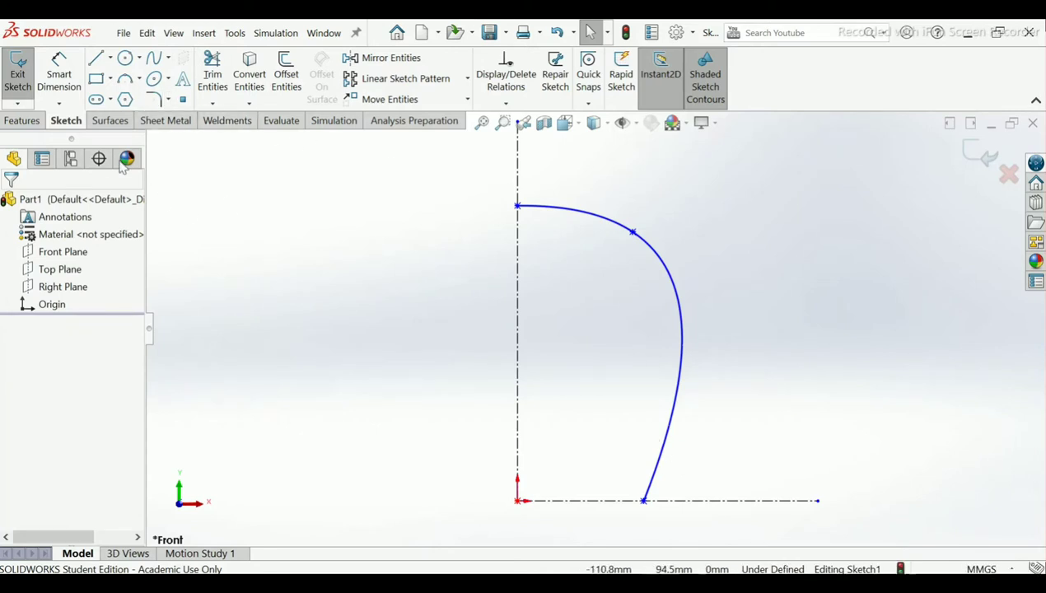
# Step: Dimension the spline's top endpoint at 228 mm high and the middle point 94 mm across
pyautogui.click(58, 74)
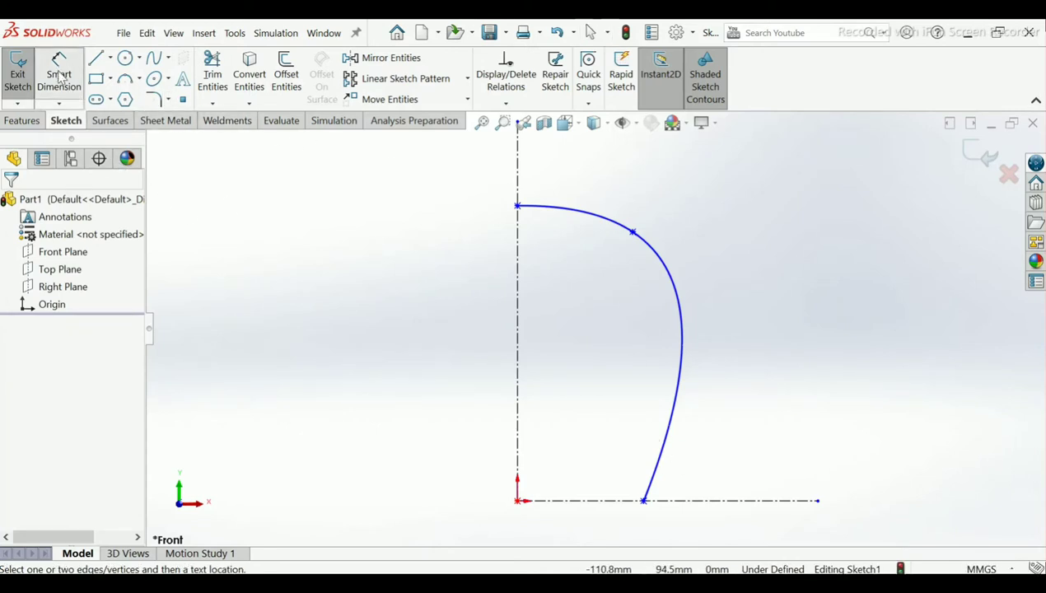
pyautogui.click(519, 208)
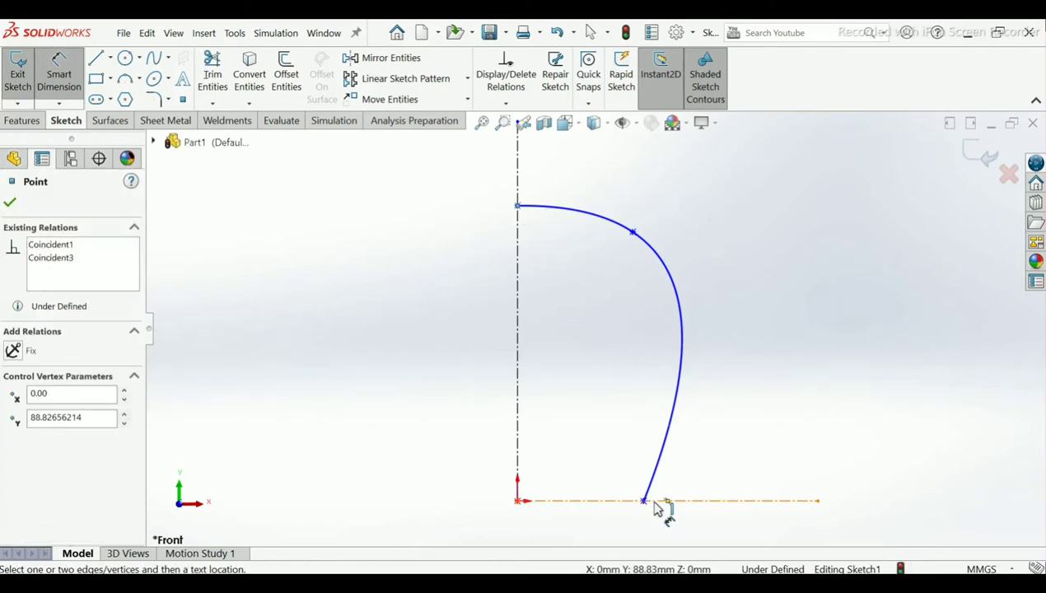
pyautogui.click(655, 501)
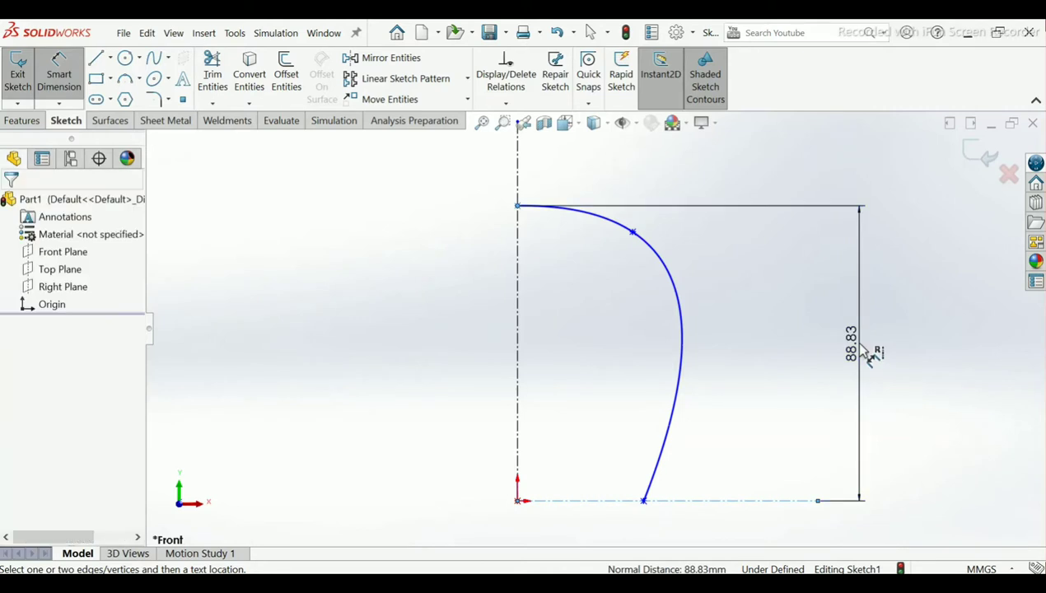
pyautogui.click(862, 346)
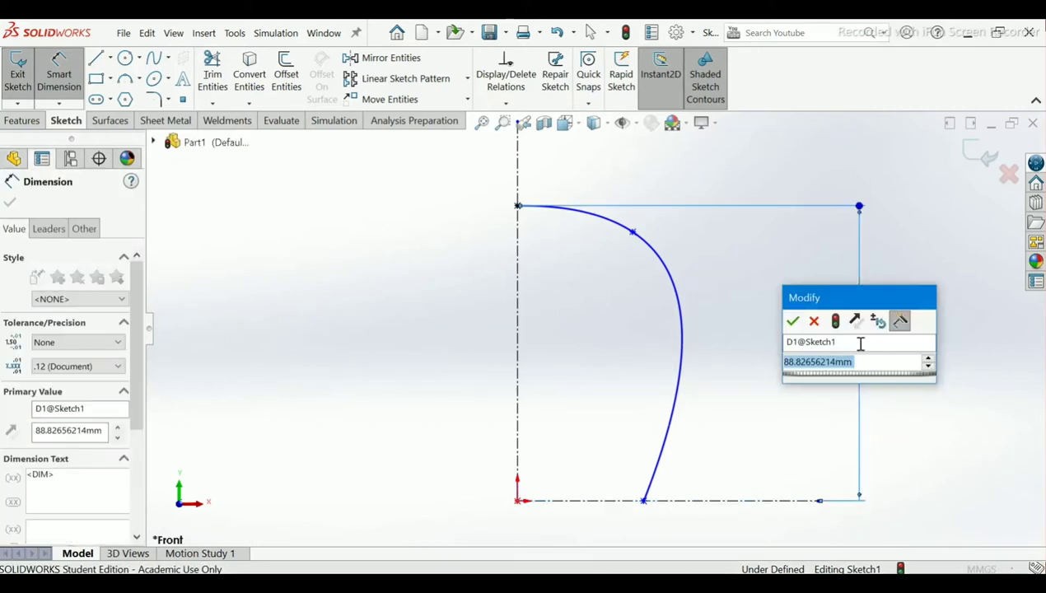
pyautogui.write('22')
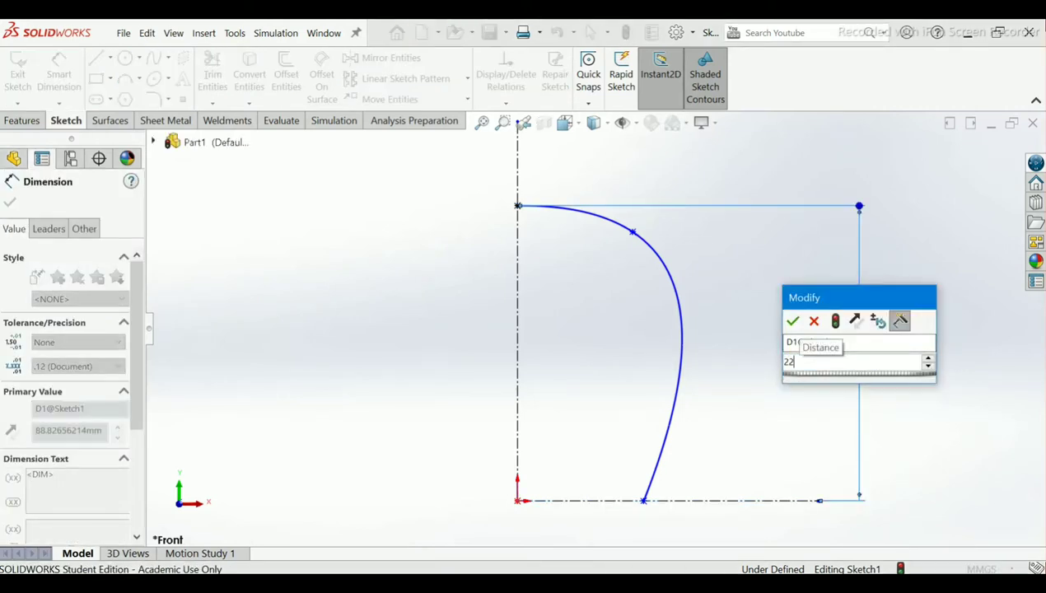
pyautogui.write('8')
pyautogui.press('Return')
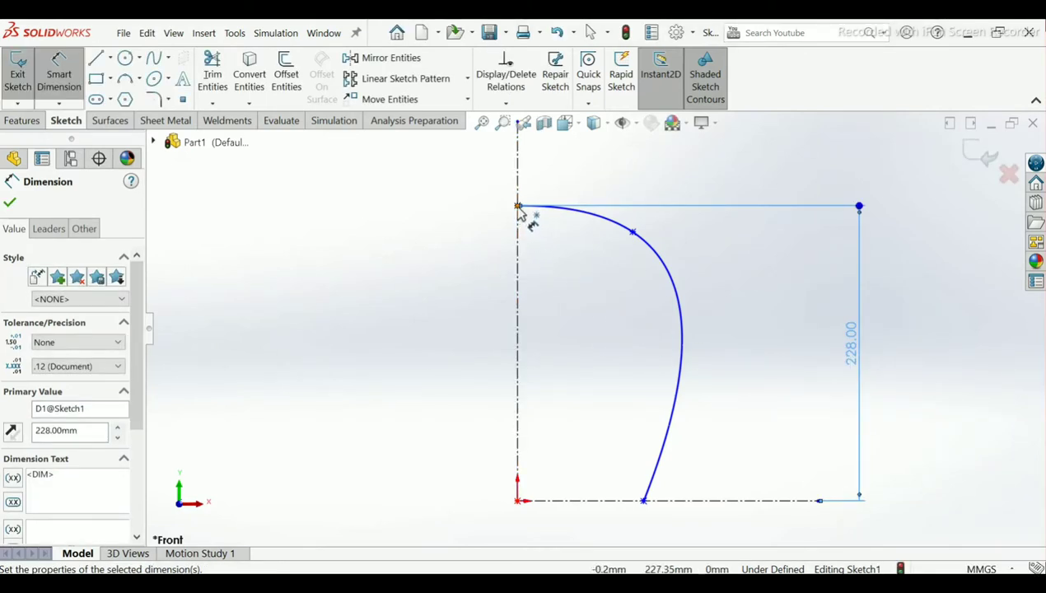
pyautogui.click(518, 207)
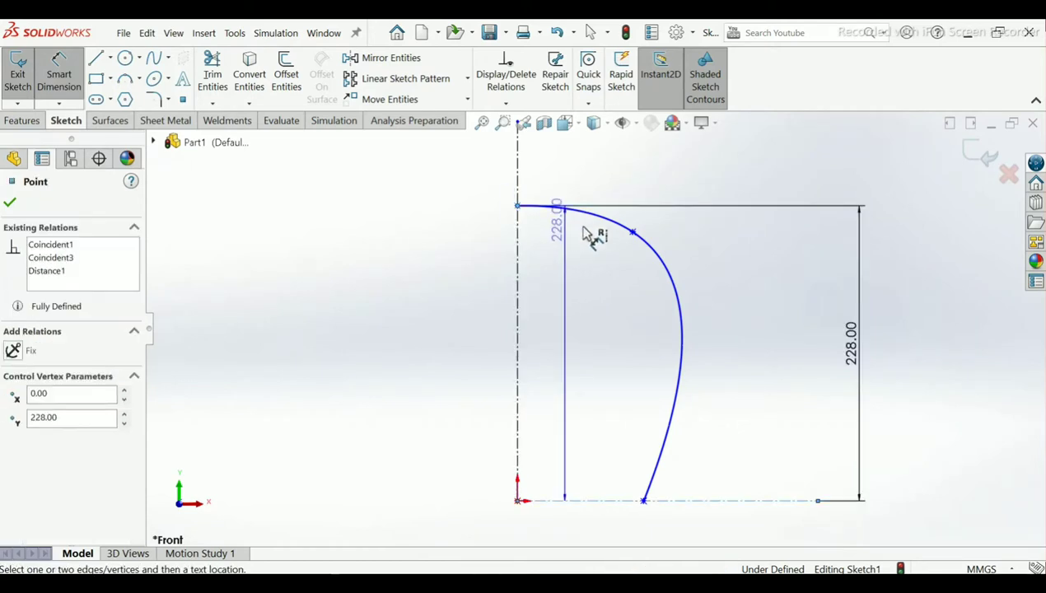
pyautogui.click(633, 233)
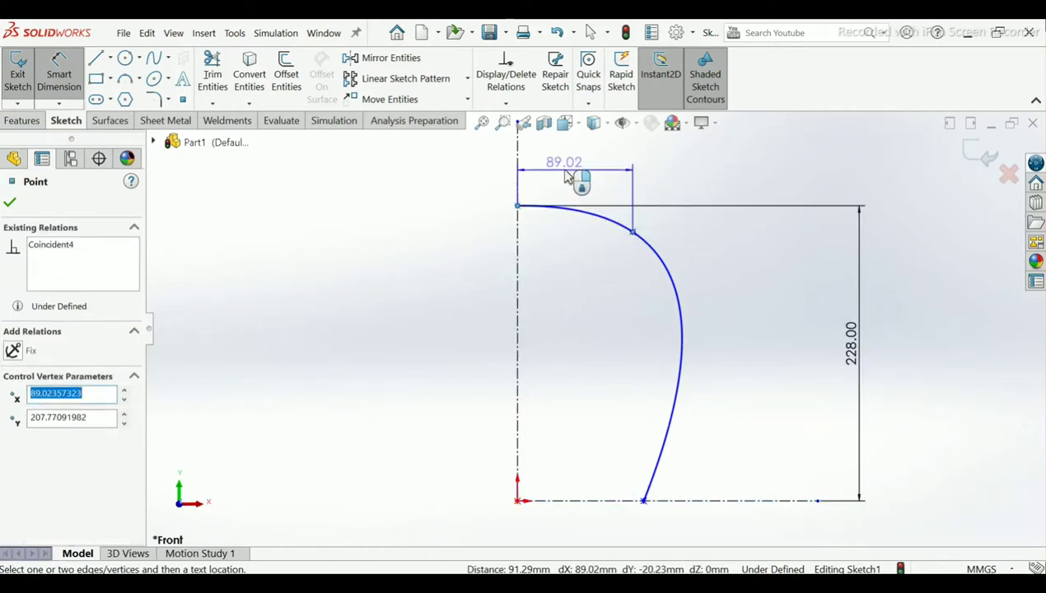
pyautogui.click(579, 176)
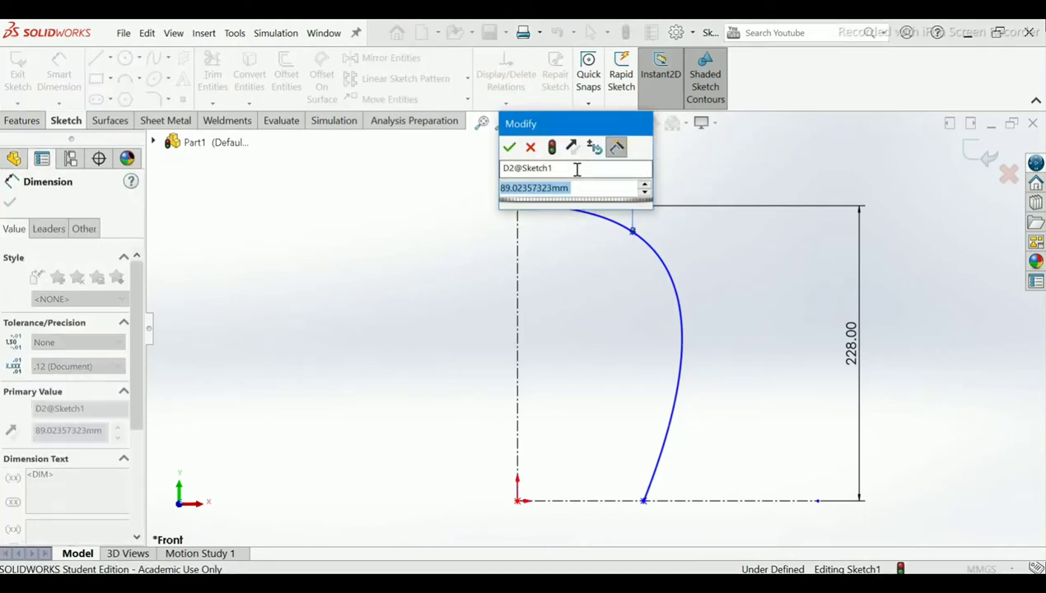
pyautogui.write('90')
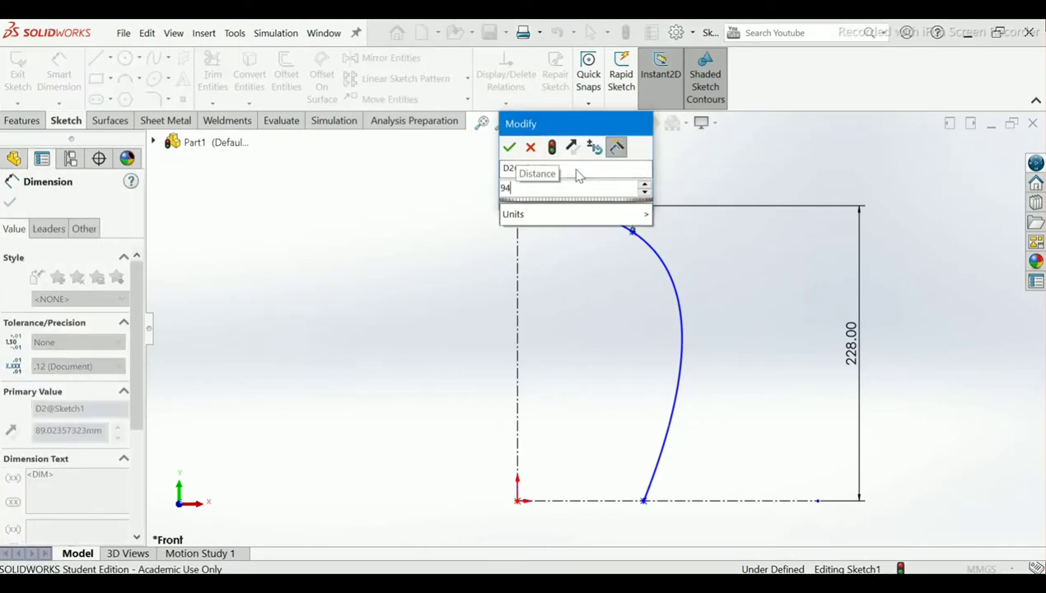
pyautogui.press('Escape')
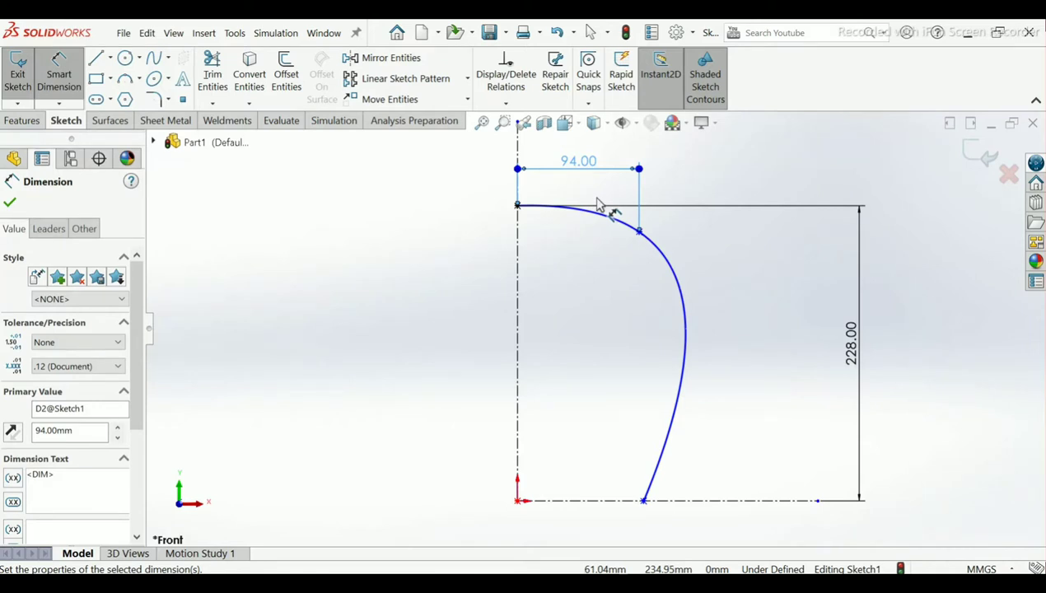
# Step: Add a 27 mm vertical drop to the middle point and an 84 mm bottom width
pyautogui.click(639, 235)
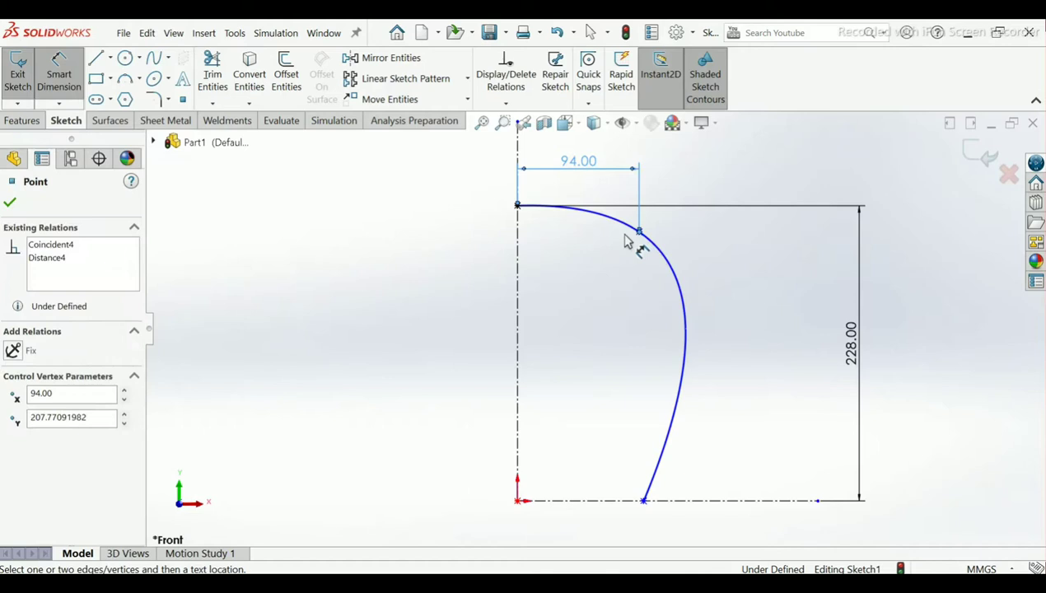
pyautogui.click(517, 205)
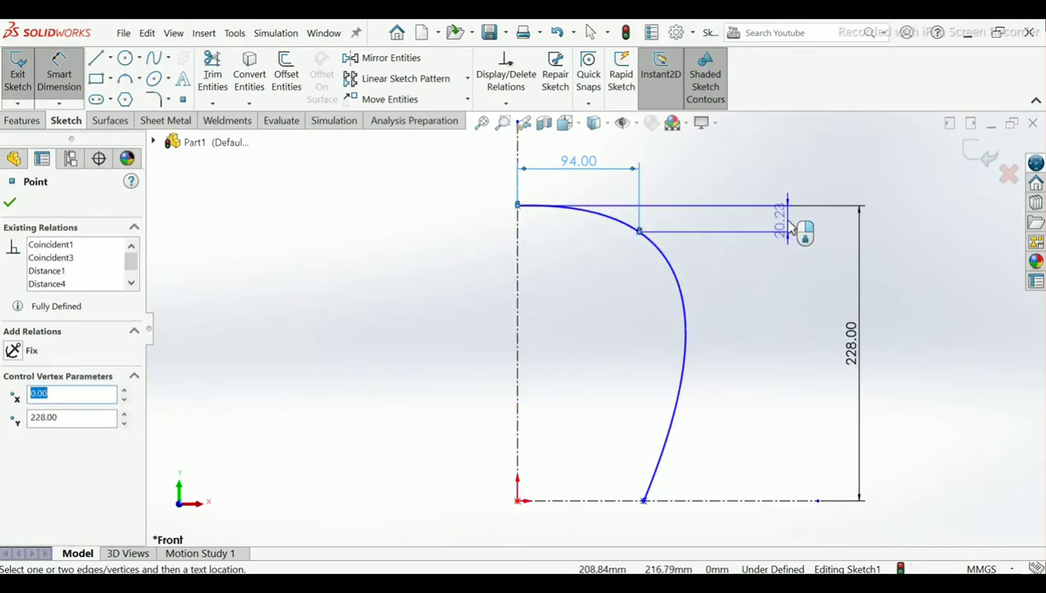
pyautogui.click(788, 228)
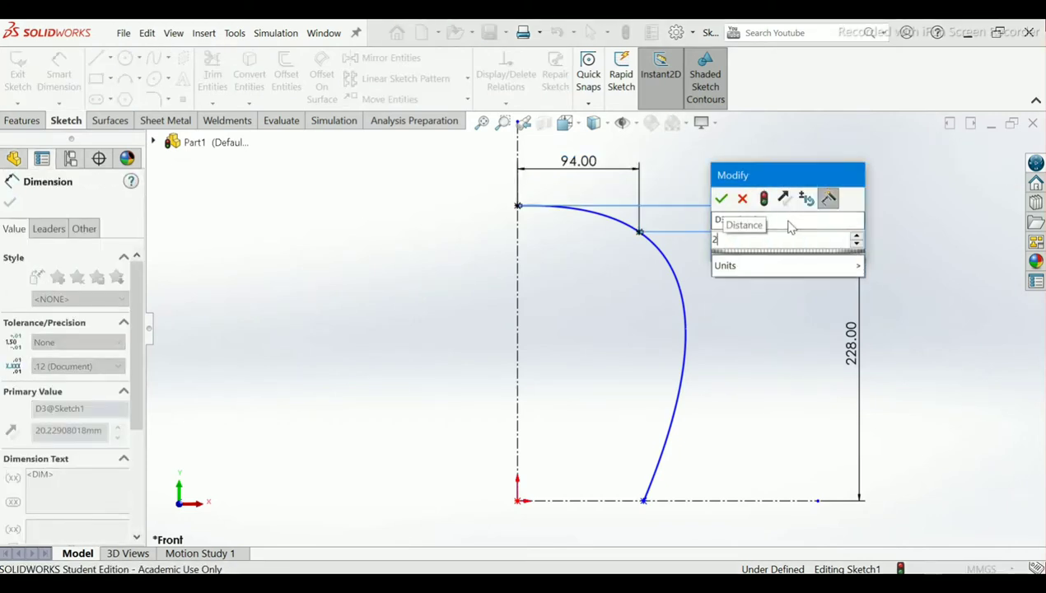
pyautogui.write('7')
pyautogui.press('Return')
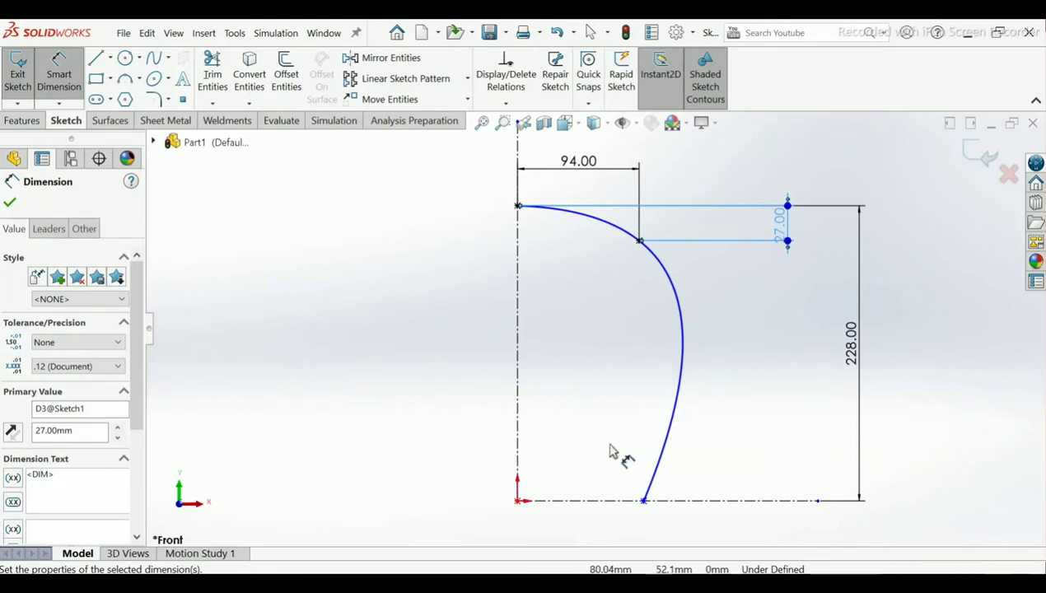
pyautogui.click(518, 501)
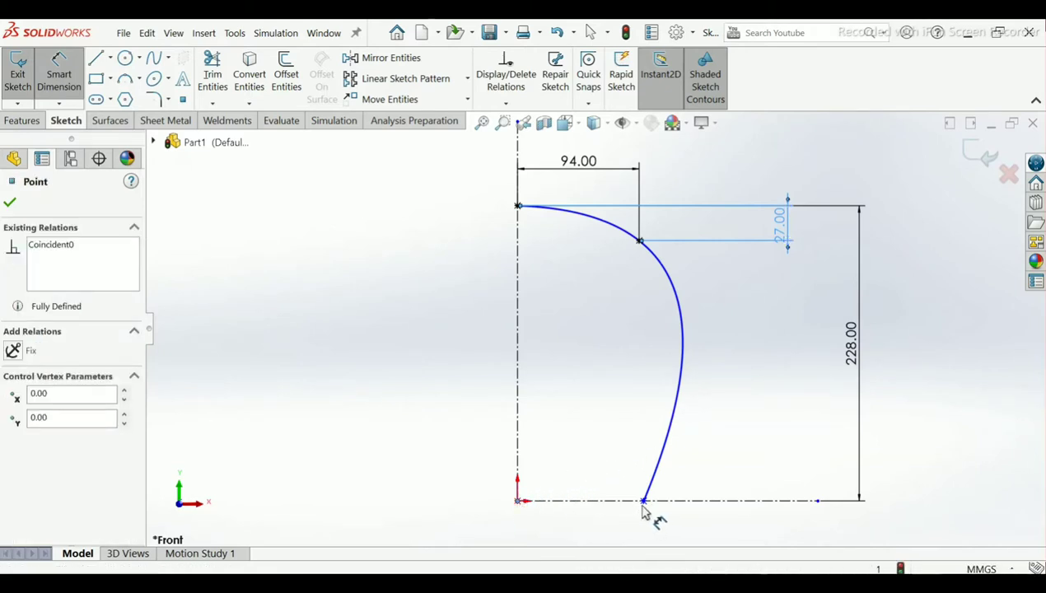
pyautogui.click(644, 504)
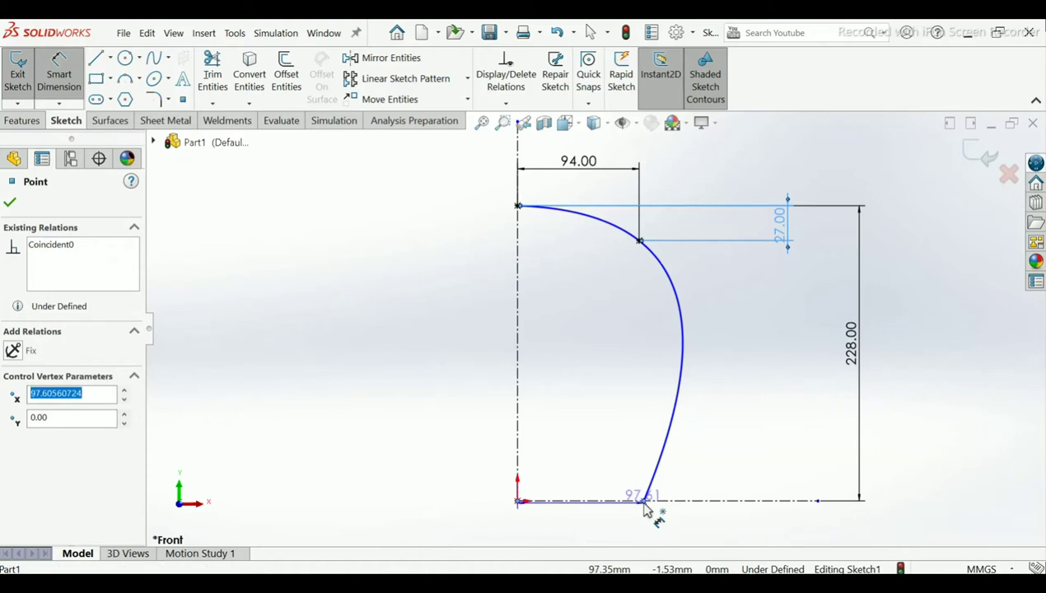
pyautogui.click(581, 537)
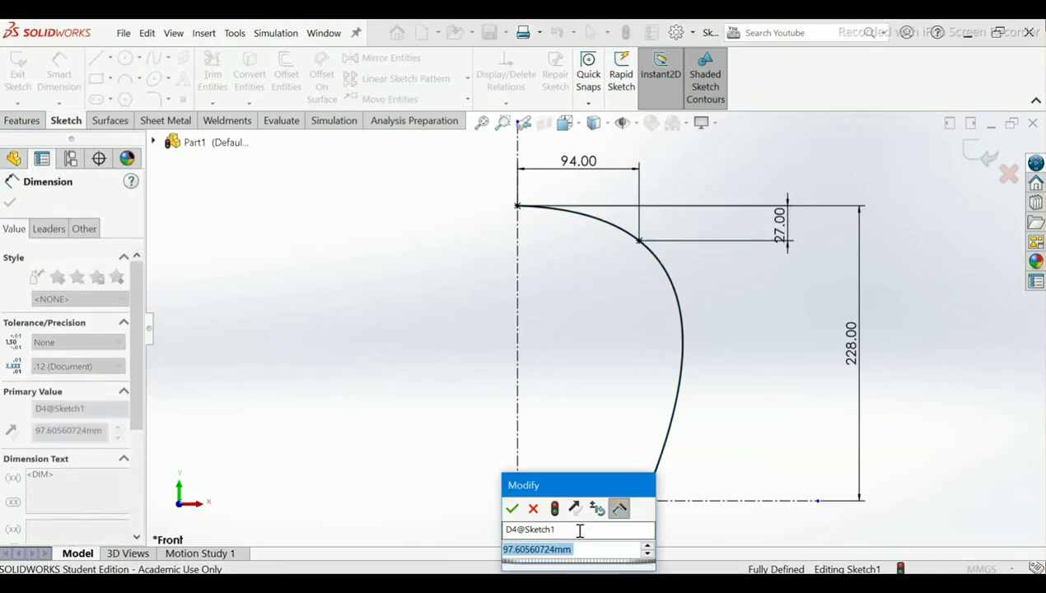
pyautogui.write('84')
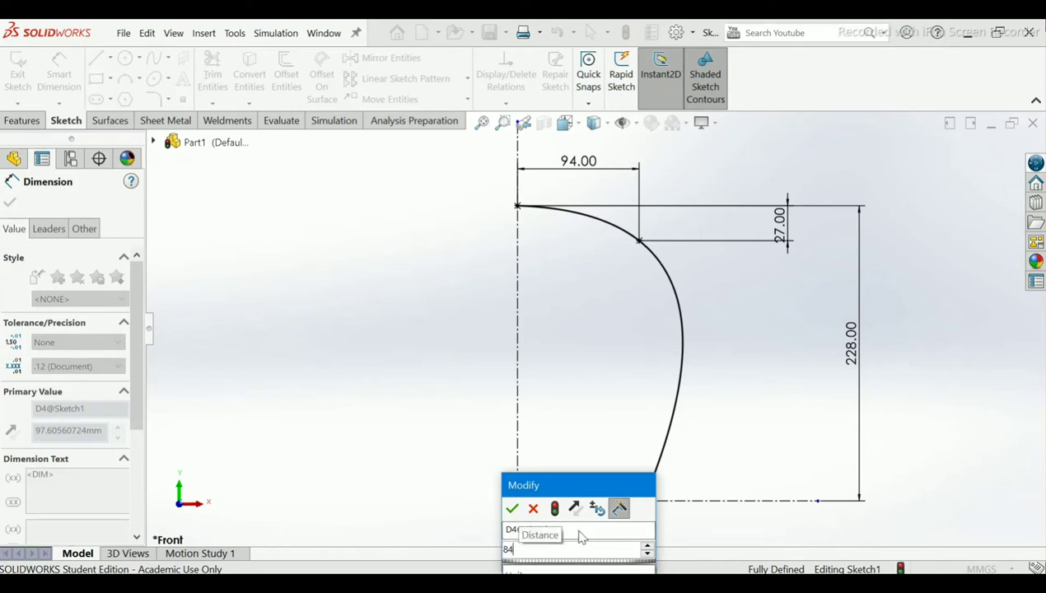
pyautogui.press('Return')
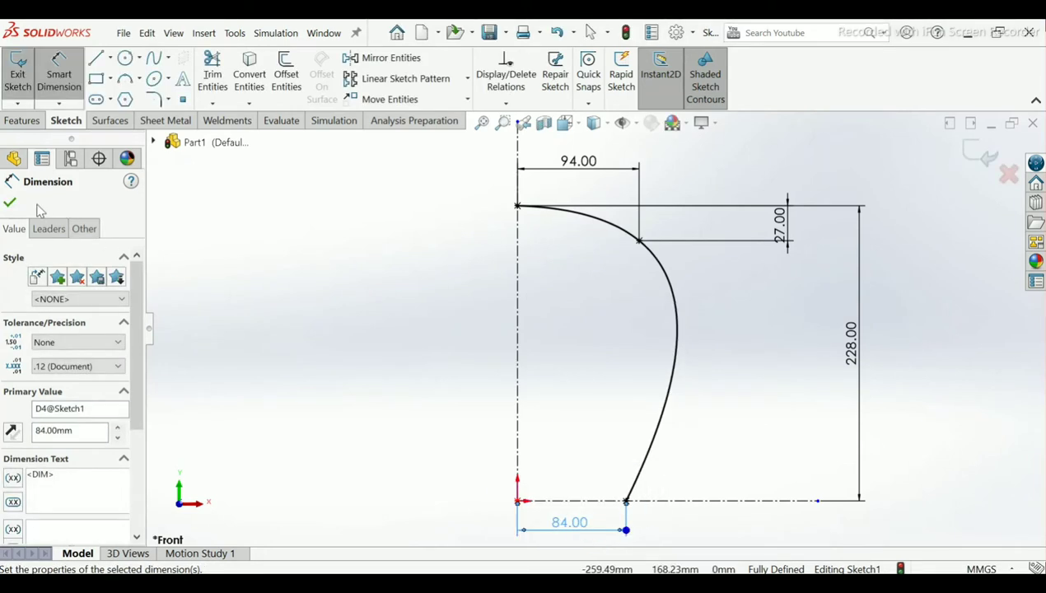
pyautogui.click(10, 205)
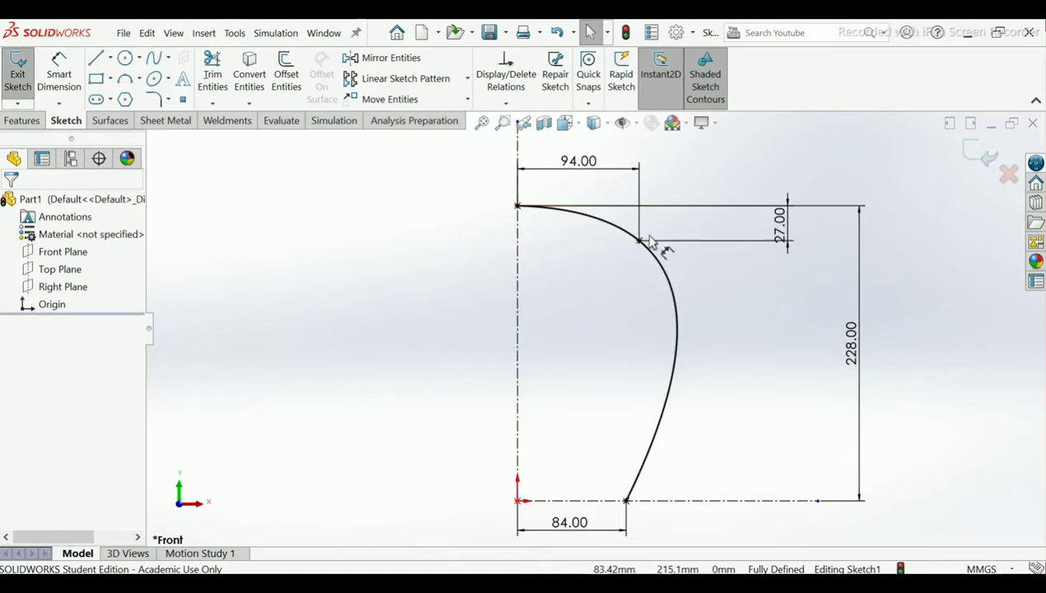
pyautogui.hotkey('alt', 'Tab')
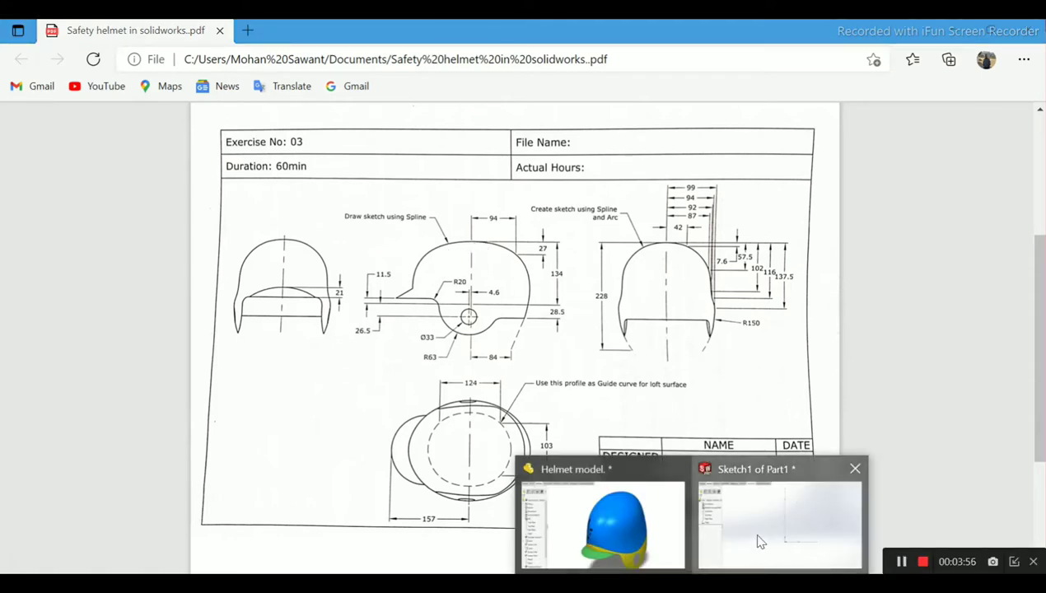
# Step: Return from the helmet PDF to the Sketch1 window in SOLIDWORKS
pyautogui.click(758, 534)
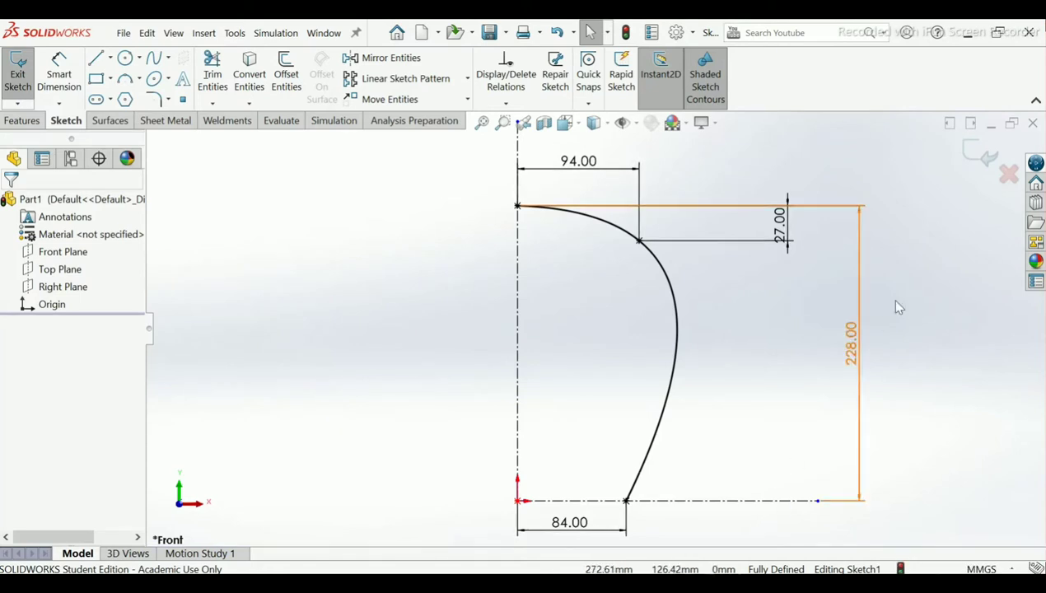
# Step: Exit Sketch1 and start a new sketch on the Front Plane
pyautogui.click(975, 164)
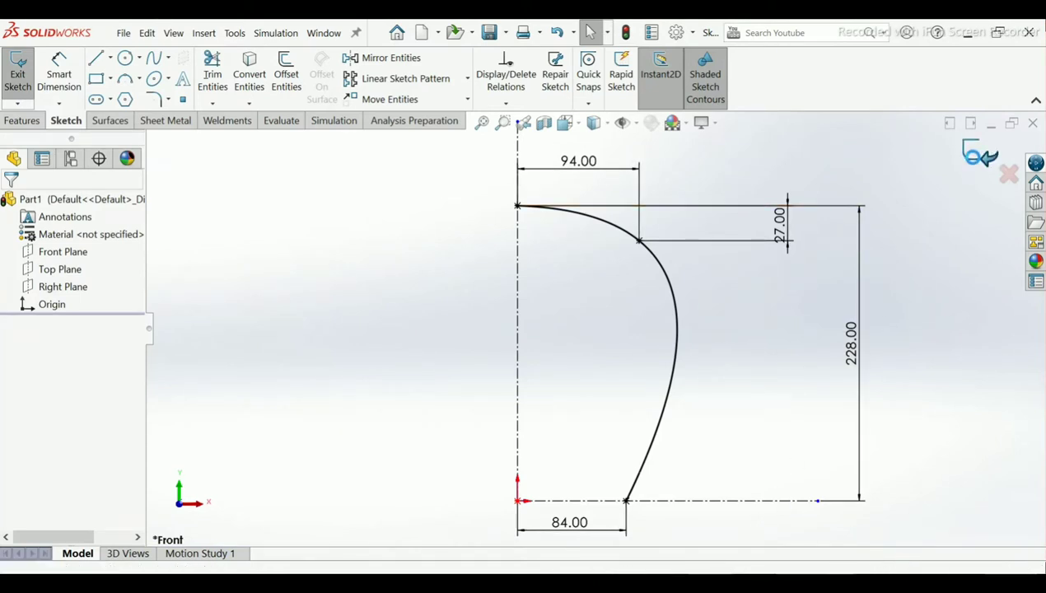
pyautogui.click(419, 310)
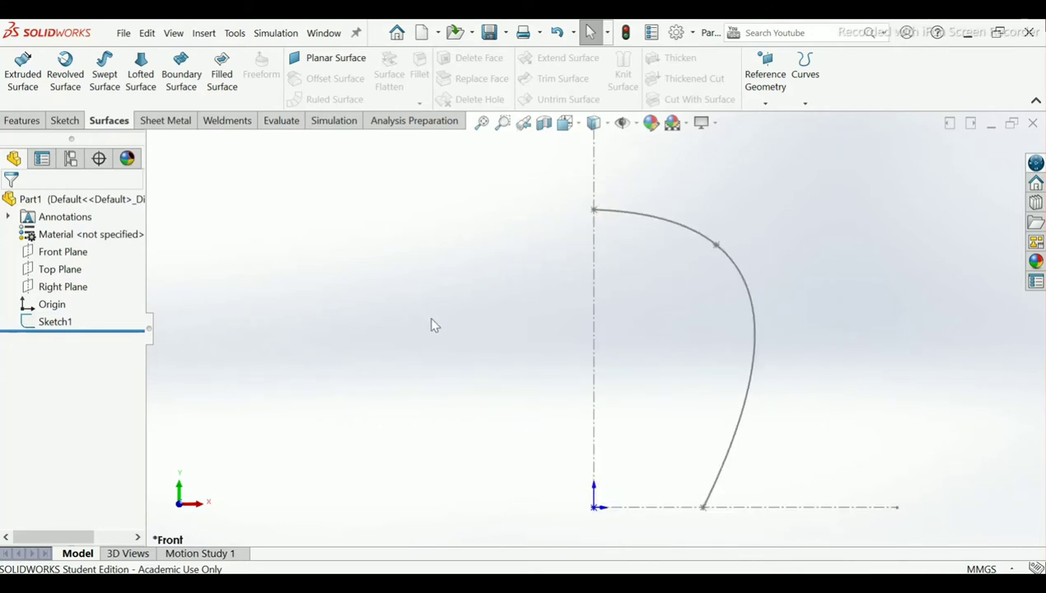
pyautogui.click(68, 259)
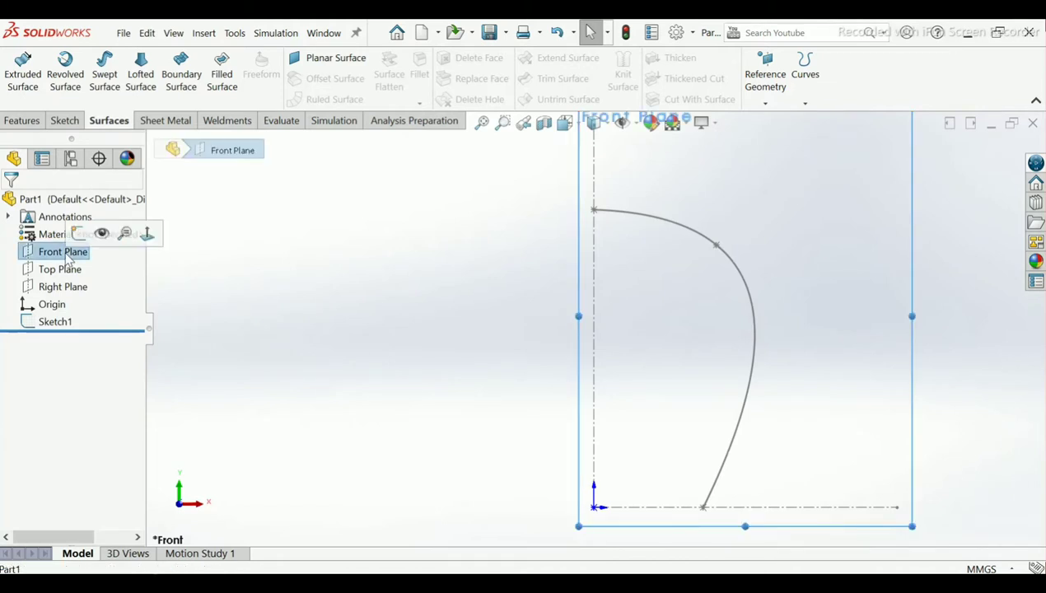
pyautogui.click(79, 235)
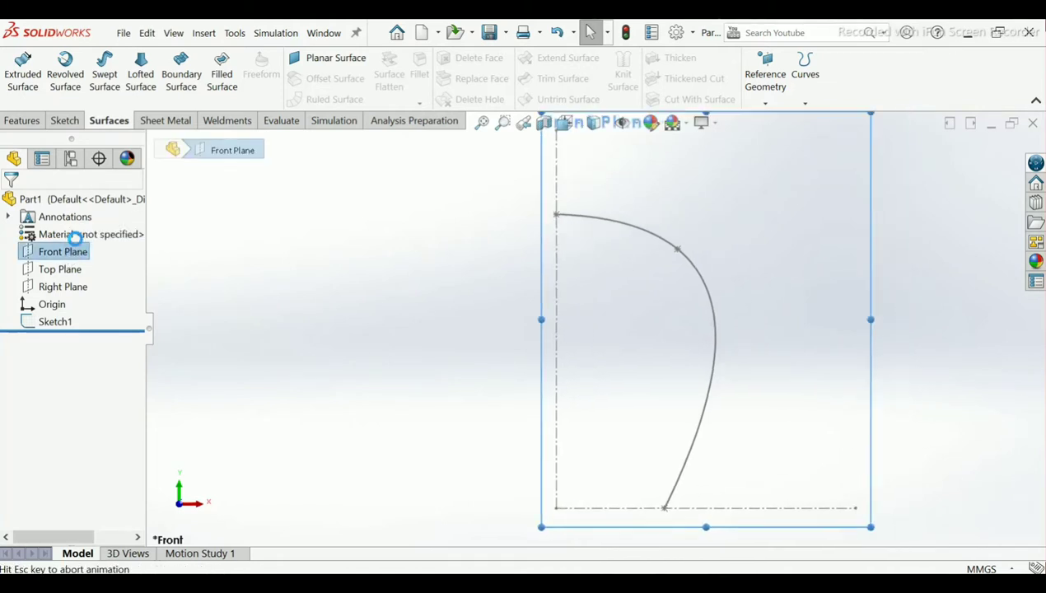
# Step: Fit the sketch view, check it from Back and Front, and activate the Point tool
pyautogui.click(366, 271)
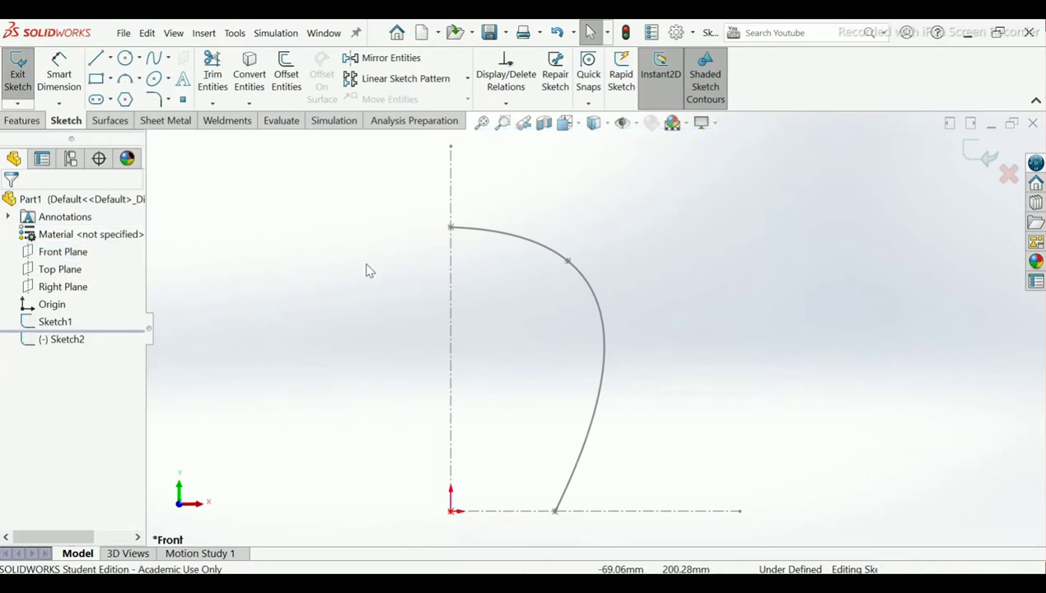
pyautogui.press('f')
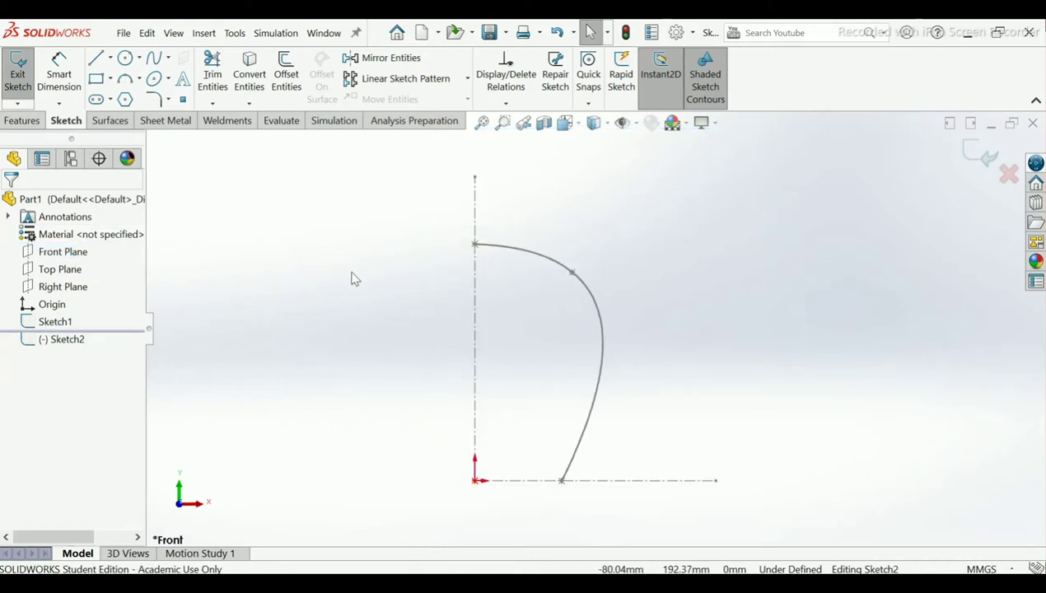
pyautogui.scroll(-2, 337, 362)
pyautogui.scroll(-2, 461, 366)
pyautogui.scroll(3, 692, 313)
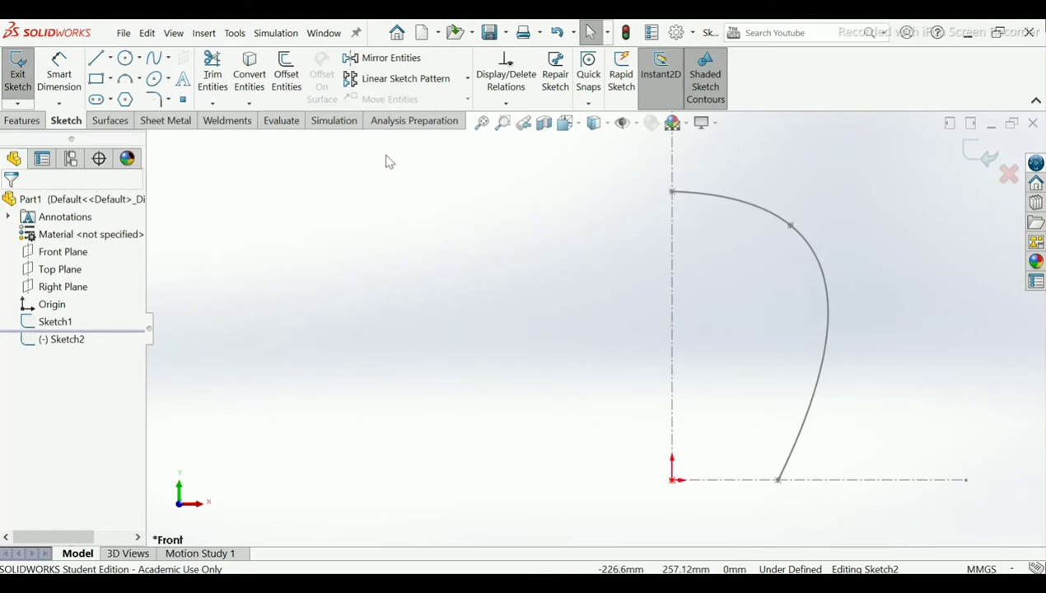
pyautogui.hotkey('ctrl', '2')
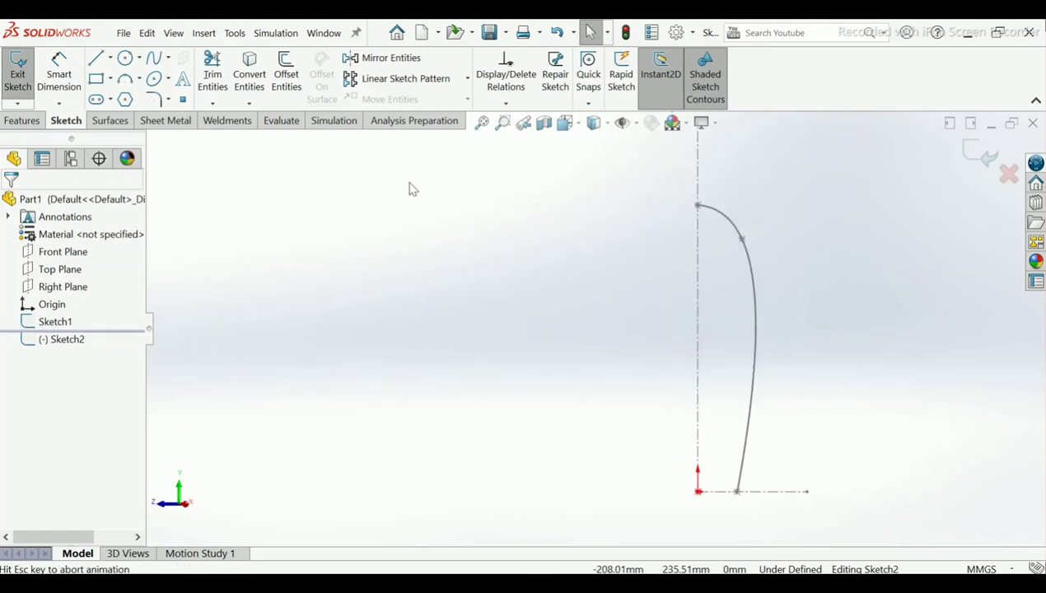
pyautogui.hotkey('ctrl', '1')
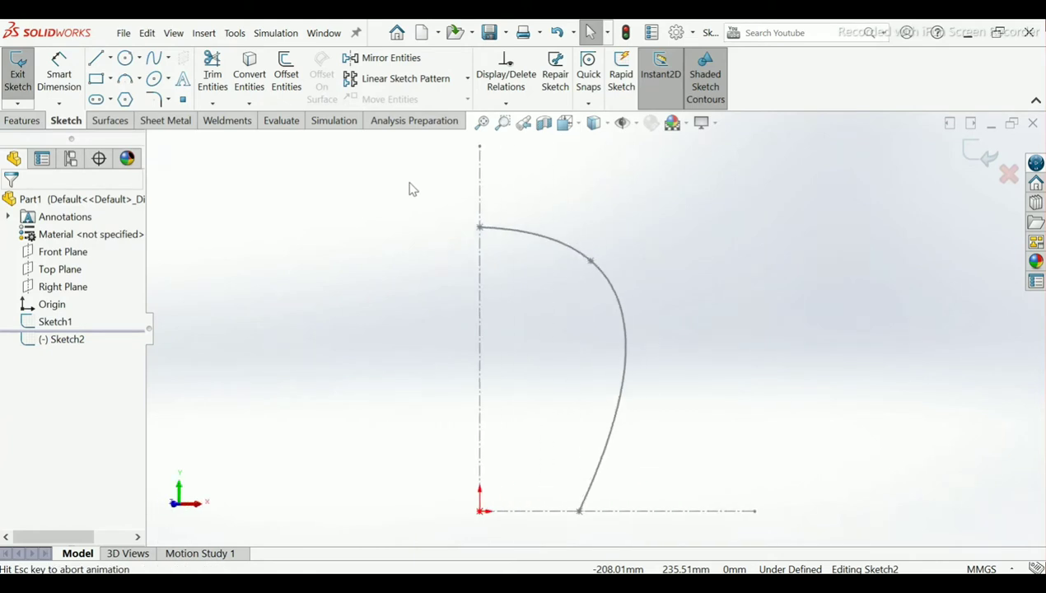
pyautogui.click(183, 100)
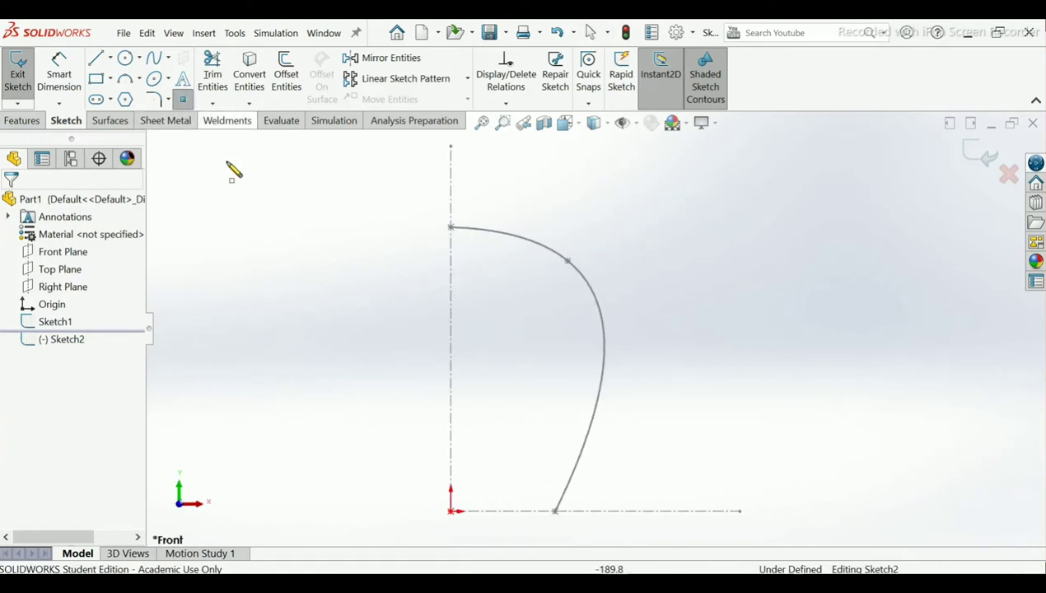
# Step: Place three sketch points left of the vertical centerline, opposite the spline profile
pyautogui.click(338, 235)
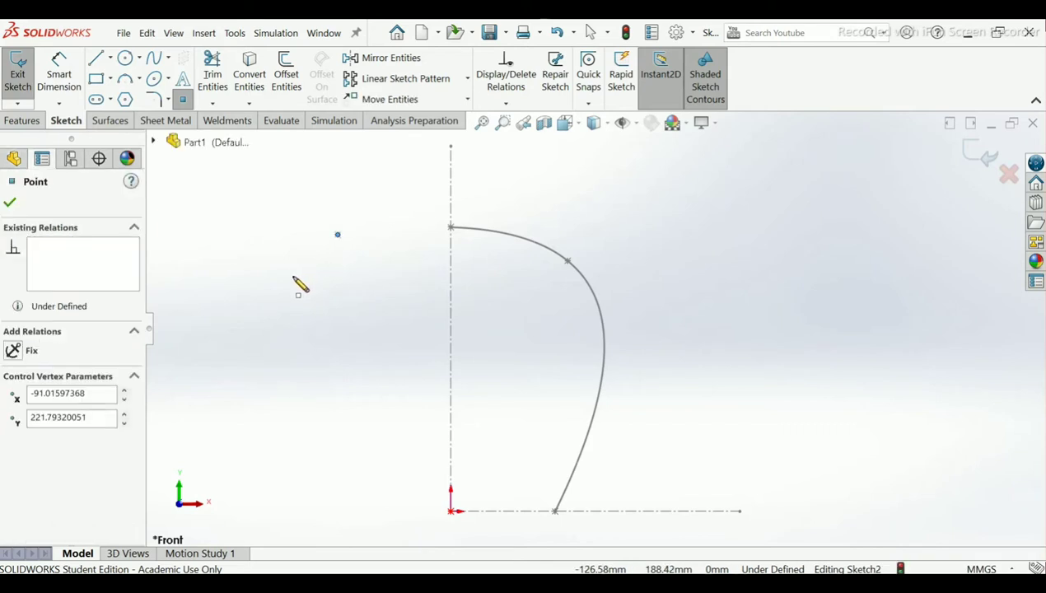
pyautogui.click(293, 276)
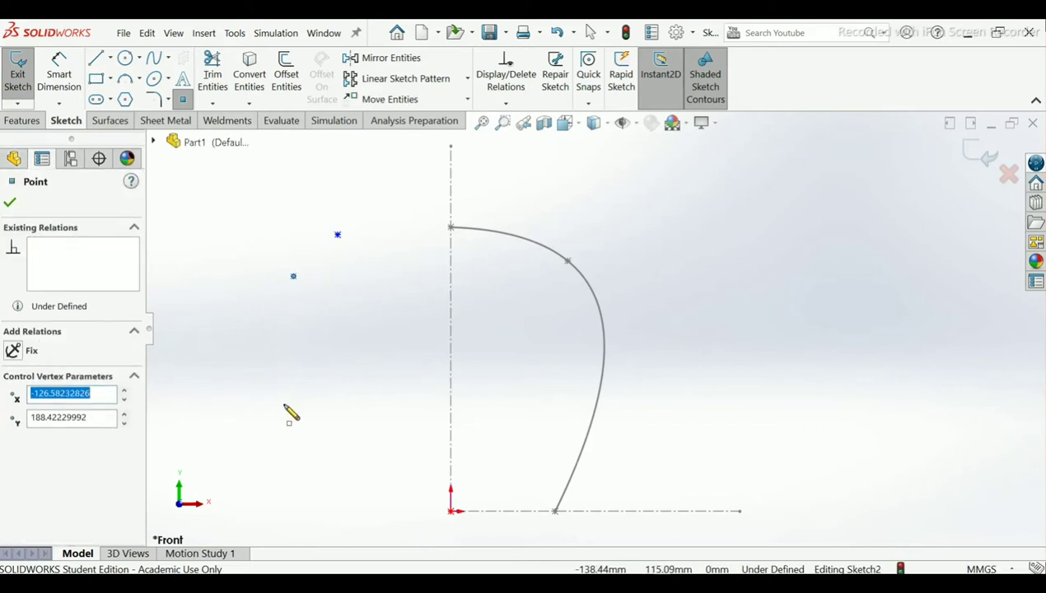
pyautogui.click(346, 511)
pyautogui.rightClick(350, 517)
pyautogui.click(387, 454)
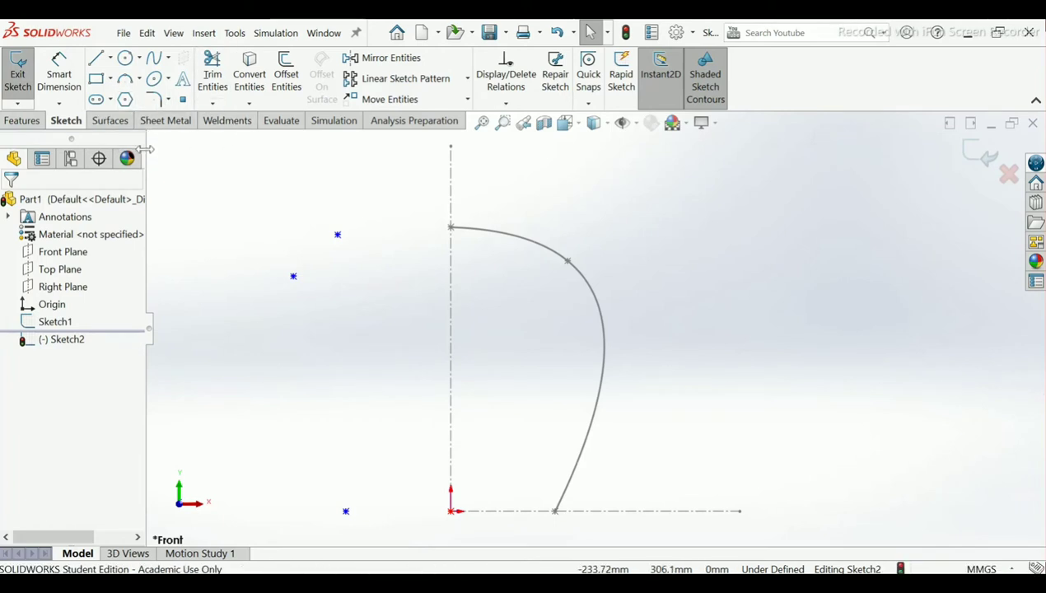
# Step: Cancel a started Smart Dimension and bring up the Display/Delete Relations options
pyautogui.click(66, 82)
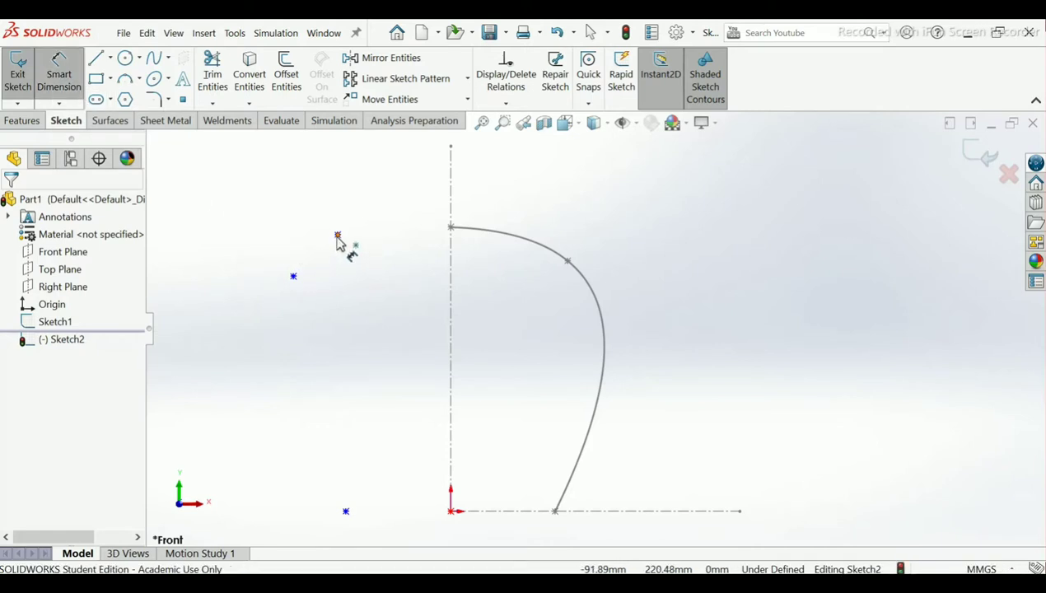
pyautogui.press('Escape')
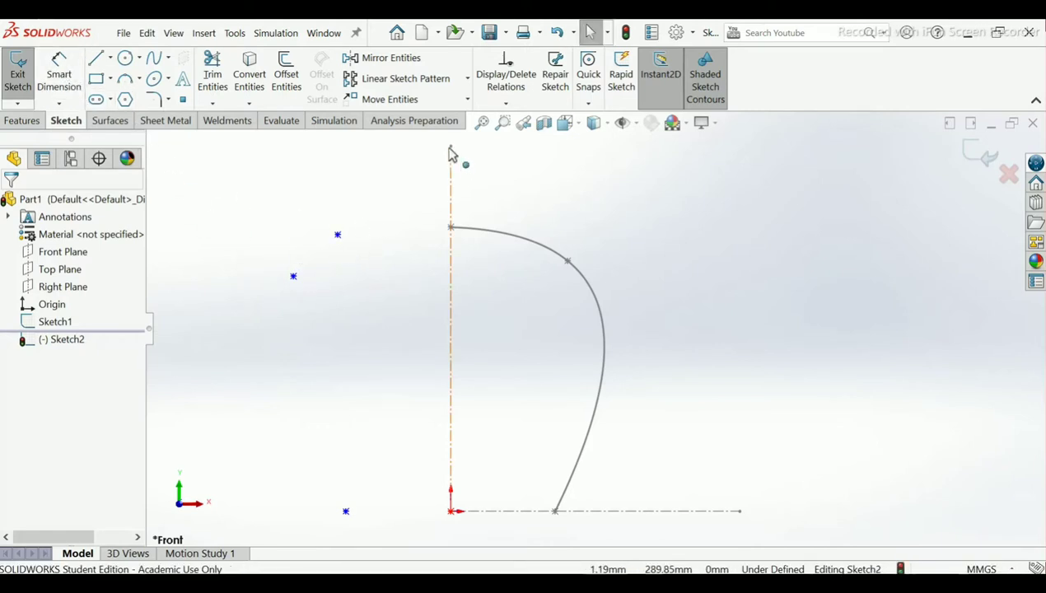
pyautogui.click(505, 104)
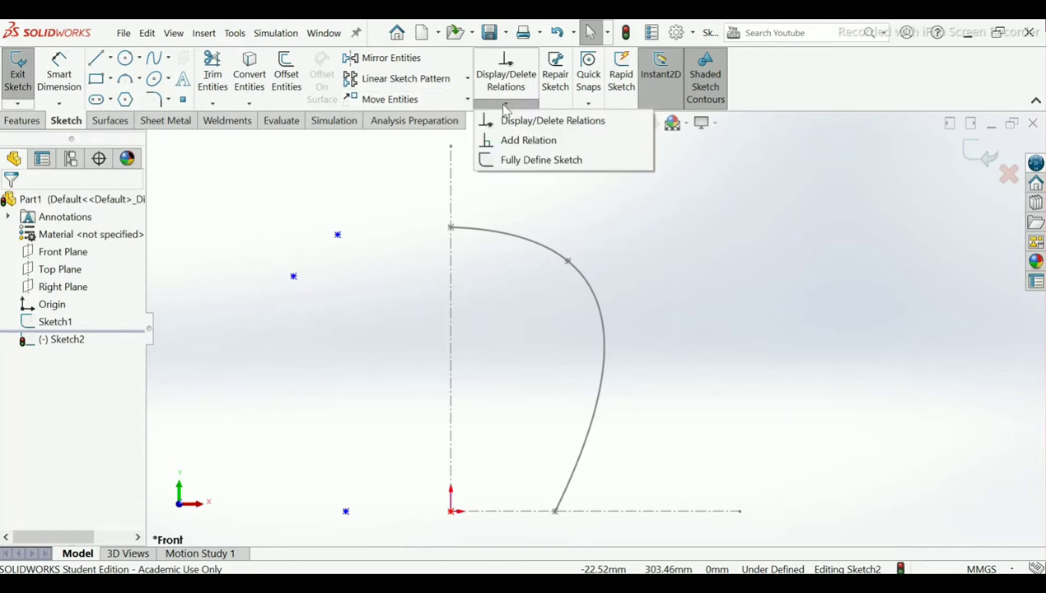
# Step: Add a Horizontal relation between Sketch2's upper point and the spline's top endpoint
pyautogui.click(520, 142)
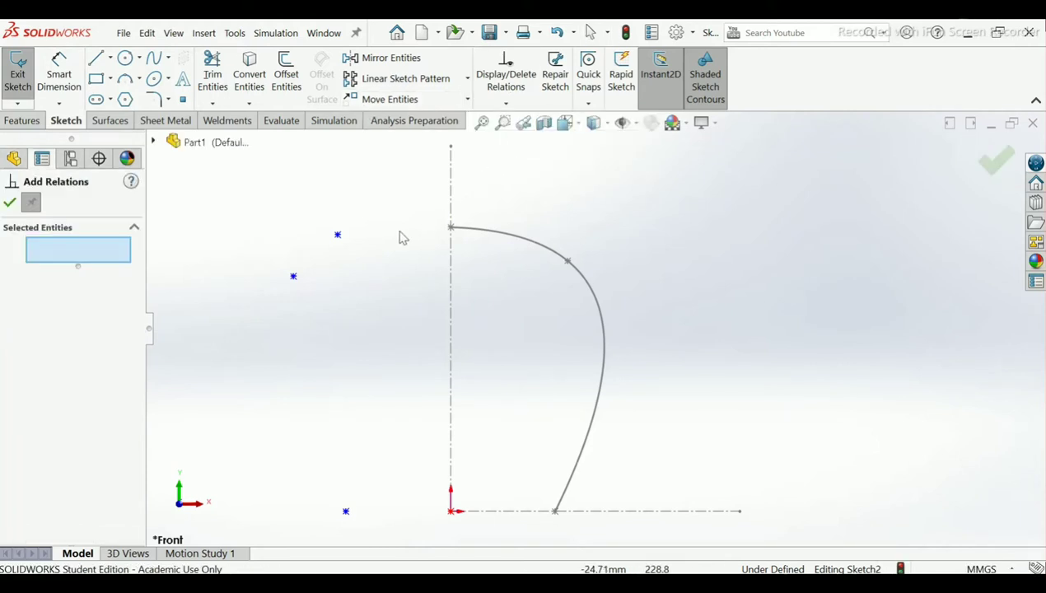
pyautogui.click(337, 234)
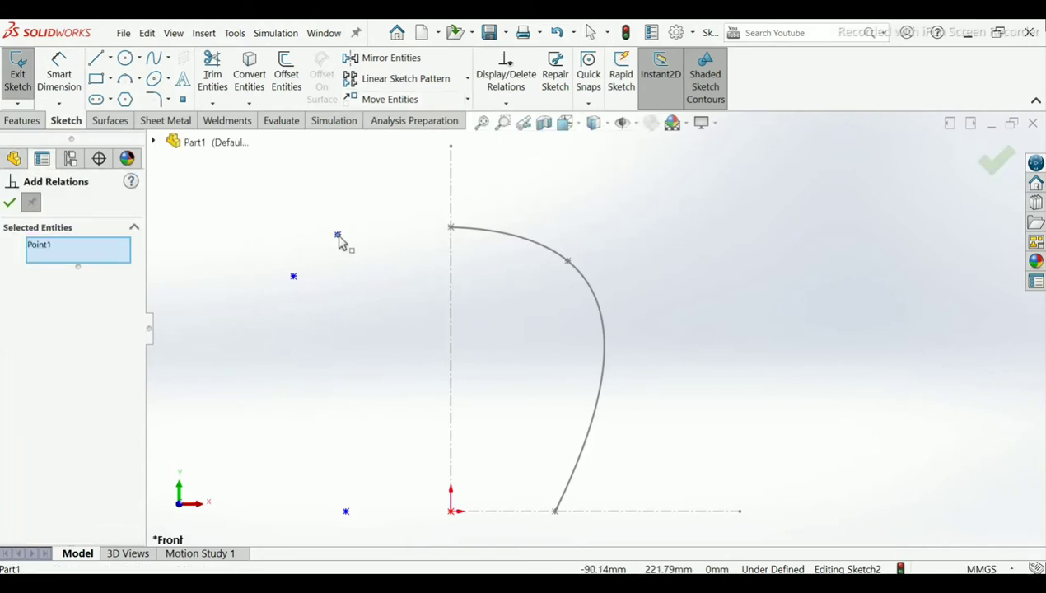
pyautogui.click(450, 228)
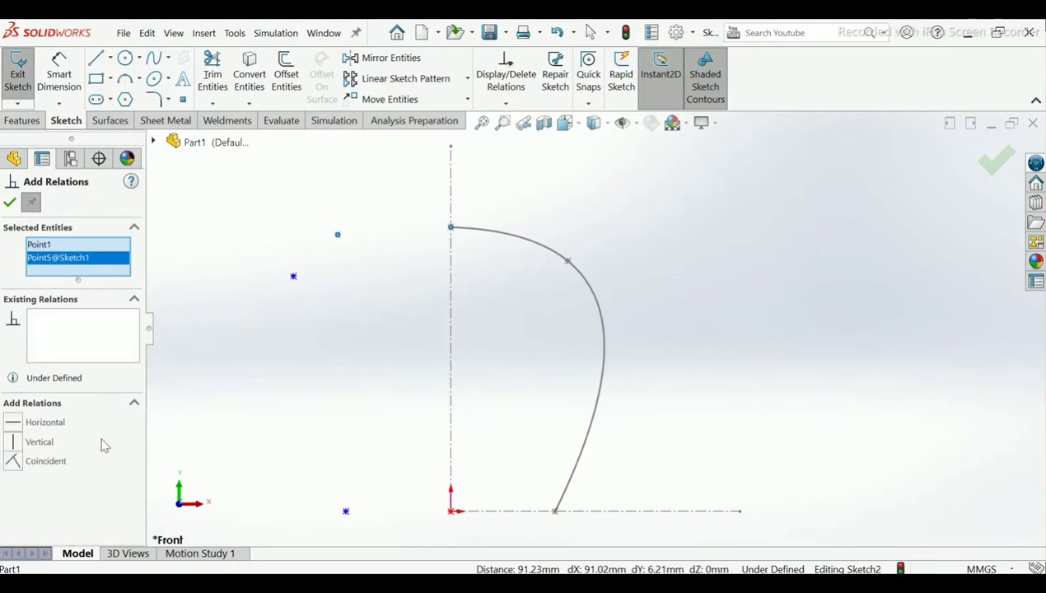
pyautogui.click(13, 424)
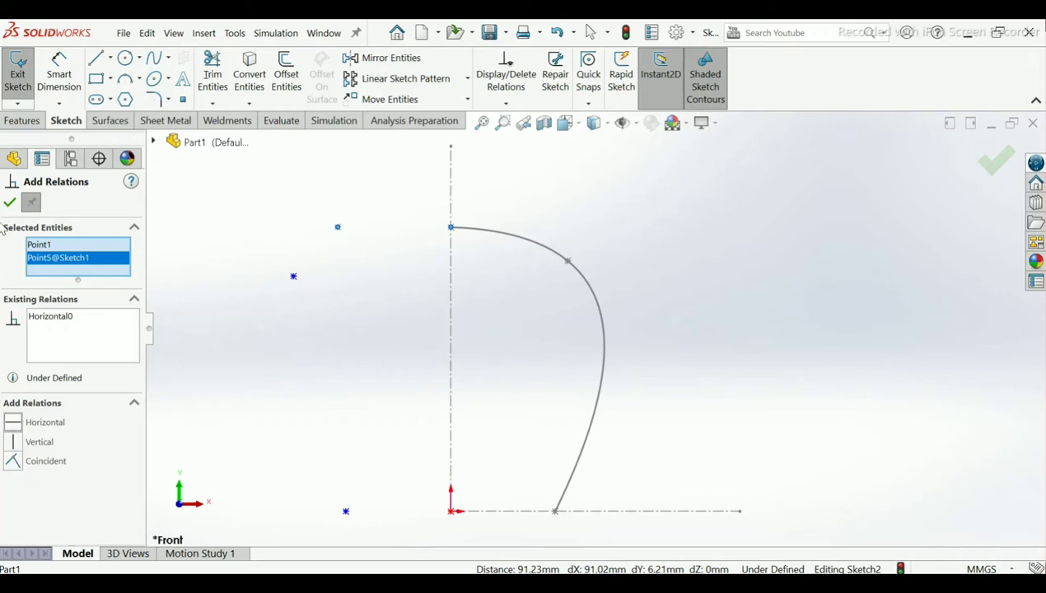
pyautogui.click(9, 202)
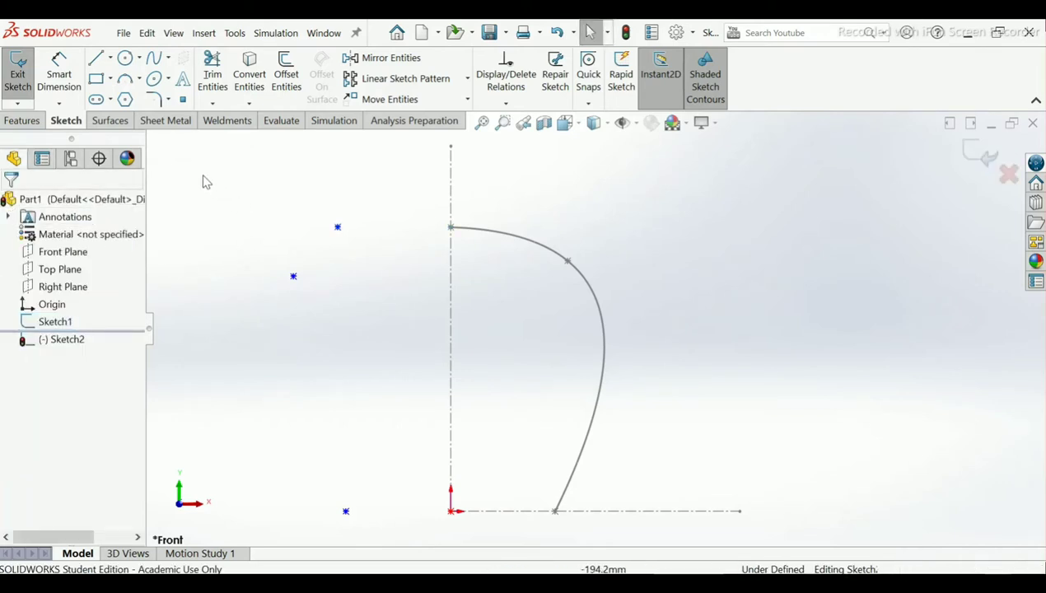
# Step: Delete the upper new point together with its relation
pyautogui.click(65, 85)
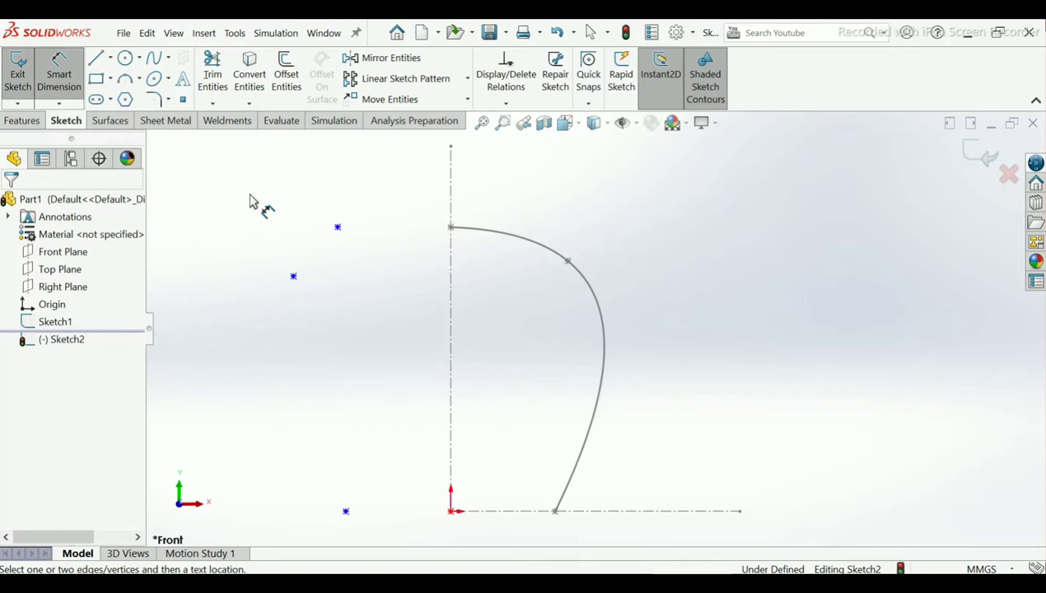
pyautogui.click(66, 88)
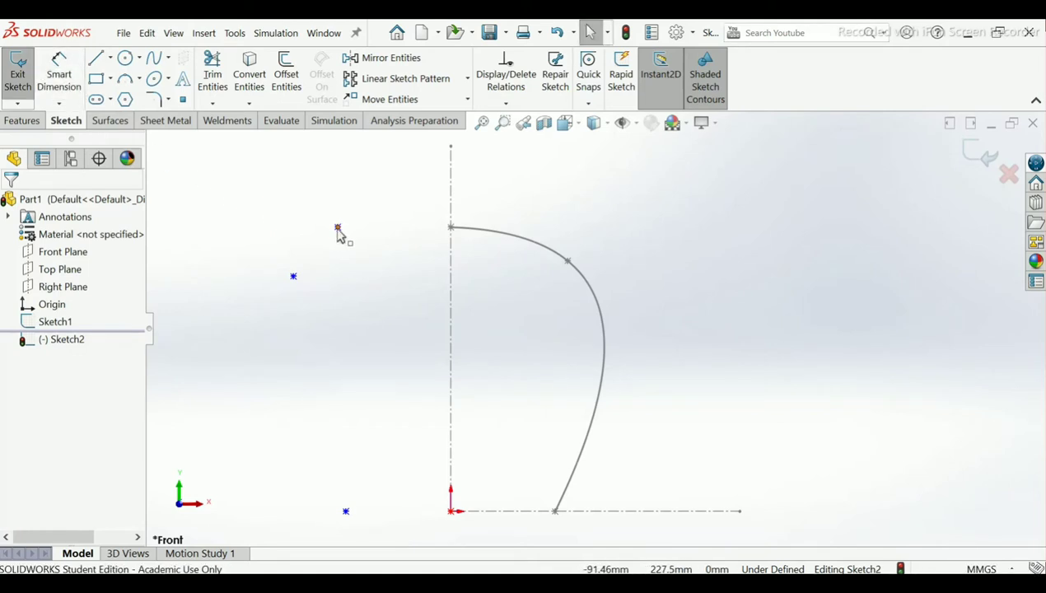
pyautogui.click(337, 228)
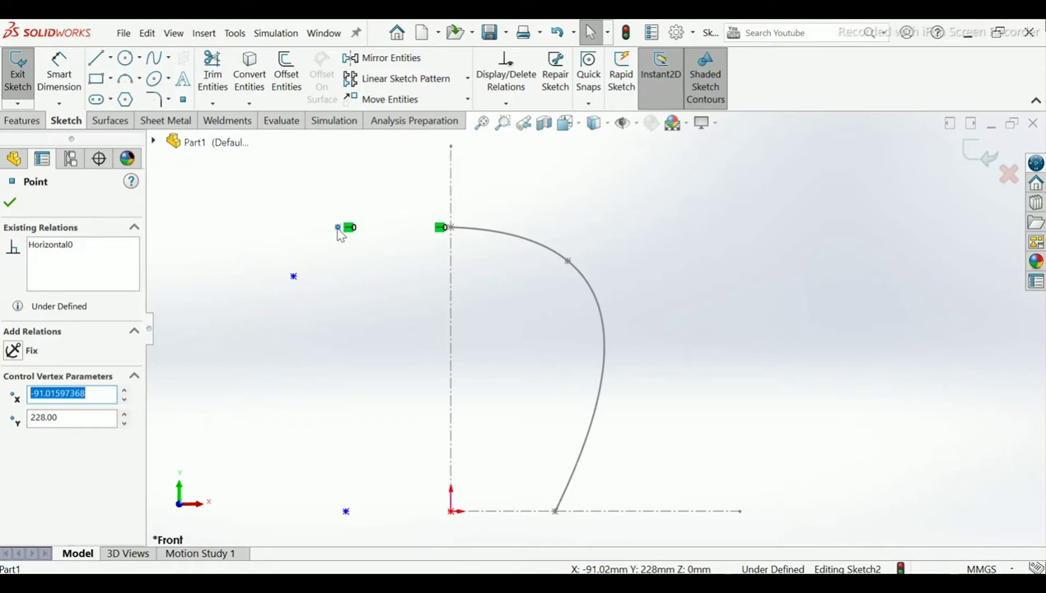
pyautogui.press('Delete')
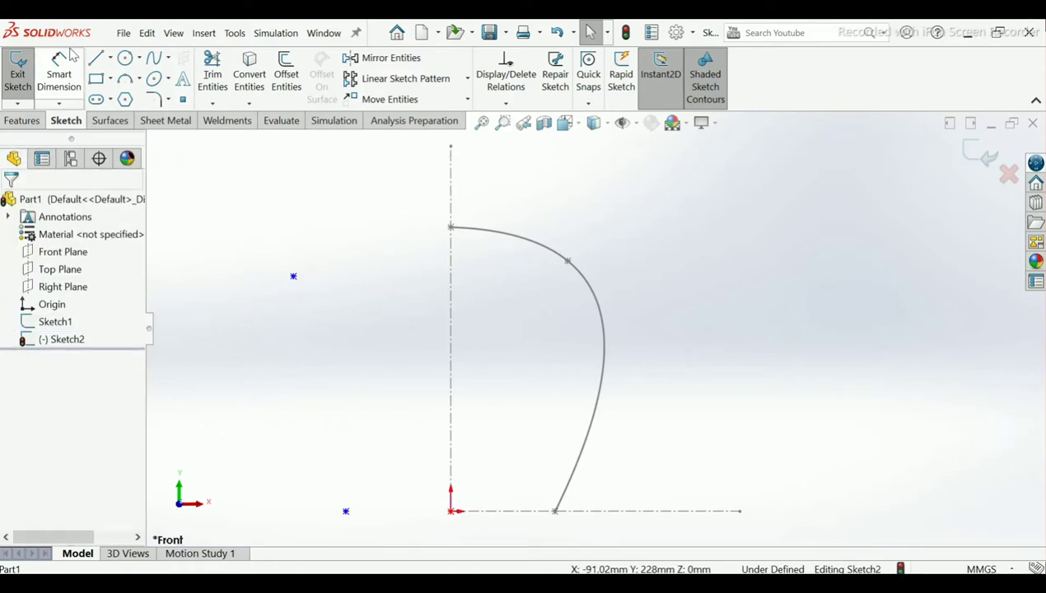
# Step: Dimension the middle-left point 94 mm horizontally from the spline's top endpoint
pyautogui.click(70, 105)
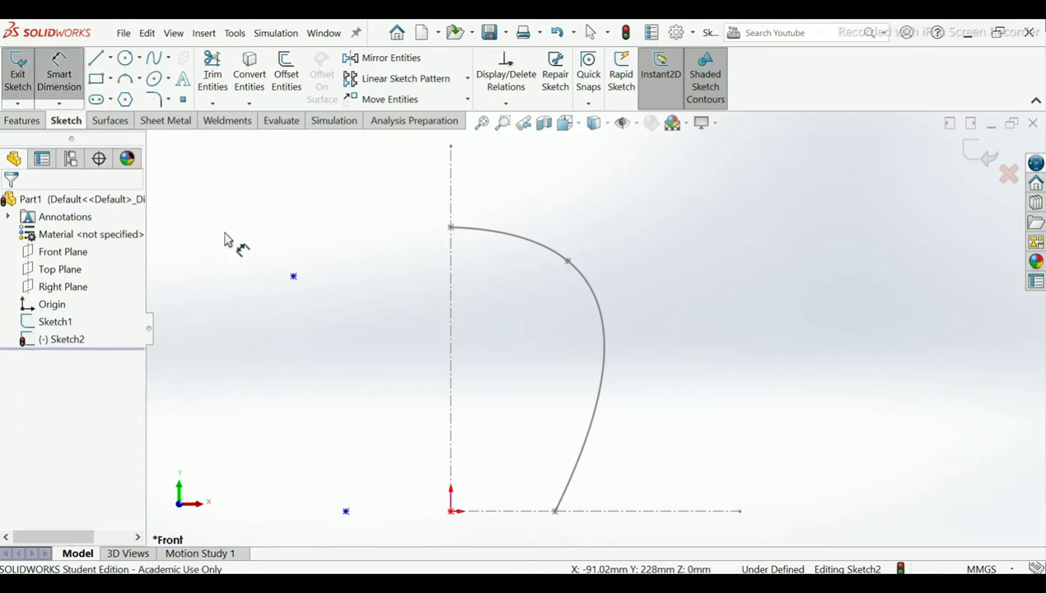
pyautogui.click(450, 234)
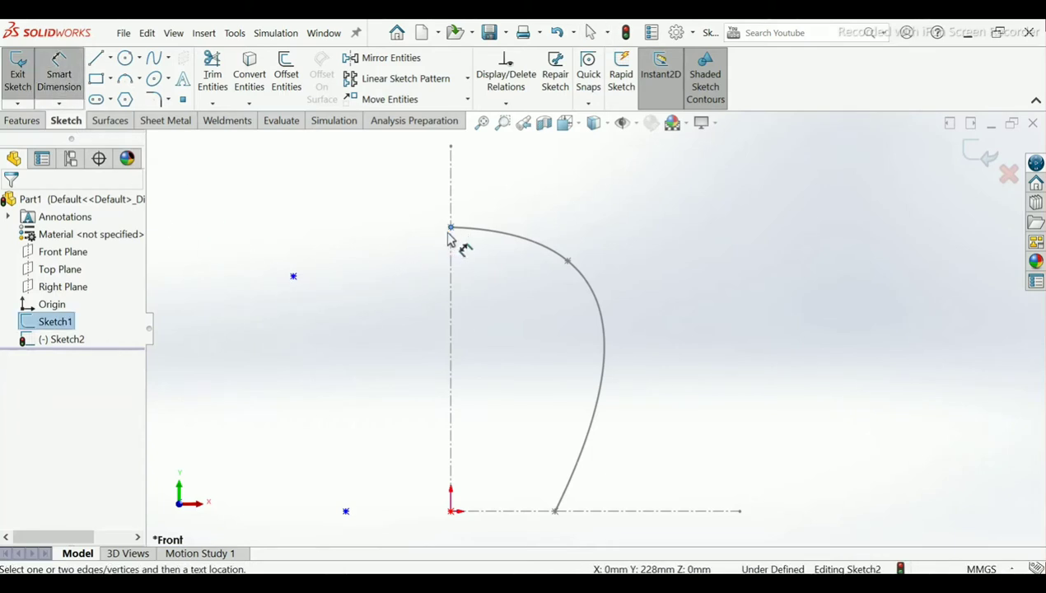
pyautogui.click(293, 277)
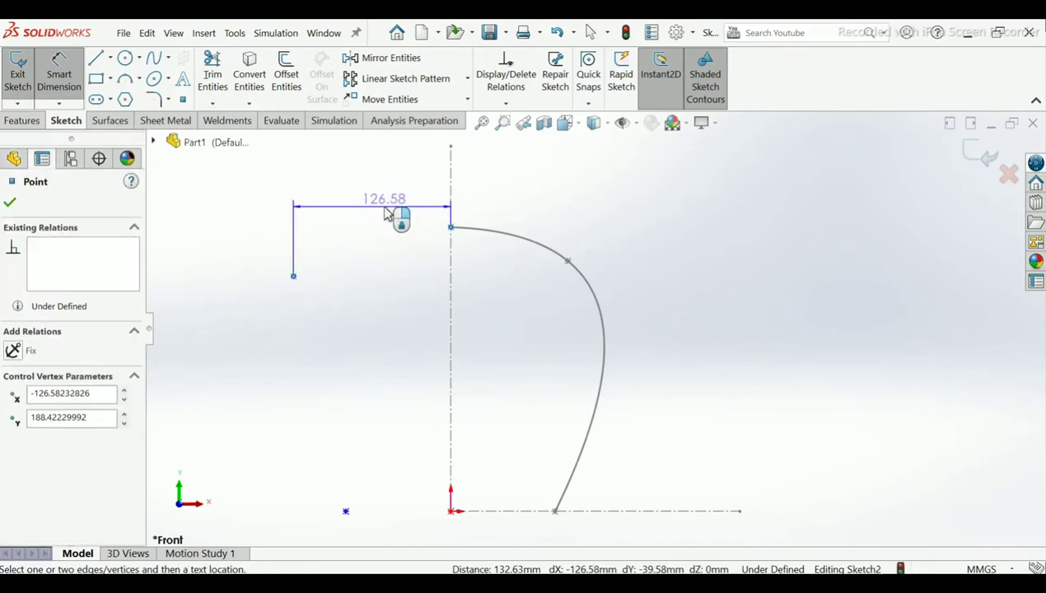
pyautogui.click(369, 194)
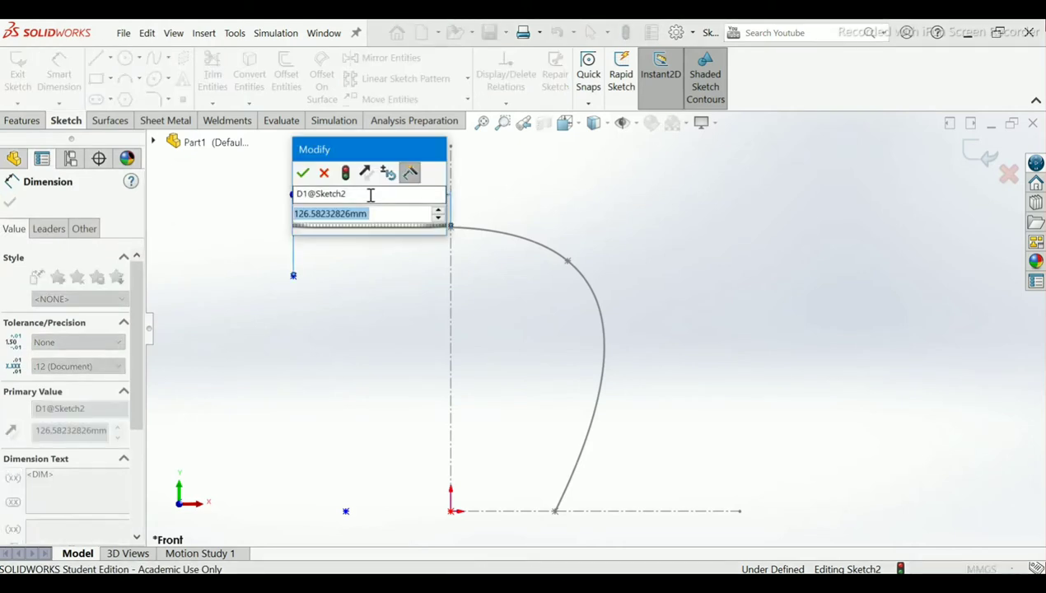
pyautogui.write('40')
pyautogui.press('Return')
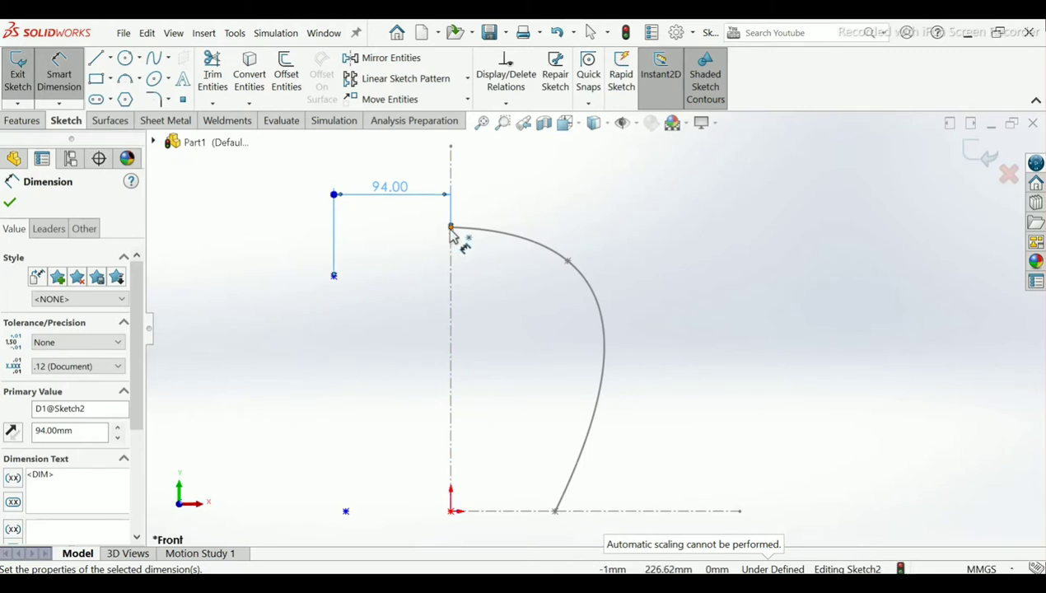
pyautogui.press('Escape')
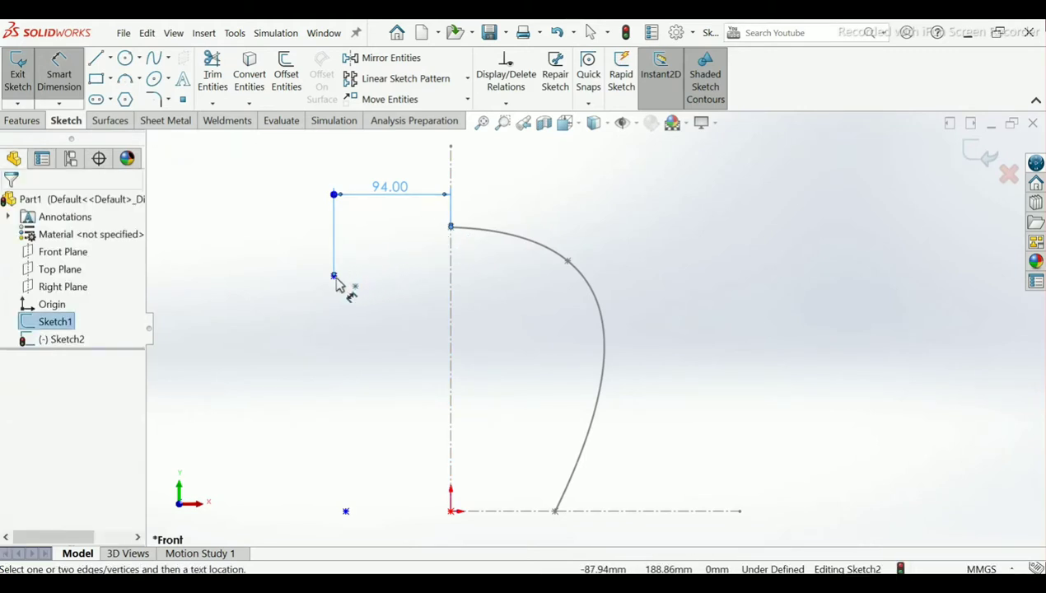
# Step: Add a 27 mm vertical dimension from the spline's top endpoint to the middle-left point
pyautogui.click(333, 276)
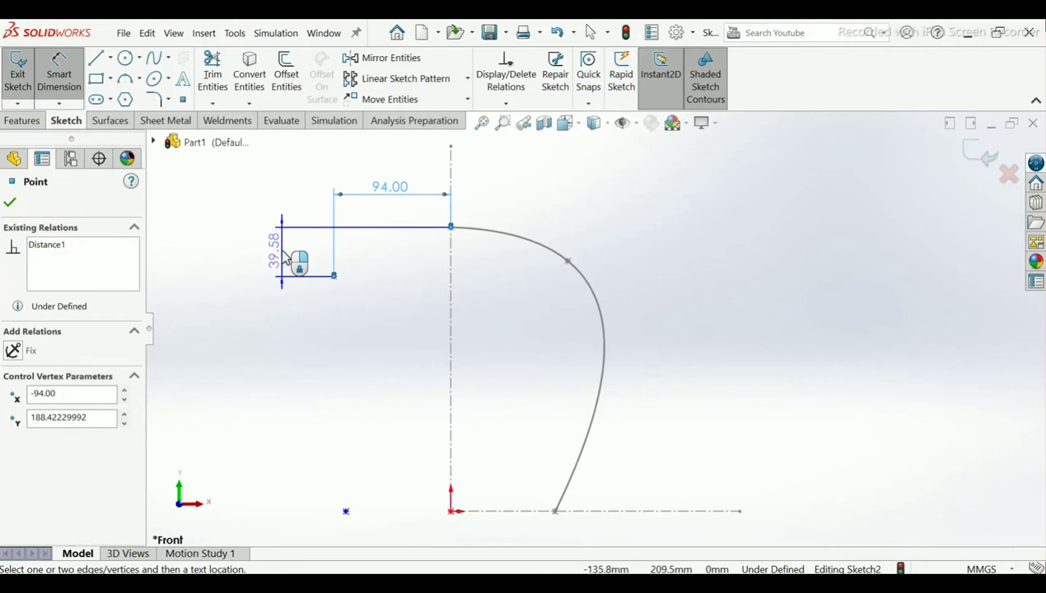
pyautogui.click(281, 250)
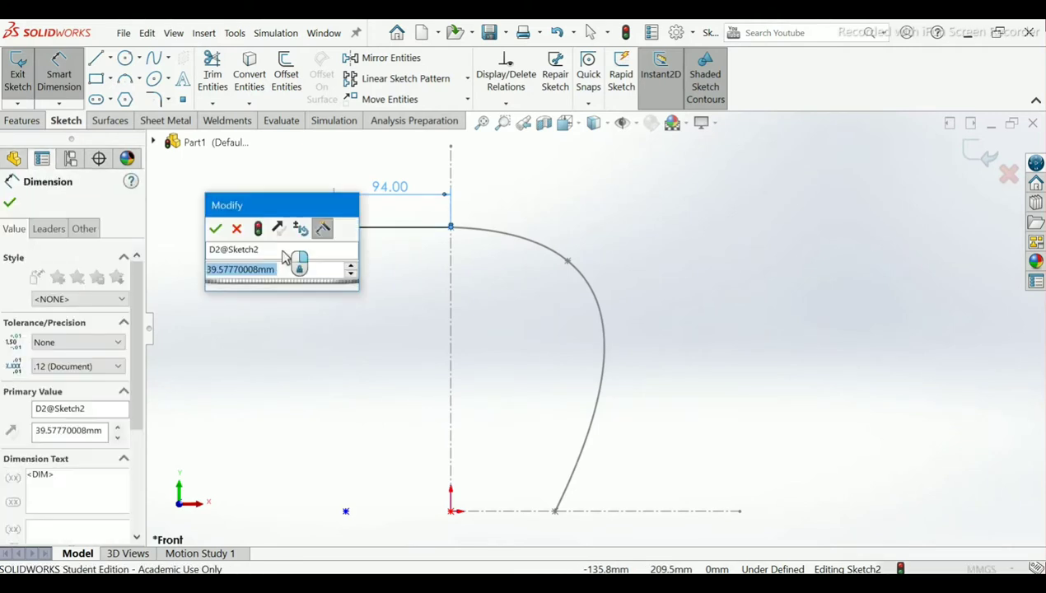
pyautogui.write('d')
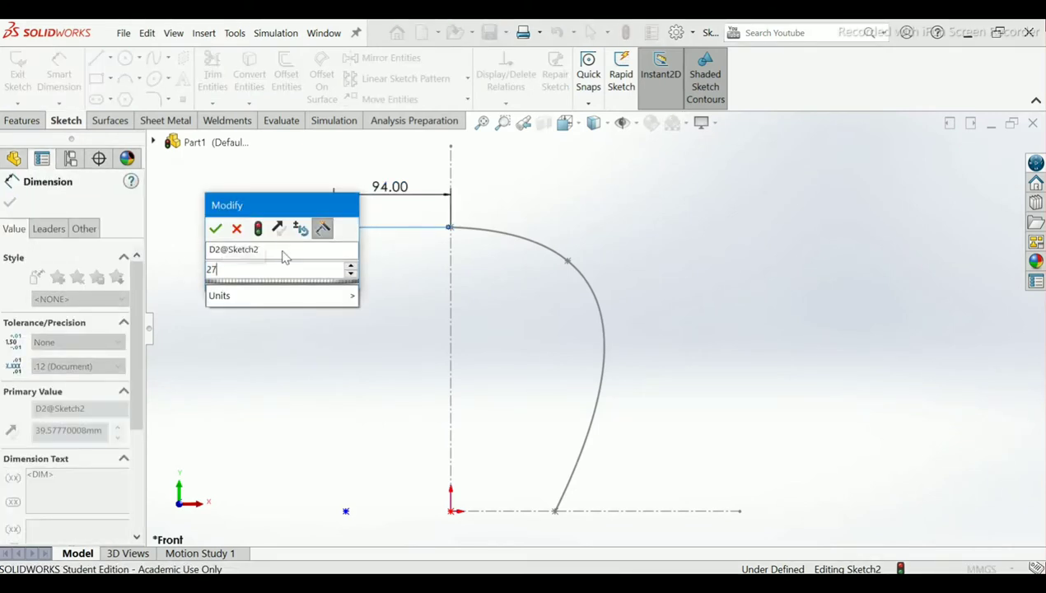
pyautogui.press('Escape')
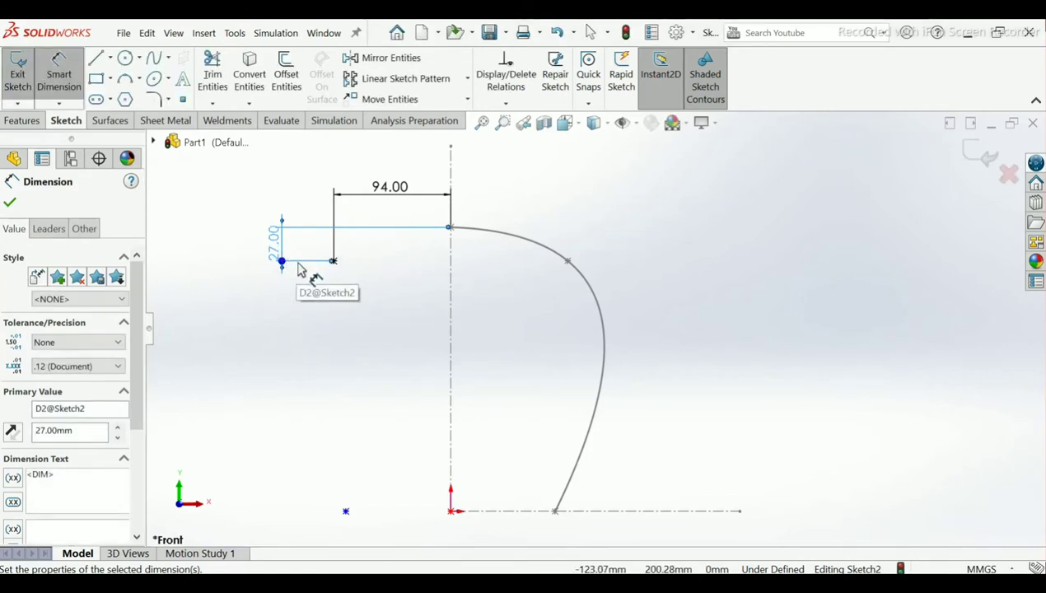
pyautogui.click(10, 203)
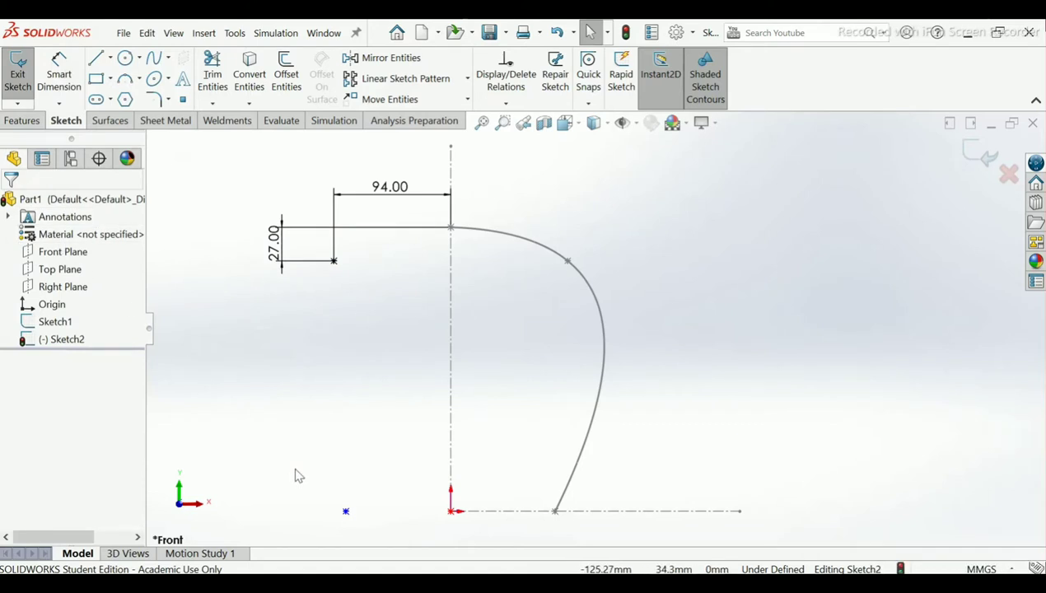
# Step: Apply a Horizontal relation between the lower-left point and the origin
pyautogui.click(506, 105)
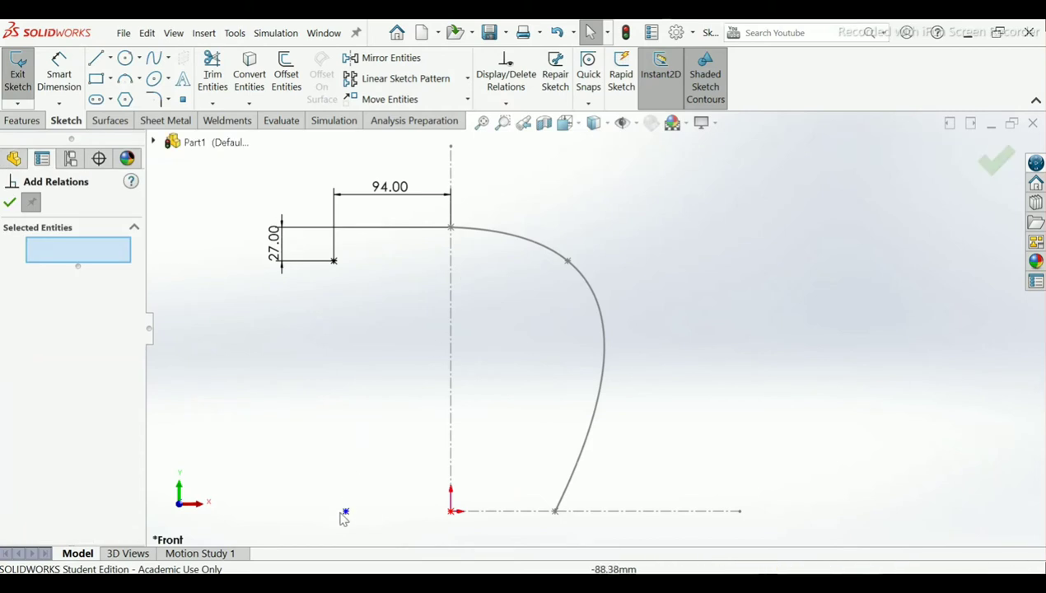
pyautogui.click(346, 512)
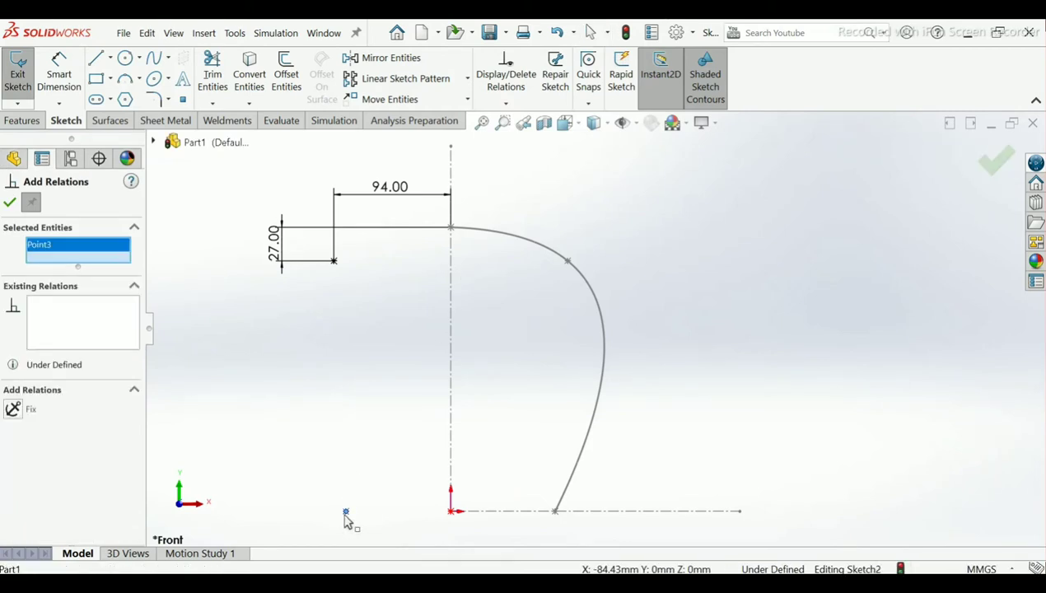
pyautogui.click(452, 512)
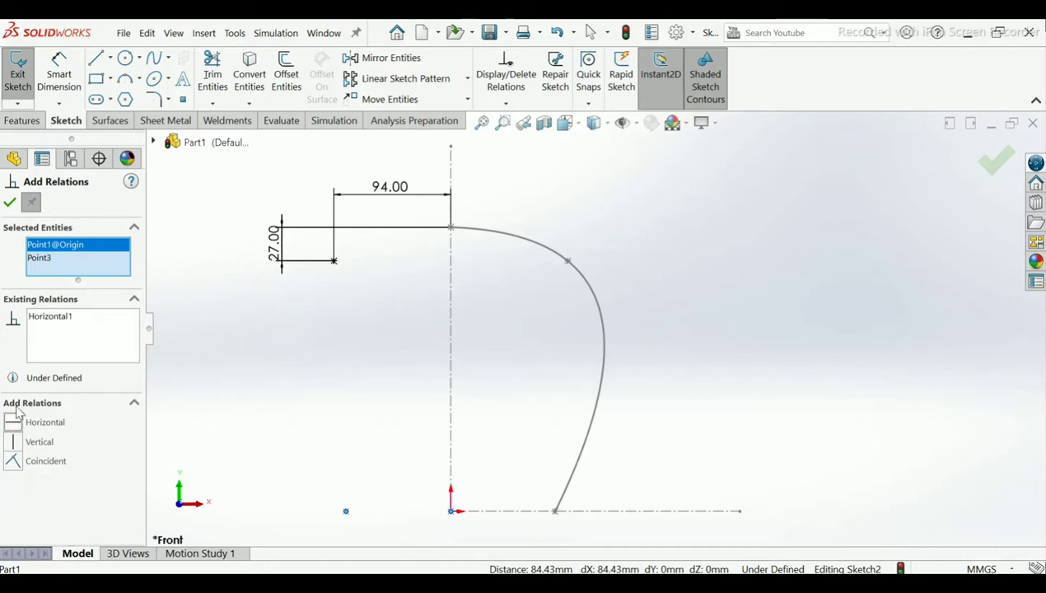
pyautogui.click(9, 204)
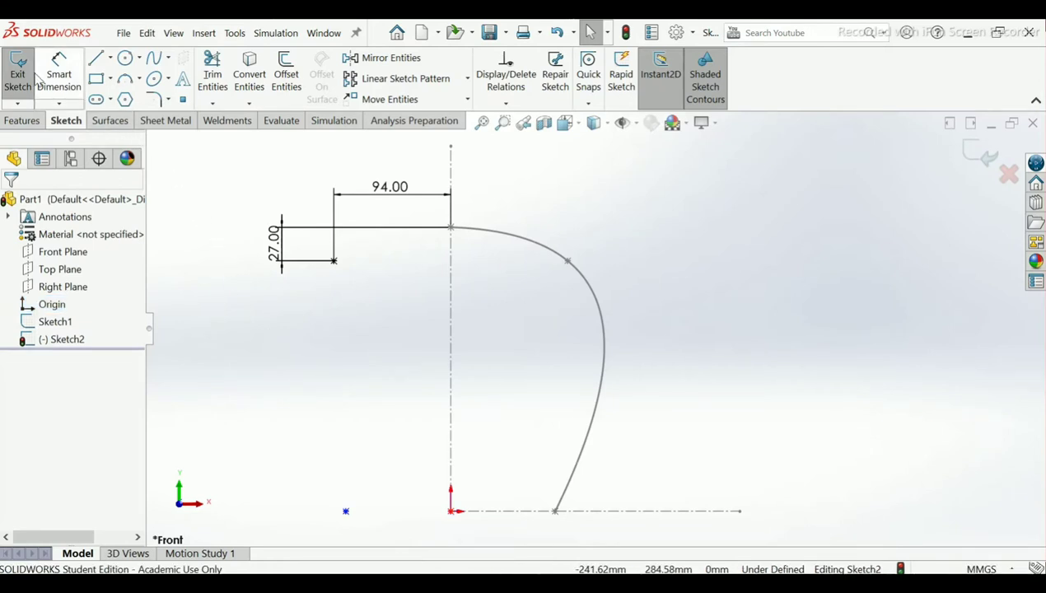
pyautogui.click(60, 82)
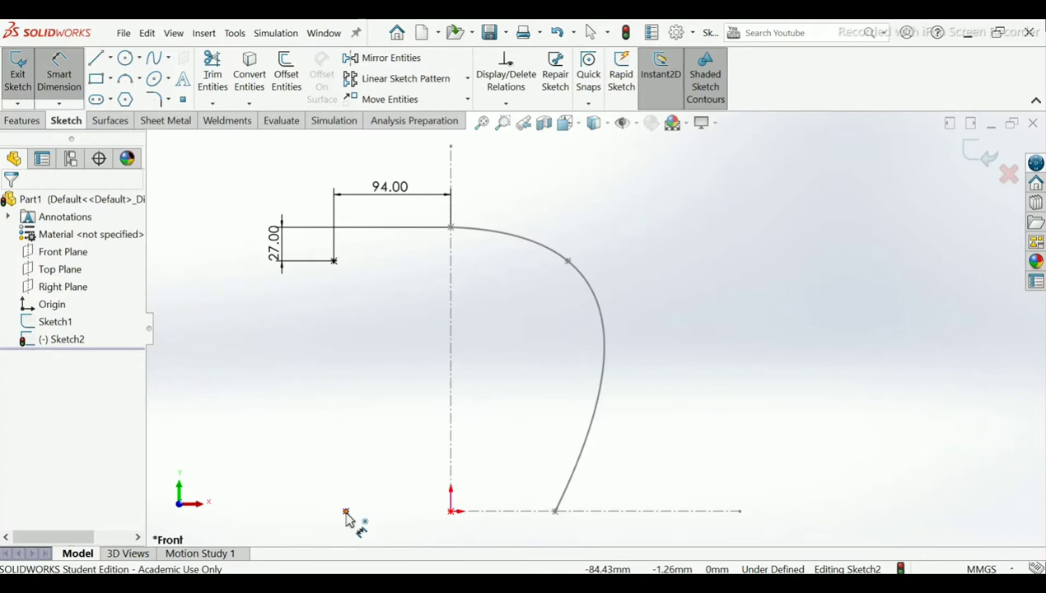
# Step: Dimension the lower-left point 84 mm from the origin and move the dimension below the points
pyautogui.click(346, 511)
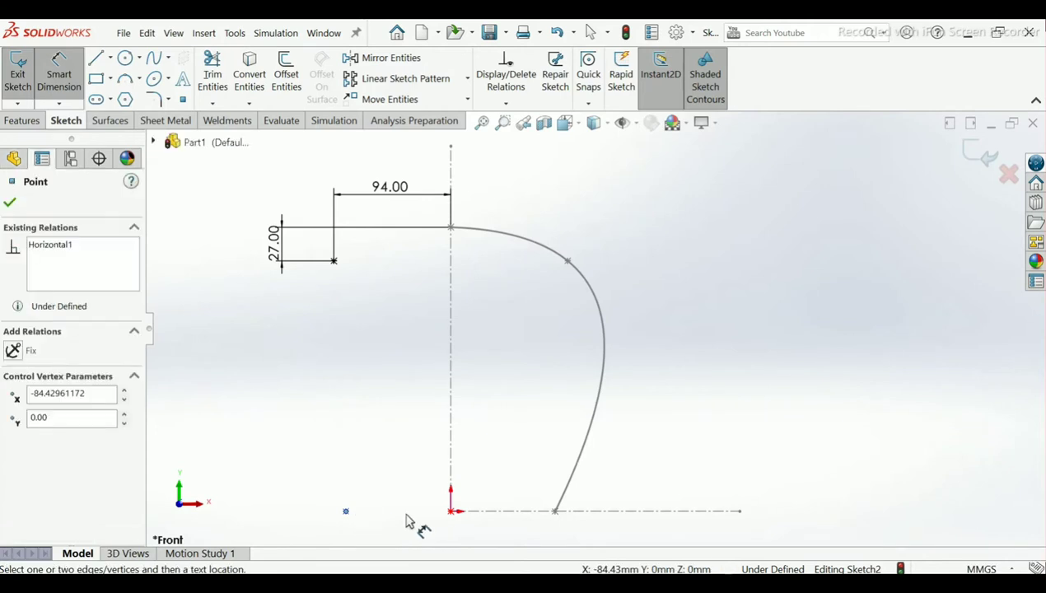
pyautogui.click(451, 511)
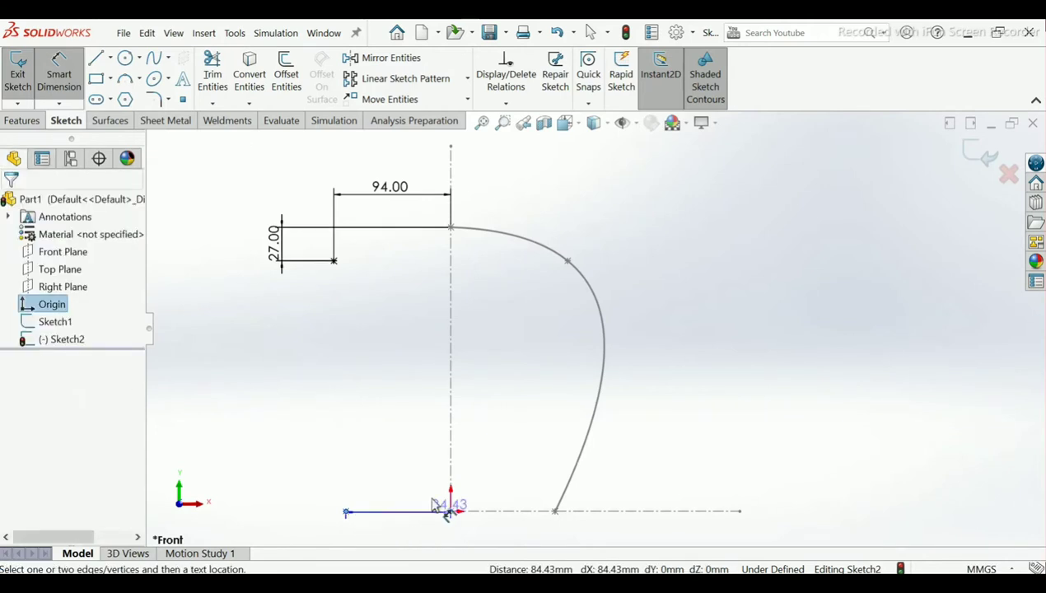
pyautogui.click(395, 471)
pyautogui.write('8')
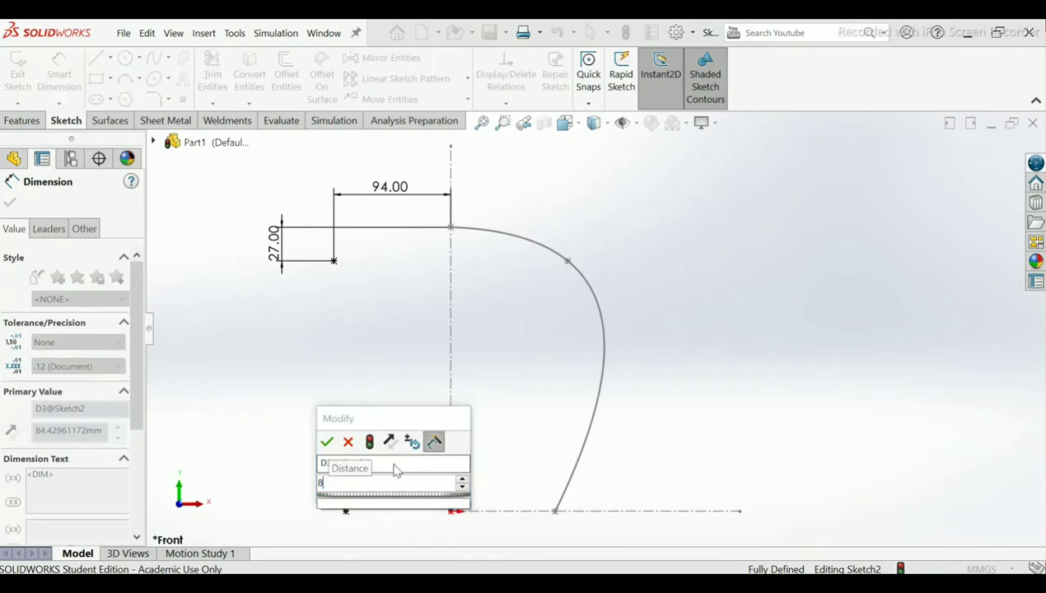
pyautogui.write('4')
pyautogui.press('Return')
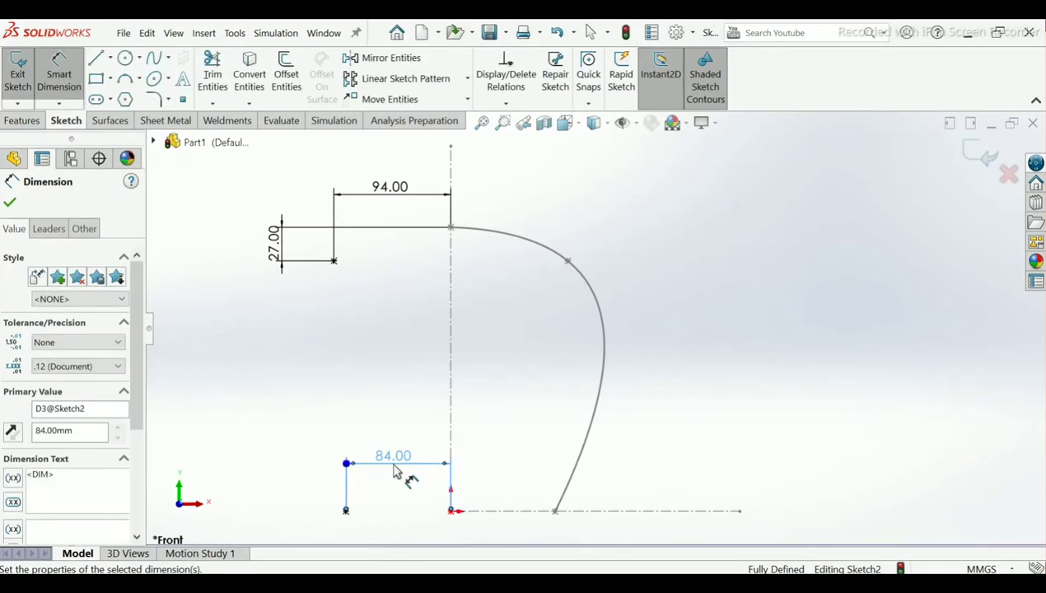
pyautogui.click(12, 203)
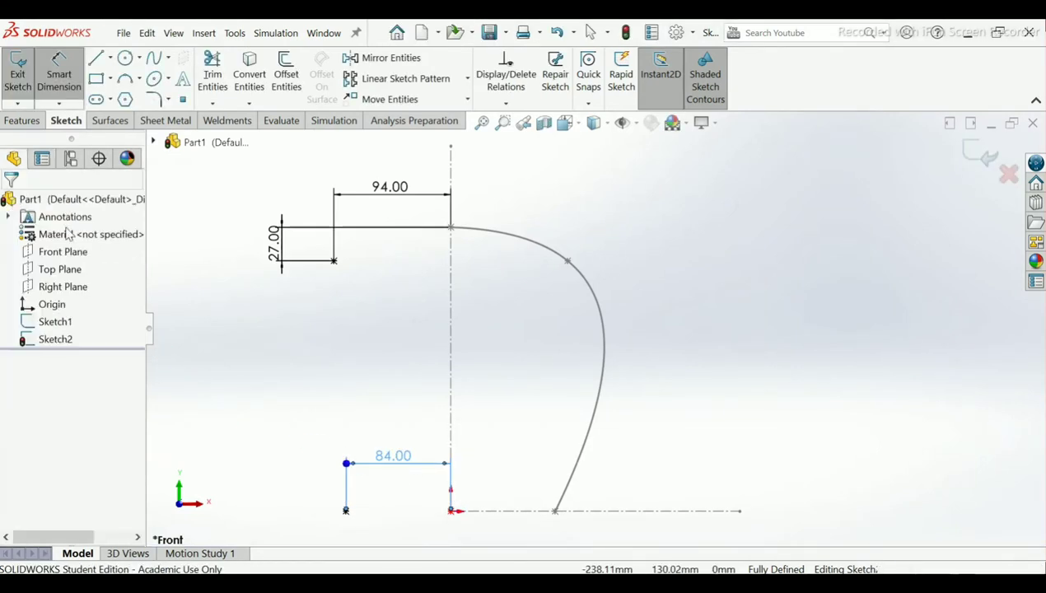
pyautogui.press('z')
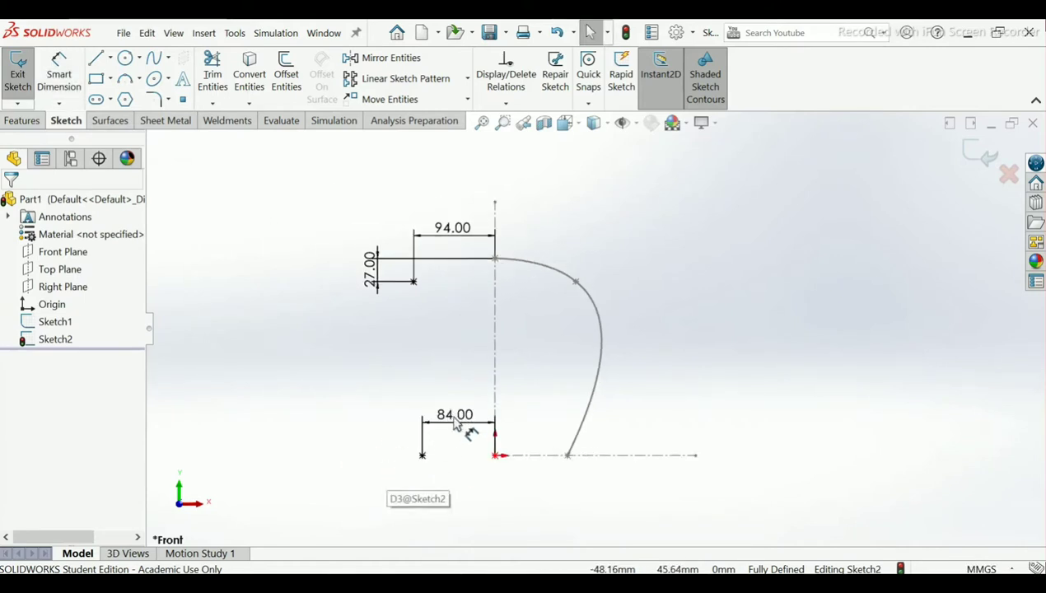
pyautogui.moveTo(454, 414); pyautogui.dragTo(461, 490)
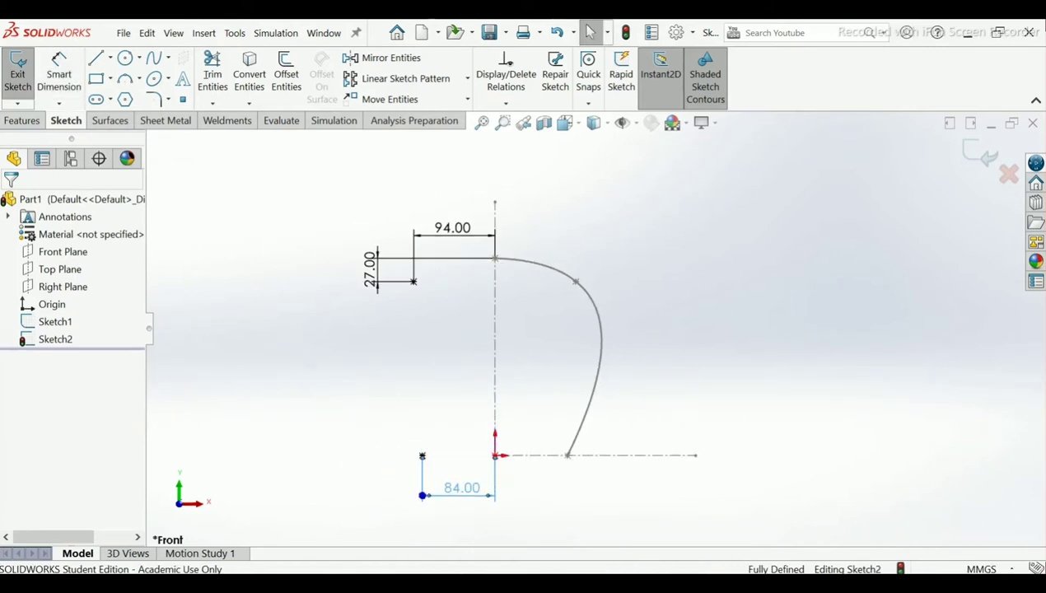
pyautogui.click(150, 212)
pyautogui.scroll(2, 439, 334)
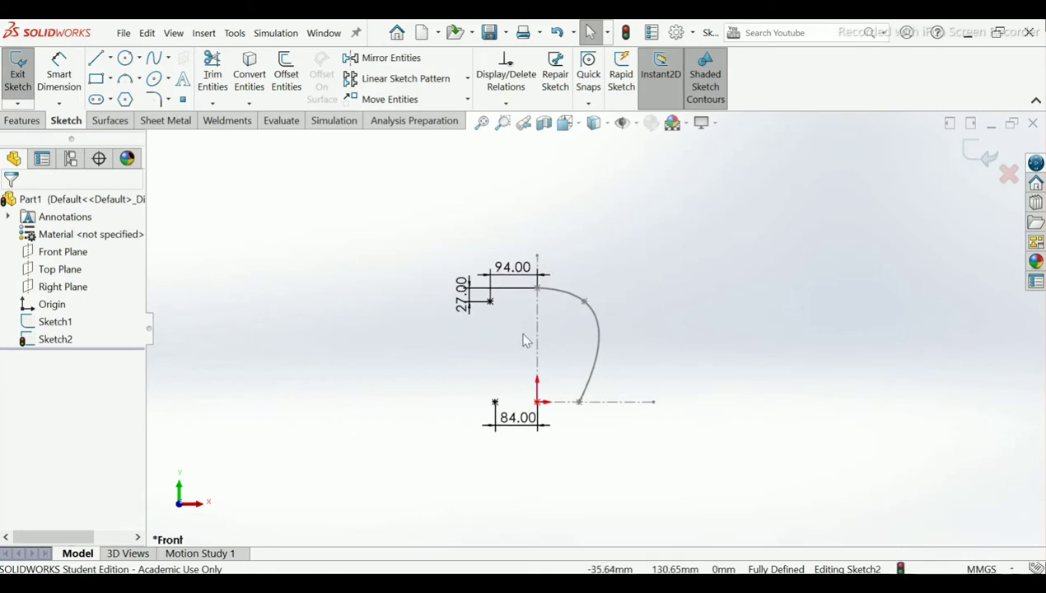
pyautogui.scroll(-3, 484, 296)
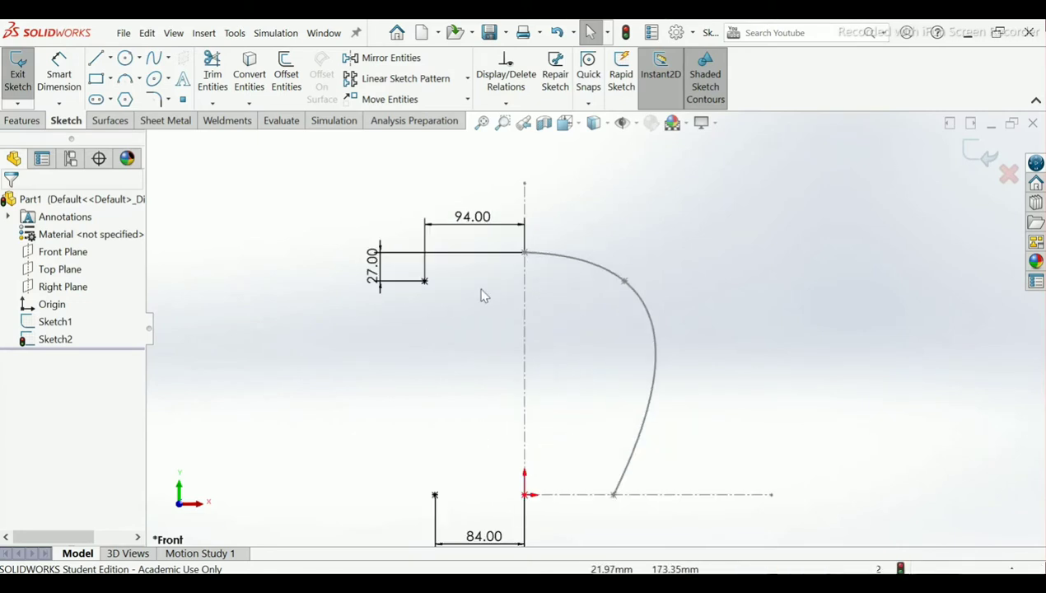
# Step: Draw a spline from the centerline top through the 94/27 point to the 84 mm point
pyautogui.click(157, 60)
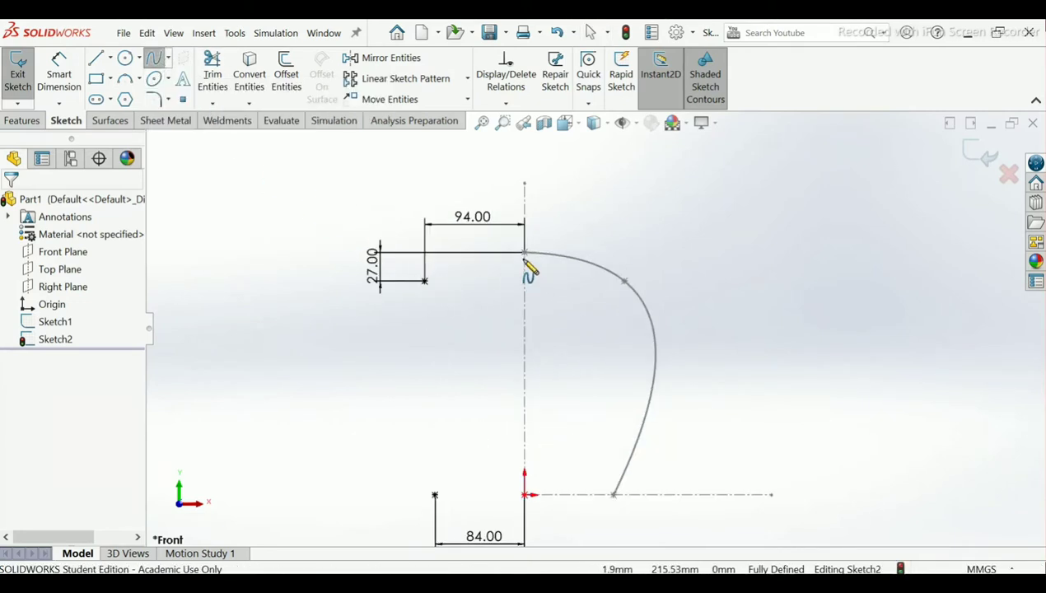
pyautogui.click(426, 281)
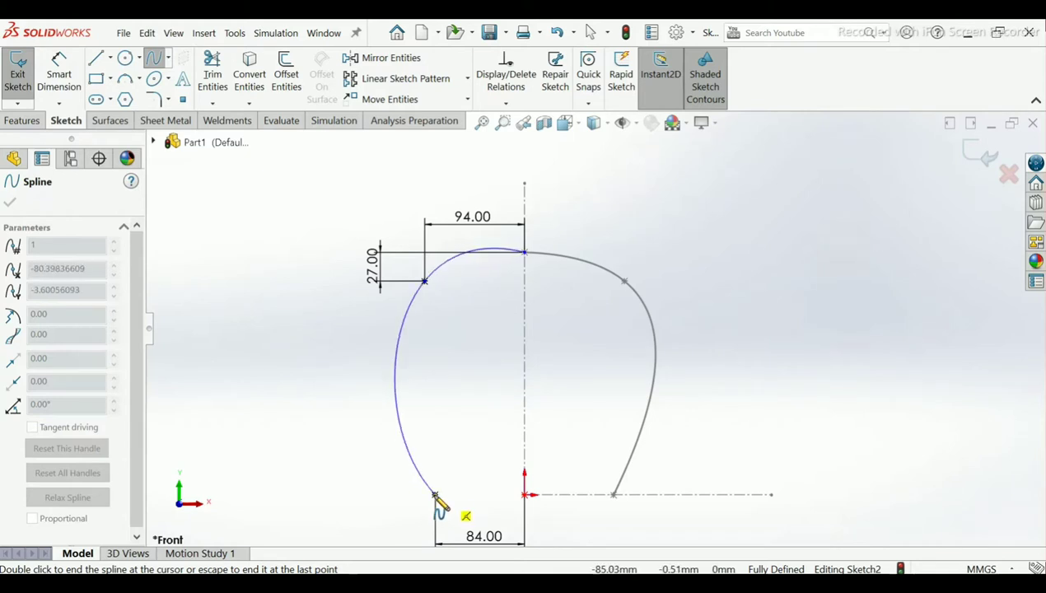
pyautogui.rightClick(434, 495)
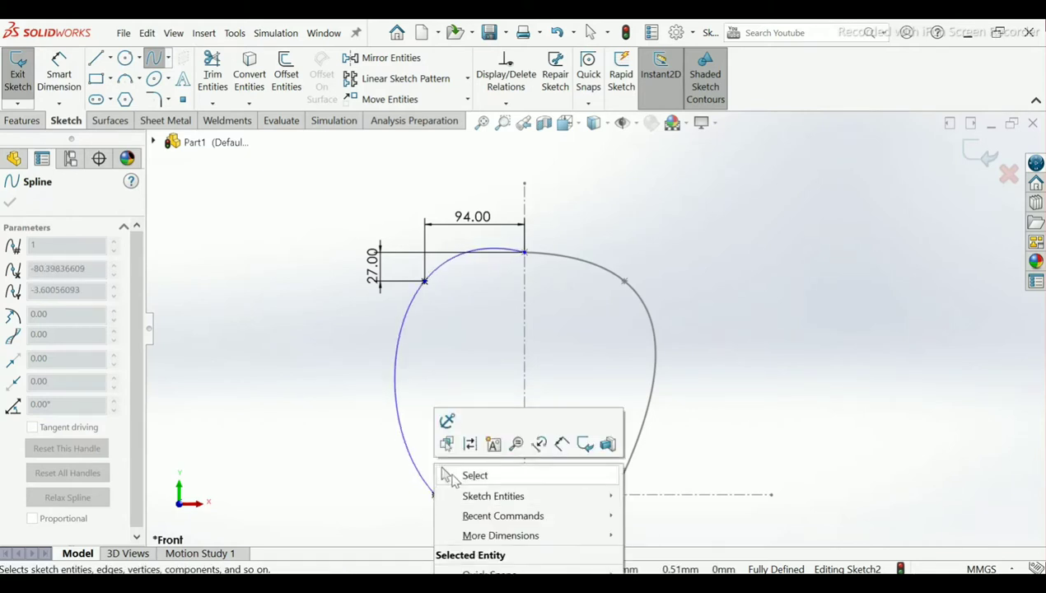
pyautogui.click(474, 475)
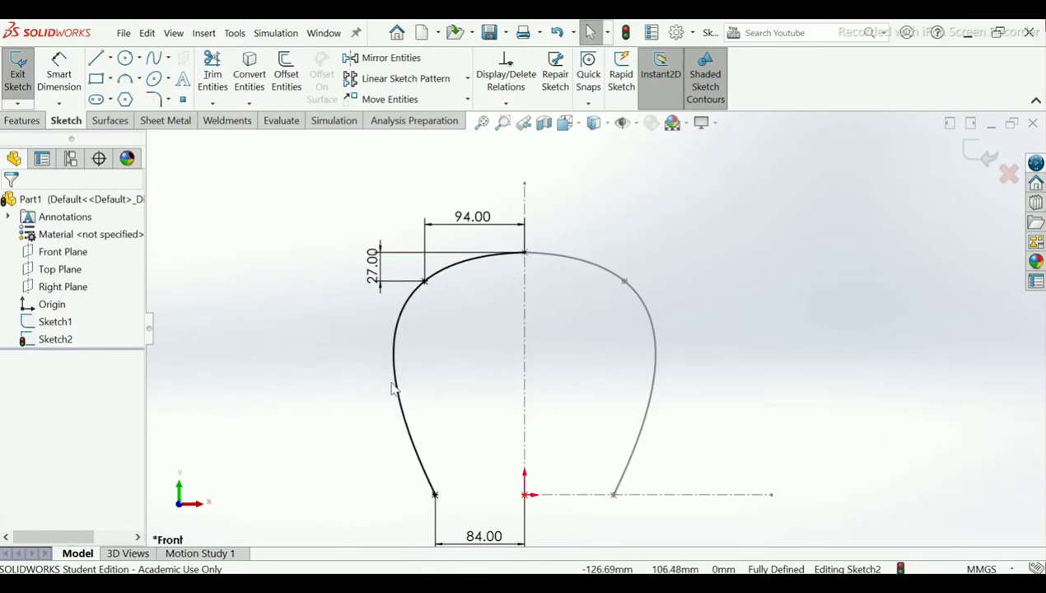
# Step: Exit Sketch2 and open a new Sketch3 on the Right Plane
pyautogui.click(980, 154)
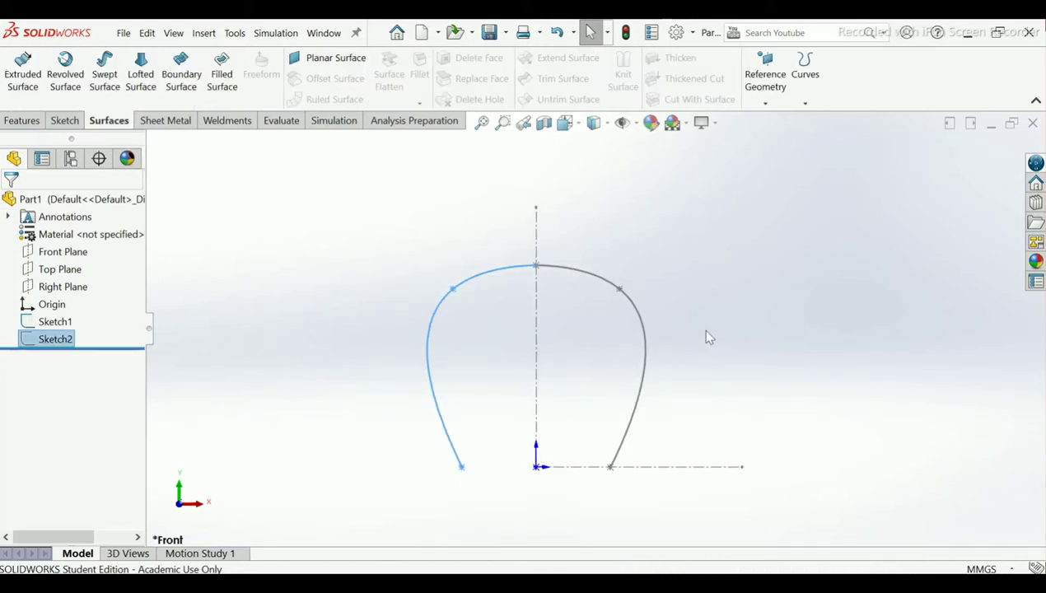
pyautogui.click(679, 344)
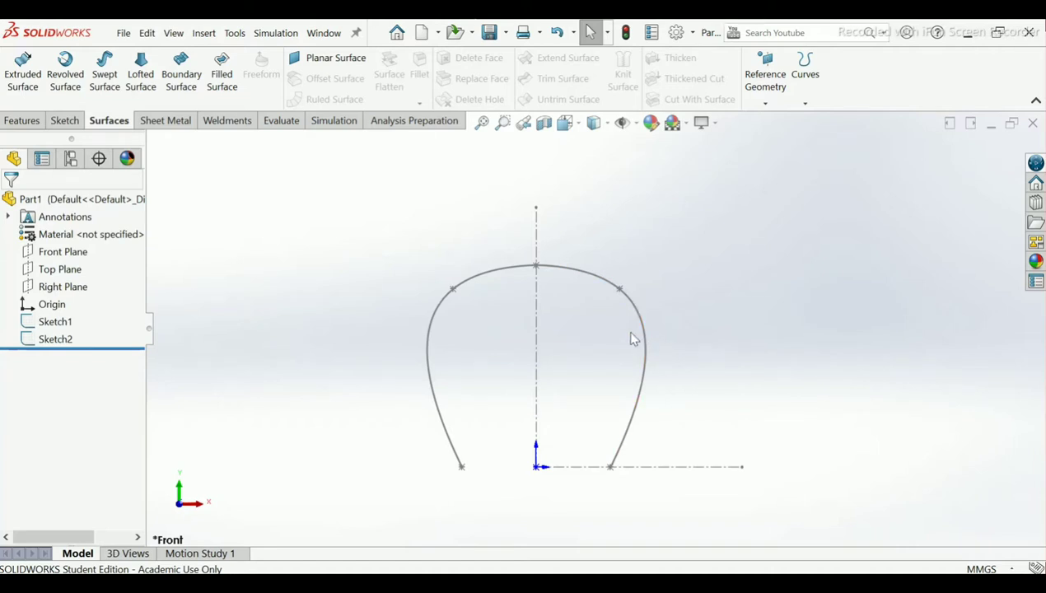
pyautogui.click(74, 293)
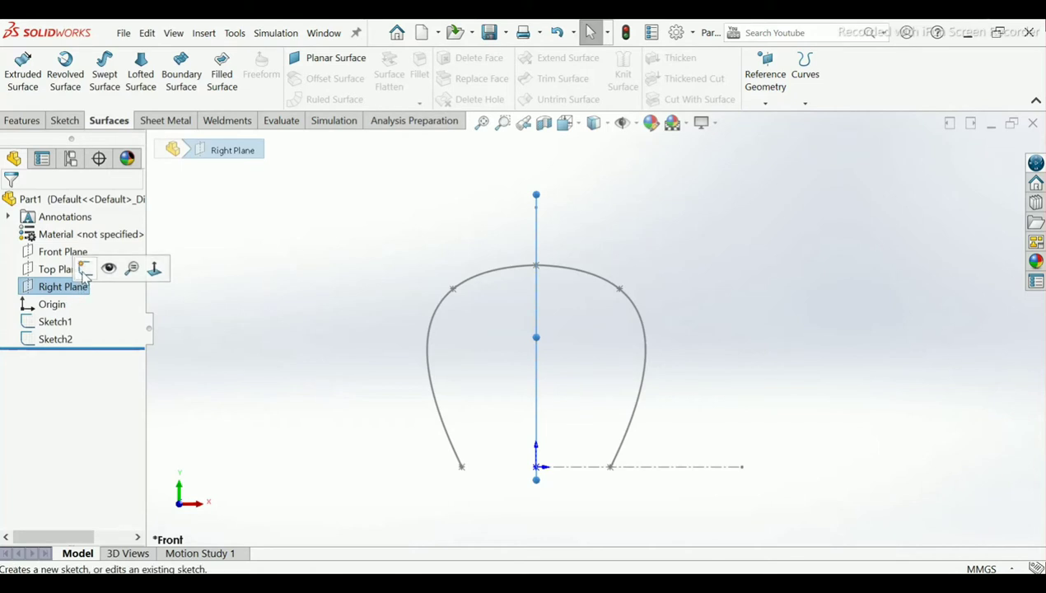
pyautogui.click(85, 268)
pyautogui.click(322, 301)
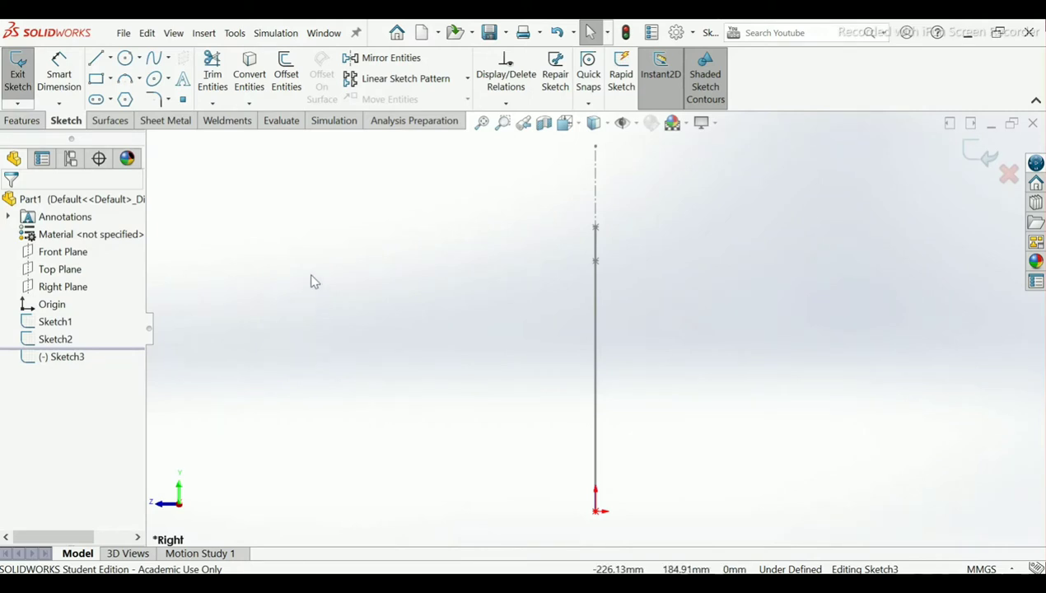
# Step: Place Sketch3 points near the vertical line's top and further right and down
pyautogui.click(186, 104)
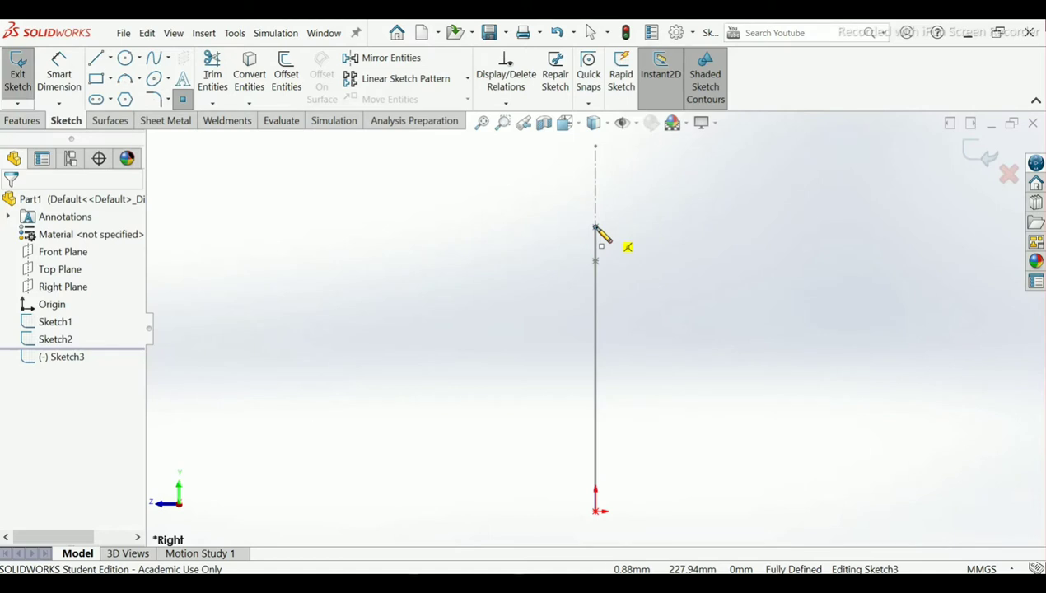
pyautogui.click(596, 227)
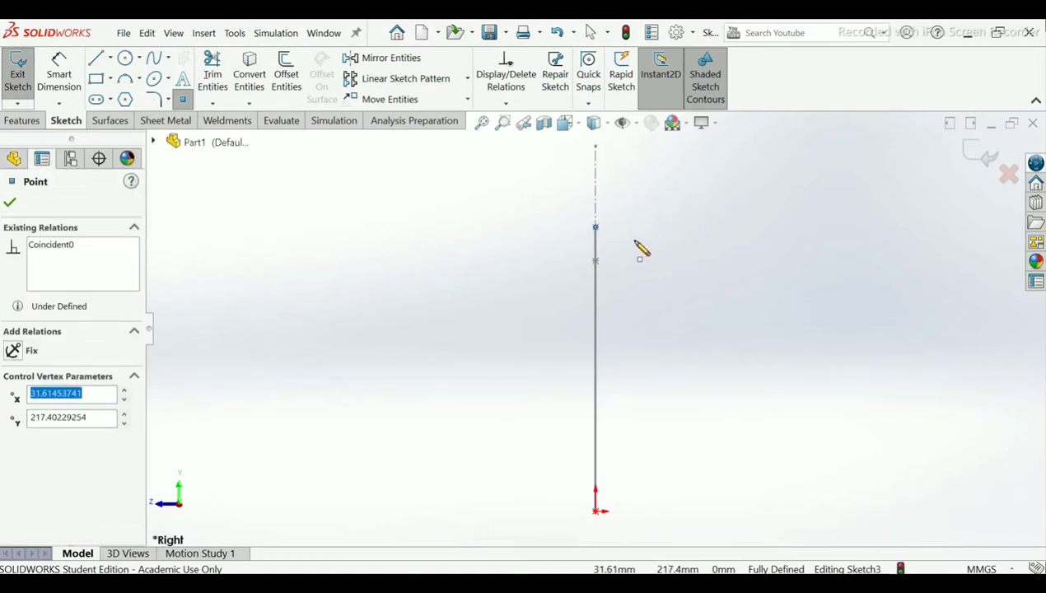
pyautogui.click(634, 240)
pyautogui.click(652, 282)
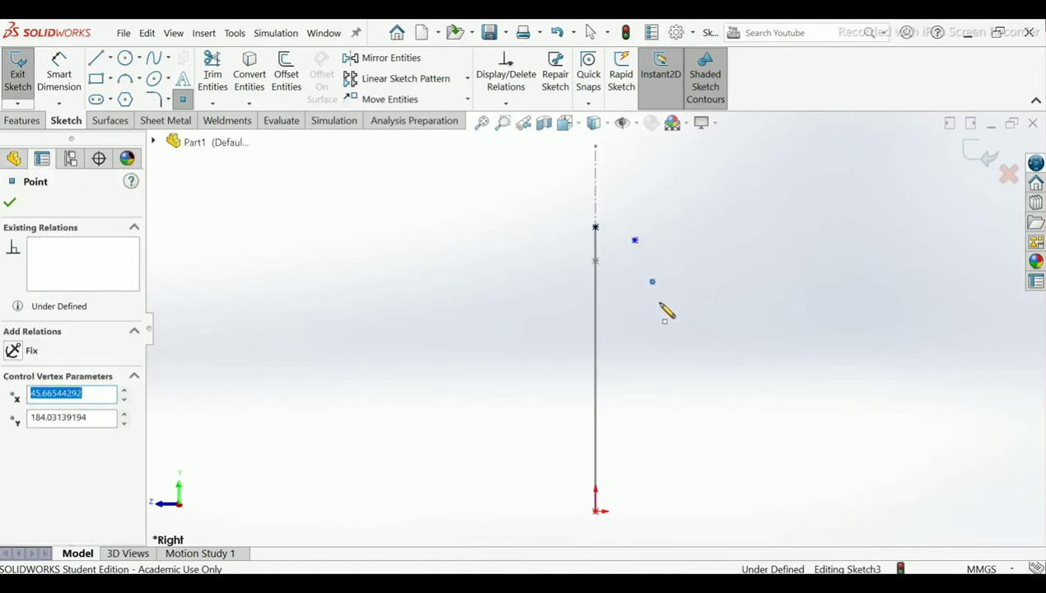
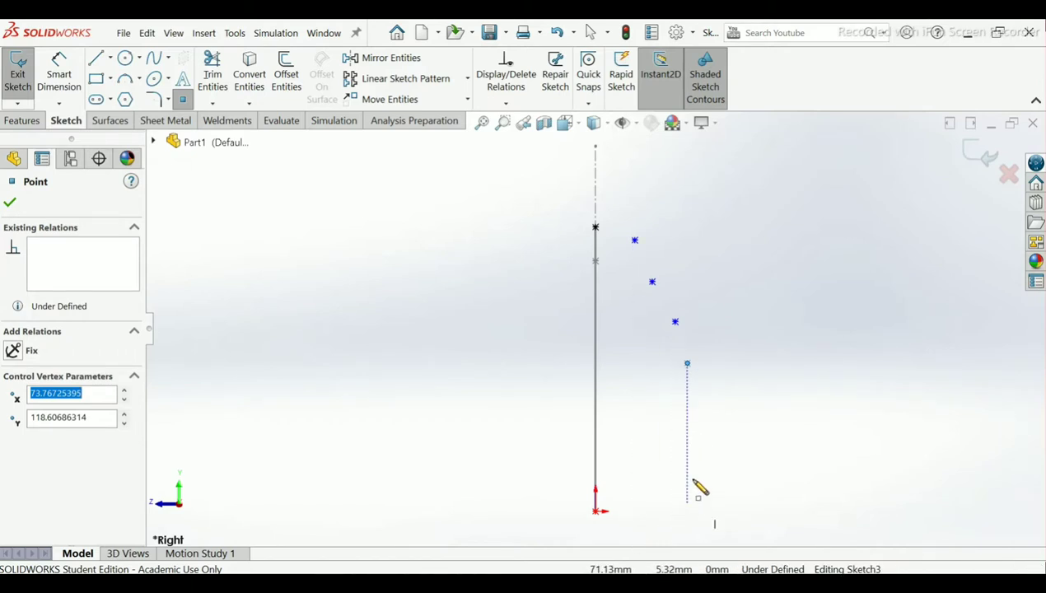
# Step: Place the last two sketch points beside the line, one level with the origin, then end the Point tool
pyautogui.click(699, 432)
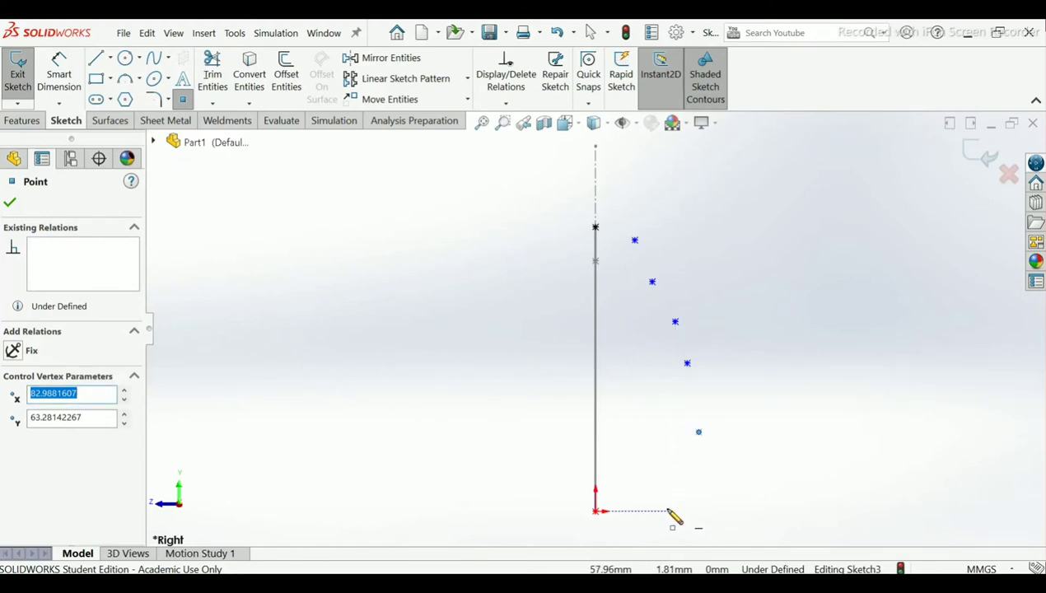
pyautogui.click(667, 511)
pyautogui.rightClick(670, 514)
pyautogui.click(704, 454)
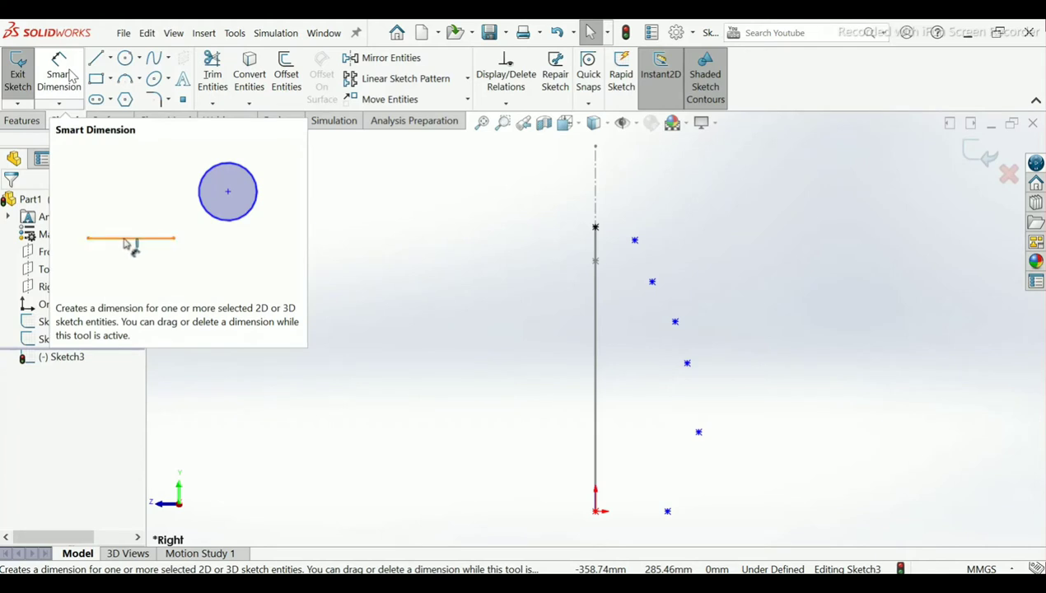
# Step: Dimension the top sketch point 42 mm horizontally from the line's top endpoint
pyautogui.click(71, 75)
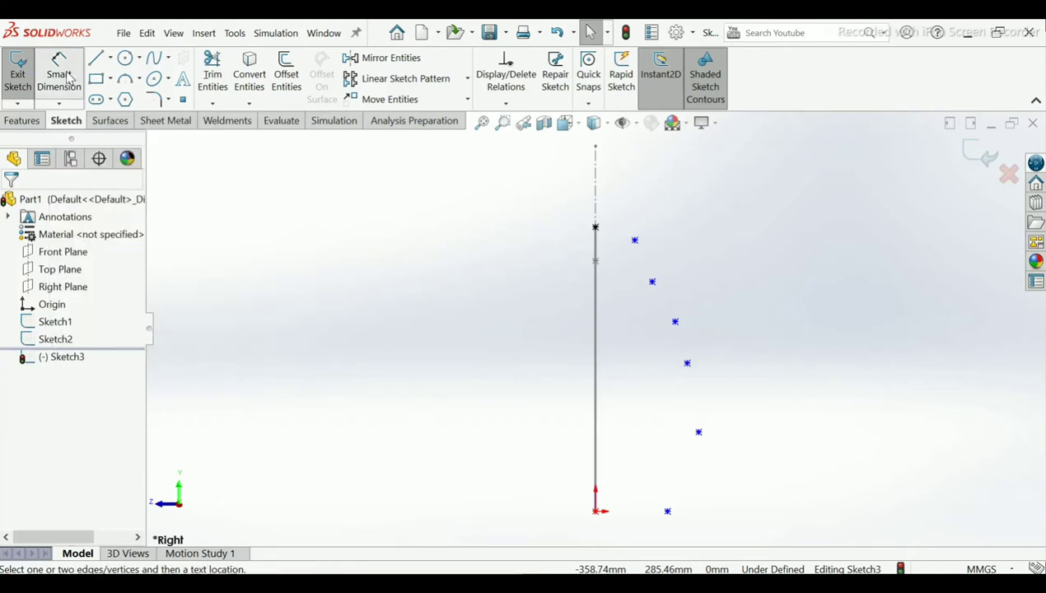
pyautogui.click(596, 230)
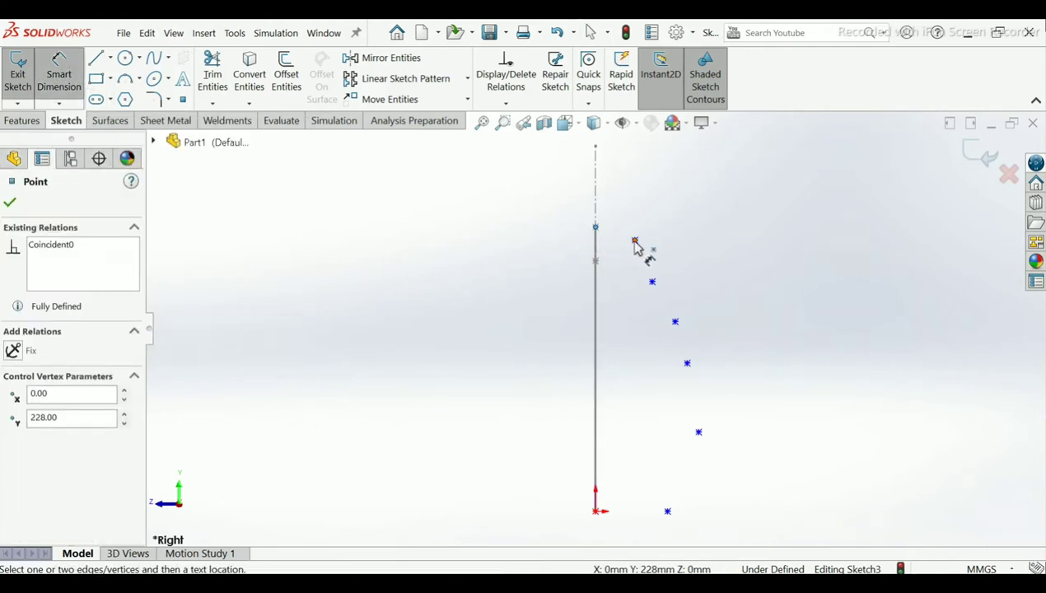
pyautogui.click(634, 241)
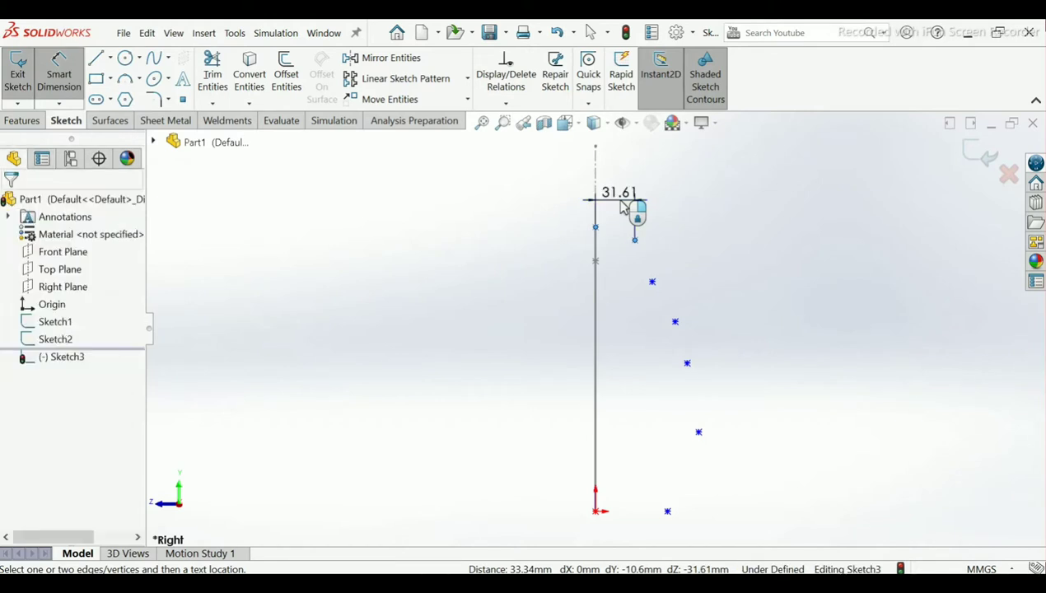
pyautogui.click(623, 206)
pyautogui.write('42')
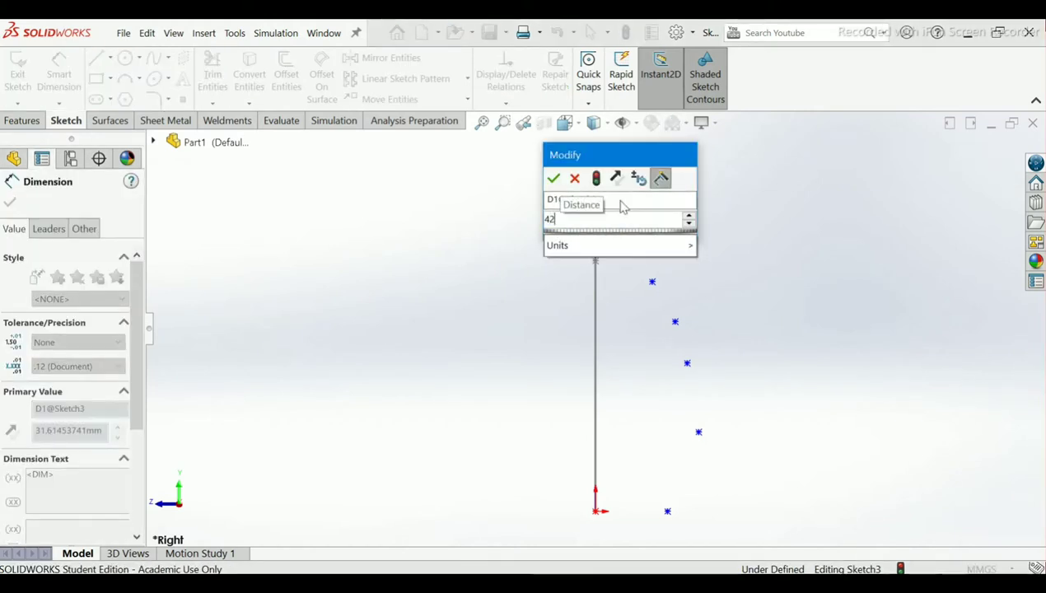
pyautogui.press('Escape')
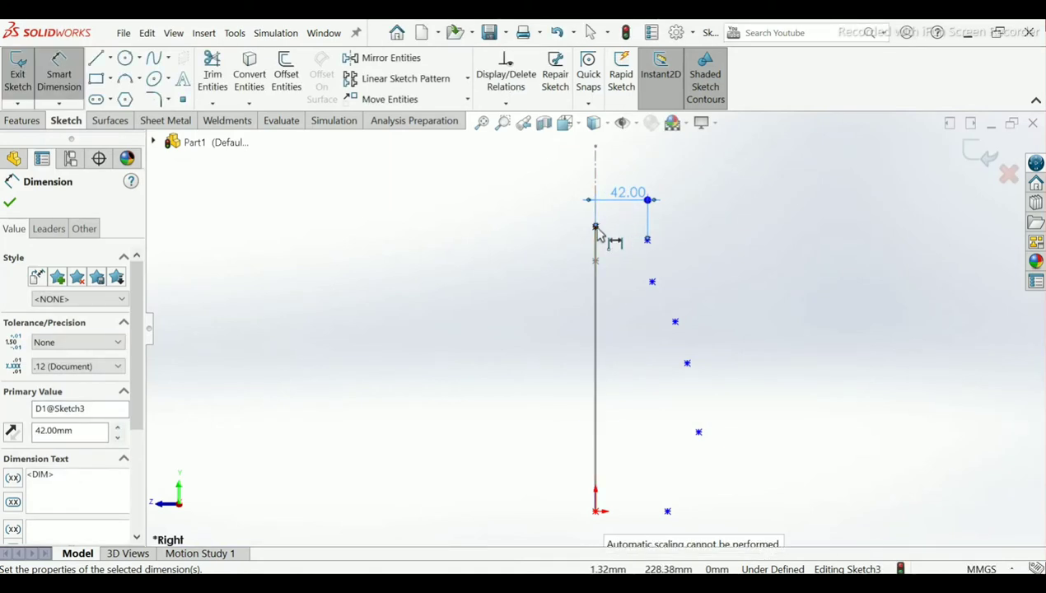
pyautogui.click(596, 232)
pyautogui.click(647, 239)
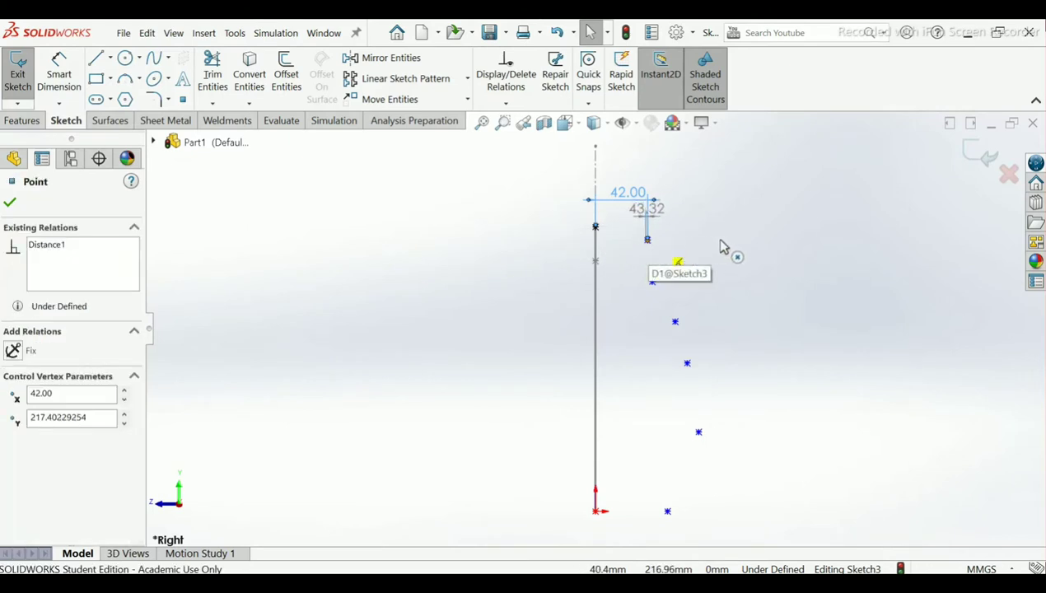
pyautogui.press('Escape')
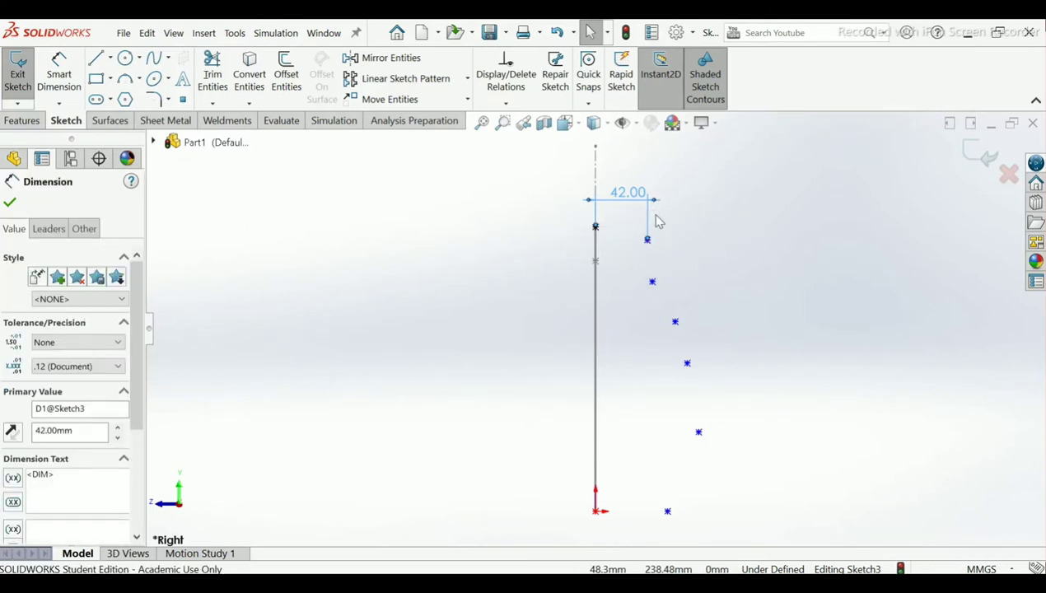
pyautogui.press('Escape')
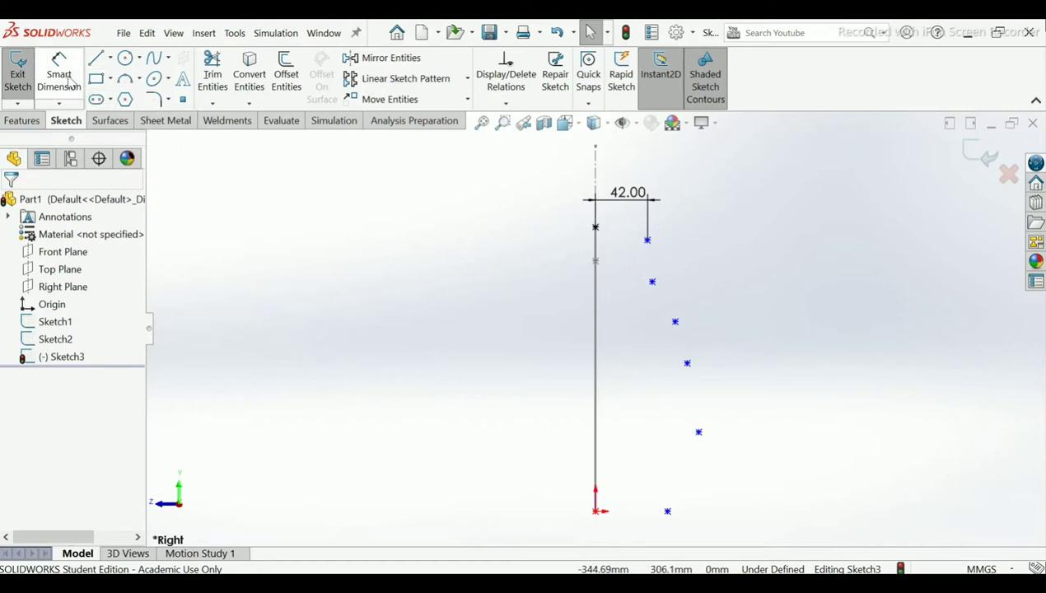
# Step: Add a 7.60 mm vertical dimension from the line's top endpoint to the top point
pyautogui.click(60, 74)
pyautogui.click(595, 227)
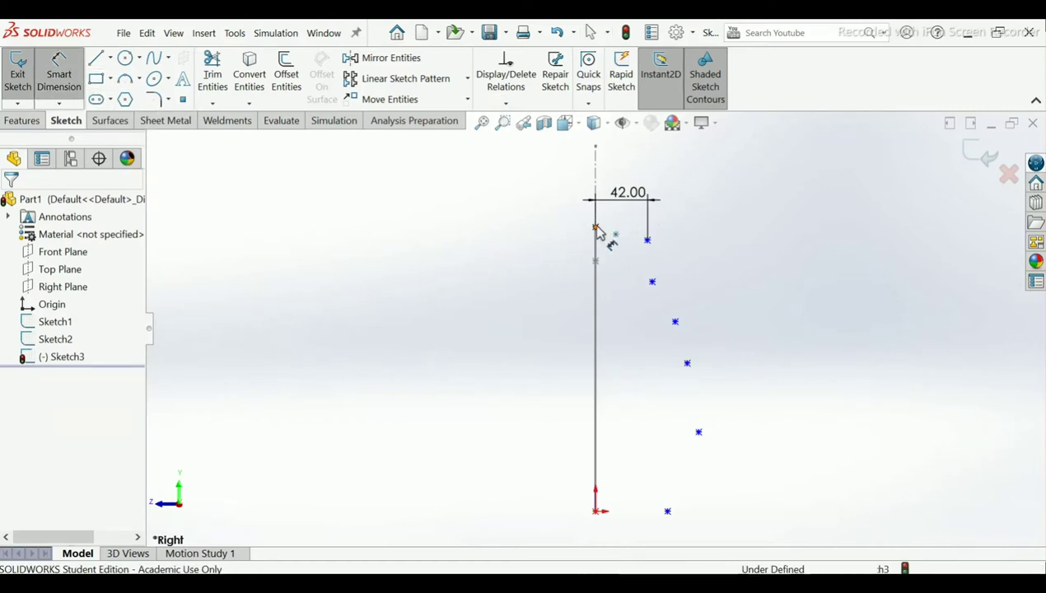
pyautogui.click(647, 242)
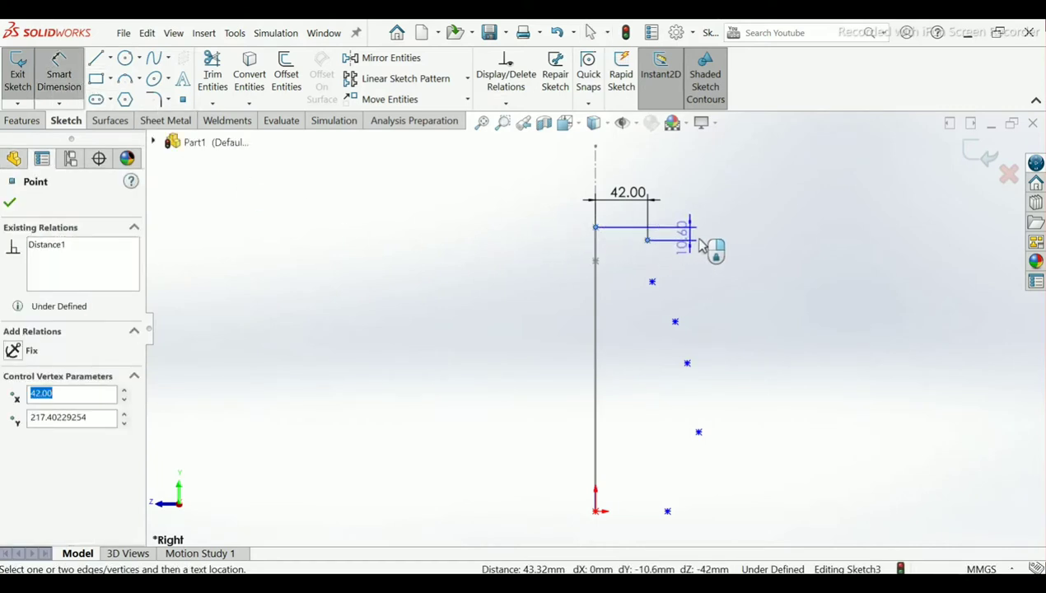
pyautogui.click(750, 244)
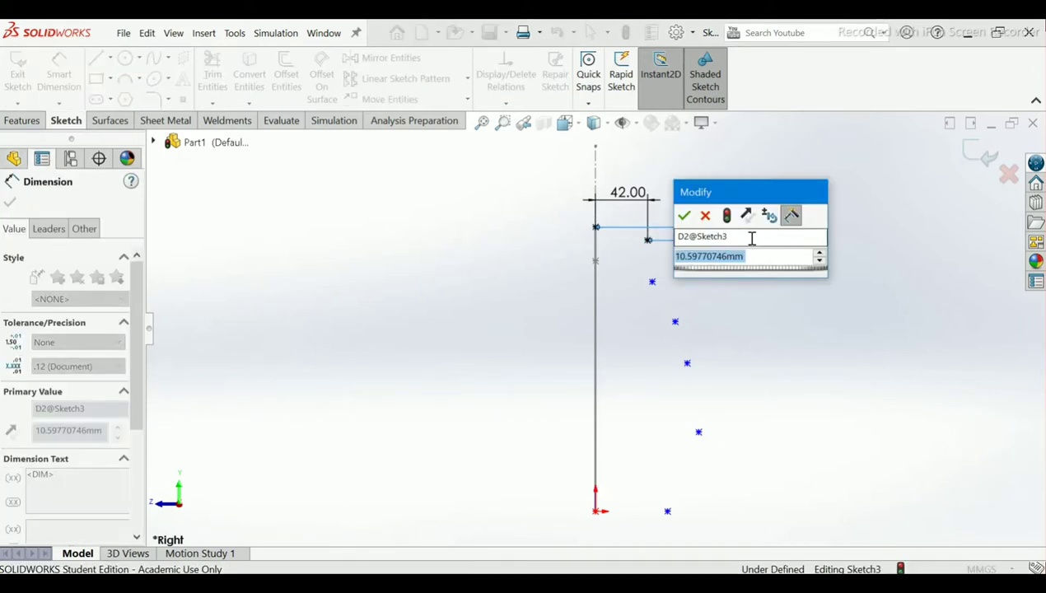
pyautogui.write('7.')
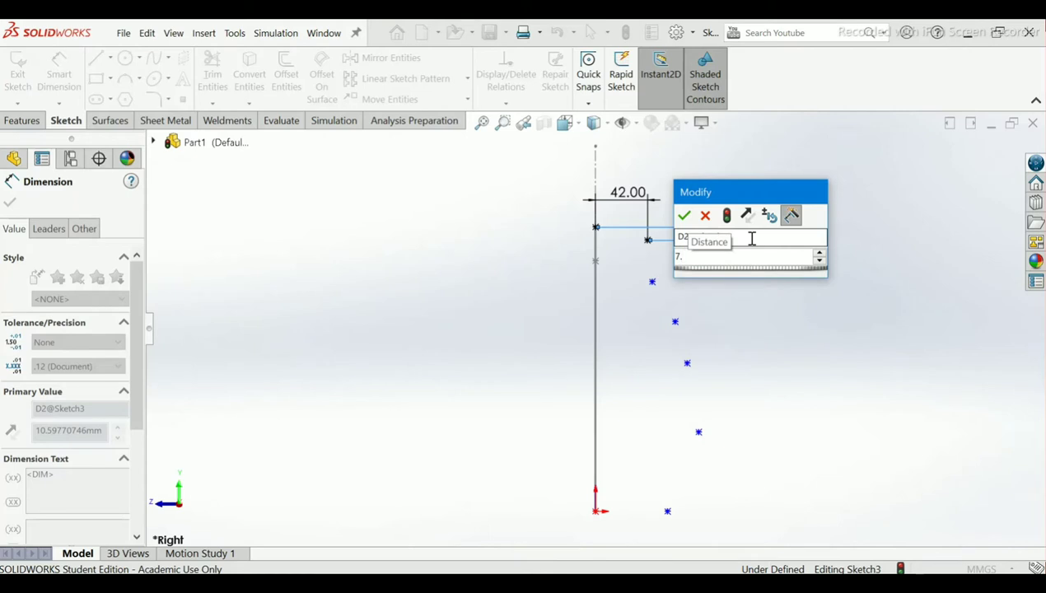
pyautogui.write('6')
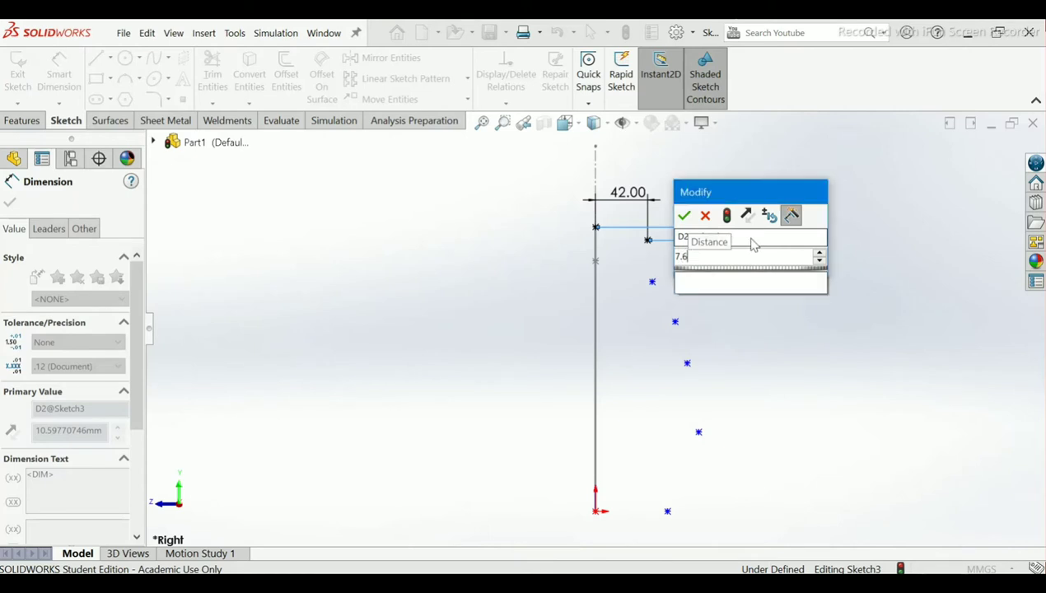
pyautogui.press('Return')
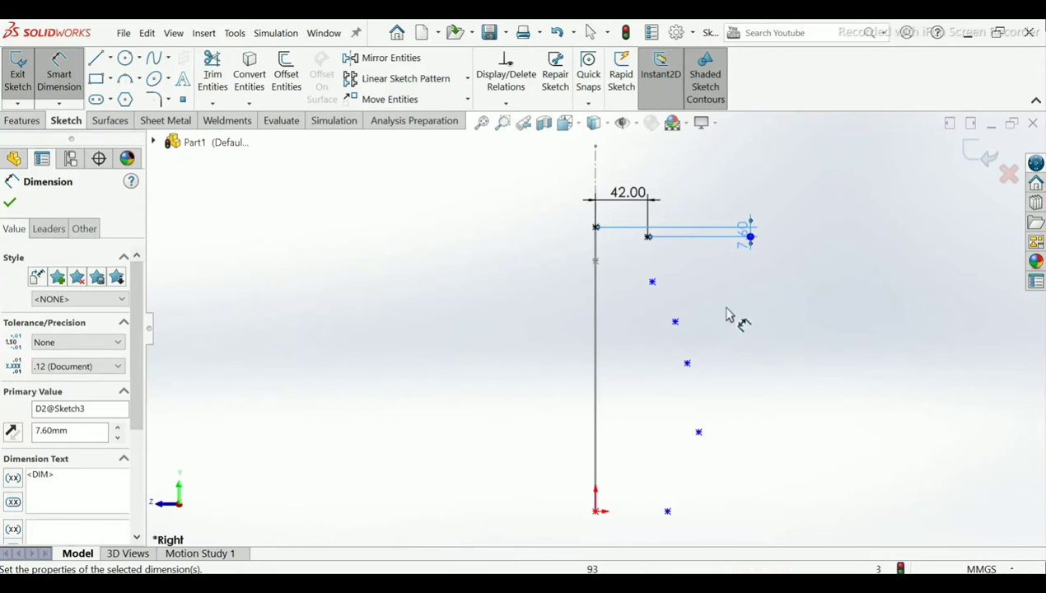
pyautogui.click(759, 280)
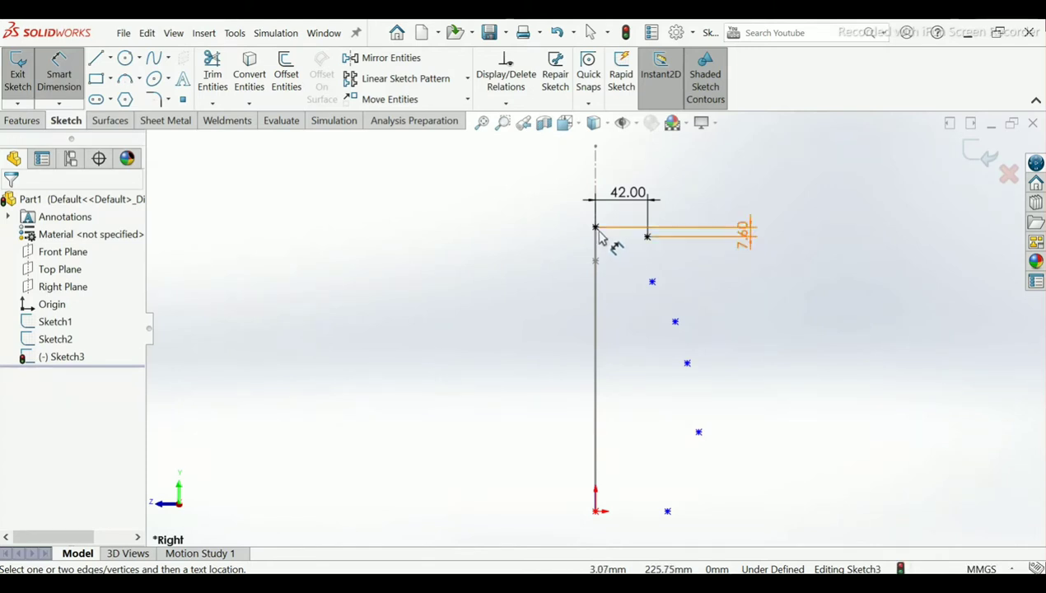
# Step: Dimension the second sketch point horizontally from the line's top endpoint (87 mm)
pyautogui.click(597, 230)
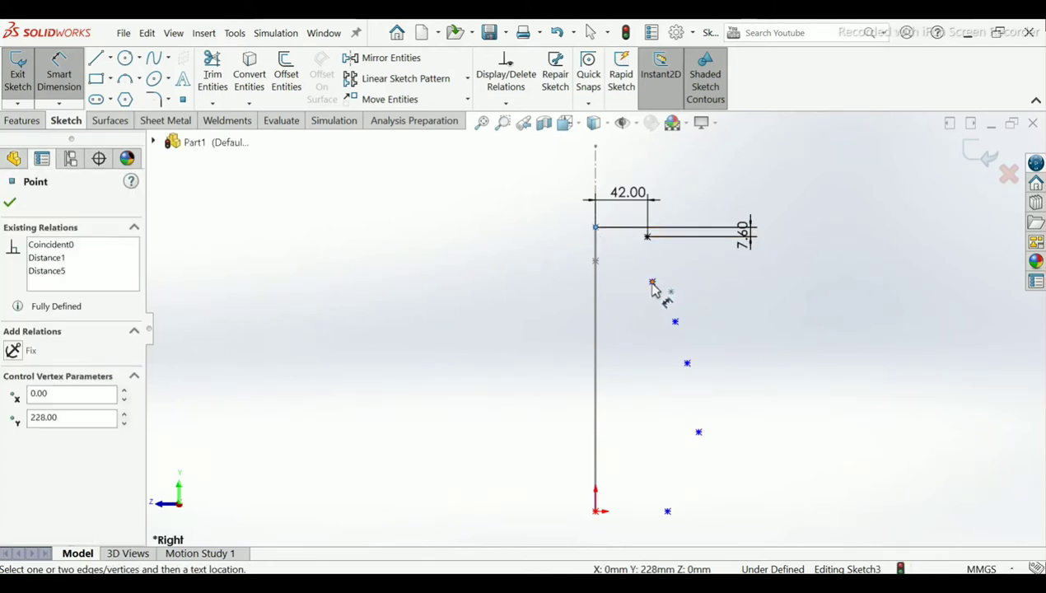
pyautogui.click(652, 284)
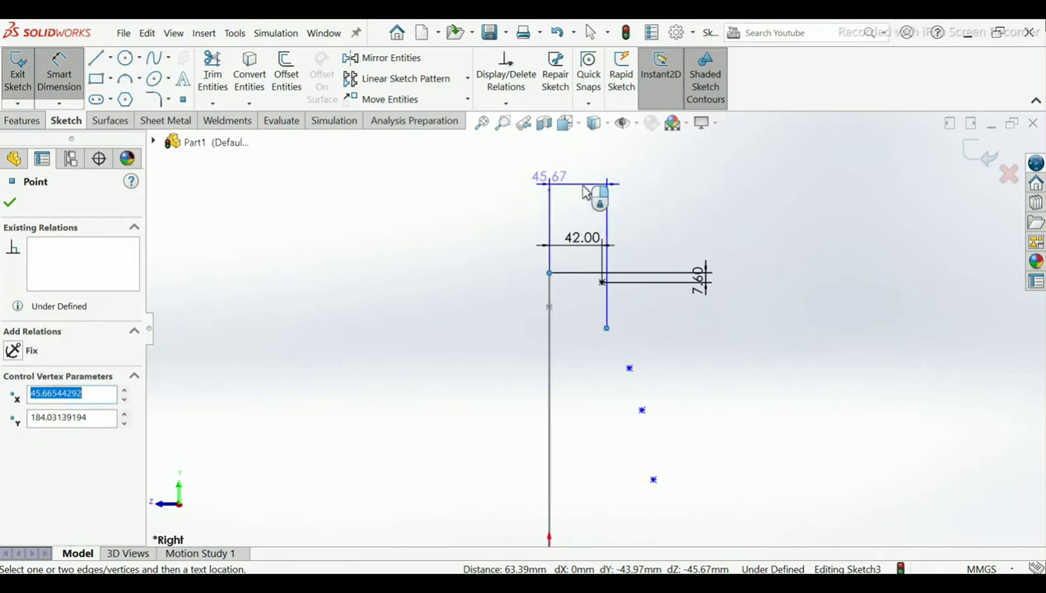
pyautogui.click(583, 191)
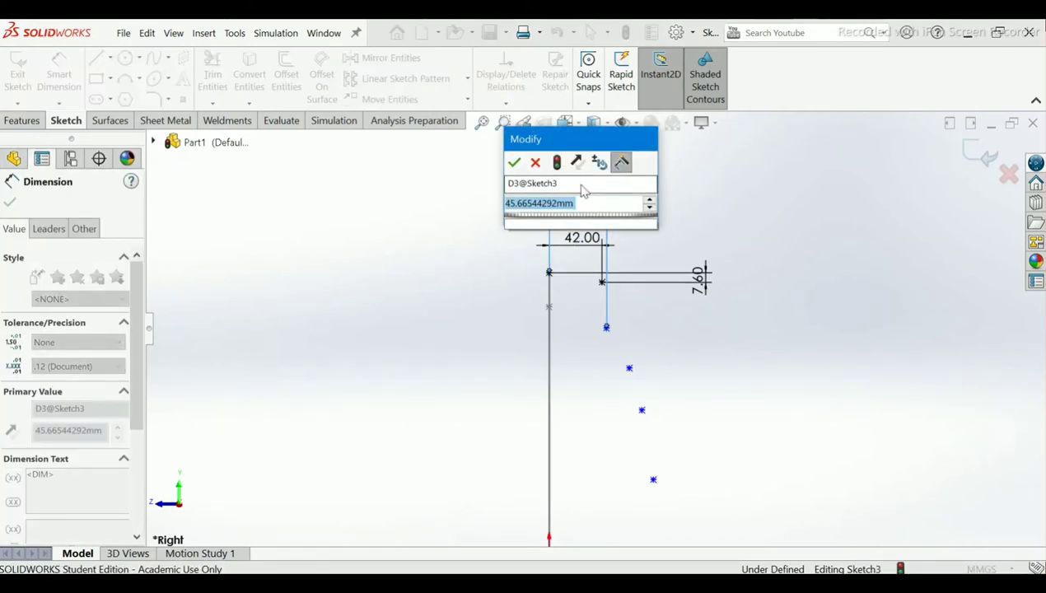
pyautogui.write('42.0')
pyautogui.press('Escape')
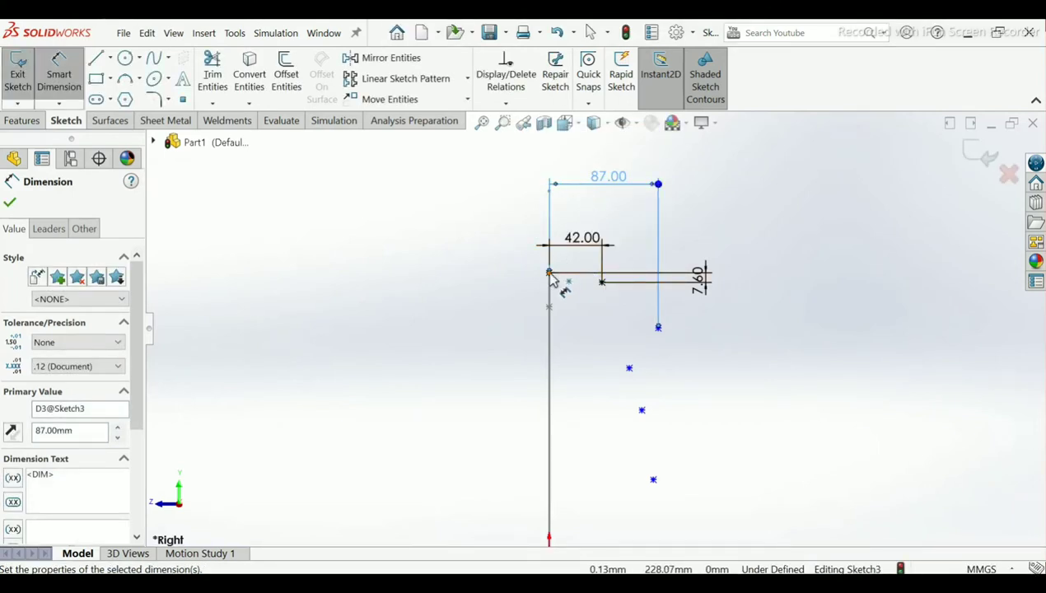
# Step: Set the second point's vertical distance below the line's top endpoint to 57.50 mm
pyautogui.click(657, 327)
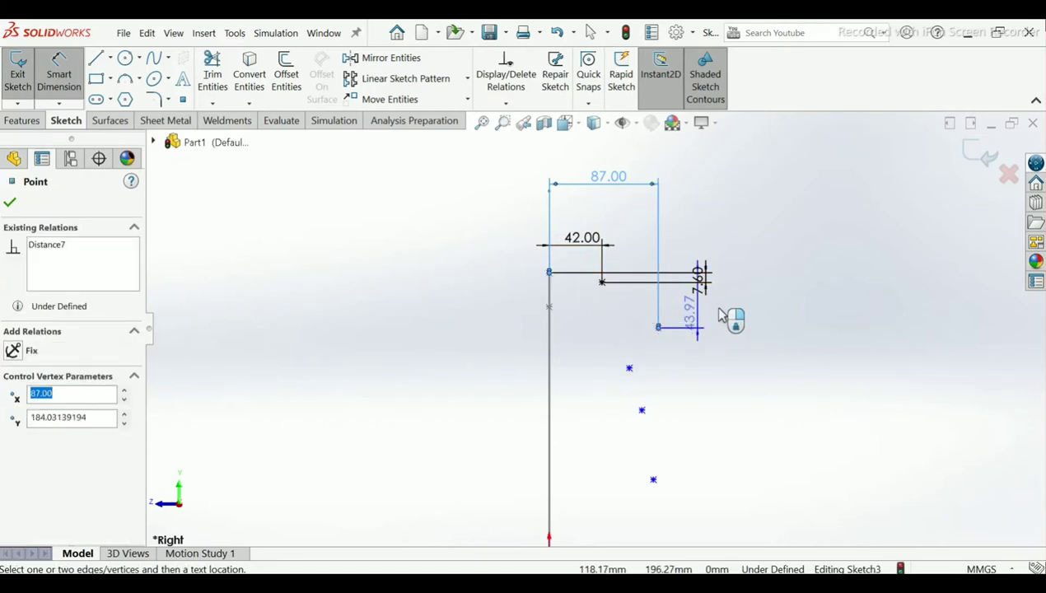
pyautogui.click(776, 305)
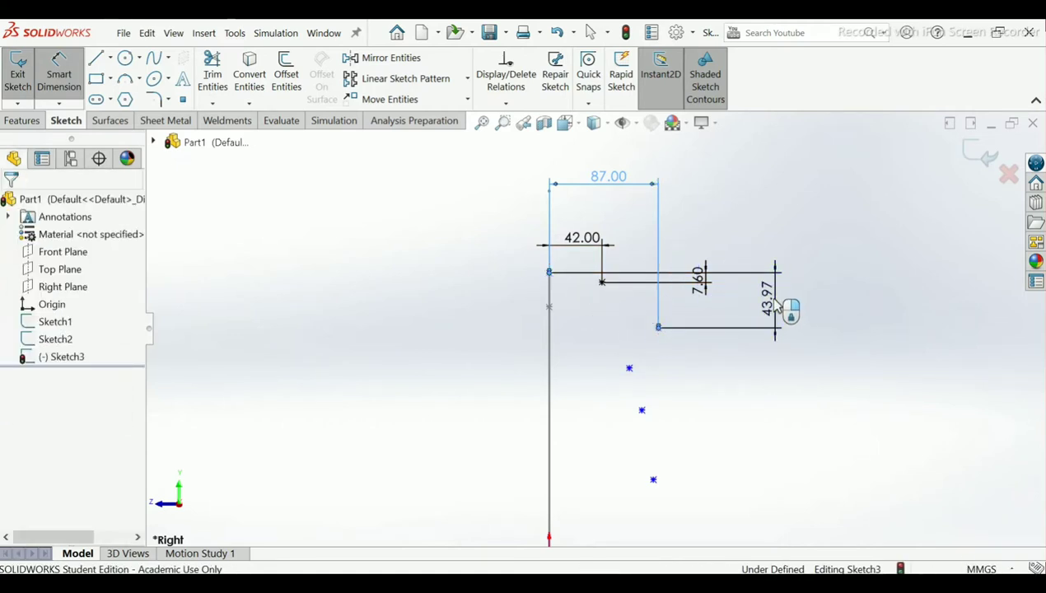
pyautogui.doubleClick(776, 304)
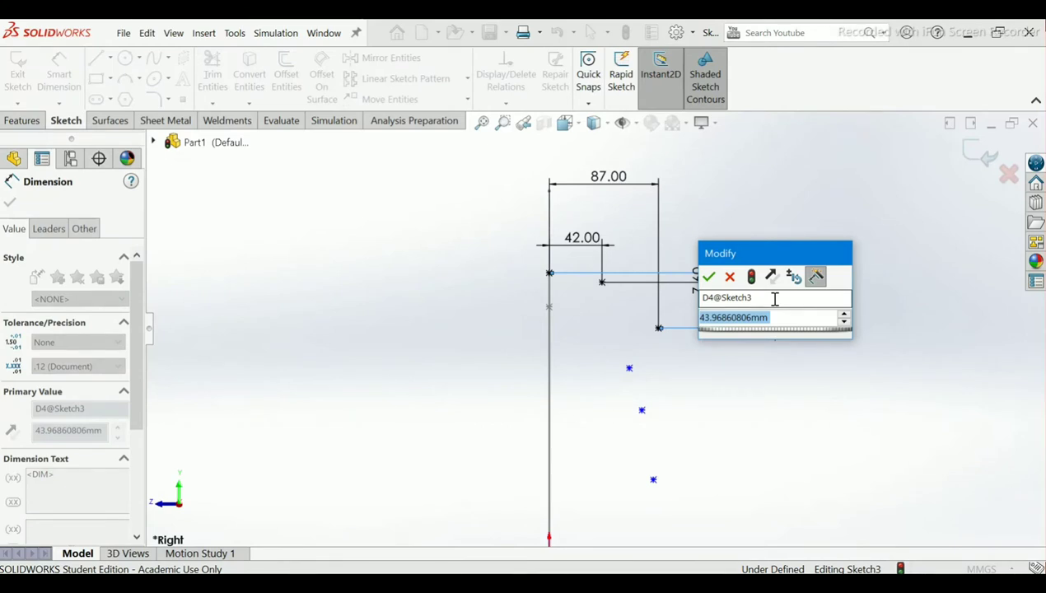
pyautogui.write('57')
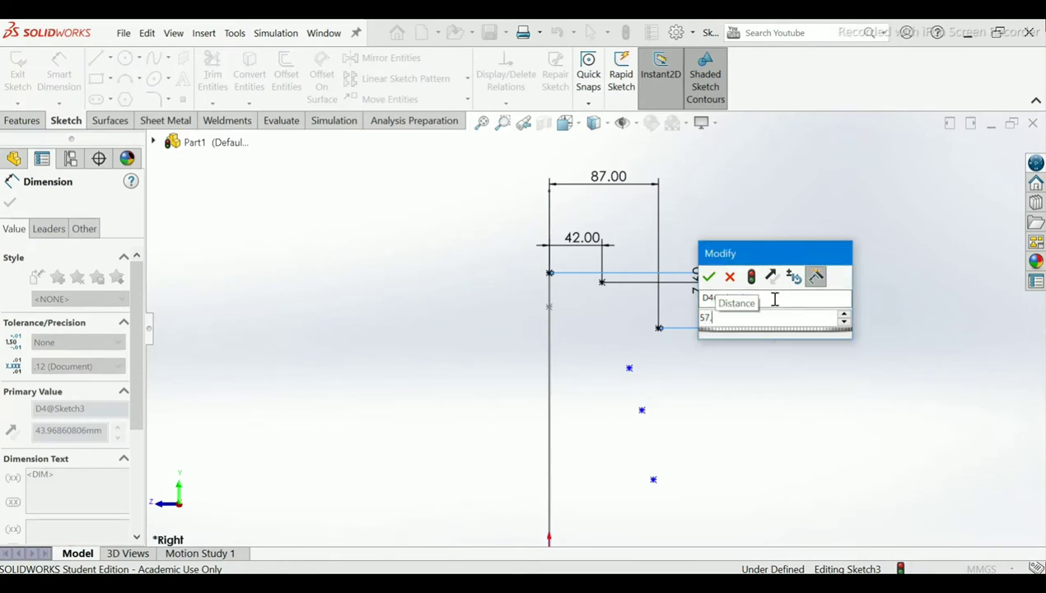
pyautogui.write('.5')
pyautogui.press('Return')
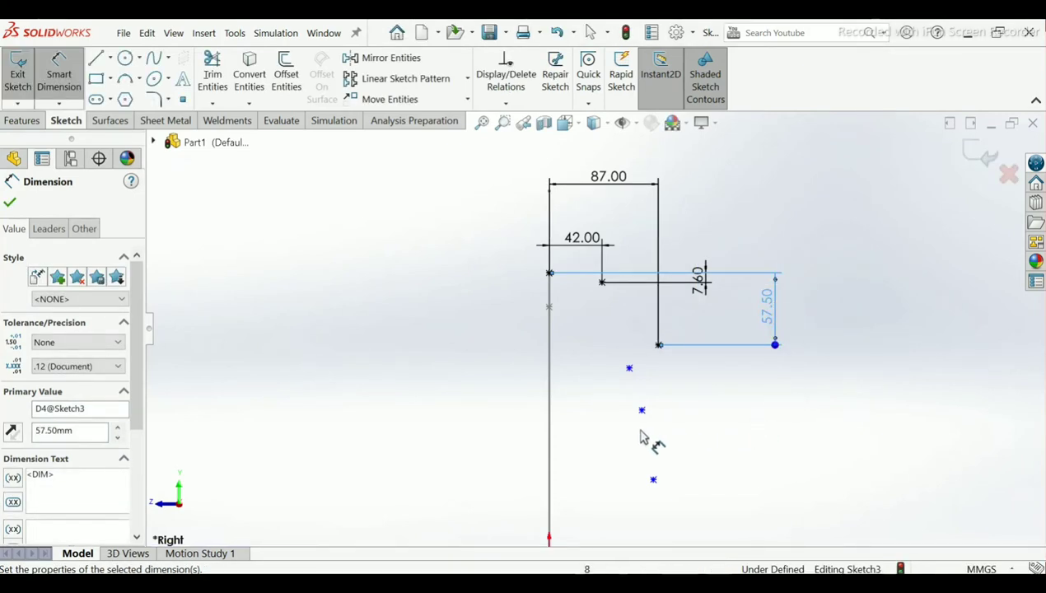
pyautogui.press('Escape')
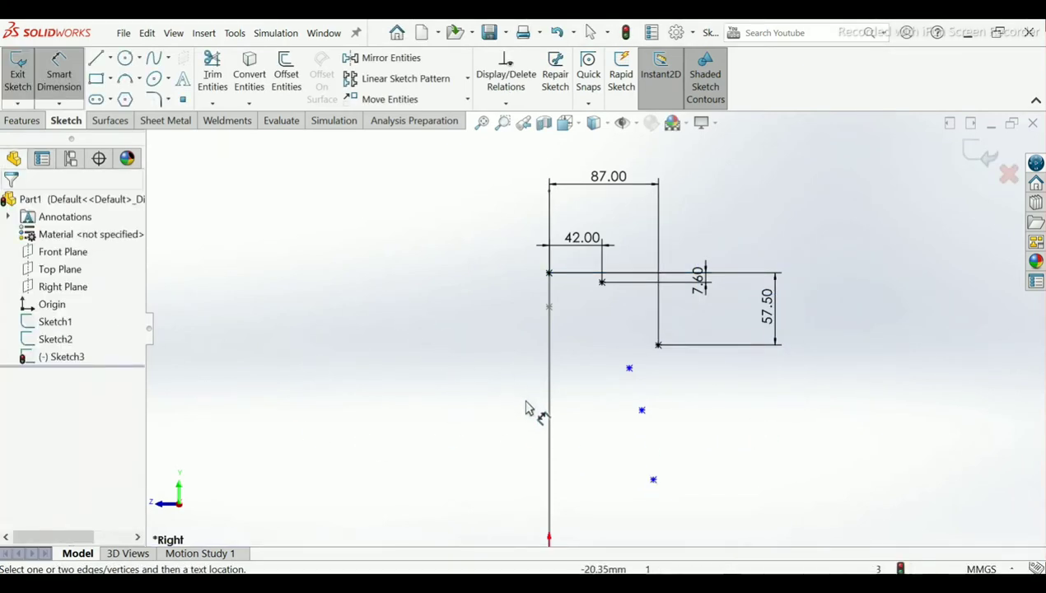
pyautogui.scroll(1, 600, 434)
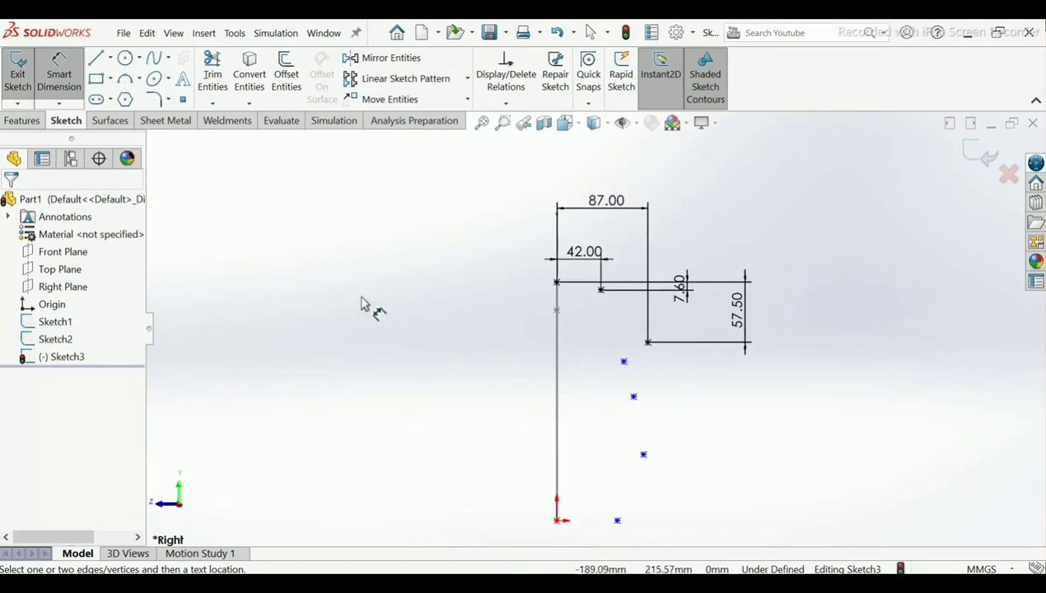
# Step: Dimension the third sketch point 92 mm horizontally from the line's top endpoint
pyautogui.click(556, 284)
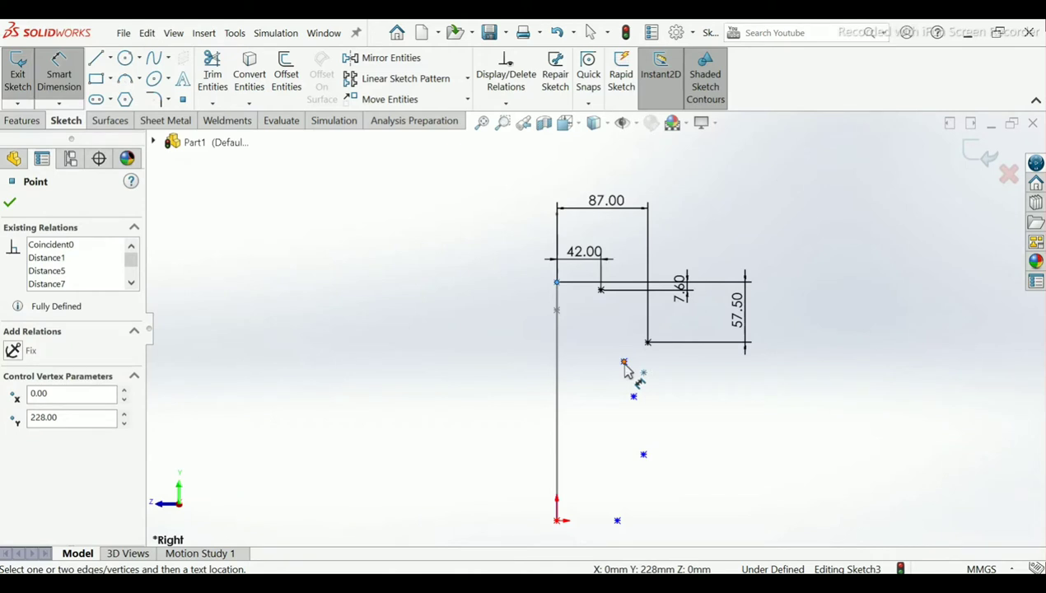
pyautogui.moveTo(625, 366); pyautogui.dragTo(627, 164)
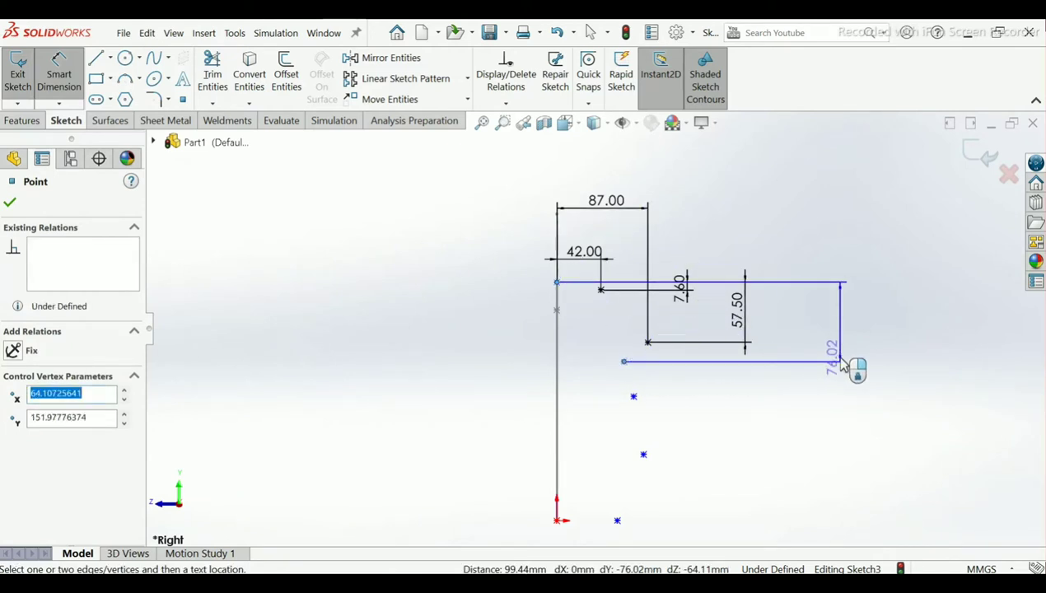
pyautogui.click(627, 164)
pyautogui.click(592, 167)
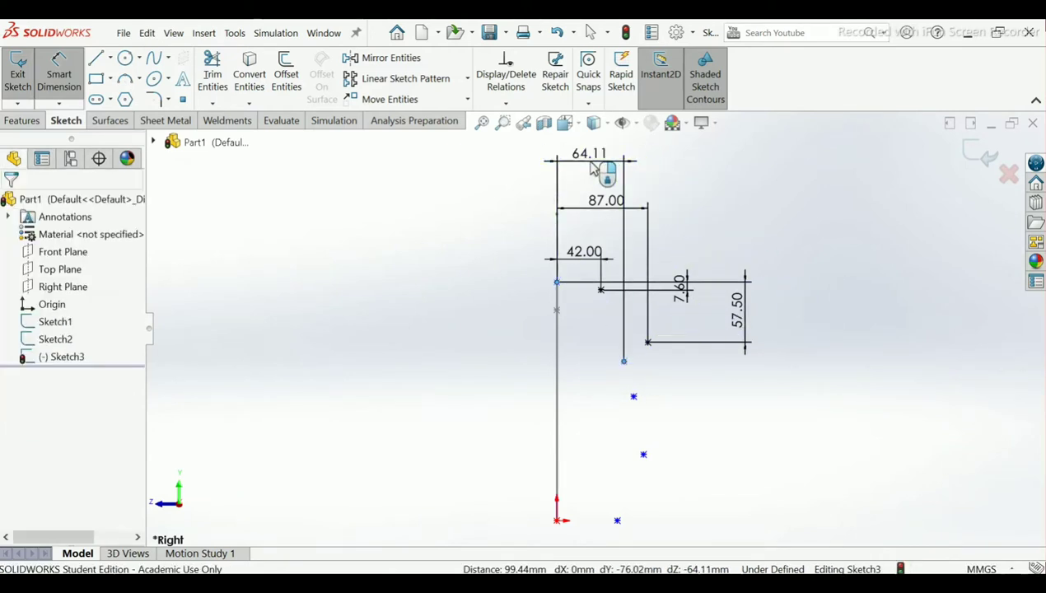
pyautogui.click(593, 167)
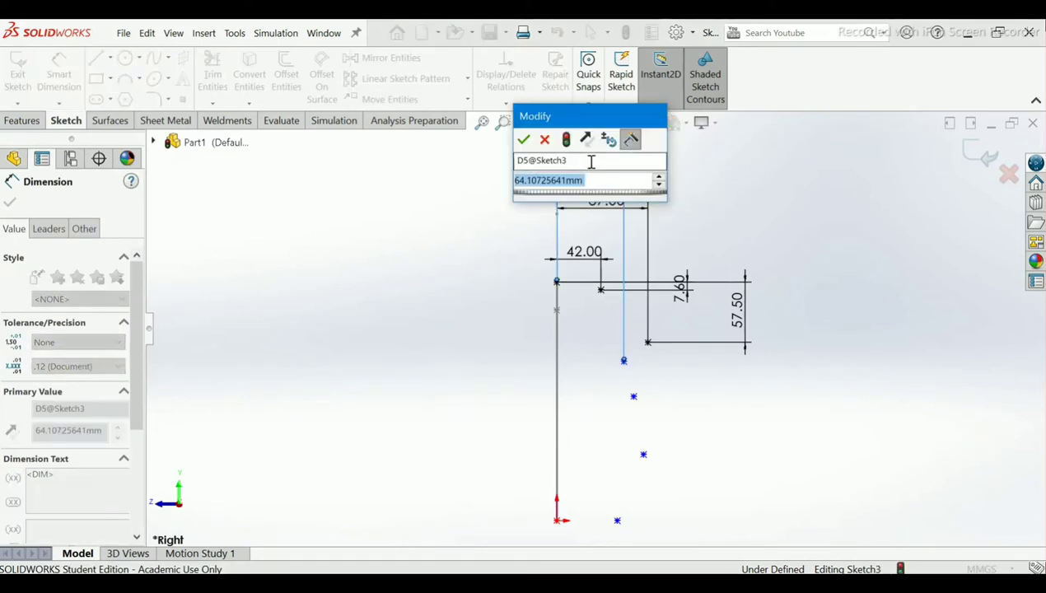
pyautogui.write('92')
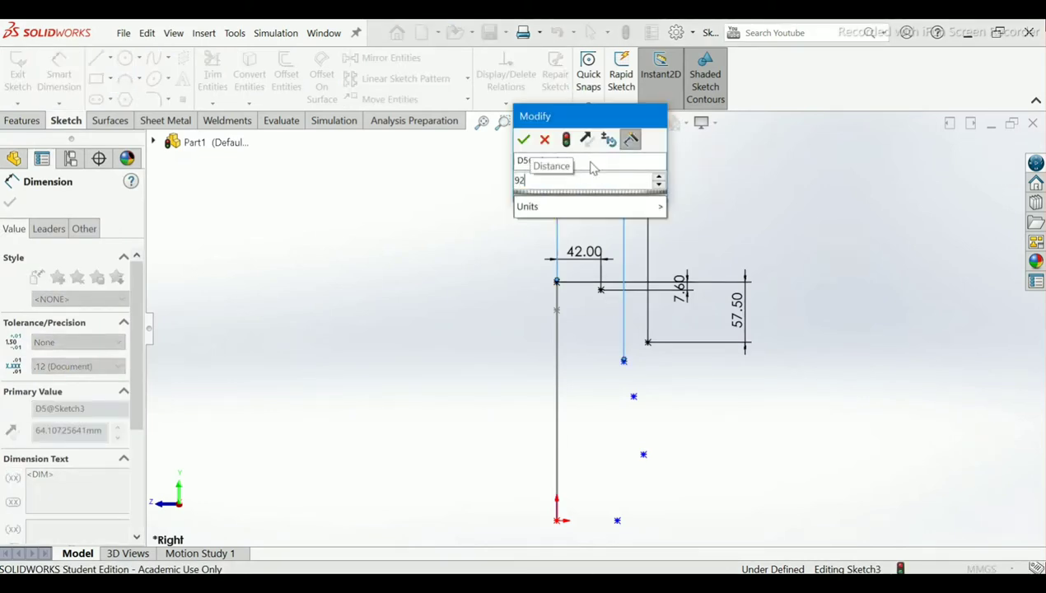
pyautogui.press('Return')
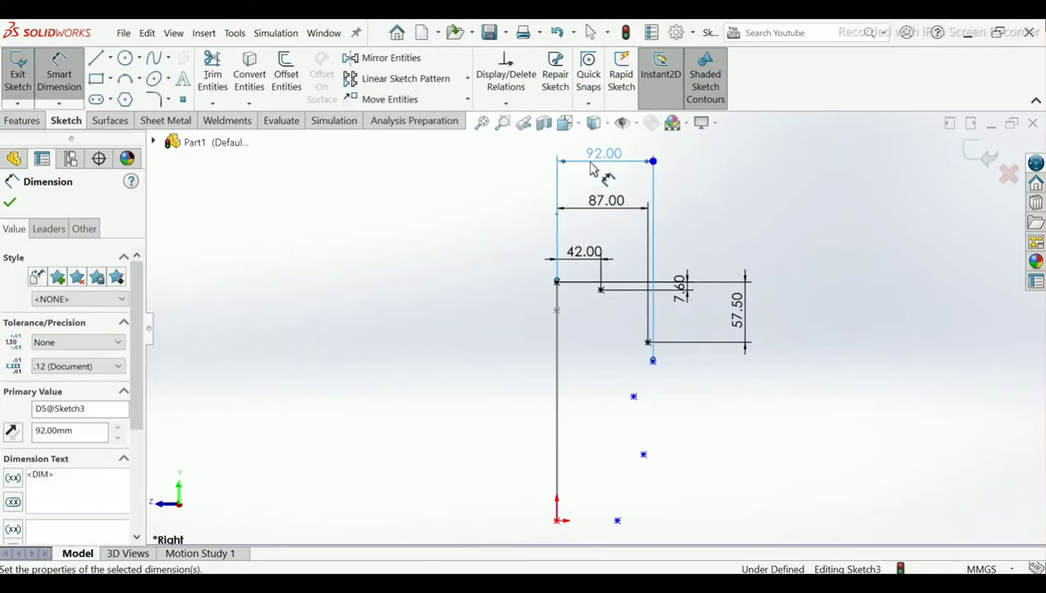
# Step: Set the third point 102 mm below the line's top endpoint and delete the stray sketch point
pyautogui.click(557, 282)
pyautogui.click(652, 360)
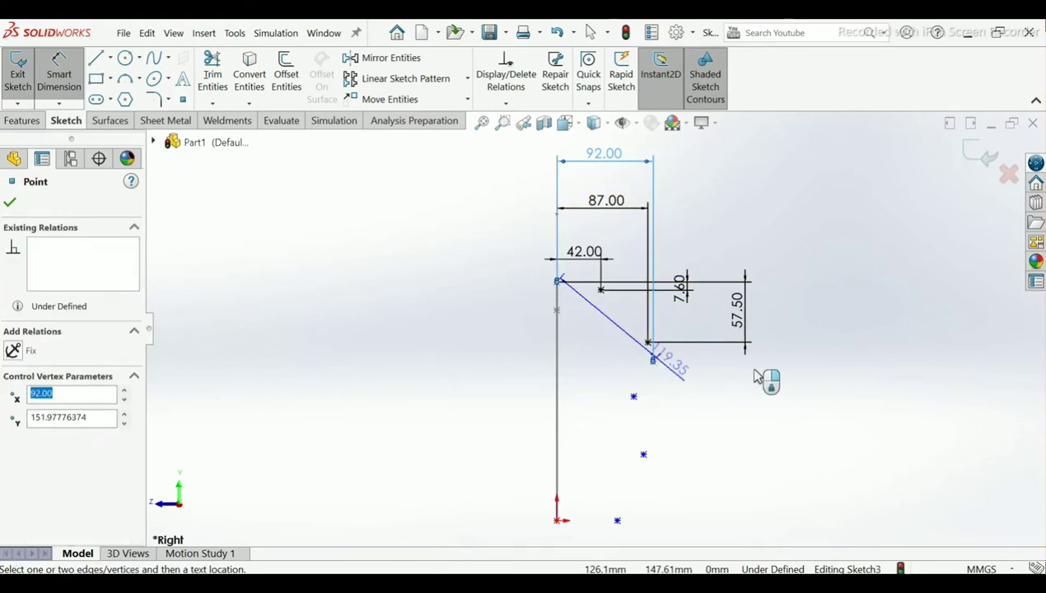
pyautogui.click(817, 339)
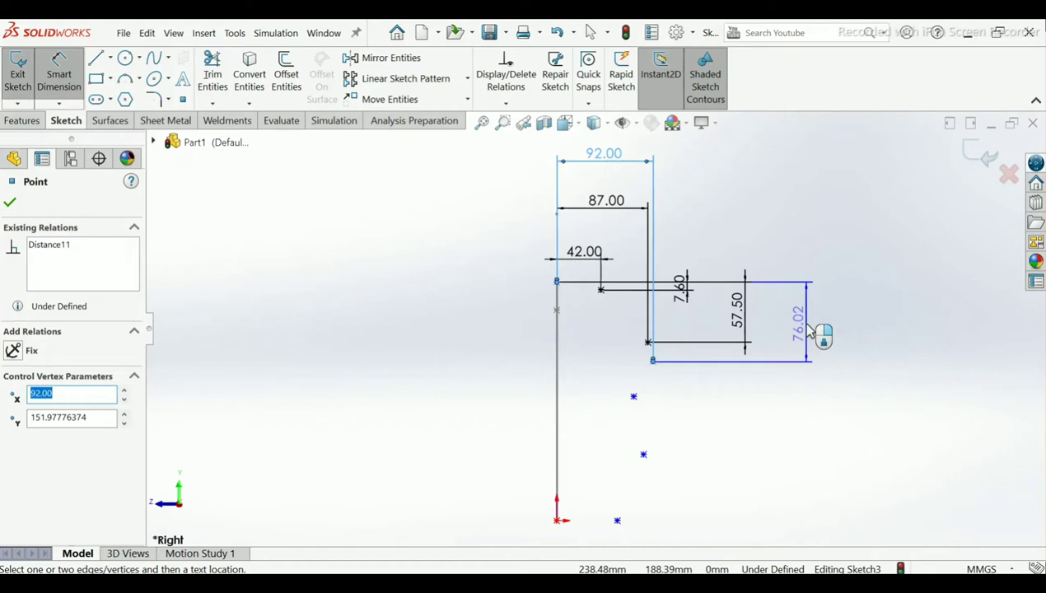
pyautogui.press('Escape')
pyautogui.doubleClick(809, 331)
pyautogui.write('102')
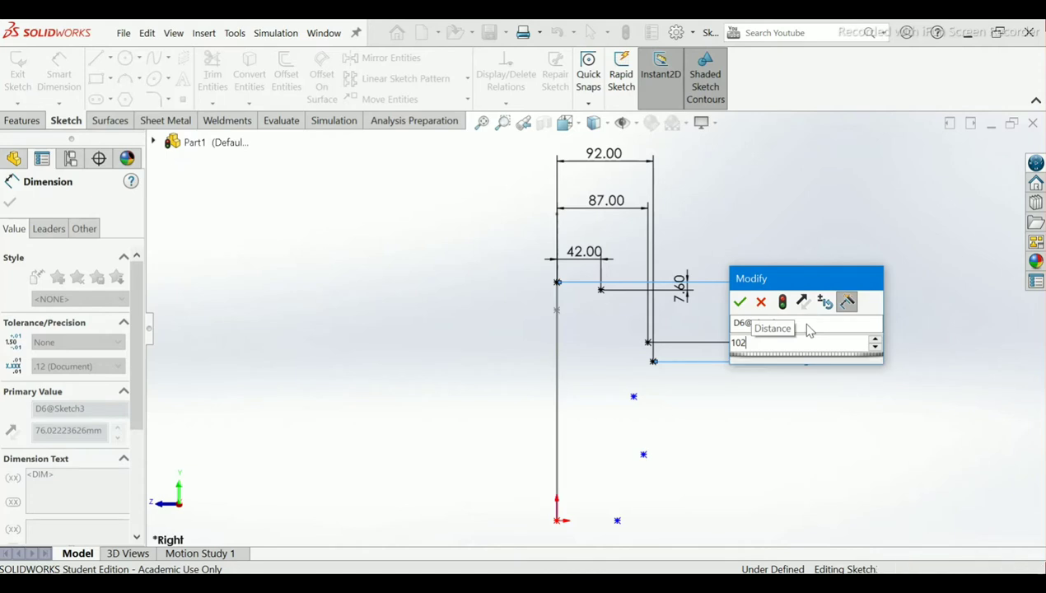
pyautogui.press('Escape')
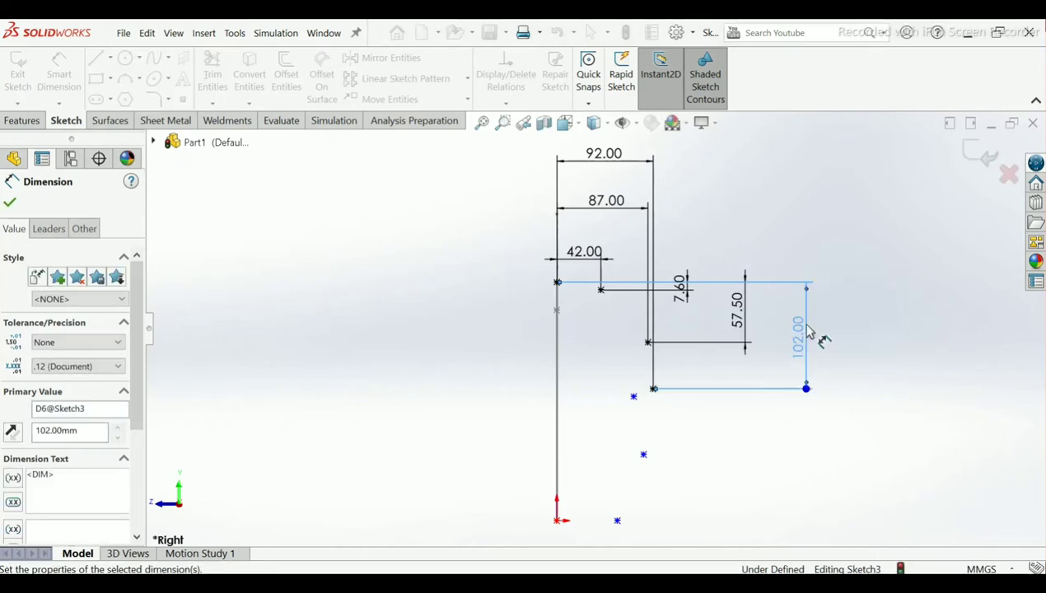
pyautogui.click(9, 205)
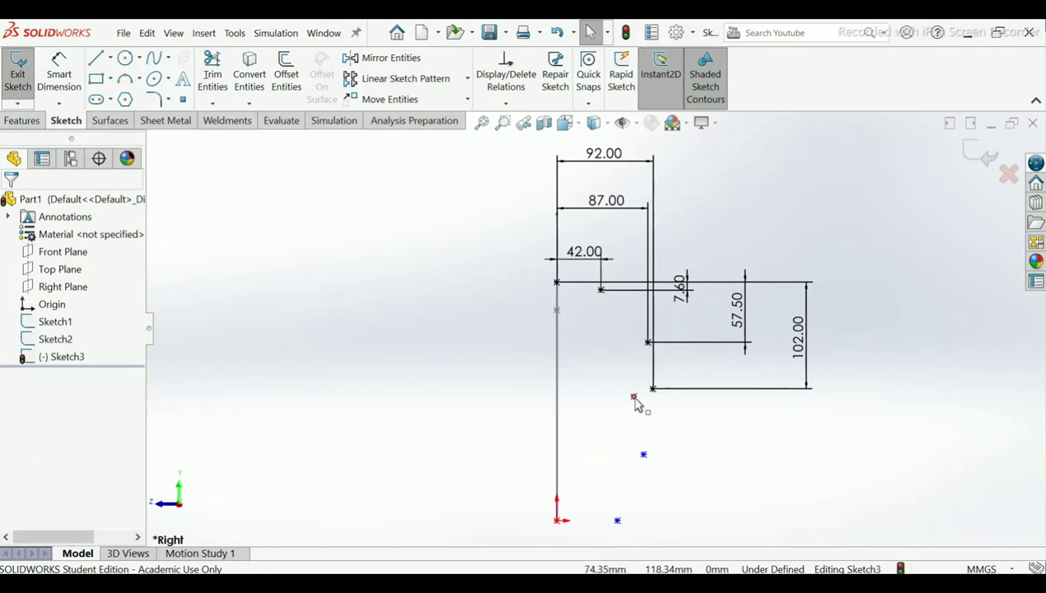
pyautogui.click(644, 456)
pyautogui.press('Delete')
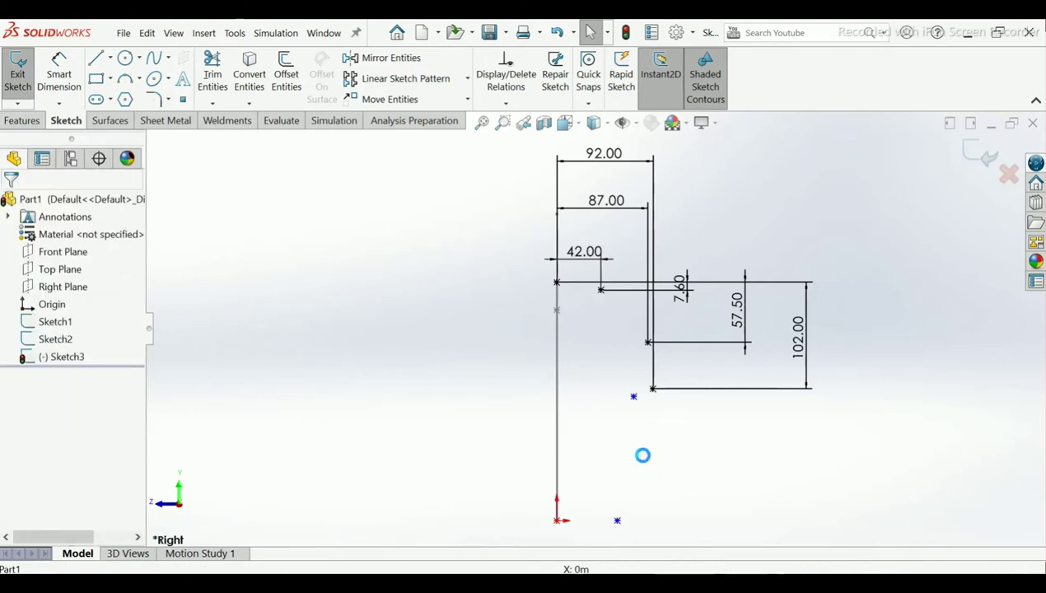
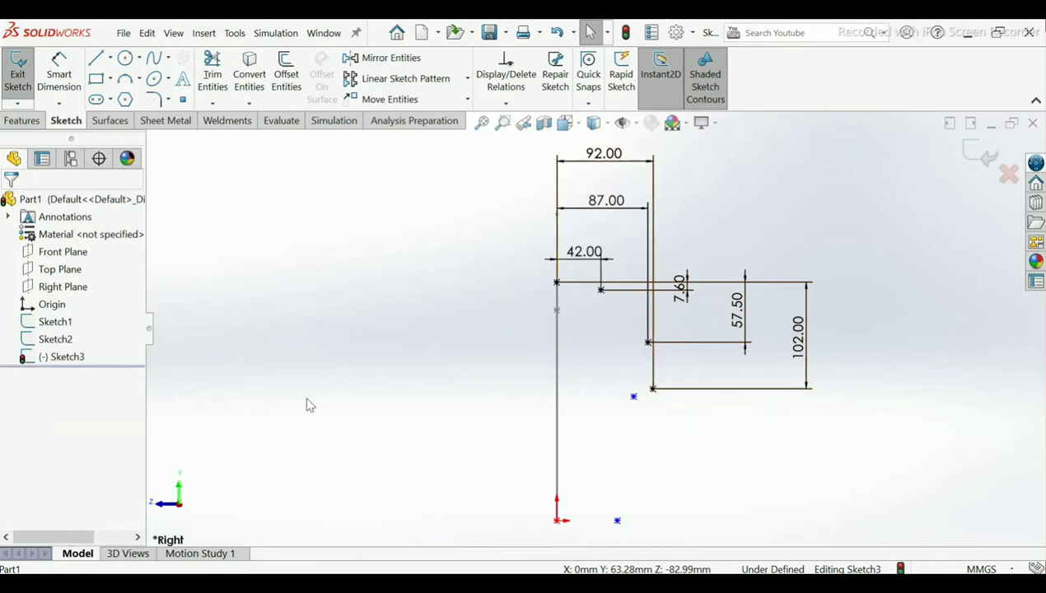
# Step: Add a 94 mm horizontal dimension from the top point to the lower free point
pyautogui.click(60, 78)
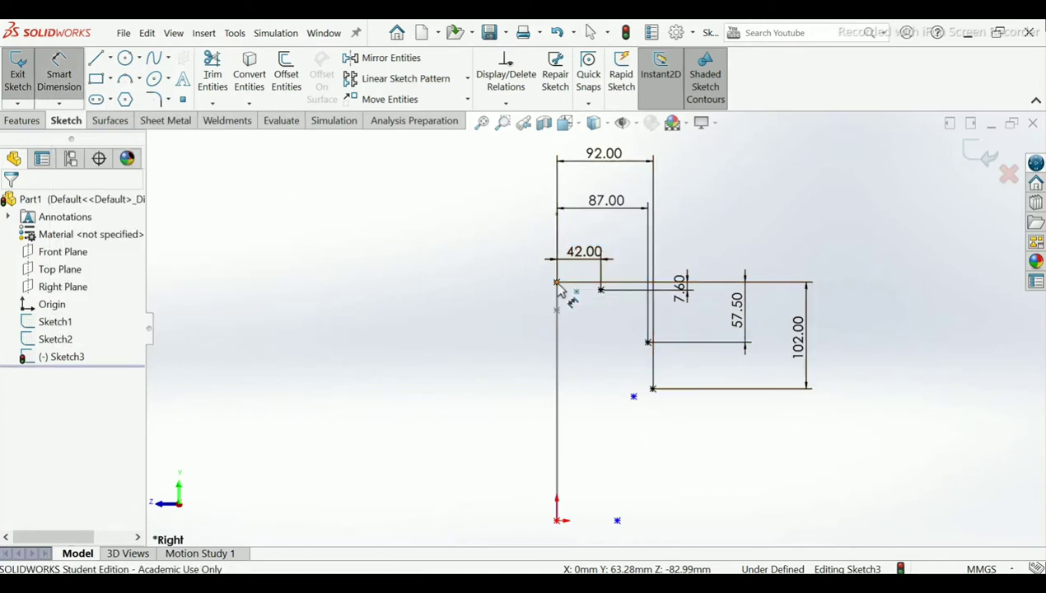
pyautogui.click(633, 398)
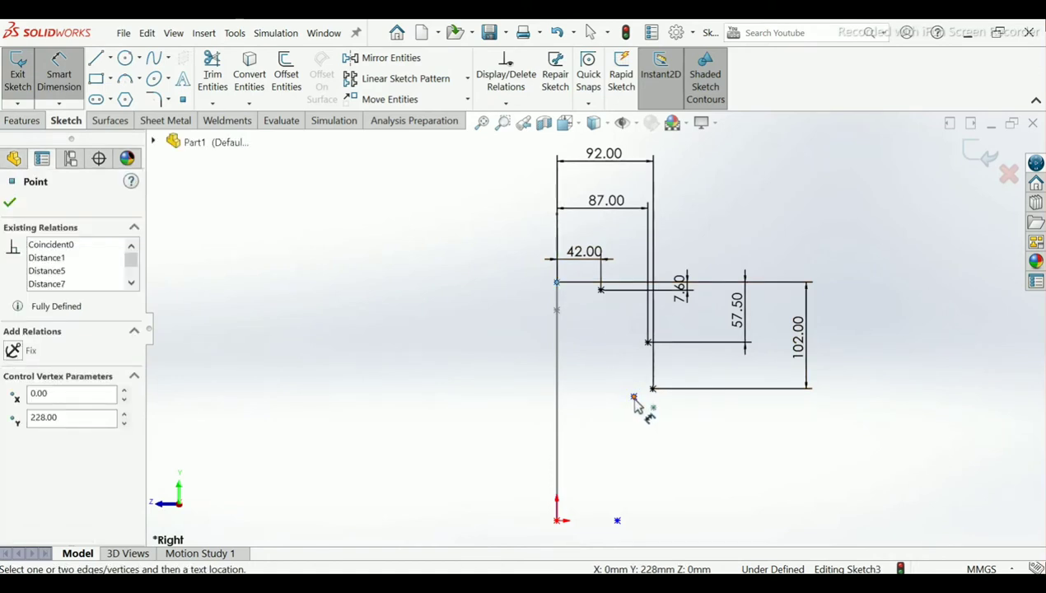
pyautogui.click(633, 398)
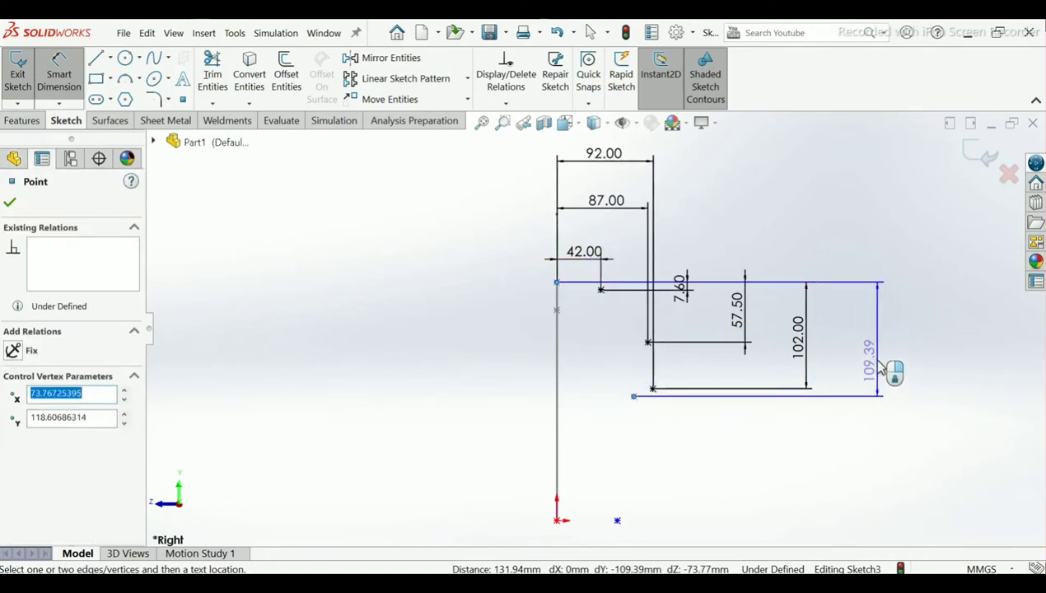
pyautogui.scroll(2, 626, 238)
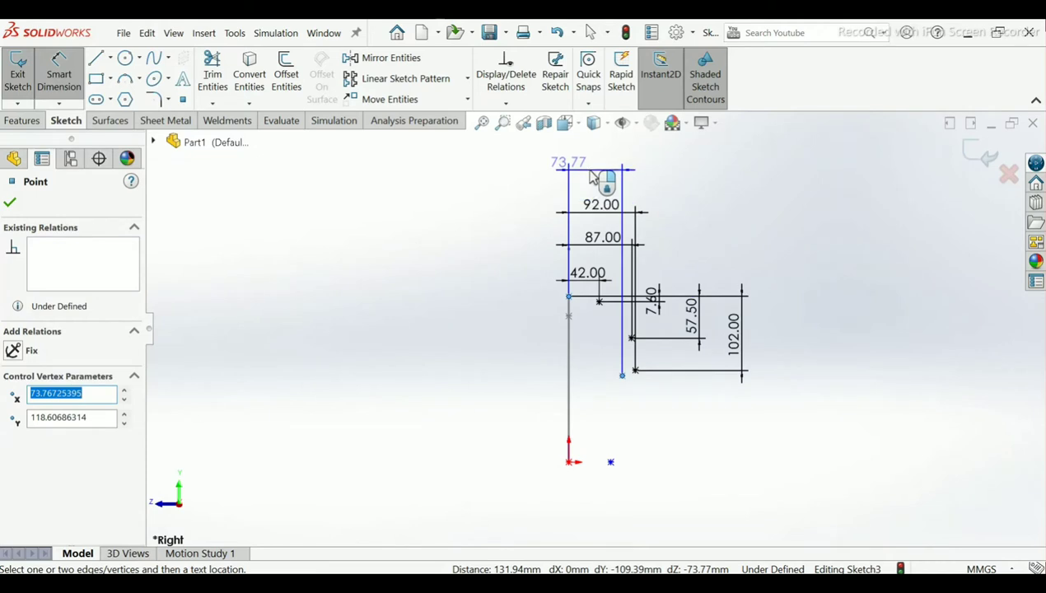
pyautogui.click(592, 177)
pyautogui.click(591, 176)
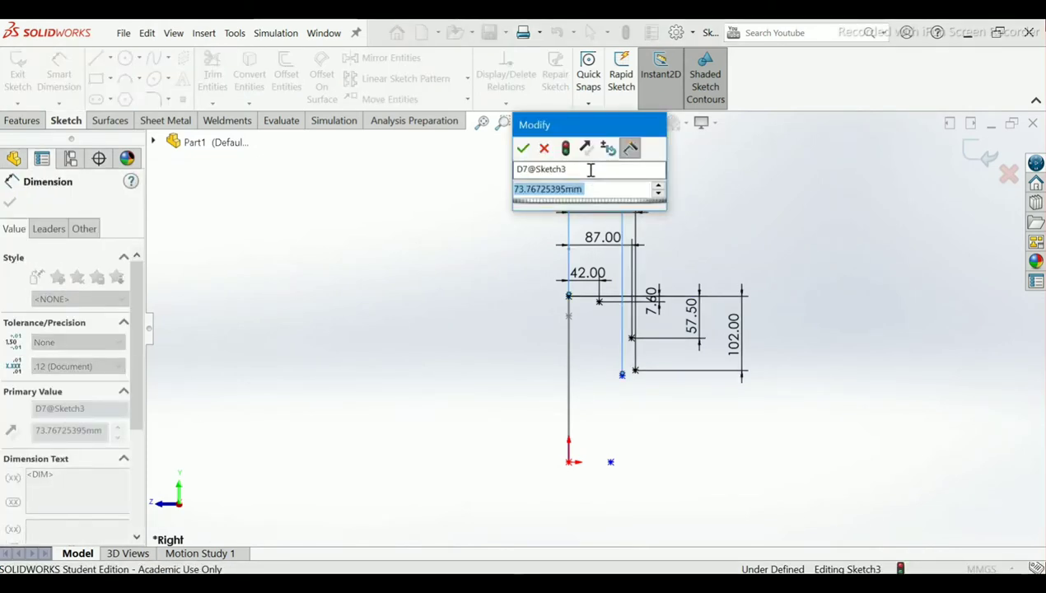
pyautogui.write('94')
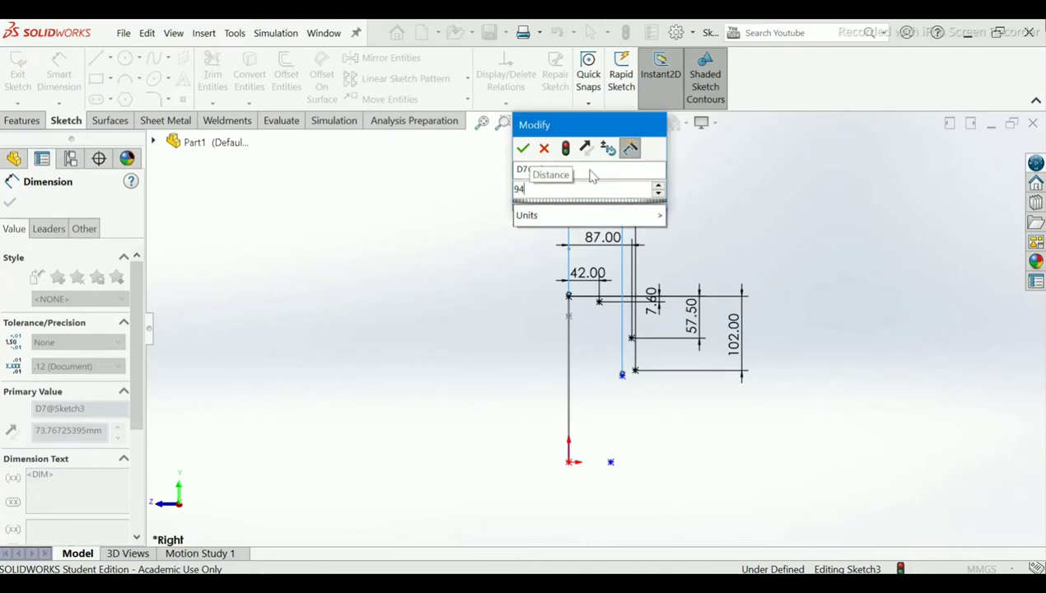
pyautogui.press('Return')
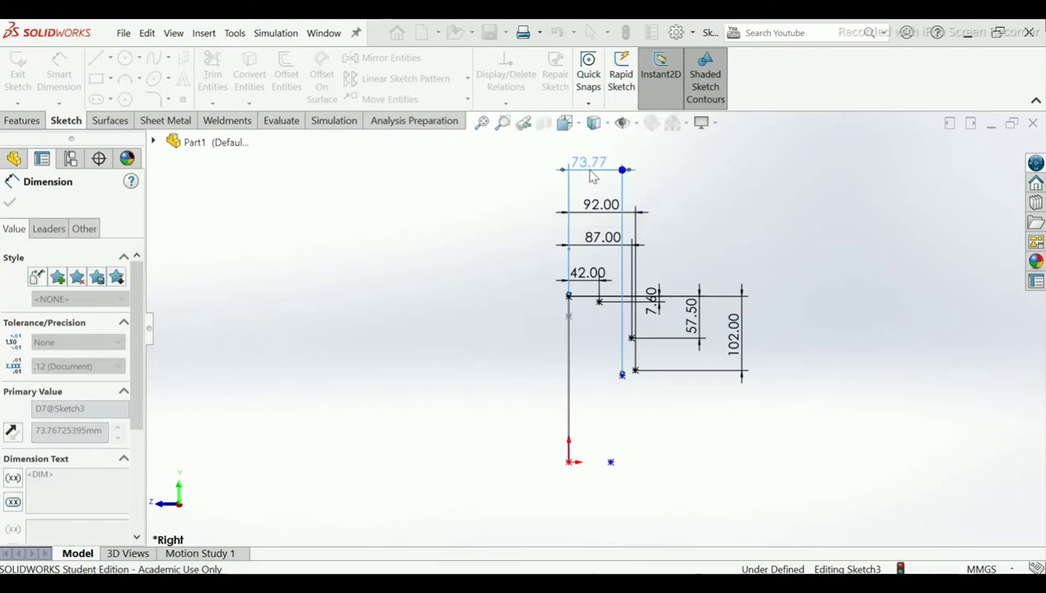
pyautogui.scroll(-2, 626, 387)
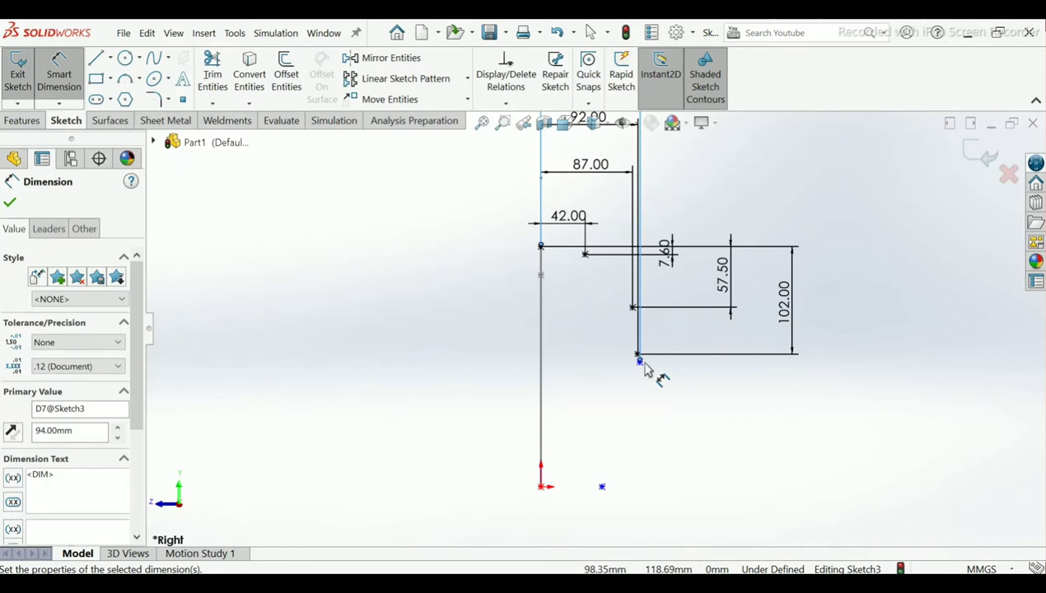
# Step: Add a 116 mm vertical dimension between the top point and the lower free point
pyautogui.click(541, 247)
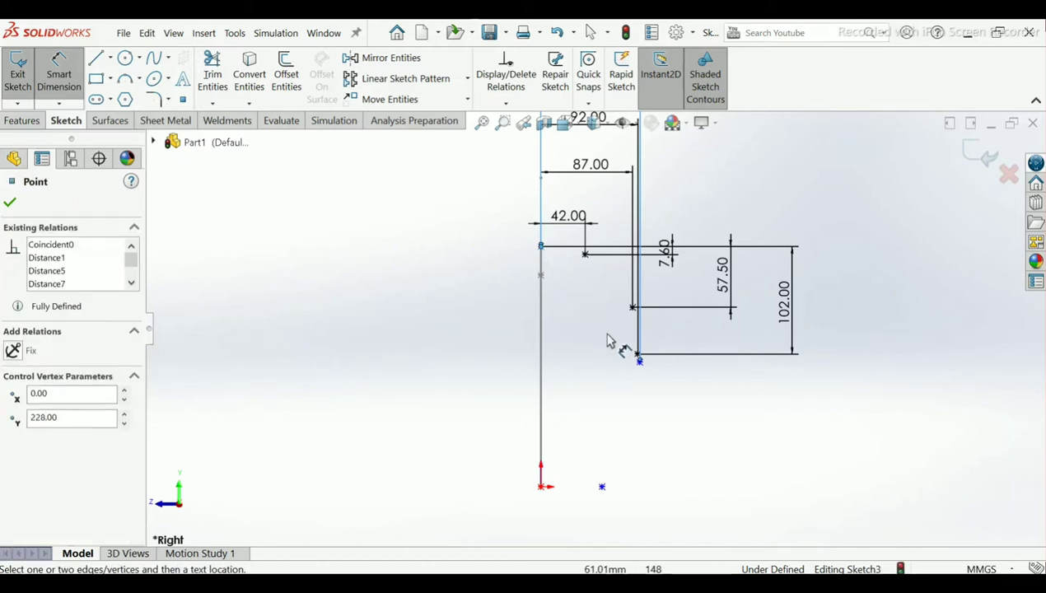
pyautogui.click(638, 361)
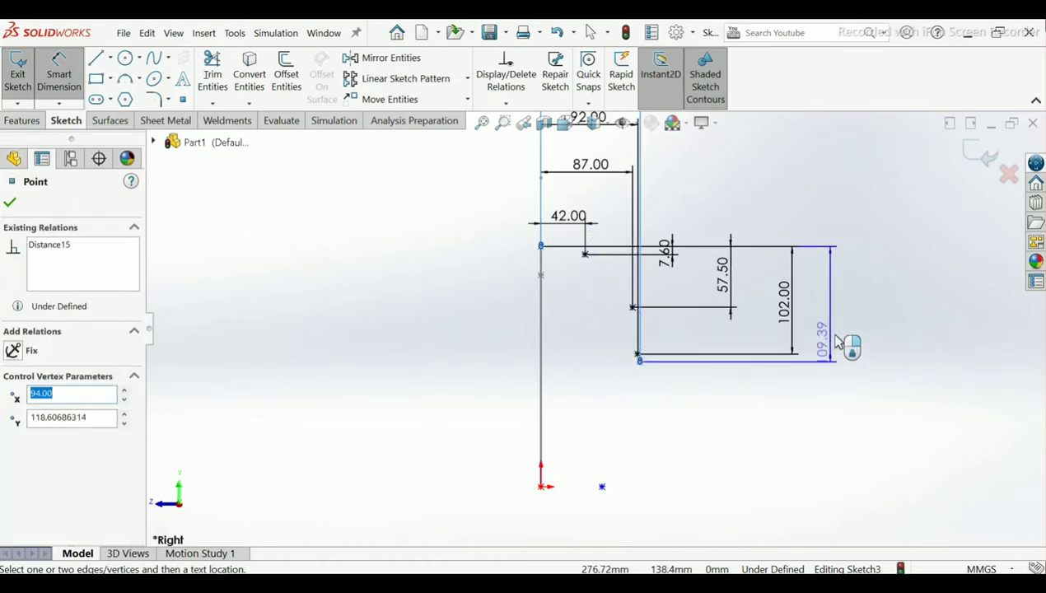
pyautogui.click(841, 338)
pyautogui.click(842, 338)
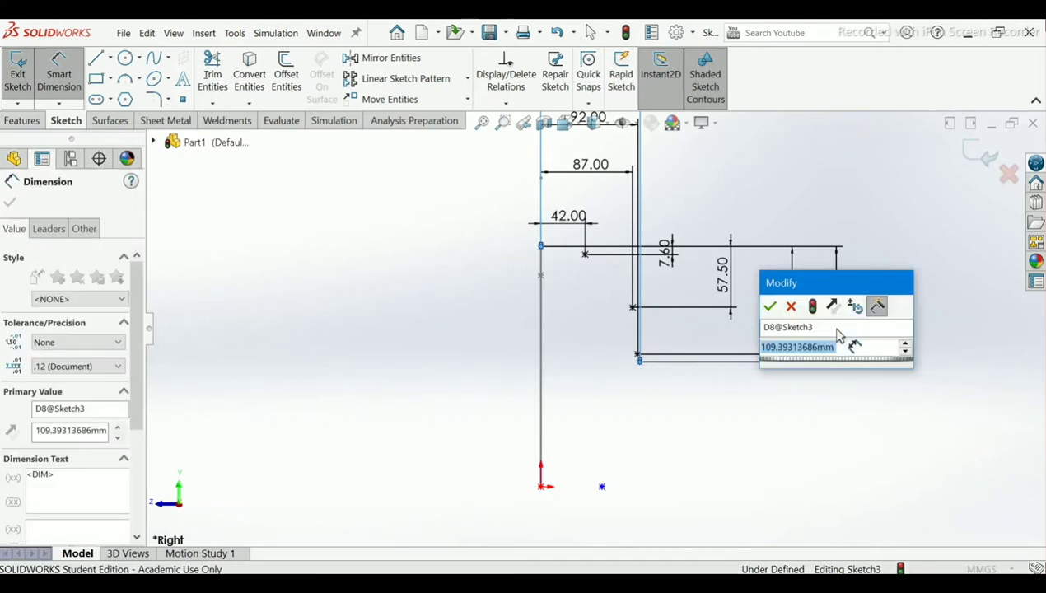
pyautogui.write('11')
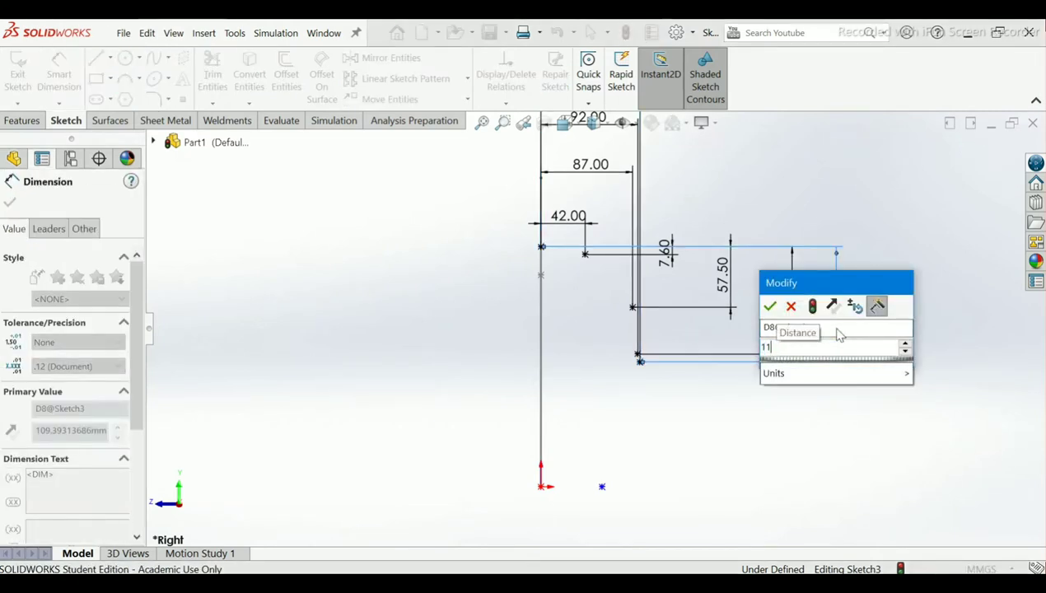
pyautogui.write('6')
pyautogui.press('Return')
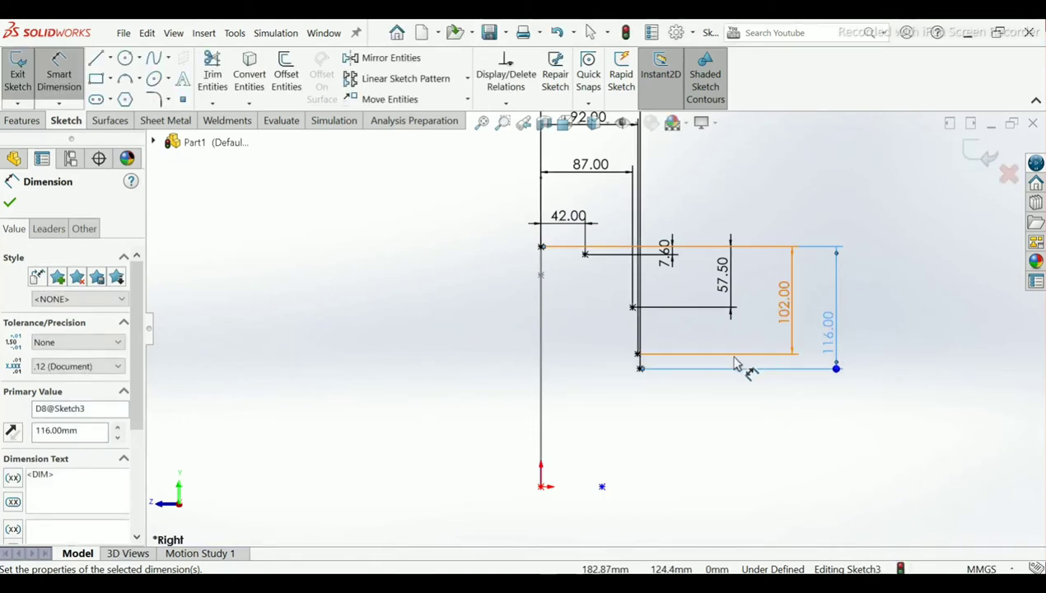
pyautogui.scroll(1, 741, 362)
pyautogui.scroll(1, 717, 359)
pyautogui.scroll(1, 676, 354)
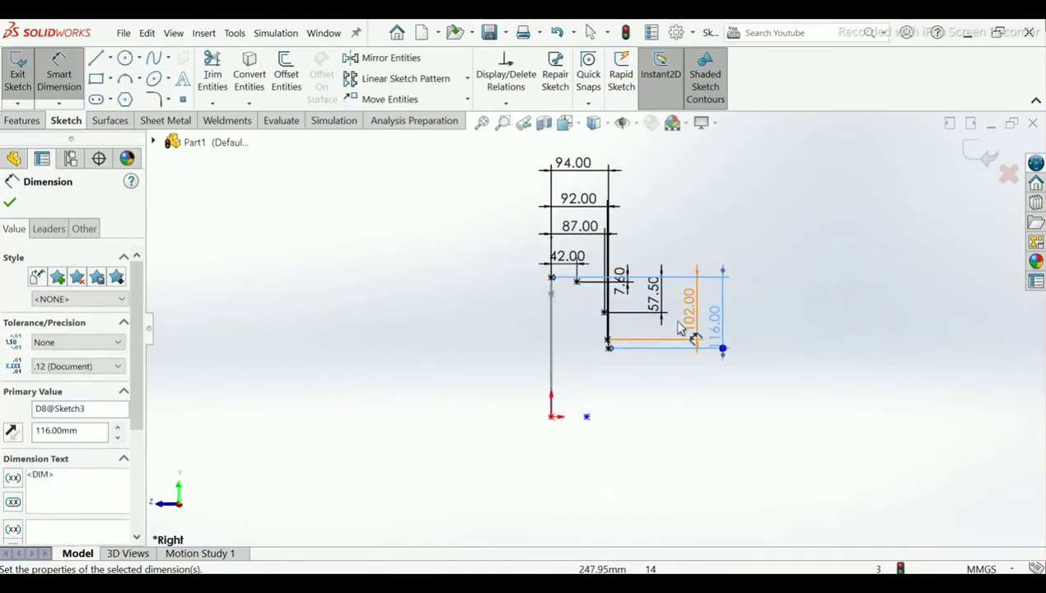
pyautogui.click(10, 204)
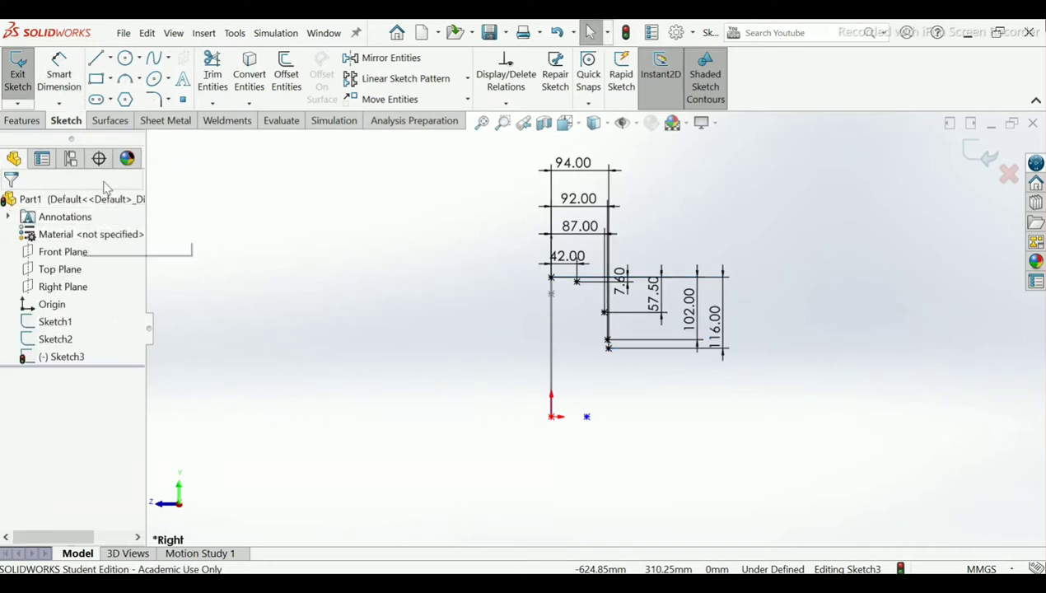
# Step: Add a 99 mm horizontal dimension from the top point to the origin-level bottom point
pyautogui.click(69, 76)
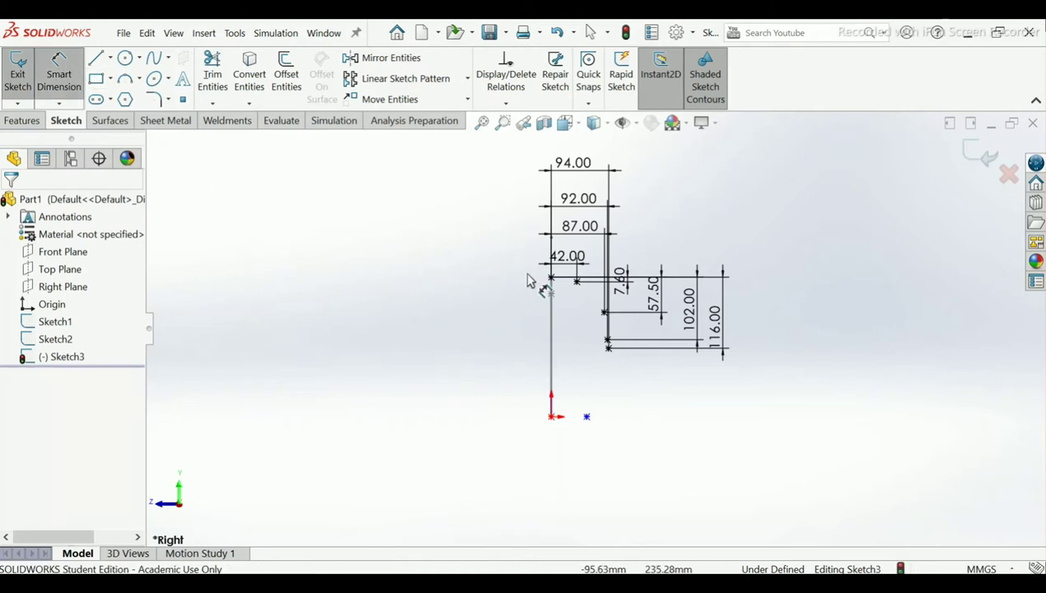
pyautogui.click(587, 417)
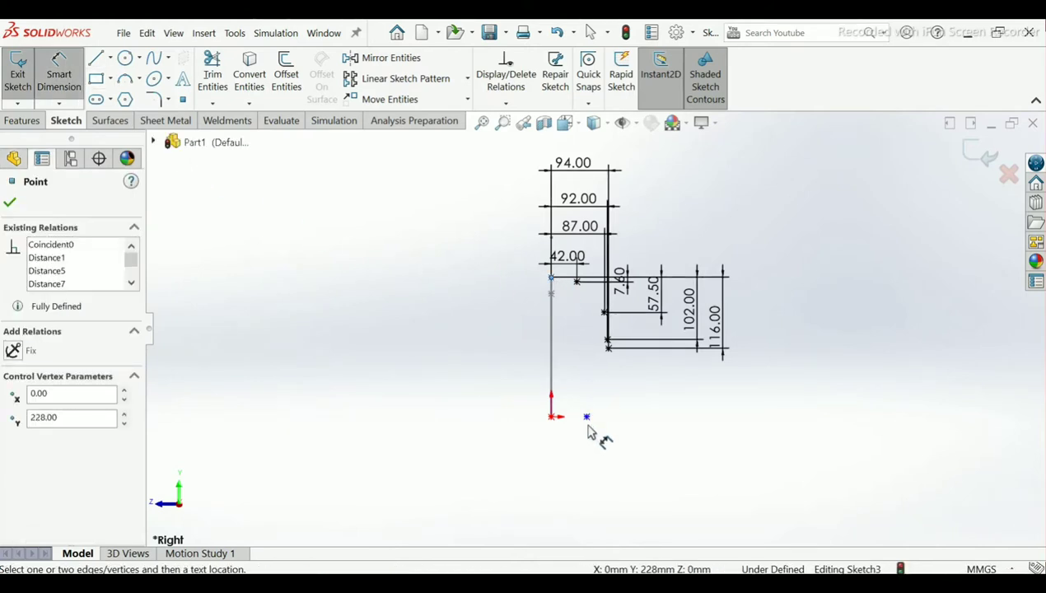
pyautogui.click(586, 418)
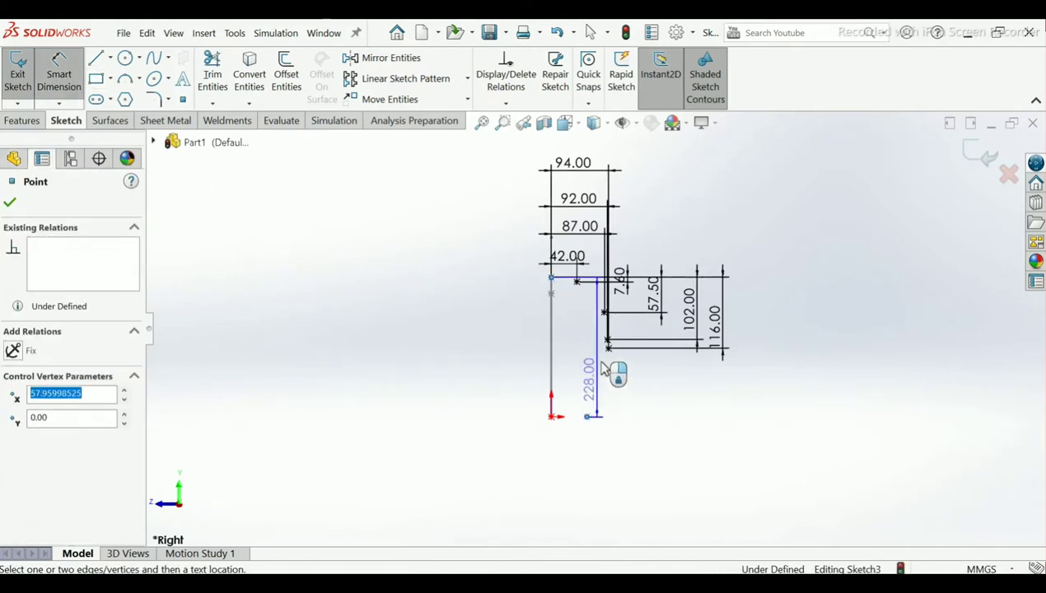
pyautogui.scroll(2, 609, 193)
pyautogui.click(574, 190)
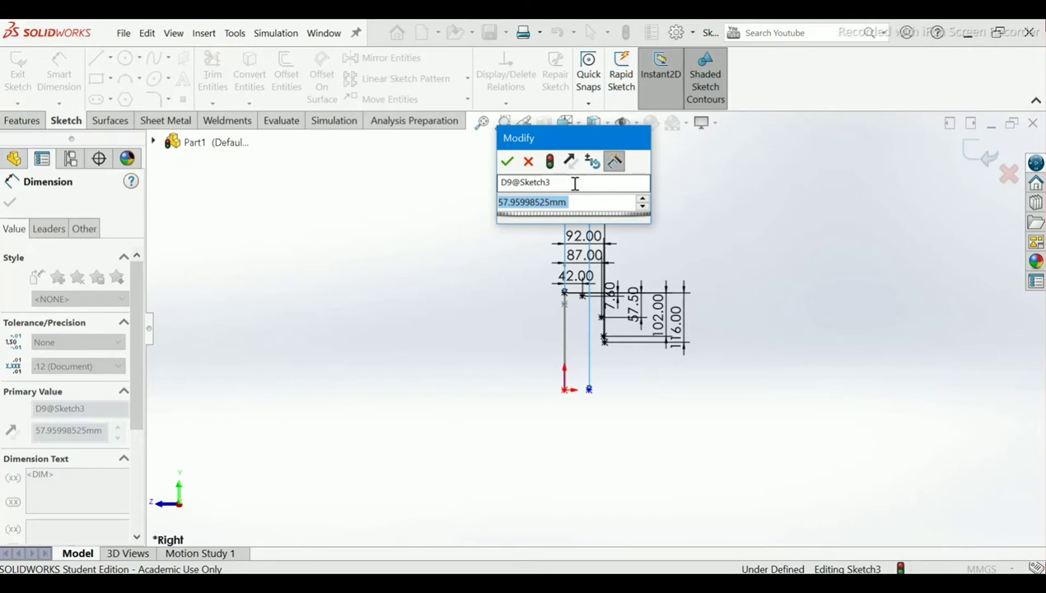
pyautogui.write('99')
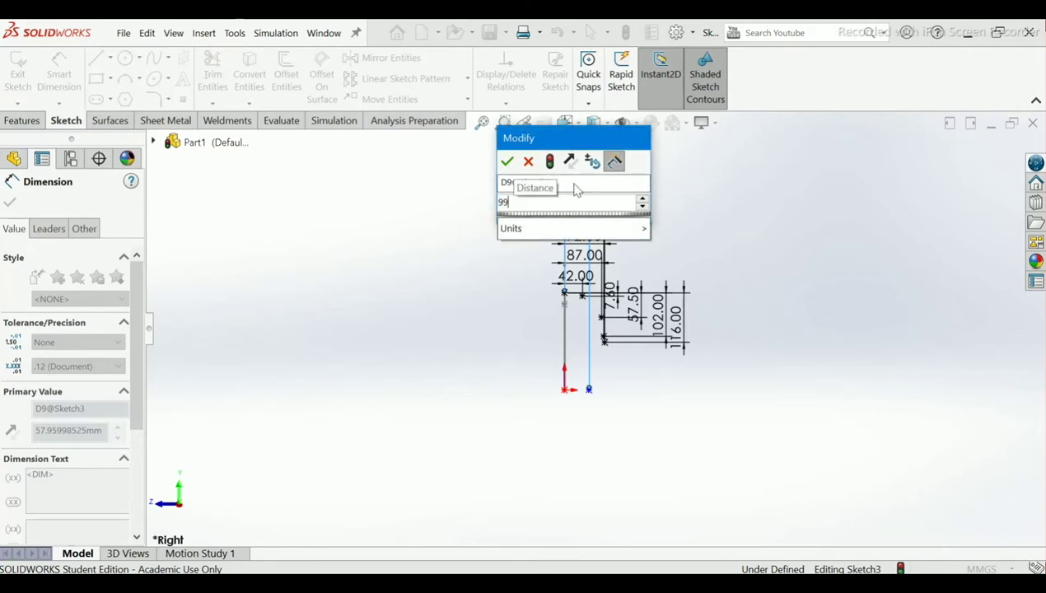
pyautogui.press('Return')
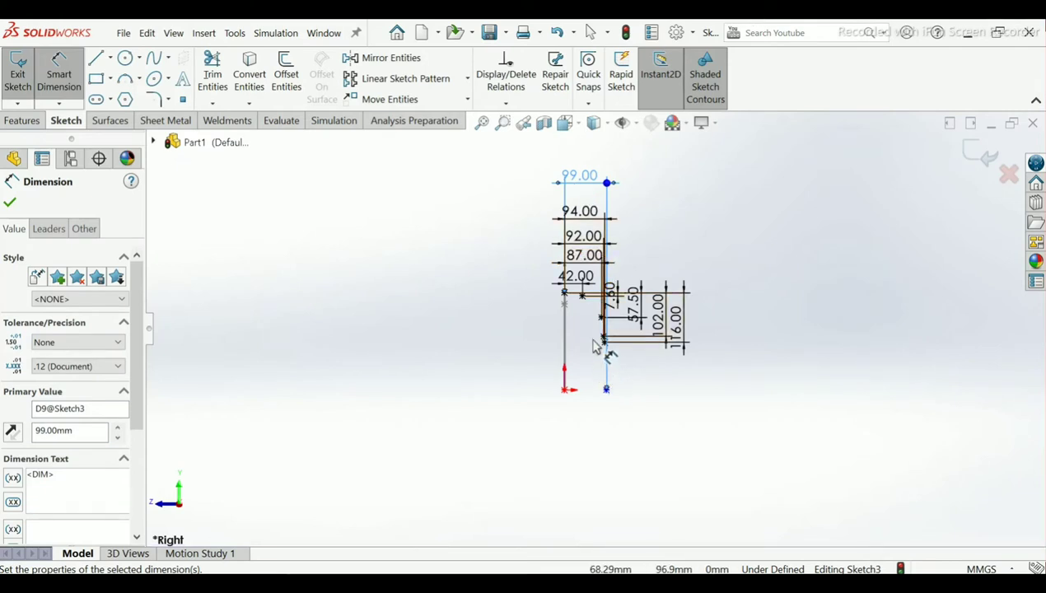
pyautogui.scroll(-2, 597, 356)
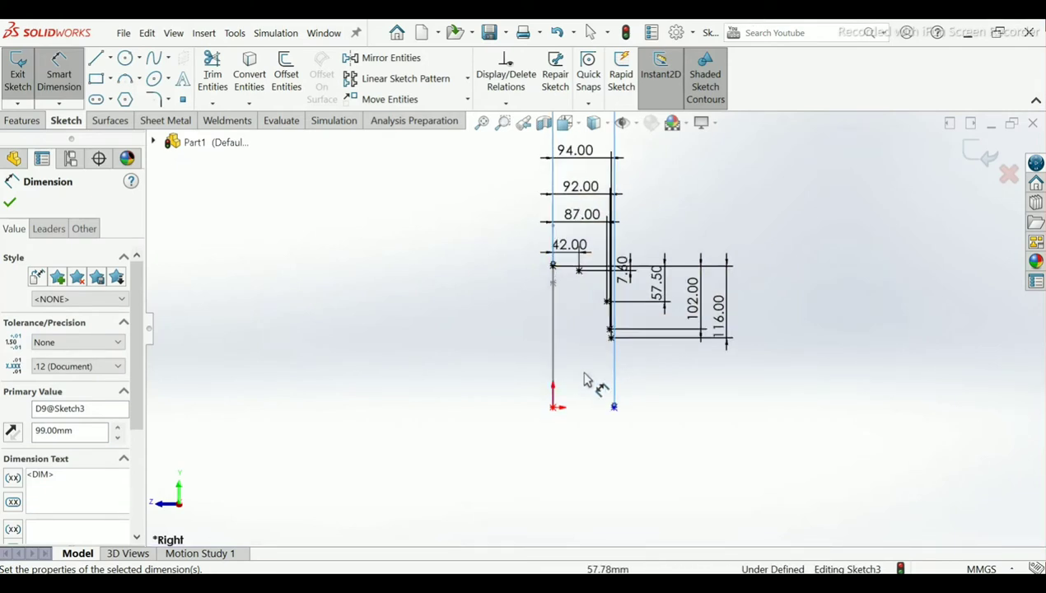
# Step: Add a 137.5 mm vertical dimension from the top point to the bottom endpoint
pyautogui.click(553, 265)
pyautogui.click(614, 406)
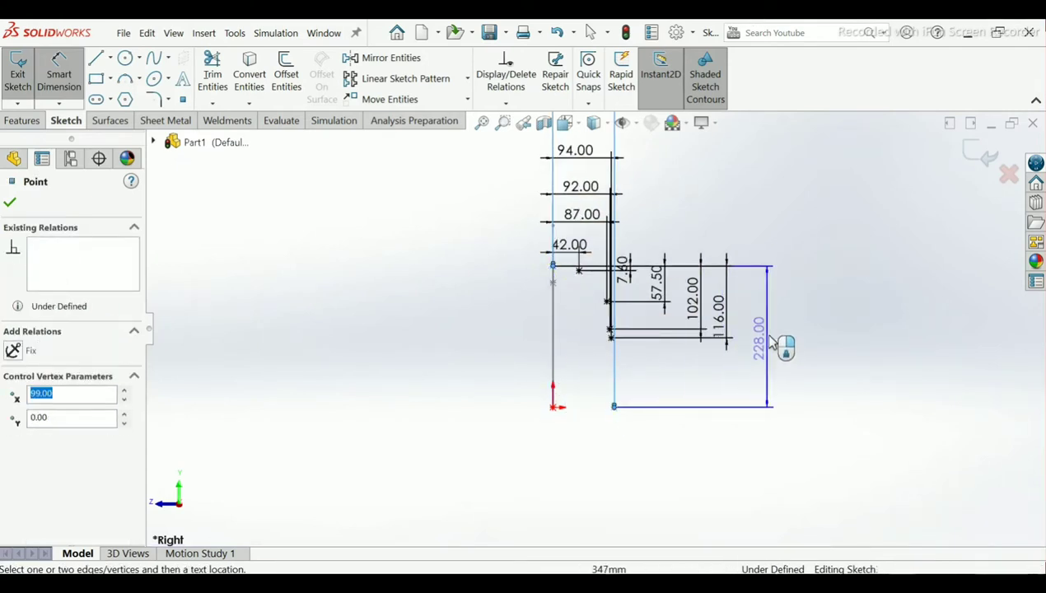
pyautogui.click(772, 342)
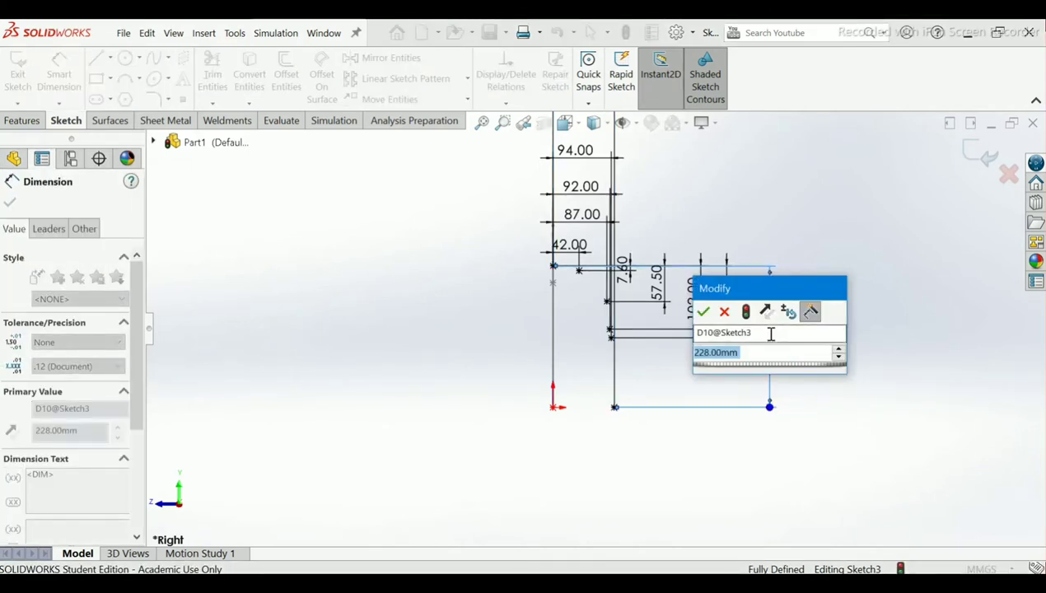
pyautogui.write('137.')
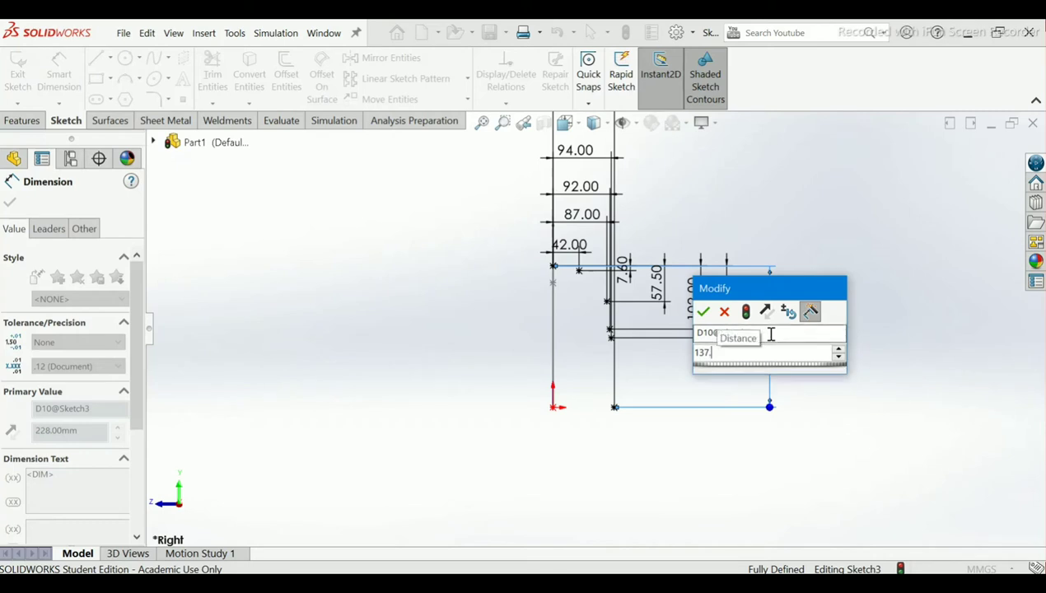
pyautogui.write('5')
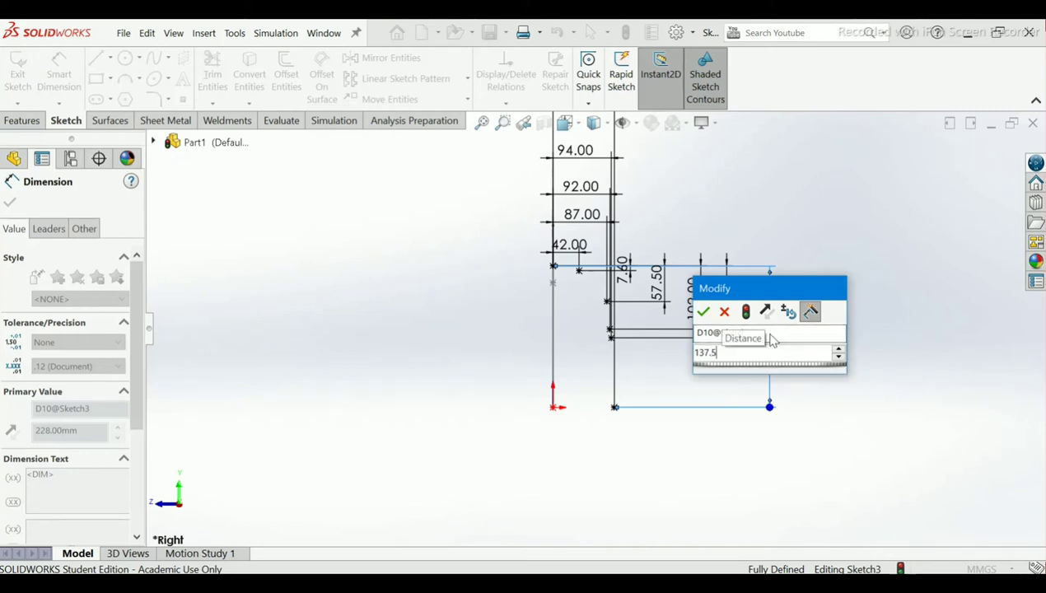
pyautogui.press('Return')
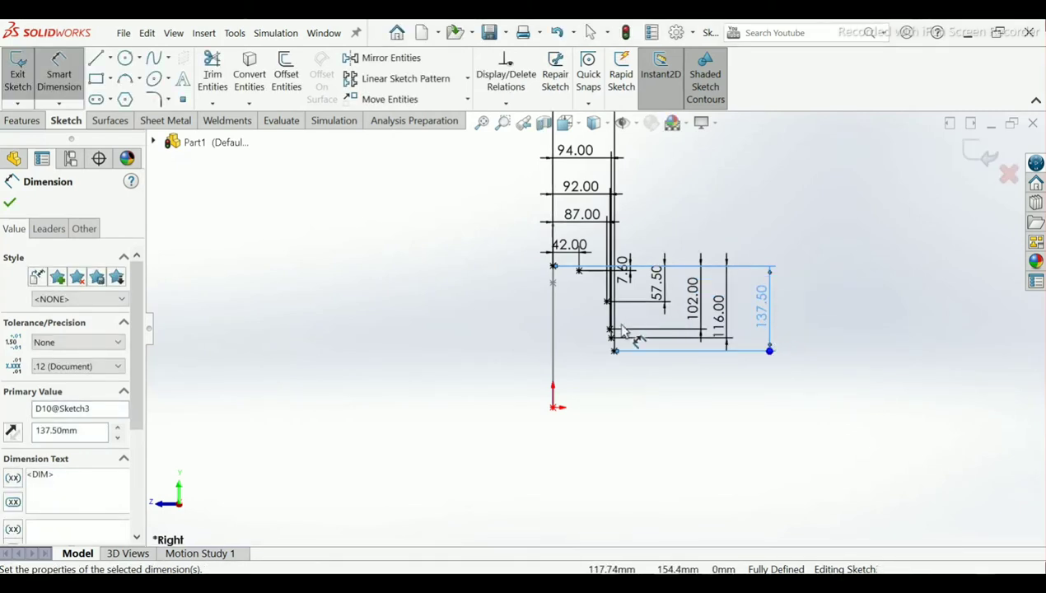
pyautogui.click(830, 320)
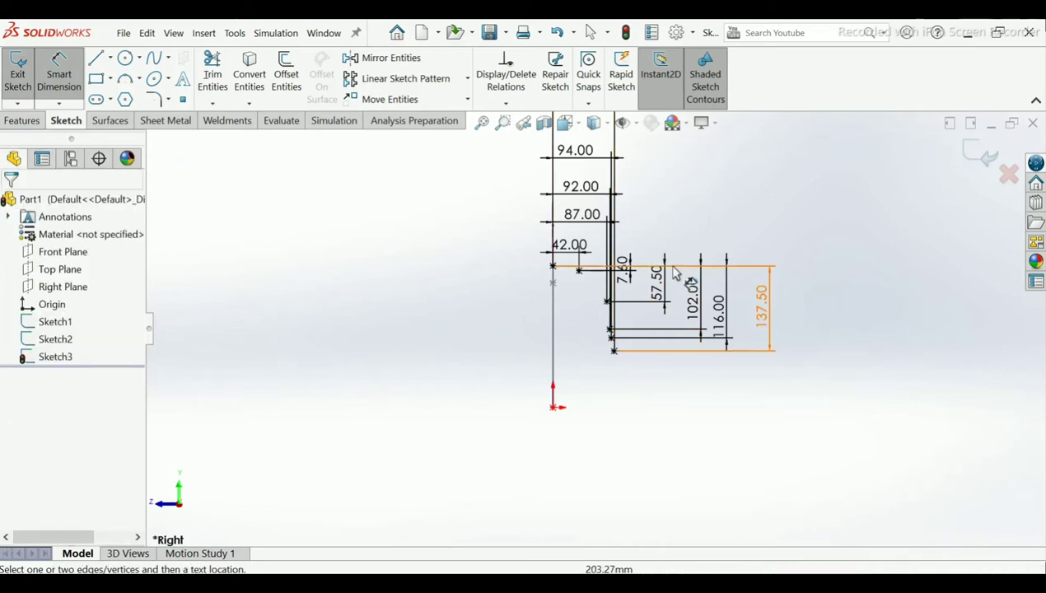
pyautogui.scroll(2, 595, 327)
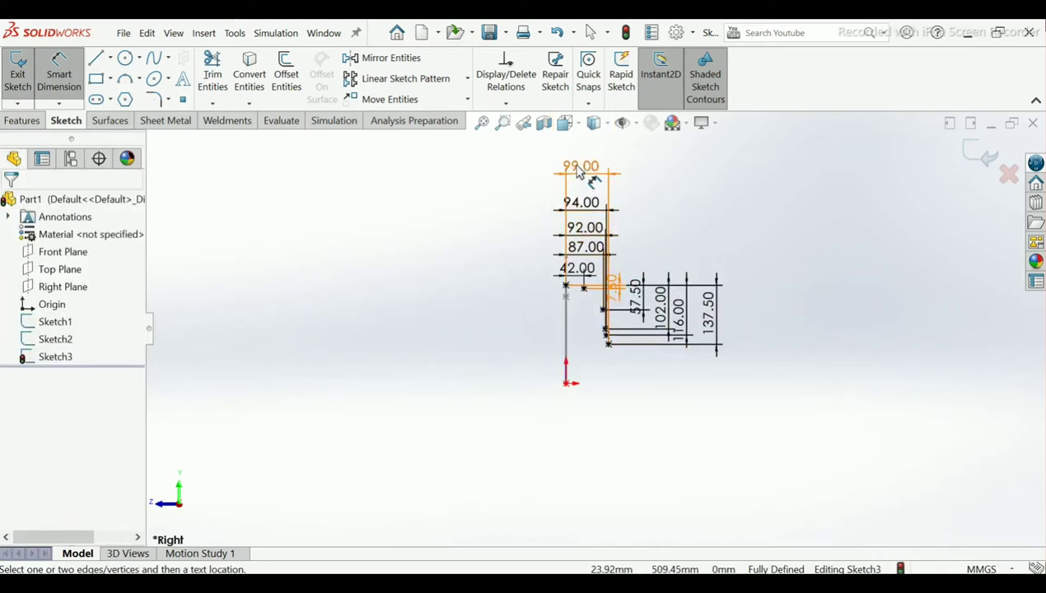
# Step: Rearrange the 94.00, 92.00 and 87.00 dimension labels into a tidy, non-overlapping stack
pyautogui.click(607, 173)
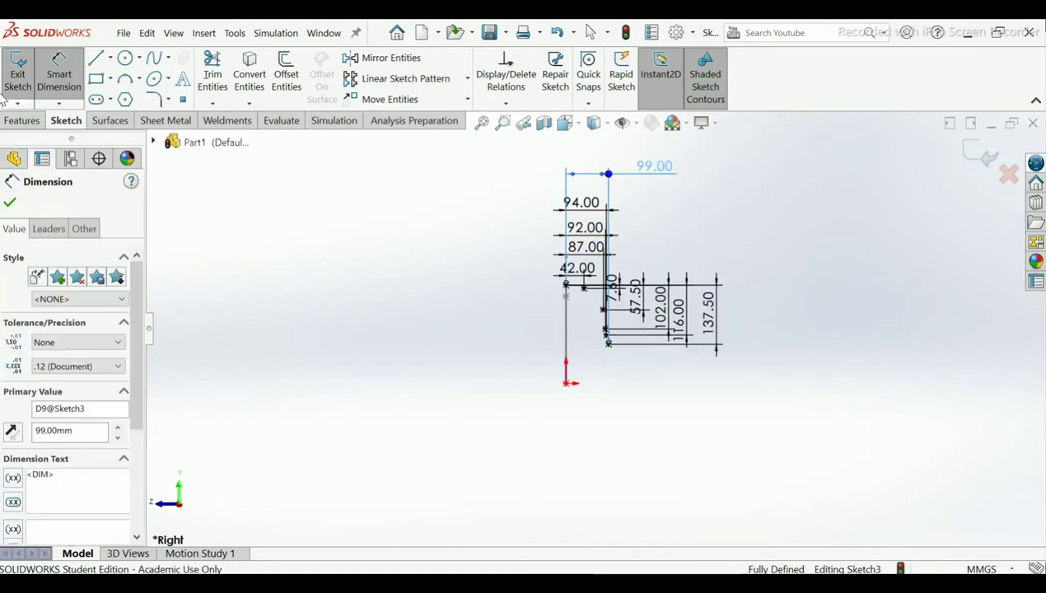
pyautogui.moveTo(579, 213); pyautogui.dragTo(657, 215)
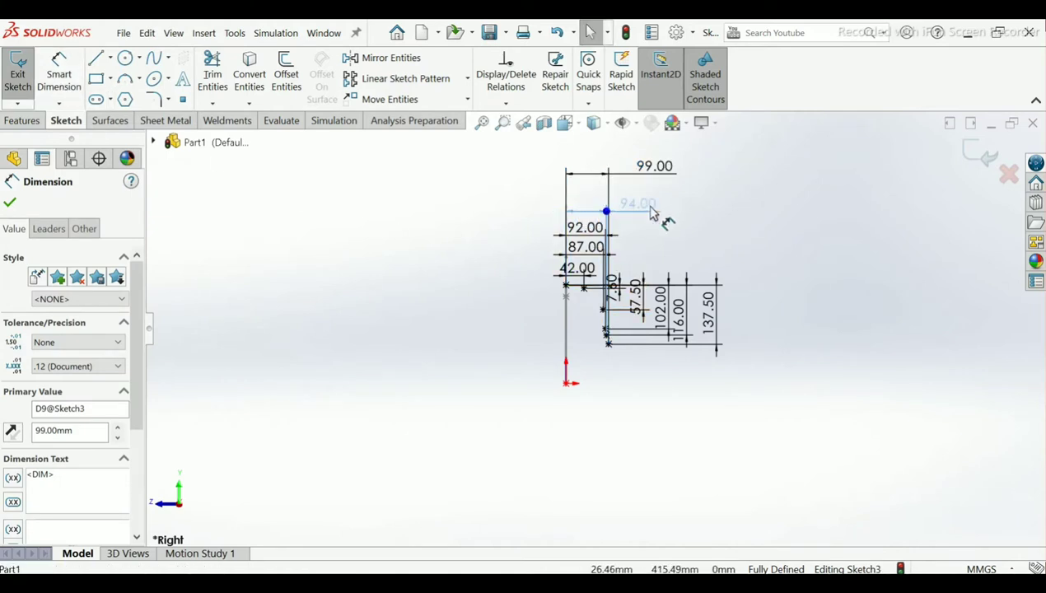
pyautogui.moveTo(585, 229)
pyautogui.mouseDown()
pyautogui.moveTo(680, 243)
pyautogui.moveTo(668, 229)
pyautogui.mouseUp()
pyautogui.moveTo(585, 247)
pyautogui.mouseDown()
pyautogui.moveTo(652, 260)
pyautogui.moveTo(652, 251)
pyautogui.mouseUp()
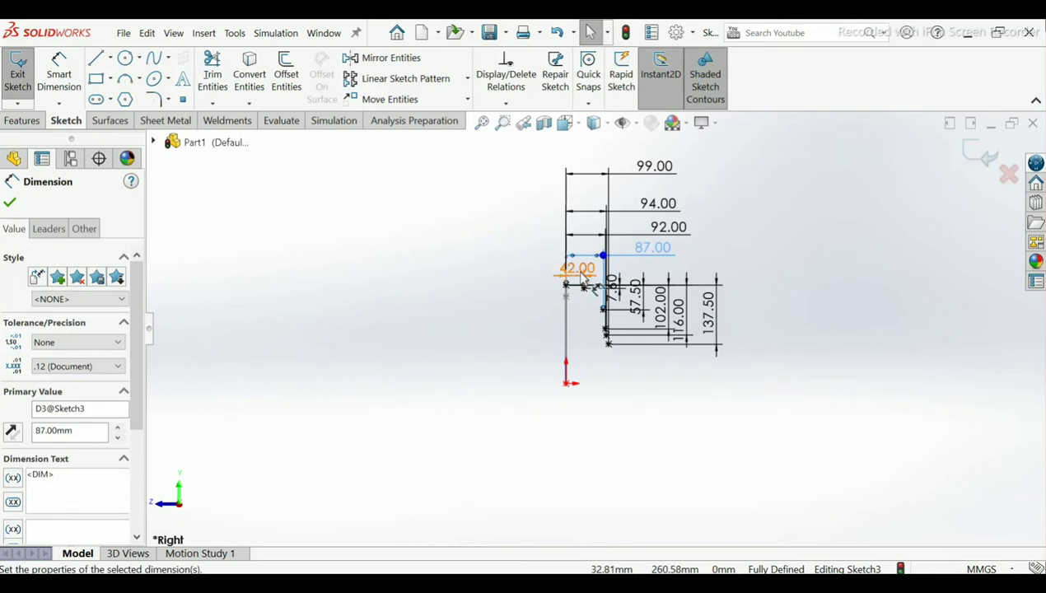
pyautogui.moveTo(576, 269); pyautogui.dragTo(544, 276)
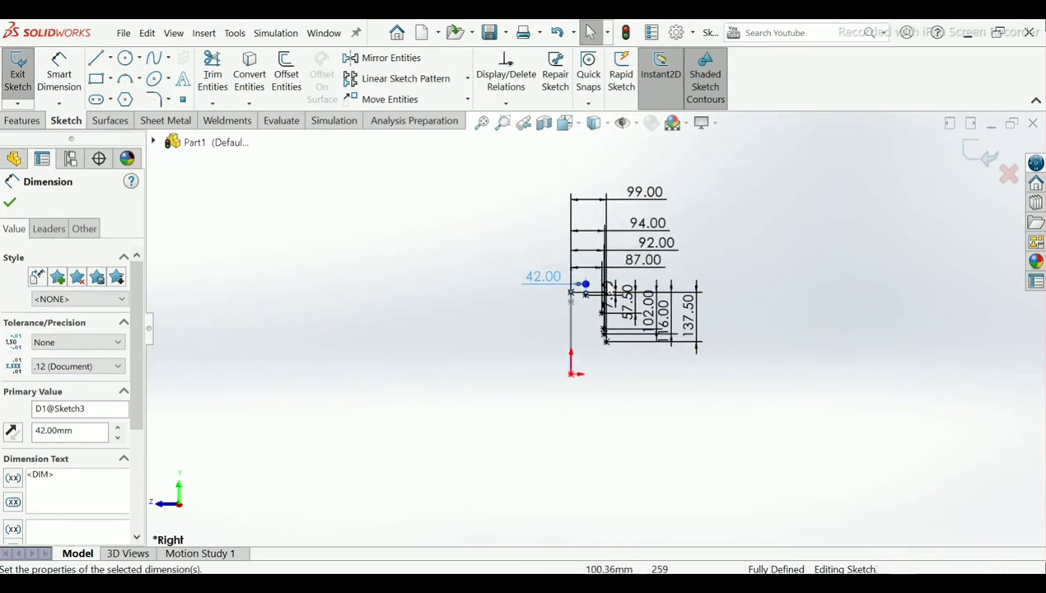
pyautogui.scroll(-2, 616, 272)
pyautogui.scroll(-7, 616, 272)
pyautogui.scroll(5, 609, 345)
pyautogui.scroll(3, 595, 339)
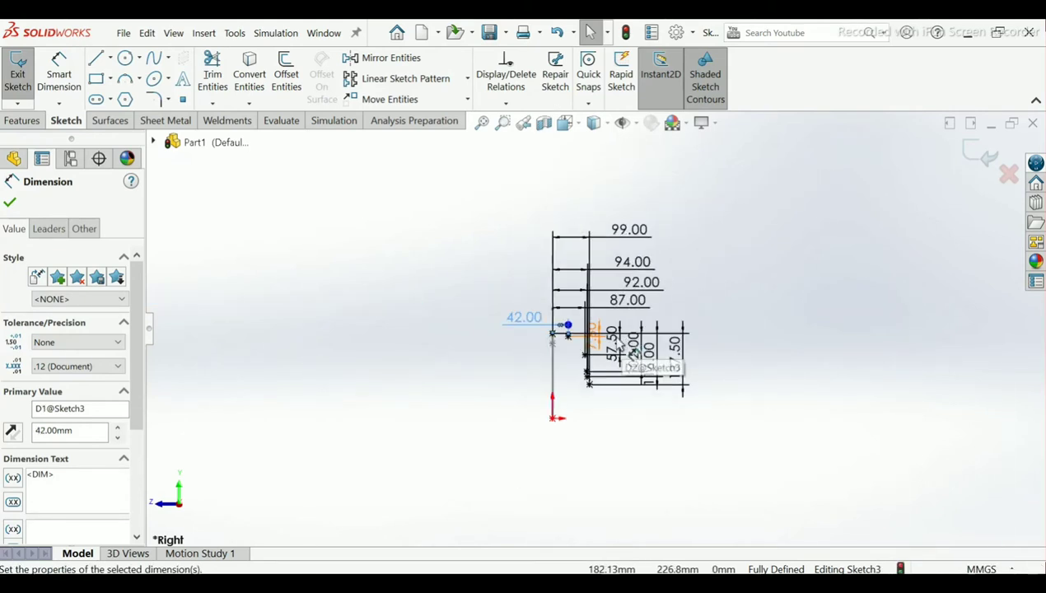
pyautogui.scroll(-4, 596, 329)
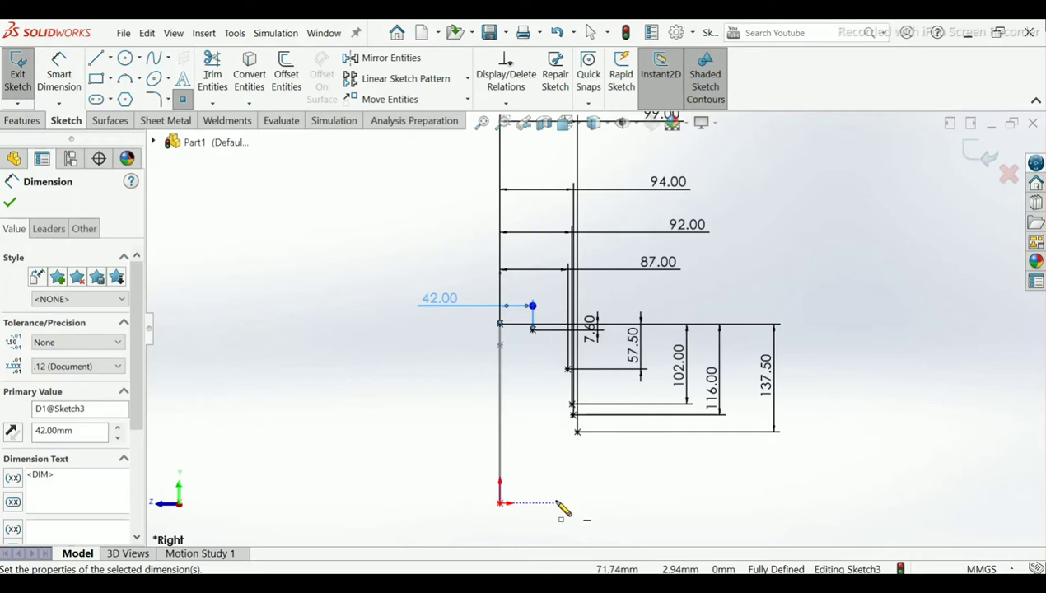
# Step: Dimension the new sketch point 75 mm horizontally from the origin
pyautogui.click(559, 508)
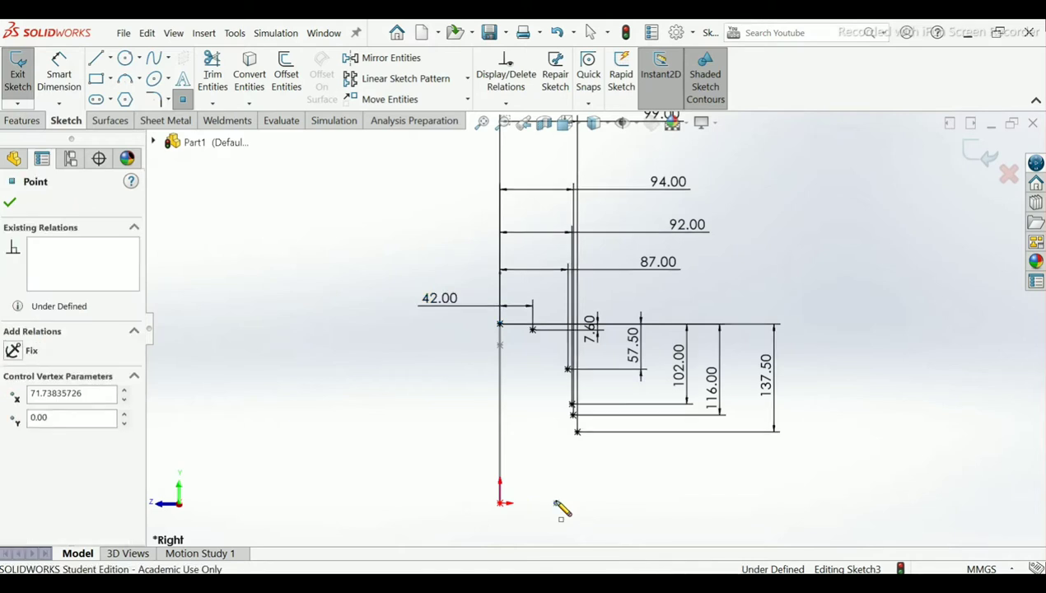
pyautogui.rightClick(559, 507)
pyautogui.click(291, 303)
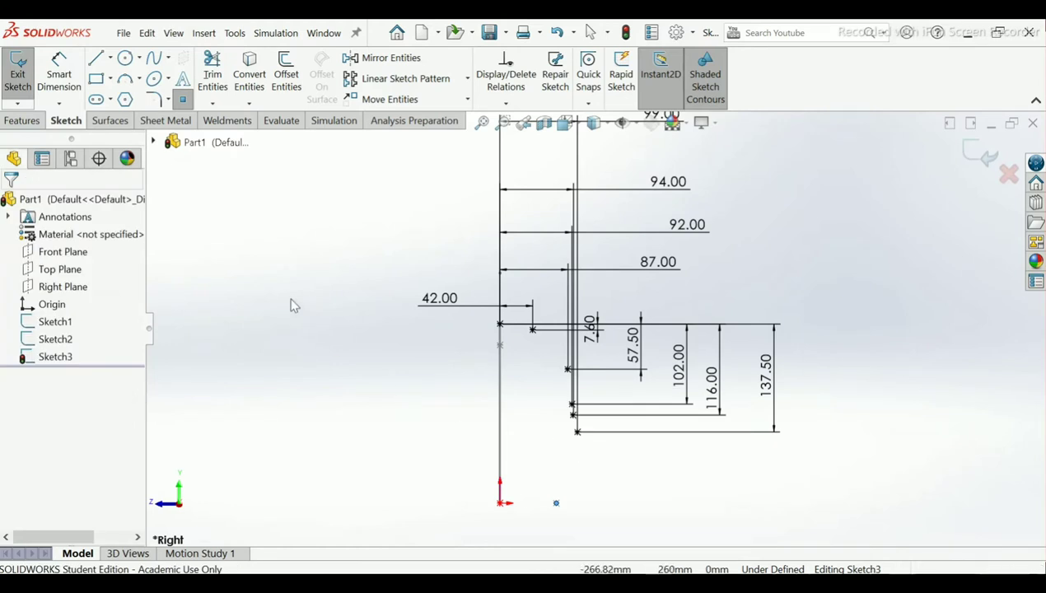
pyautogui.click(69, 92)
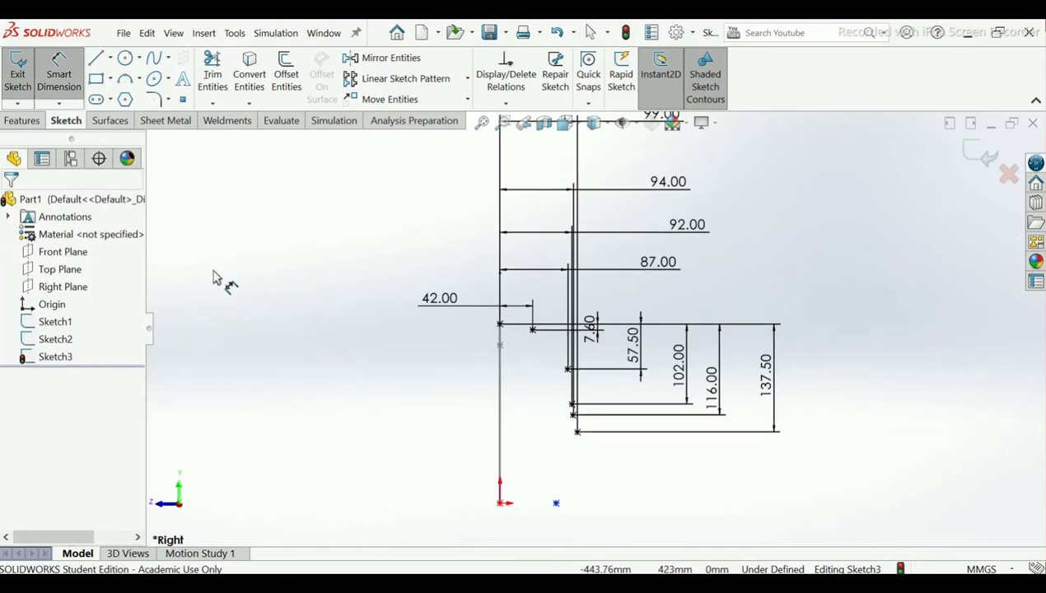
pyautogui.click(500, 504)
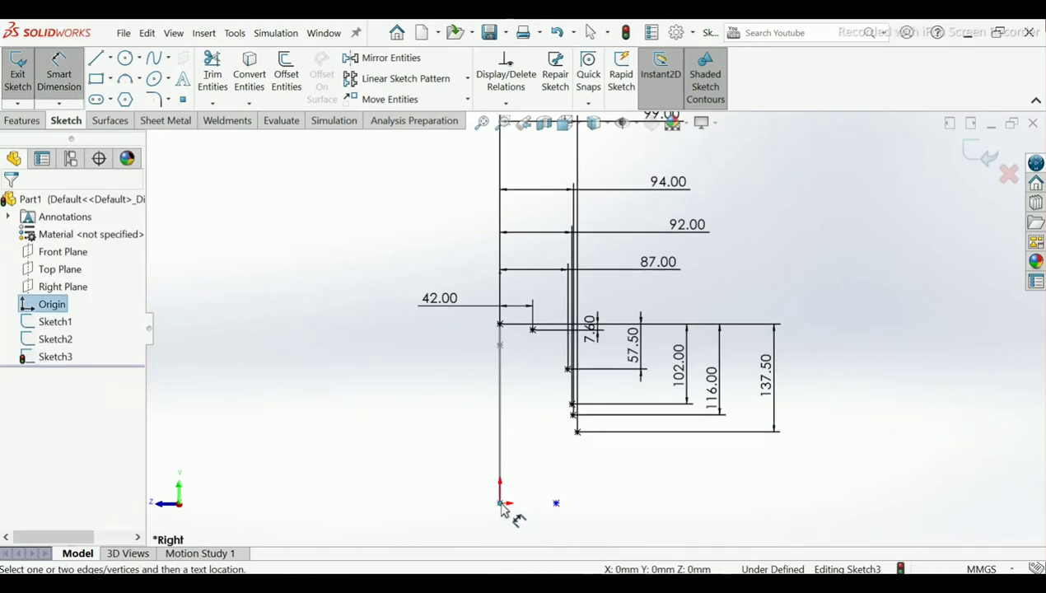
pyautogui.click(556, 504)
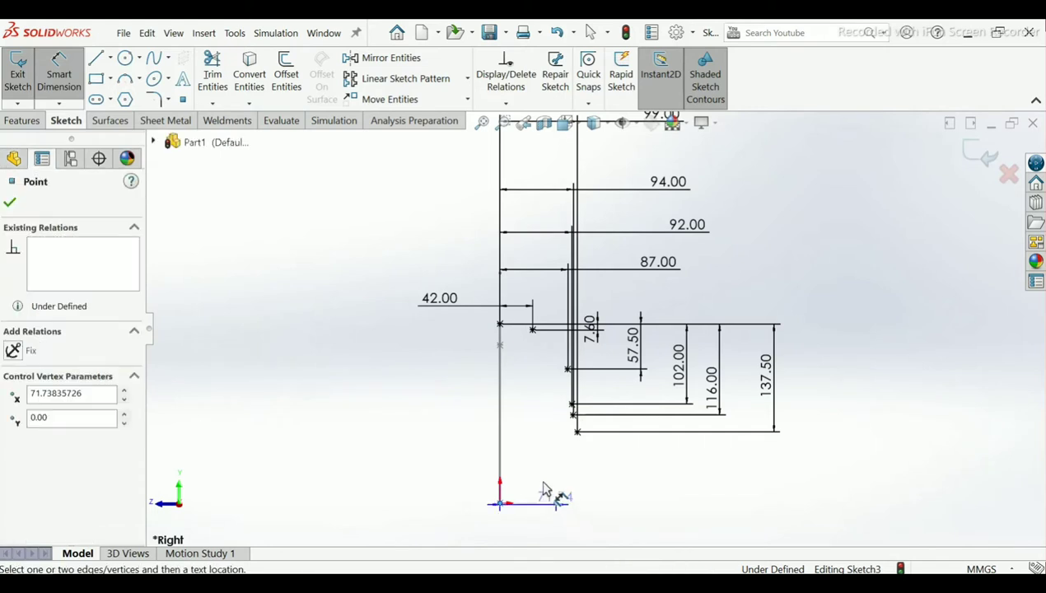
pyautogui.click(532, 466)
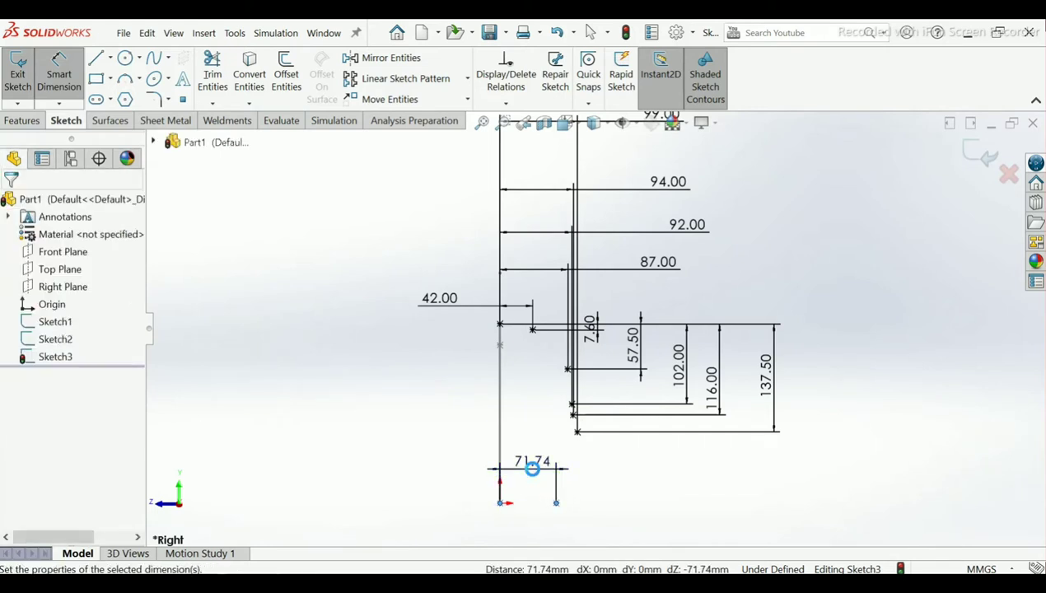
pyautogui.write('75')
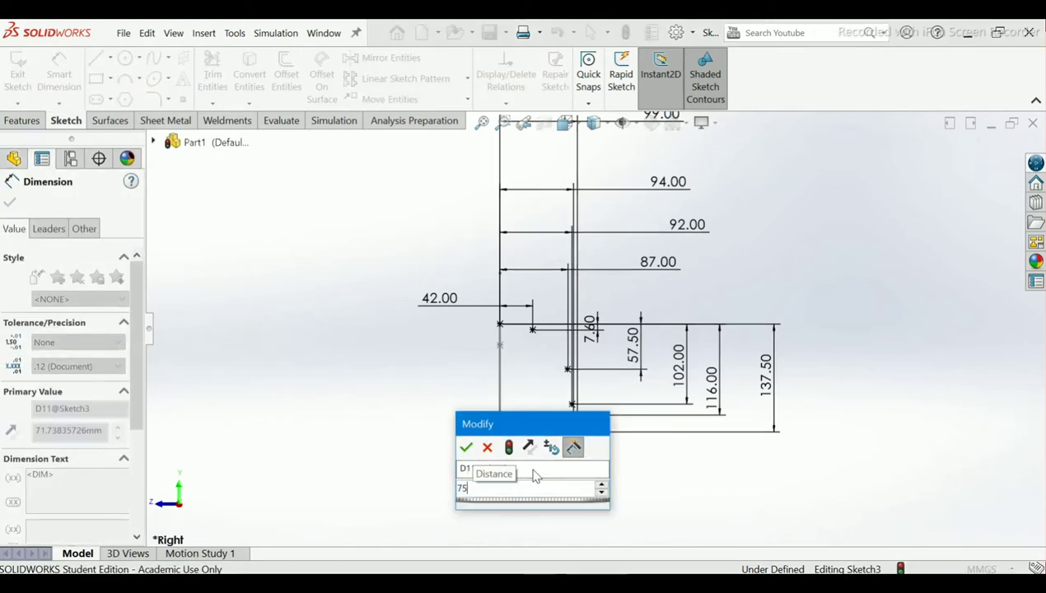
pyautogui.press('Return')
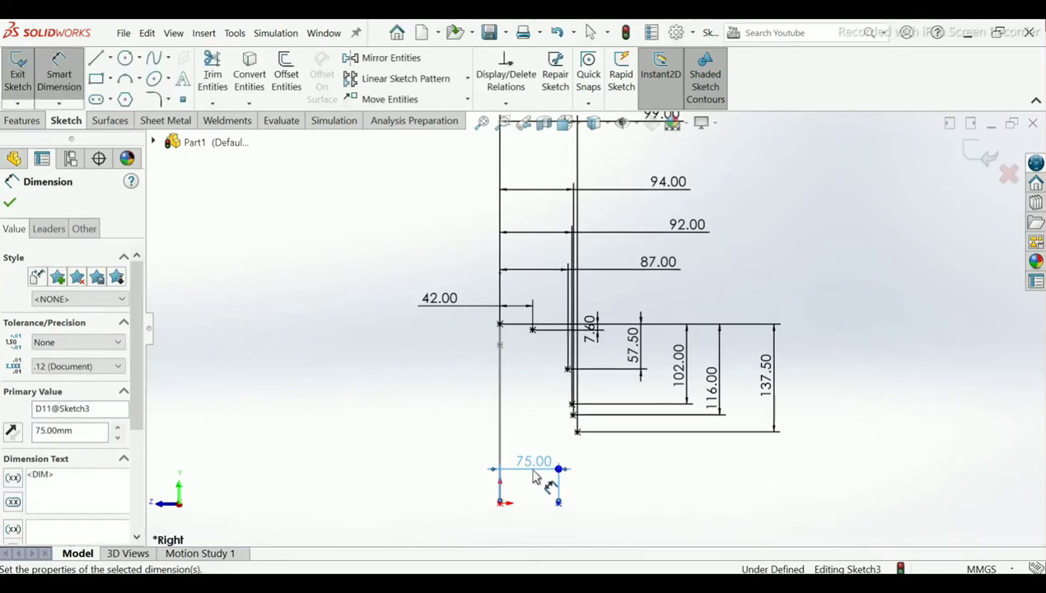
pyautogui.scroll(-1, 520, 364)
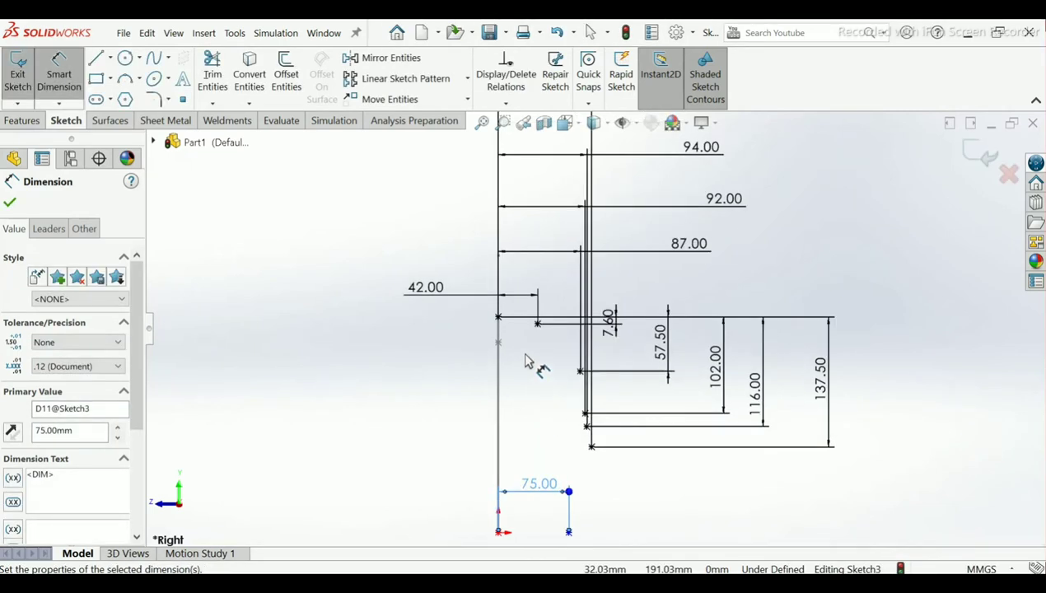
# Step: Dimension the new point 228 mm vertically below the line's top vertex
pyautogui.click(498, 318)
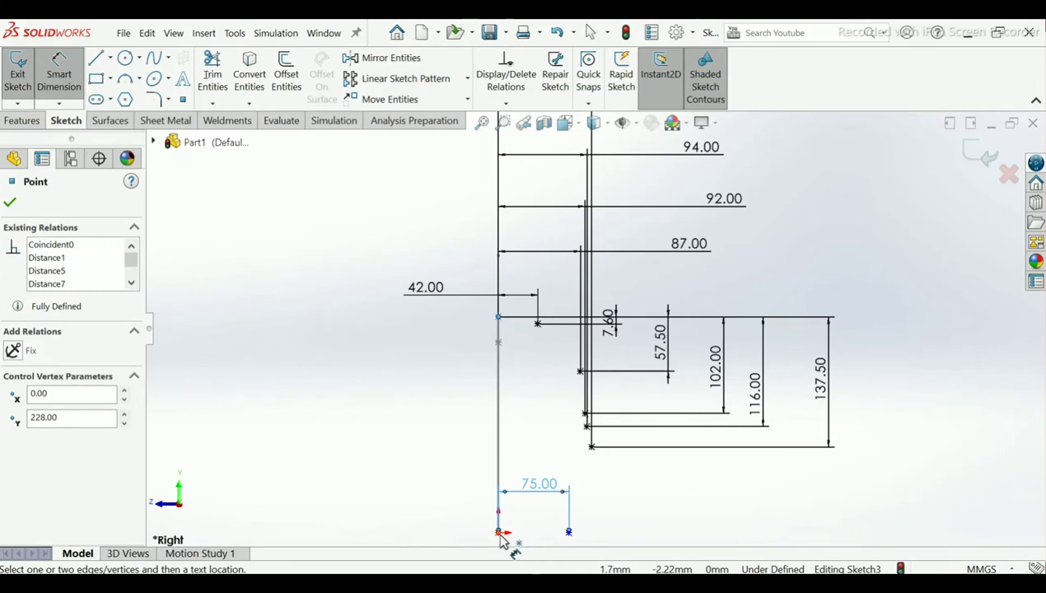
pyautogui.click(506, 534)
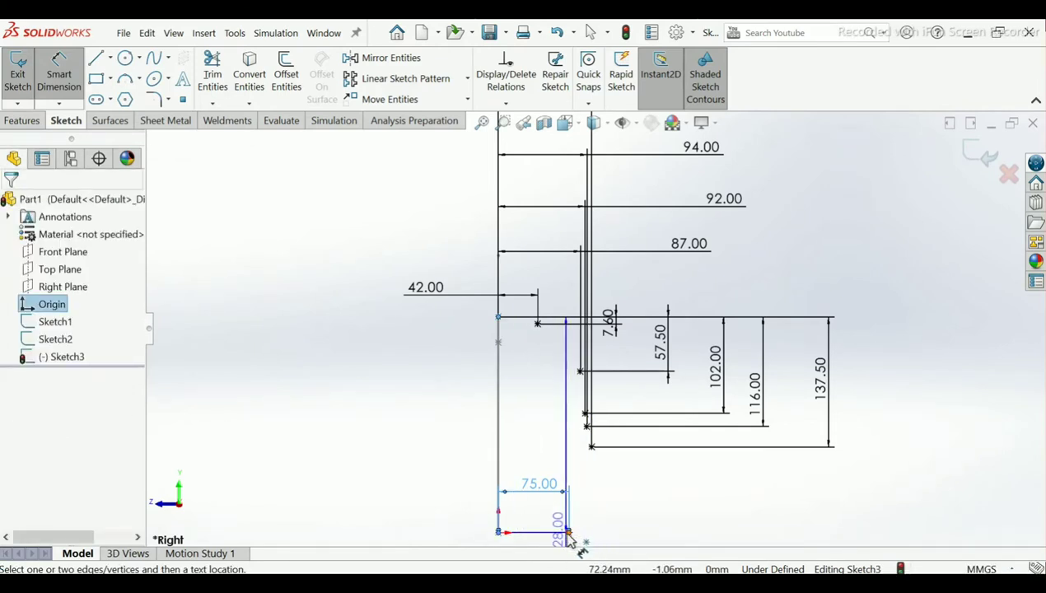
pyautogui.click(569, 533)
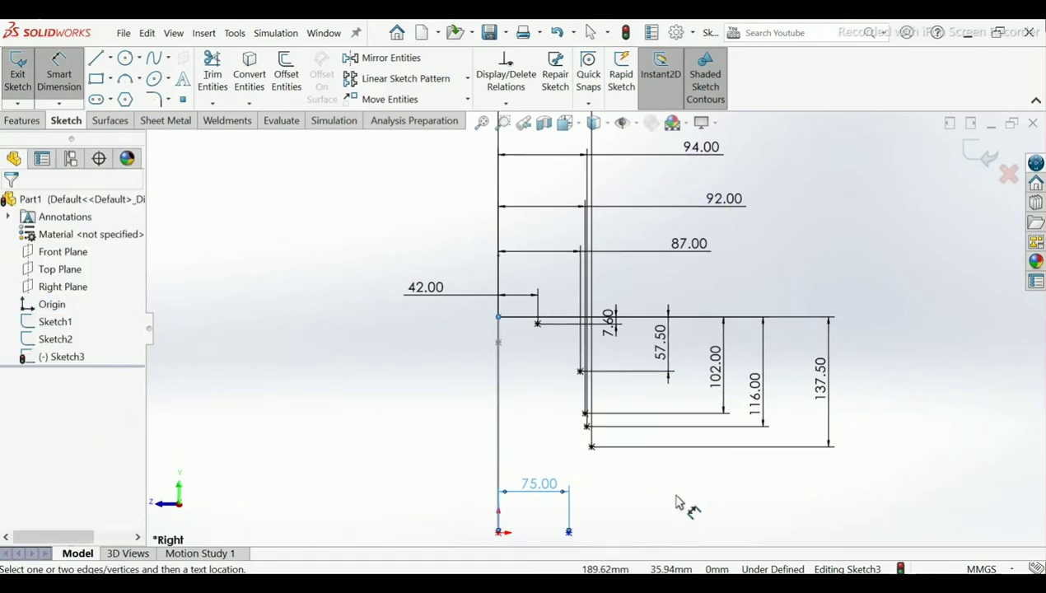
pyautogui.click(497, 317)
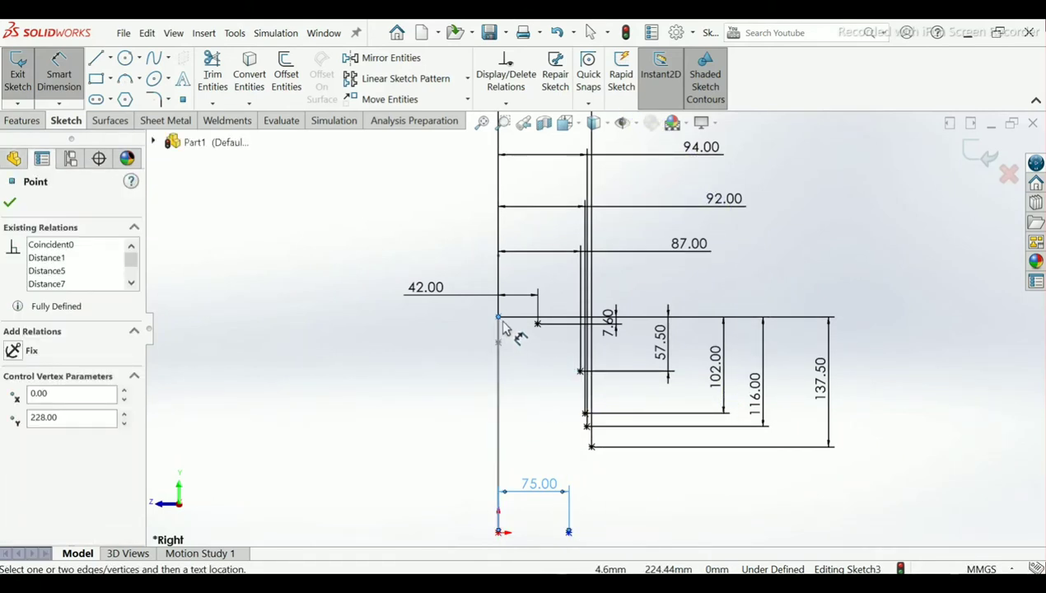
pyautogui.click(566, 502)
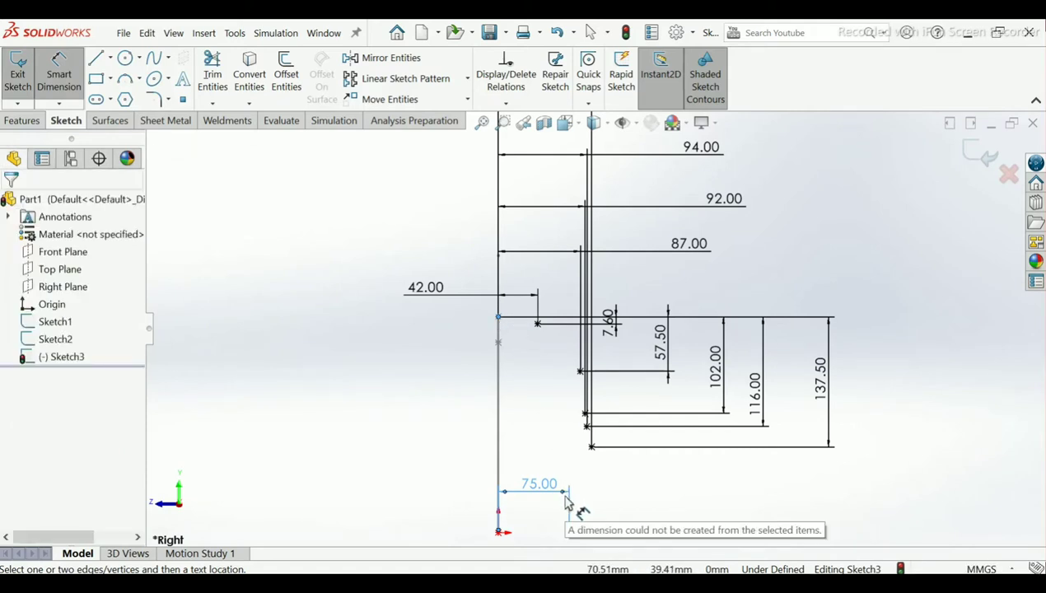
pyautogui.press('Escape')
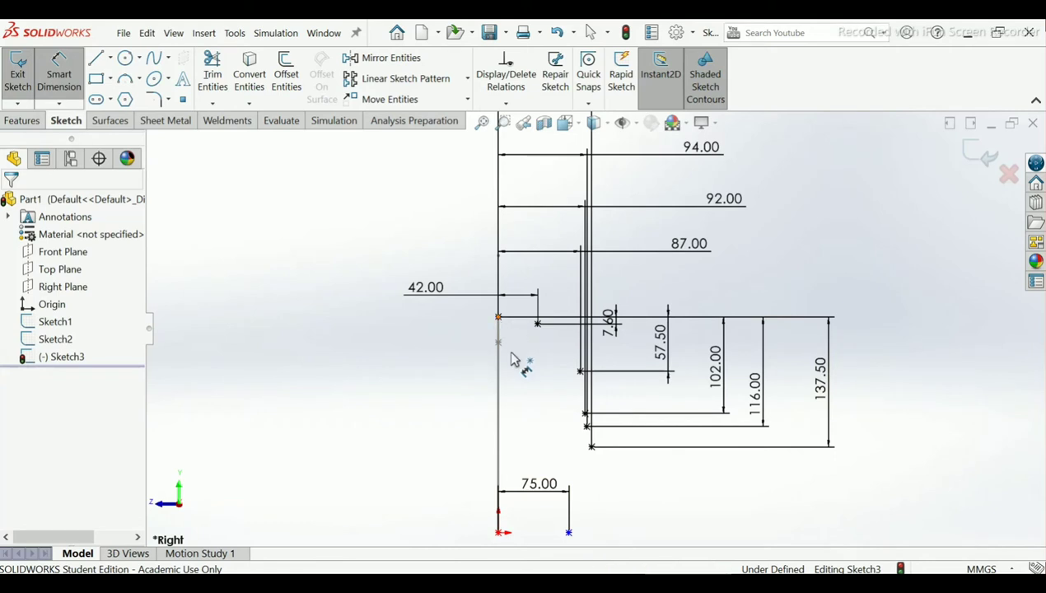
pyautogui.click(497, 316)
pyautogui.click(568, 531)
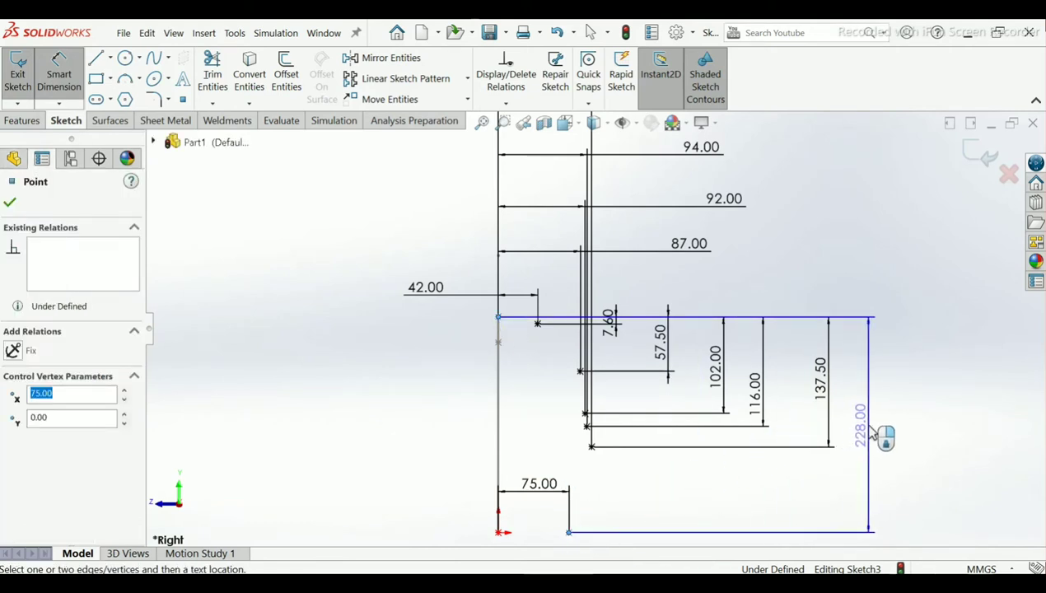
pyautogui.click(871, 429)
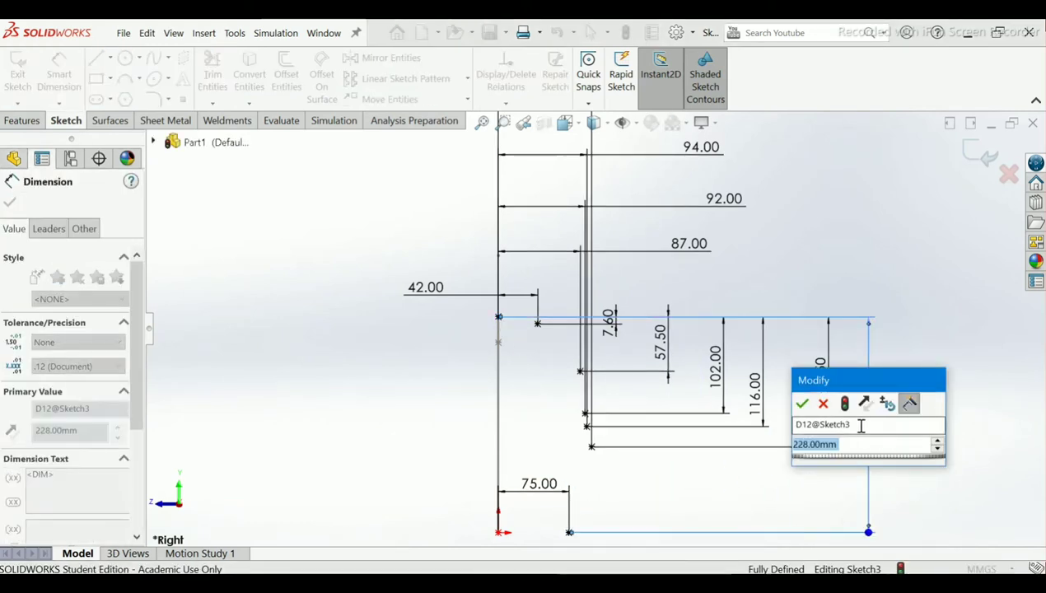
pyautogui.click(802, 404)
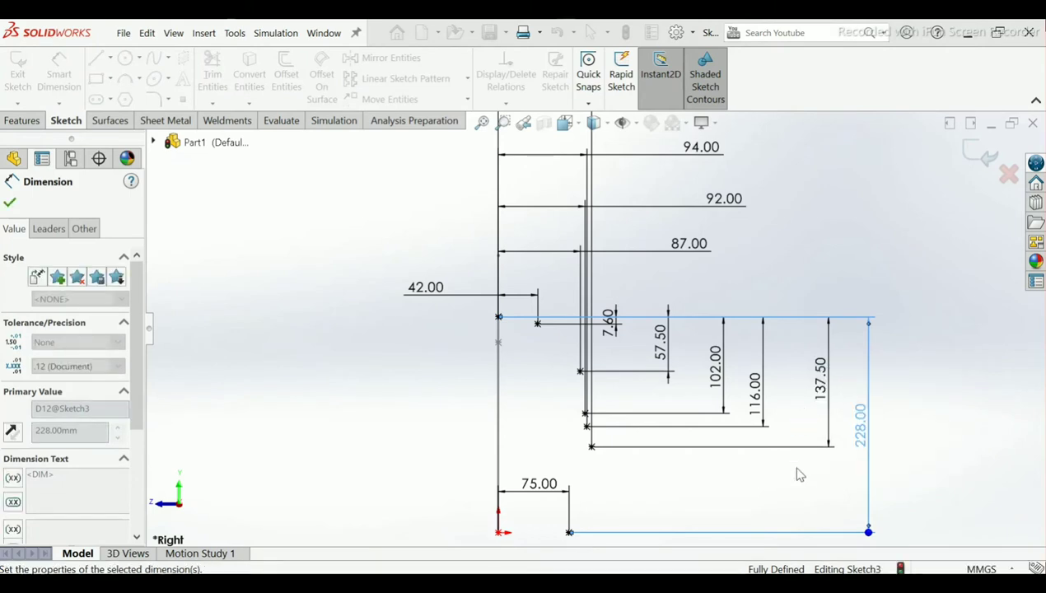
# Step: Reposition the 7.60 and 116.00 dimension labels, then exit Sketch3
pyautogui.click(9, 200)
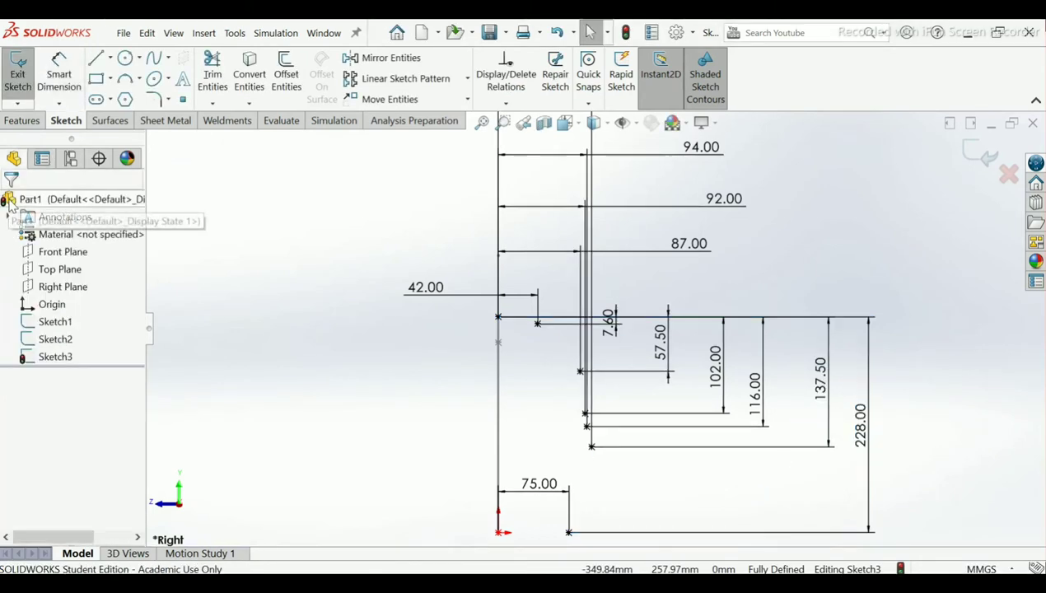
pyautogui.scroll(1, 794, 338)
pyautogui.scroll(1, 741, 346)
pyautogui.scroll(1, 659, 358)
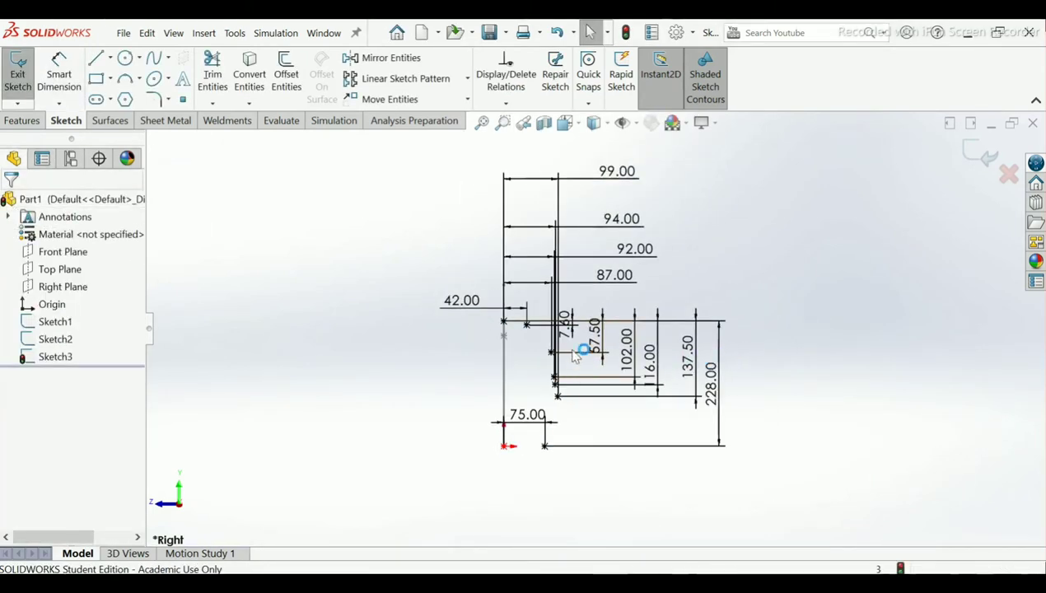
pyautogui.moveTo(565, 321); pyautogui.dragTo(581, 314)
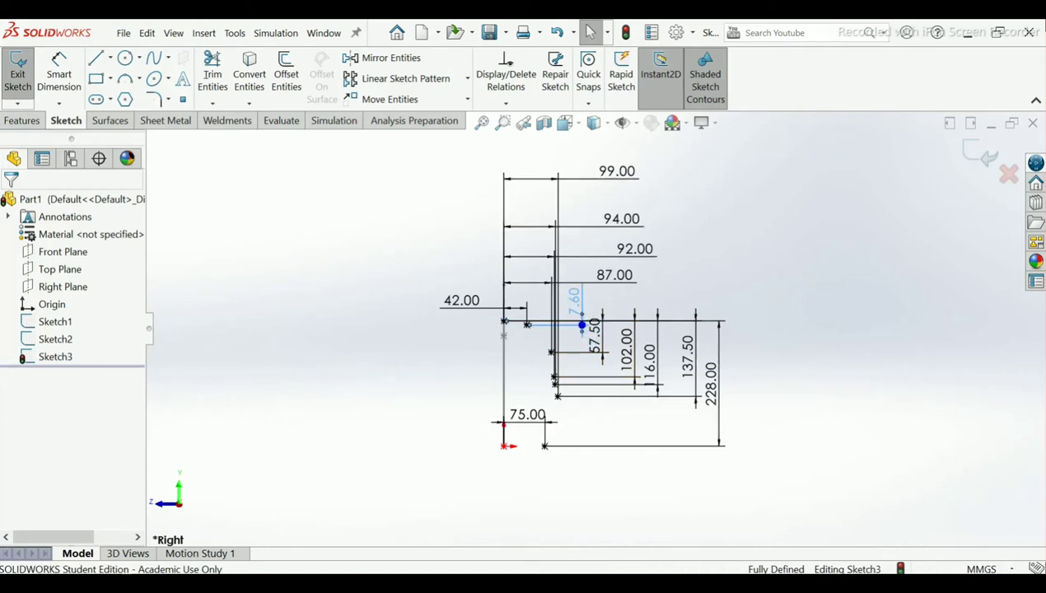
pyautogui.click(778, 328)
pyautogui.moveTo(653, 368); pyautogui.dragTo(650, 371)
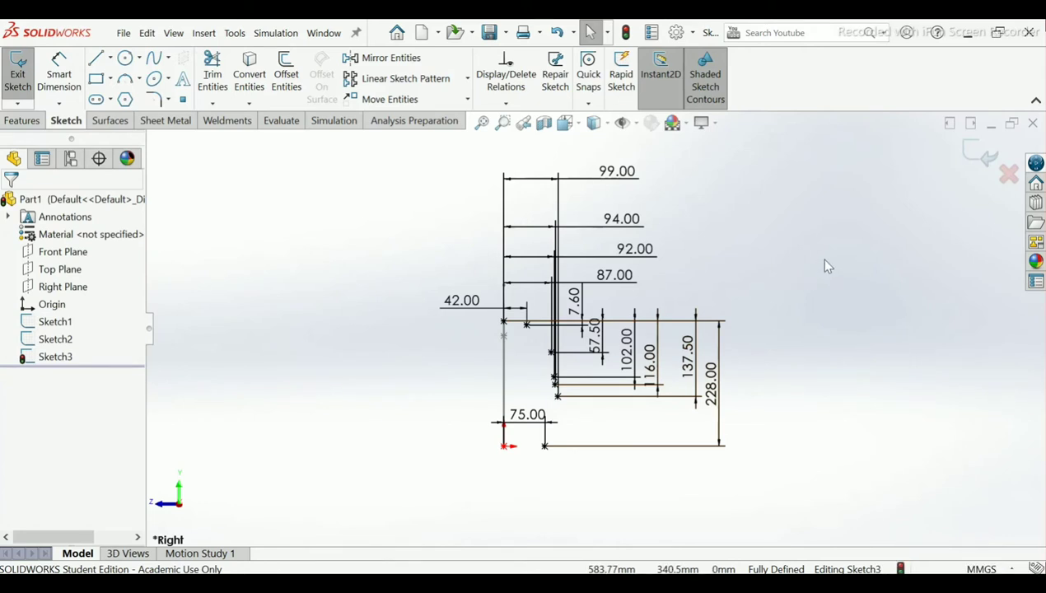
pyautogui.click(986, 154)
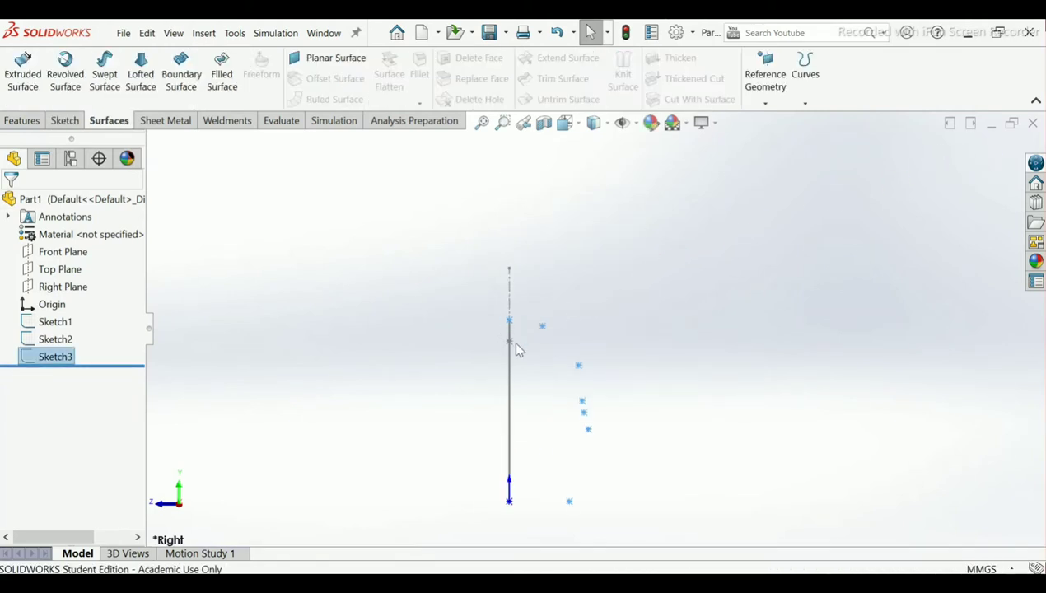
# Step: Reopen Sketch3 for editing from the feature tree
pyautogui.scroll(-2, 531, 375)
pyautogui.click(339, 388)
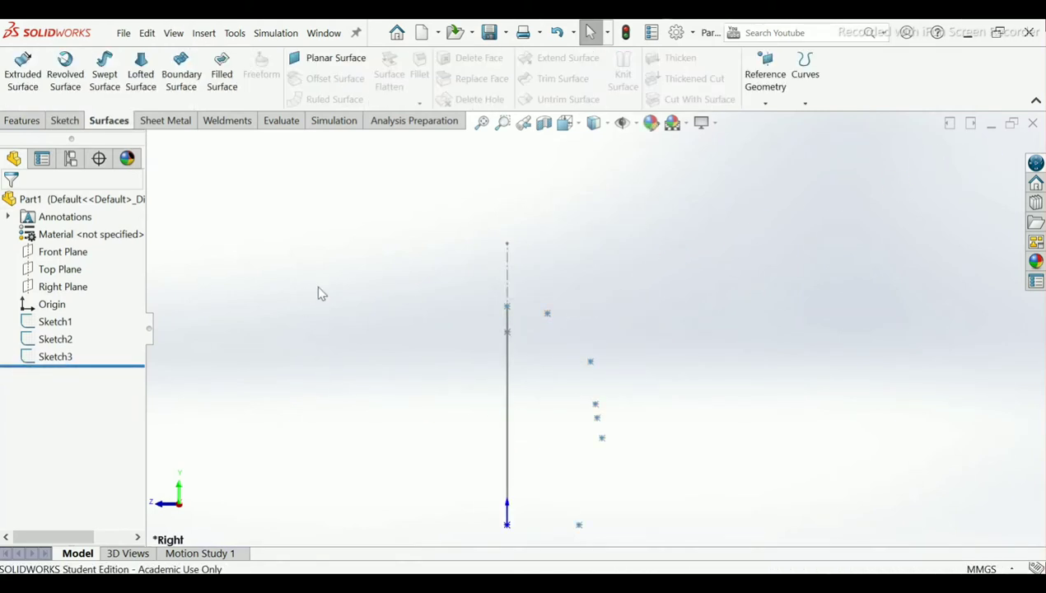
pyautogui.click(65, 122)
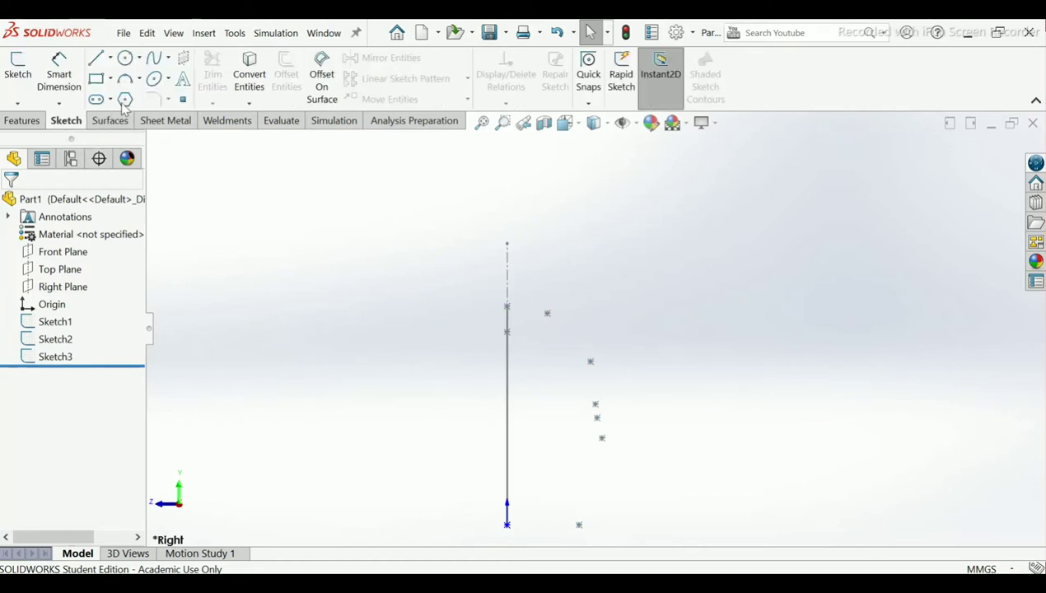
pyautogui.click(153, 58)
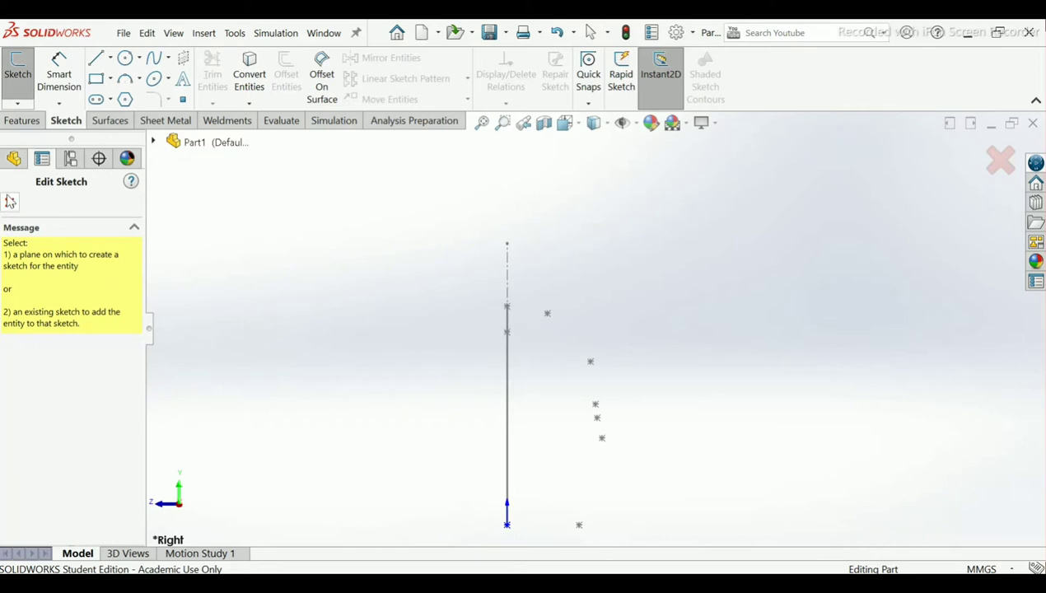
pyautogui.click(10, 201)
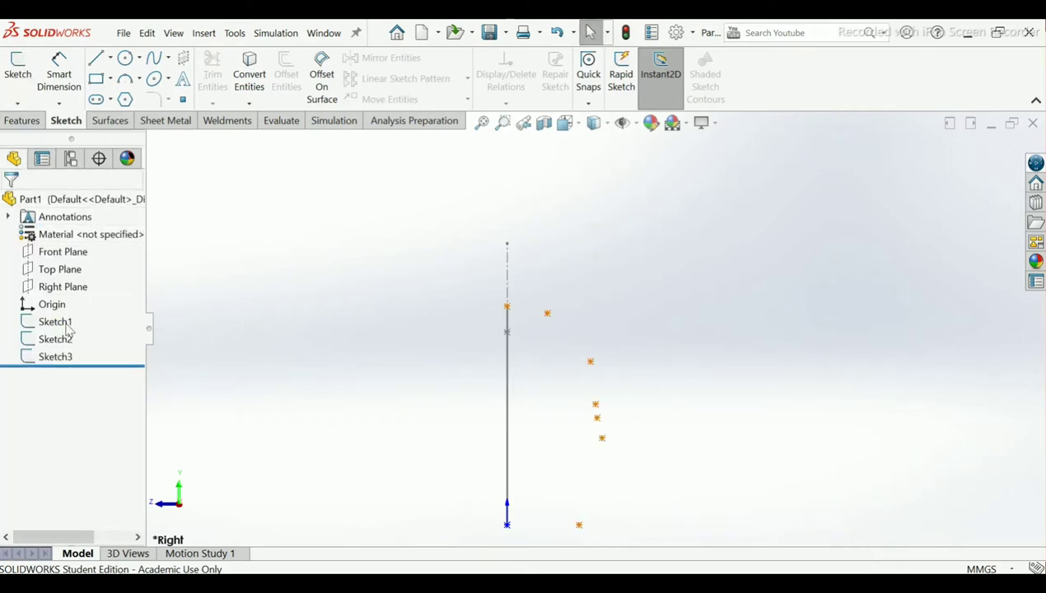
pyautogui.click(56, 359)
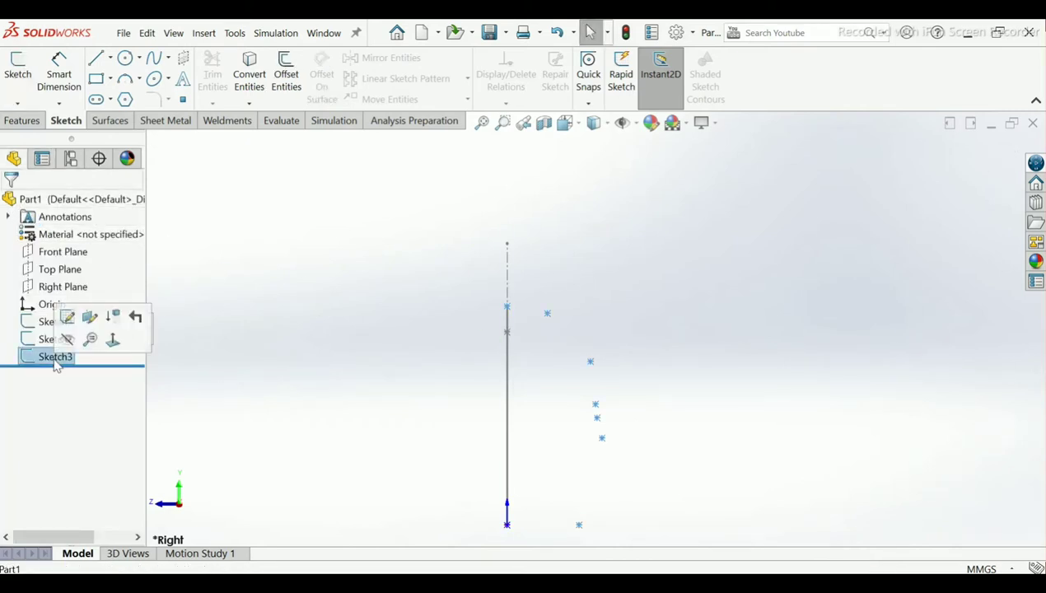
pyautogui.click(66, 314)
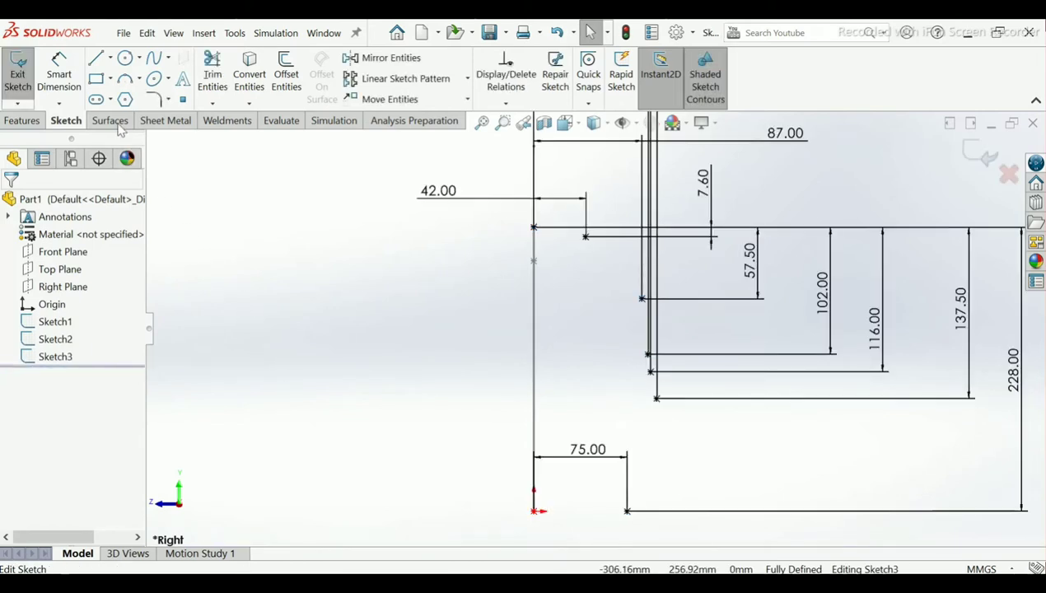
# Step: Draw a spline from the vertical line's top through the 57.50, 102 and 116 guide-line endpoints
pyautogui.click(155, 59)
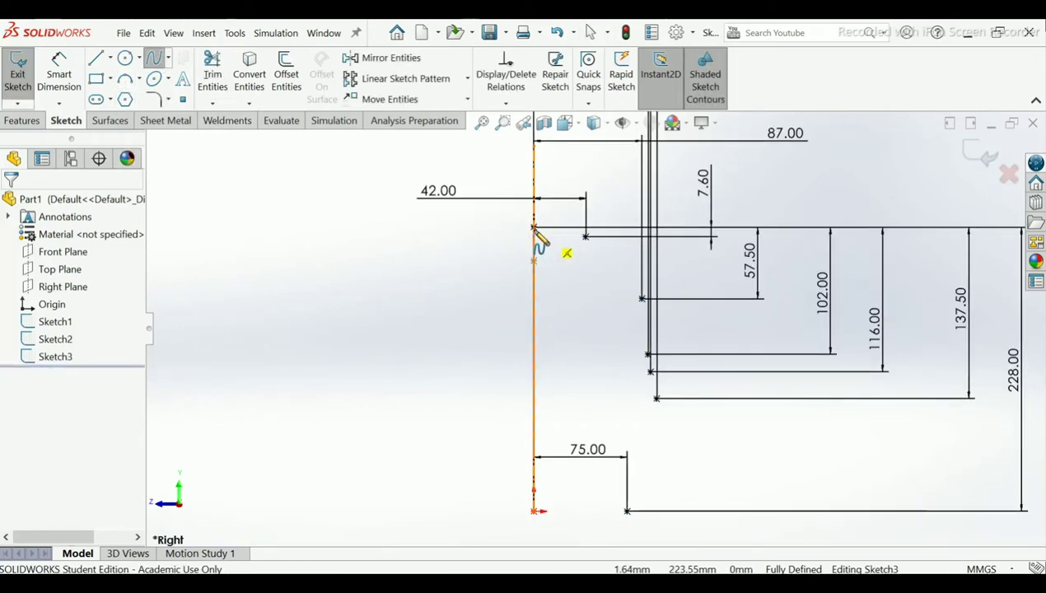
pyautogui.click(585, 238)
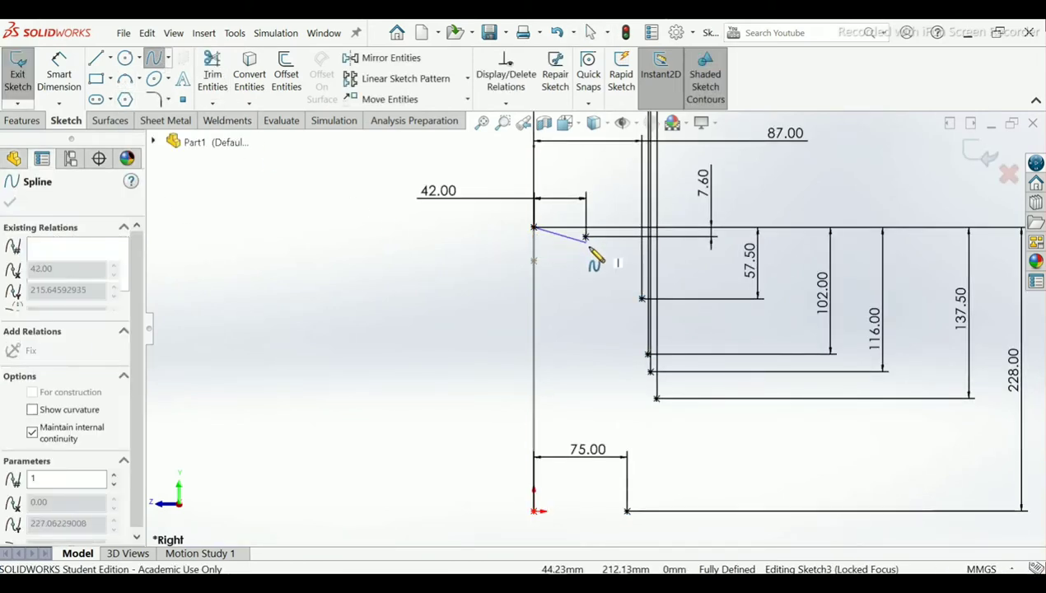
pyautogui.click(643, 298)
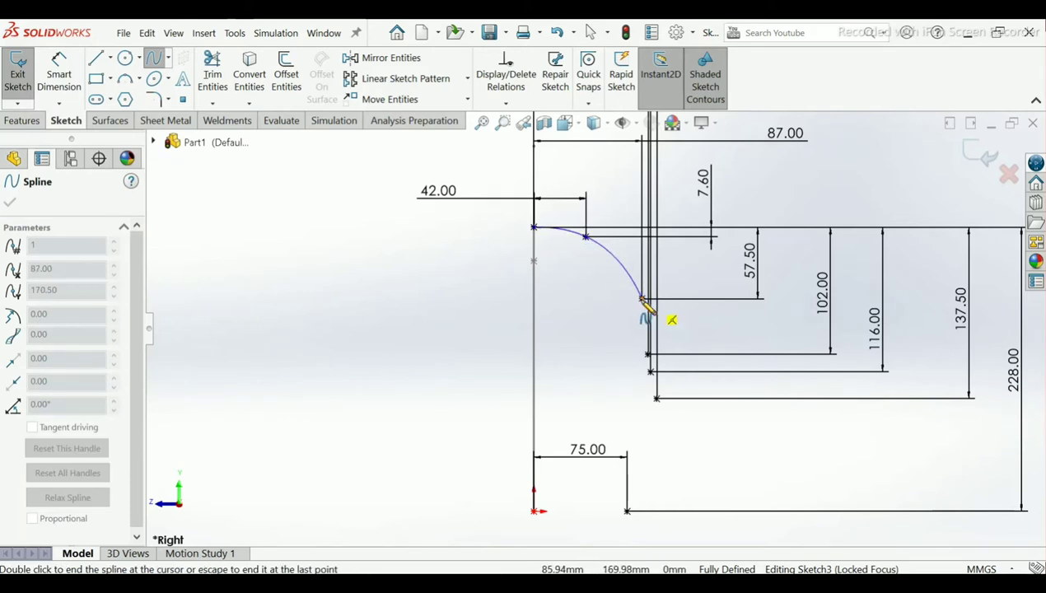
pyautogui.click(648, 355)
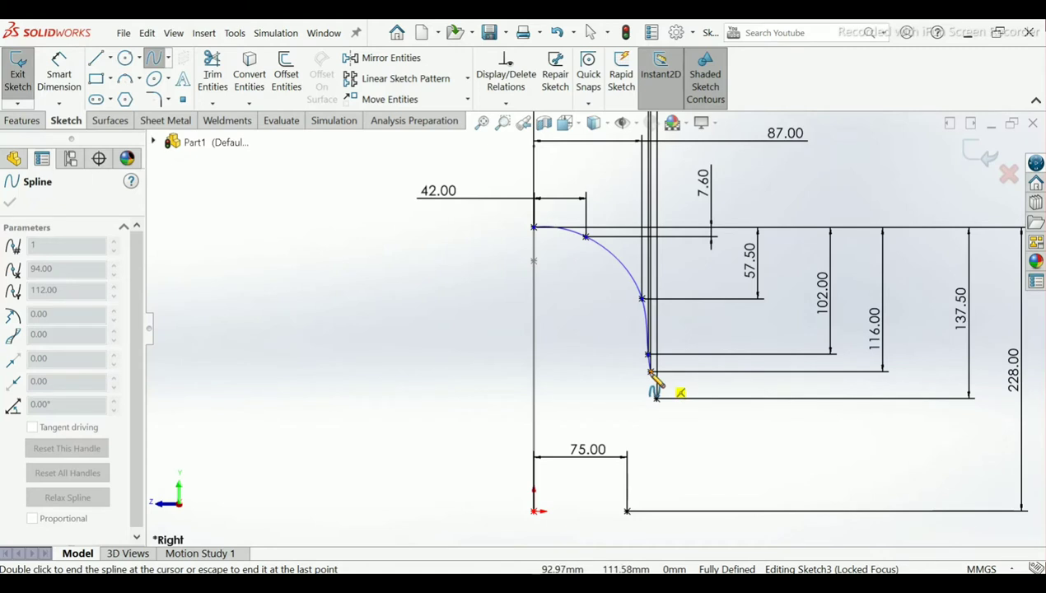
pyautogui.click(651, 372)
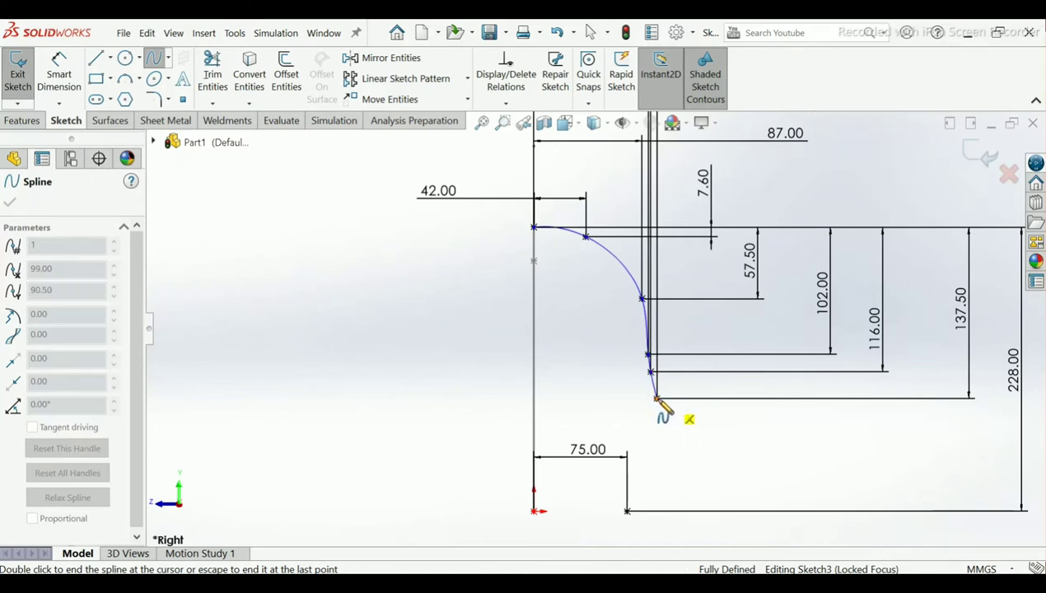
pyautogui.rightClick(657, 398)
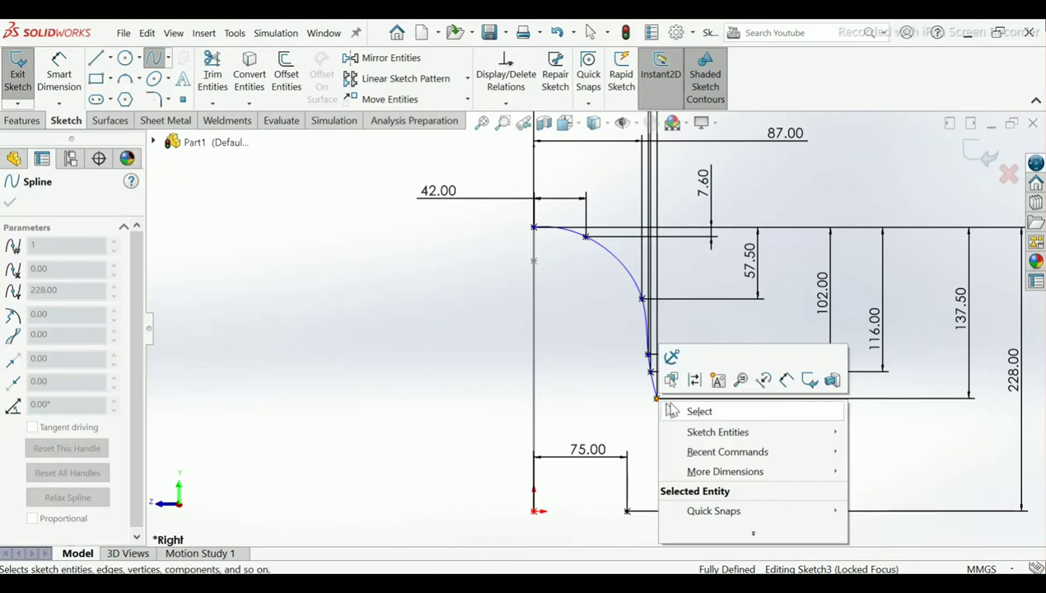
pyautogui.click(672, 412)
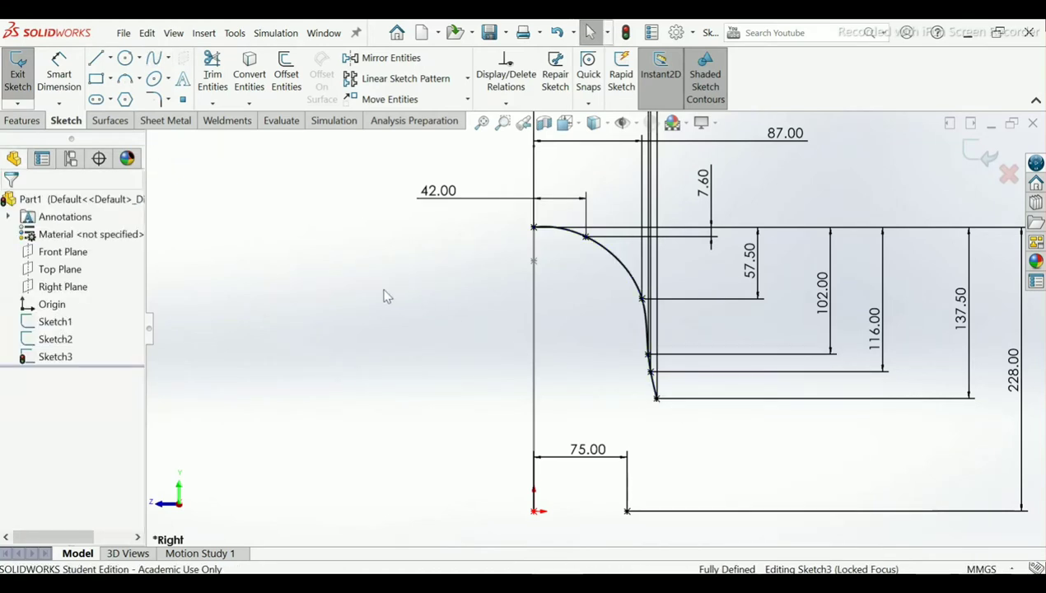
# Step: Draw a three-point arc from the spline's lower end to the bottom guide point
pyautogui.click(124, 80)
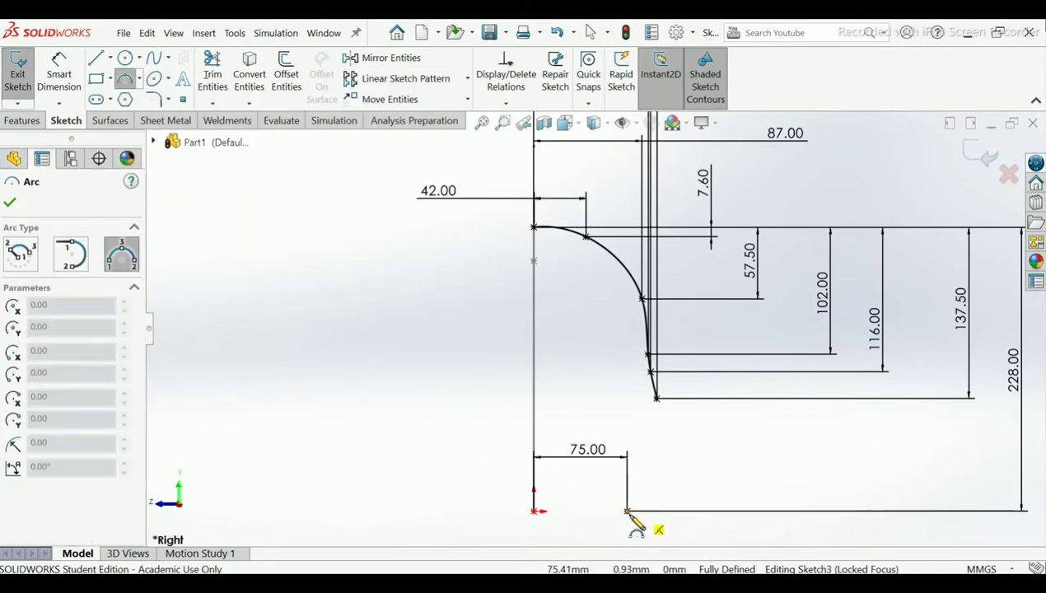
pyautogui.click(656, 398)
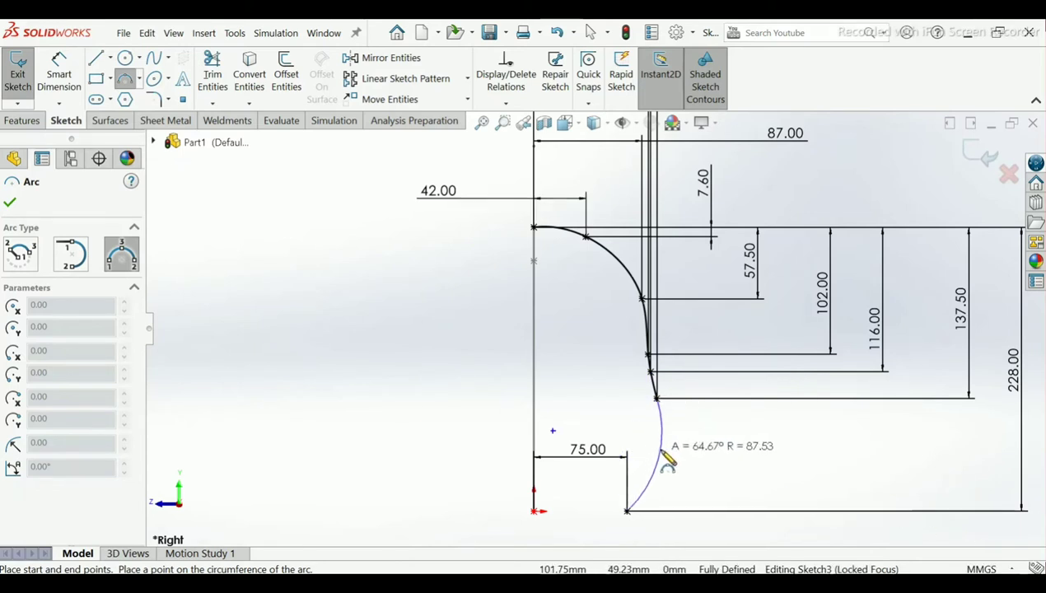
pyautogui.click(665, 459)
pyautogui.click(667, 457)
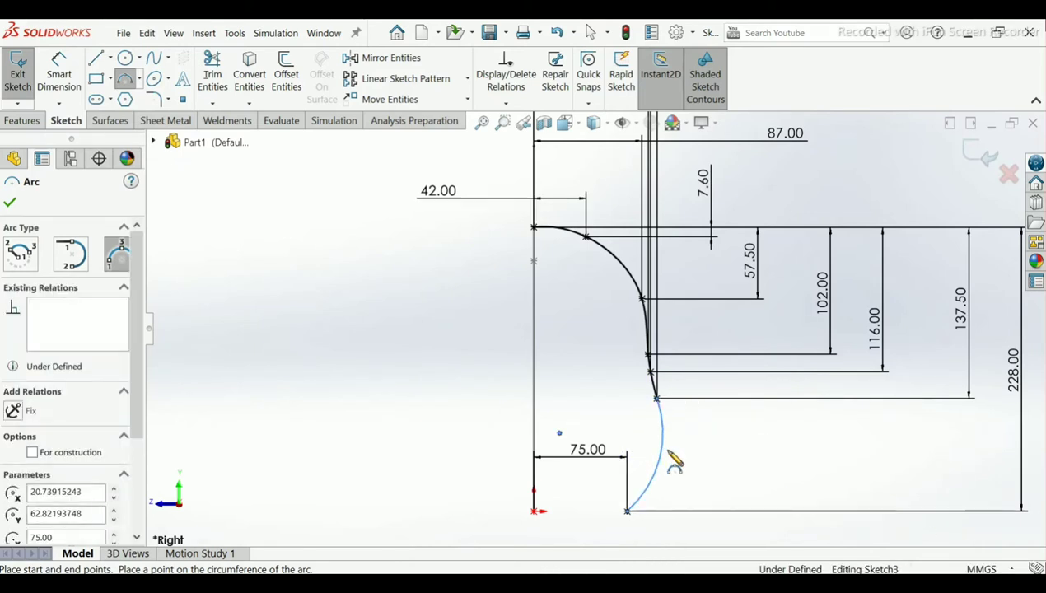
pyautogui.rightClick(671, 458)
pyautogui.click(693, 456)
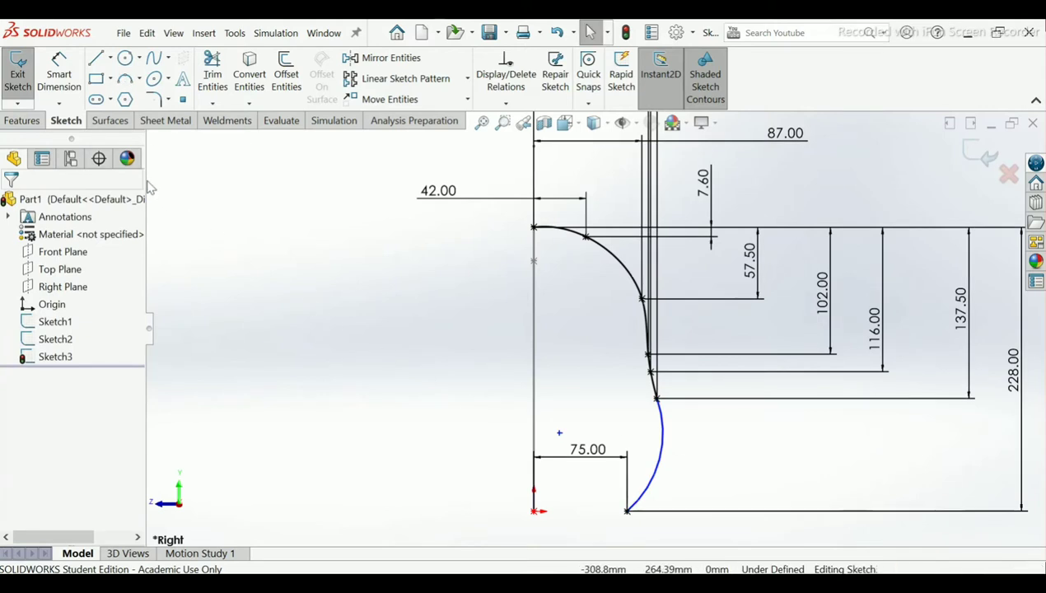
# Step: Give the arc a 150 mm radius and exit Sketch3
pyautogui.click(60, 74)
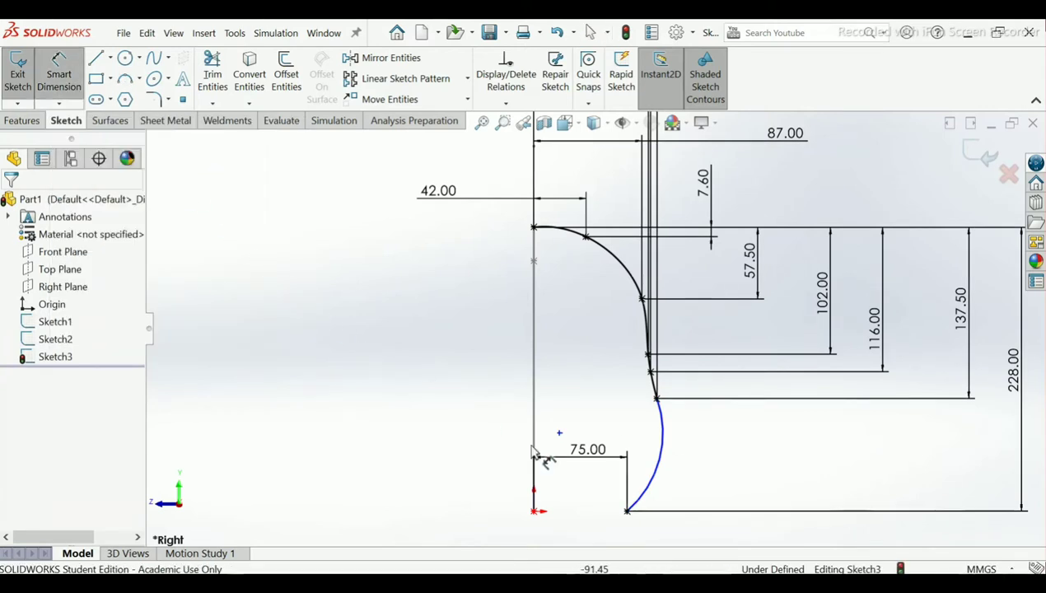
pyautogui.click(678, 479)
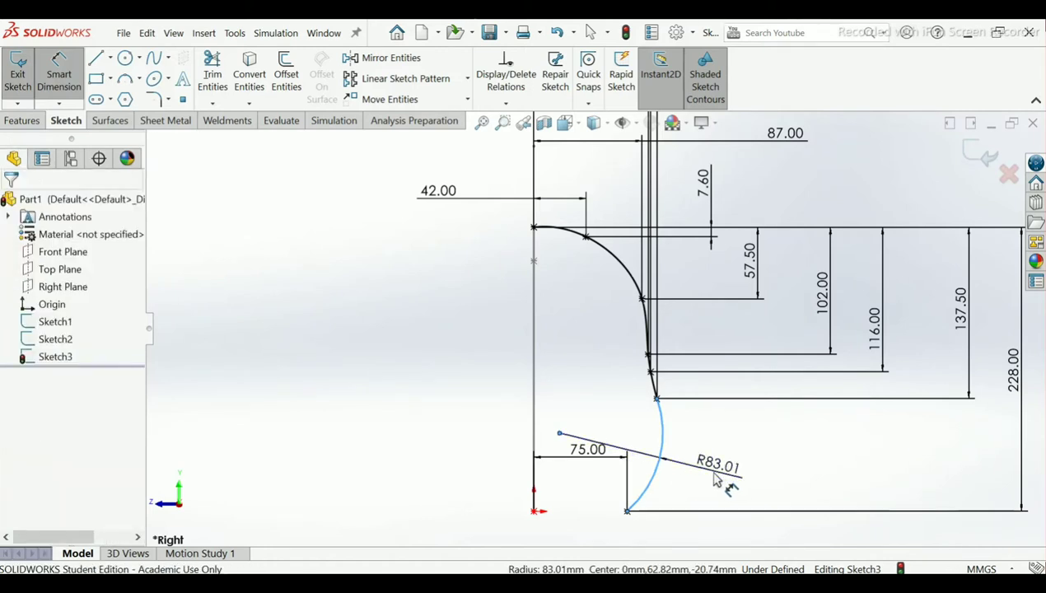
pyautogui.click(714, 482)
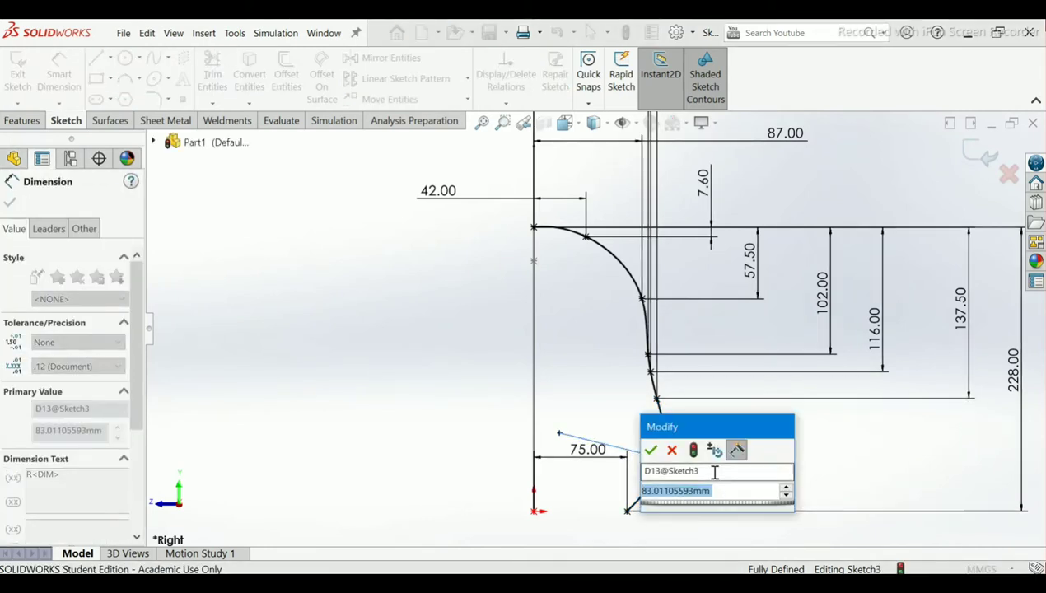
pyautogui.write('150')
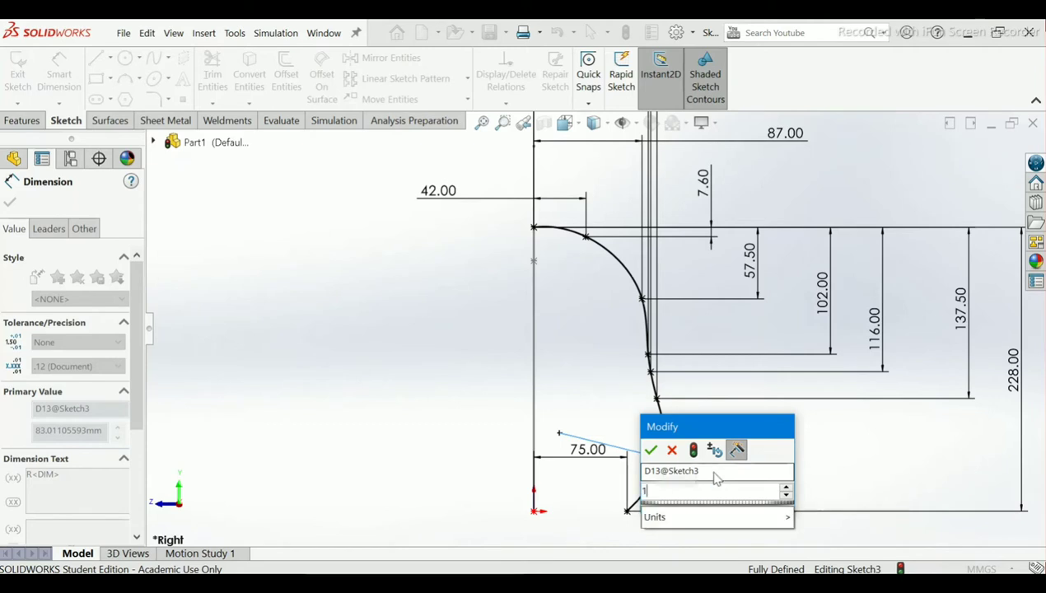
pyautogui.press('Return')
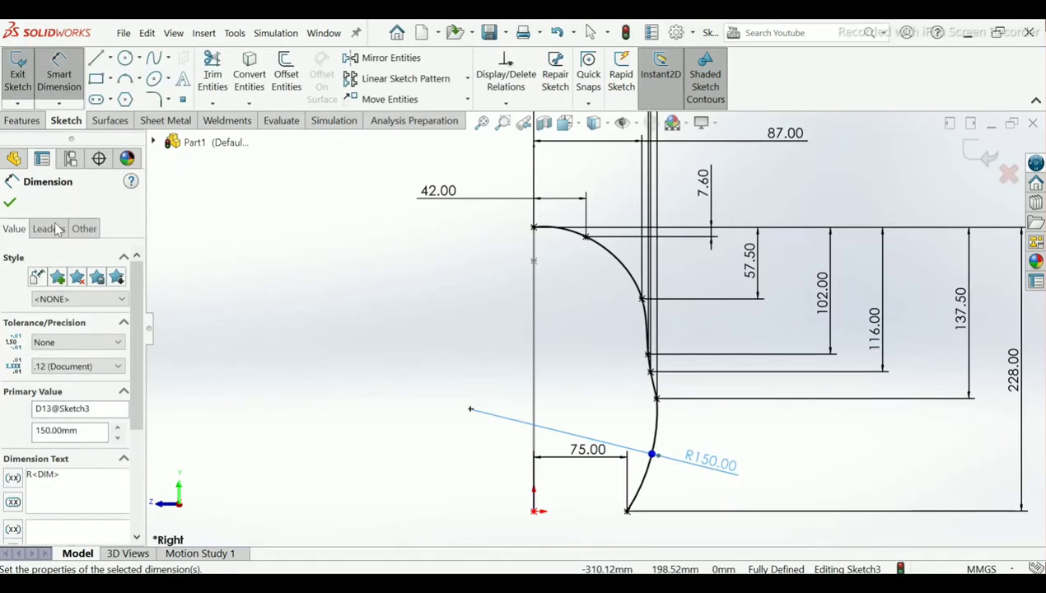
pyautogui.click(17, 206)
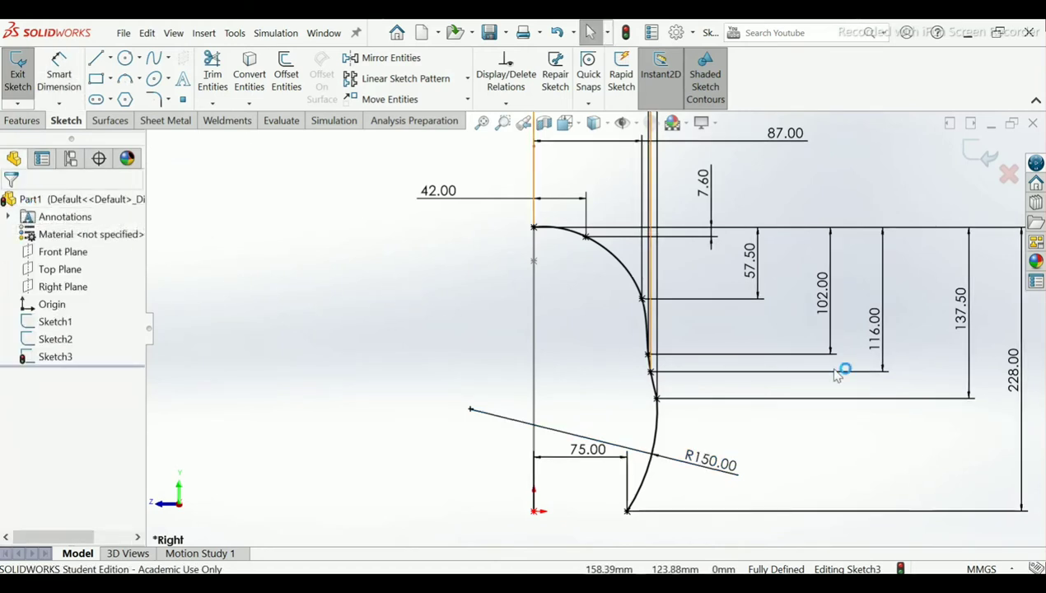
pyautogui.scroll(2, 858, 376)
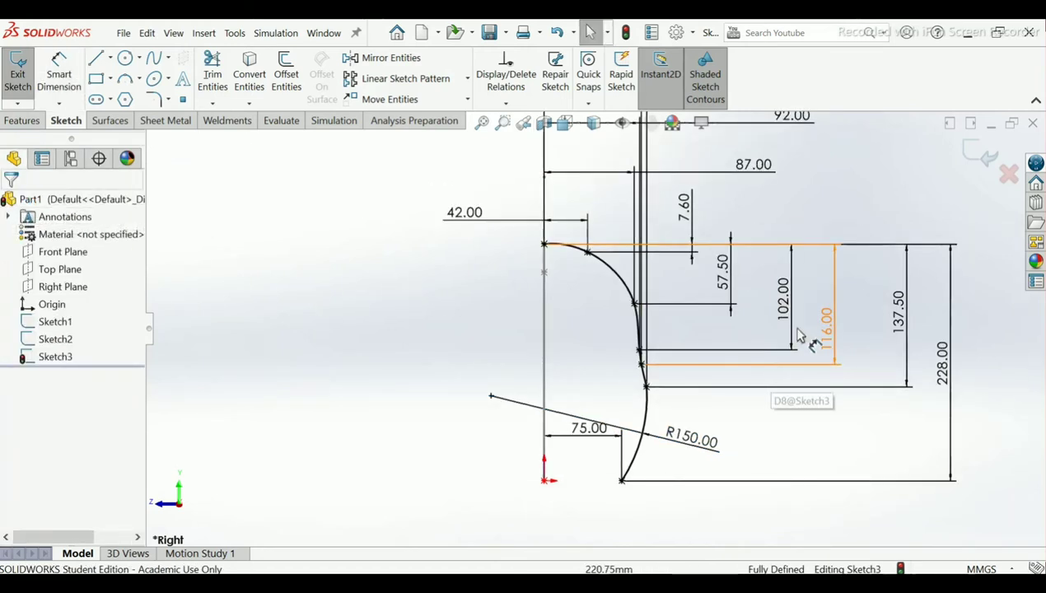
pyautogui.click(980, 156)
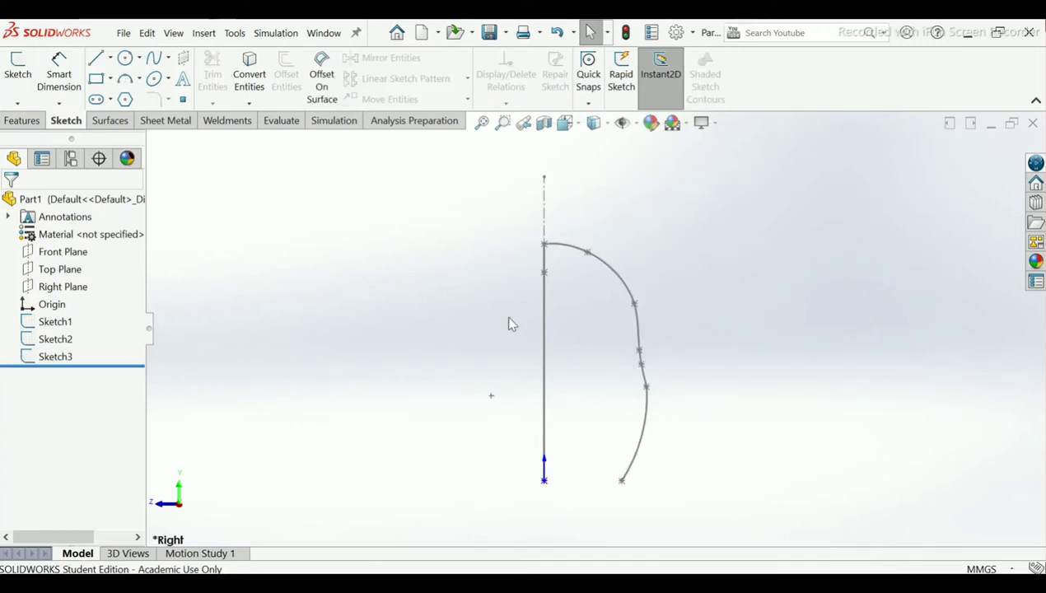
pyautogui.moveTo(461, 324); pyautogui.dragTo(576, 379, button='middle')
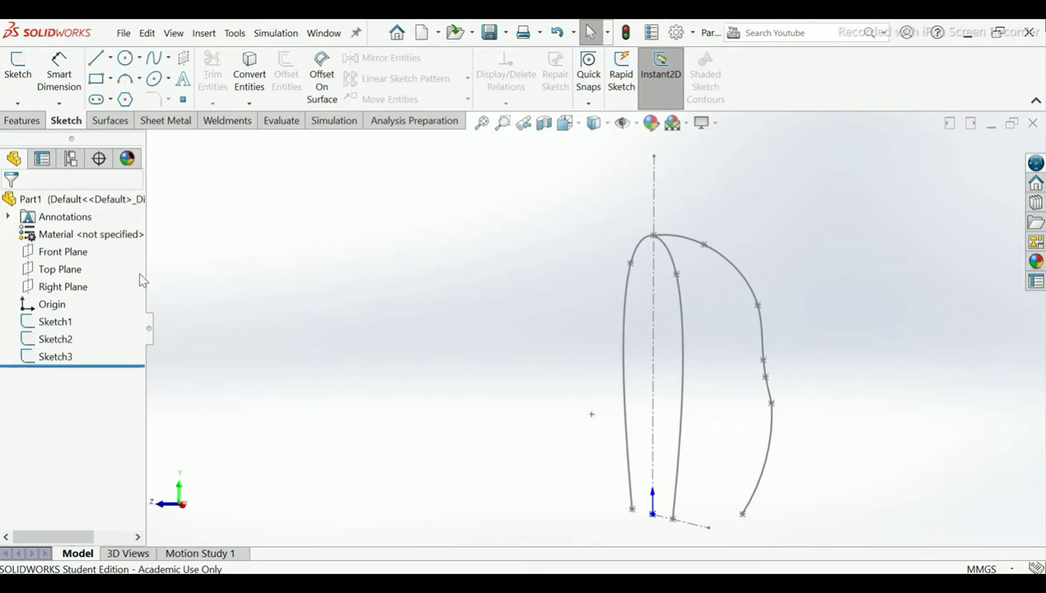
# Step: Sketch on the Right Plane and convert Sketch3's spline and arc into Sketch4
pyautogui.click(78, 288)
pyautogui.click(85, 271)
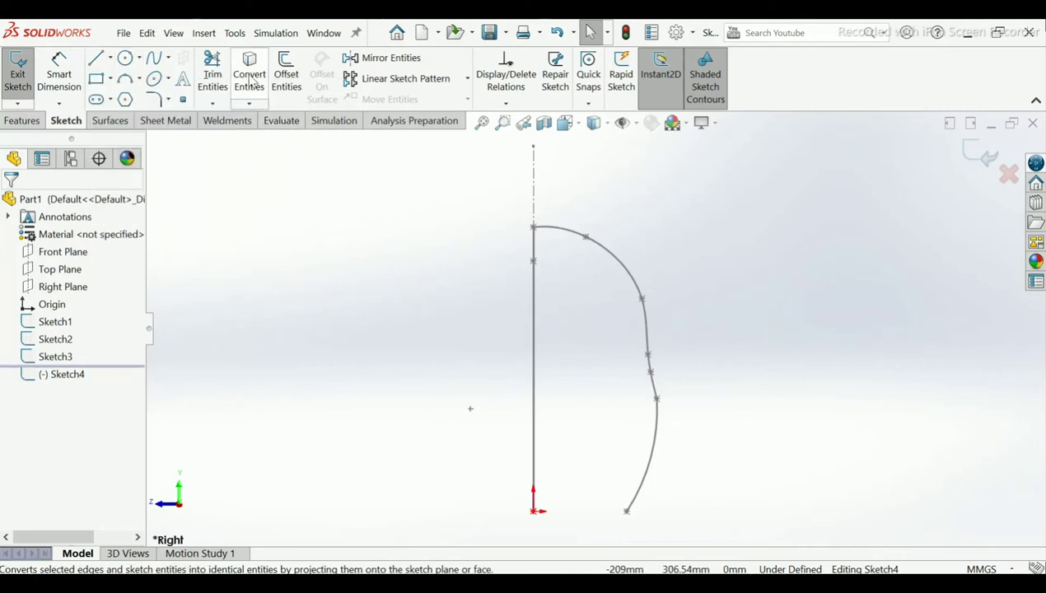
pyautogui.click(251, 82)
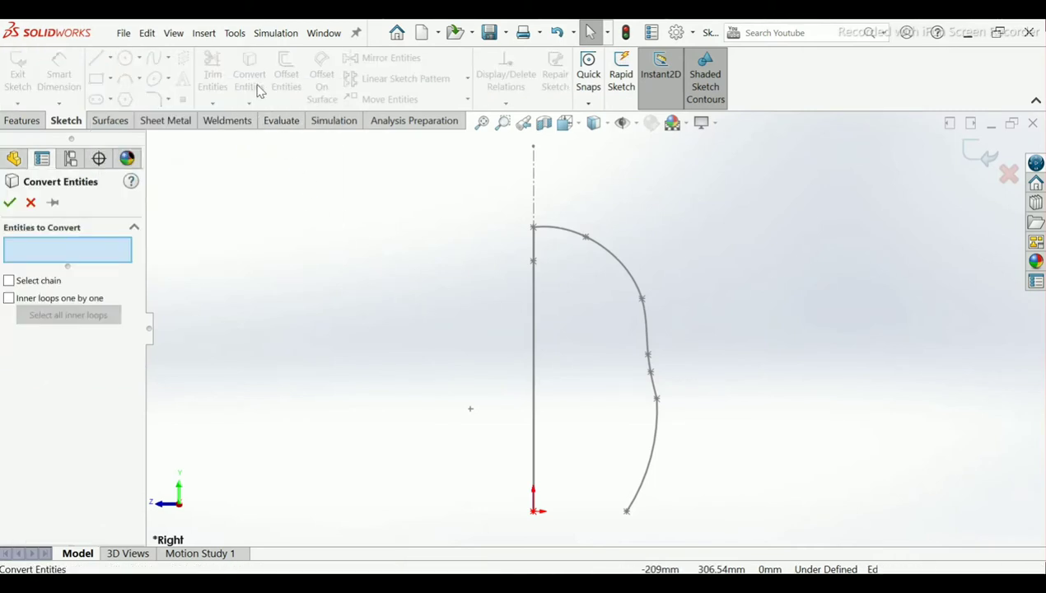
pyautogui.click(559, 236)
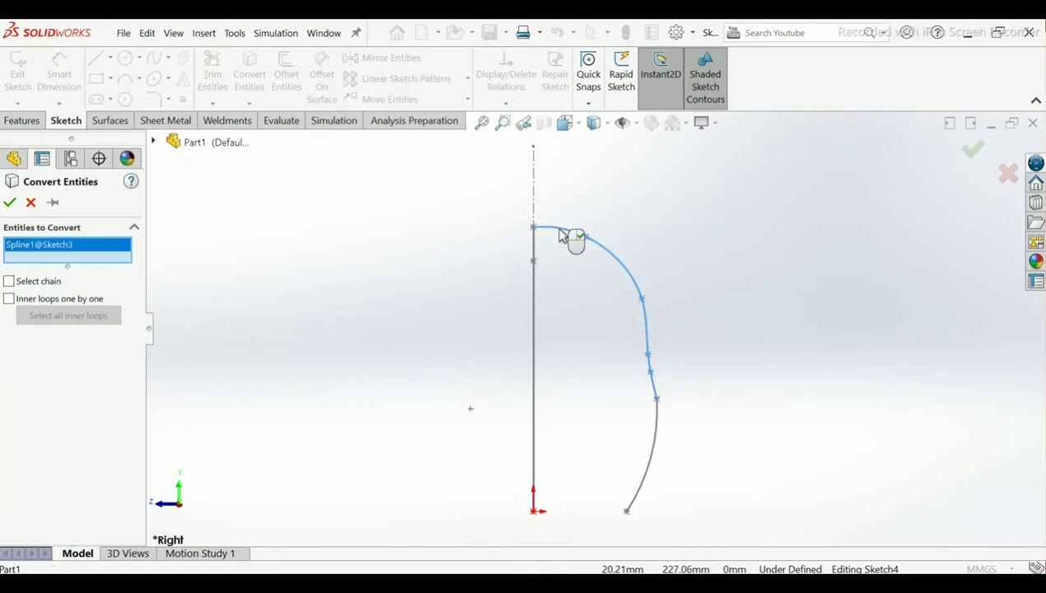
pyautogui.click(658, 442)
pyautogui.click(10, 203)
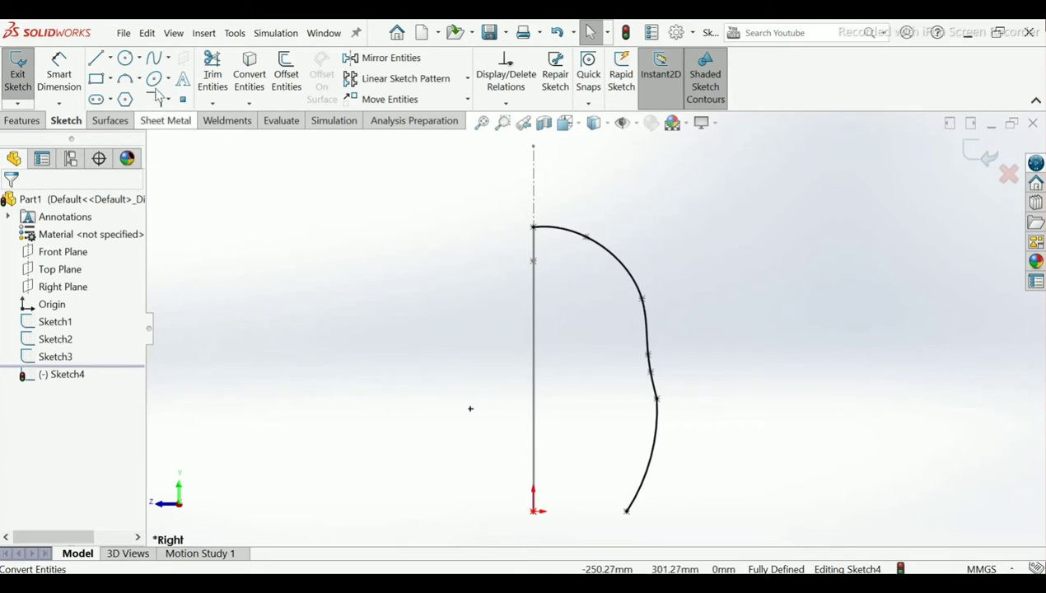
# Step: Draw a vertical construction centreline straight up from the origin
pyautogui.click(110, 59)
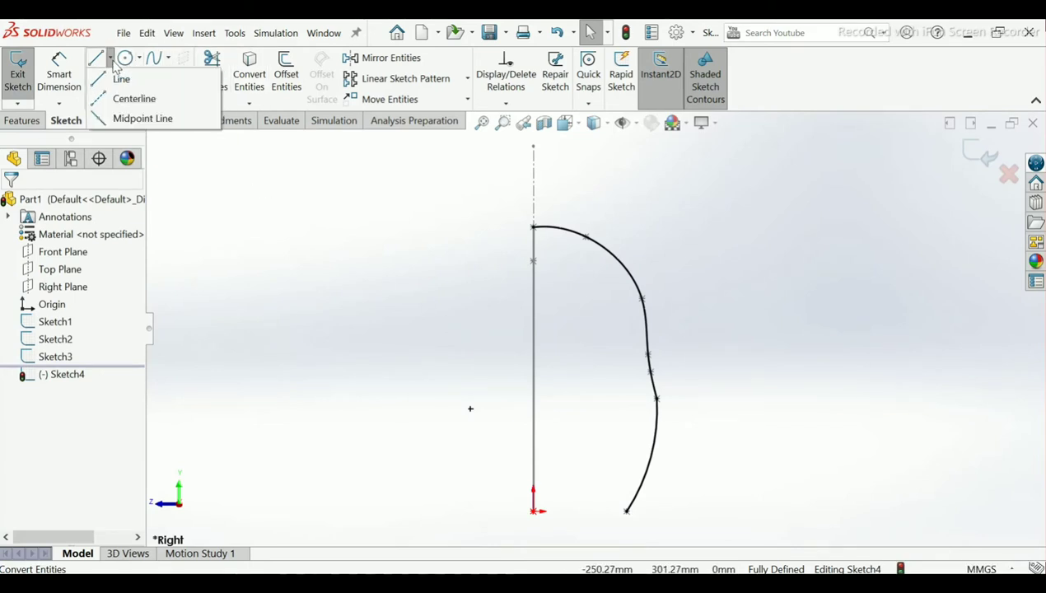
pyautogui.click(533, 510)
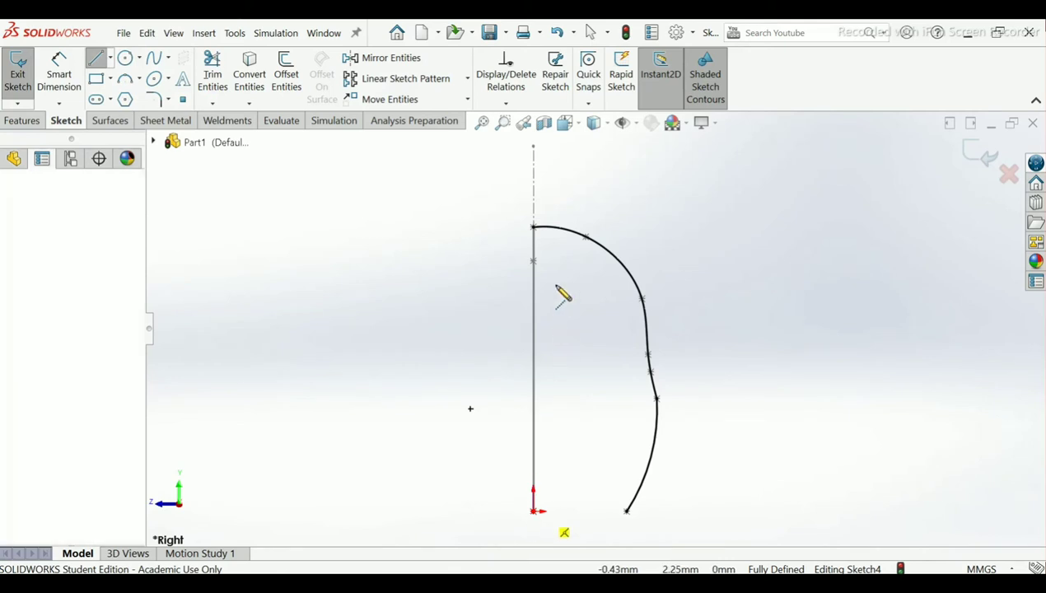
pyautogui.click(533, 176)
pyautogui.rightClick(542, 187)
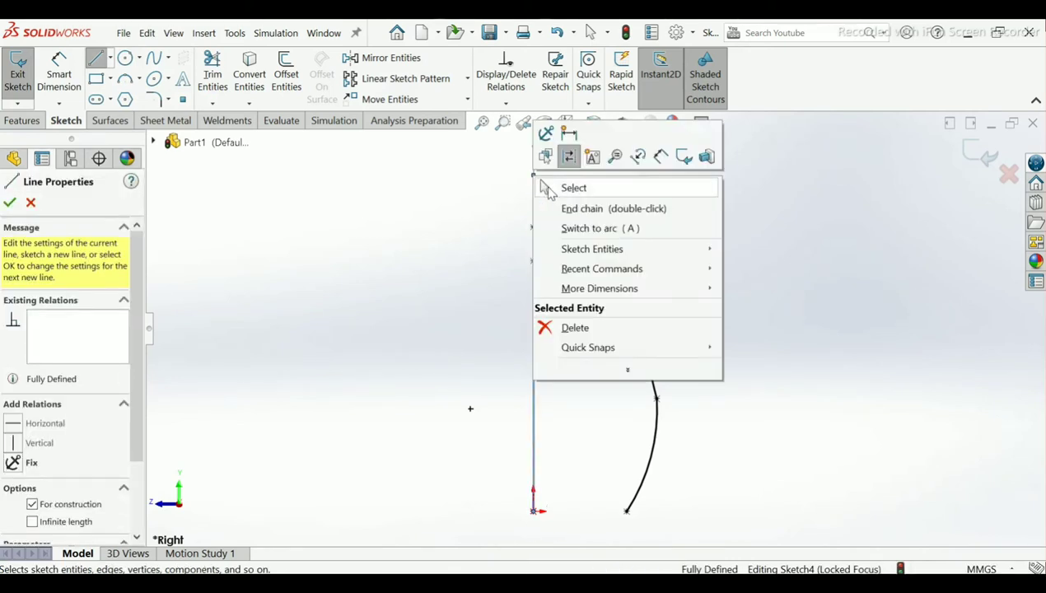
pyautogui.click(553, 188)
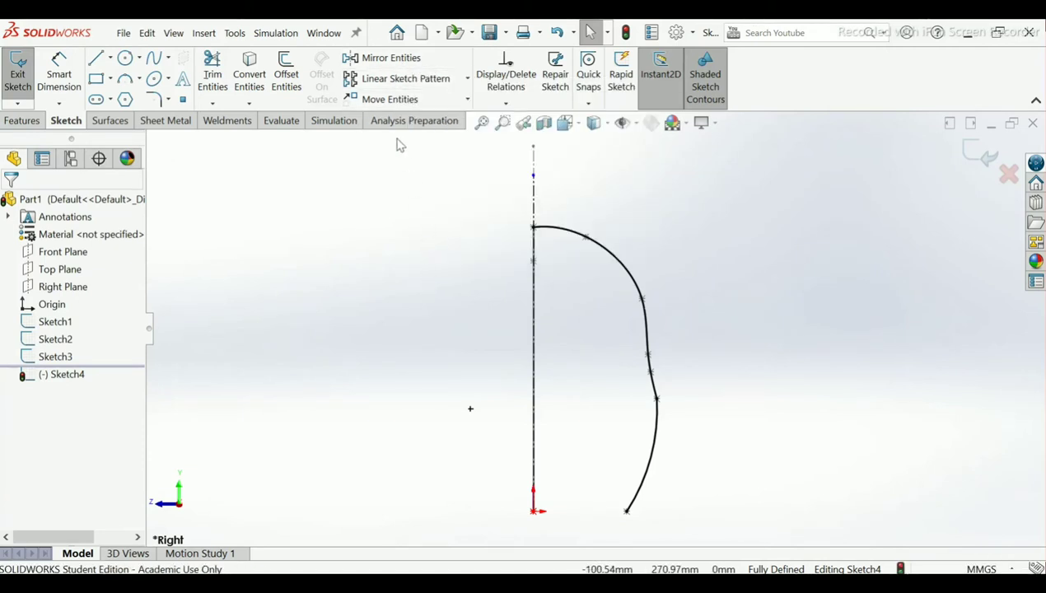
# Step: Mirror the spline and arc about the vertical centreline, keeping copies, to create the left half
pyautogui.click(386, 61)
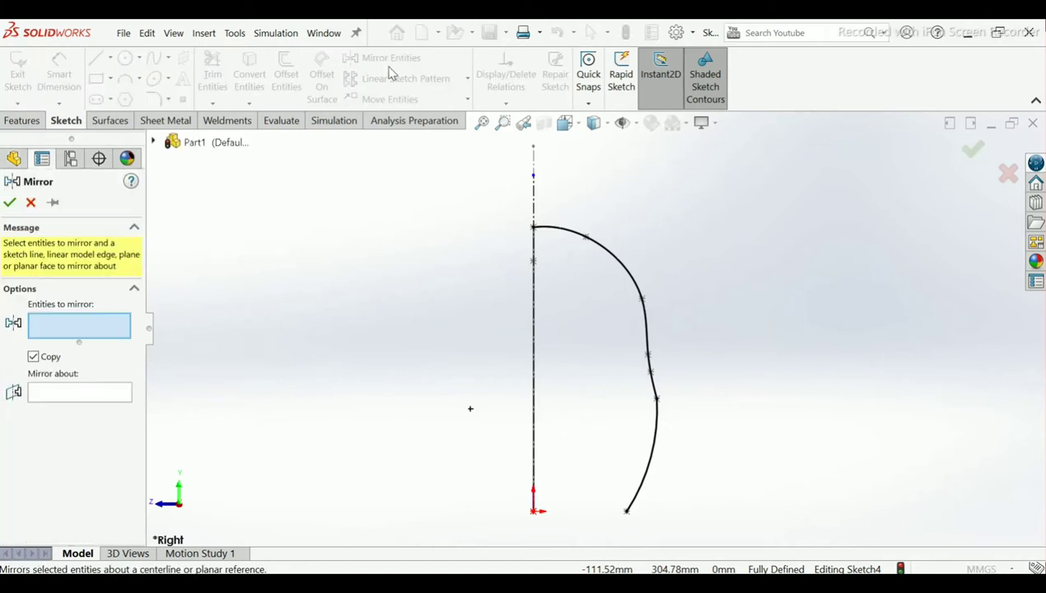
pyautogui.click(570, 237)
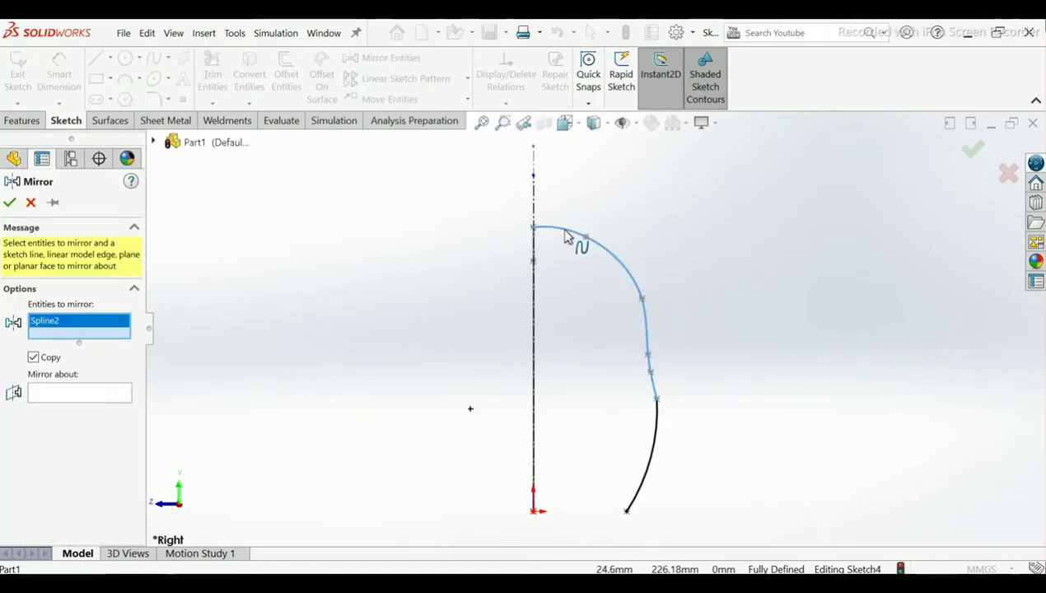
pyautogui.click(658, 446)
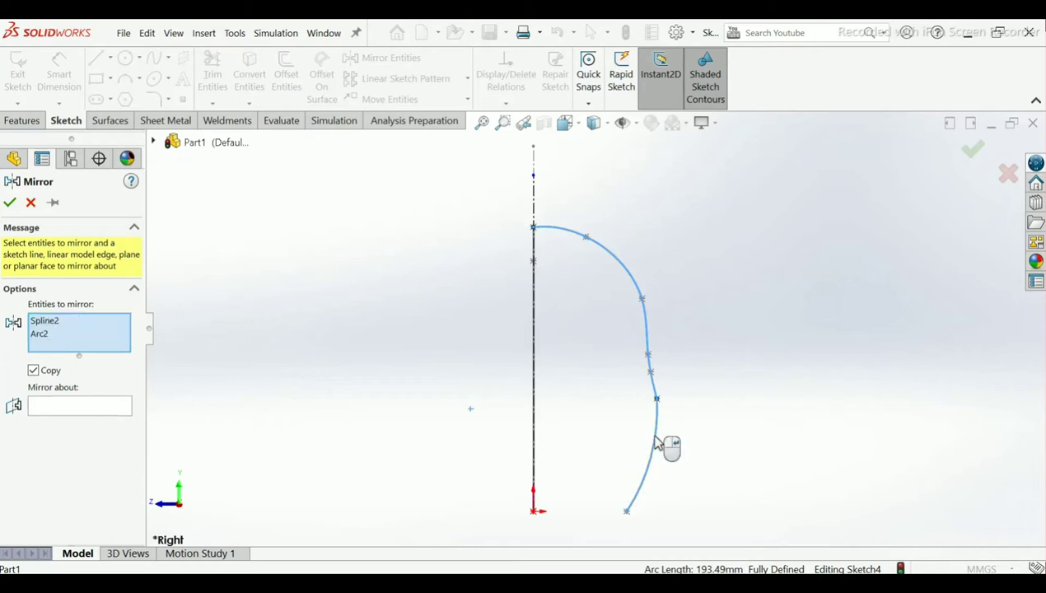
pyautogui.click(93, 407)
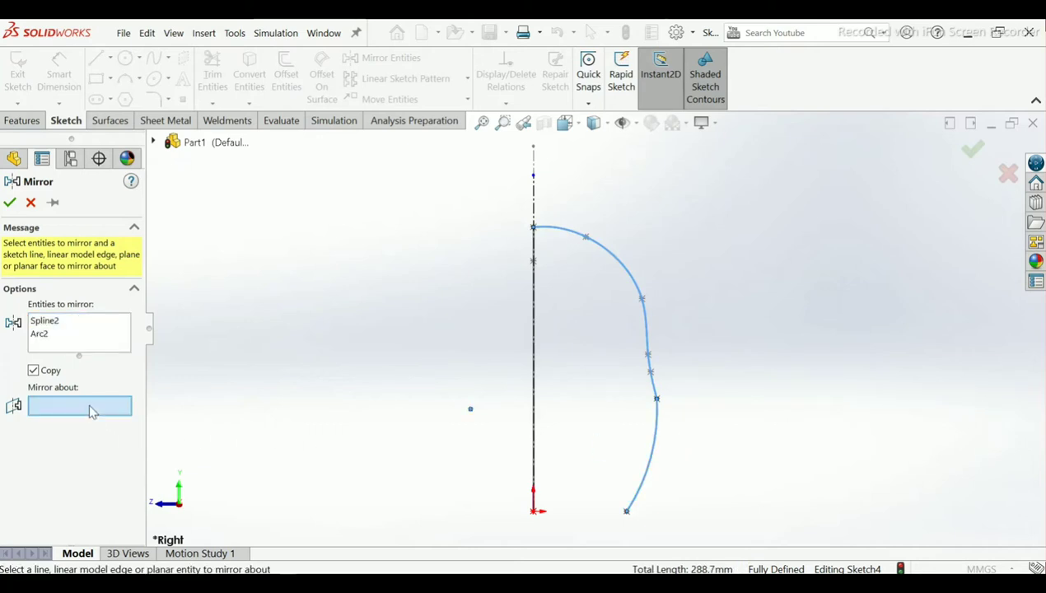
pyautogui.click(536, 203)
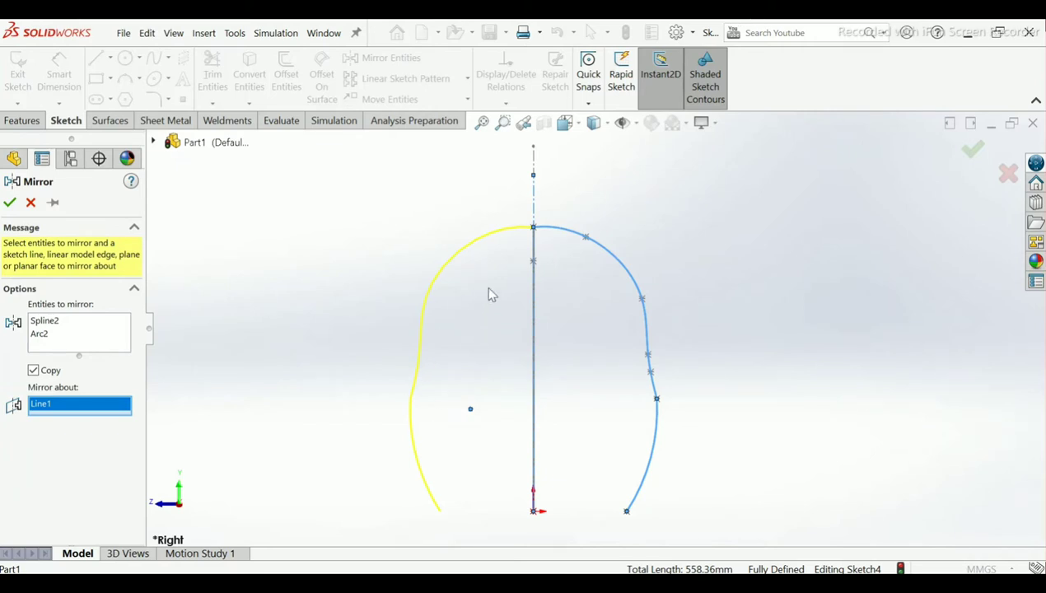
pyautogui.click(9, 202)
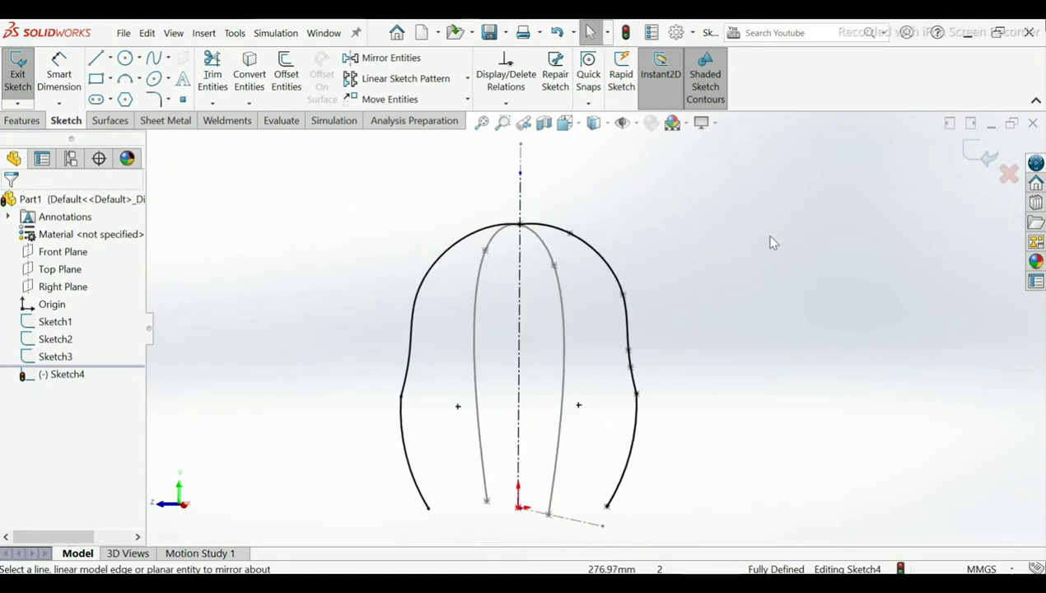
# Step: Convert the right-hand spline and lower-right arc to construction geometry
pyautogui.click(606, 268)
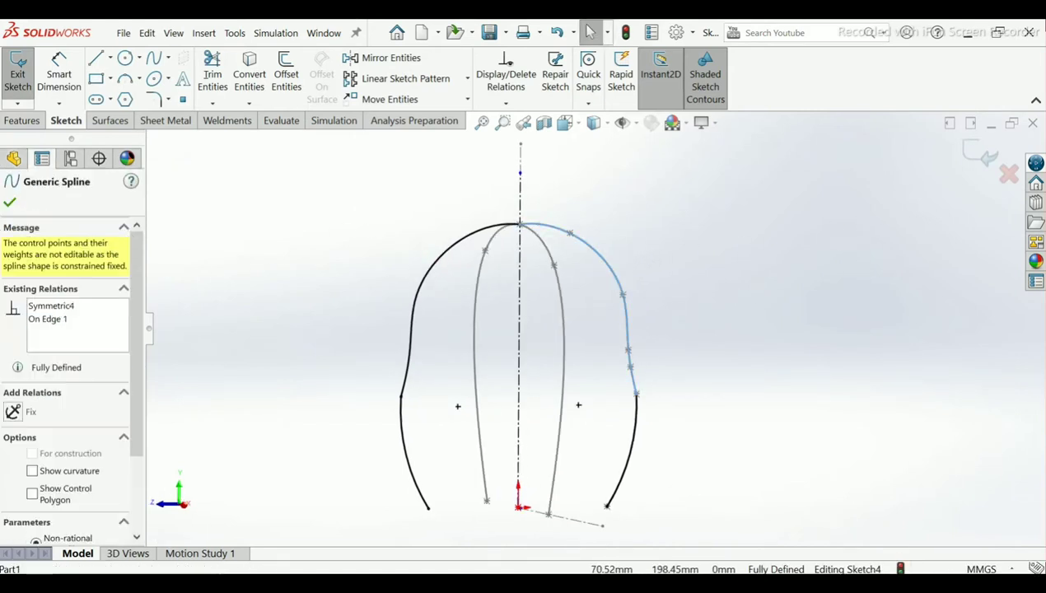
pyautogui.click(32, 454)
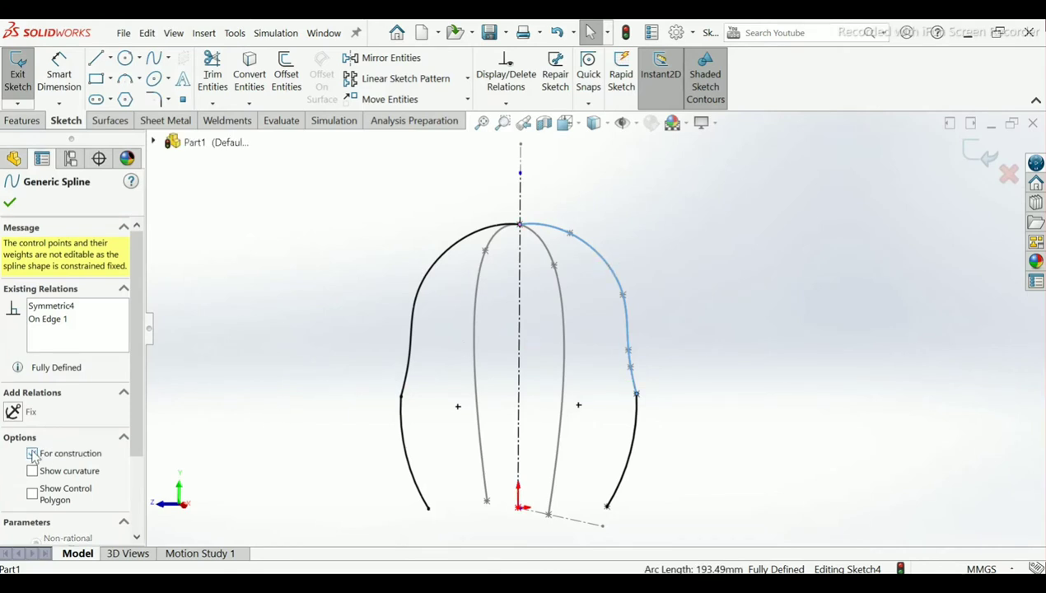
pyautogui.click(634, 465)
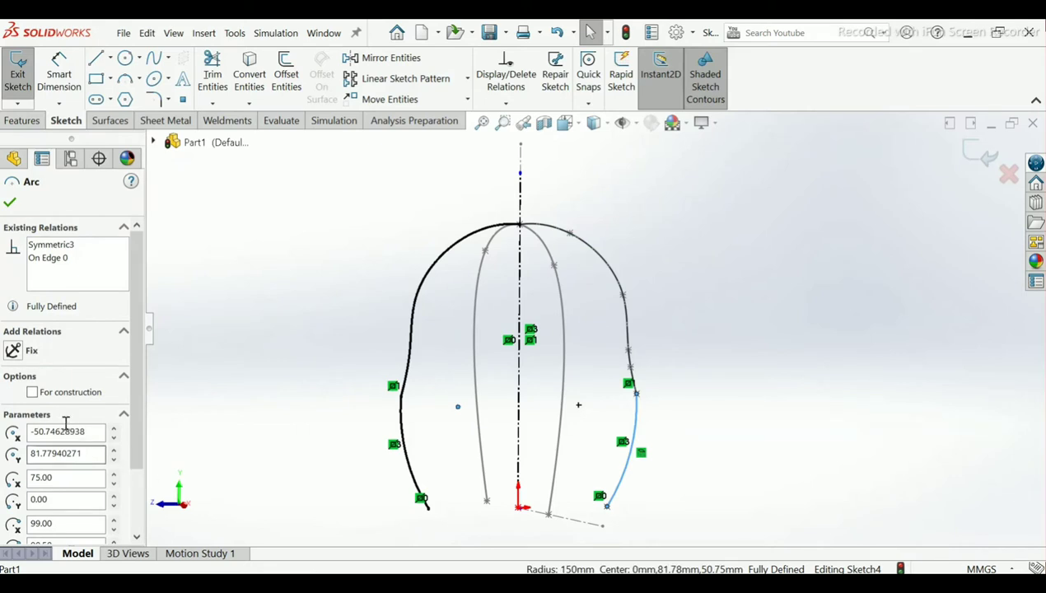
pyautogui.click(32, 393)
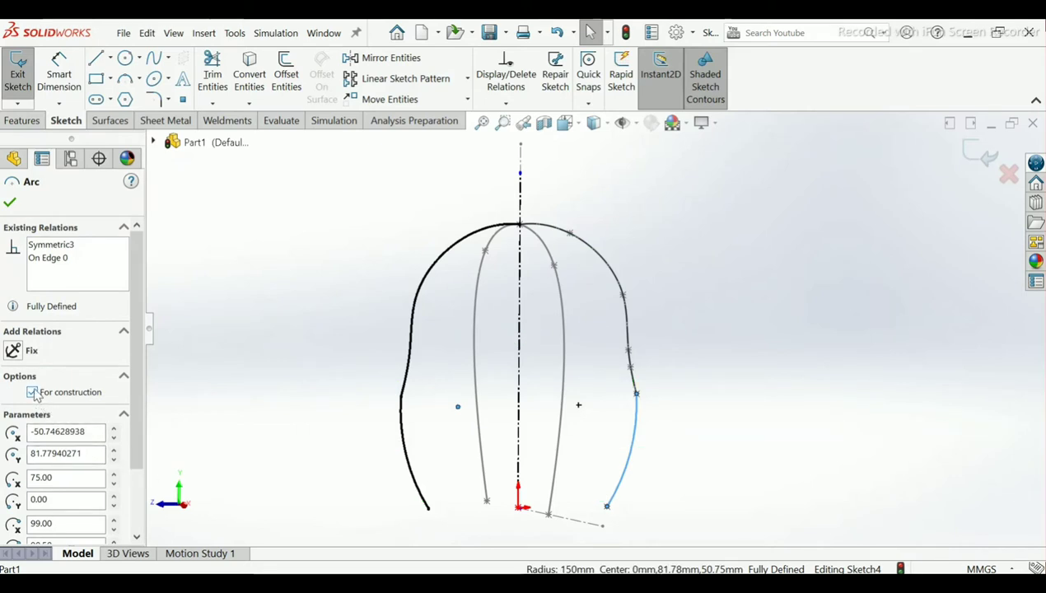
pyautogui.click(10, 204)
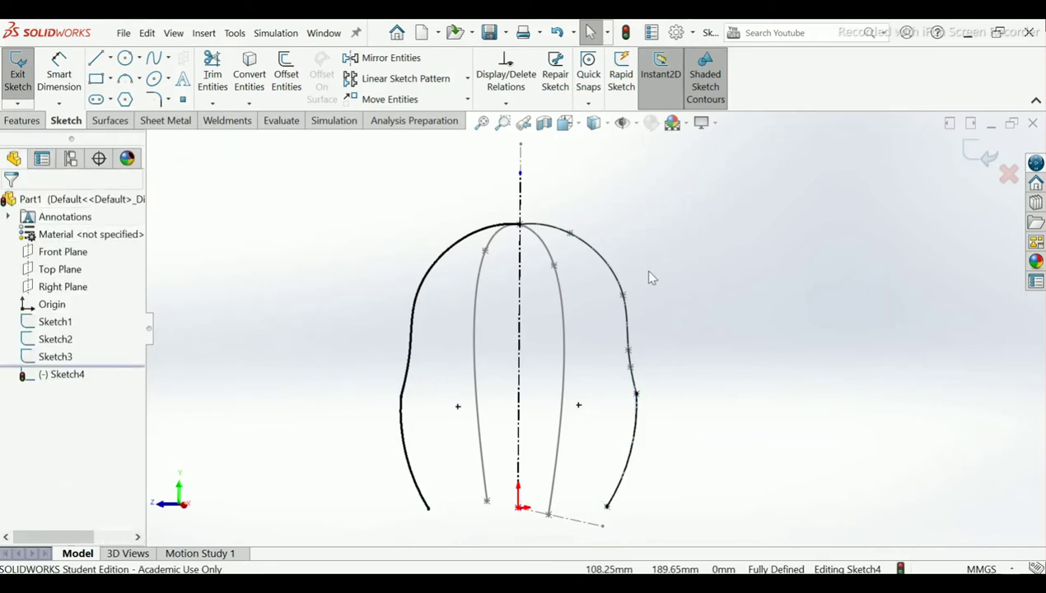
# Step: Exit Sketch4 and view its curves in 3D
pyautogui.moveTo(648, 277); pyautogui.dragTo(637, 303, button='middle')
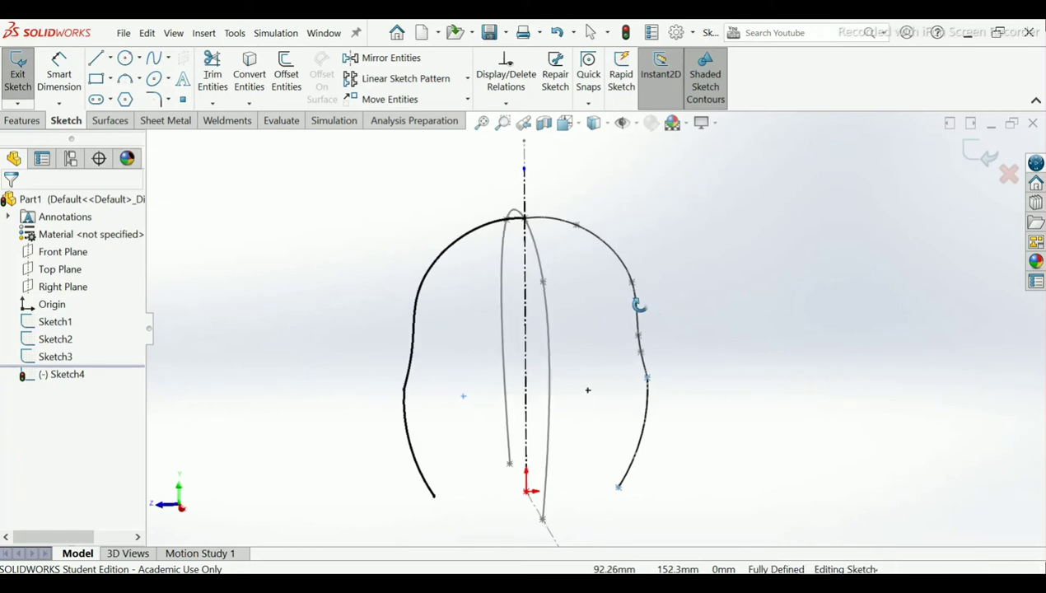
pyautogui.click(969, 155)
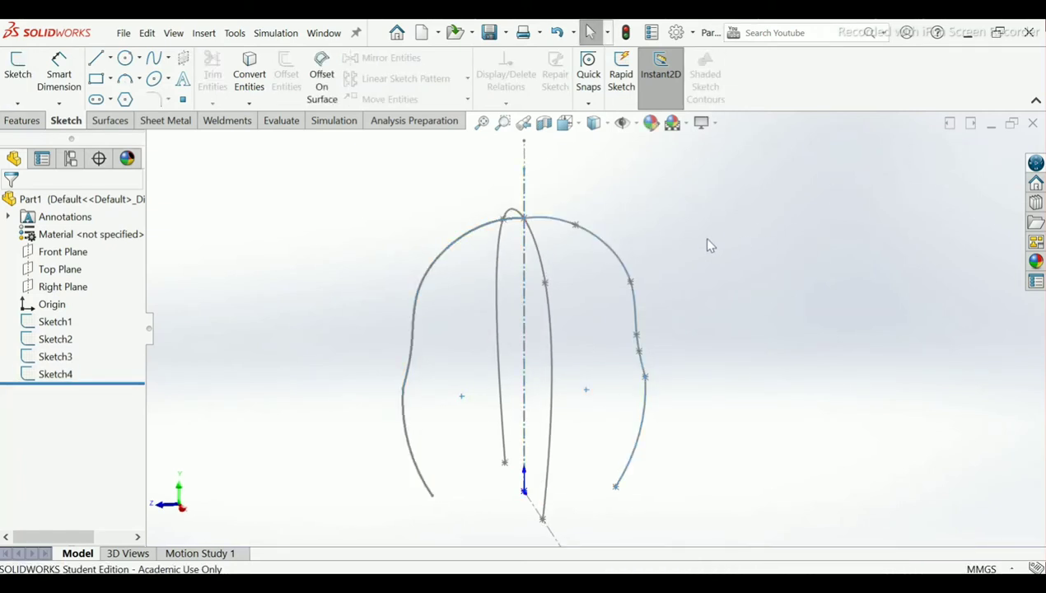
pyautogui.moveTo(691, 271)
pyautogui.mouseDown(button='middle')
pyautogui.moveTo(671, 280)
pyautogui.moveTo(667, 303)
pyautogui.moveTo(704, 304)
pyautogui.mouseUp(button='middle')
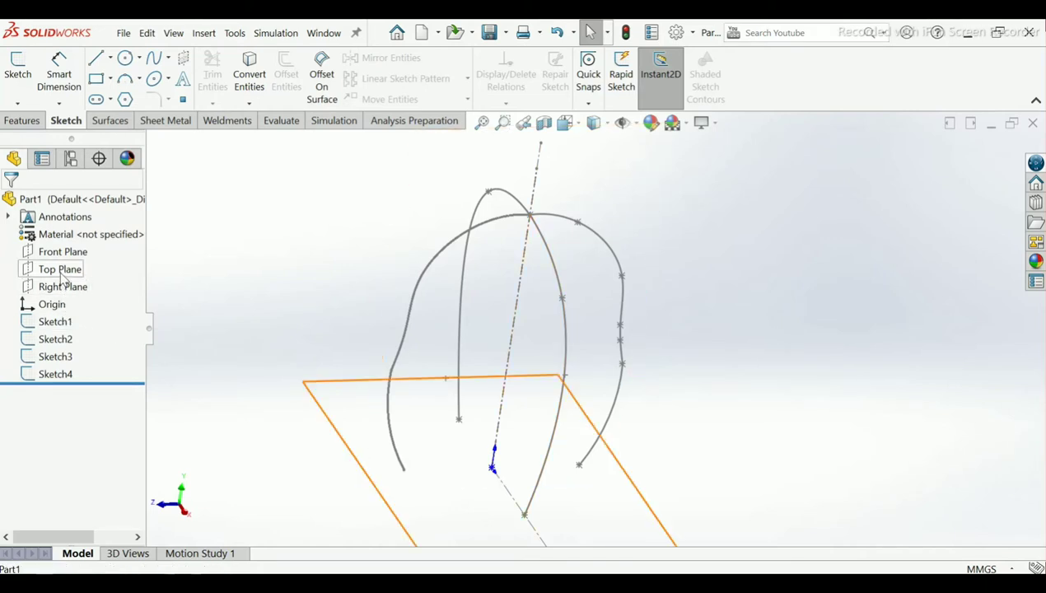
# Step: Sketch an ellipse on Top Plane centred on the origin with radii 84 and 75
pyautogui.click(68, 274)
pyautogui.click(74, 252)
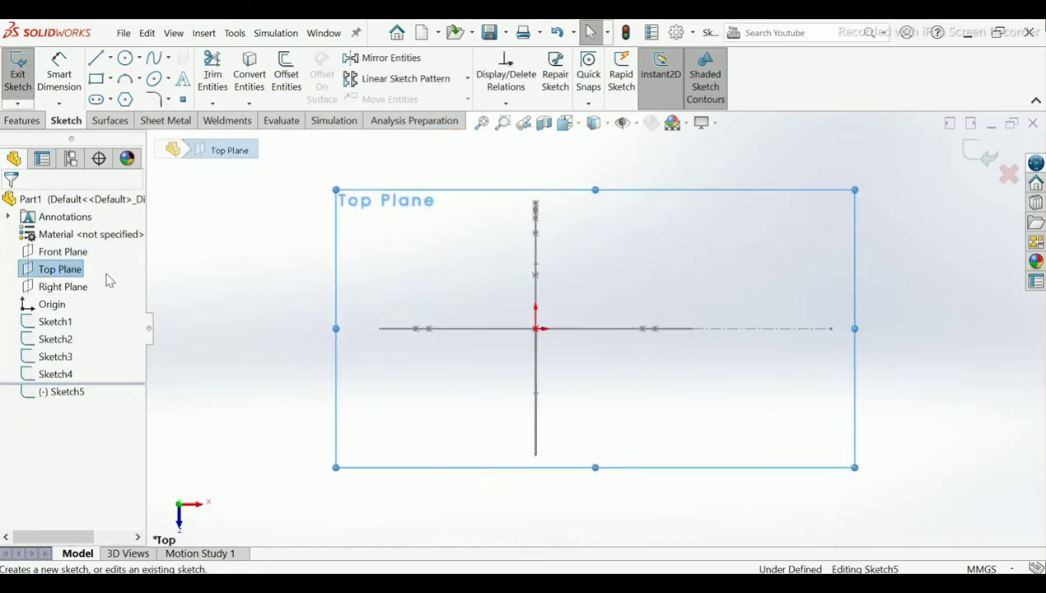
pyautogui.click(155, 80)
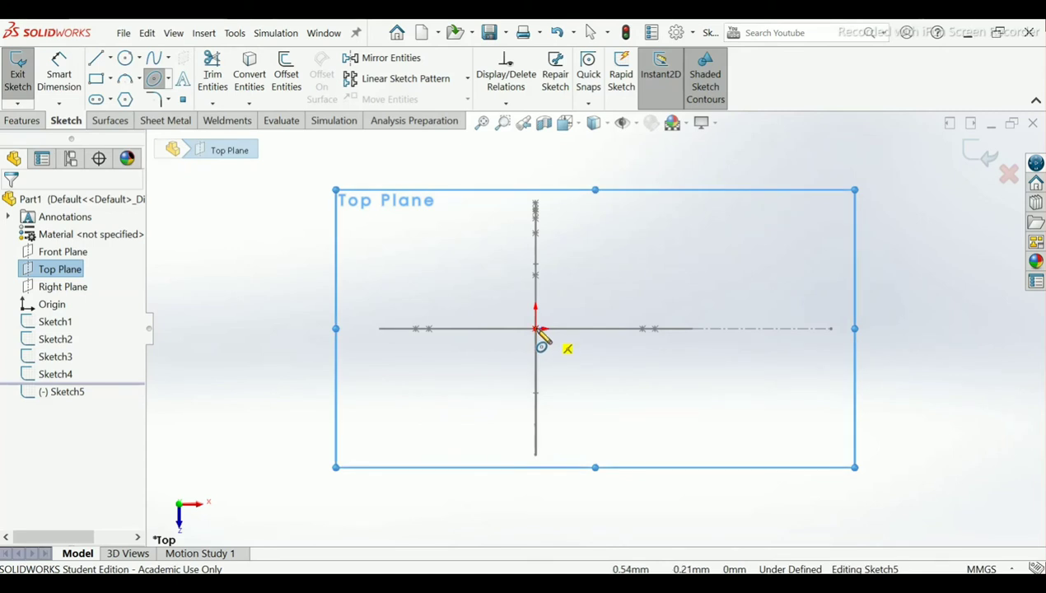
pyautogui.click(536, 329)
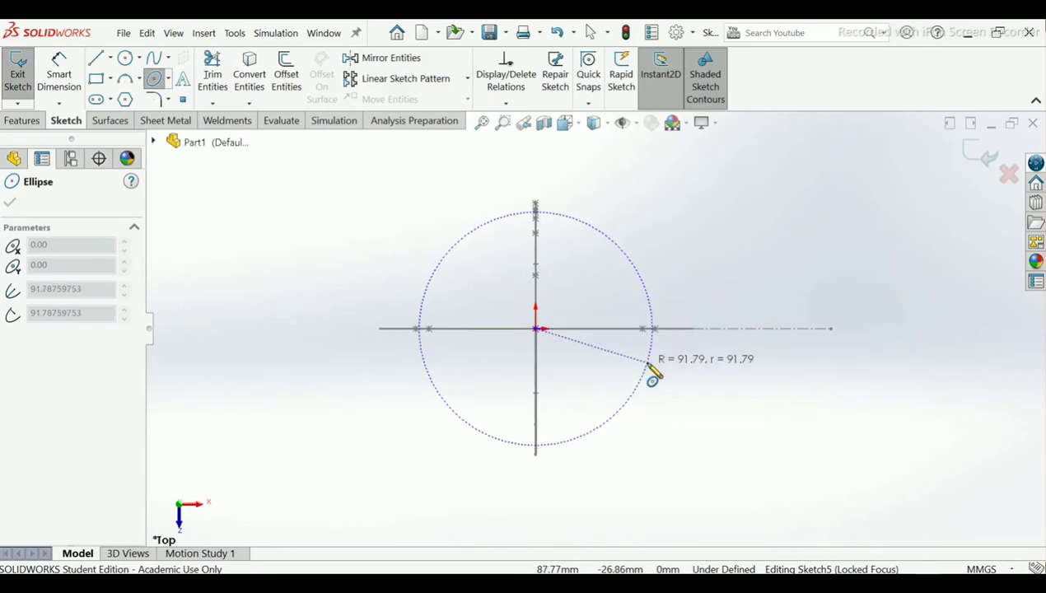
pyautogui.moveTo(654, 373); pyautogui.dragTo(663, 378, button='middle')
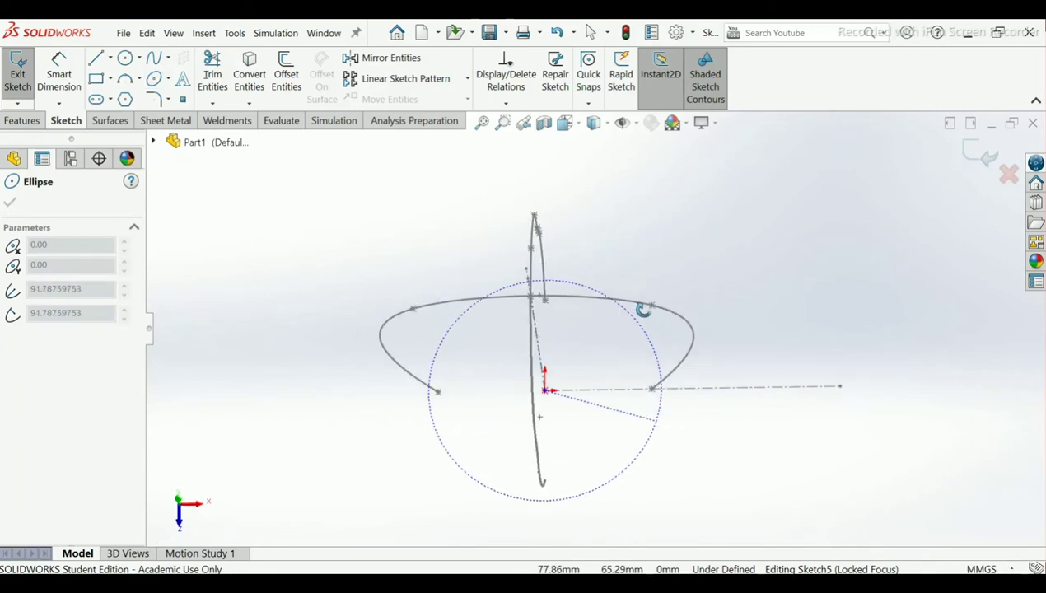
pyautogui.click(652, 388)
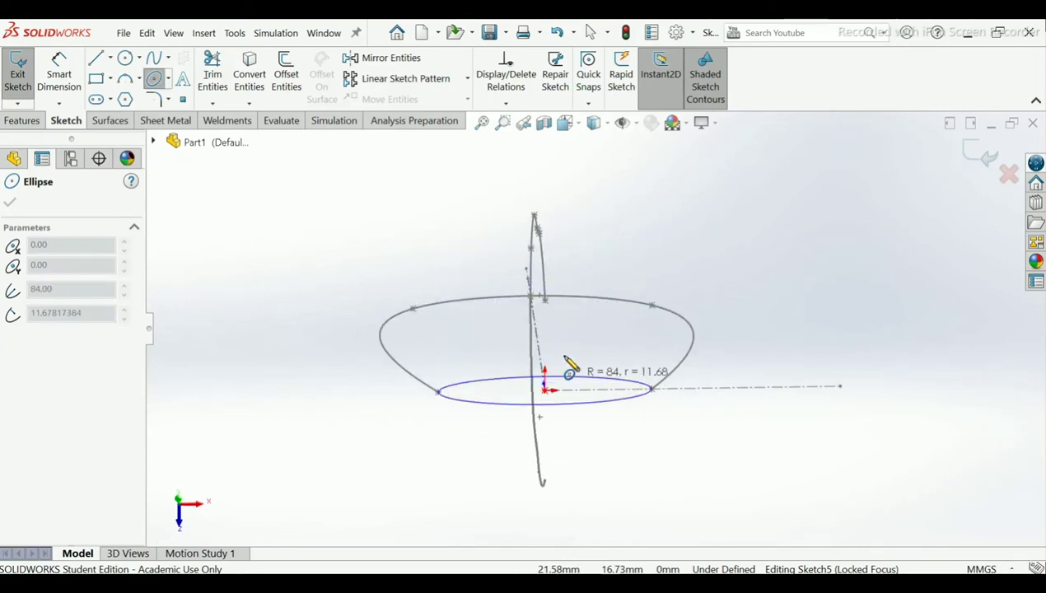
pyautogui.click(544, 300)
pyautogui.rightClick(550, 305)
pyautogui.click(565, 317)
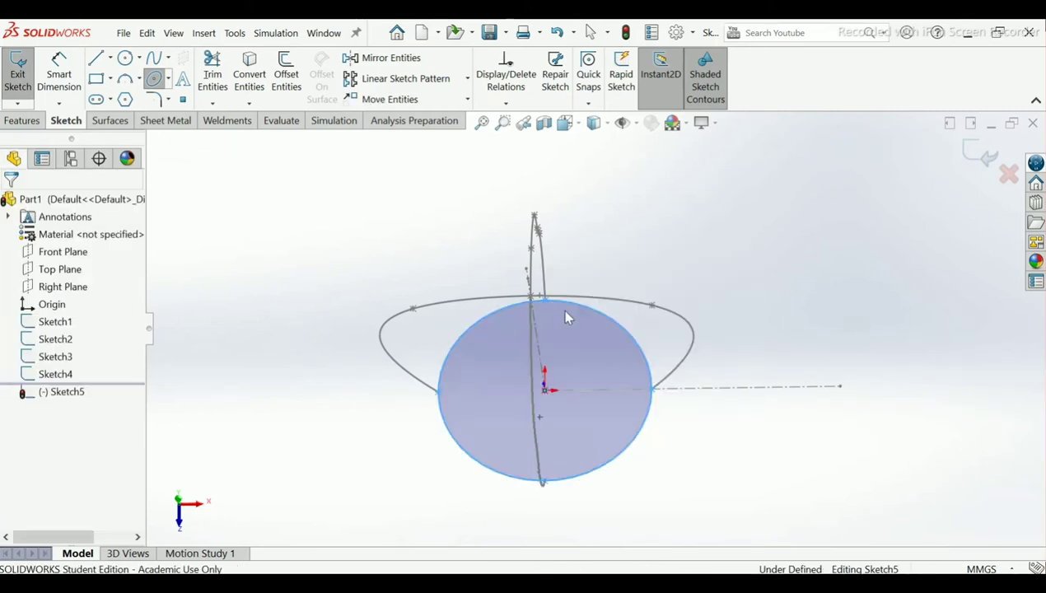
# Step: Exit Sketch5 and orbit around the finished curves
pyautogui.moveTo(586, 354)
pyautogui.mouseDown(button='middle')
pyautogui.moveTo(576, 307)
pyautogui.moveTo(551, 305)
pyautogui.mouseUp(button='middle')
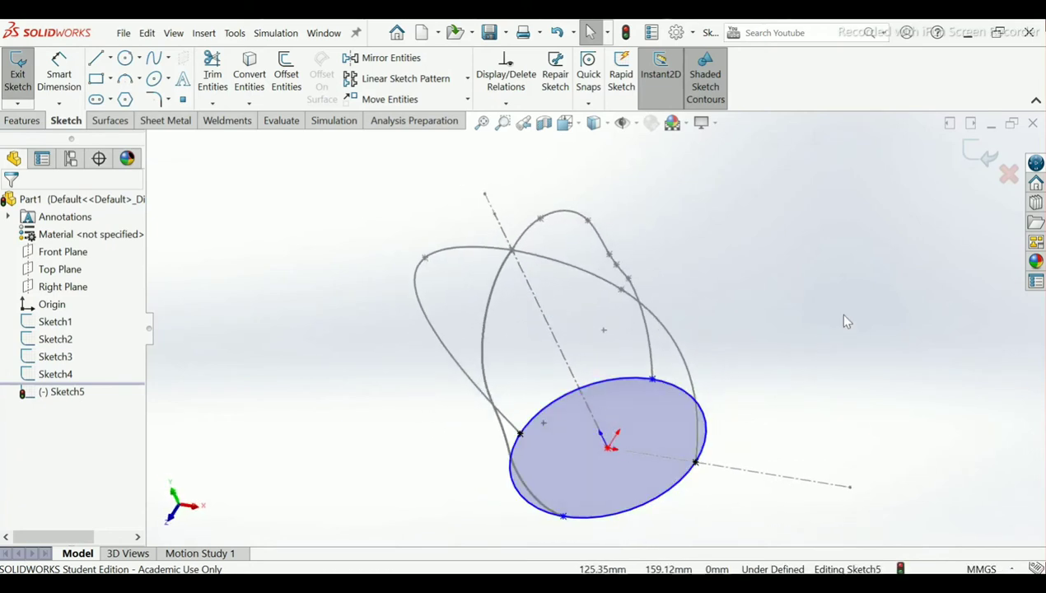
pyautogui.click(971, 156)
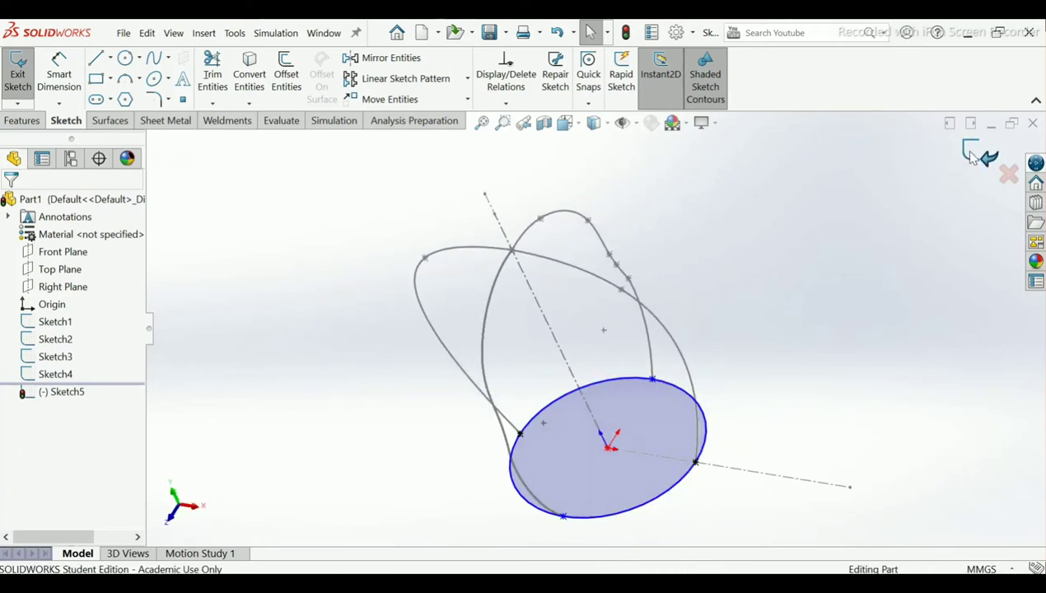
pyautogui.moveTo(808, 402)
pyautogui.mouseDown(button='middle')
pyautogui.moveTo(772, 344)
pyautogui.moveTo(763, 386)
pyautogui.mouseUp(button='middle')
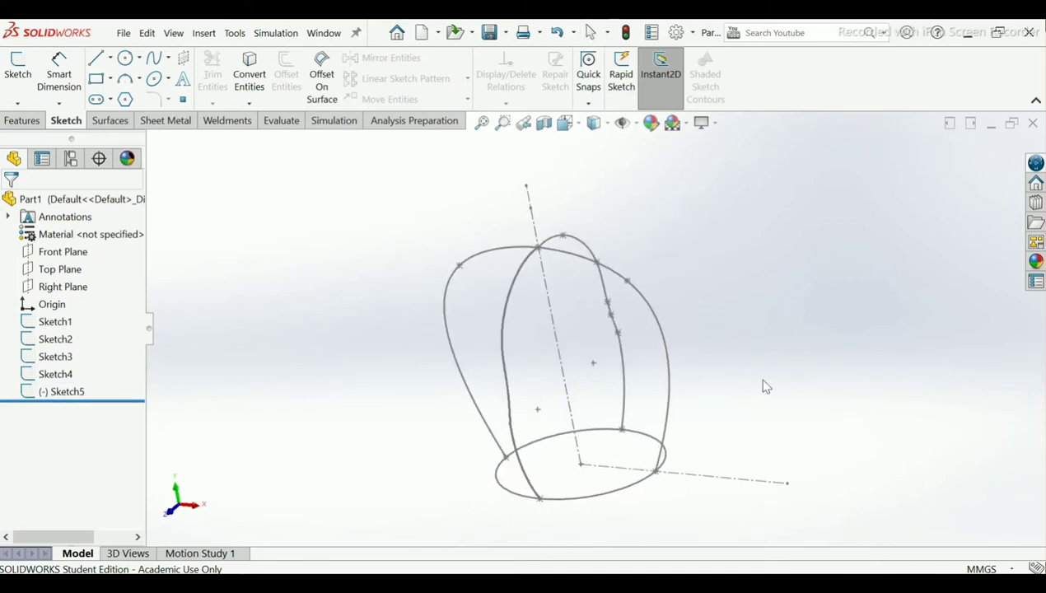
pyautogui.press('Escape')
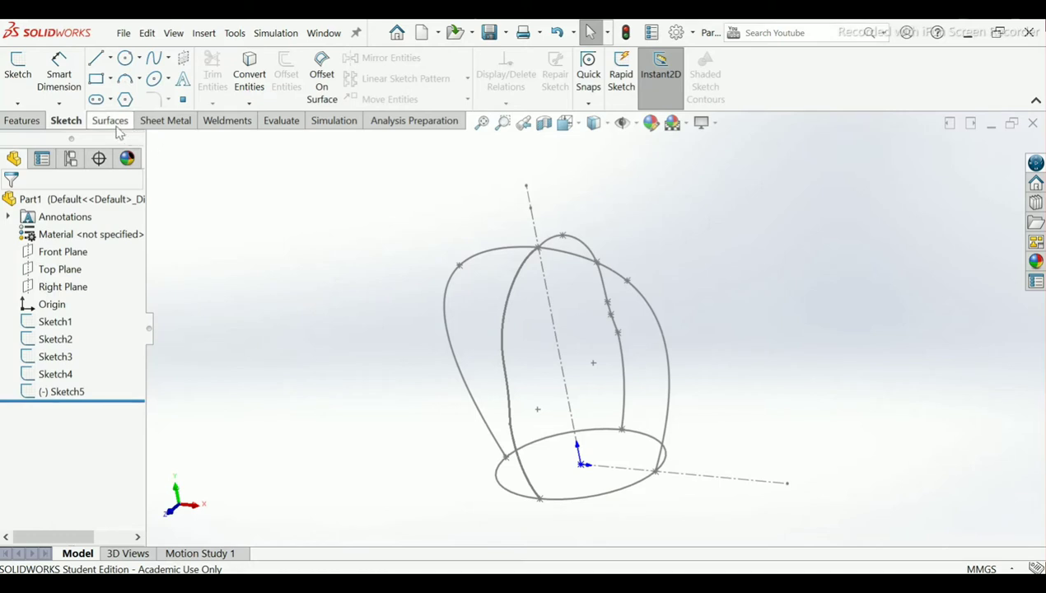
pyautogui.click(118, 127)
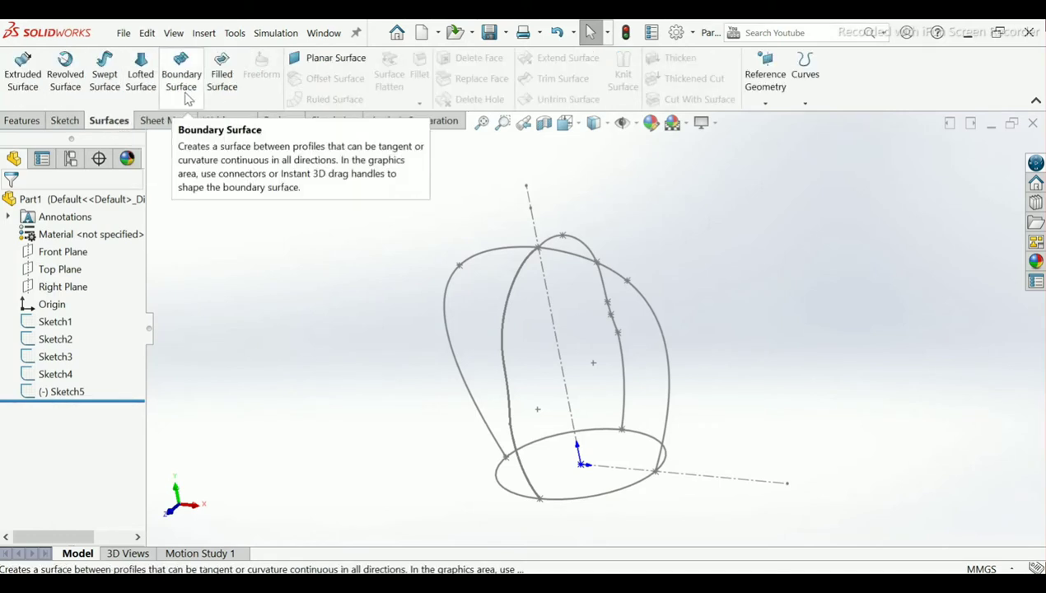
pyautogui.click(186, 97)
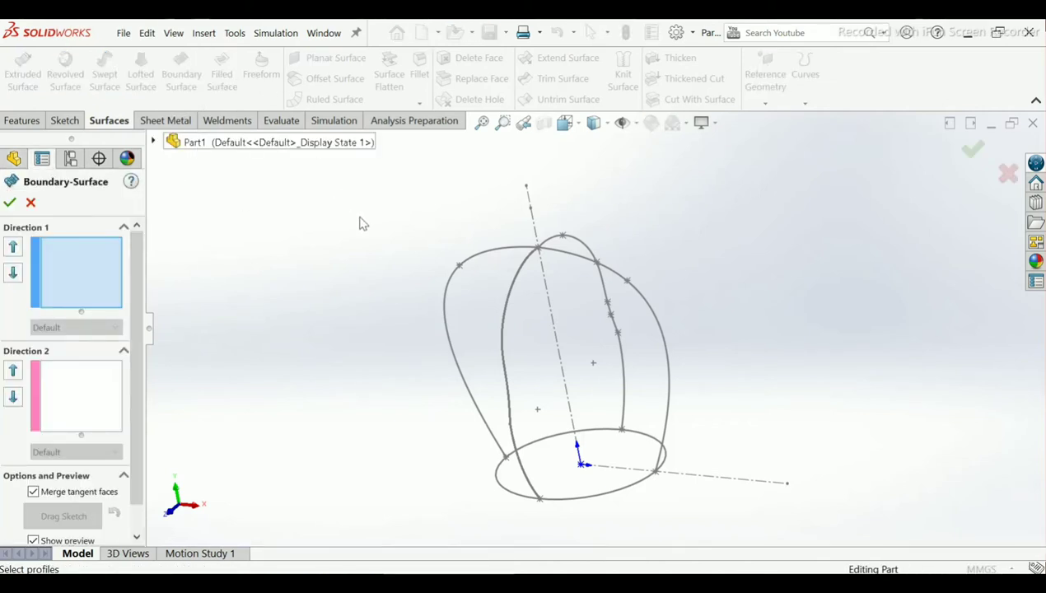
pyautogui.click(575, 502)
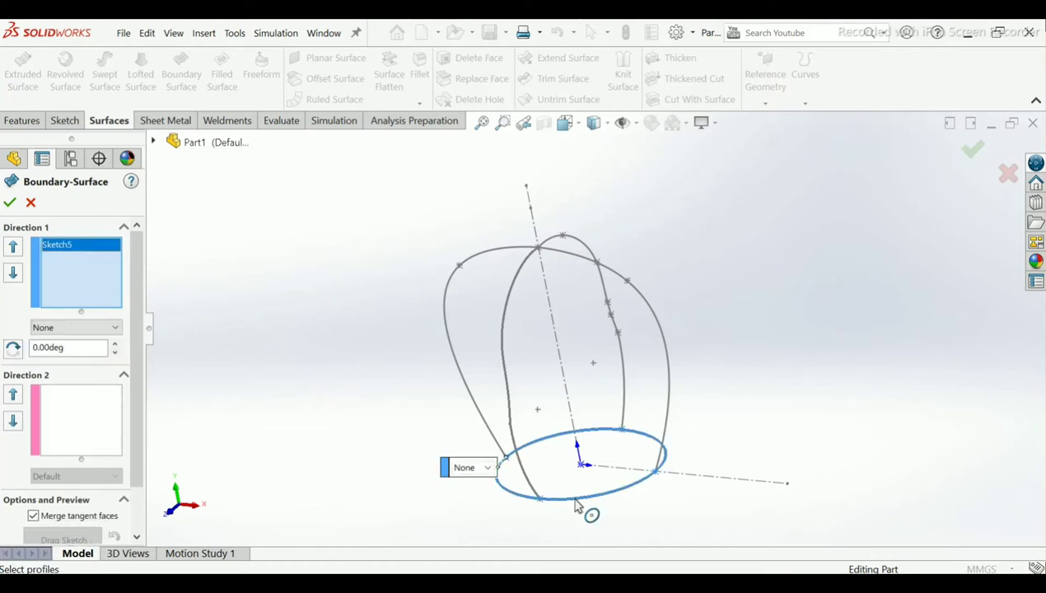
pyautogui.click(80, 422)
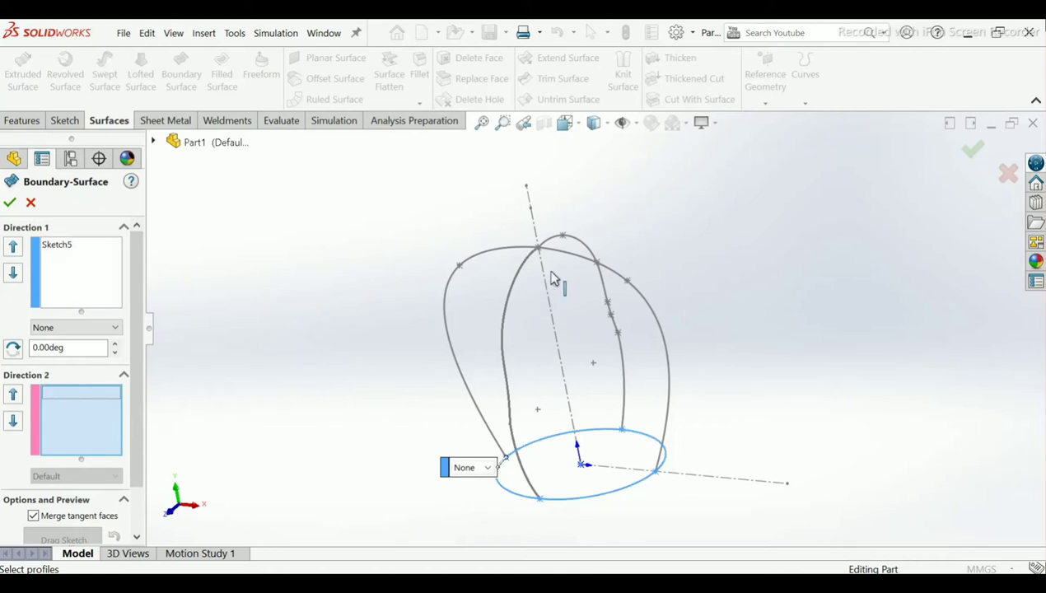
pyautogui.click(506, 255)
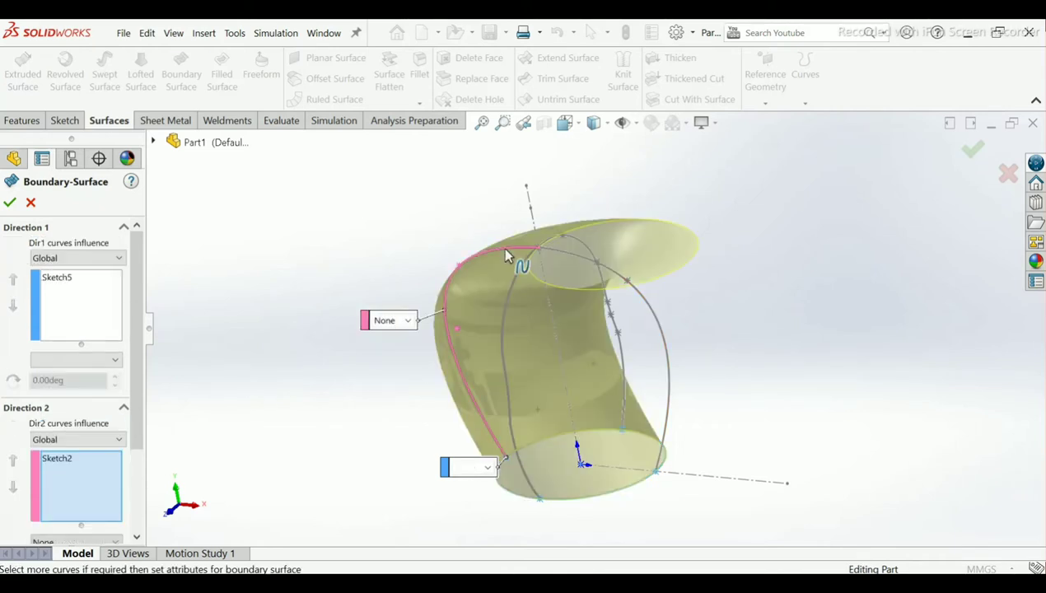
pyautogui.click(647, 307)
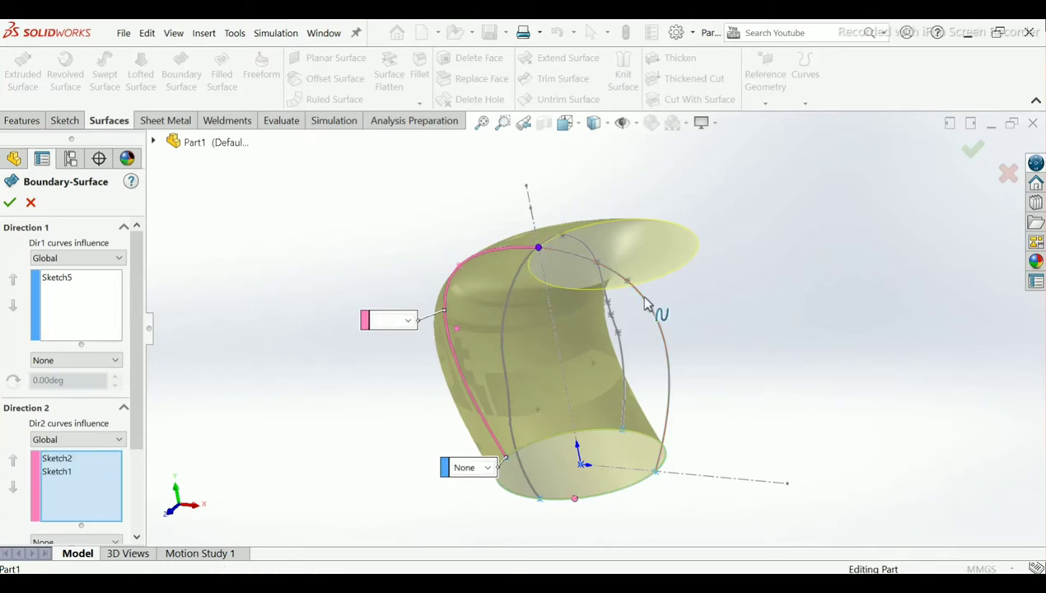
pyautogui.moveTo(647, 317); pyautogui.dragTo(553, 320, button='middle')
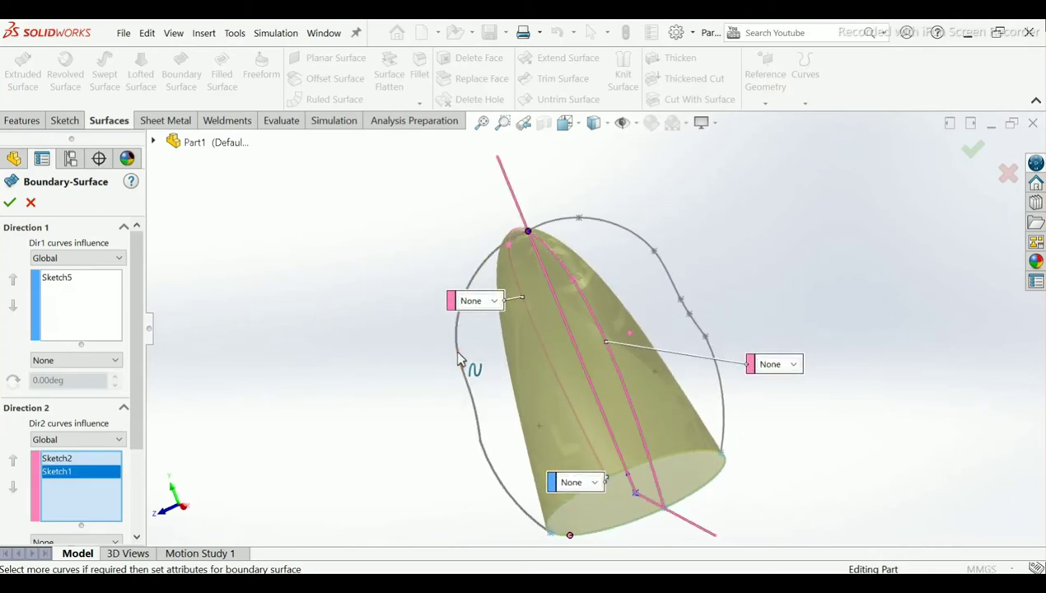
pyautogui.click(460, 362)
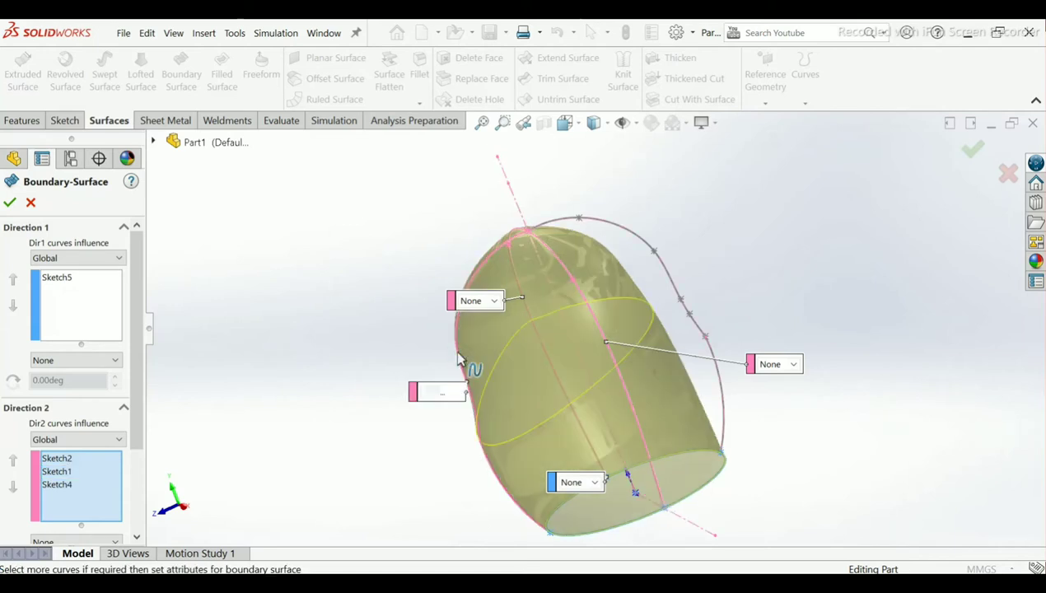
pyautogui.click(605, 227)
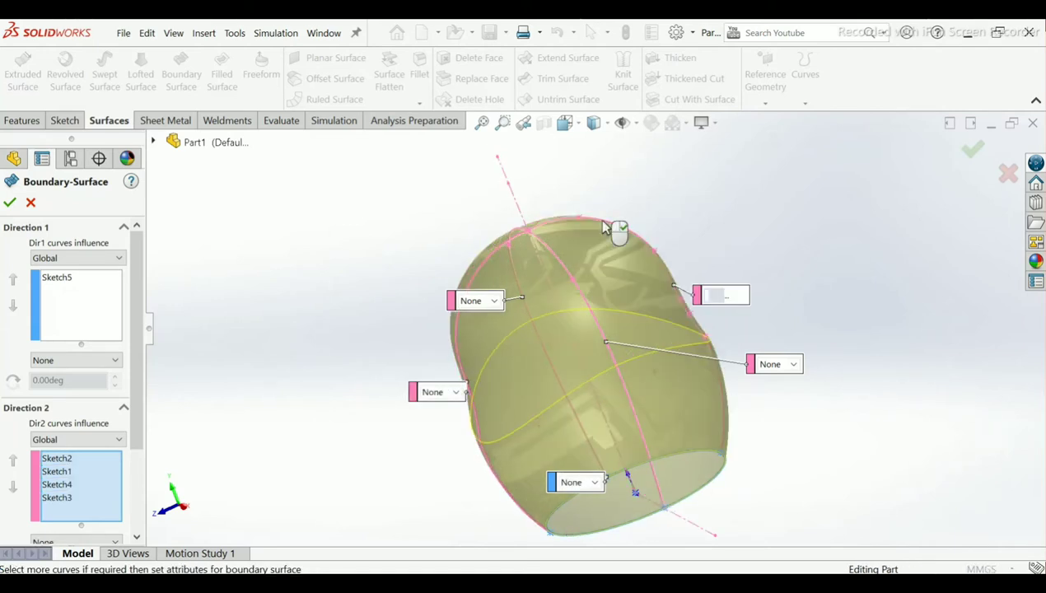
pyautogui.moveTo(751, 373)
pyautogui.mouseDown(button='middle')
pyautogui.moveTo(707, 305)
pyautogui.moveTo(807, 368)
pyautogui.moveTo(680, 461)
pyautogui.mouseUp(button='middle')
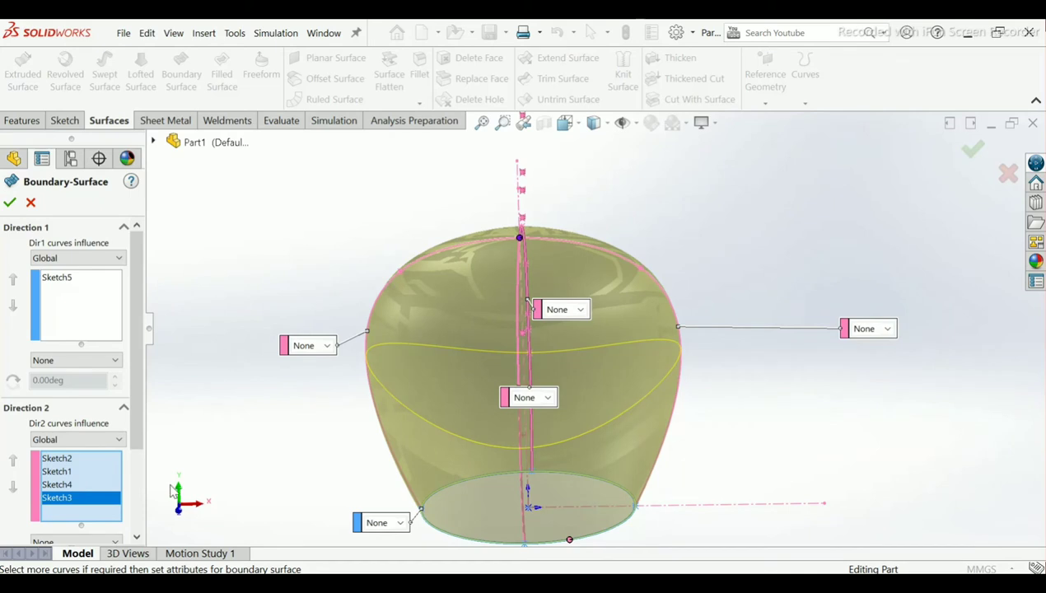
pyautogui.click(10, 202)
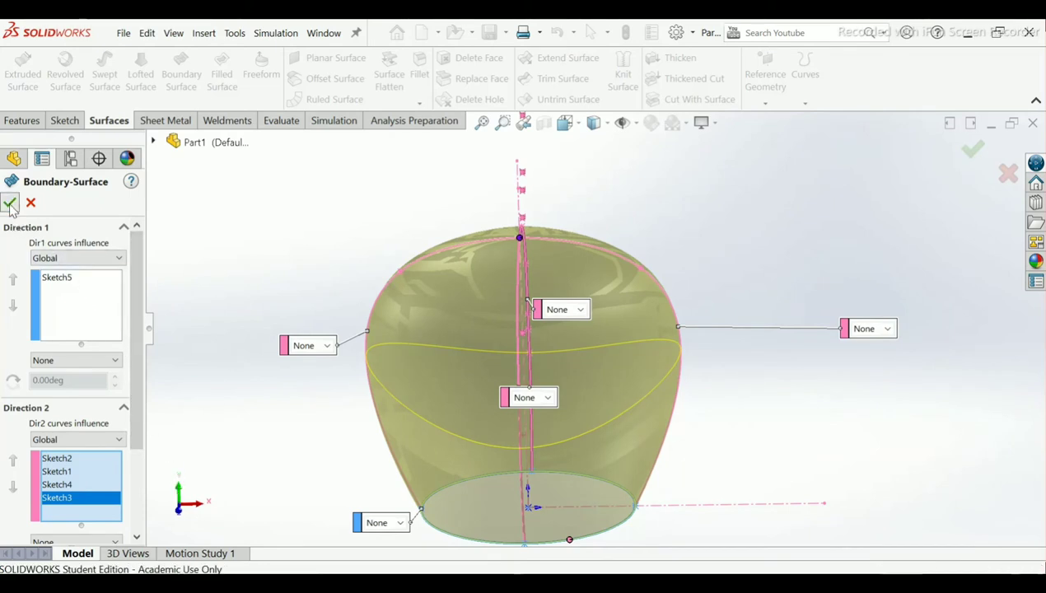
pyautogui.moveTo(765, 458); pyautogui.dragTo(611, 168, button='middle')
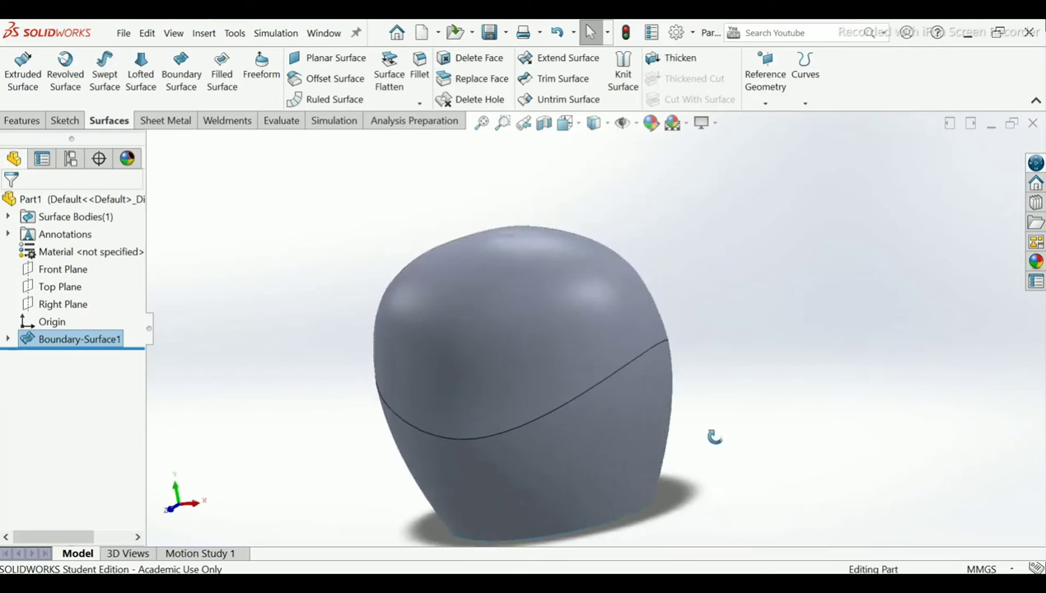
pyautogui.moveTo(646, 312); pyautogui.dragTo(742, 420, button='middle')
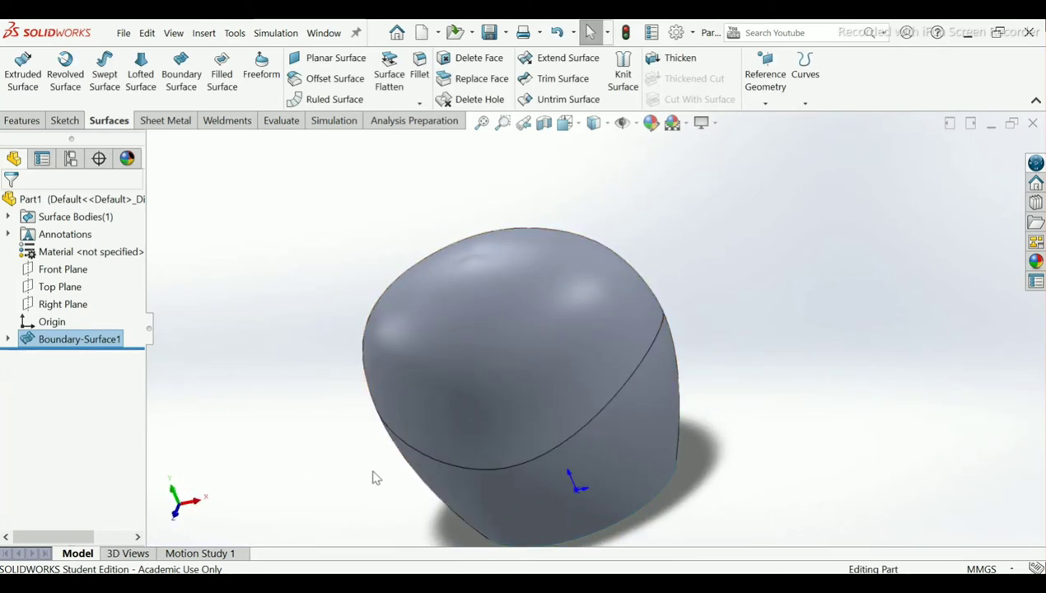
pyautogui.click(326, 386)
pyautogui.moveTo(348, 447)
pyautogui.mouseDown(button='middle')
pyautogui.moveTo(366, 423)
pyautogui.moveTo(316, 409)
pyautogui.mouseUp(button='middle')
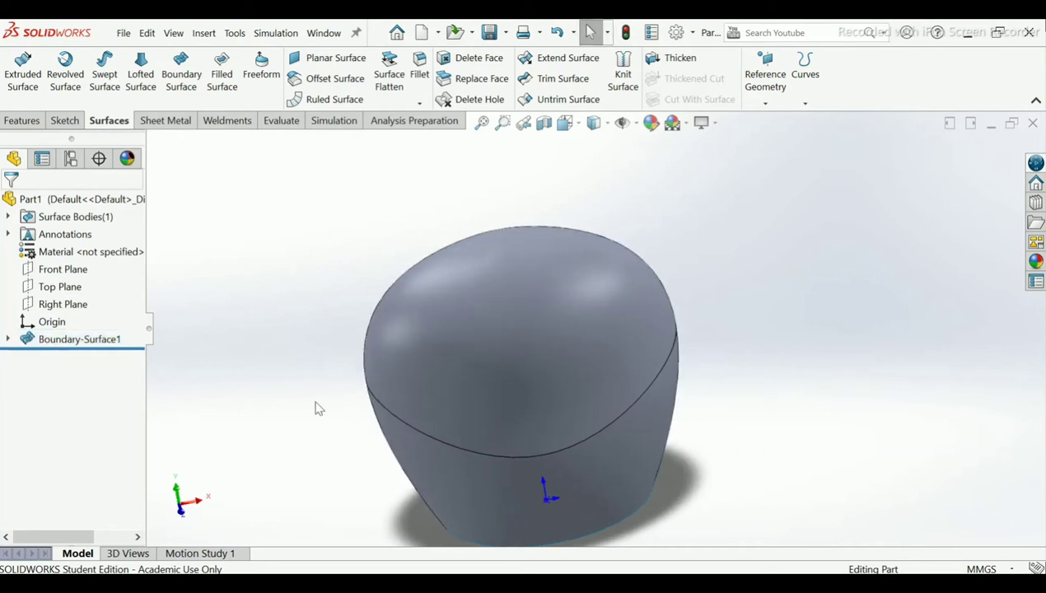
pyautogui.click(64, 271)
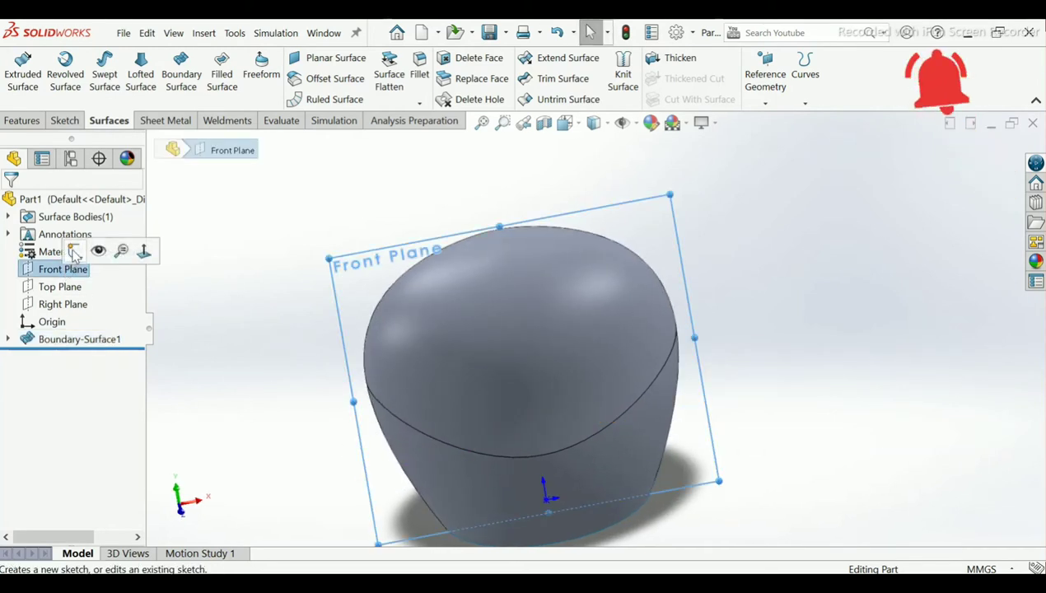
# Step: Start a Front Plane sketch with a roughly 97.78 mm circle over the helmet's lower front
pyautogui.click(89, 248)
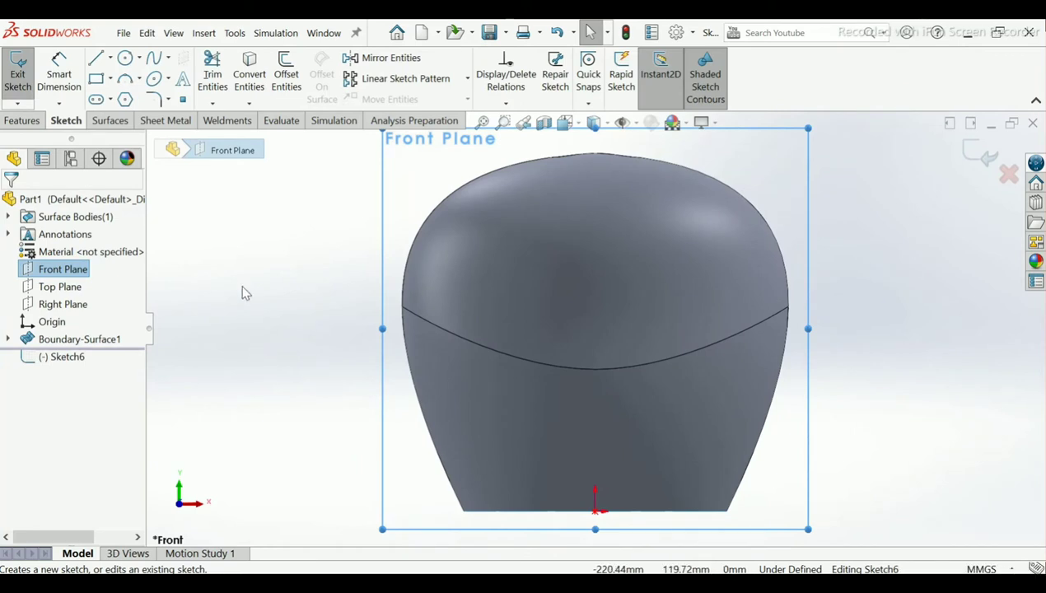
pyautogui.click(126, 59)
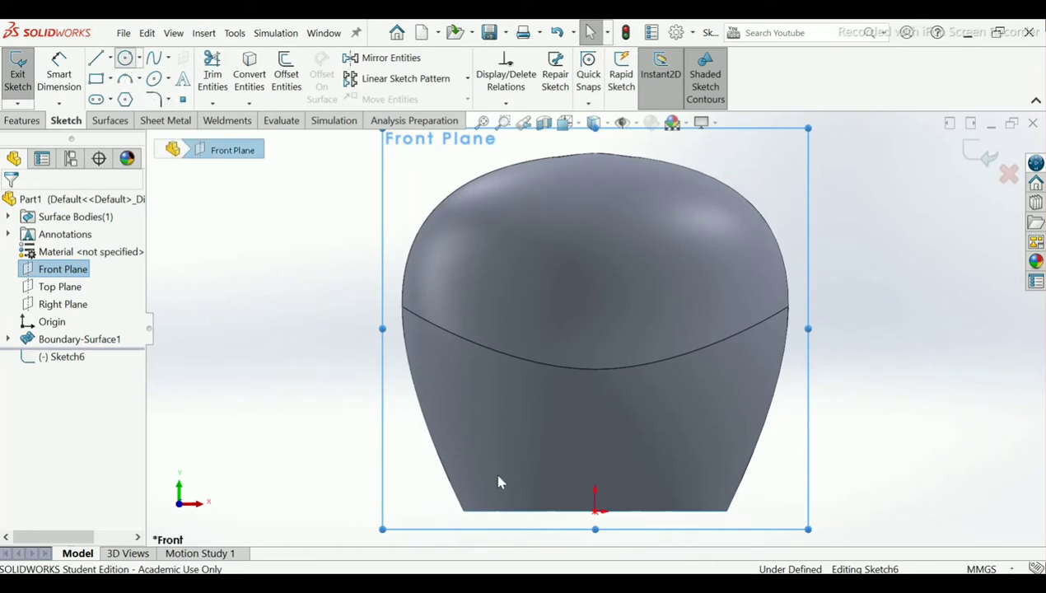
pyautogui.click(615, 426)
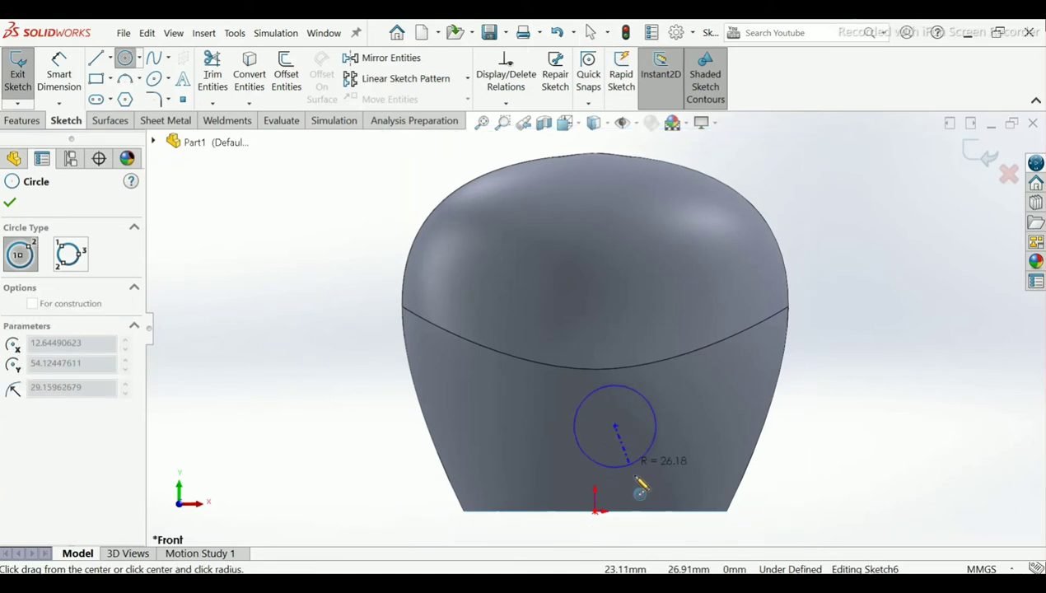
pyautogui.click(639, 541)
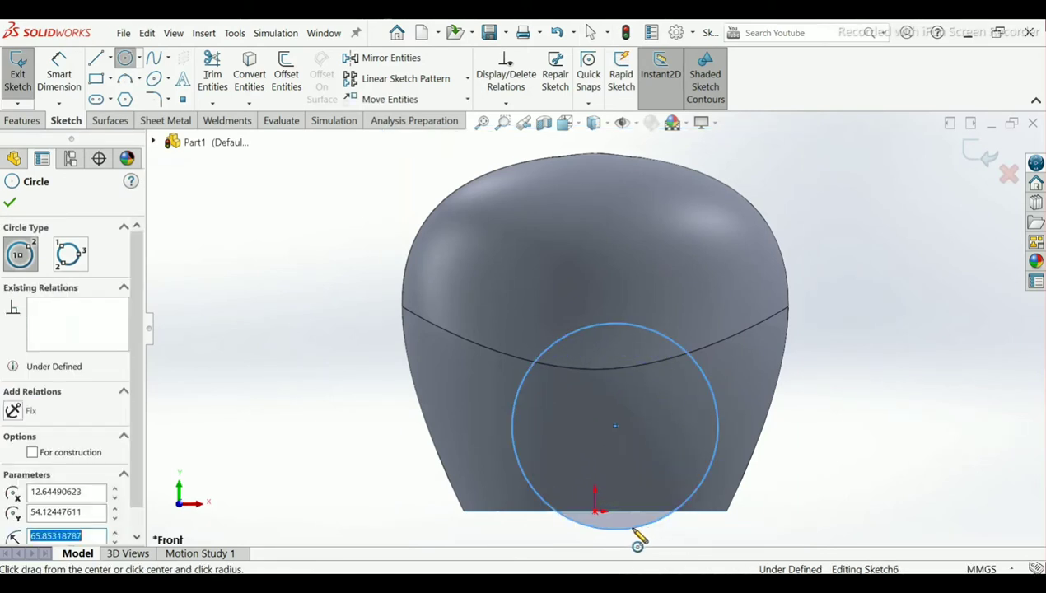
pyautogui.rightClick(634, 531)
pyautogui.click(672, 453)
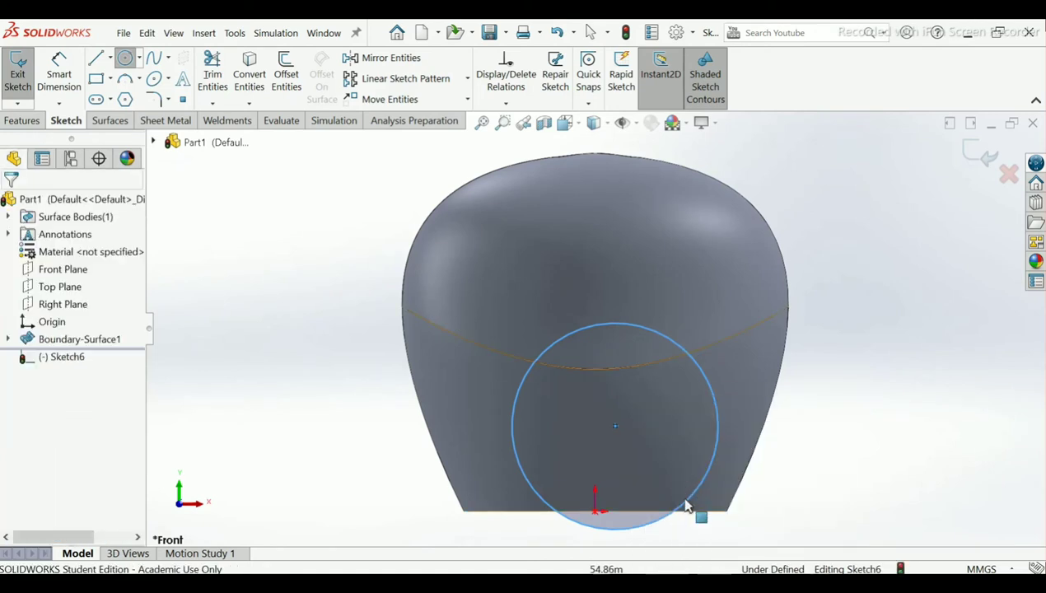
pyautogui.moveTo(669, 505); pyautogui.dragTo(669, 492)
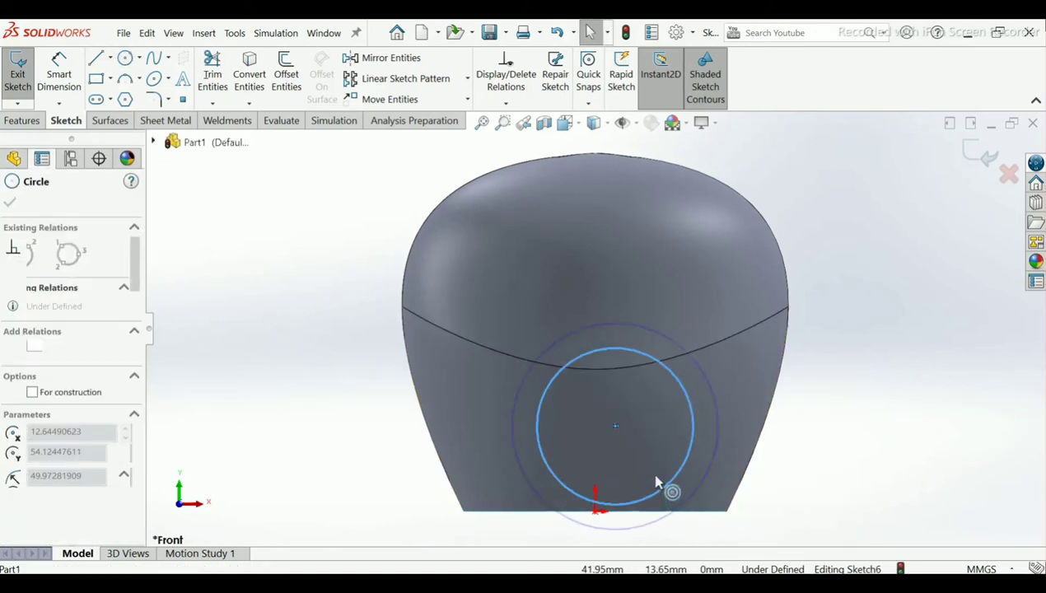
pyautogui.click(256, 329)
pyautogui.click(74, 87)
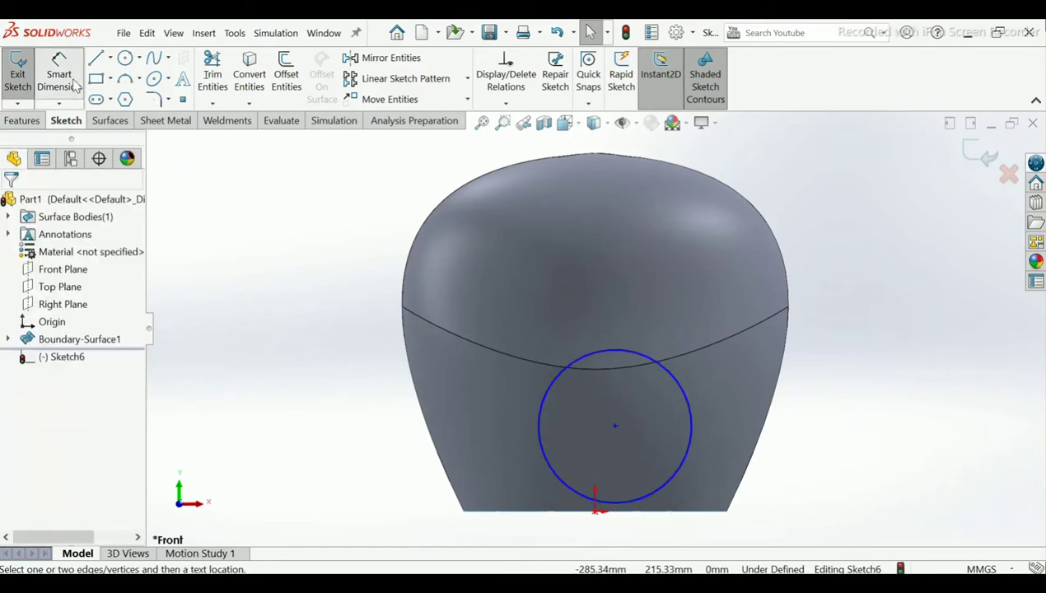
# Step: Dimension the circle centre 4.6 mm horizontally from the origin
pyautogui.click(596, 511)
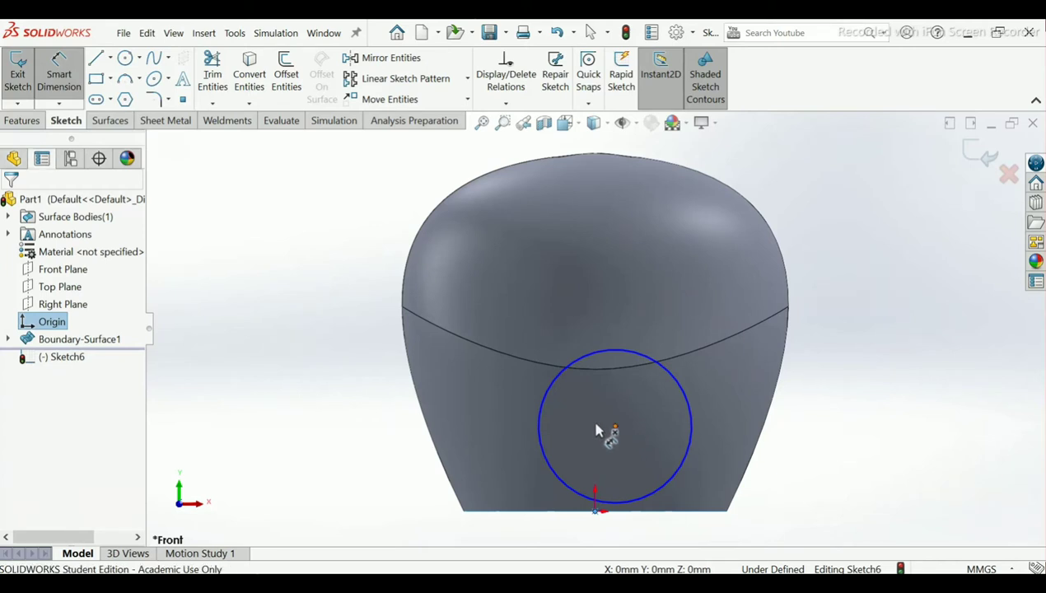
pyautogui.click(615, 427)
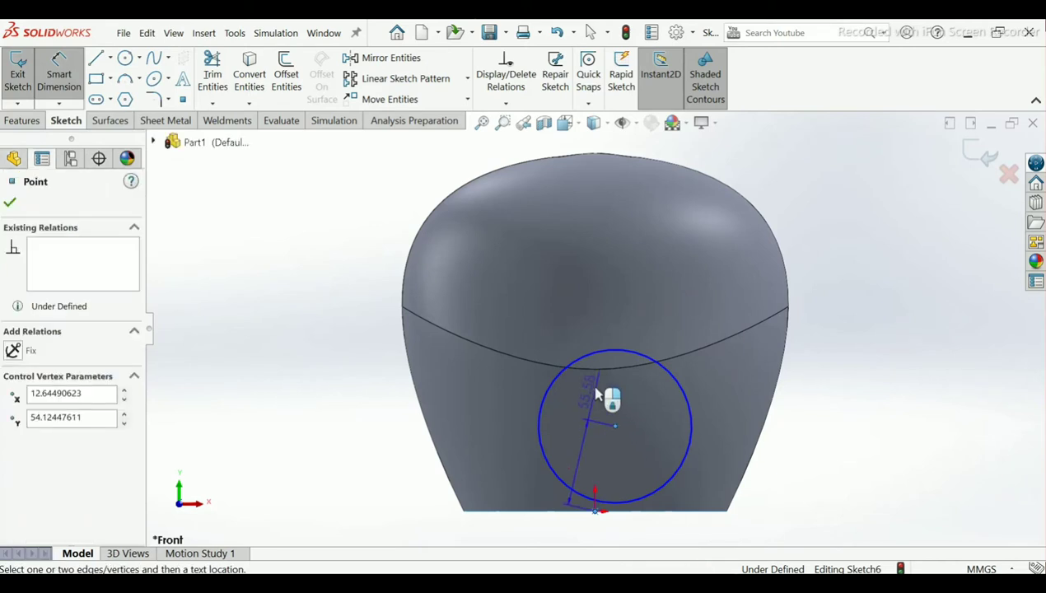
pyautogui.click(607, 293)
pyautogui.click(607, 292)
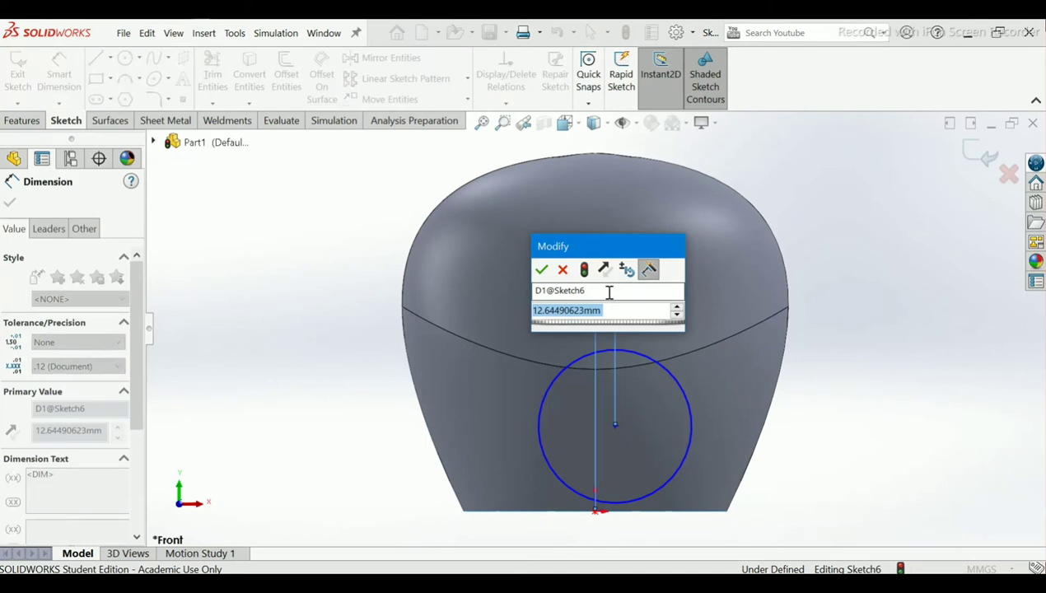
pyautogui.write('4.6')
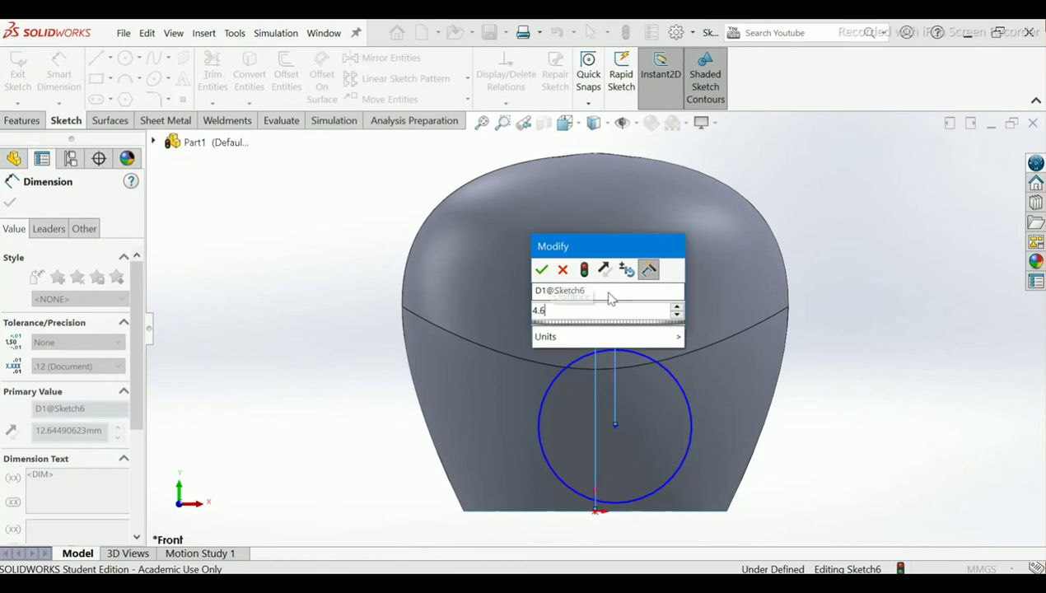
pyautogui.press('Return')
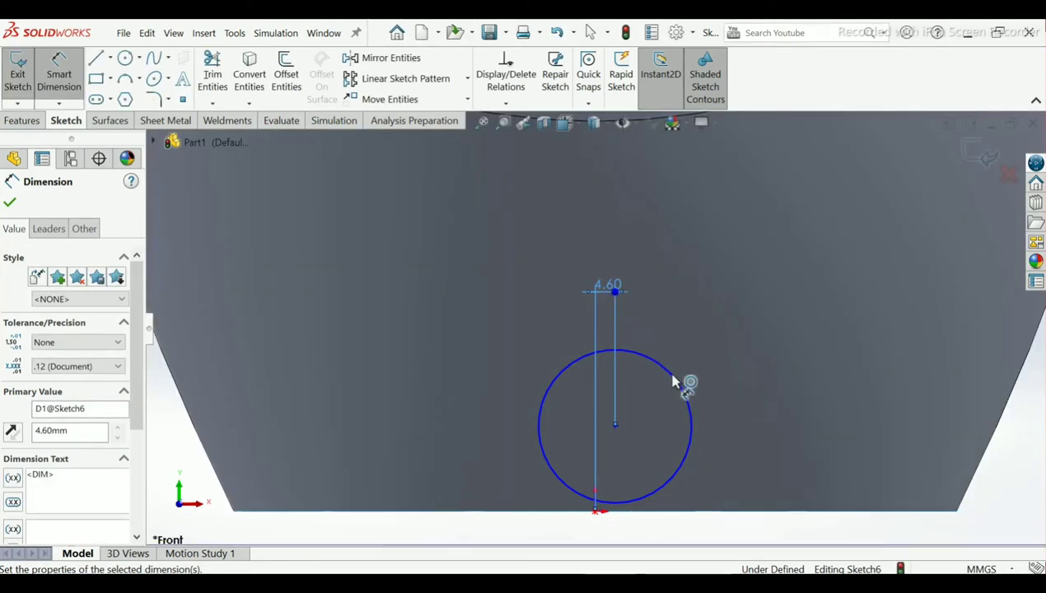
# Step: Set the circle diameter to 126 (63+63) and raise it to cross the surface curve
pyautogui.click(682, 388)
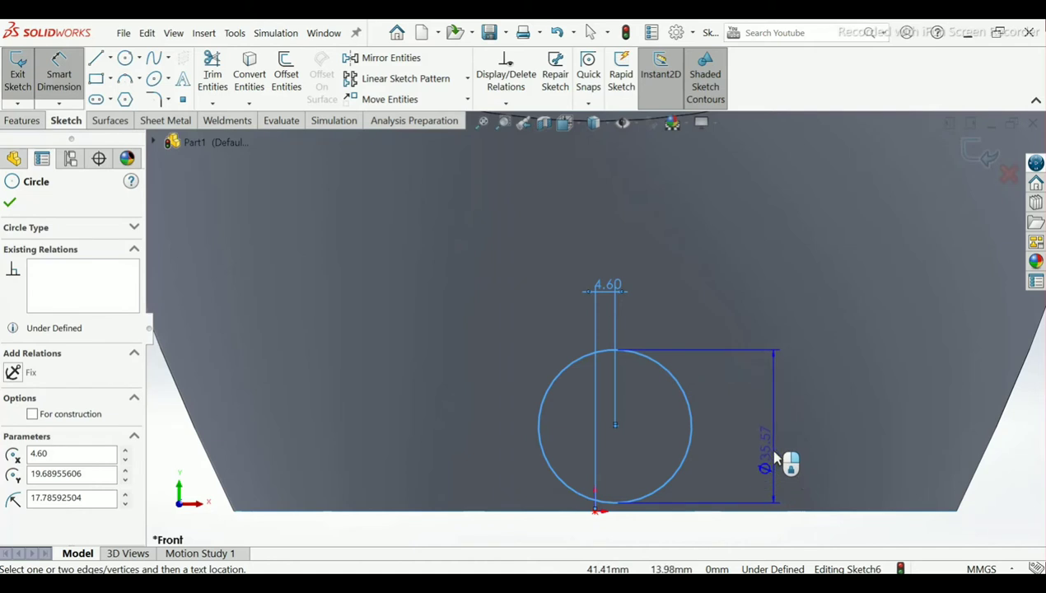
pyautogui.click(769, 450)
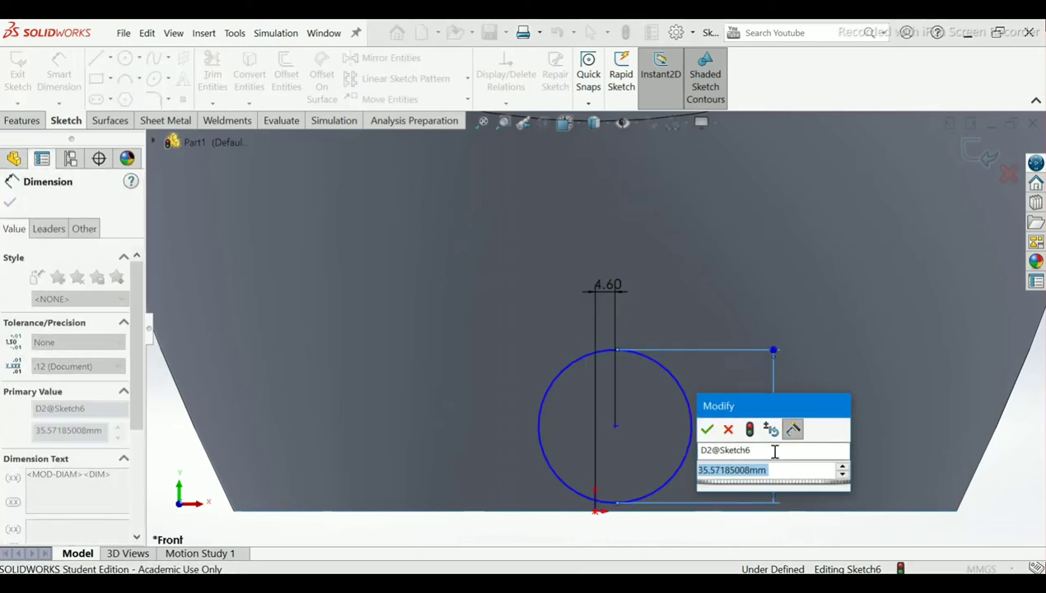
pyautogui.write('63')
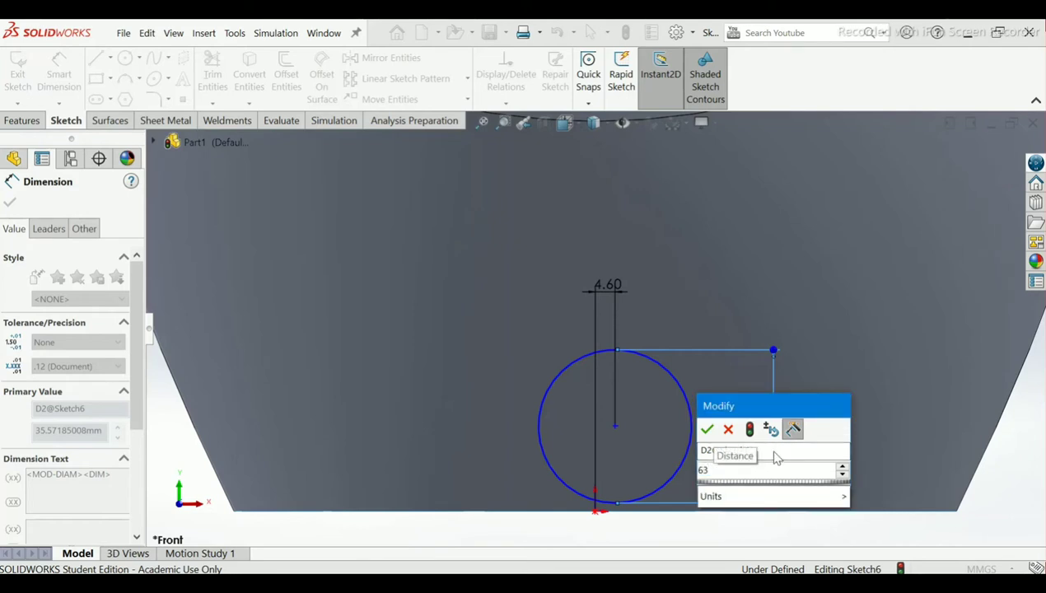
pyautogui.write('+6')
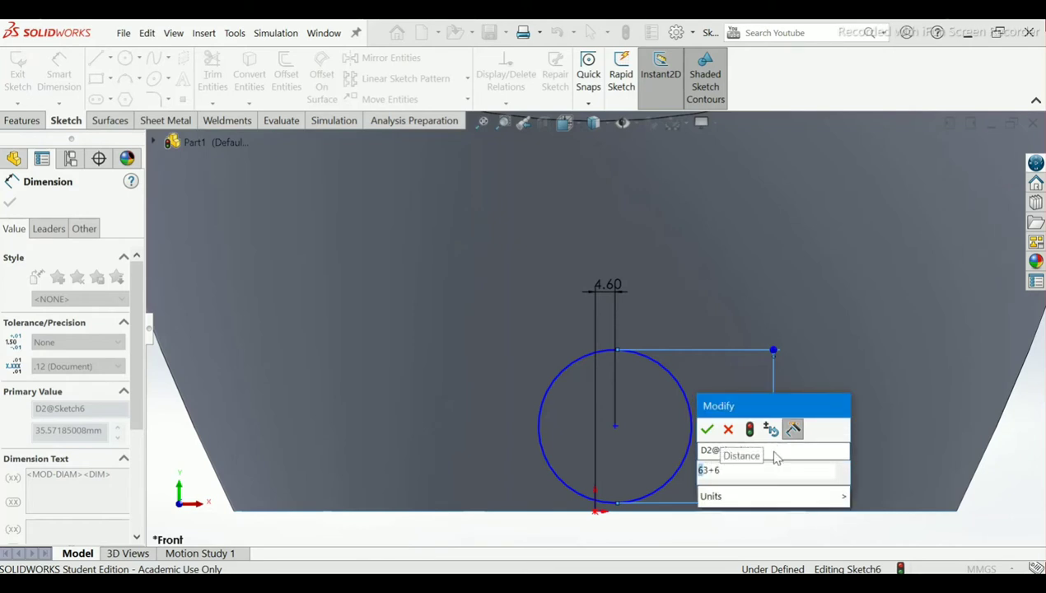
pyautogui.write('3')
pyautogui.press('Escape')
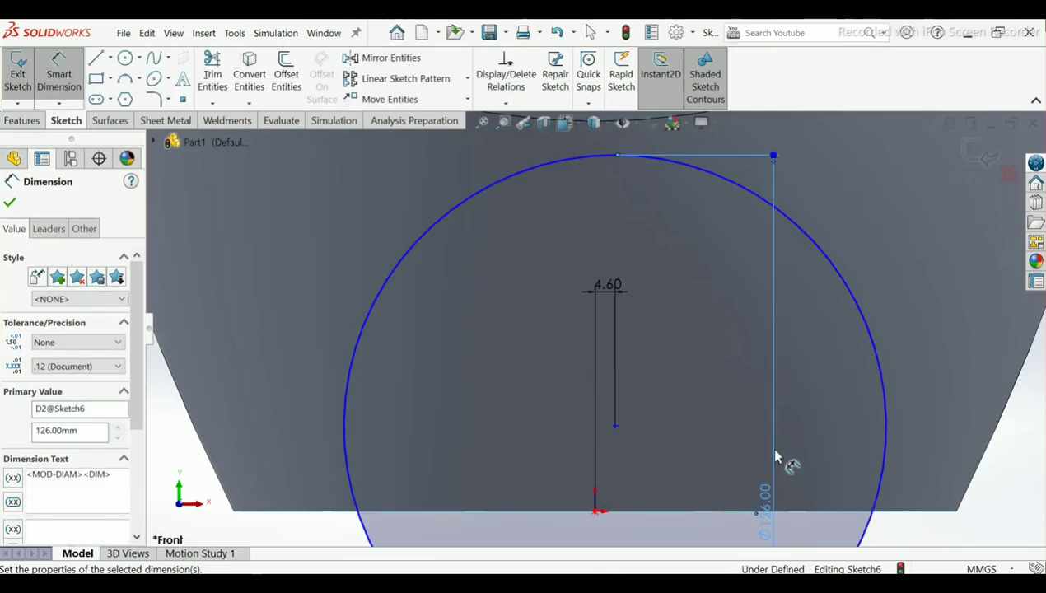
pyautogui.scroll(-1, 664, 319)
pyautogui.scroll(5, 664, 319)
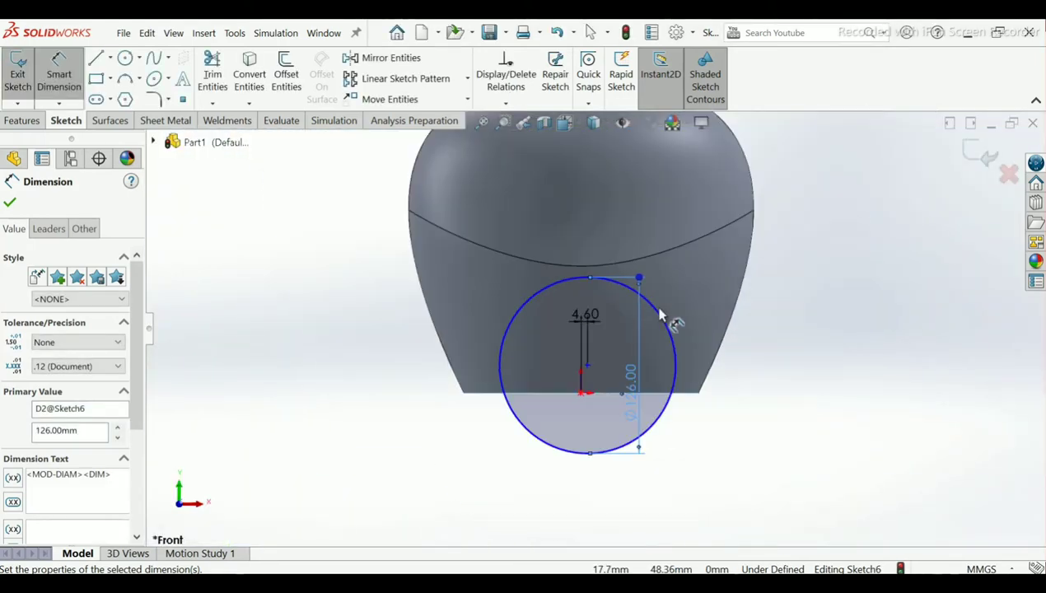
pyautogui.click(10, 202)
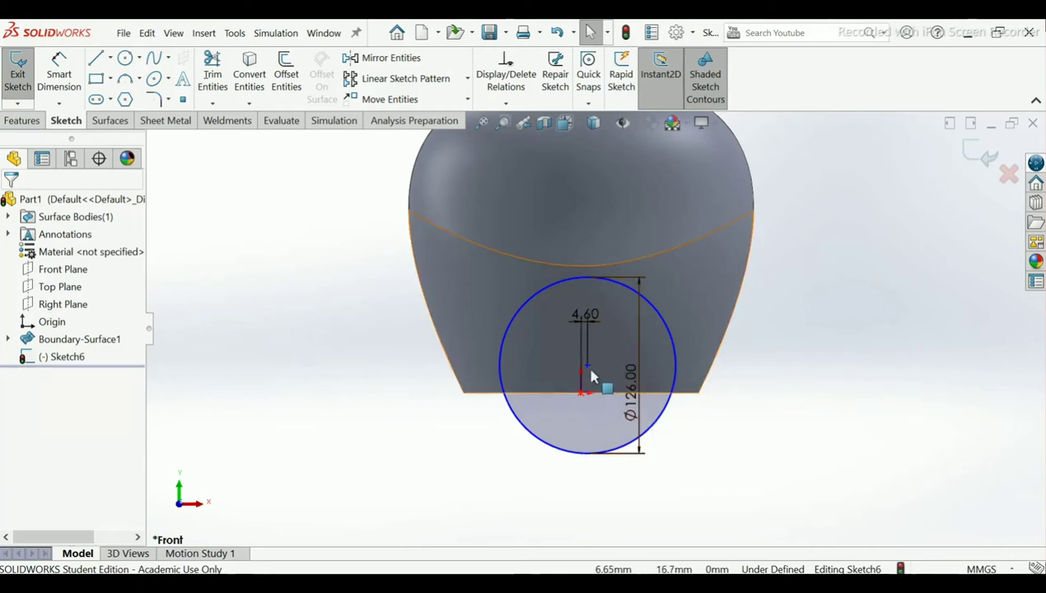
pyautogui.moveTo(587, 365); pyautogui.dragTo(589, 292)
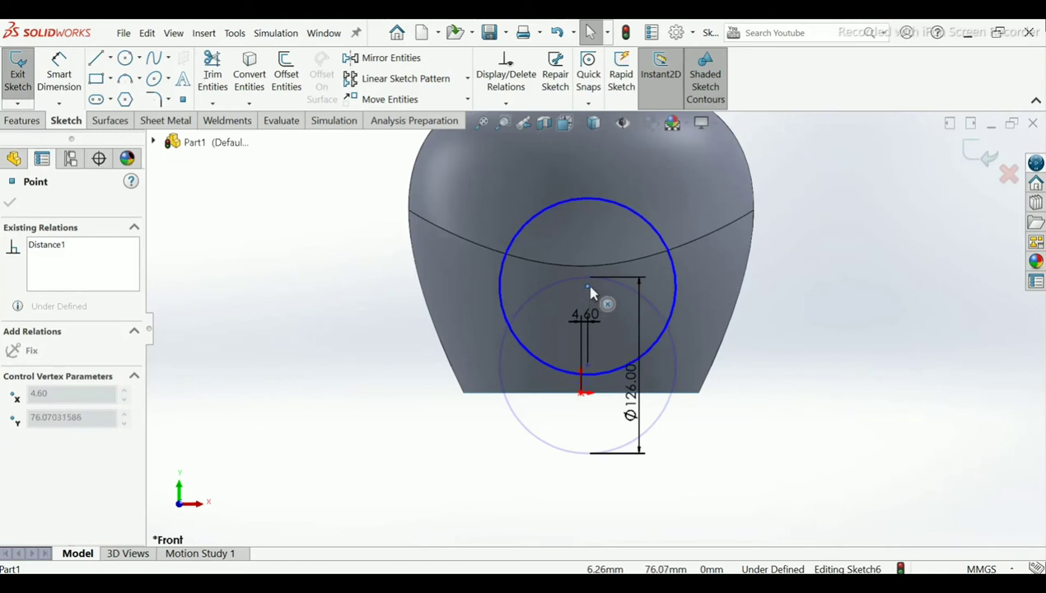
pyautogui.click(777, 384)
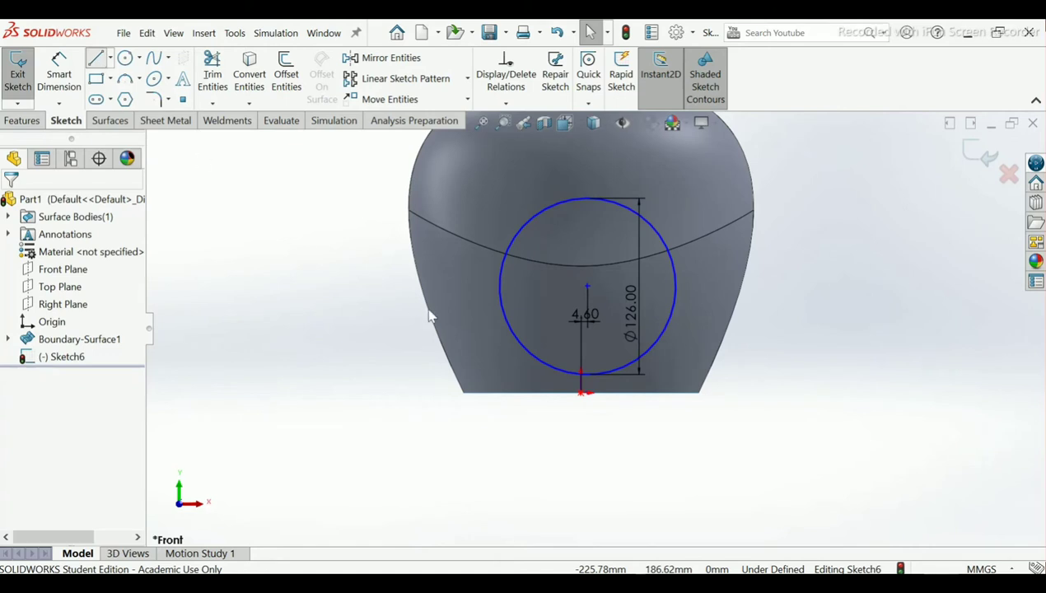
# Step: Draw a horizontal line from the body's left edge to the circle and another rightward from the circle
pyautogui.press('l')
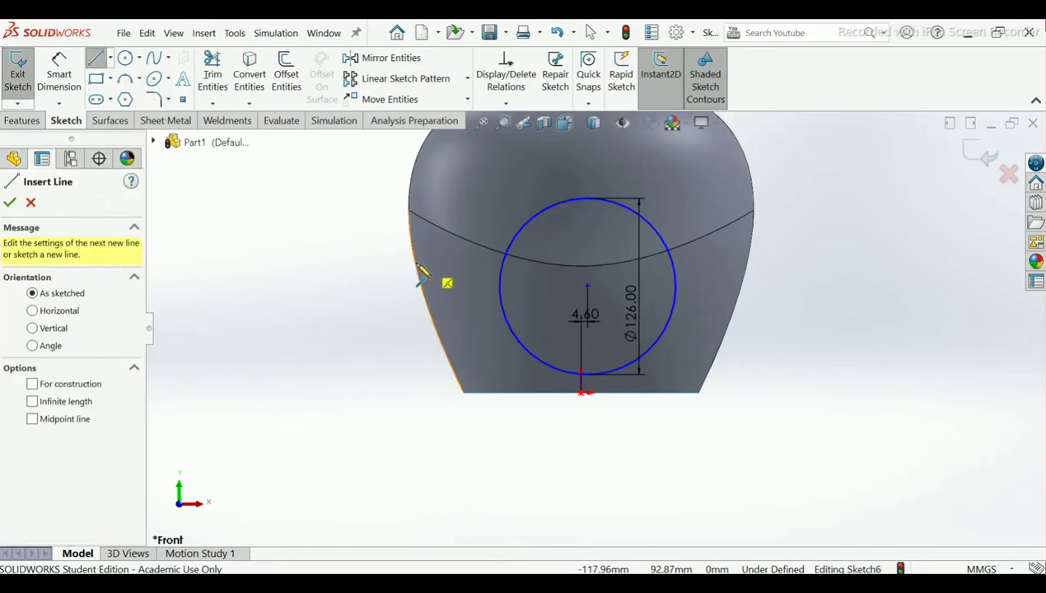
pyautogui.click(416, 263)
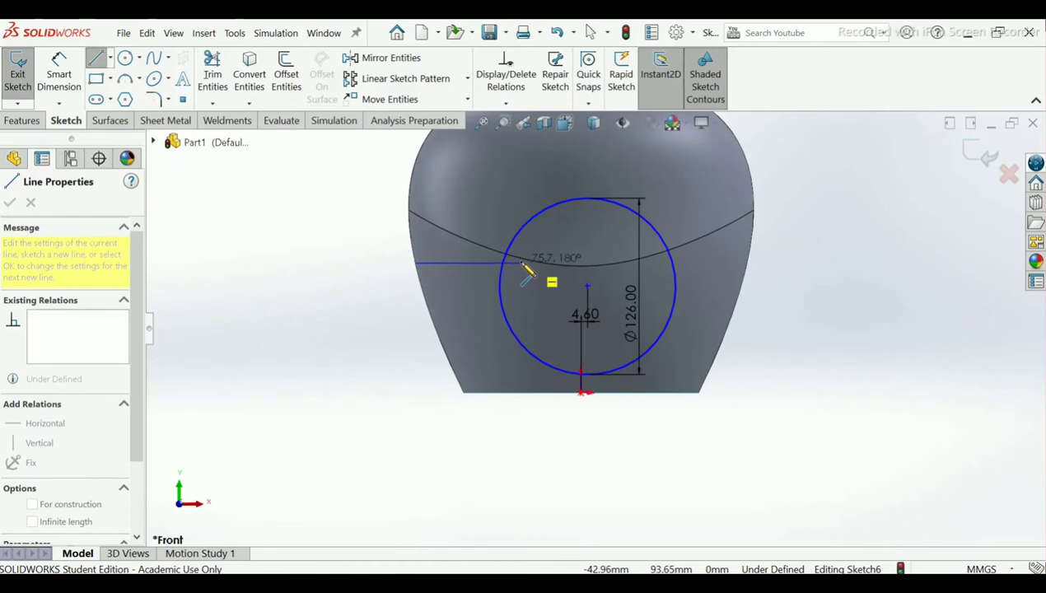
pyautogui.click(522, 263)
pyautogui.rightClick(527, 266)
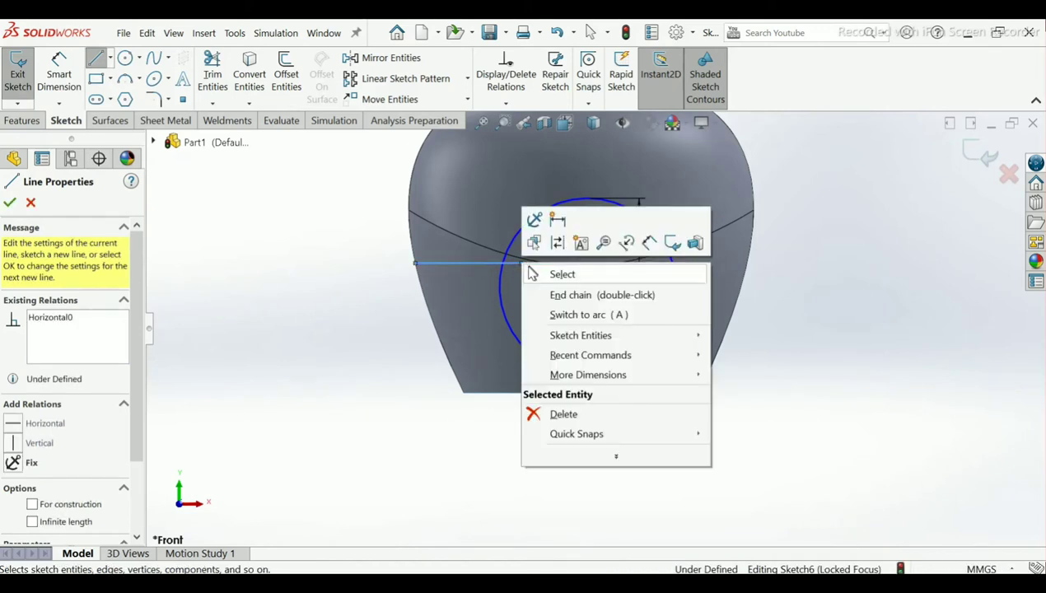
pyautogui.click(576, 294)
pyautogui.press('Escape')
pyautogui.press('l')
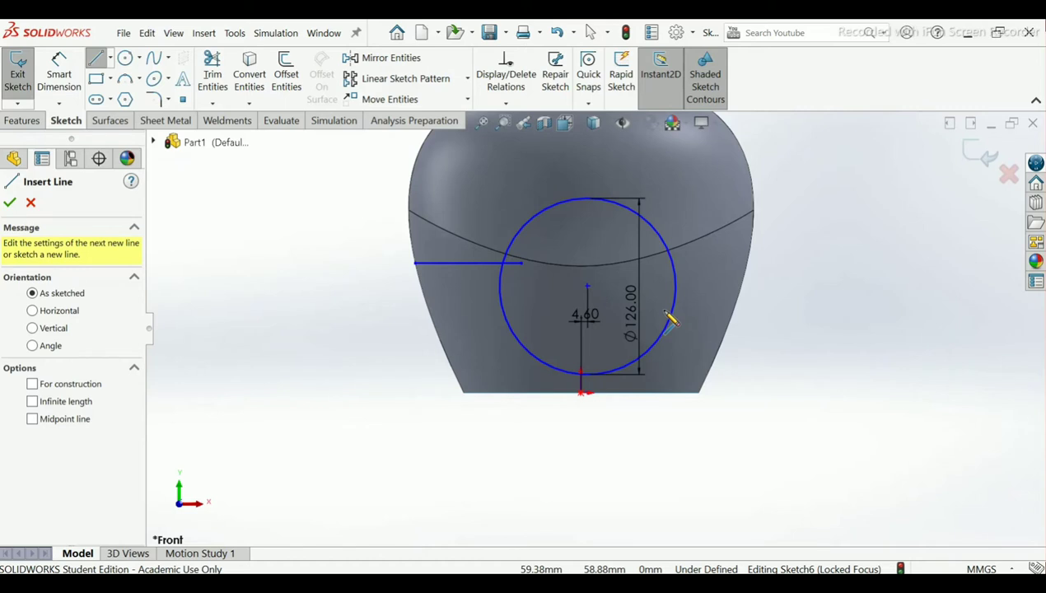
pyautogui.click(666, 312)
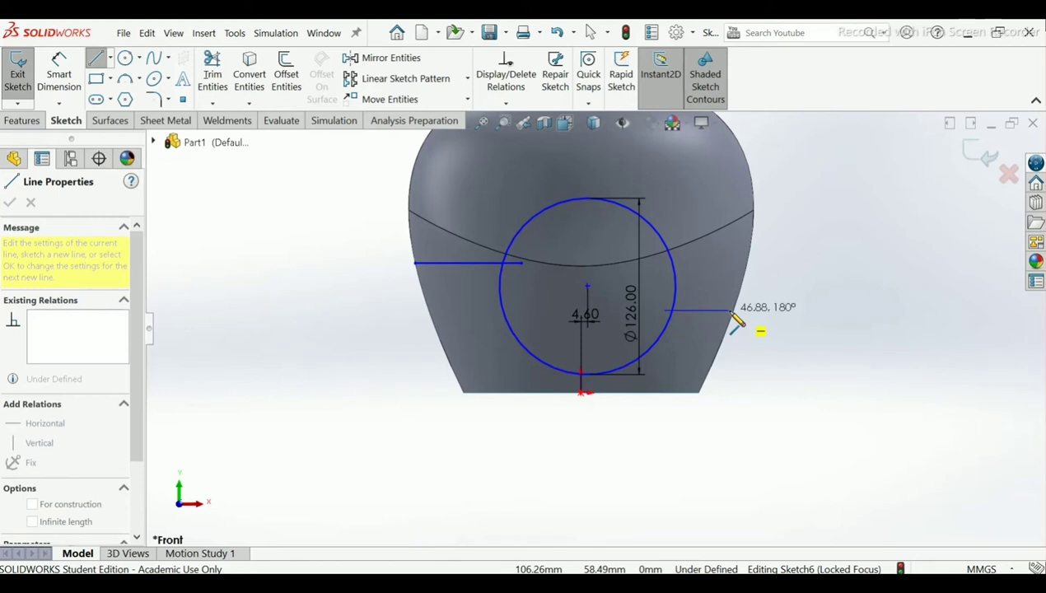
pyautogui.click(729, 312)
pyautogui.rightClick(729, 313)
pyautogui.press('Escape')
pyautogui.press('Escape')
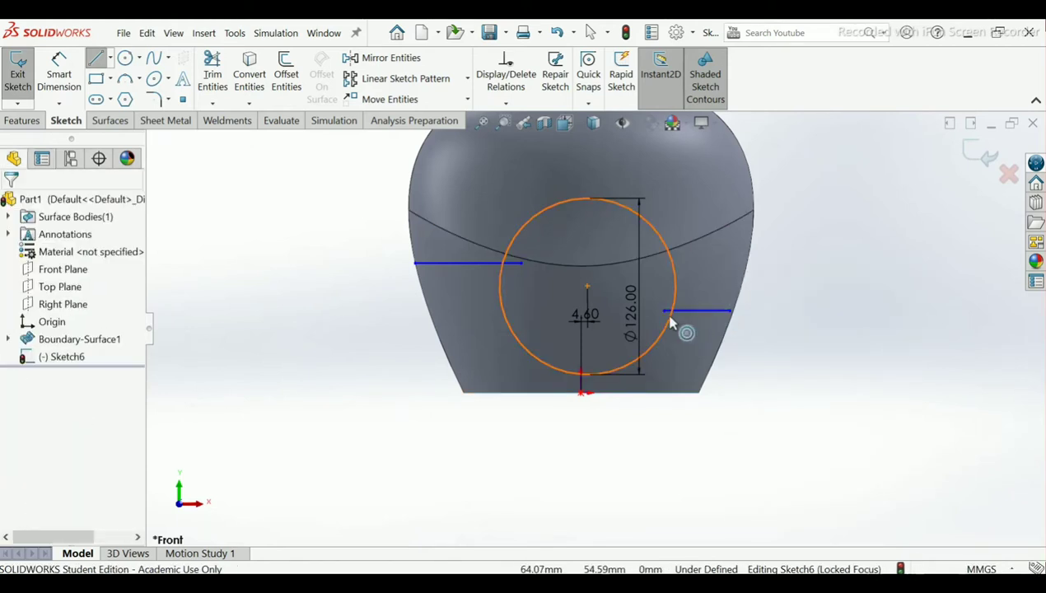
pyautogui.press('Escape')
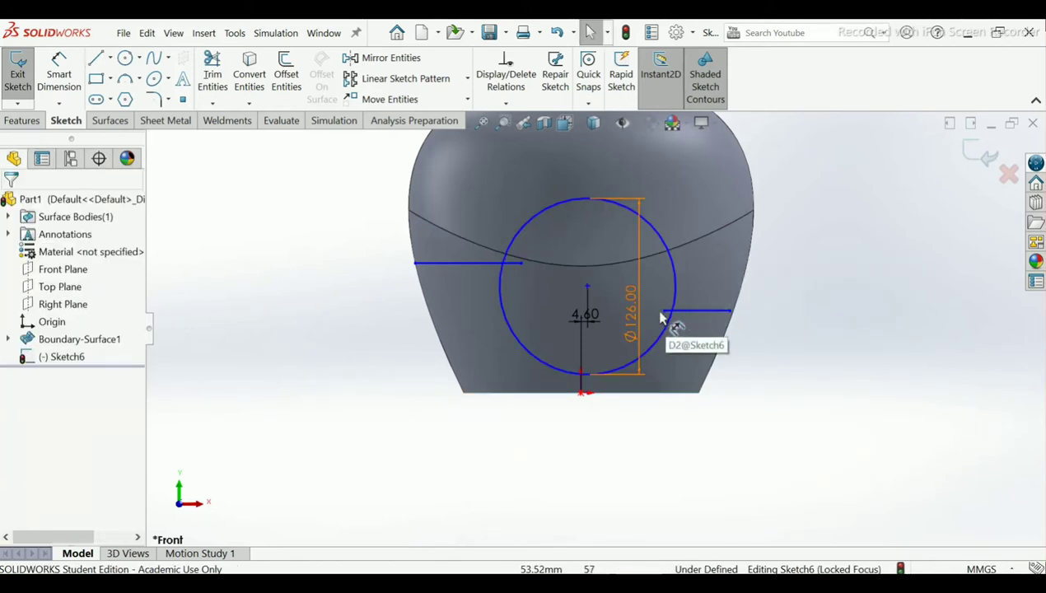
# Step: Trim away the circle's upper part and the left line's stub past the arc
pyautogui.scroll(3, 651, 321)
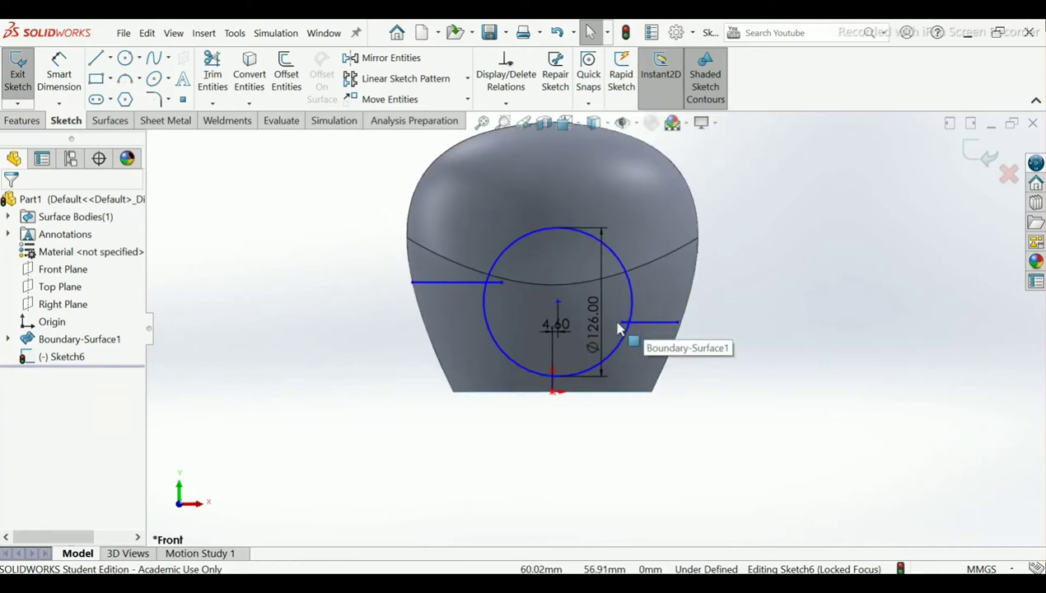
pyautogui.scroll(-3, 609, 325)
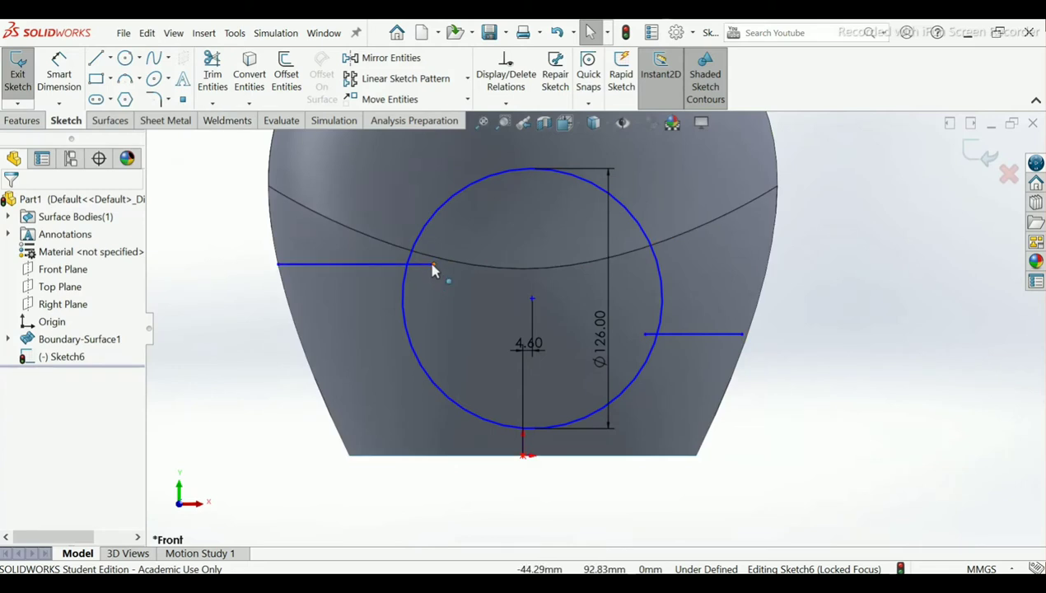
pyautogui.click(211, 73)
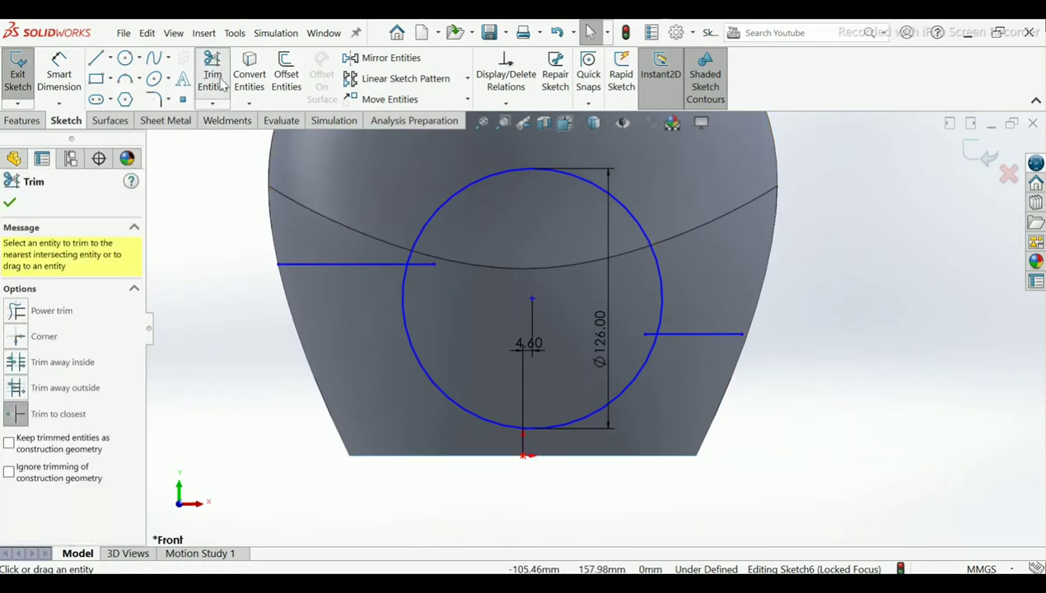
pyautogui.click(420, 238)
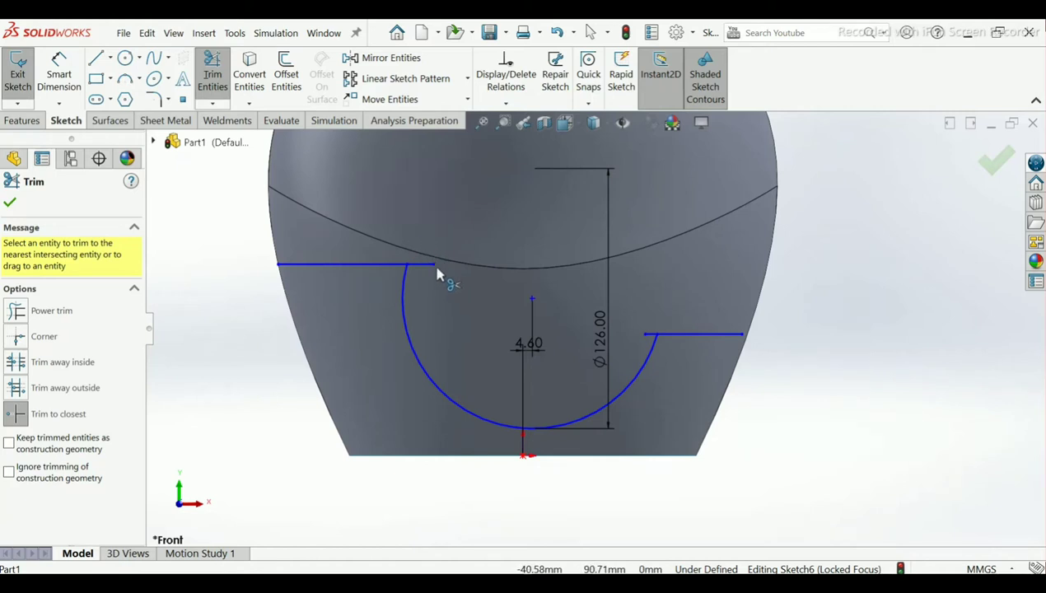
pyautogui.click(423, 267)
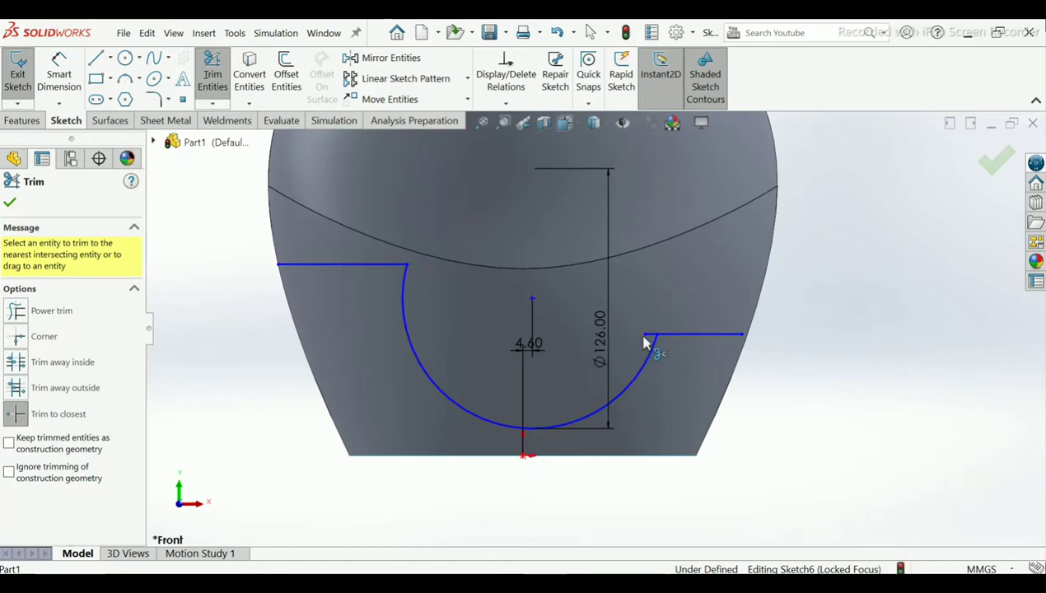
pyautogui.click(13, 200)
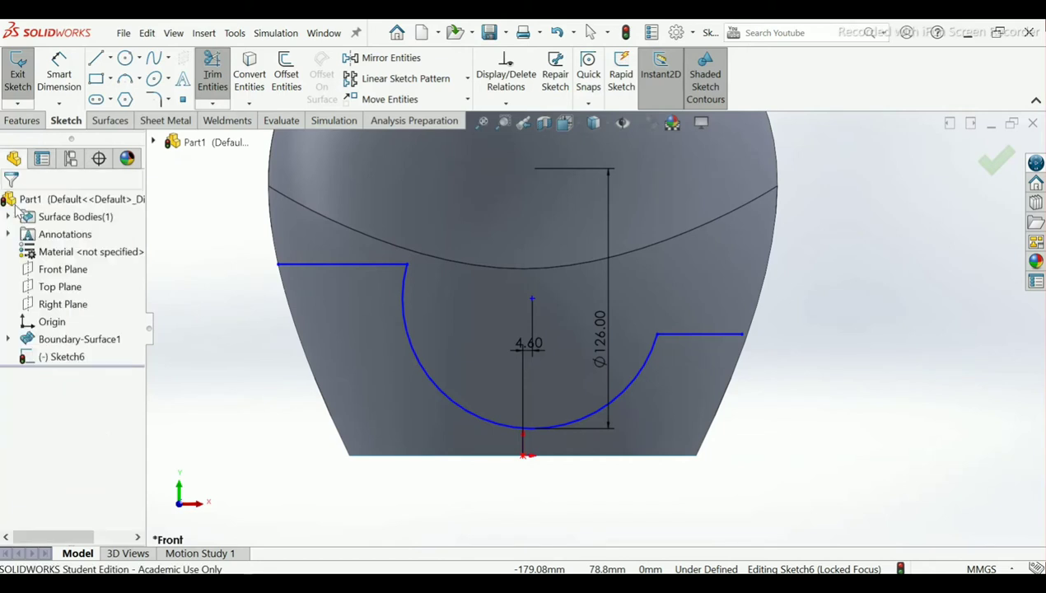
# Step: Attempt a radius dimension on the arc and decline it as over-defining
pyautogui.click(51, 78)
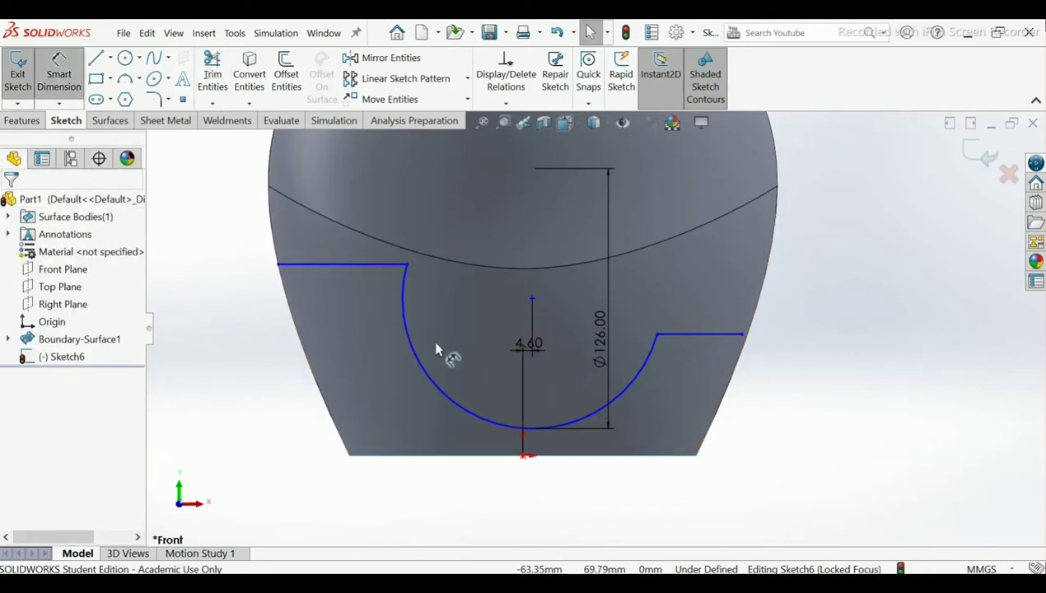
pyautogui.click(439, 398)
pyautogui.click(378, 421)
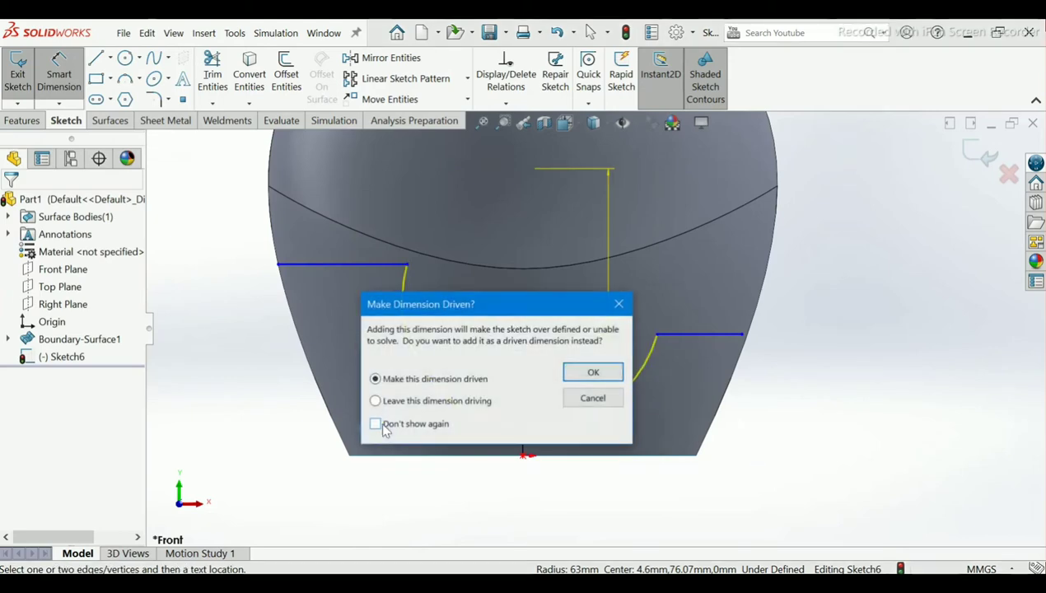
pyautogui.click(592, 398)
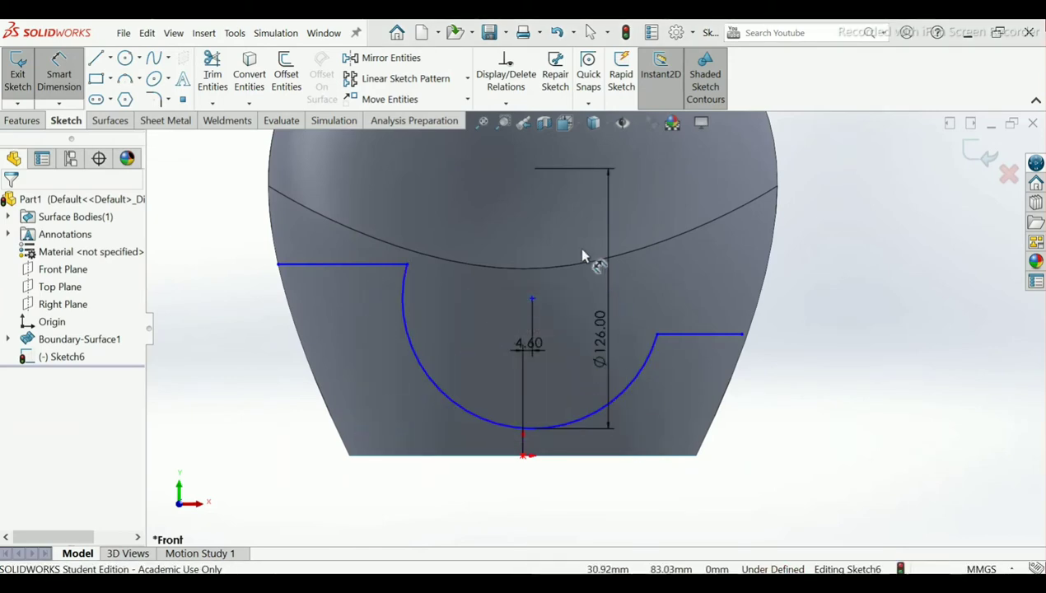
# Step: Replace the Ø126 dimension with an R63 radius dimension on the arc
pyautogui.click(575, 169)
pyautogui.press('Delete')
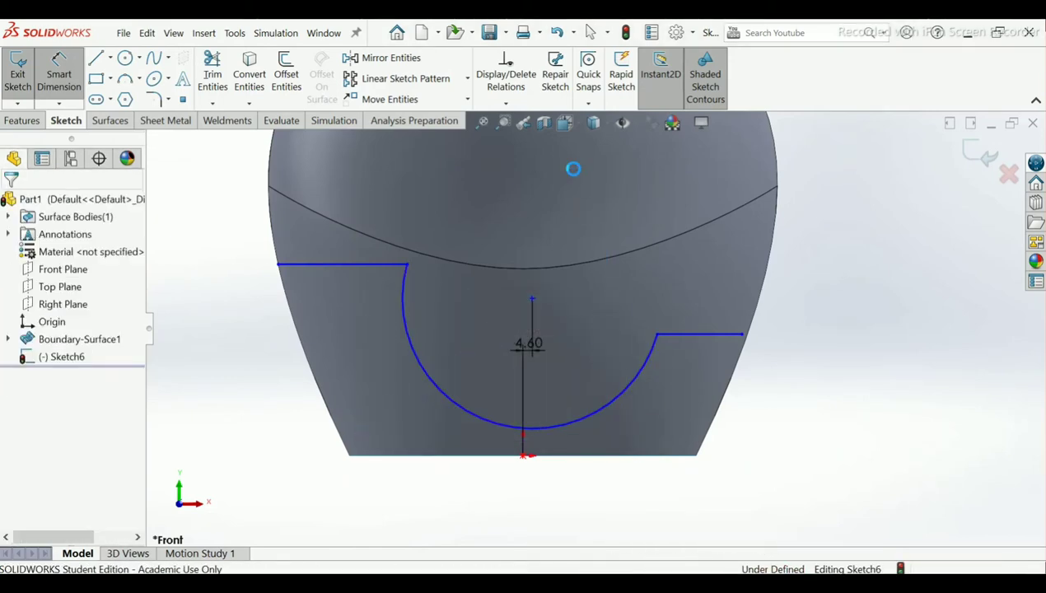
pyautogui.click(438, 397)
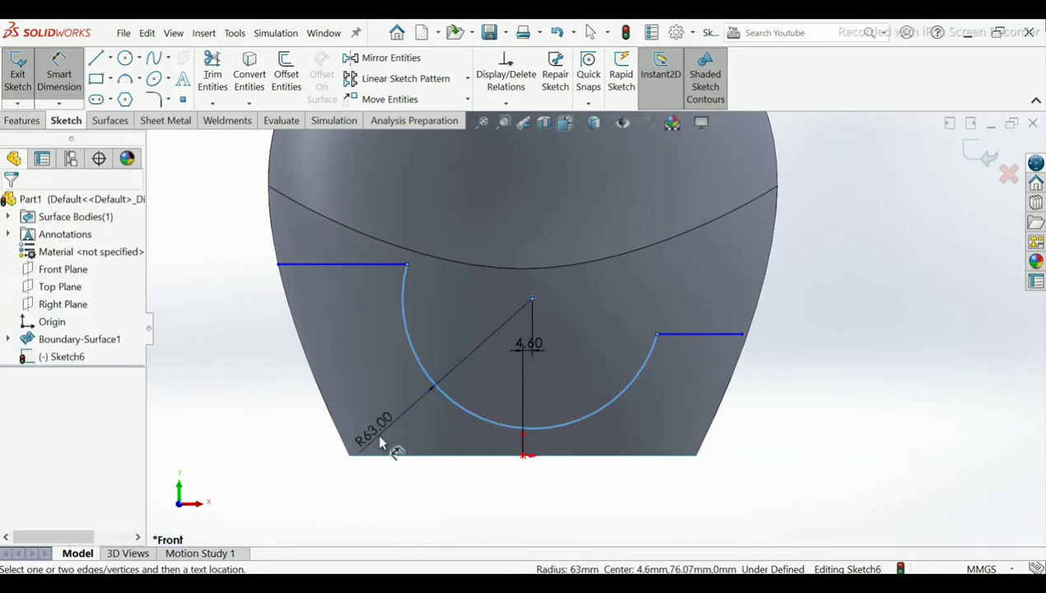
pyautogui.click(386, 446)
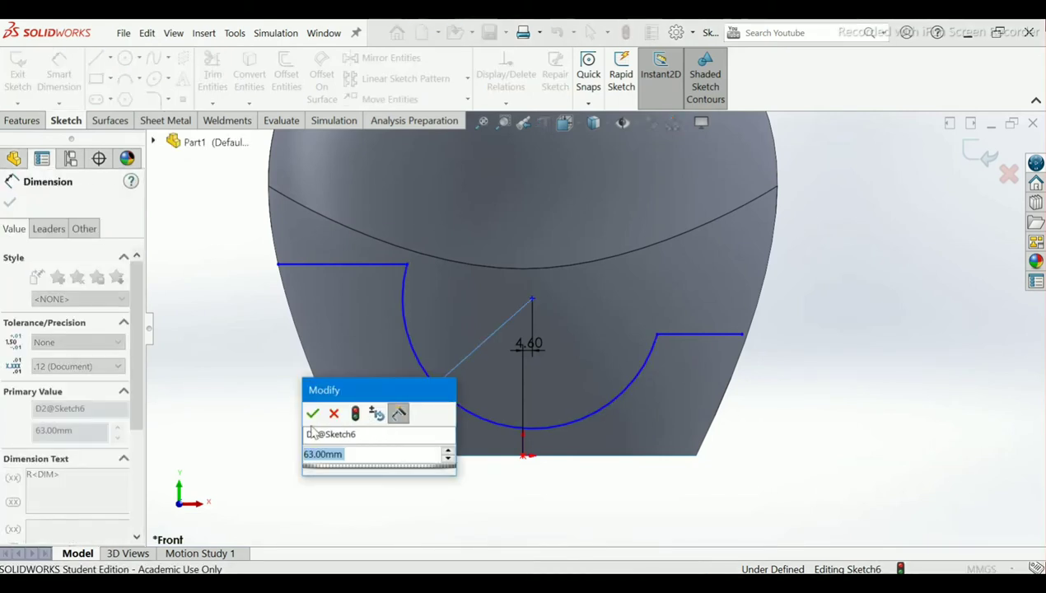
pyautogui.click(313, 412)
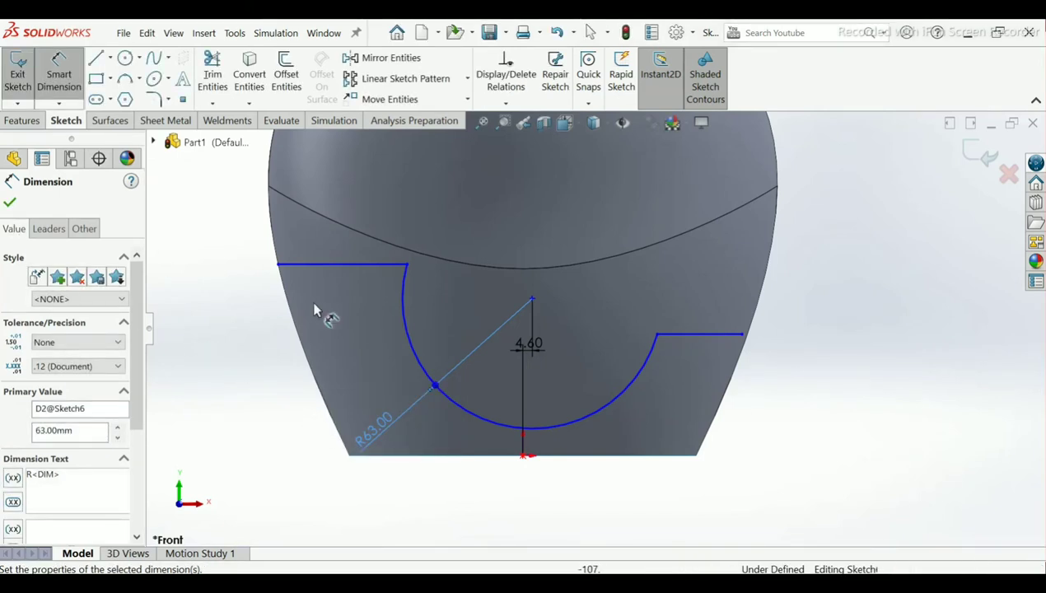
# Step: Dimension the left horizontal line 105 mm above the bottom edge
pyautogui.click(333, 265)
pyautogui.click(427, 455)
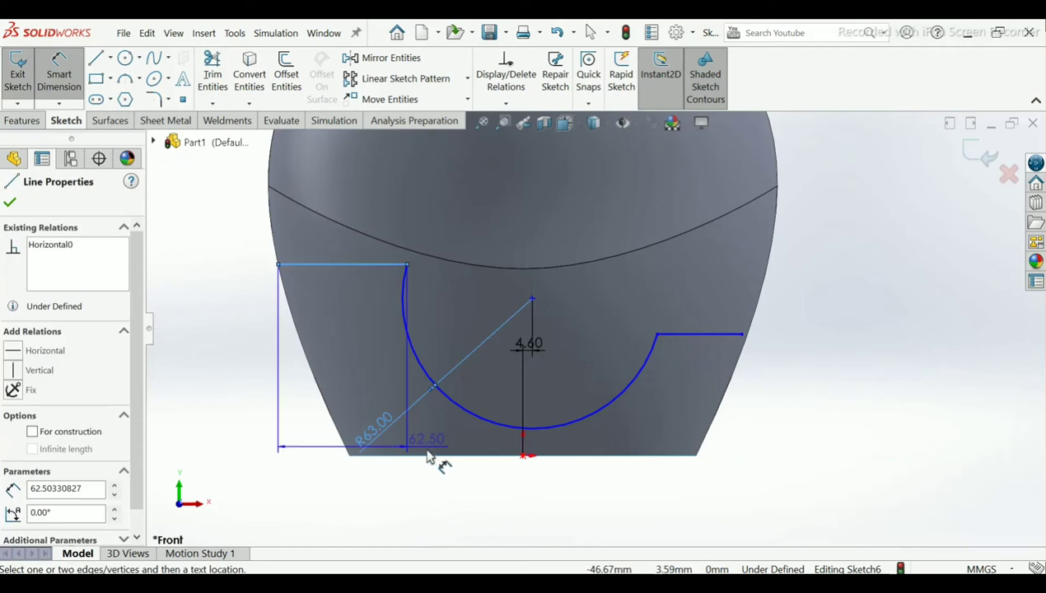
pyautogui.click(406, 458)
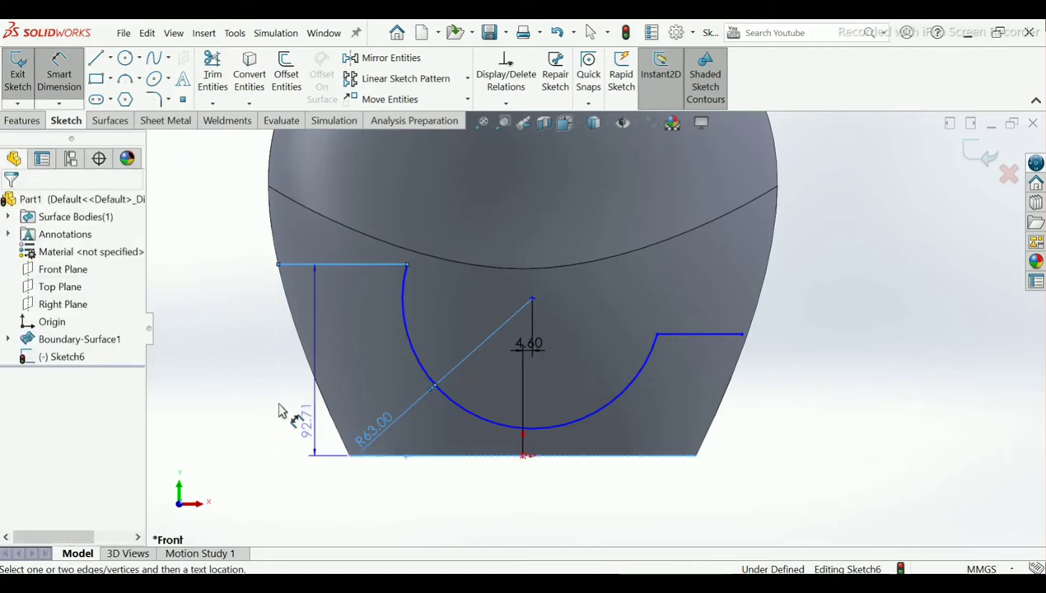
pyautogui.click(244, 378)
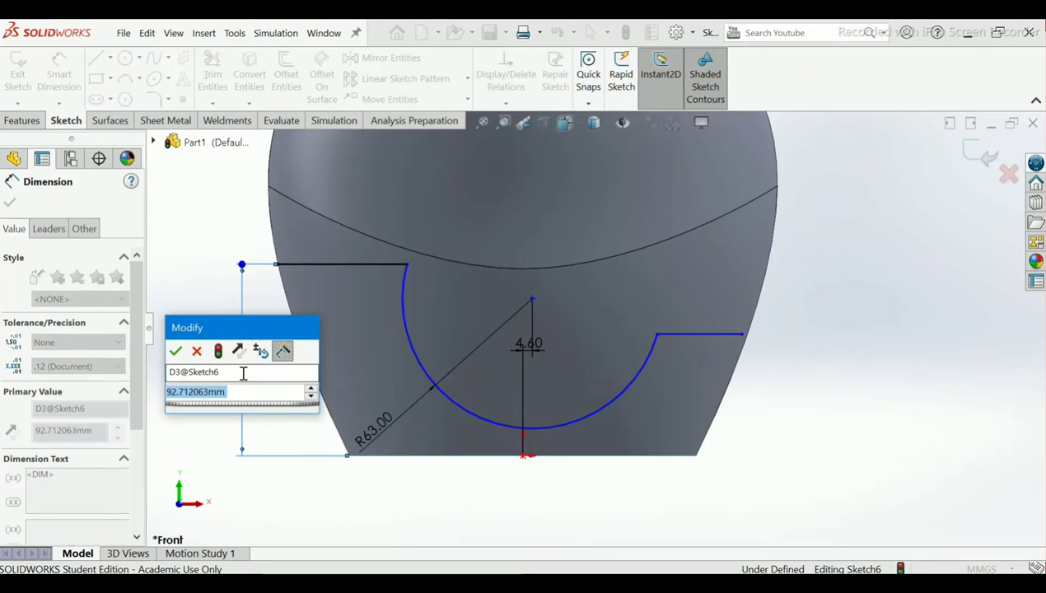
pyautogui.write('105')
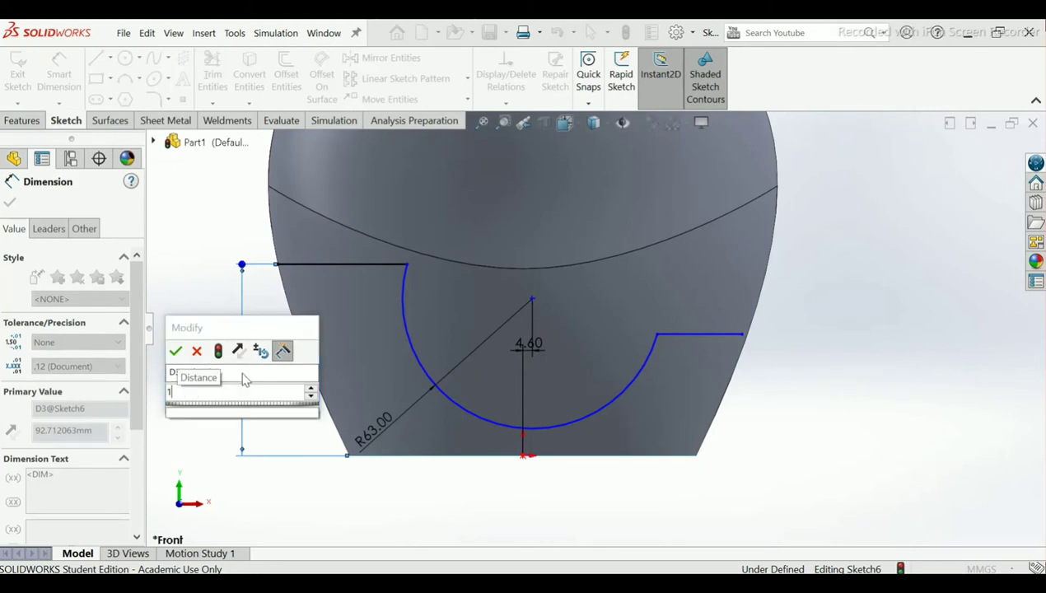
pyautogui.press('Return')
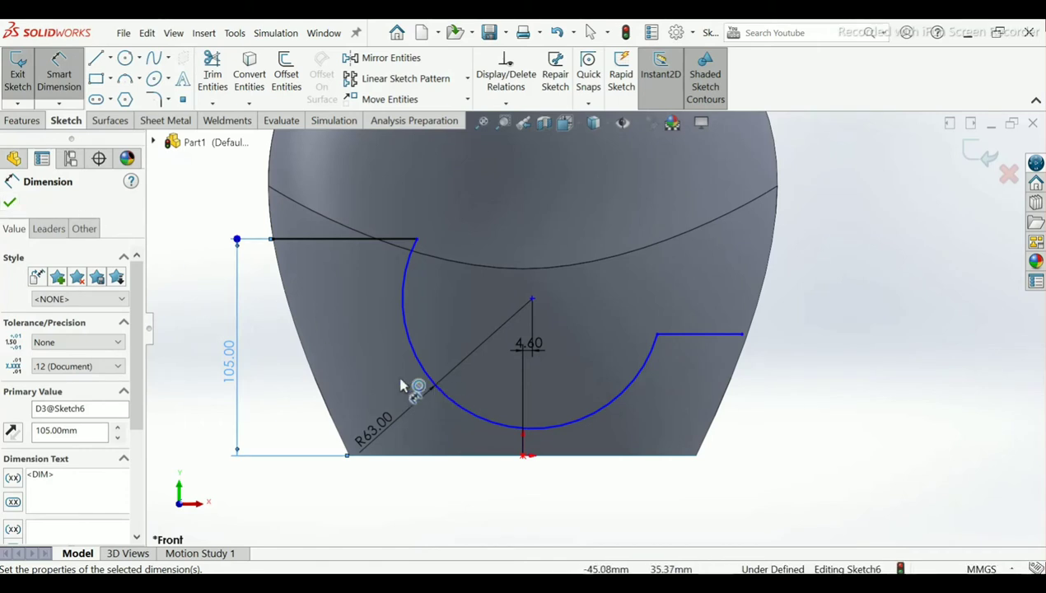
# Step: Close dimensioning and bring back the sketching tools
pyautogui.click(287, 381)
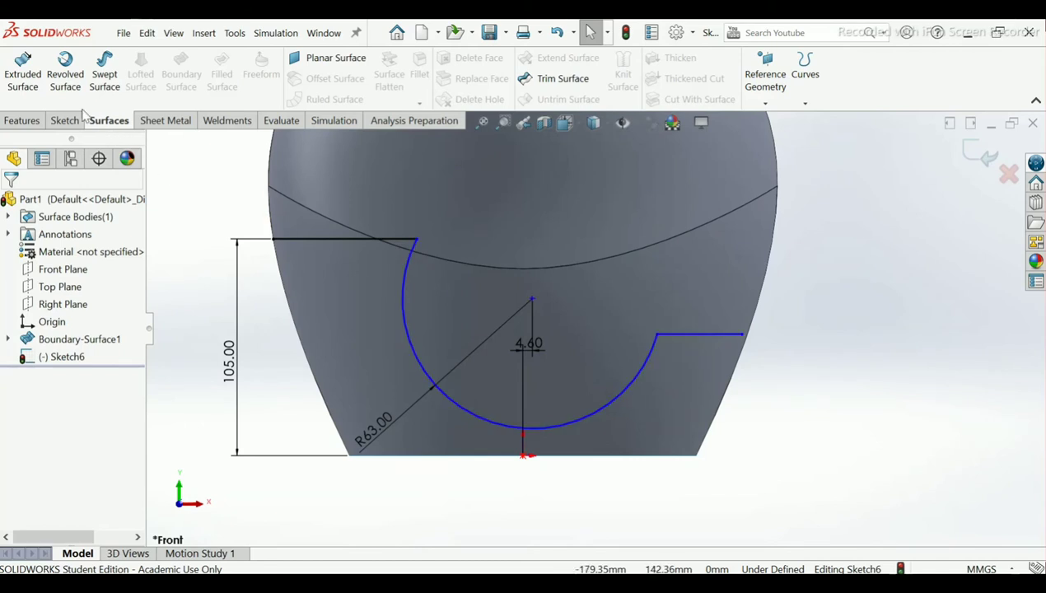
pyautogui.click(20, 121)
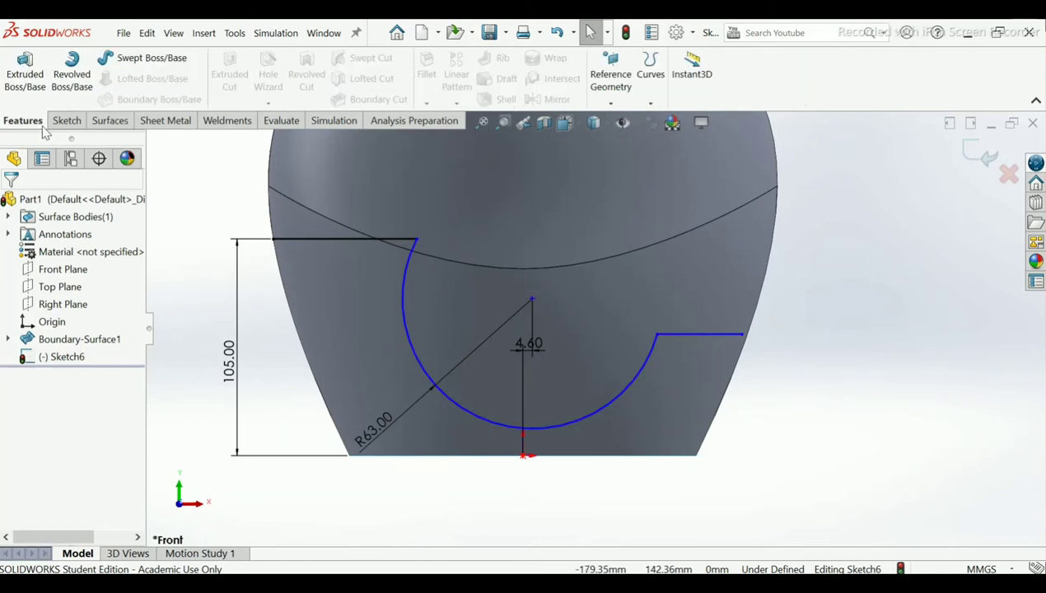
pyautogui.click(65, 121)
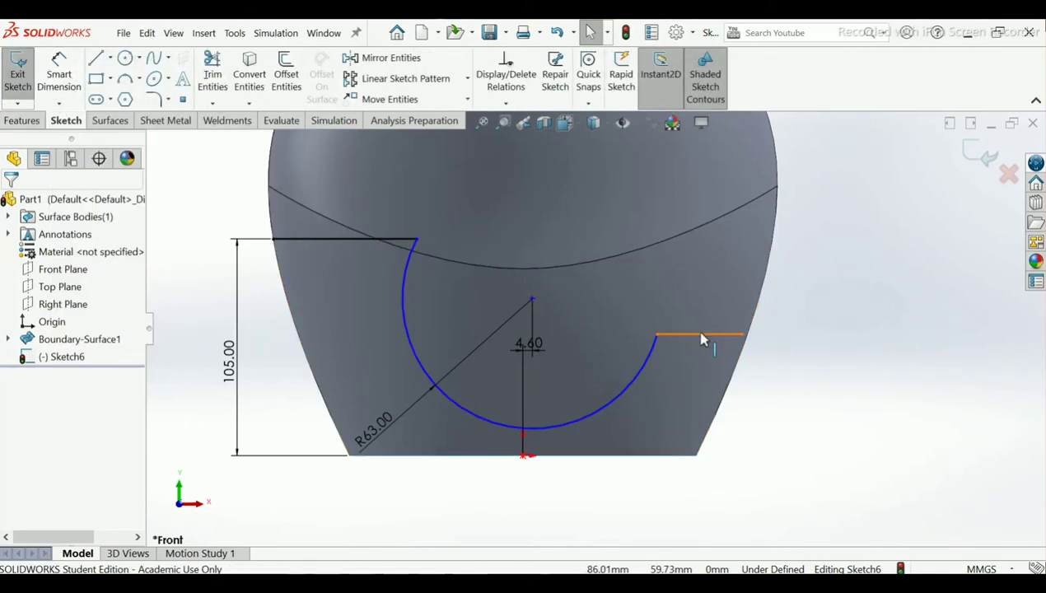
pyautogui.click(696, 353)
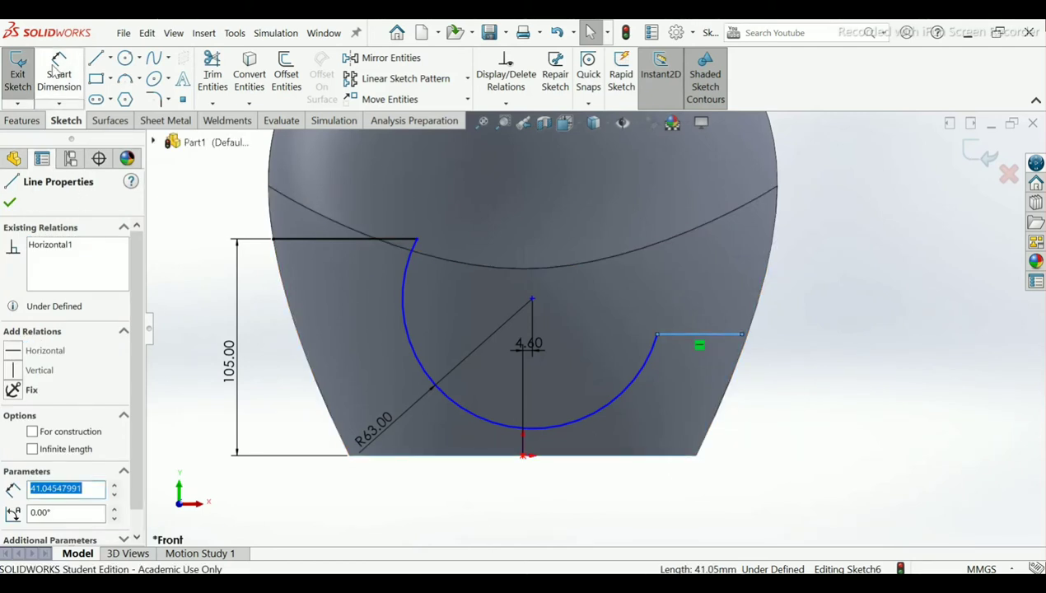
pyautogui.click(190, 229)
# Step: Dimension the right horizontal line 65 mm above the bottom edge
pyautogui.press('d')
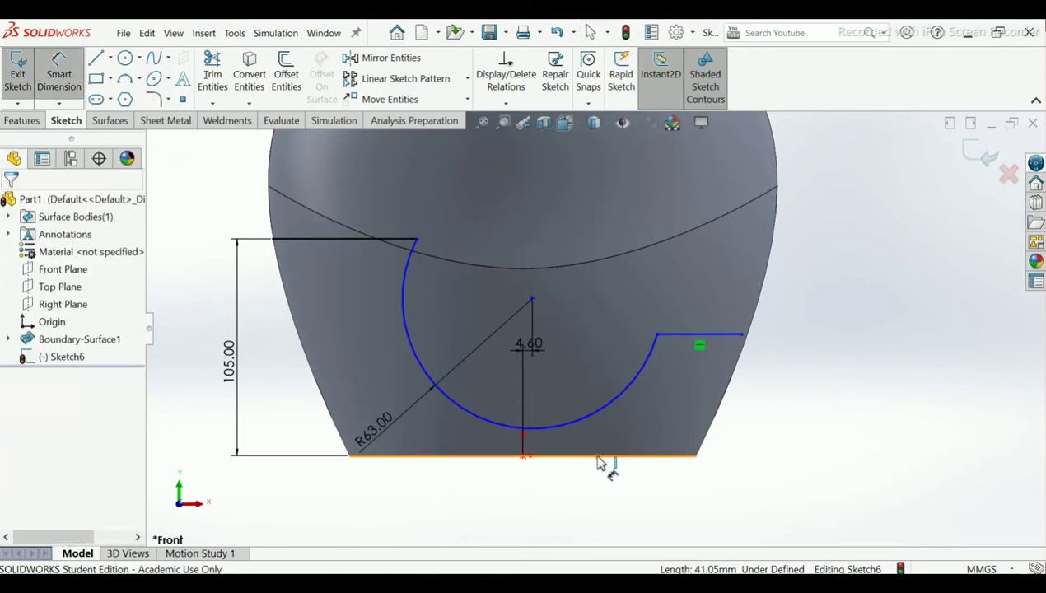
pyautogui.click(605, 454)
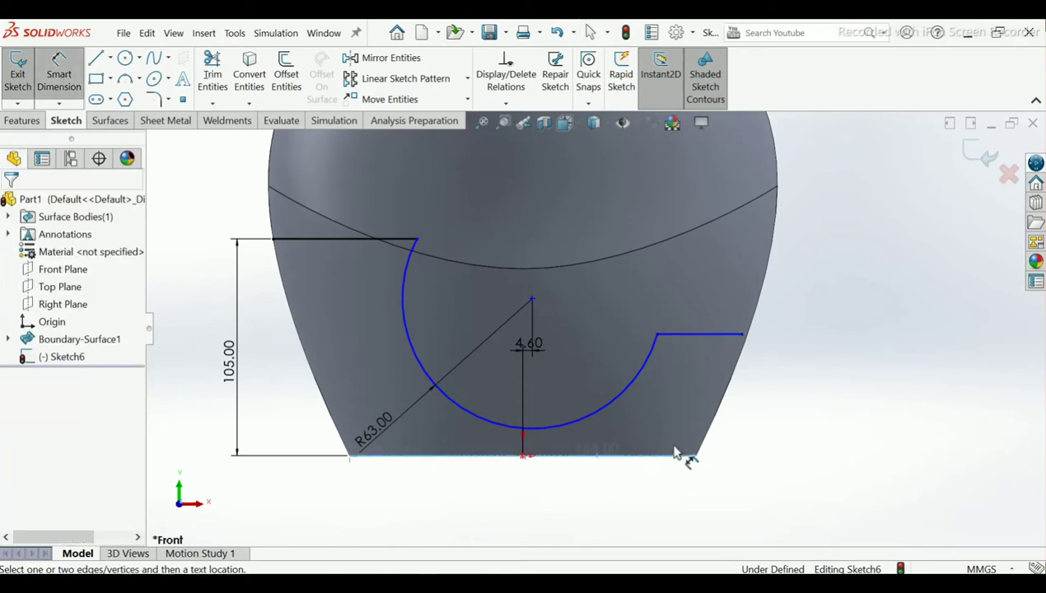
pyautogui.click(727, 336)
pyautogui.click(788, 390)
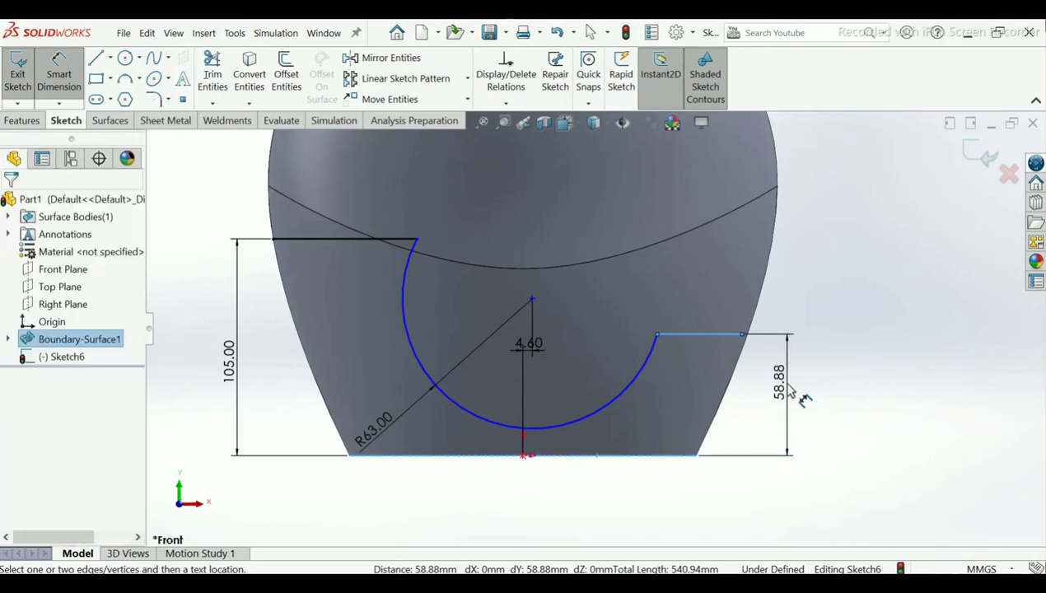
pyautogui.click(791, 394)
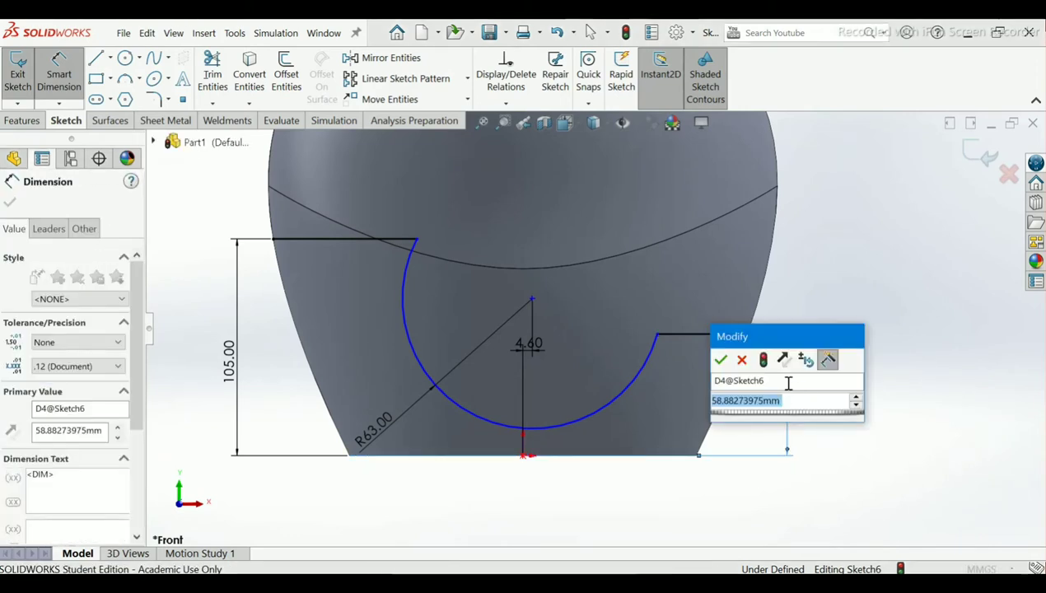
pyautogui.write('65')
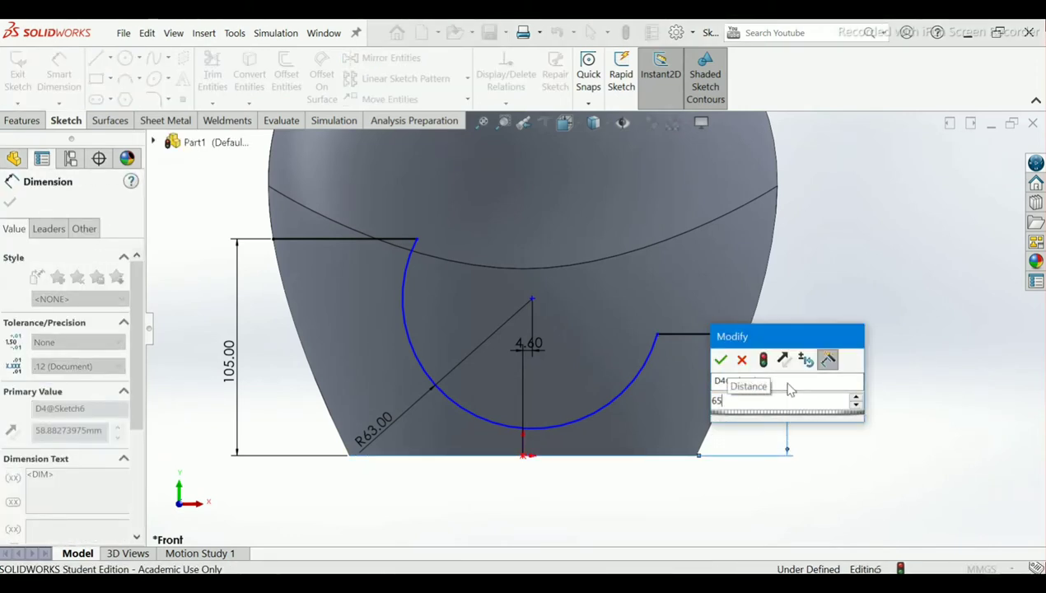
pyautogui.press('Return')
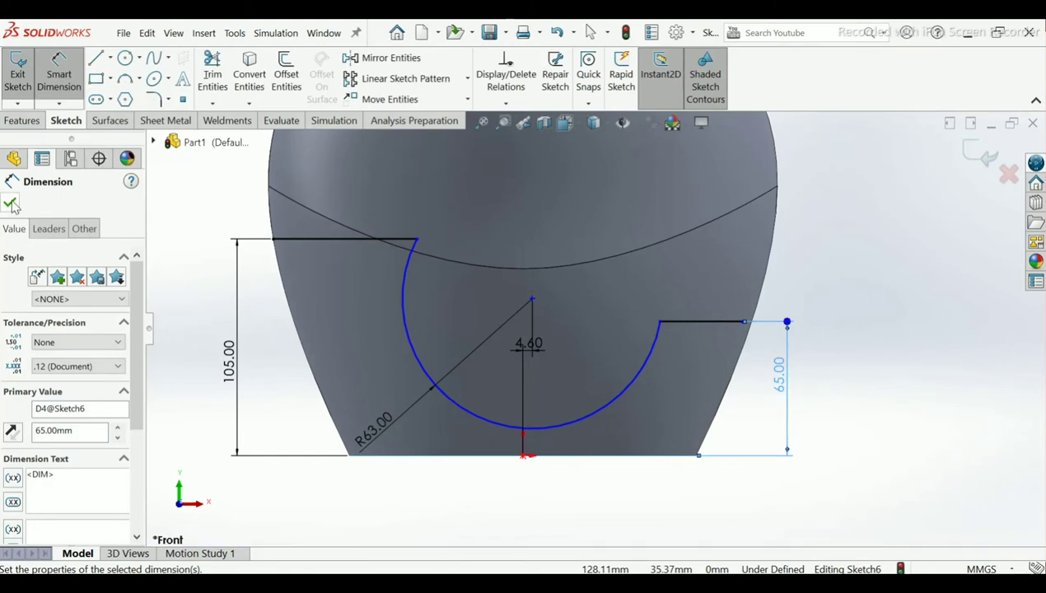
pyautogui.click(10, 203)
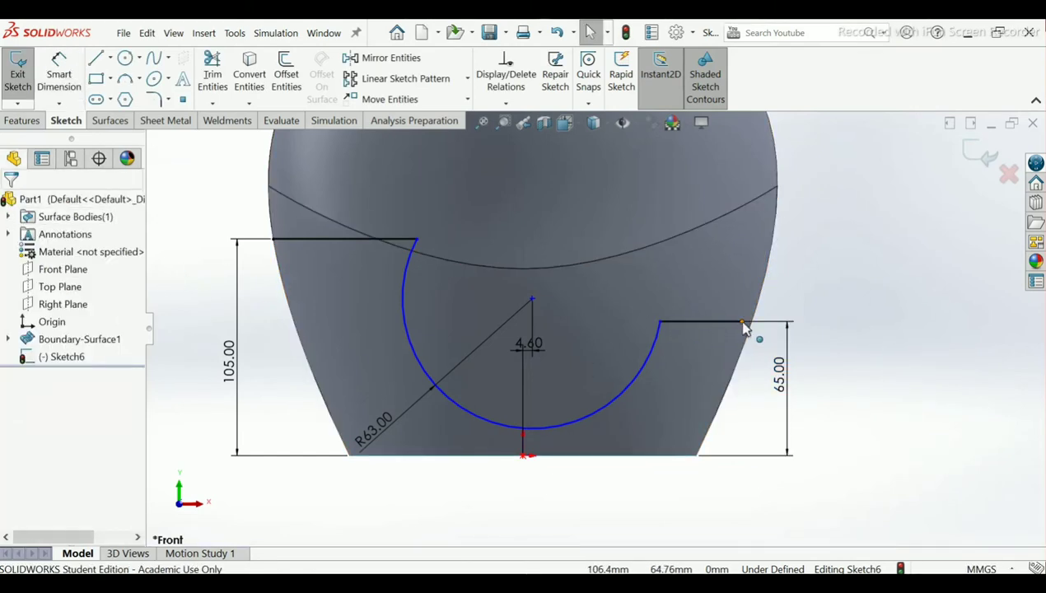
# Step: Make the right line's outer endpoint coincident with the helmet's outline edge
pyautogui.click(216, 105)
pyautogui.click(222, 144)
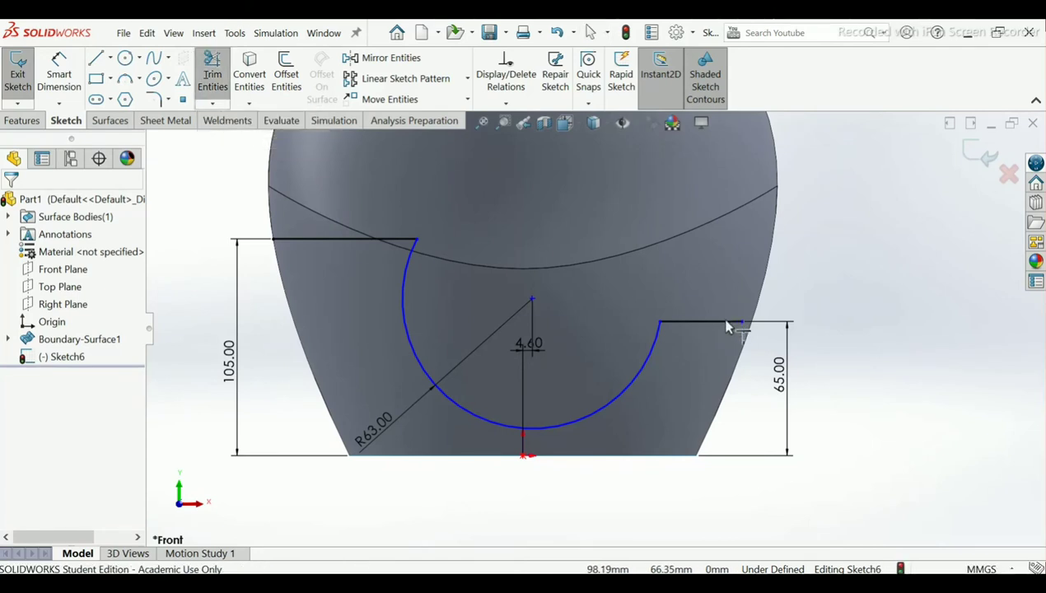
pyautogui.rightClick(206, 184)
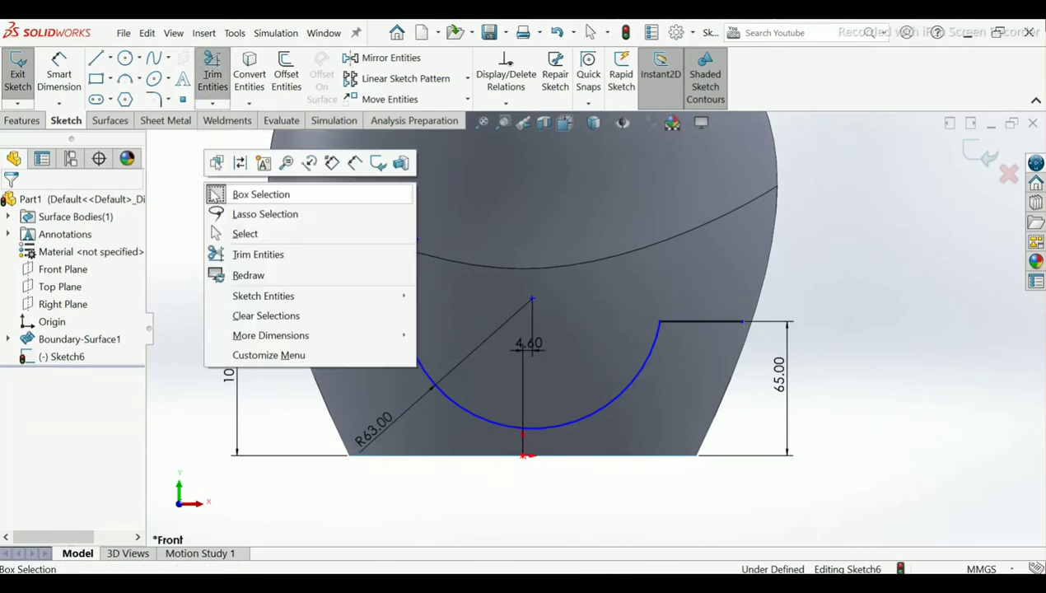
pyautogui.press('Escape')
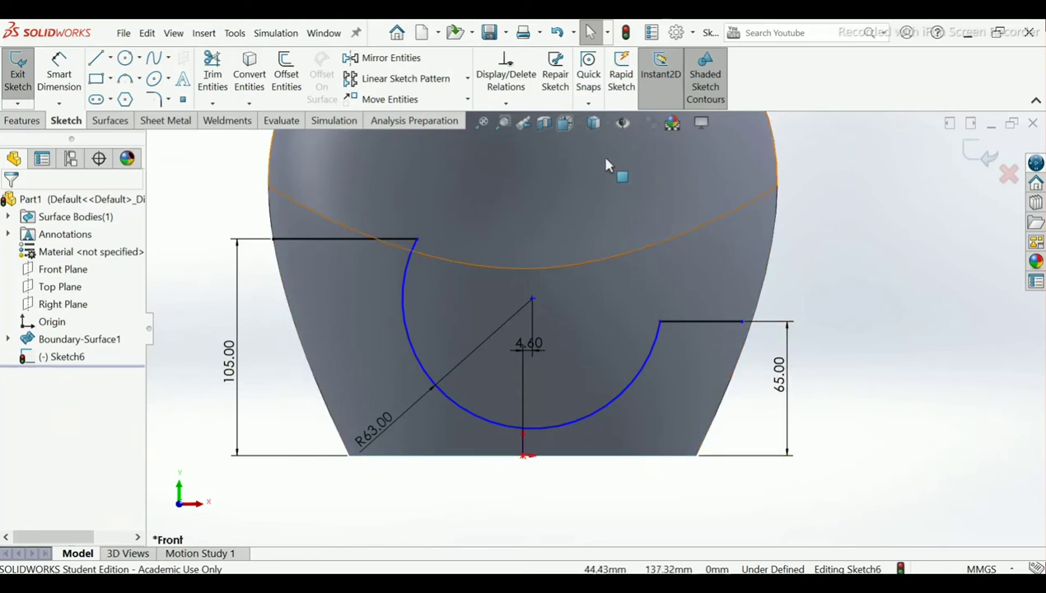
pyautogui.click(743, 324)
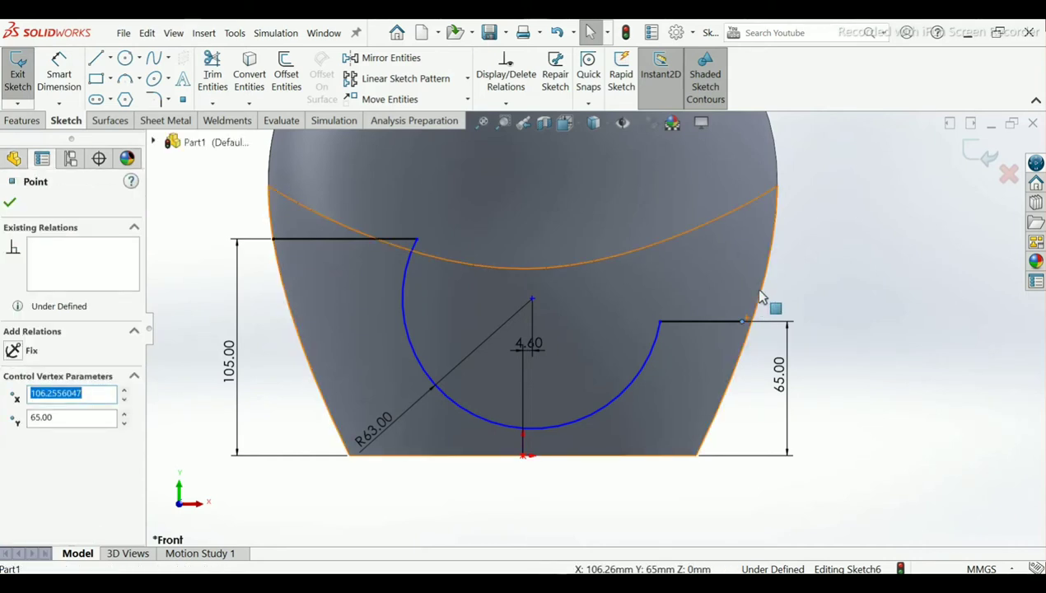
pyautogui.click(770, 295)
pyautogui.click(743, 323)
pyautogui.keyDown('ctrl'); pyautogui.click(749, 344); pyautogui.keyUp('ctrl')
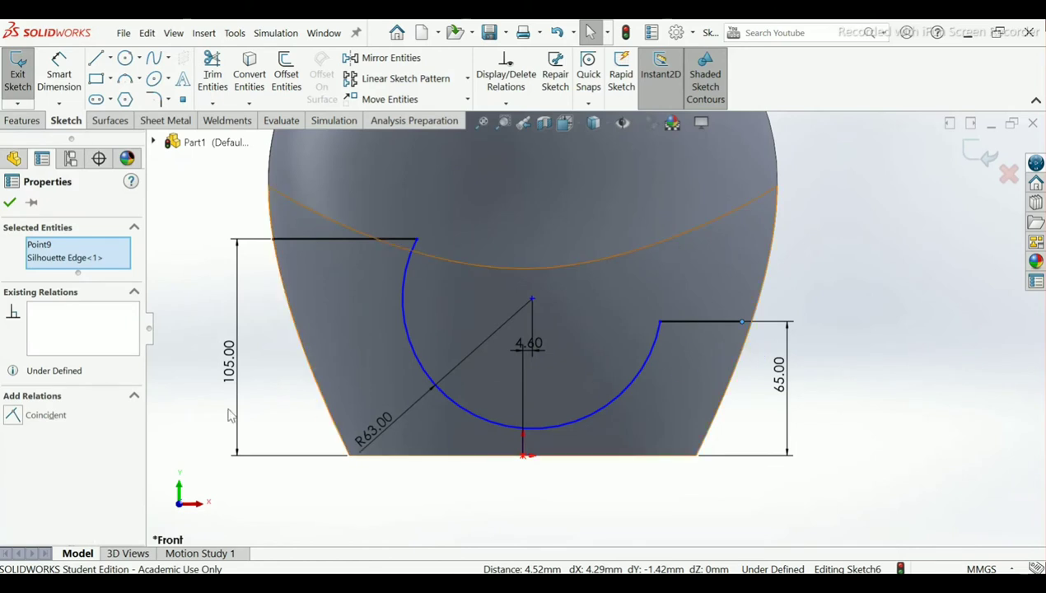
pyautogui.click(12, 418)
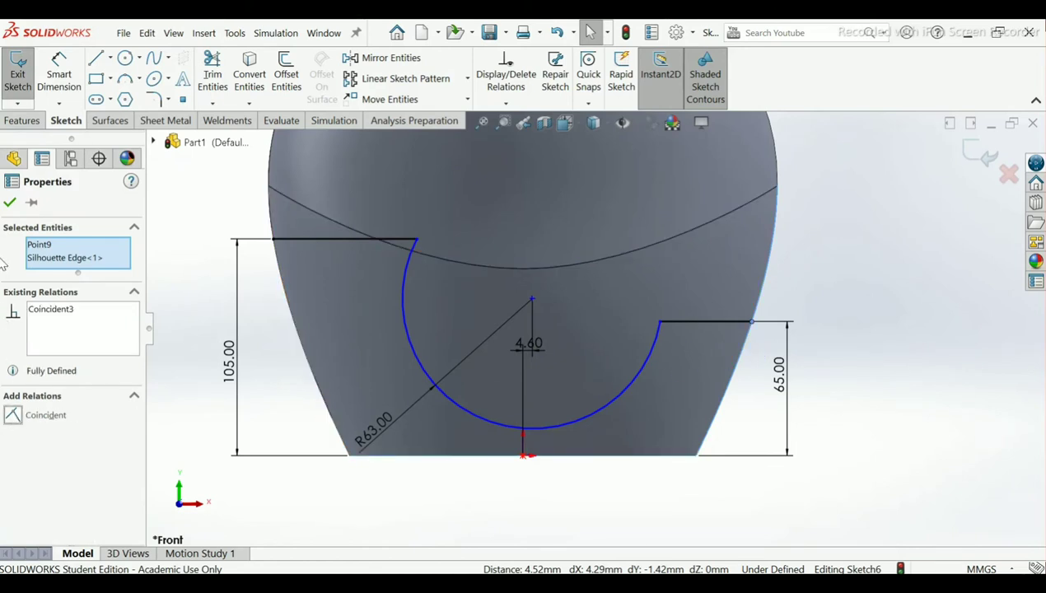
pyautogui.click(11, 202)
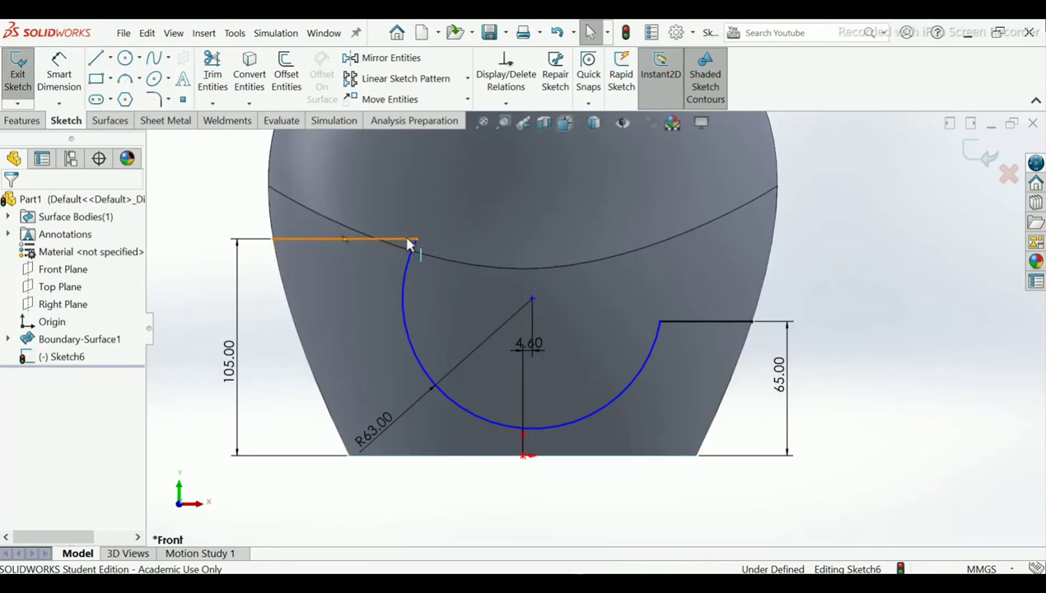
# Step: Drag the arc's left end inward, shortening the left line to 62.72 mm
pyautogui.moveTo(415, 260)
pyautogui.mouseDown()
pyautogui.moveTo(400, 287)
pyautogui.moveTo(402, 240)
pyautogui.mouseUp()
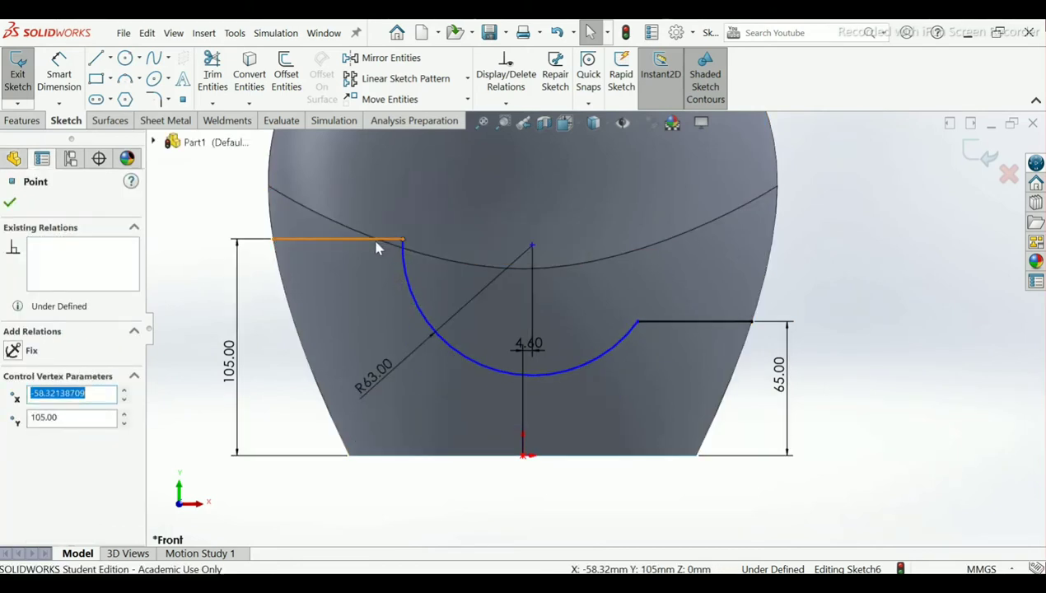
pyautogui.click(346, 240)
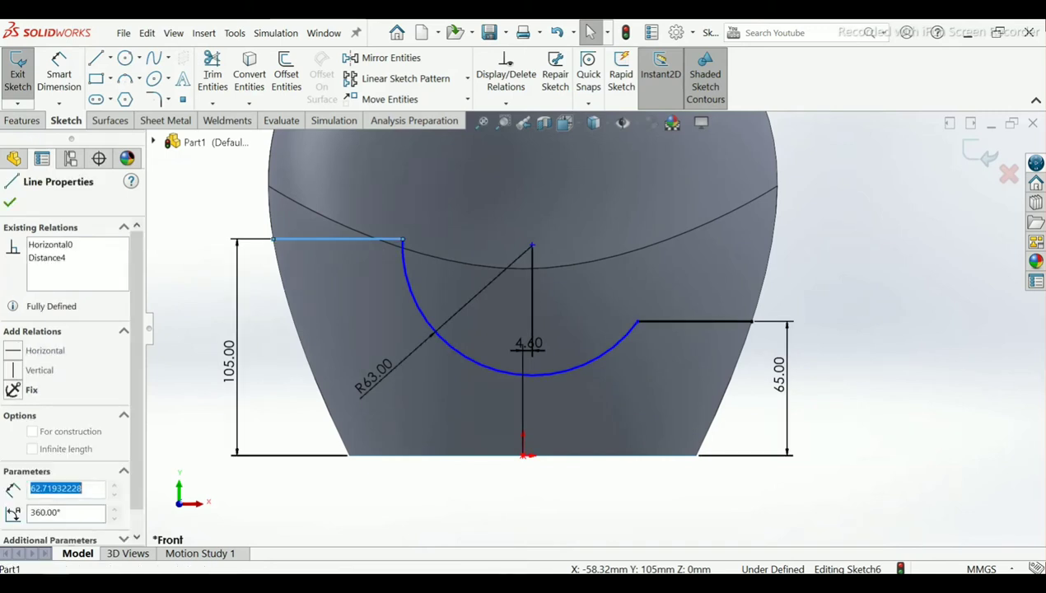
pyautogui.click(914, 270)
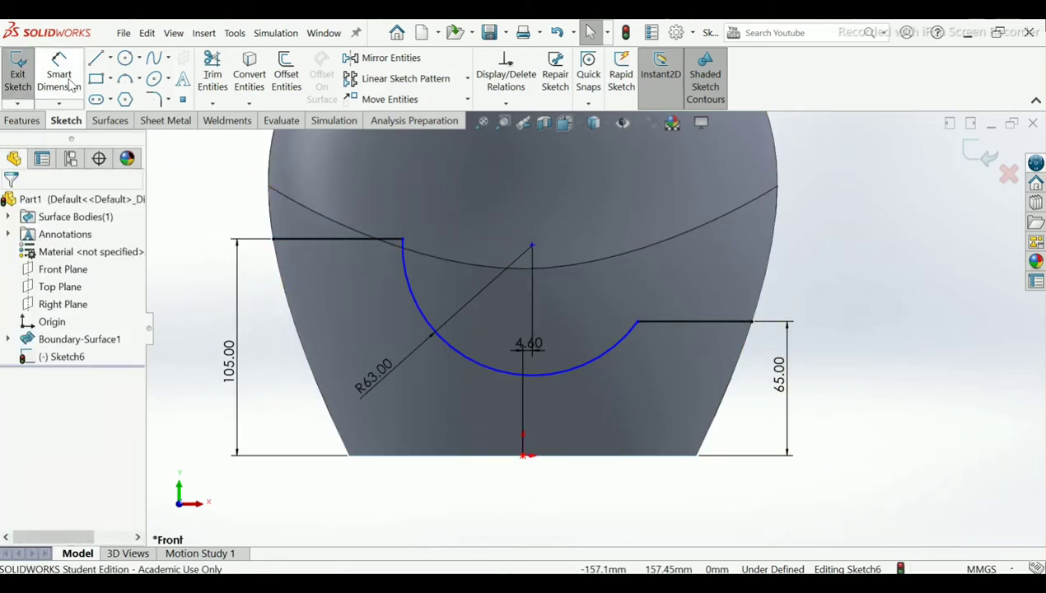
# Step: Dimension the arc's centre point 101 mm above the bottom edge
pyautogui.click(71, 85)
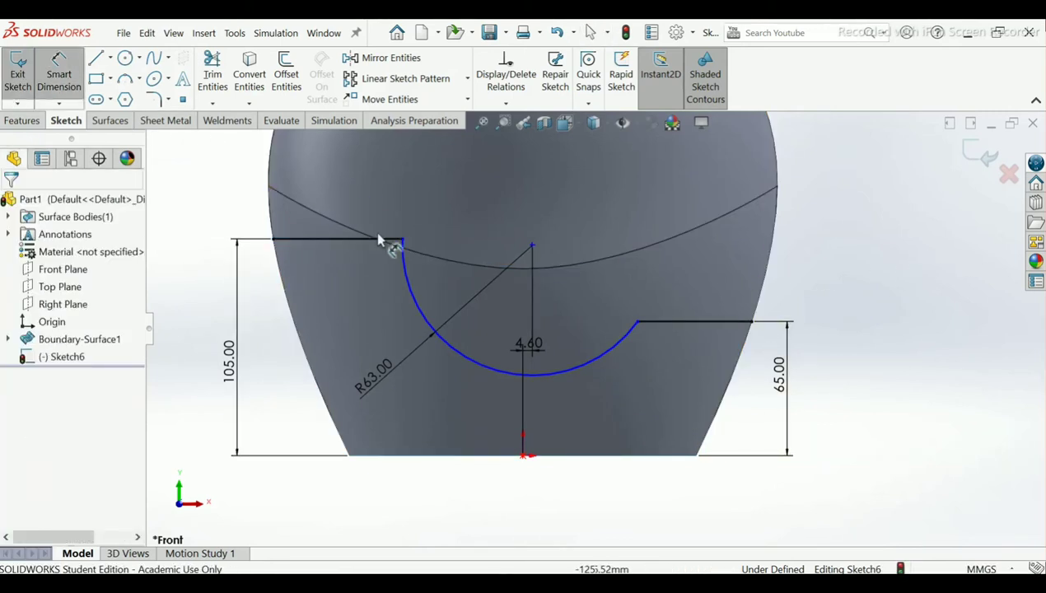
pyautogui.click(531, 247)
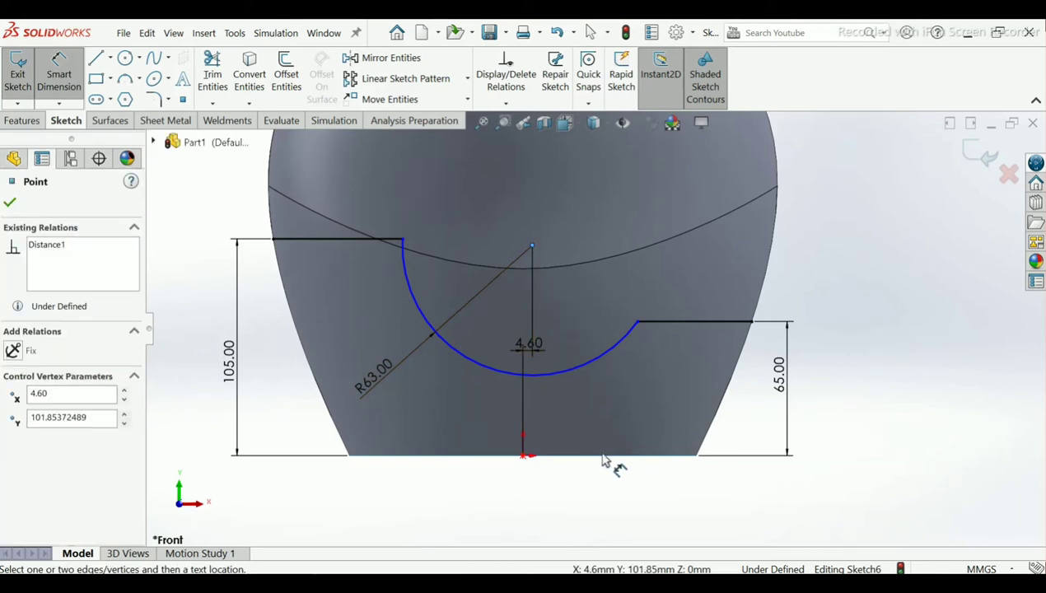
pyautogui.click(690, 455)
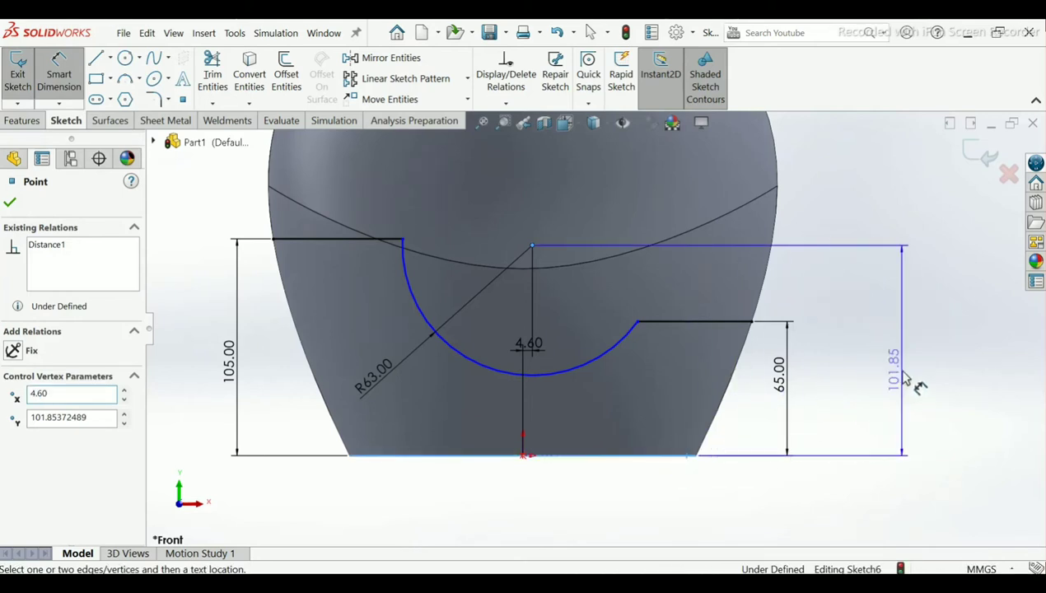
pyautogui.click(904, 376)
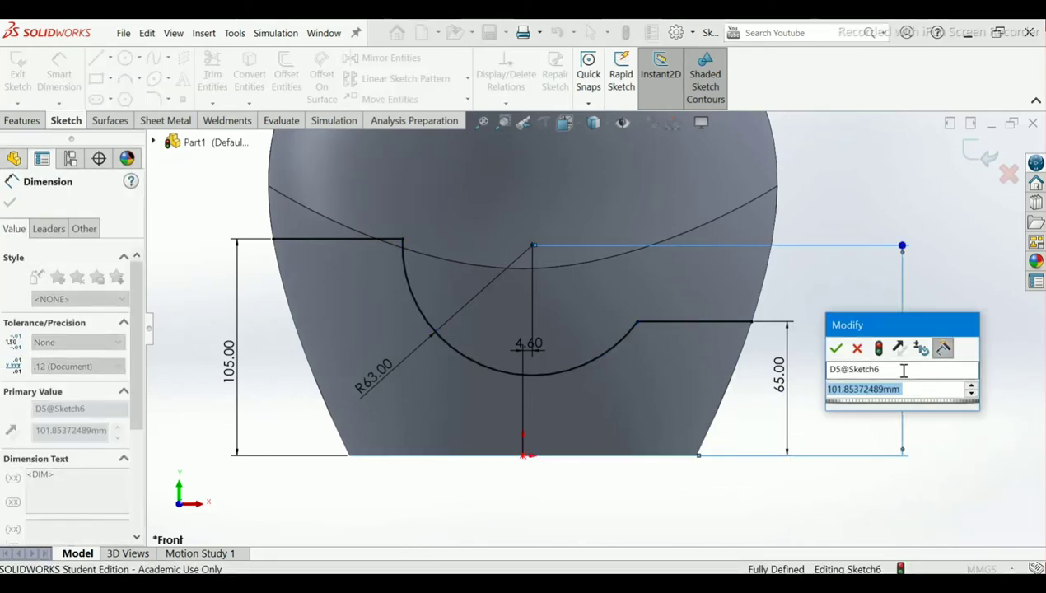
pyautogui.write('101')
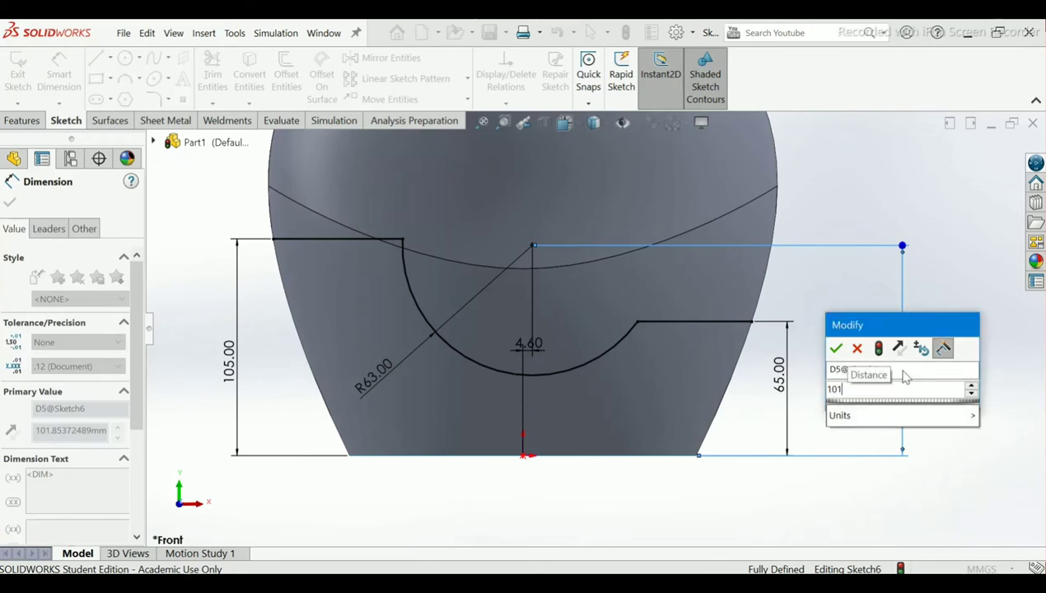
pyautogui.press('Escape')
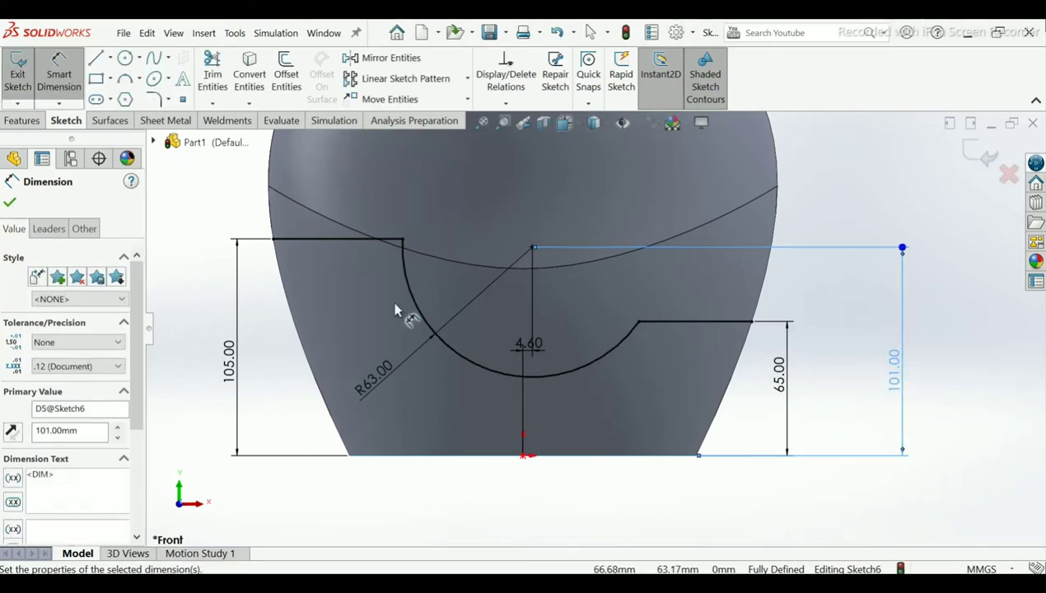
pyautogui.click(11, 203)
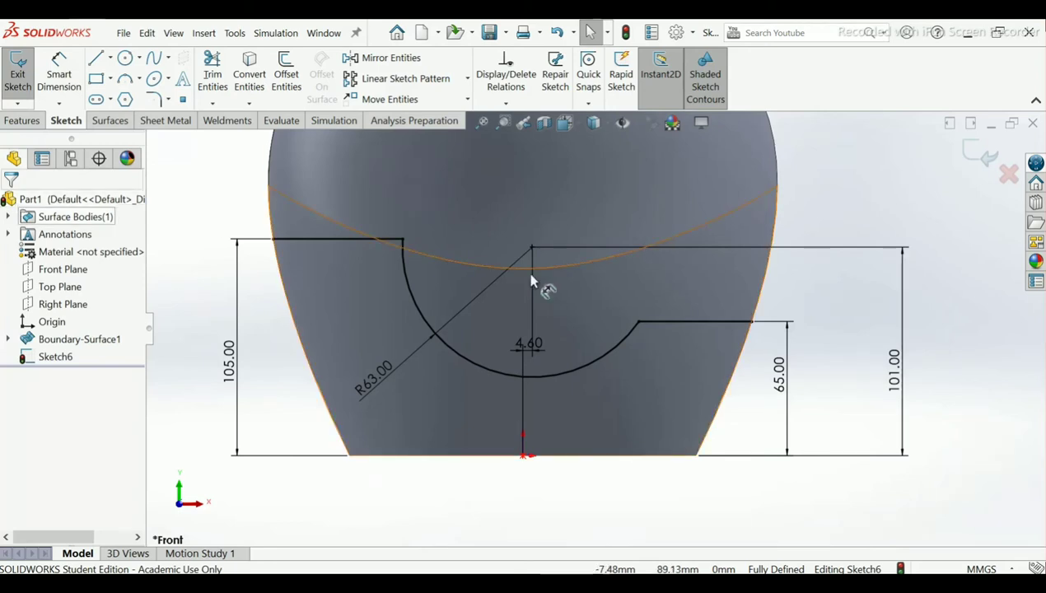
# Step: Change the left 105 mm height dimension to 101 mm
pyautogui.moveTo(511, 299); pyautogui.dragTo(525, 263, button='middle')
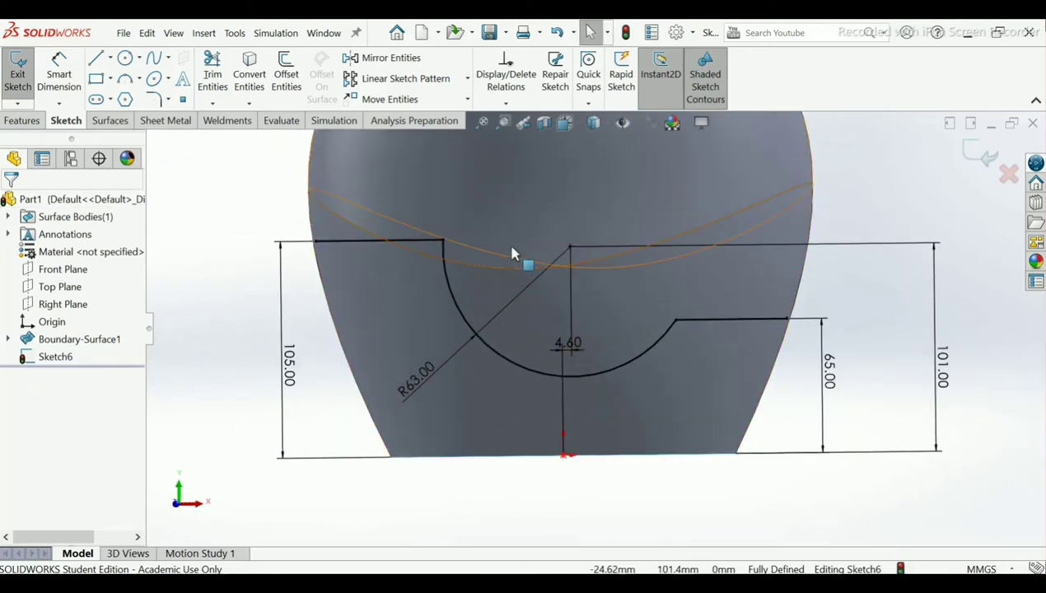
pyautogui.doubleClick(291, 368)
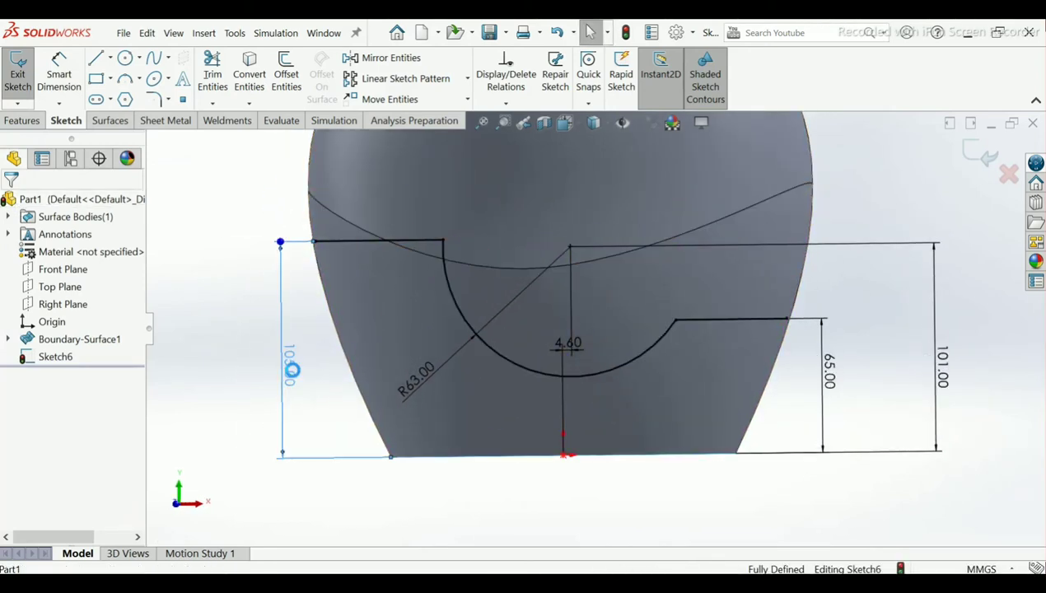
pyautogui.write('1')
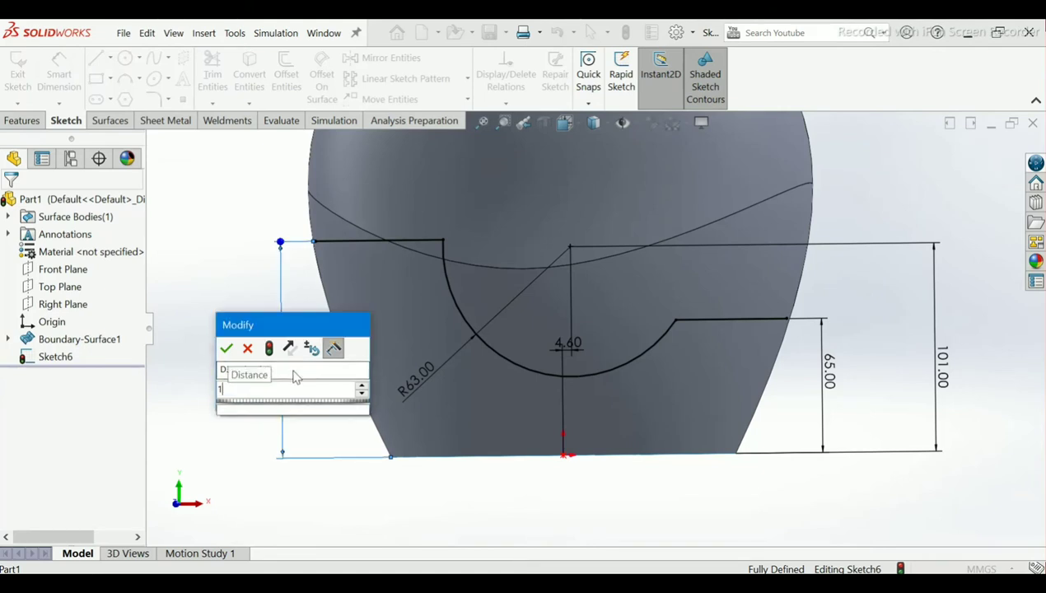
pyautogui.write('01')
pyautogui.press('Escape')
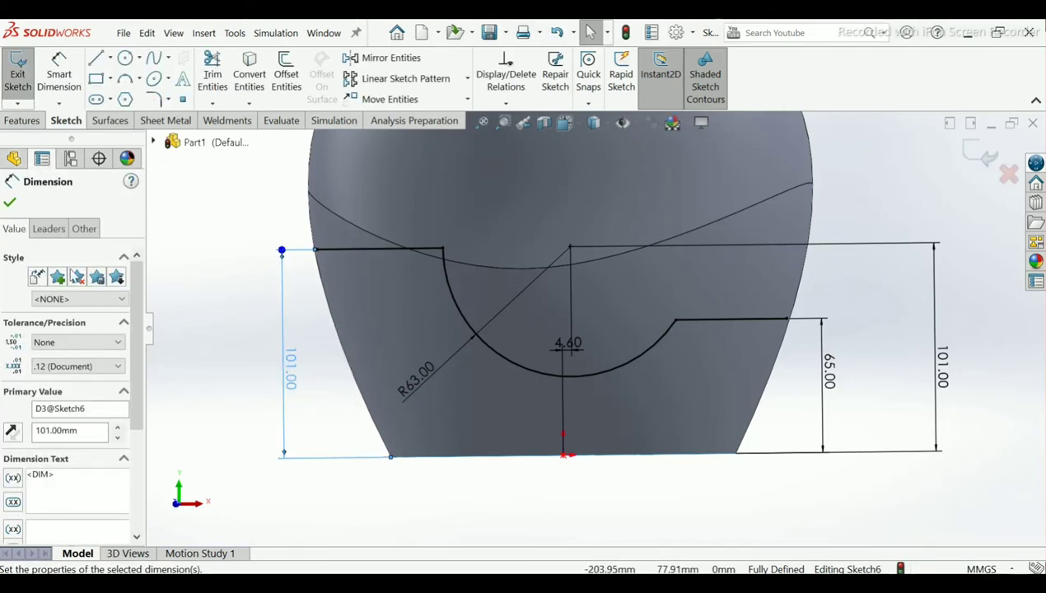
pyautogui.click(12, 204)
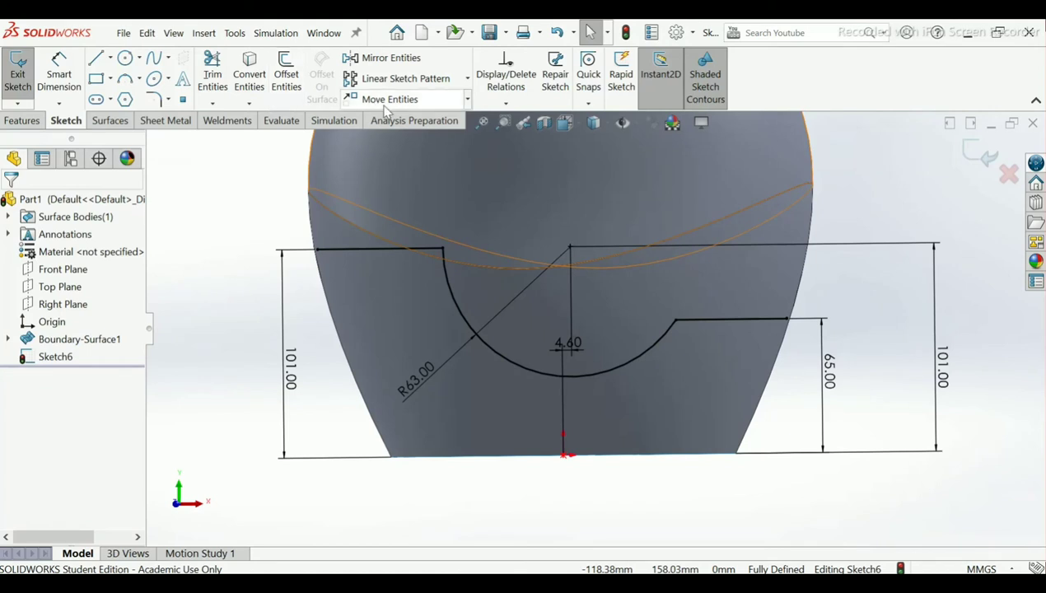
# Step: Round both corners where Sketch6's arc meets the straight lines with 20 mm sketch fillets
pyautogui.click(153, 99)
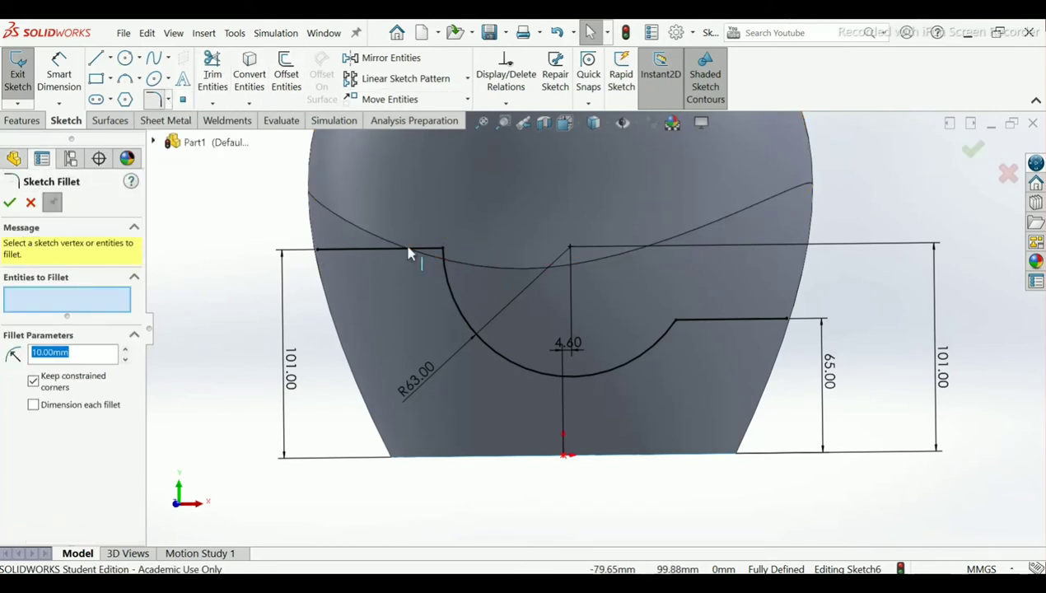
pyautogui.click(443, 250)
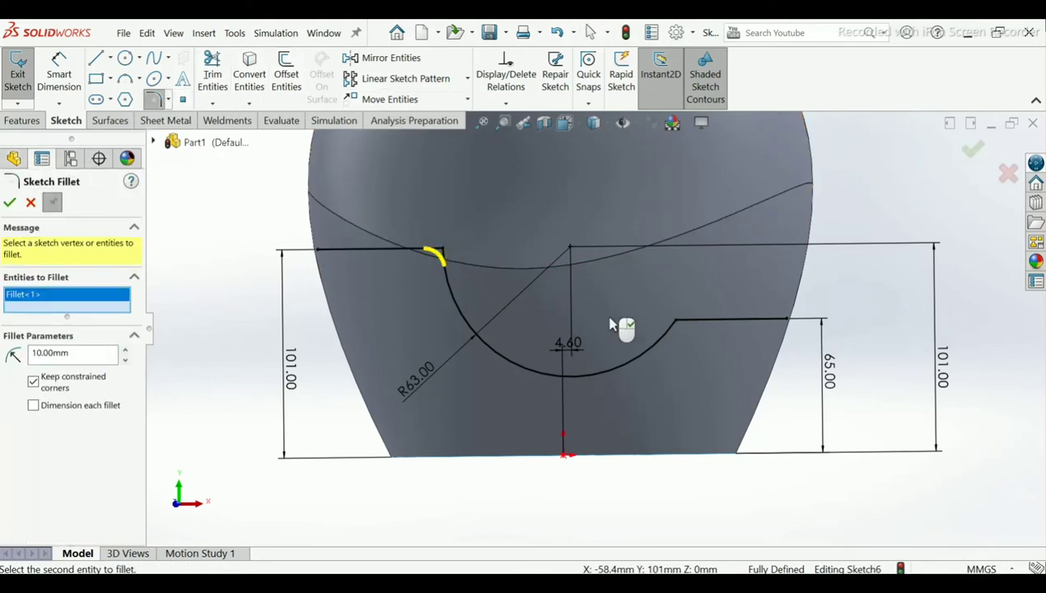
pyautogui.click(676, 320)
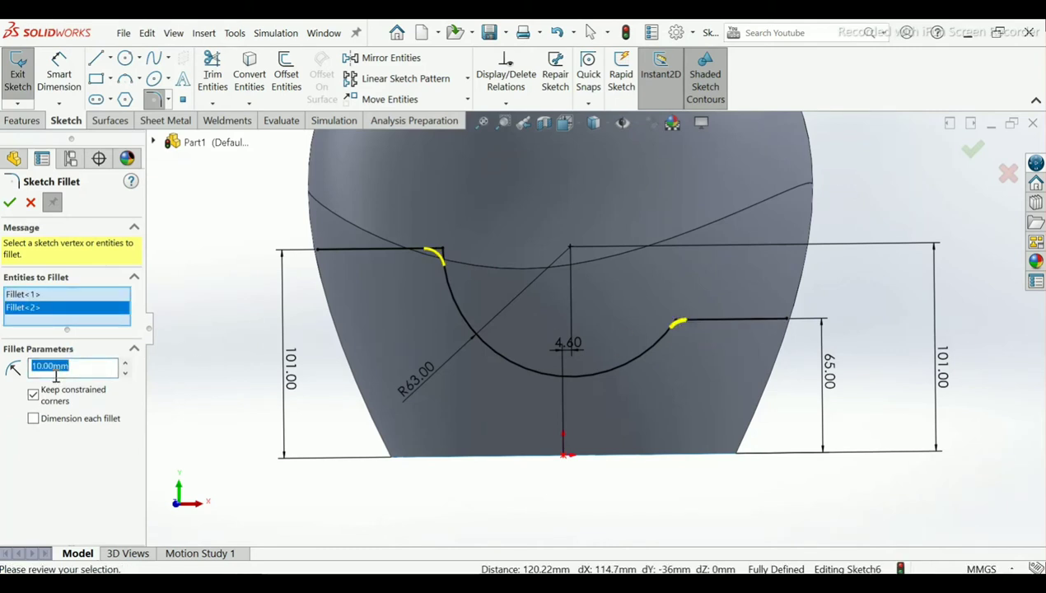
pyautogui.write('20')
pyautogui.press('Return')
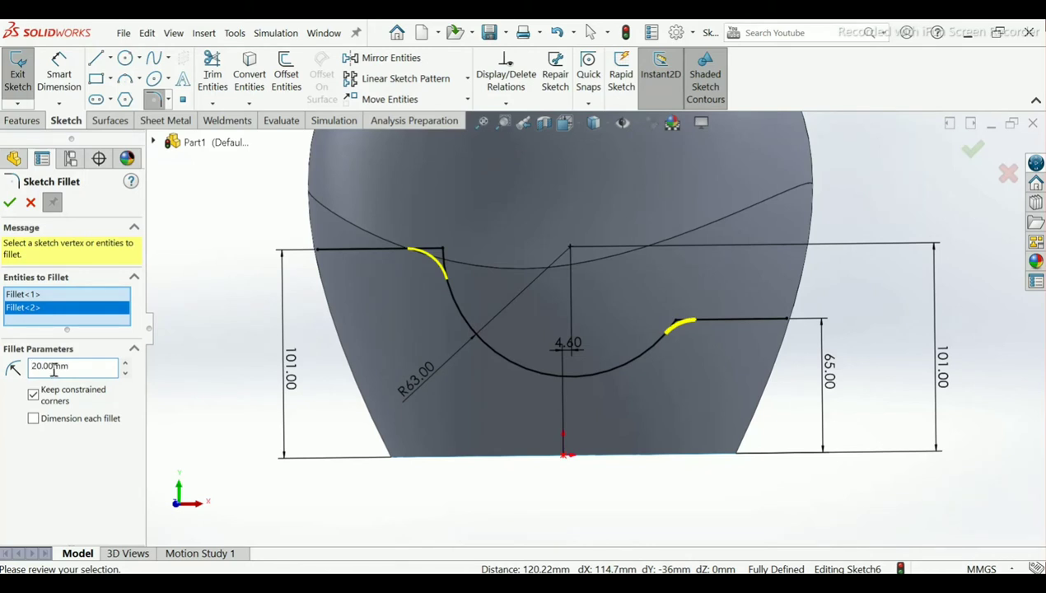
pyautogui.click(7, 206)
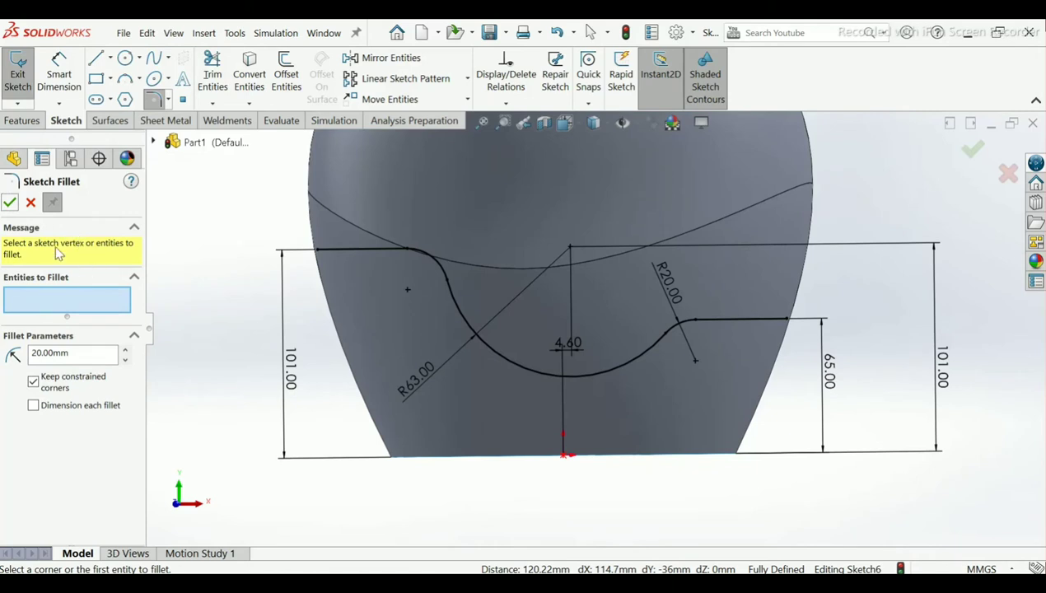
pyautogui.click(8, 205)
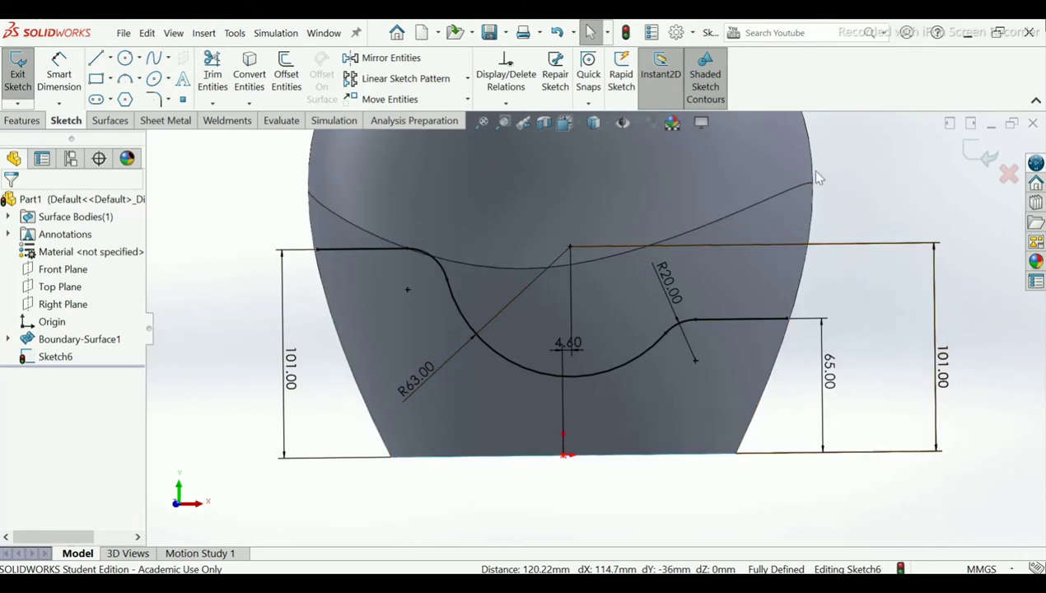
# Step: Exit Sketch6, view the helmet from the right in 3D, and show the Surfaces tools
pyautogui.moveTo(763, 373)
pyautogui.mouseDown(button='middle')
pyautogui.moveTo(759, 362)
pyautogui.moveTo(673, 362)
pyautogui.moveTo(740, 364)
pyautogui.moveTo(695, 373)
pyautogui.moveTo(648, 346)
pyautogui.mouseUp(button='middle')
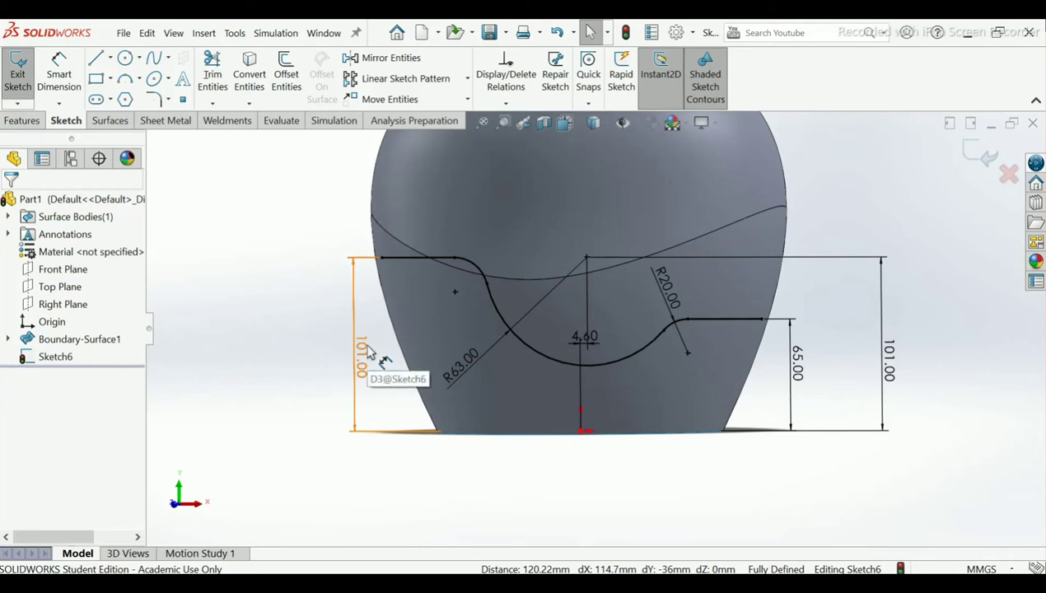
pyautogui.click(981, 161)
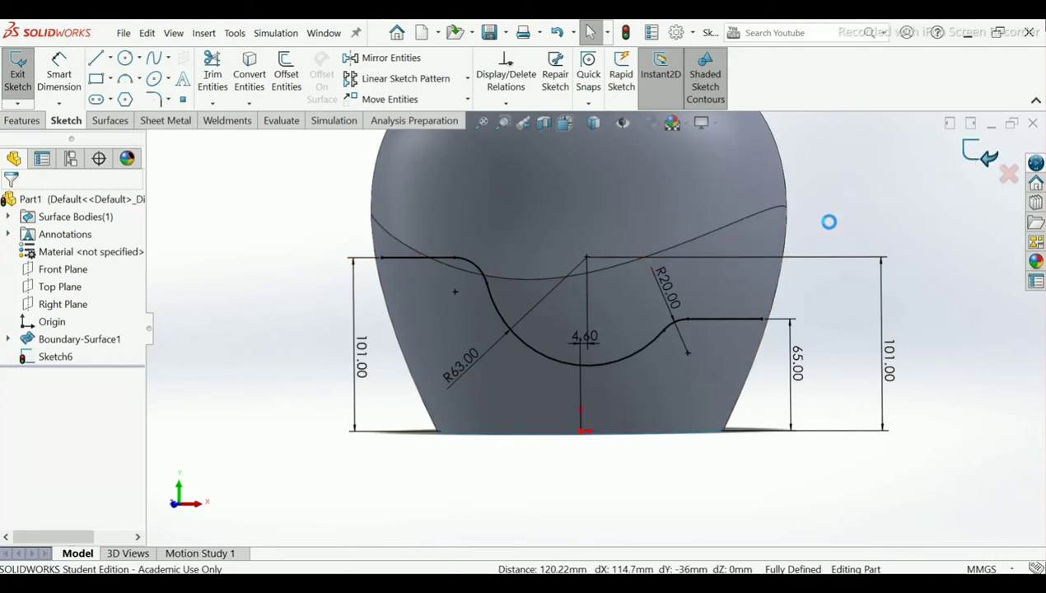
pyautogui.hotkey('ctrl', '4')
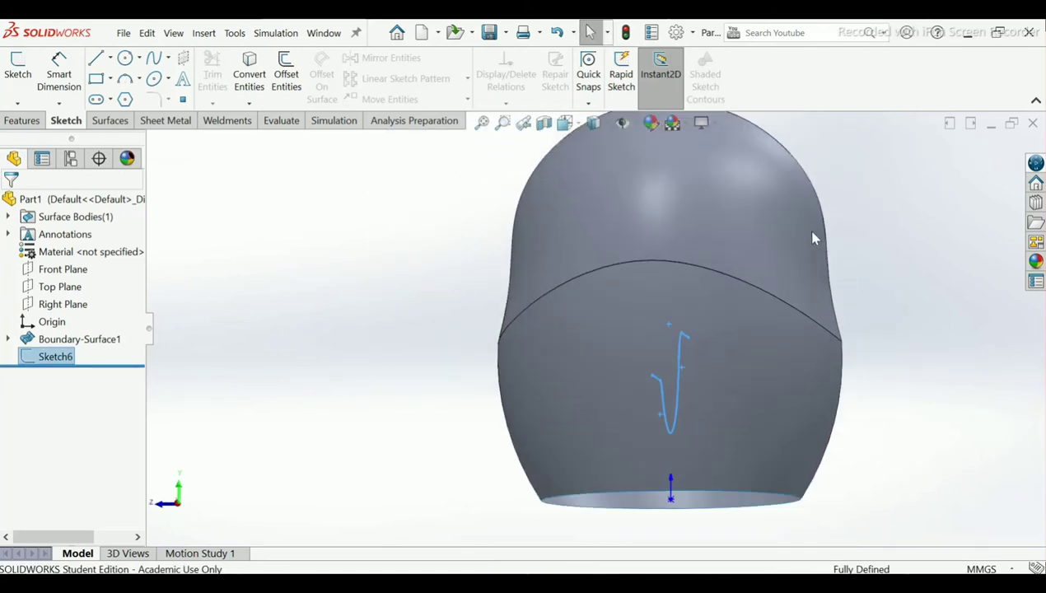
pyautogui.moveTo(784, 357); pyautogui.dragTo(758, 386, button='middle')
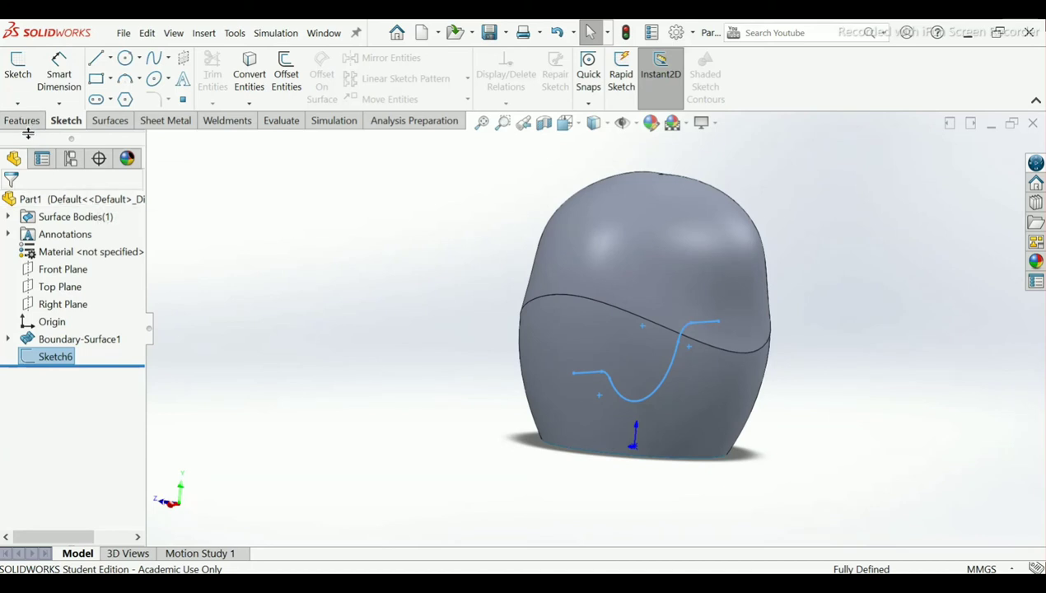
pyautogui.click(109, 120)
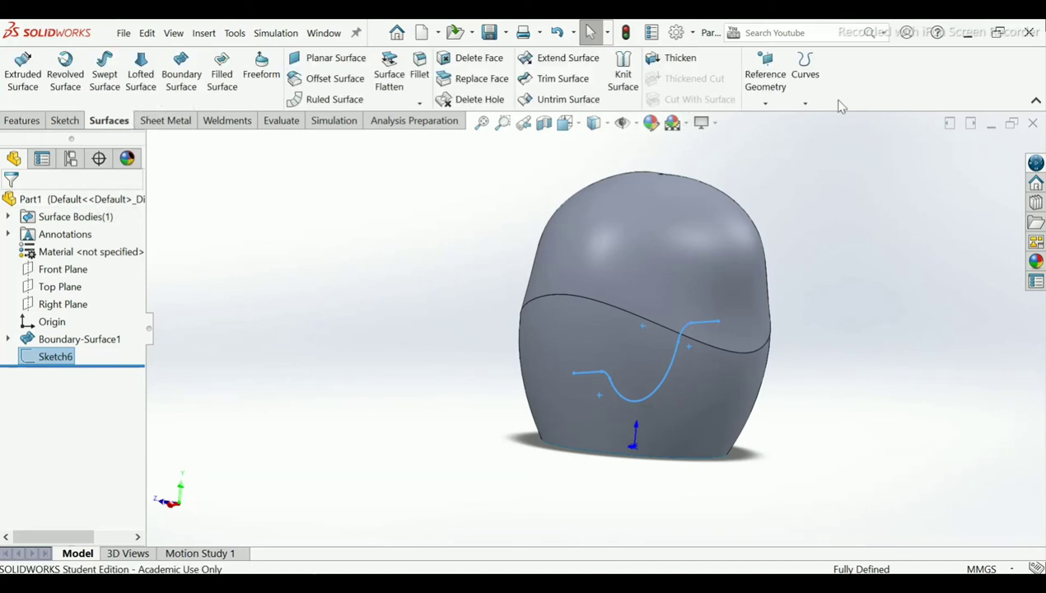
# Step: Project Sketch6 onto the helmet's lower face as Curve1, keeping Reverse projection checked
pyautogui.click(806, 101)
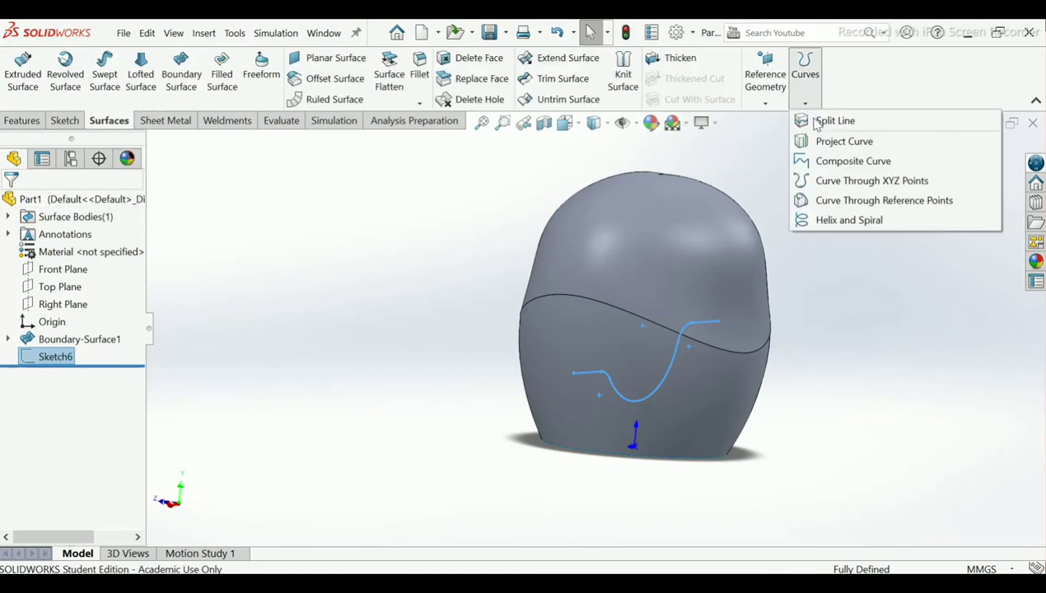
pyautogui.click(843, 142)
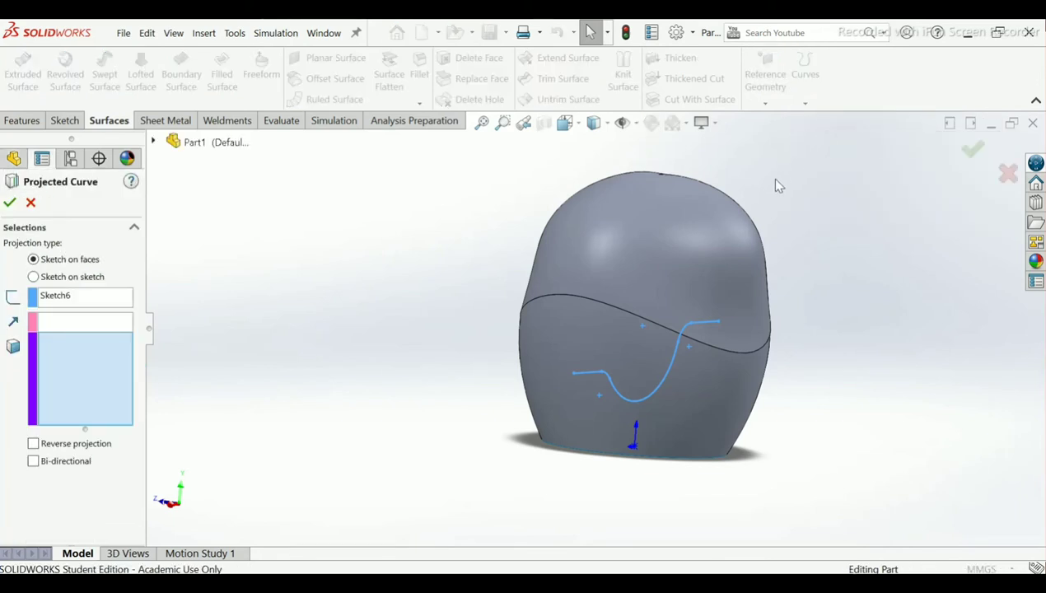
pyautogui.click(698, 394)
pyautogui.moveTo(697, 394); pyautogui.dragTo(575, 350, button='middle')
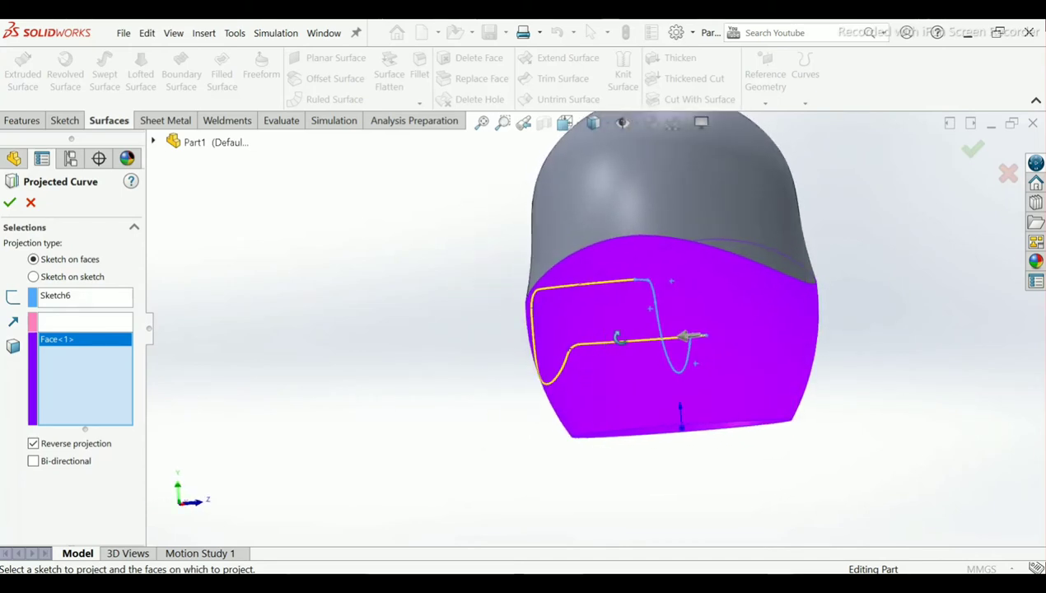
pyautogui.scroll(-5, 575, 350)
pyautogui.moveTo(575, 350); pyautogui.dragTo(752, 370, button='middle')
pyautogui.scroll(2, 751, 385)
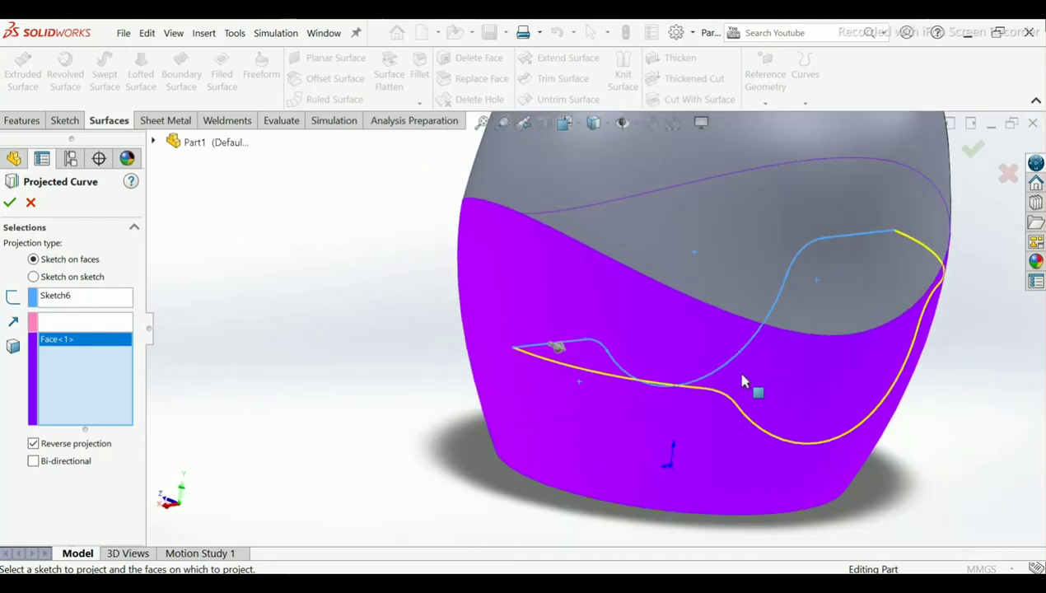
pyautogui.click(11, 203)
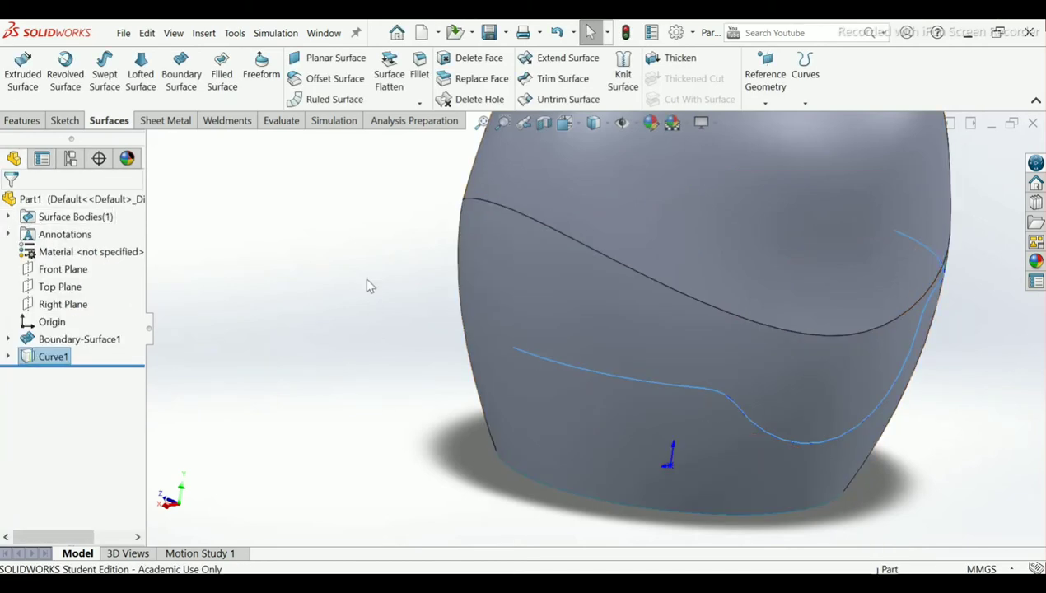
pyautogui.moveTo(371, 292)
pyautogui.mouseDown(button='middle')
pyautogui.moveTo(329, 276)
pyautogui.moveTo(337, 294)
pyautogui.mouseUp(button='middle')
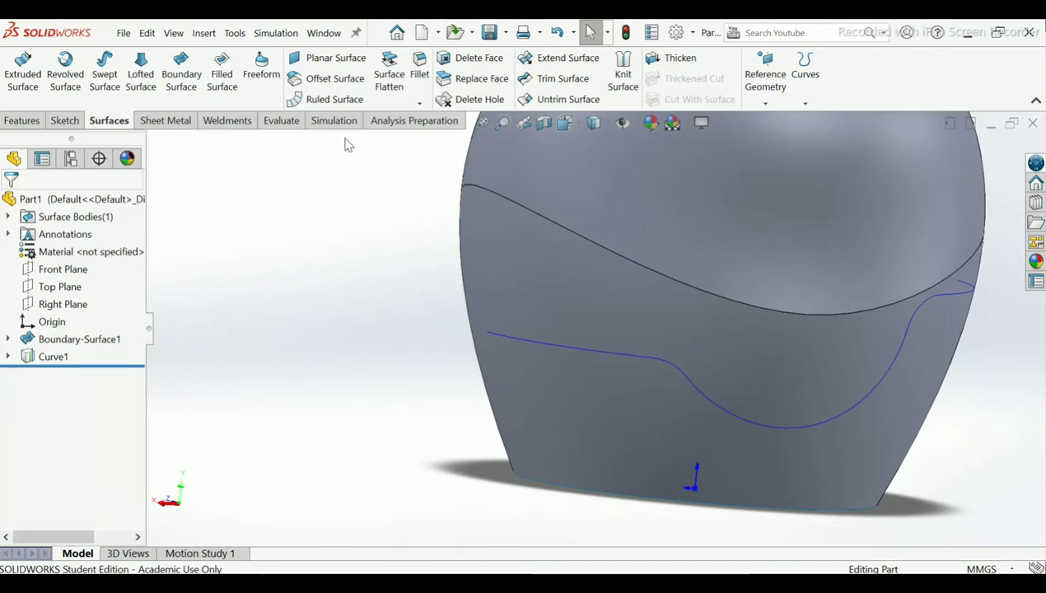
# Step: Trim the helmet surface with Curve1 as the tool, removing the lower front region
pyautogui.click(548, 86)
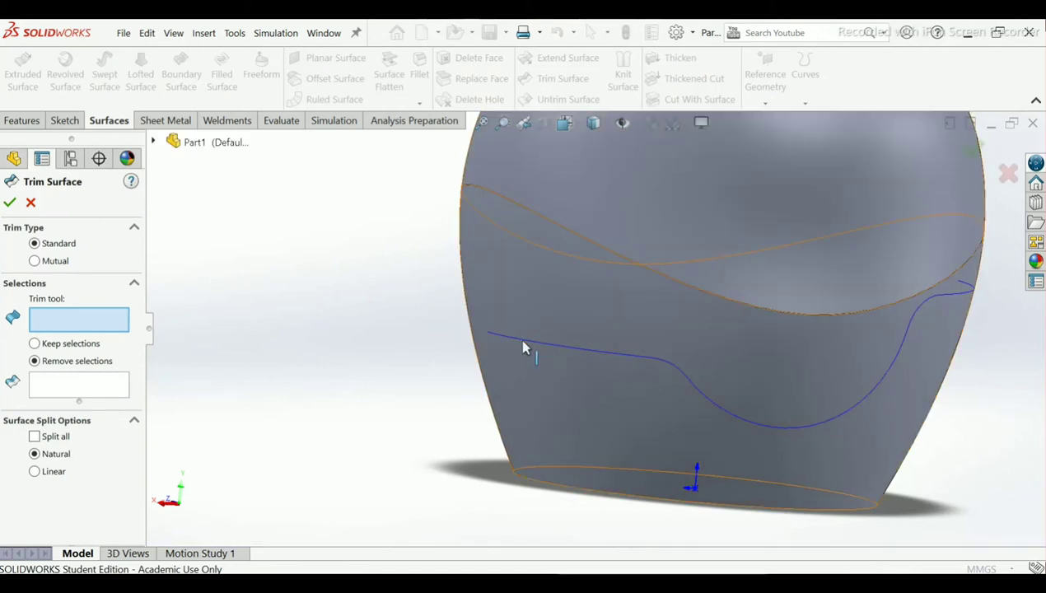
pyautogui.click(526, 344)
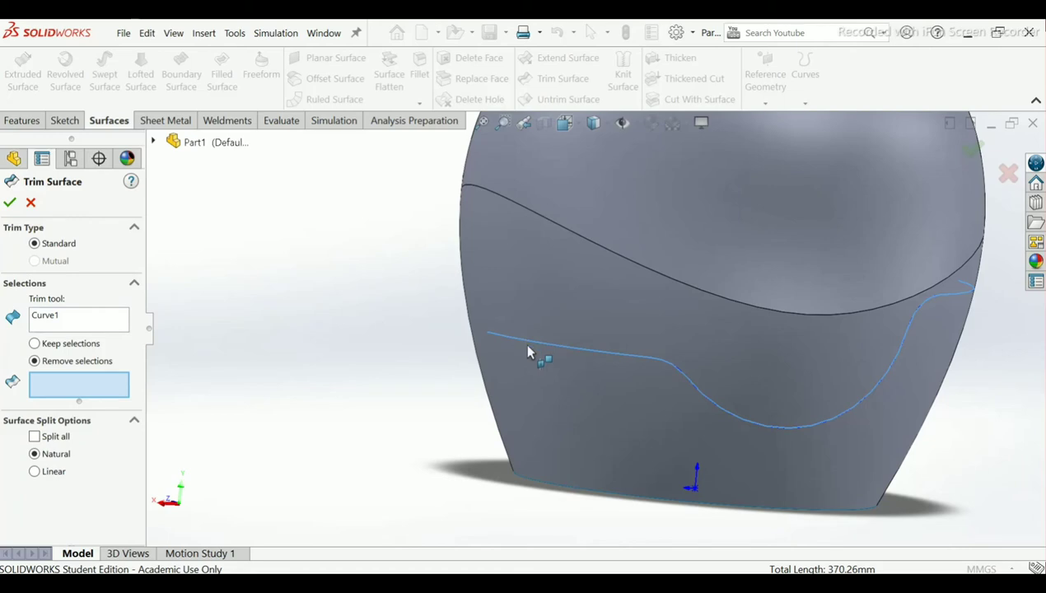
pyautogui.click(576, 426)
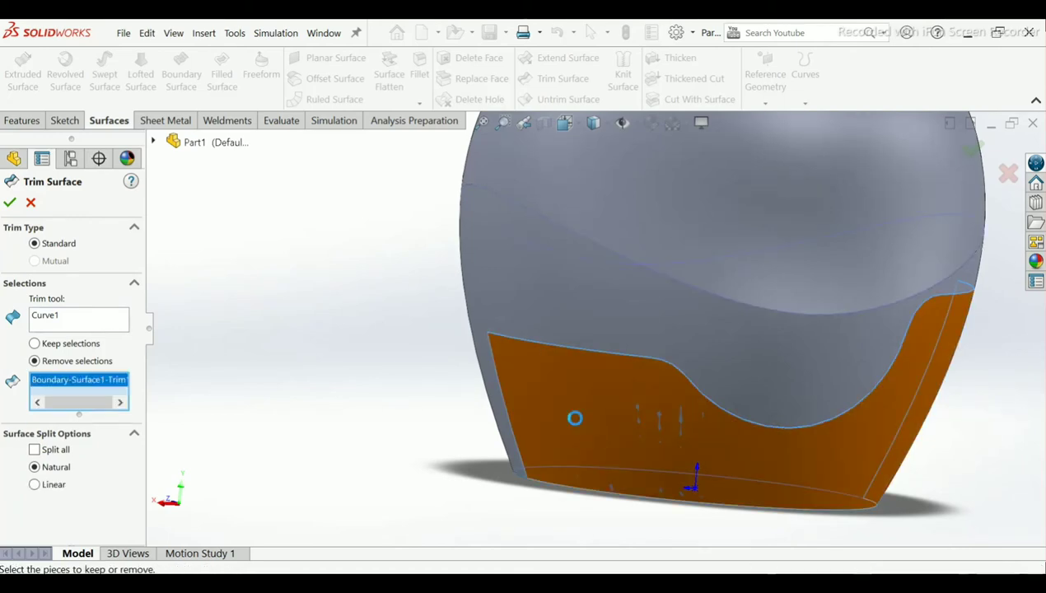
pyautogui.hotkey('ctrl', '3')
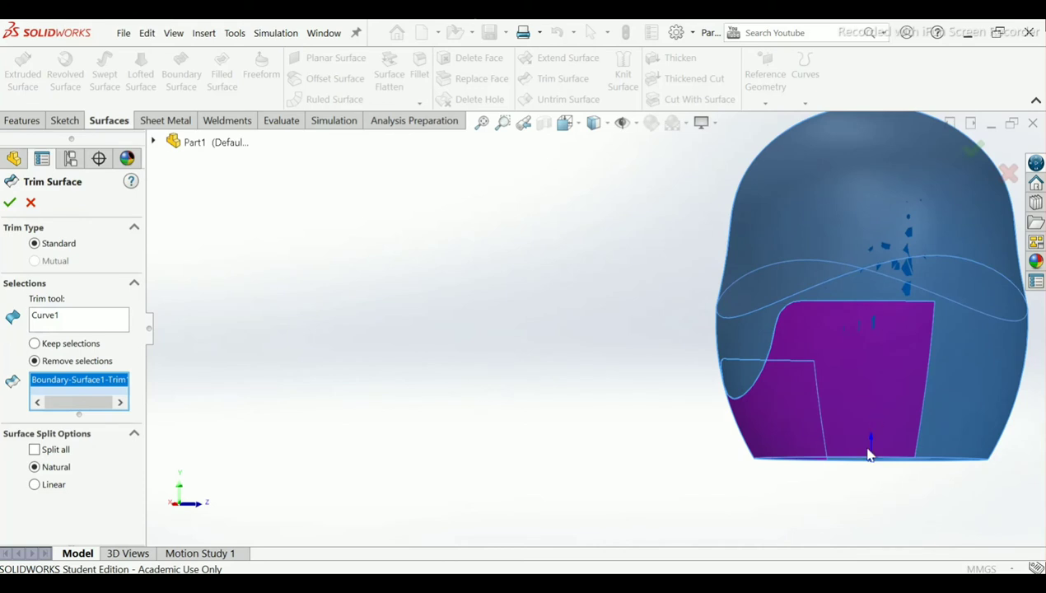
pyautogui.click(10, 203)
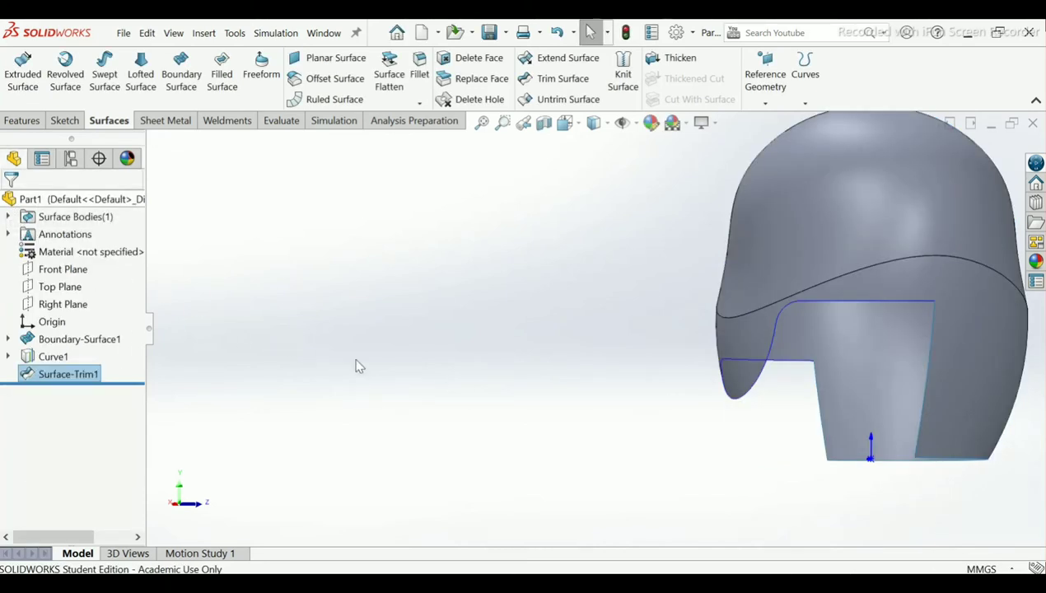
# Step: Orbit and zoom around the trimmed helmet to inspect the front opening
pyautogui.moveTo(557, 373)
pyautogui.mouseDown(button='middle')
pyautogui.moveTo(576, 400)
pyautogui.moveTo(484, 374)
pyautogui.moveTo(526, 416)
pyautogui.moveTo(590, 435)
pyautogui.moveTo(630, 478)
pyautogui.moveTo(542, 397)
pyautogui.moveTo(598, 422)
pyautogui.mouseUp(button='middle')
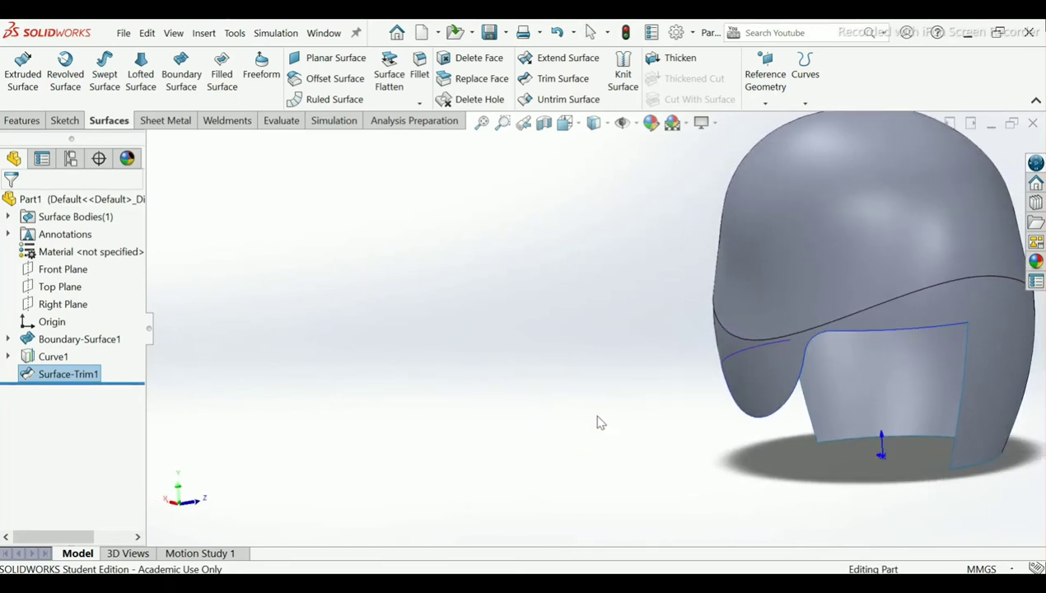
pyautogui.scroll(-3, 811, 362)
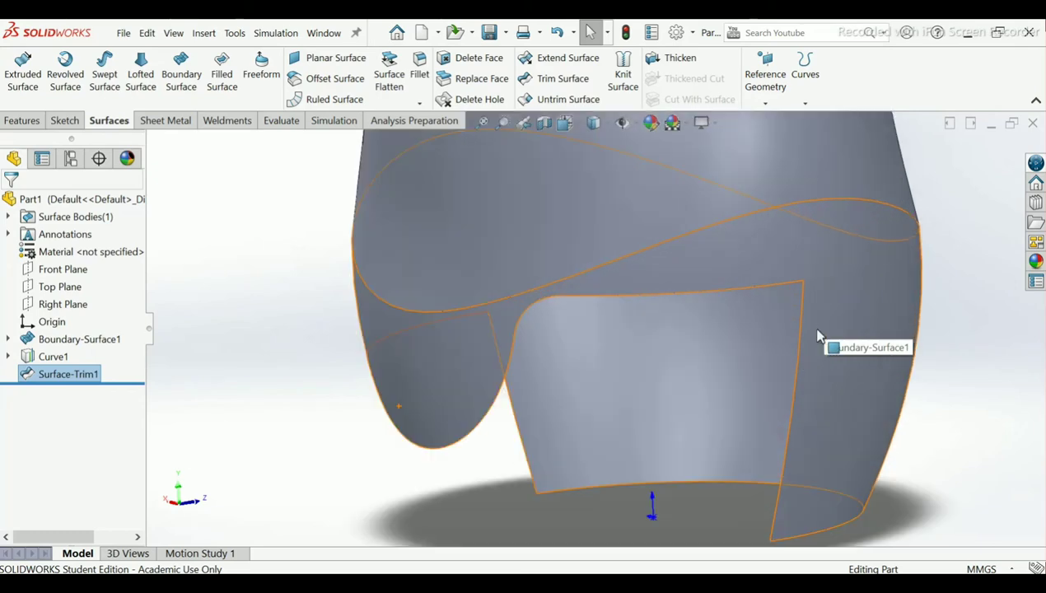
pyautogui.scroll(-2, 823, 354)
pyautogui.scroll(3, 898, 385)
pyautogui.scroll(-3, 758, 399)
pyautogui.scroll(3, 738, 387)
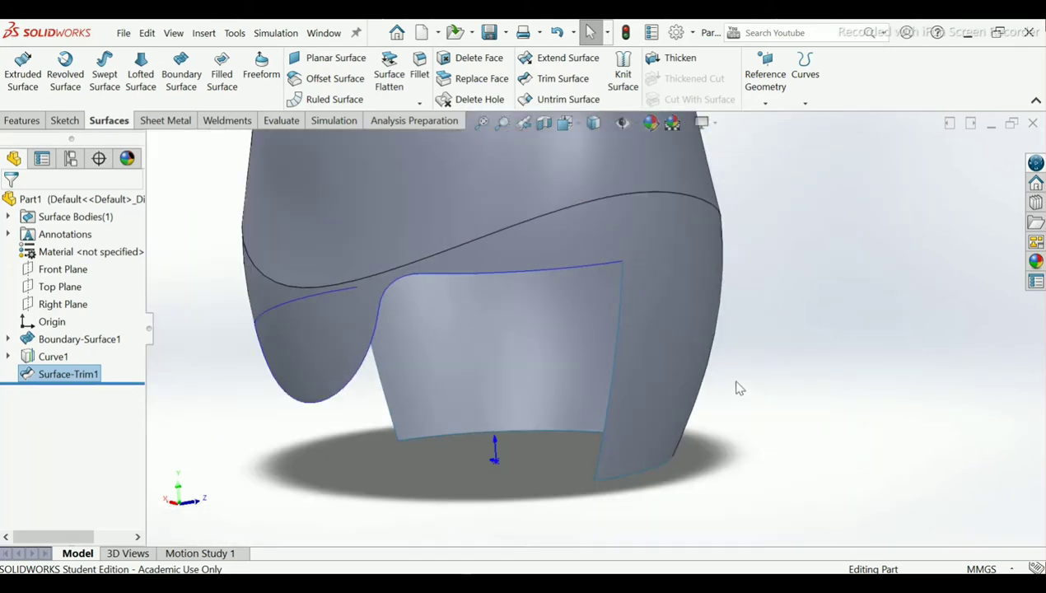
pyautogui.moveTo(737, 387)
pyautogui.mouseDown(button='middle')
pyautogui.moveTo(652, 325)
pyautogui.moveTo(625, 338)
pyautogui.mouseUp(button='middle')
pyautogui.scroll(5, 864, 350)
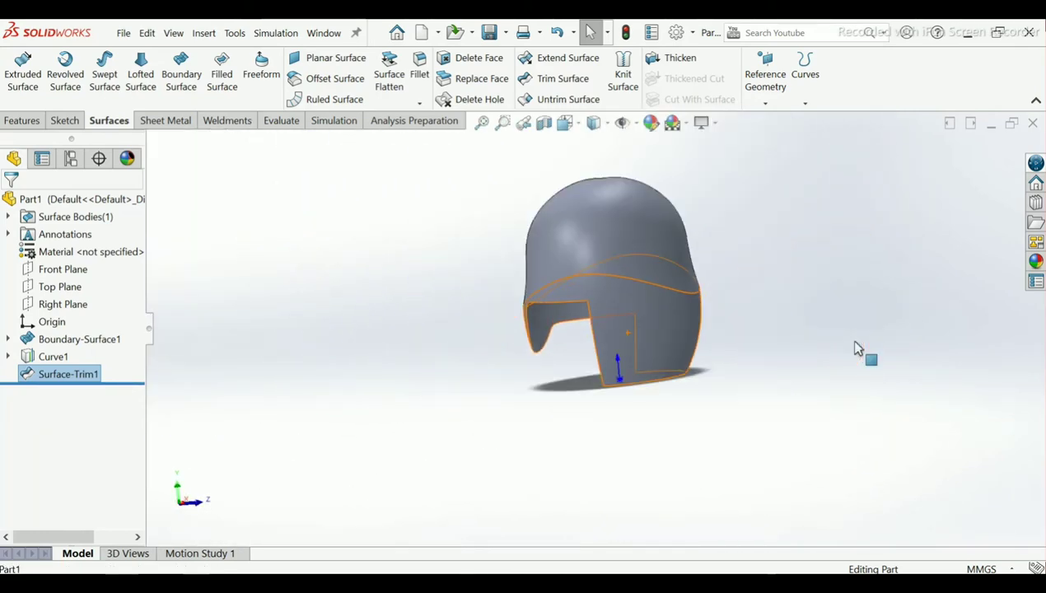
pyautogui.scroll(-2, 810, 298)
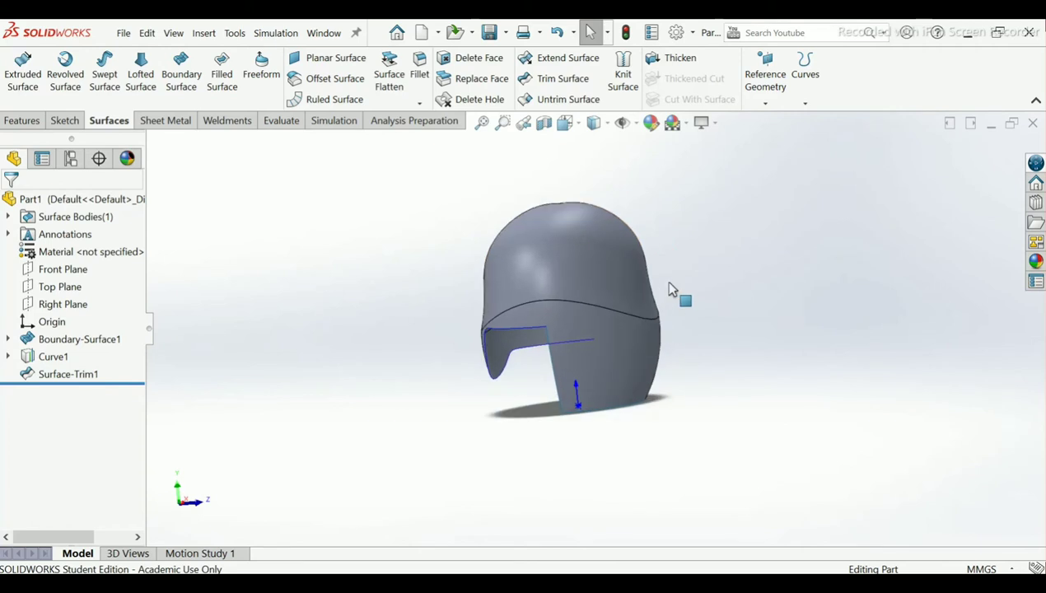
pyautogui.click(574, 342)
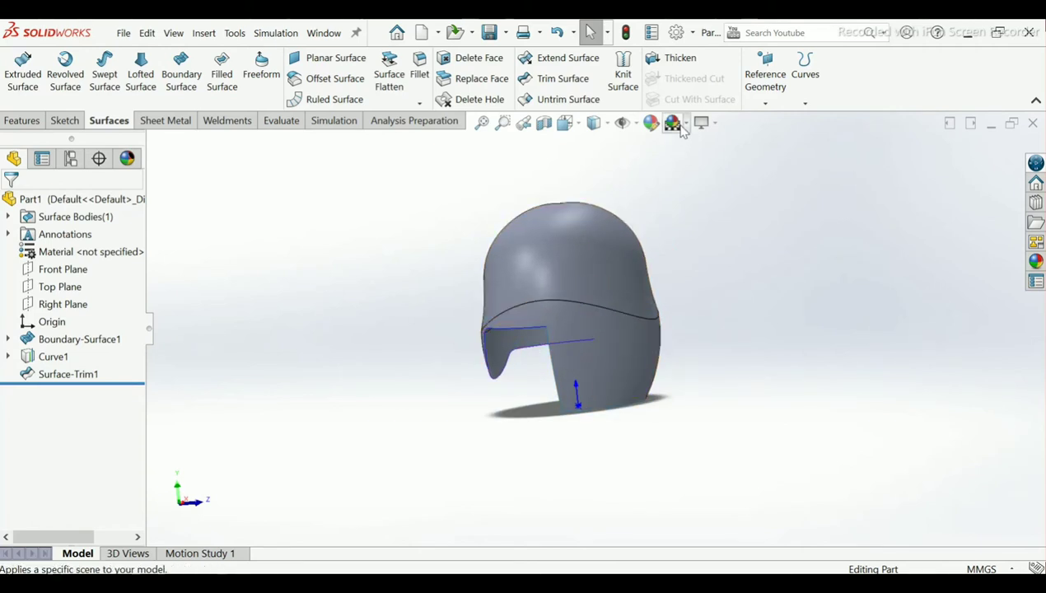
# Step: Show Sketch6 again from under Curve1 in the FeatureManager tree
pyautogui.click(8, 357)
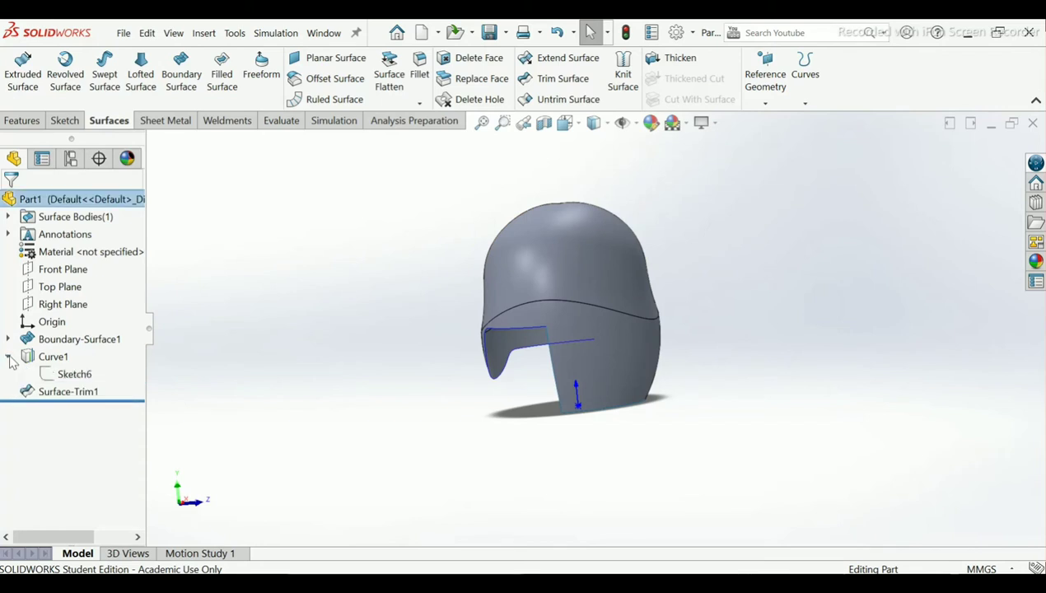
pyautogui.click(73, 374)
pyautogui.click(87, 355)
pyautogui.click(274, 331)
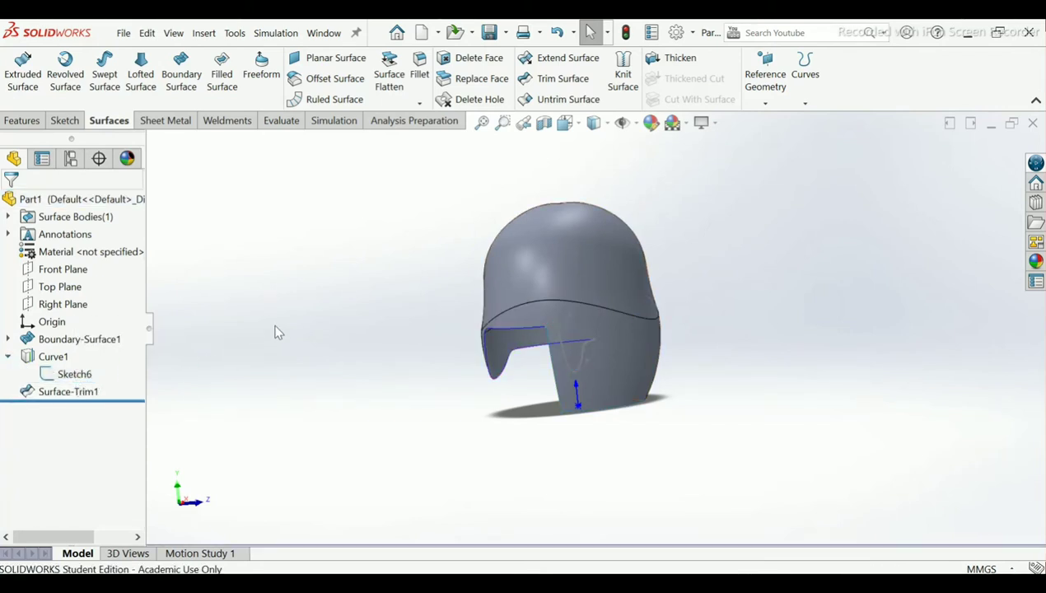
# Step: Project Sketch6 onto the trimmed helmet face as Curve2, with Reverse projection unchecked
pyautogui.click(806, 106)
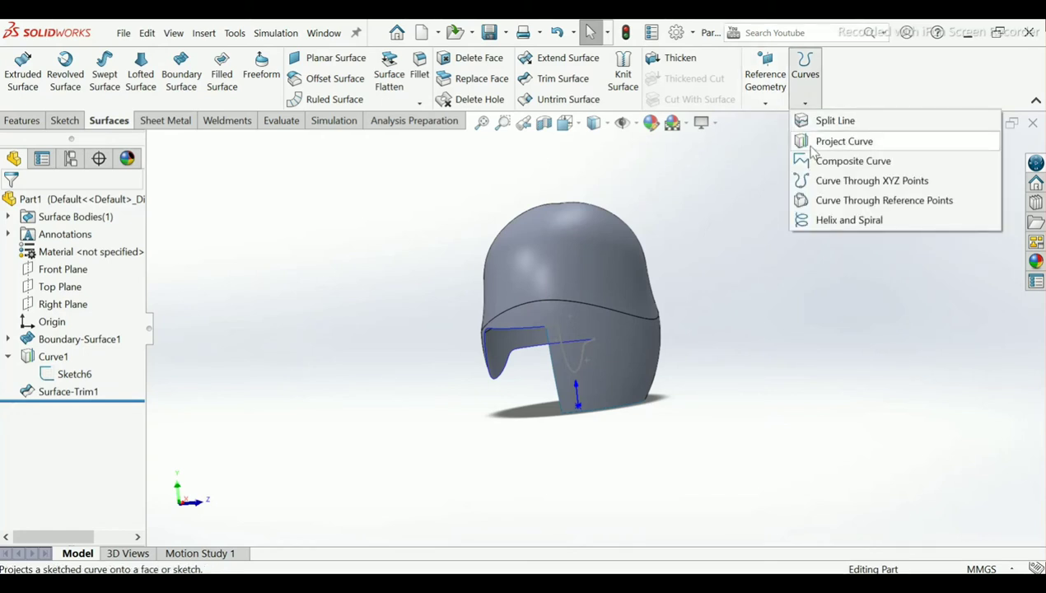
pyautogui.click(843, 141)
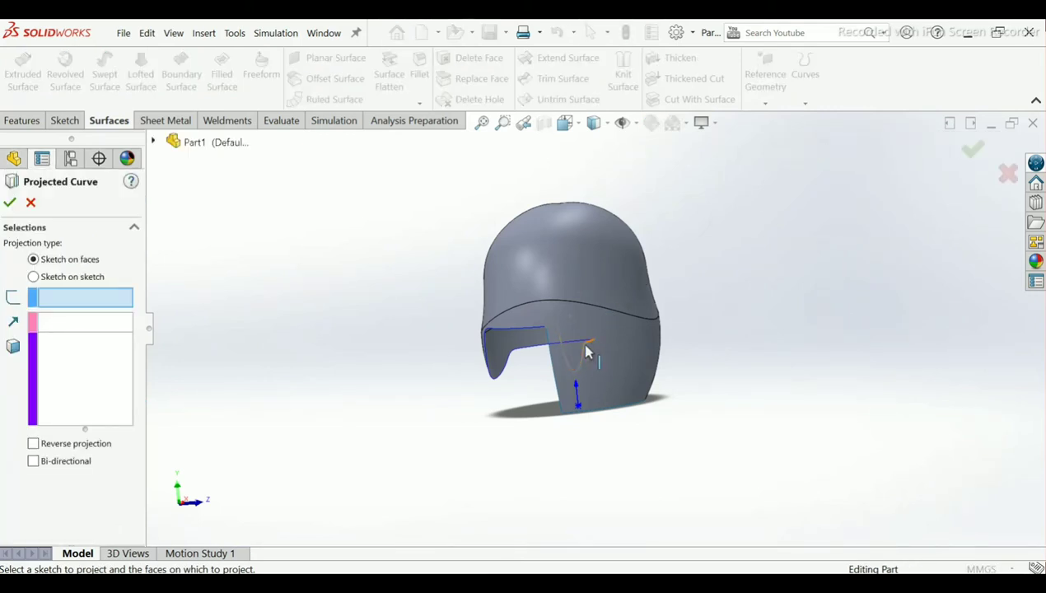
pyautogui.click(574, 363)
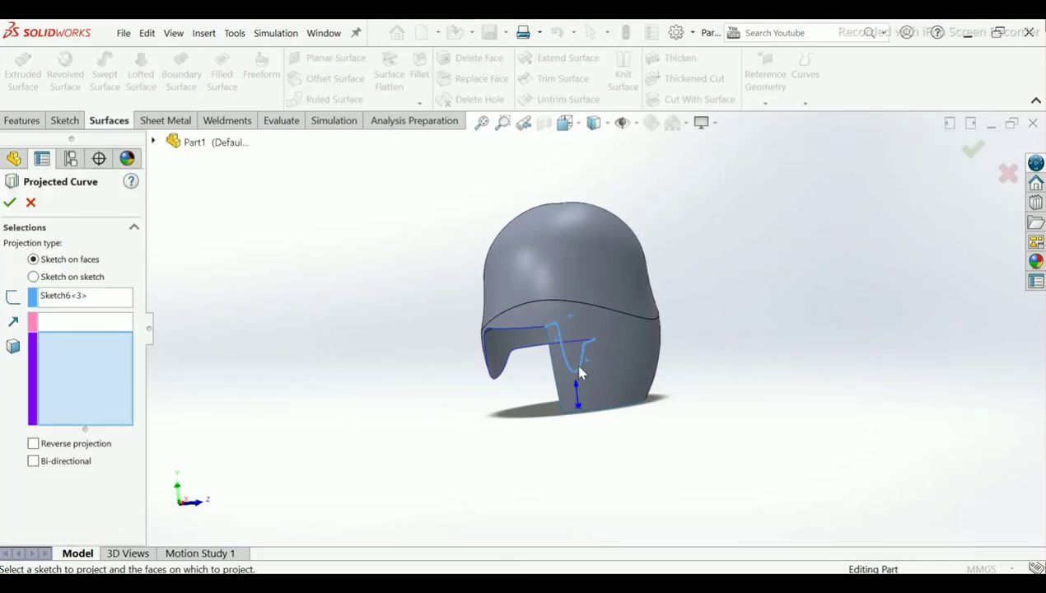
pyautogui.moveTo(623, 387); pyautogui.dragTo(517, 392, button='middle')
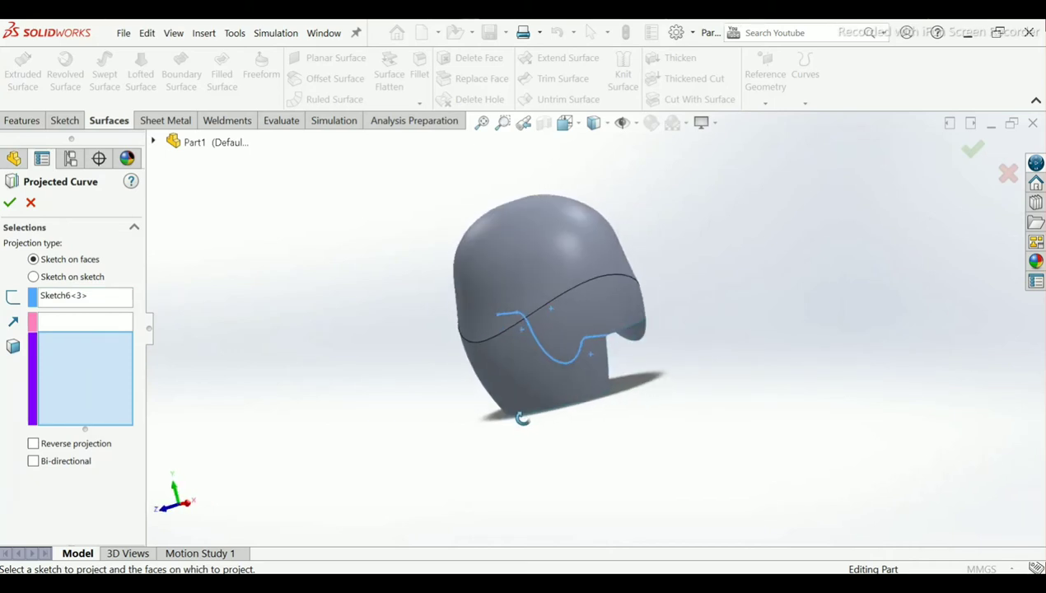
pyautogui.click(518, 364)
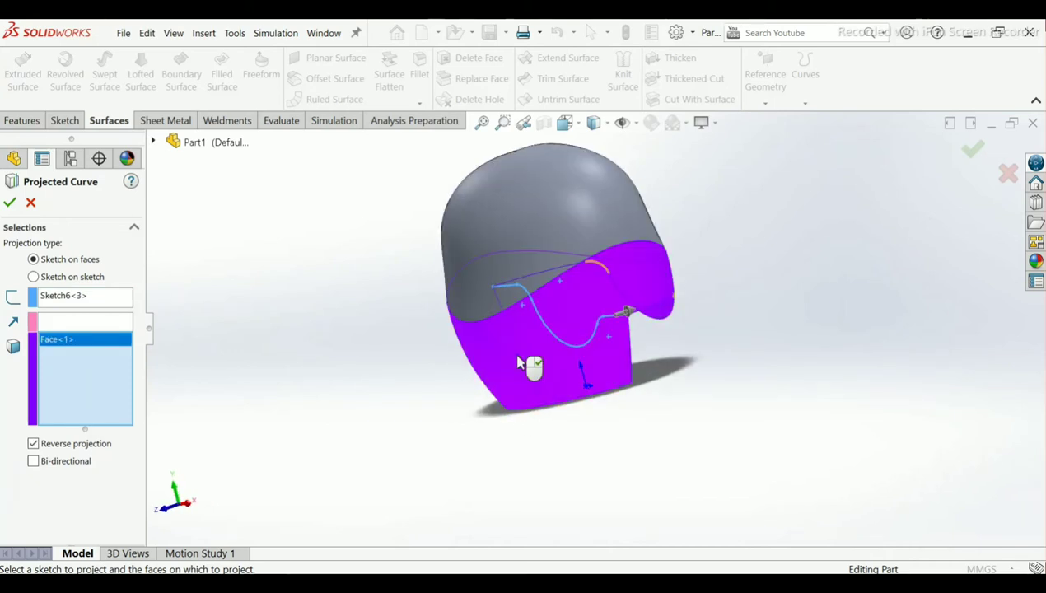
pyautogui.click(32, 444)
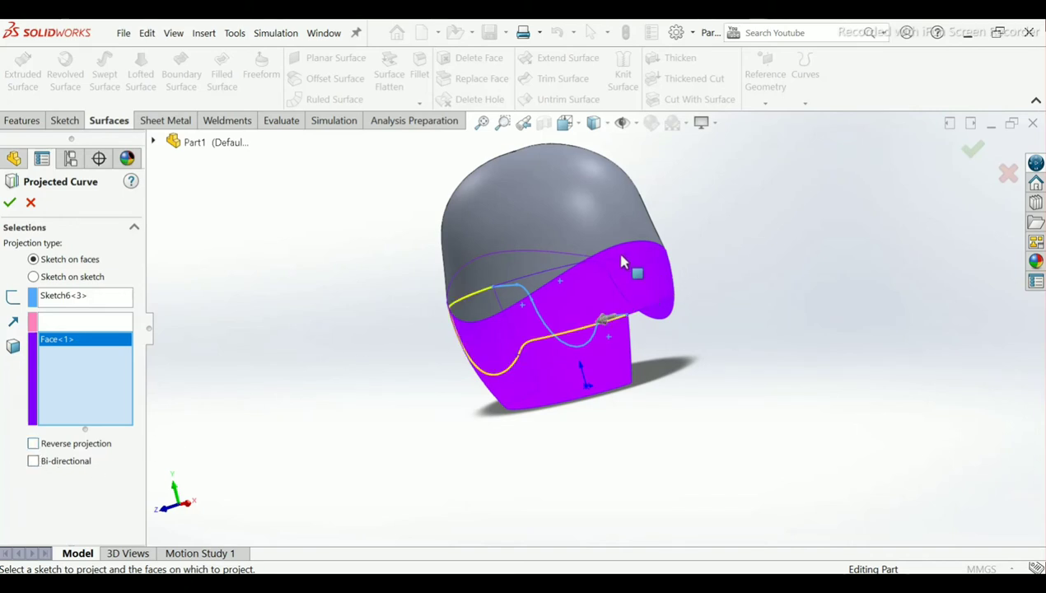
pyautogui.scroll(-2, 626, 284)
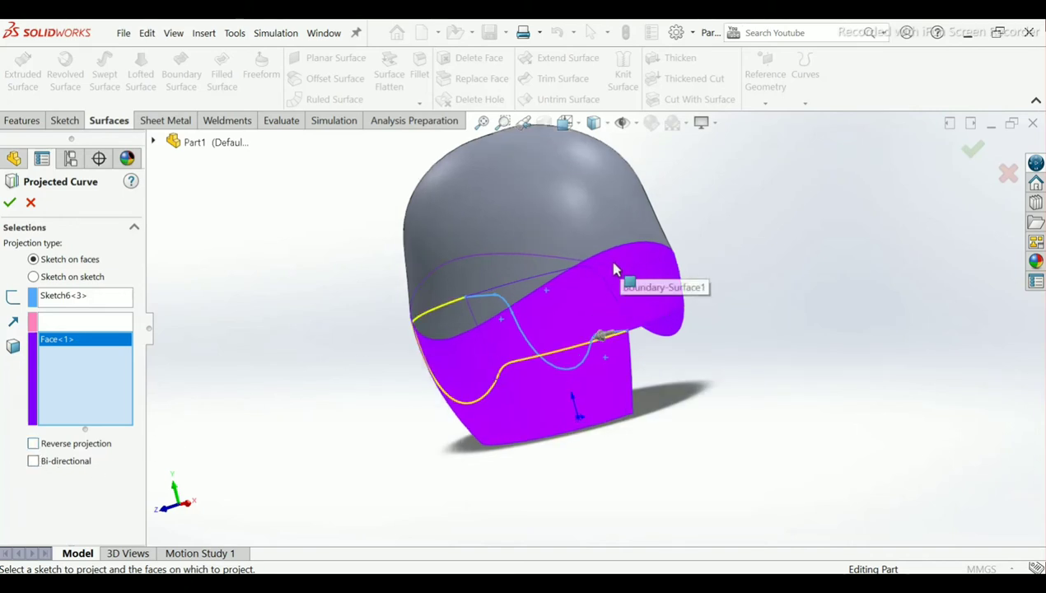
pyautogui.click(10, 204)
pyautogui.click(274, 271)
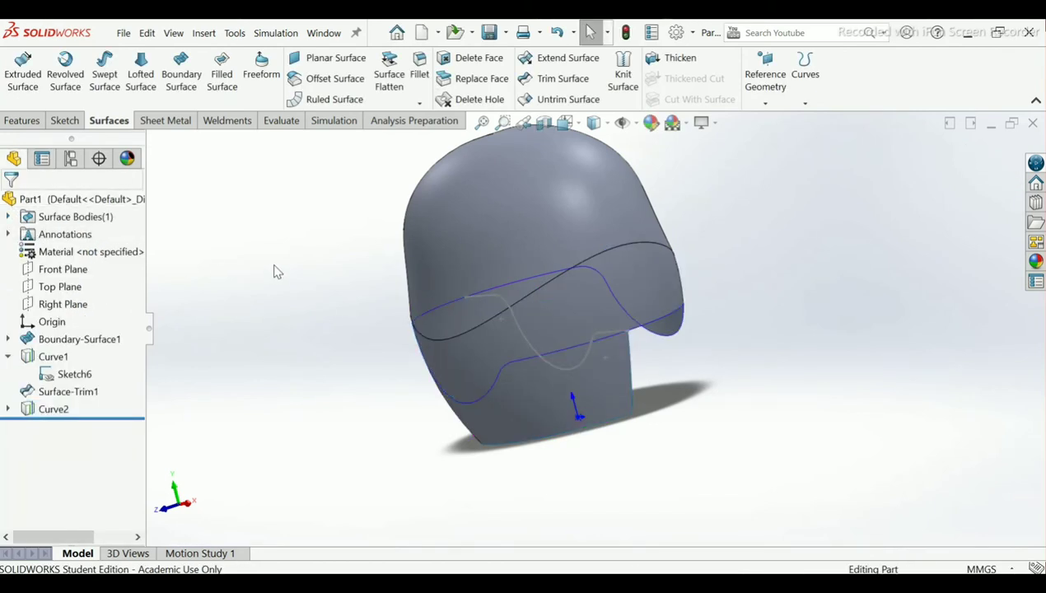
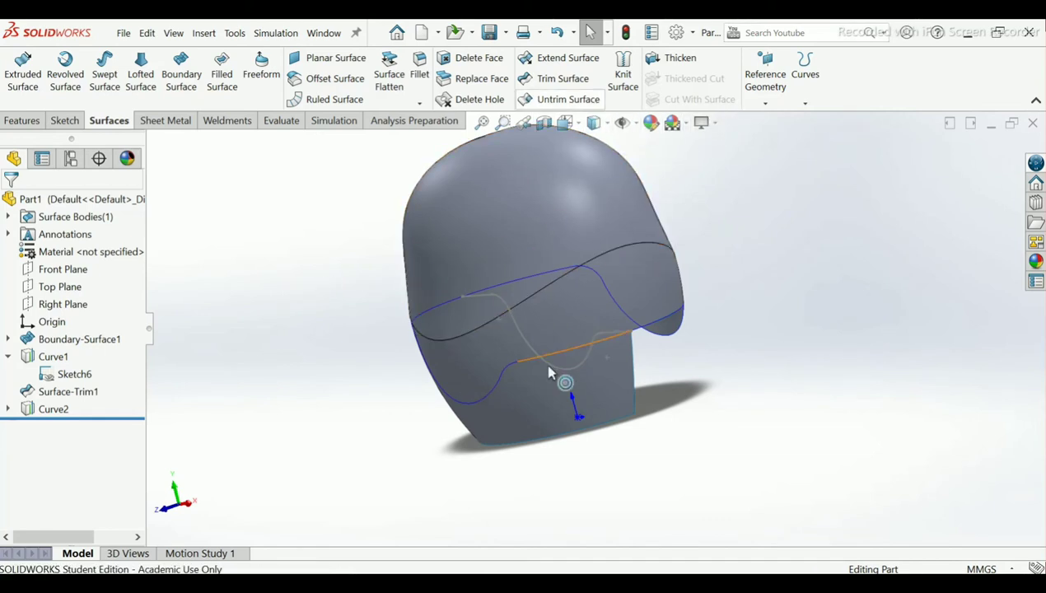
# Step: Trim off the lower surface piece with Curve2 as the trim tool, giving a wavy lower edge
pyautogui.click(564, 79)
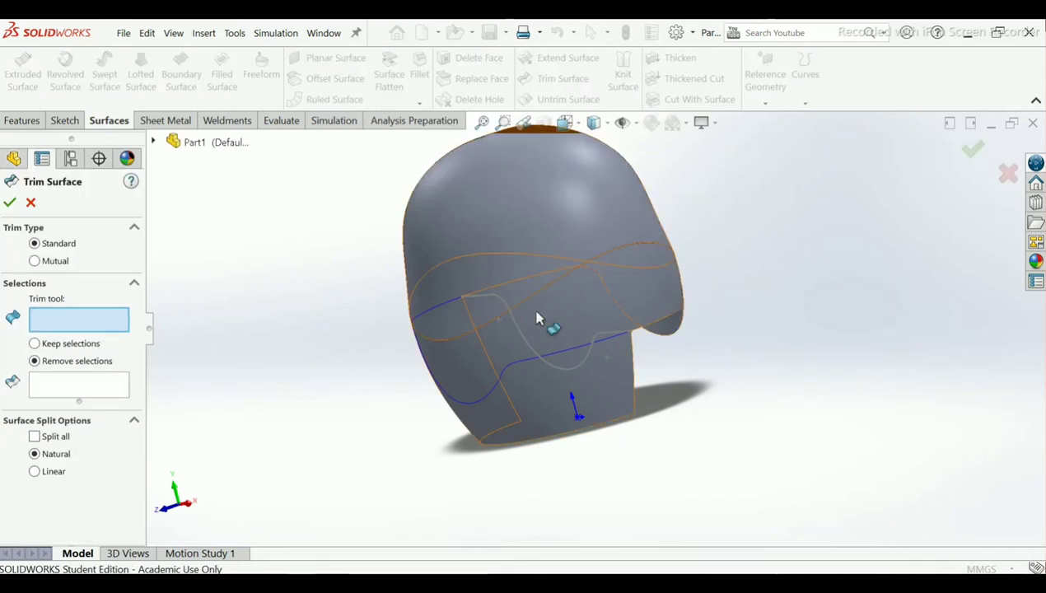
pyautogui.click(521, 367)
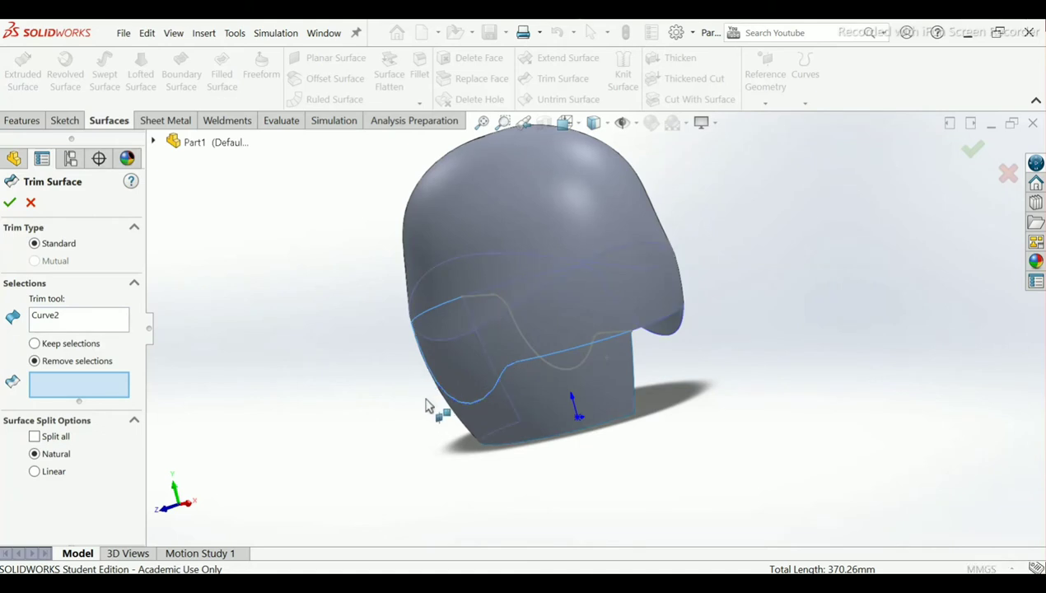
pyautogui.click(514, 420)
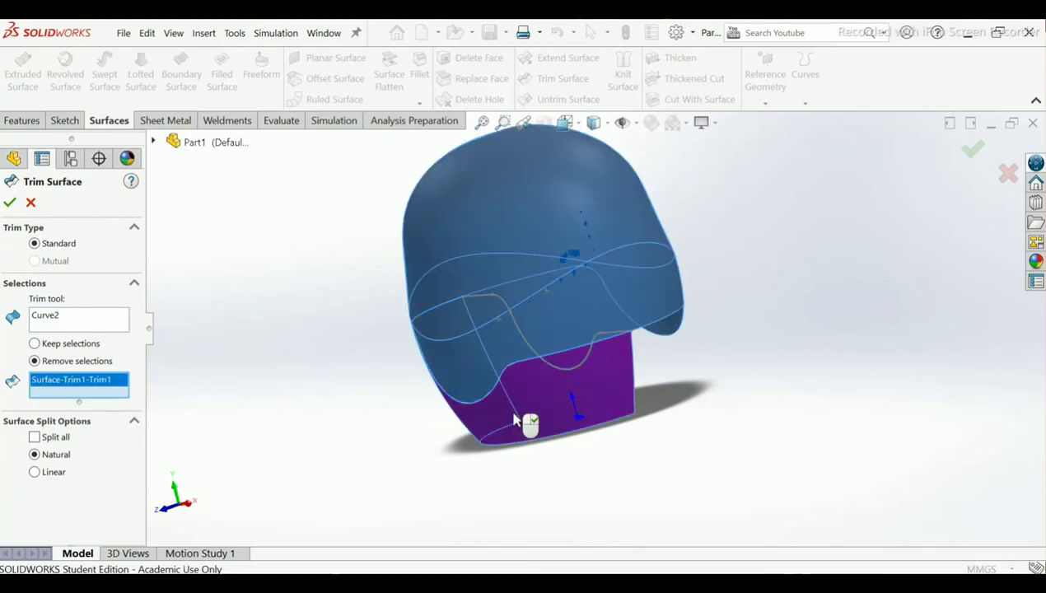
pyautogui.moveTo(518, 425); pyautogui.dragTo(571, 397, button='middle')
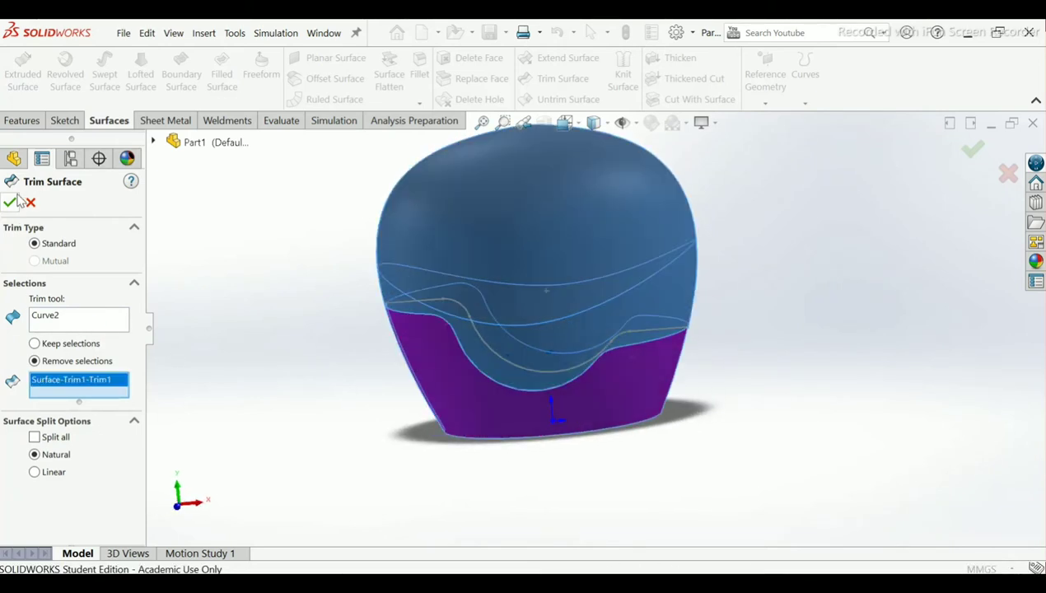
pyautogui.click(8, 202)
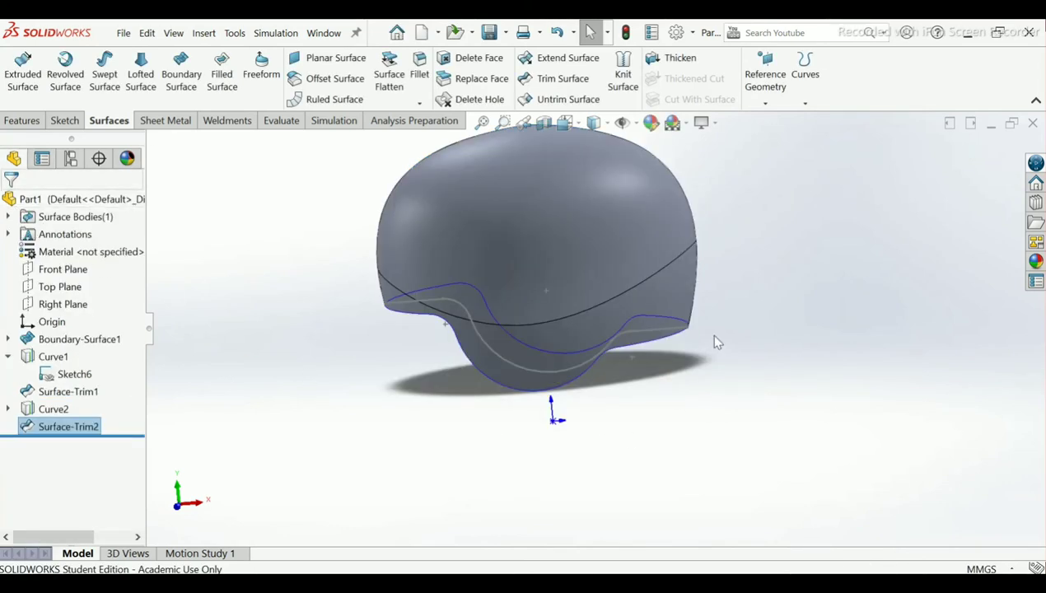
pyautogui.moveTo(708, 333); pyautogui.dragTo(527, 370, button='middle')
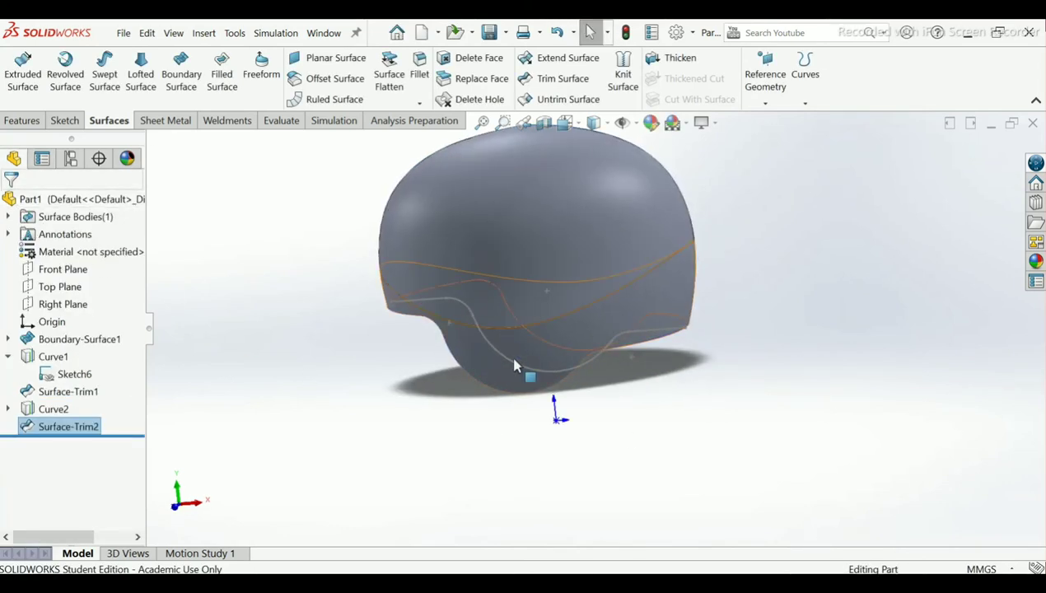
# Step: Hide Sketch6, the lower trim curve
pyautogui.click(527, 369)
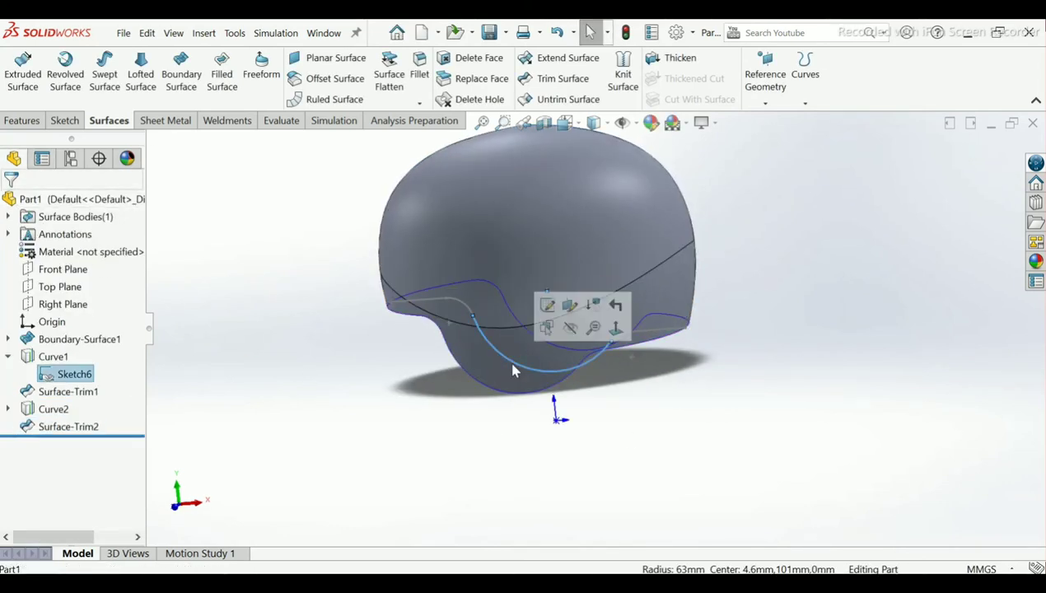
pyautogui.click(569, 329)
pyautogui.moveTo(584, 341)
pyautogui.mouseDown(button='middle')
pyautogui.moveTo(612, 304)
pyautogui.moveTo(646, 344)
pyautogui.moveTo(586, 247)
pyautogui.mouseUp(button='middle')
pyautogui.scroll(5, 578, 350)
pyautogui.scroll(-4, 584, 327)
pyautogui.scroll(-1, 583, 425)
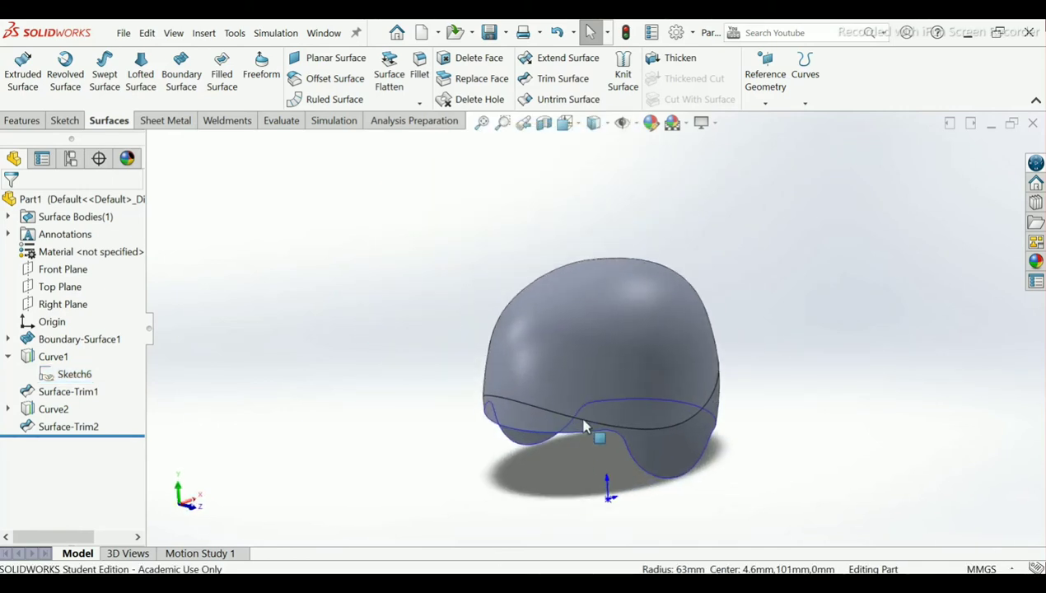
pyautogui.moveTo(583, 426); pyautogui.dragTo(595, 391, button='middle')
pyautogui.scroll(2, 595, 391)
pyautogui.scroll(-4, 600, 384)
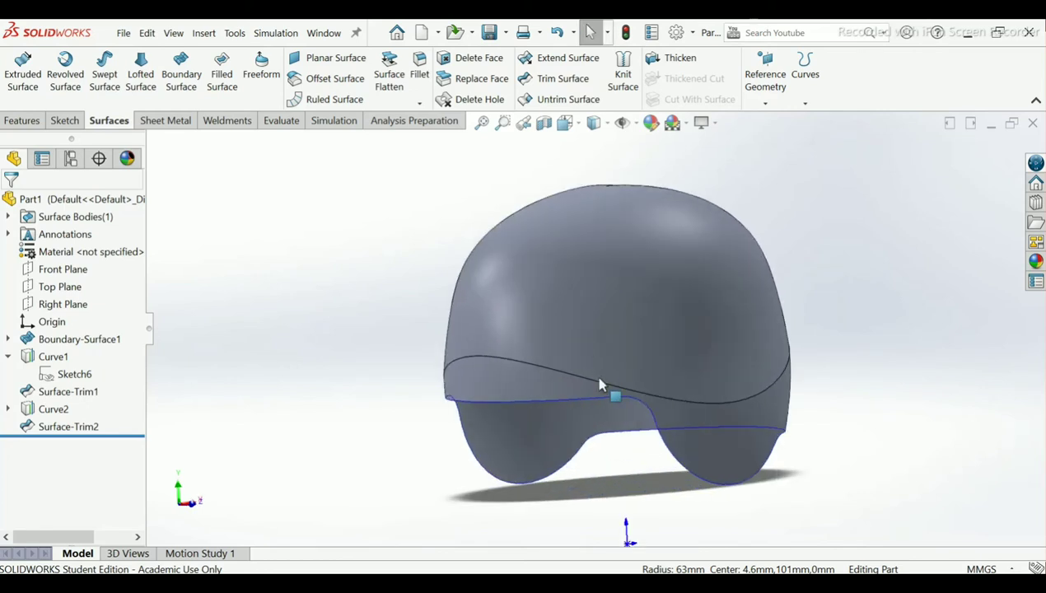
# Step: Hide Curve1 and orbit around the trimmed helmet shell
pyautogui.click(740, 426)
pyautogui.click(776, 390)
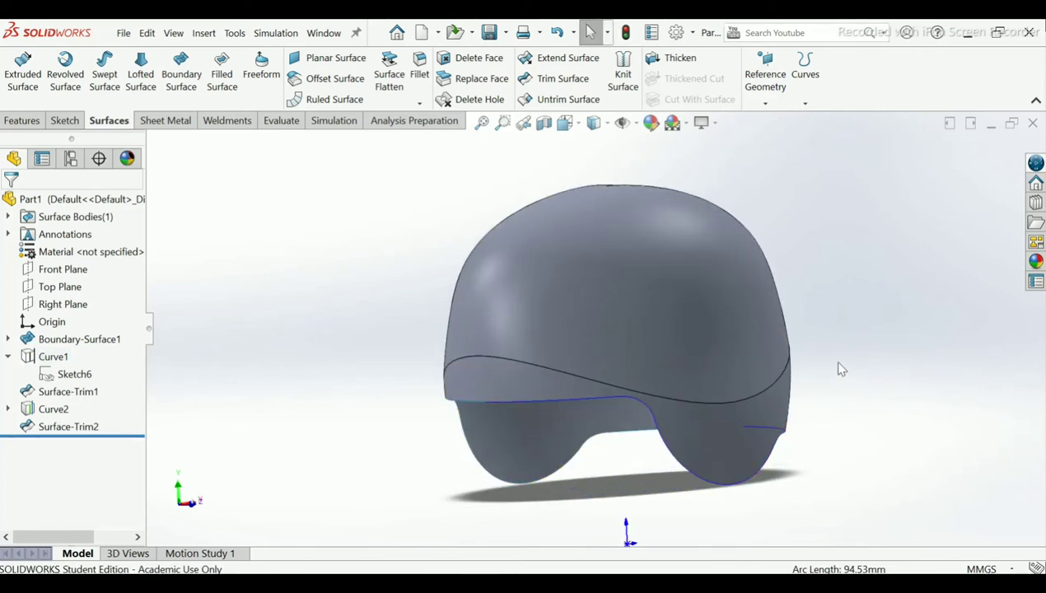
pyautogui.moveTo(806, 373); pyautogui.dragTo(789, 366, button='middle')
pyautogui.scroll(-2, 789, 366)
pyautogui.scroll(4, 744, 402)
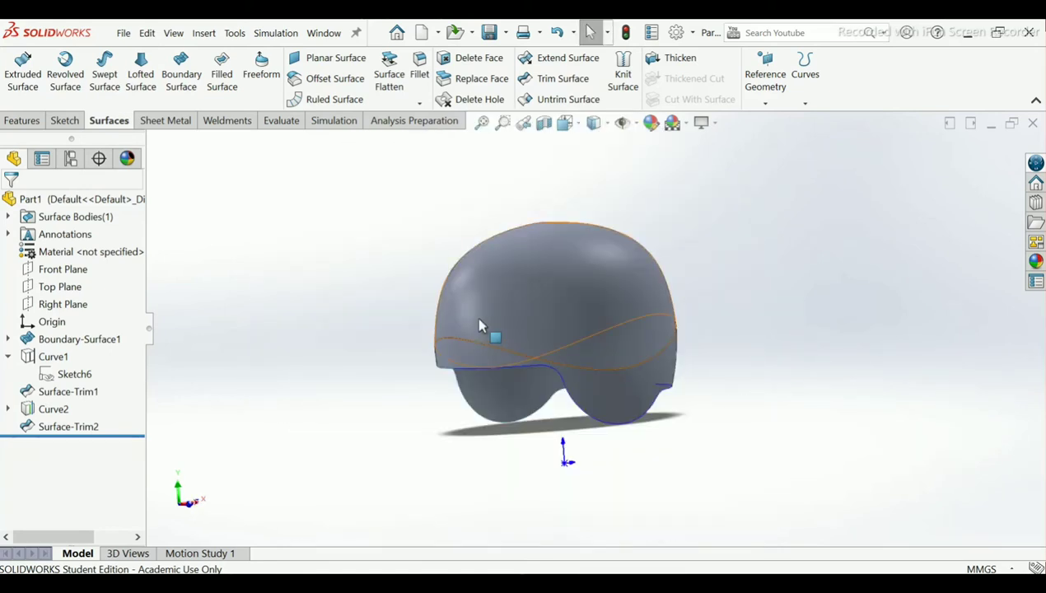
pyautogui.scroll(-2, 494, 346)
pyautogui.moveTo(543, 363)
pyautogui.mouseDown(button='middle')
pyautogui.moveTo(518, 319)
pyautogui.moveTo(483, 360)
pyautogui.moveTo(525, 305)
pyautogui.moveTo(528, 332)
pyautogui.moveTo(450, 364)
pyautogui.mouseUp(button='middle')
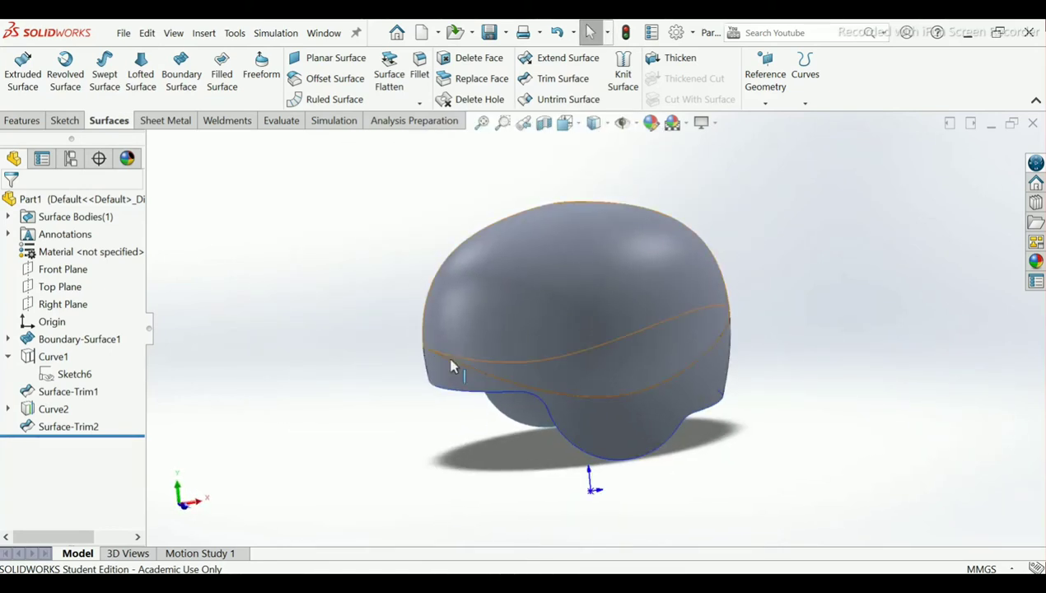
# Step: Start a sketch on the Front Plane and draw a small circle in the lower ear area
pyautogui.click(66, 269)
pyautogui.click(79, 251)
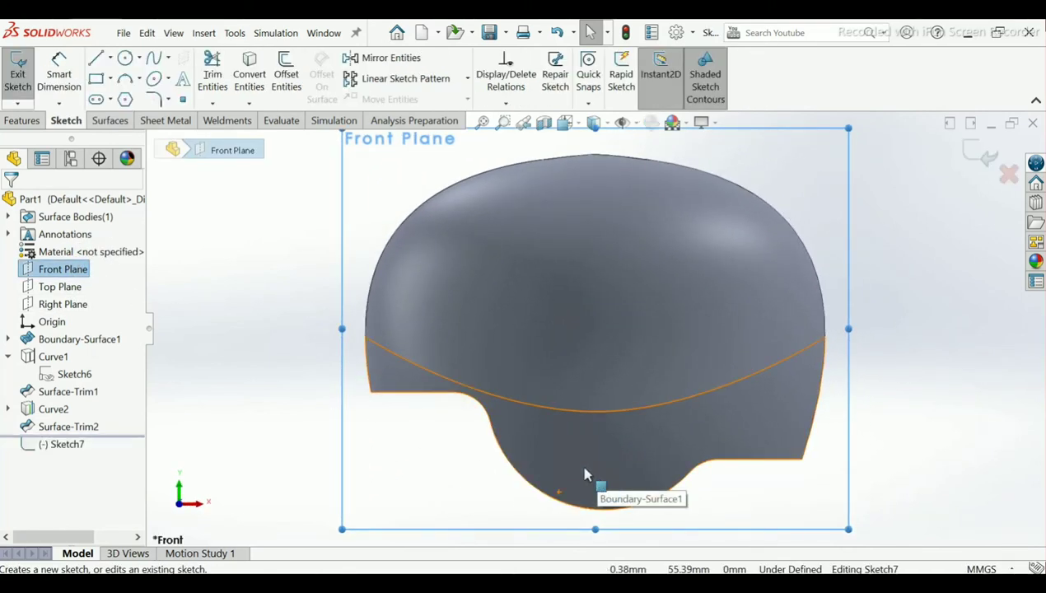
pyautogui.click(125, 59)
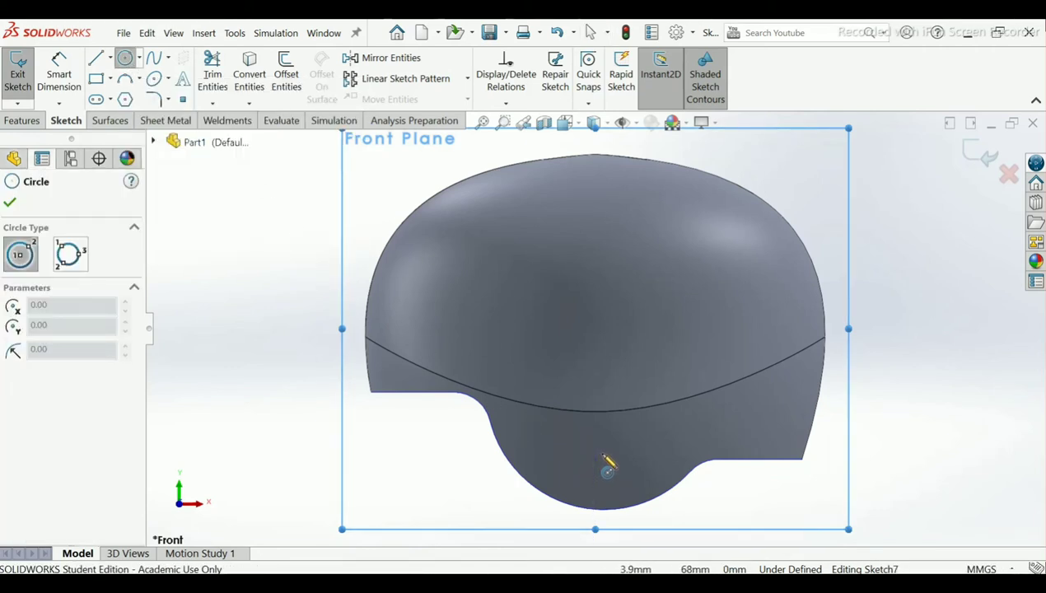
pyautogui.click(595, 451)
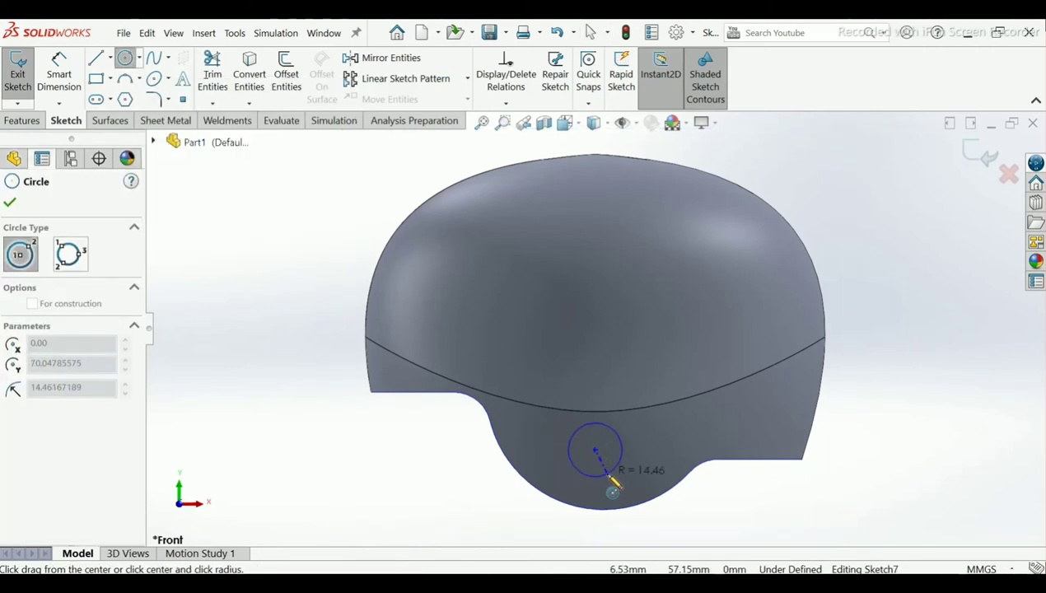
pyautogui.click(611, 479)
pyautogui.rightClick(612, 480)
pyautogui.click(644, 456)
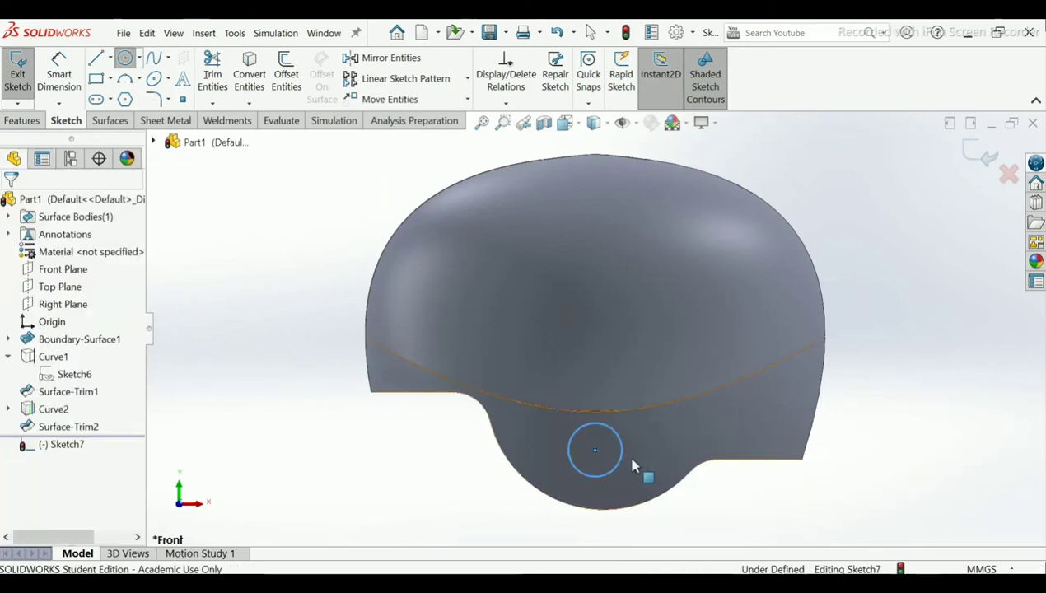
pyautogui.press('f')
# Step: Begin a Smart Dimension from the circle's centre to the origin
pyautogui.click(76, 95)
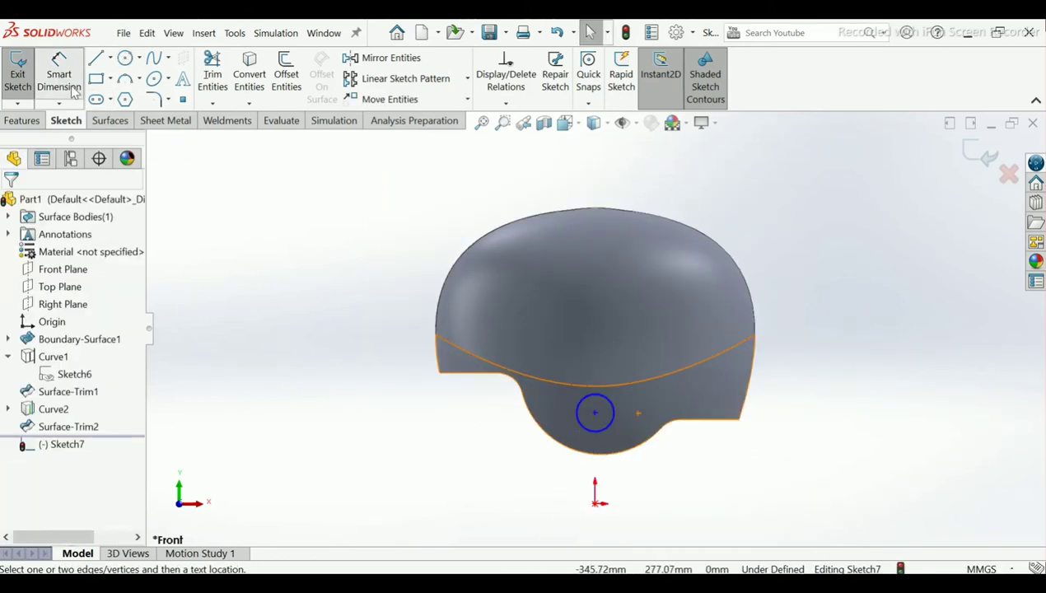
pyautogui.click(596, 413)
pyautogui.click(596, 504)
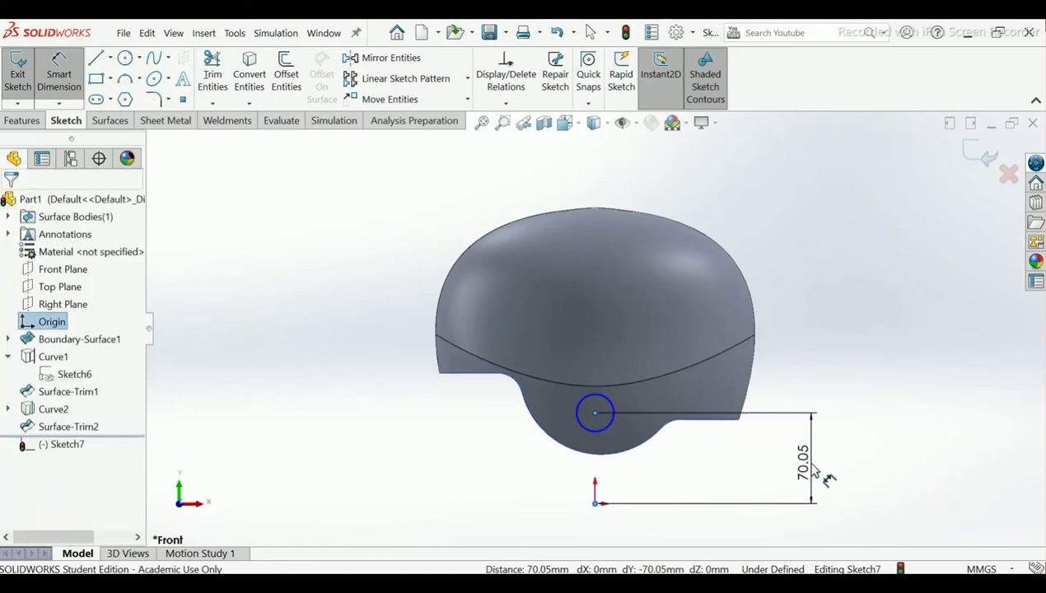
# Step: Set the circle centre 65 mm above the origin and its diameter to 33 mm
pyautogui.click(813, 470)
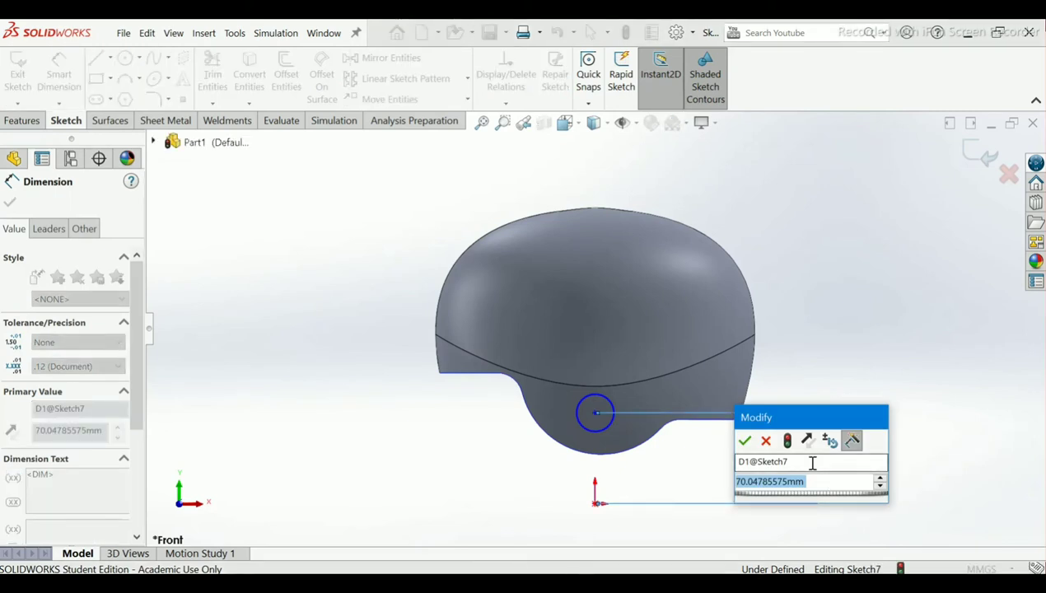
pyautogui.write('65')
pyautogui.press('Return')
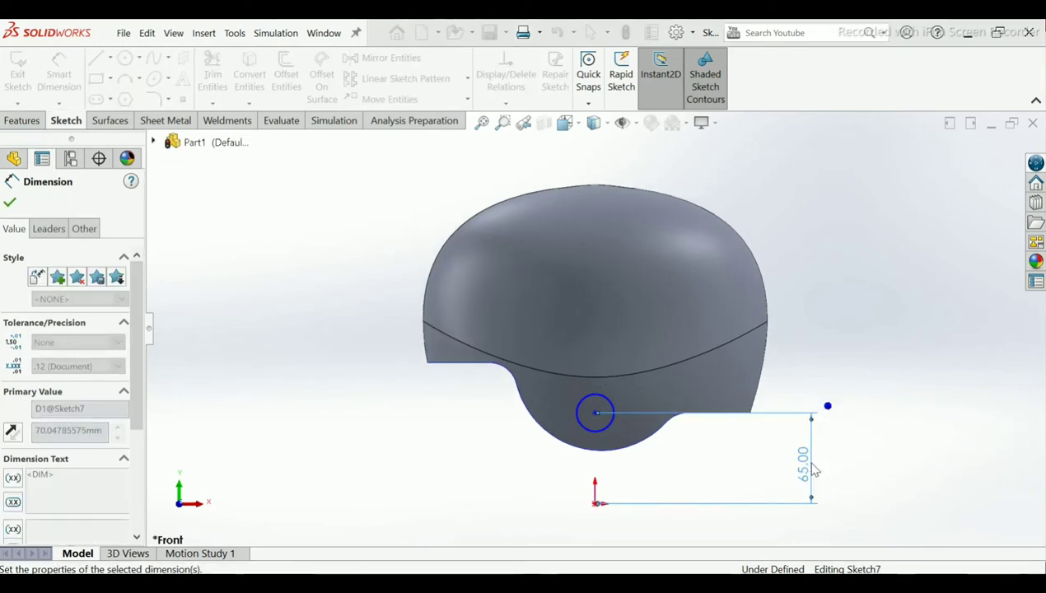
pyautogui.click(610, 426)
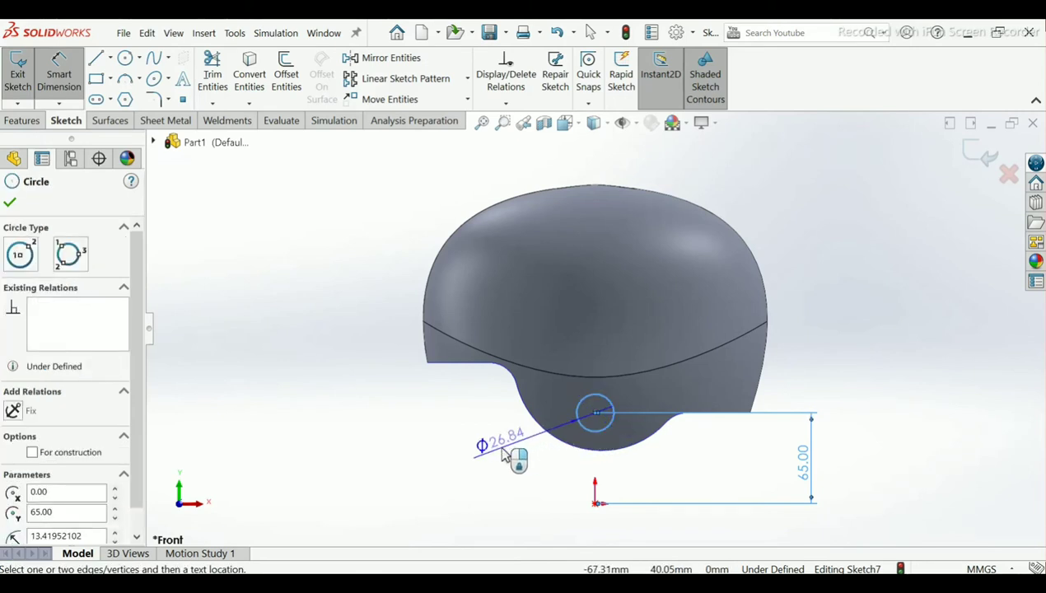
pyautogui.click(503, 453)
pyautogui.write('33')
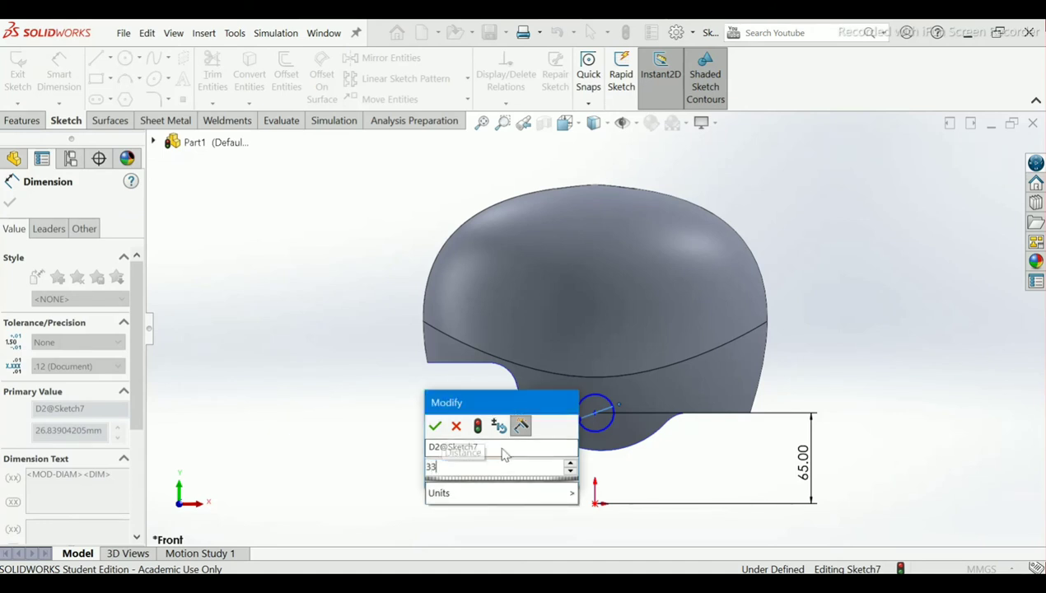
pyautogui.press('Return')
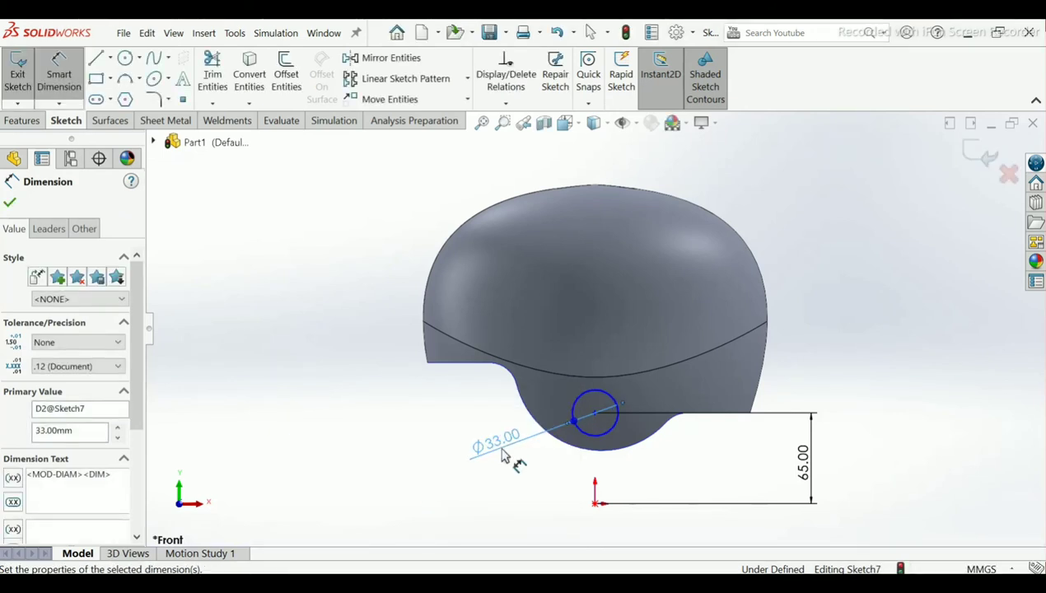
pyautogui.click(595, 505)
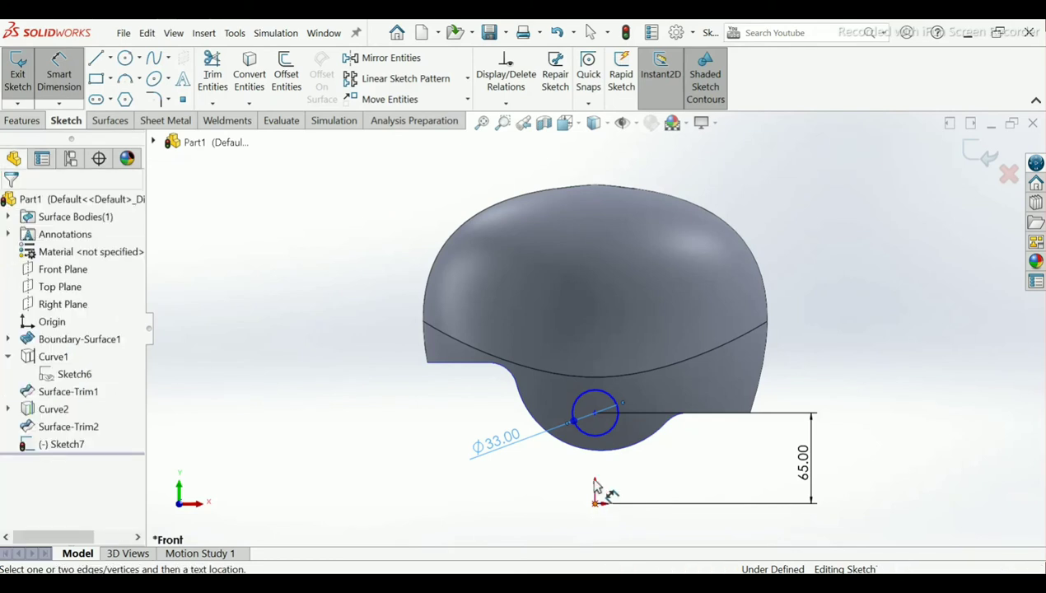
# Step: Leave dimensioning mode and nudge the circle slightly to the right
pyautogui.click(595, 414)
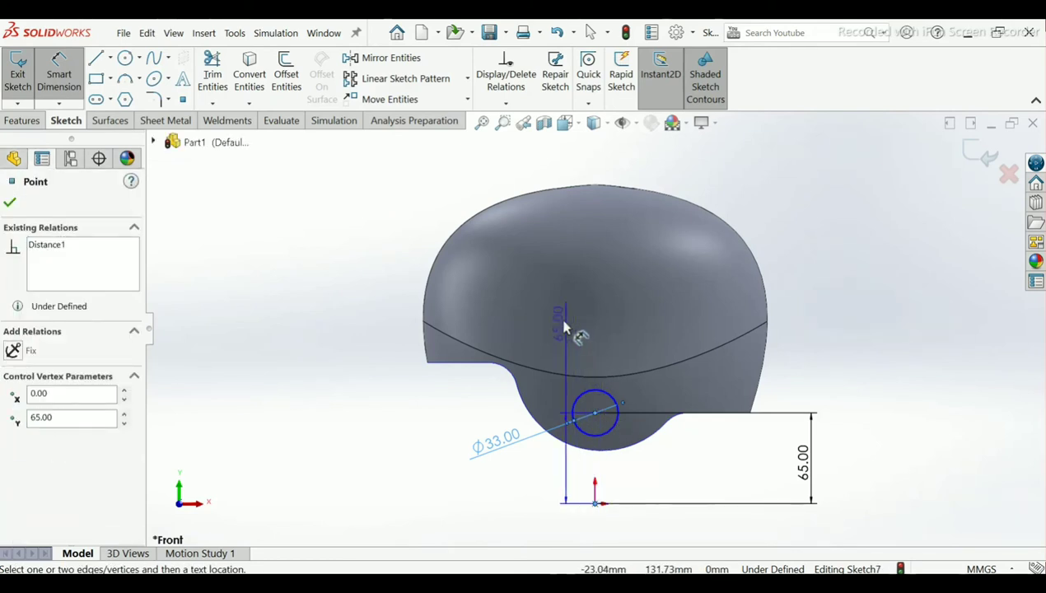
pyautogui.press('Escape')
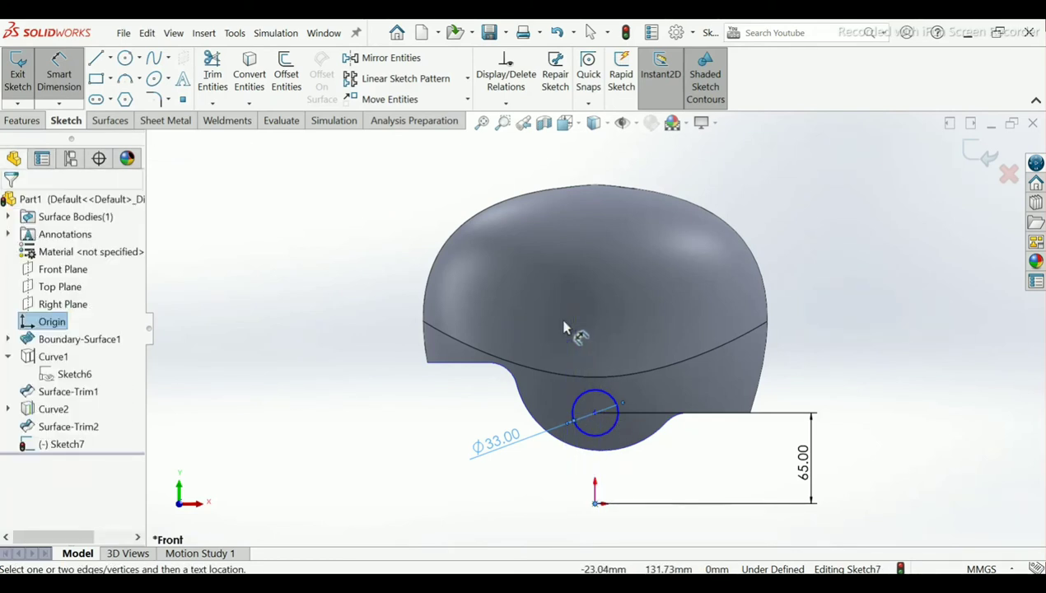
pyautogui.rightClick(191, 229)
pyautogui.click(251, 271)
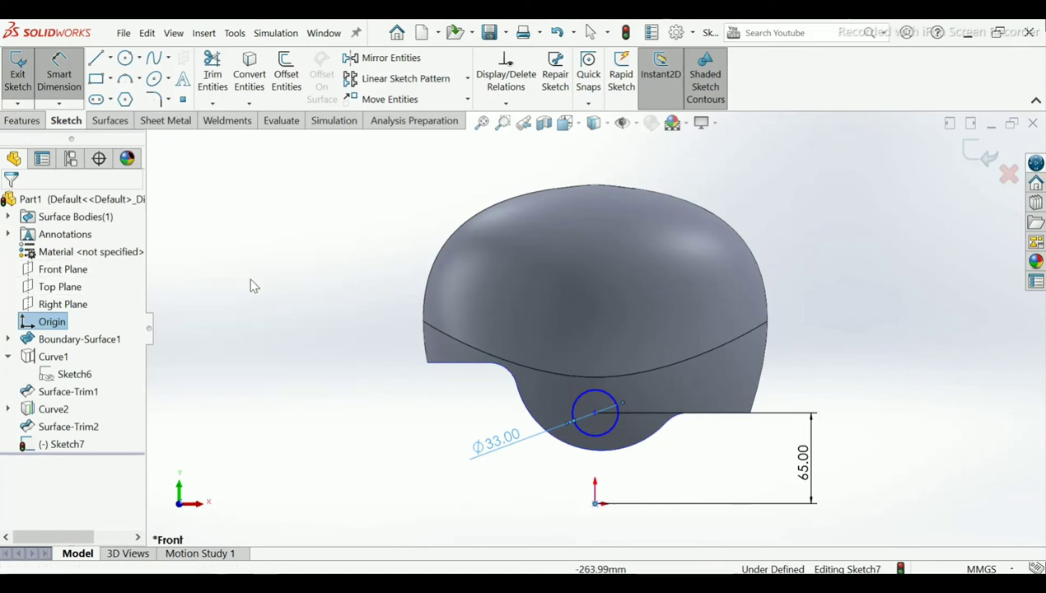
pyautogui.press('Escape')
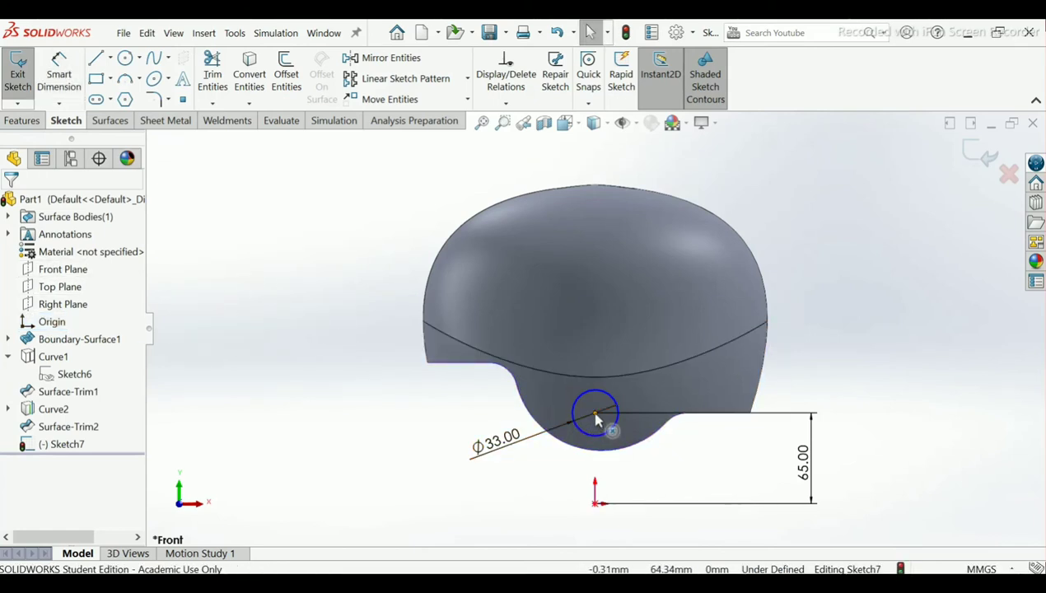
pyautogui.moveTo(603, 416); pyautogui.dragTo(608, 414)
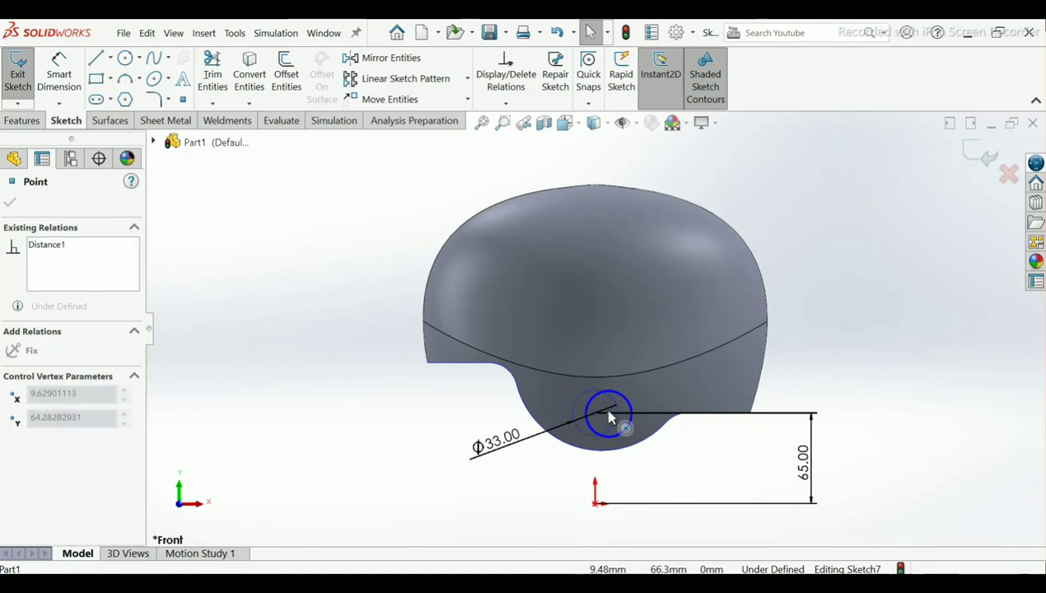
pyautogui.click(296, 320)
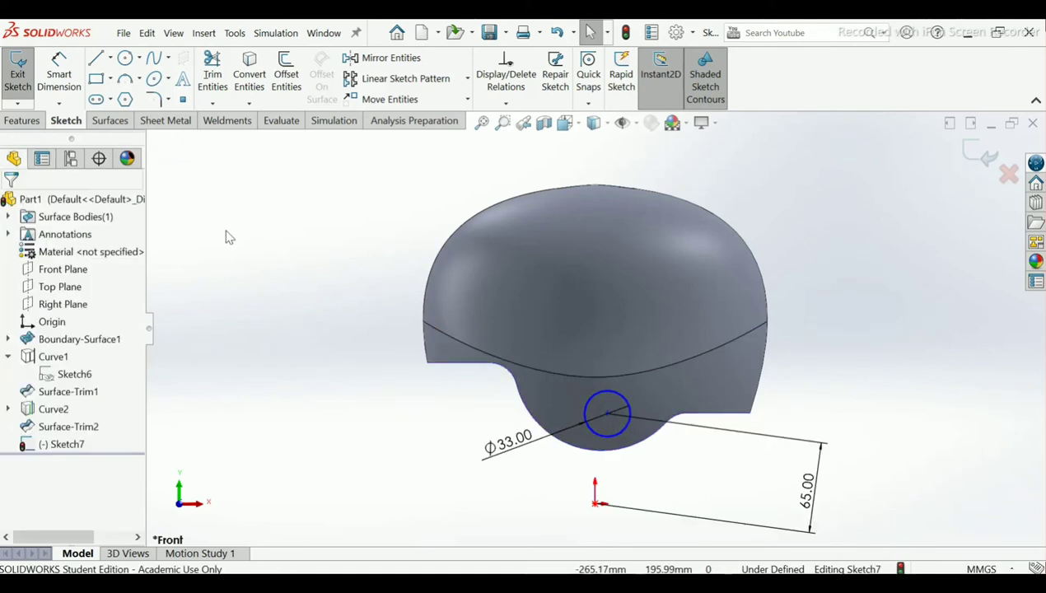
# Step: Fix the circle centre 4.60 mm horizontally from the origin and exit the sketch
pyautogui.click(59, 74)
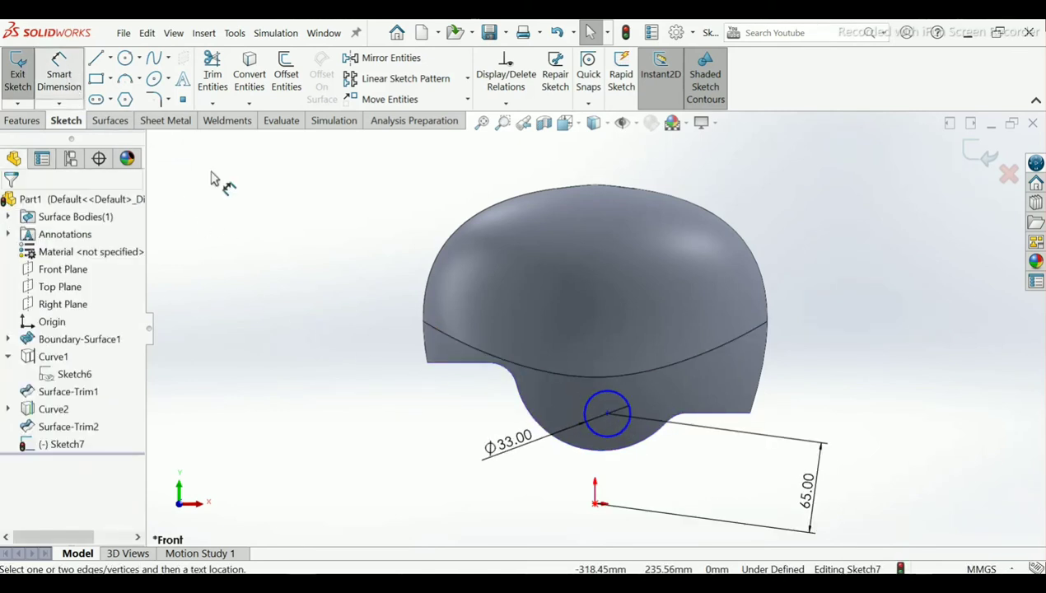
pyautogui.click(606, 414)
pyautogui.click(595, 501)
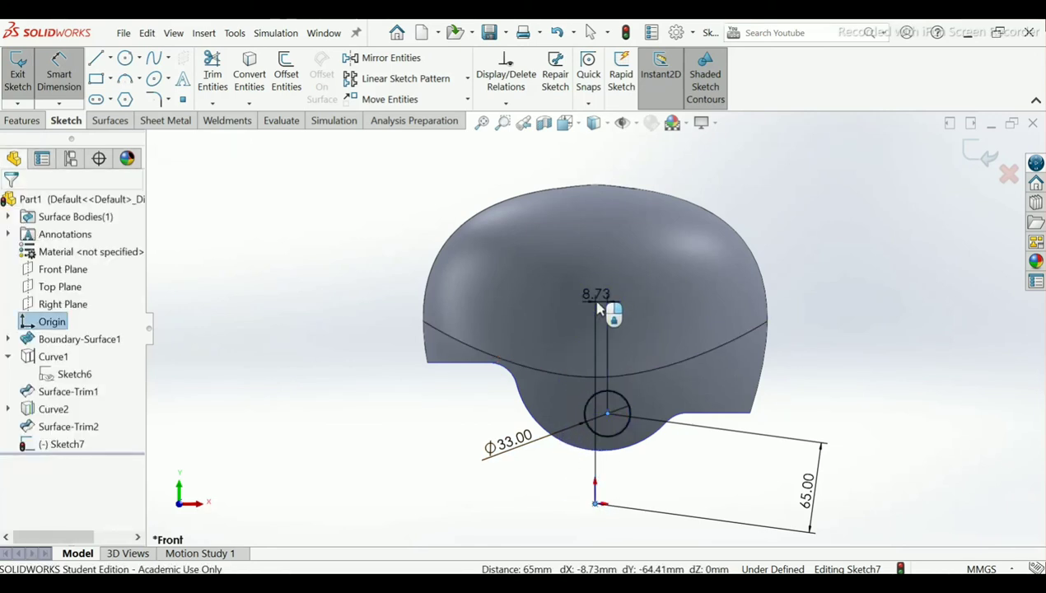
pyautogui.click(598, 308)
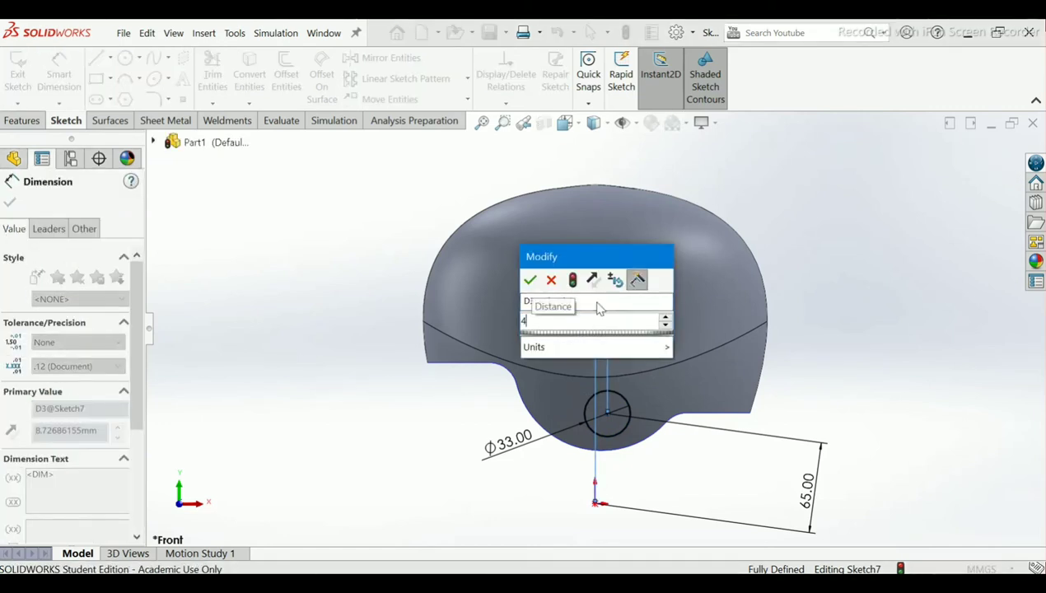
pyautogui.write('4.6')
pyautogui.press('Return')
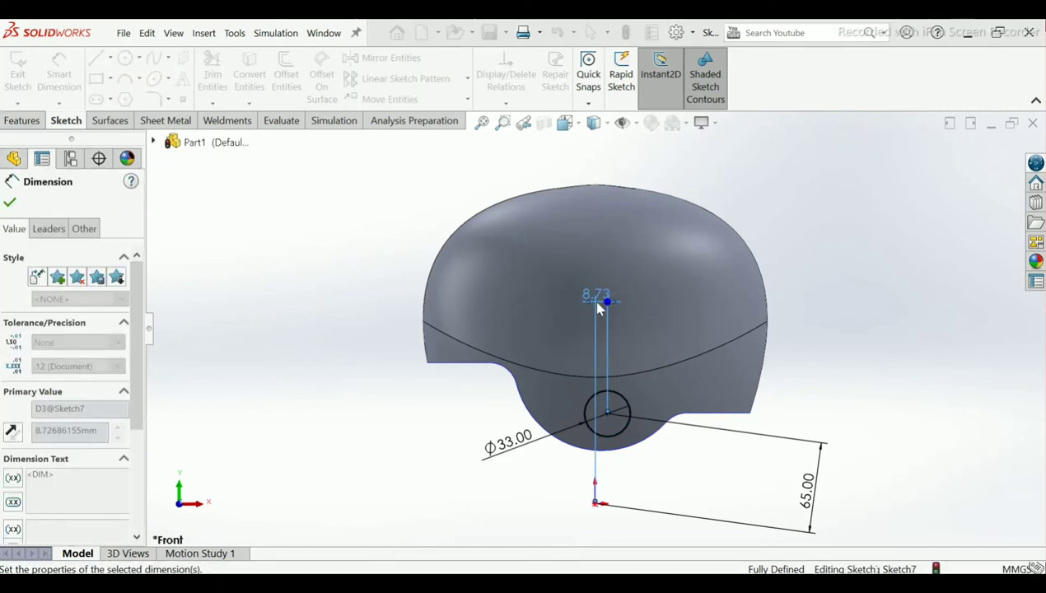
pyautogui.click(11, 202)
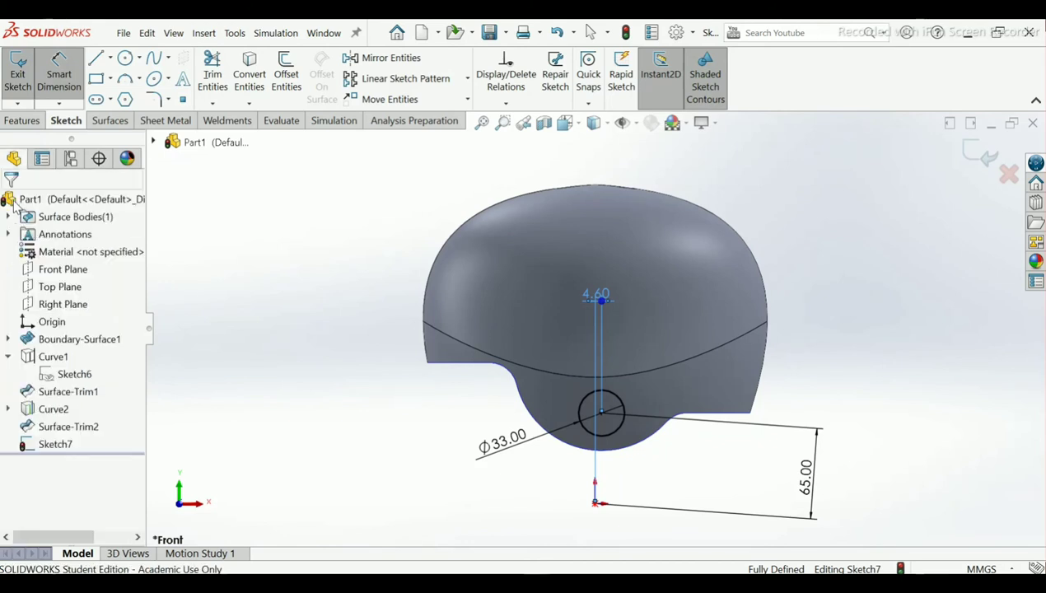
pyautogui.click(973, 161)
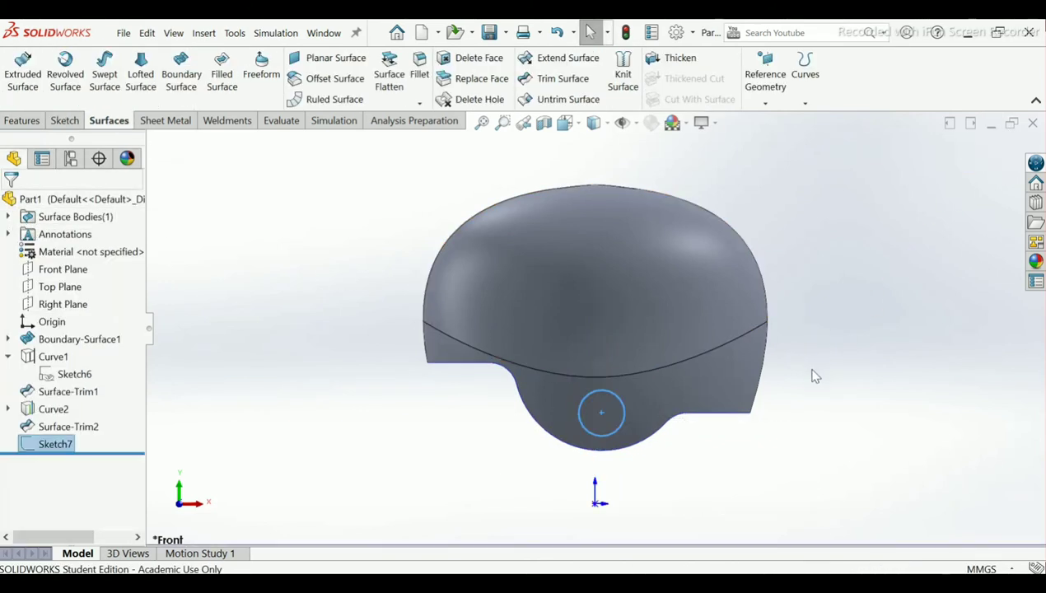
# Step: Trim away both circular faces on the side flaps using Sketch7, creating Surface-Trim3
pyautogui.moveTo(834, 373); pyautogui.dragTo(843, 380, button='middle')
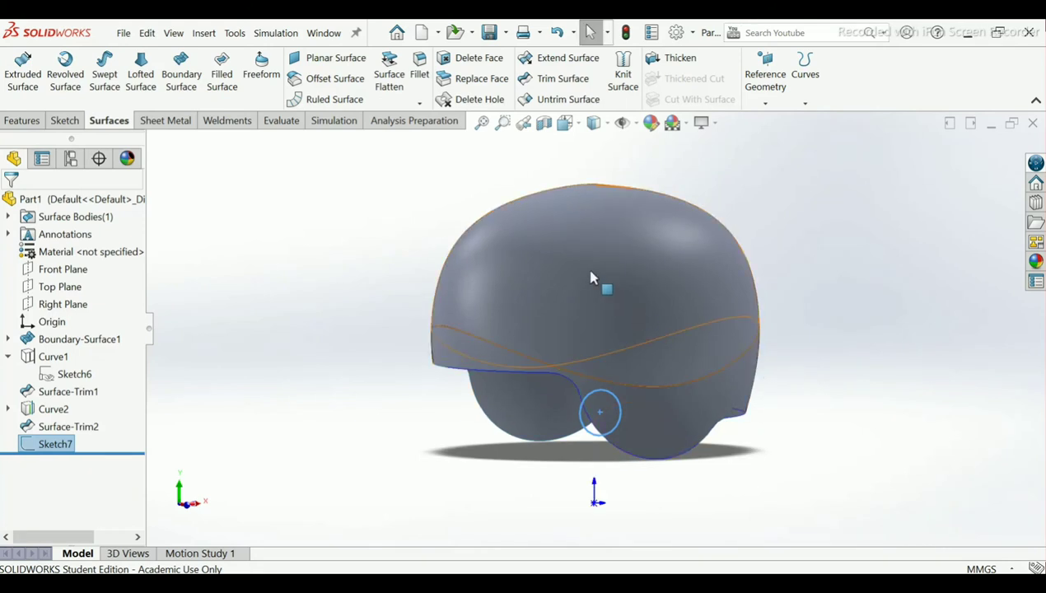
pyautogui.click(548, 82)
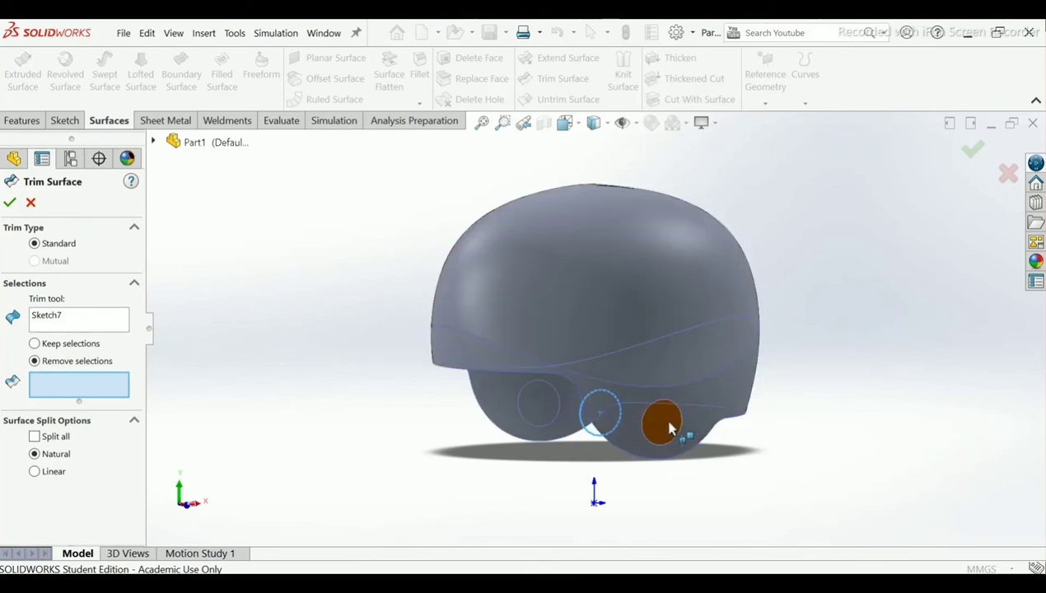
pyautogui.click(668, 424)
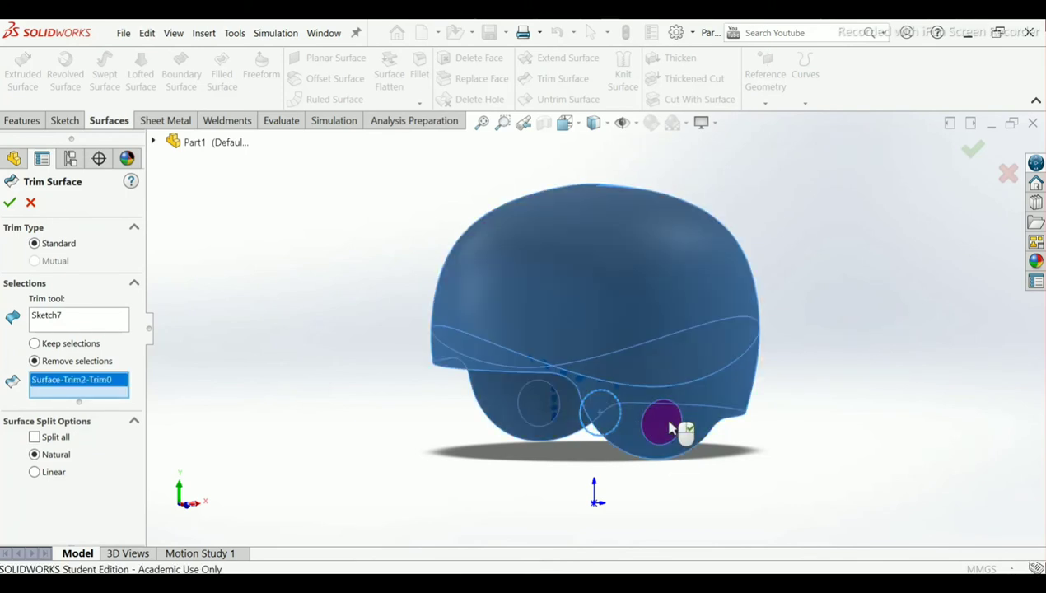
pyautogui.click(541, 416)
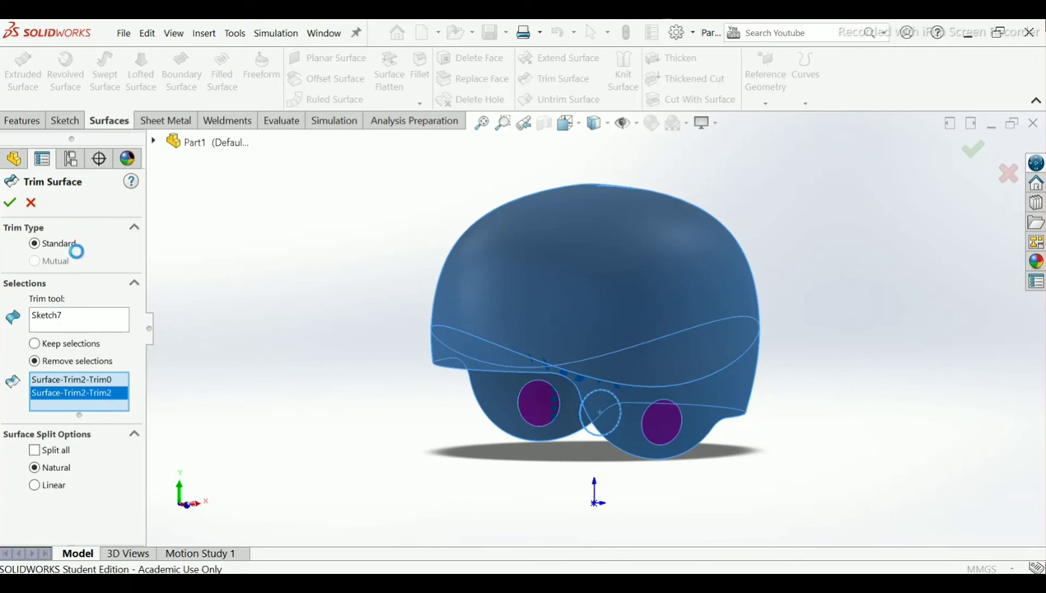
pyautogui.click(10, 204)
pyautogui.moveTo(299, 332)
pyautogui.mouseDown(button='middle')
pyautogui.moveTo(261, 288)
pyautogui.moveTo(392, 425)
pyautogui.moveTo(326, 380)
pyautogui.moveTo(723, 459)
pyautogui.mouseUp(button='middle')
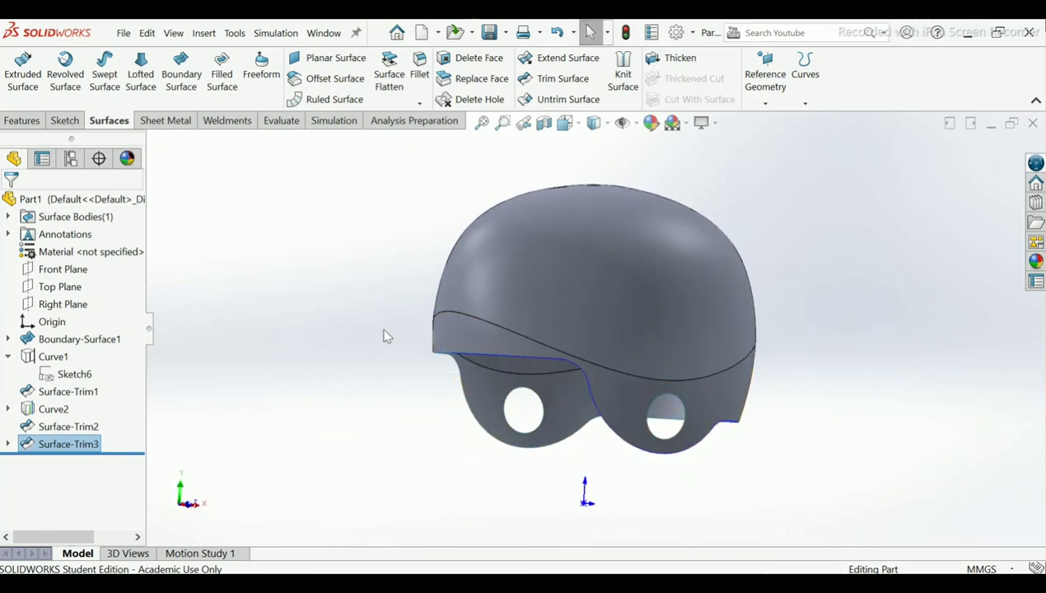
pyautogui.moveTo(346, 310)
pyautogui.mouseDown(button='middle')
pyautogui.moveTo(320, 304)
pyautogui.moveTo(316, 327)
pyautogui.mouseUp(button='middle')
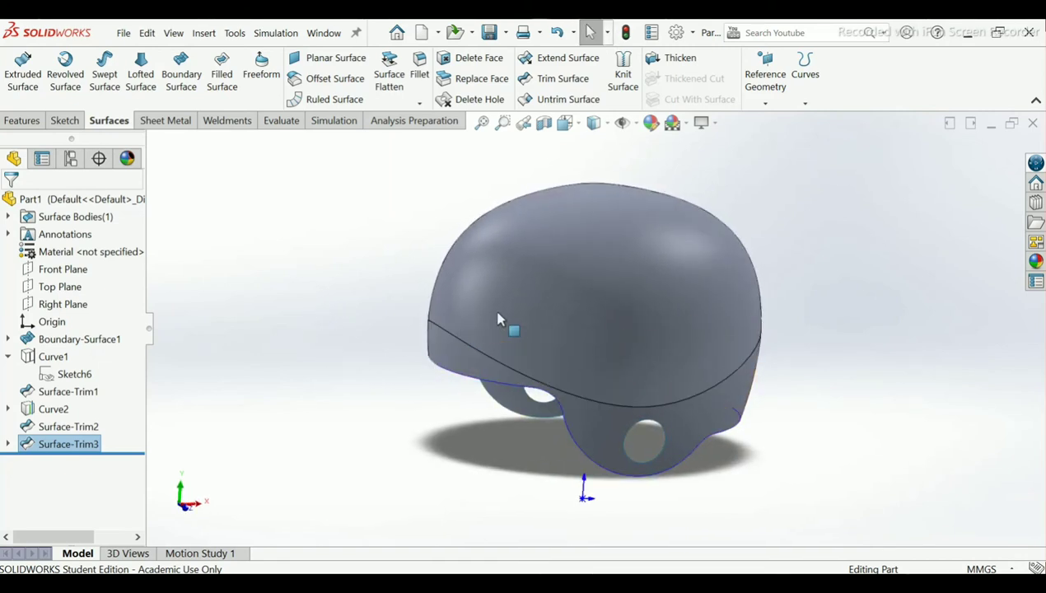
# Step: Create Plane4 from the Top Plane and a vertex on the helmet's lower edge
pyautogui.click(766, 105)
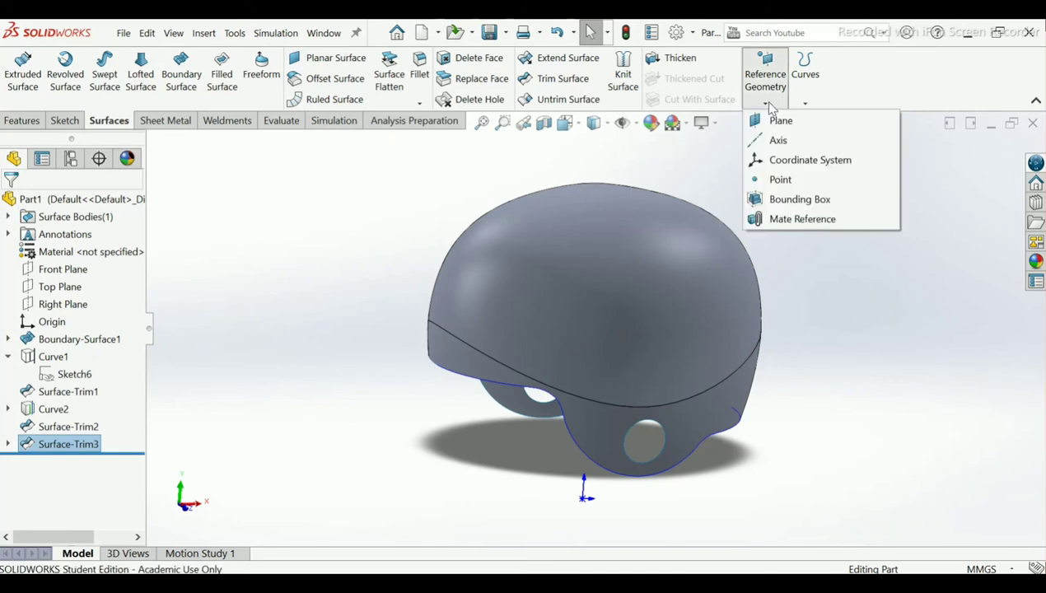
pyautogui.click(770, 122)
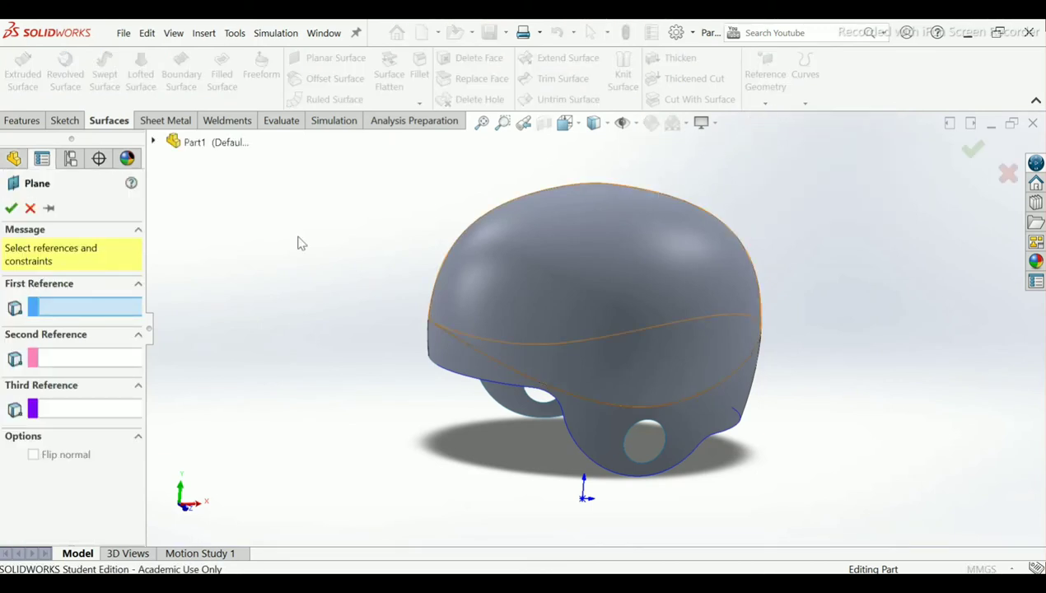
pyautogui.click(154, 143)
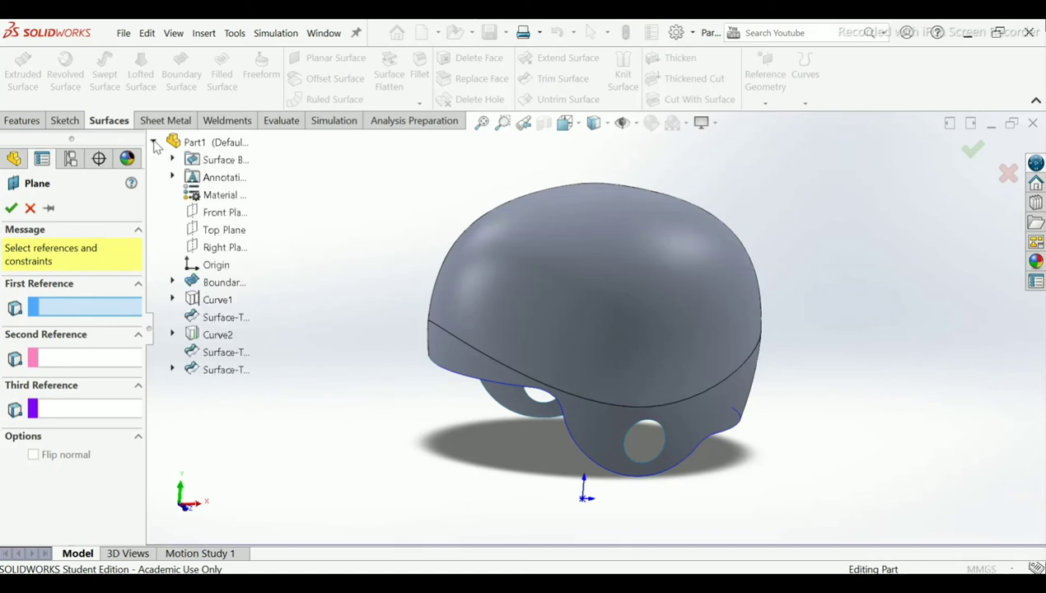
pyautogui.click(224, 231)
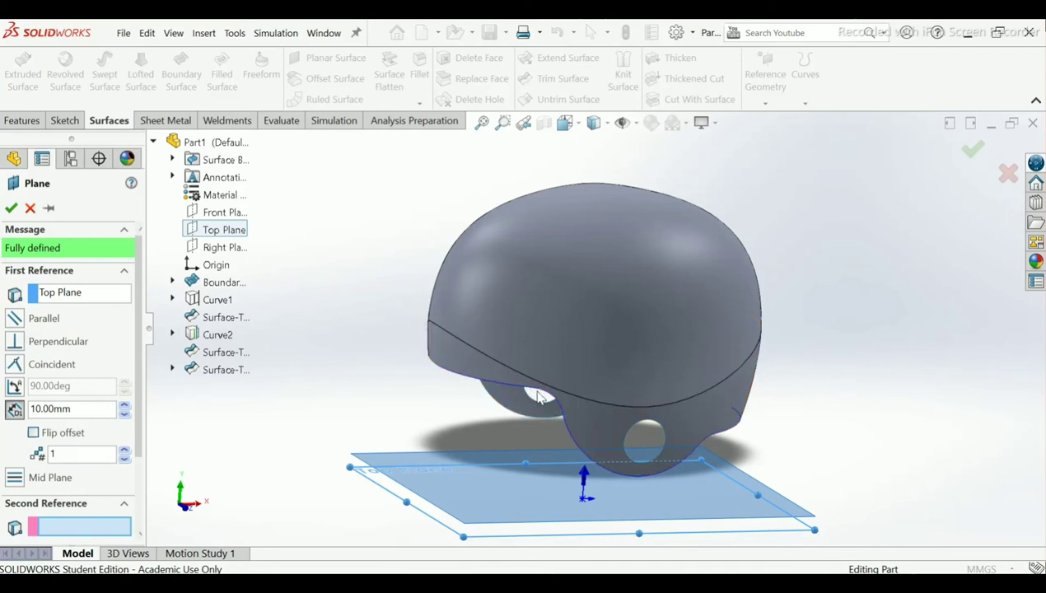
pyautogui.click(532, 390)
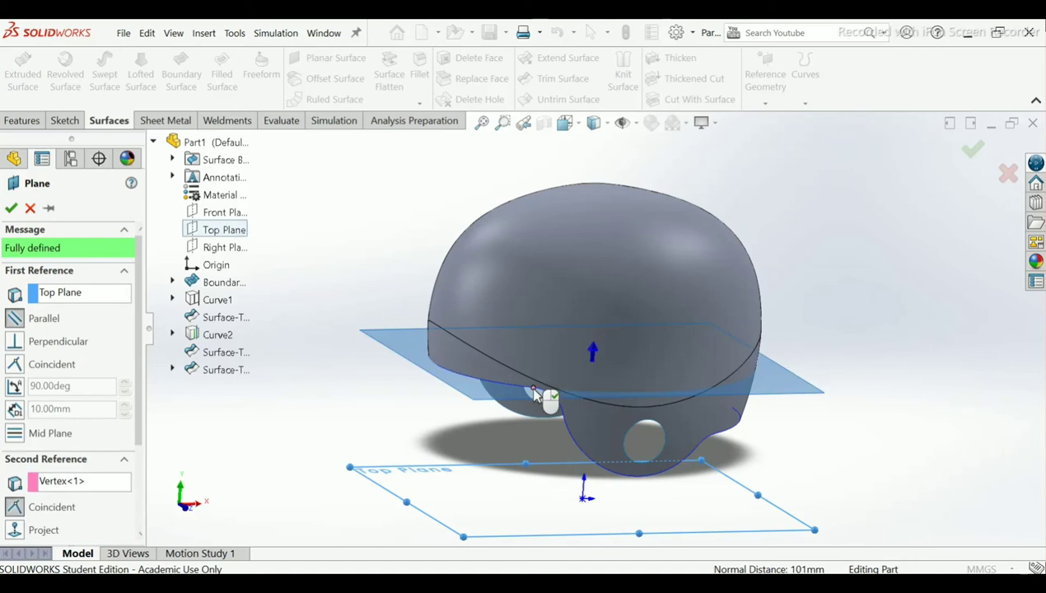
pyautogui.click(11, 207)
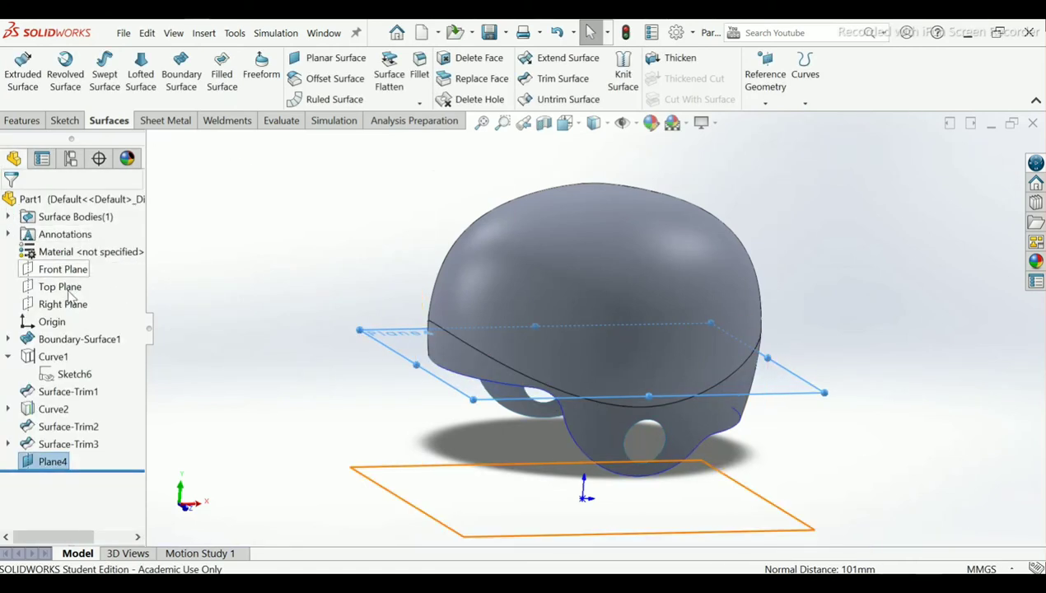
pyautogui.click(766, 128)
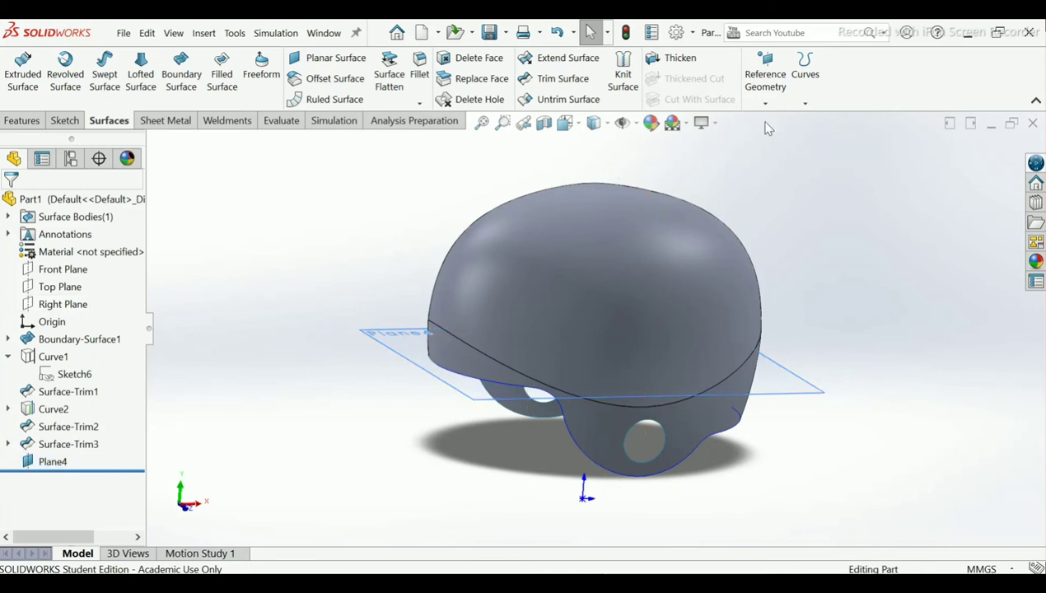
# Step: Create Plane5 from the Right Plane and a vertex on the lower shell's edge
pyautogui.click(774, 105)
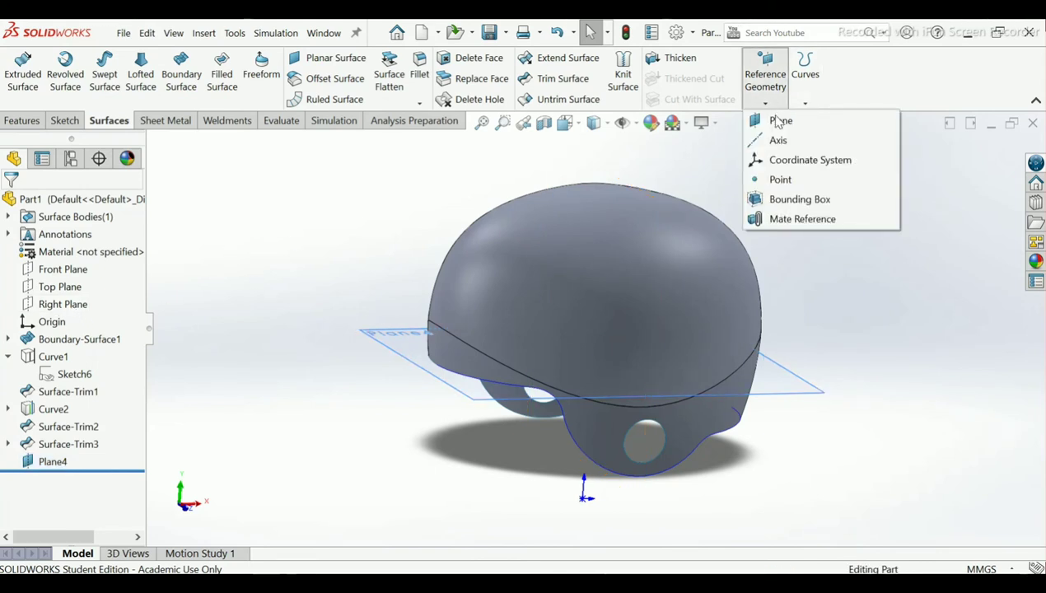
pyautogui.click(779, 122)
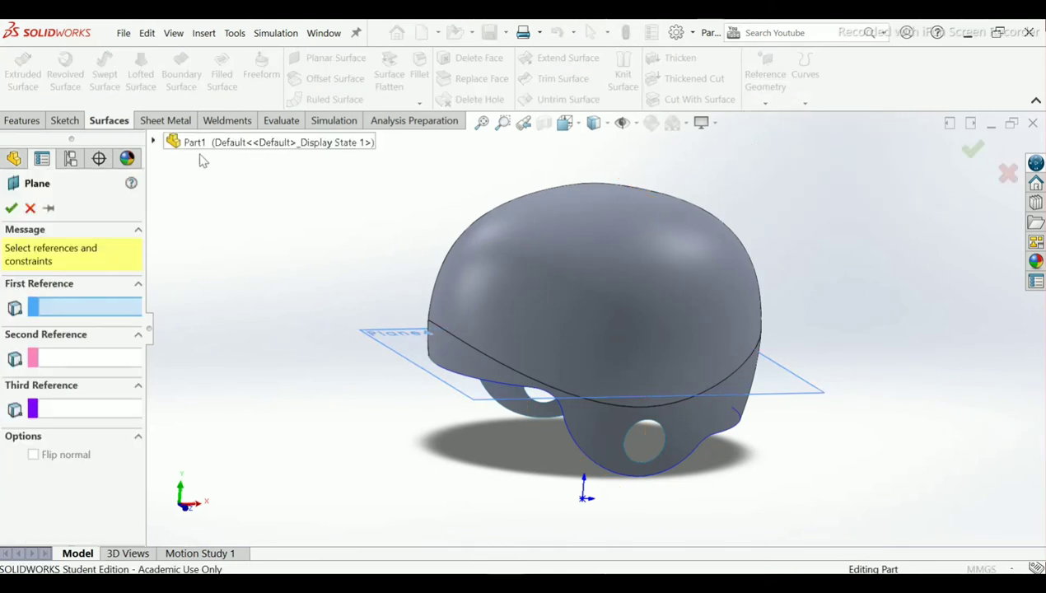
pyautogui.click(154, 142)
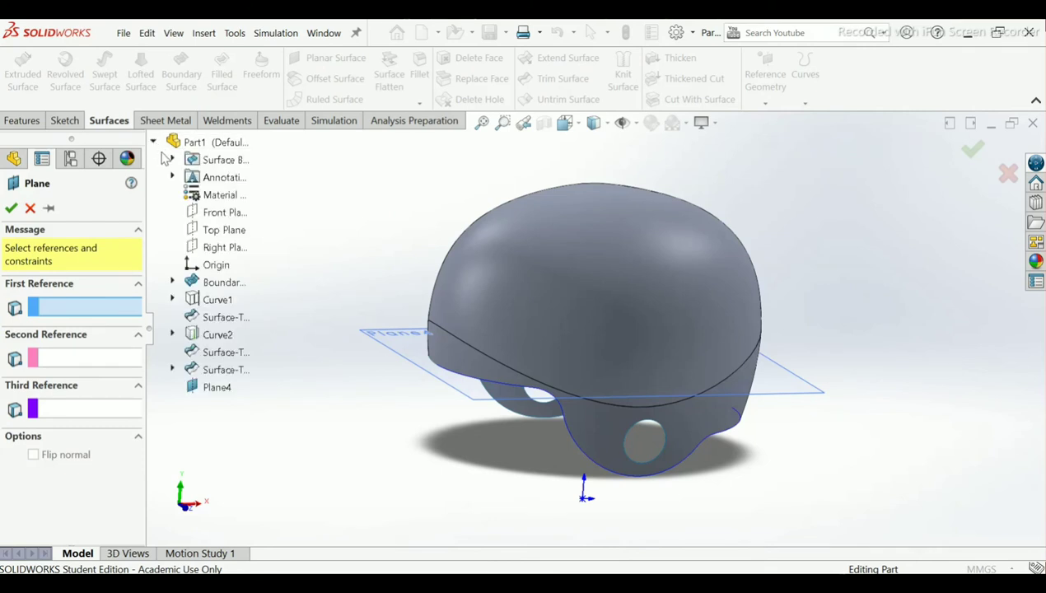
pyautogui.click(220, 248)
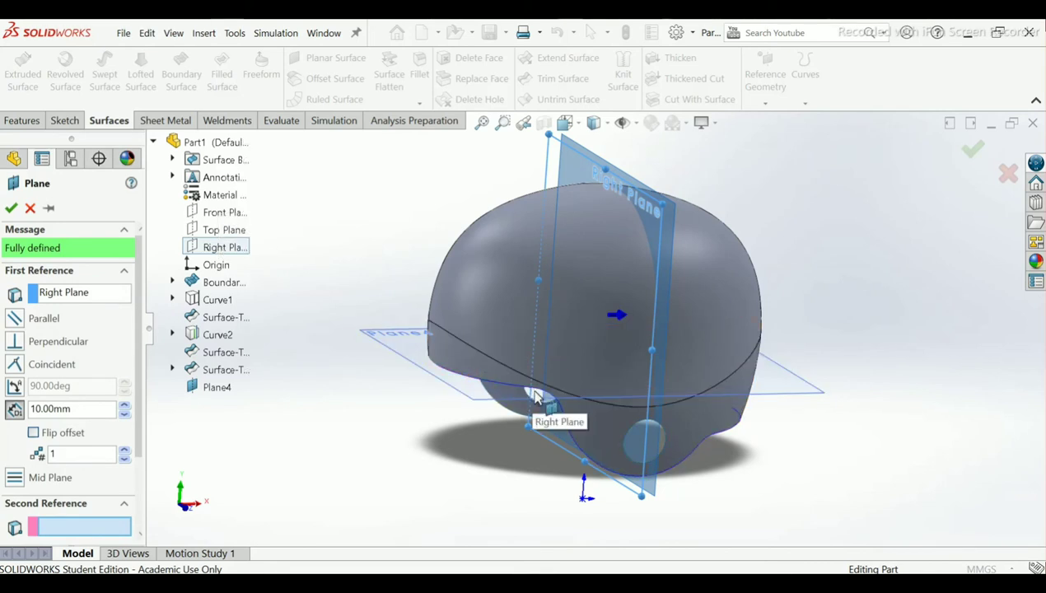
pyautogui.scroll(-1, 535, 391)
pyautogui.scroll(-2, 562, 371)
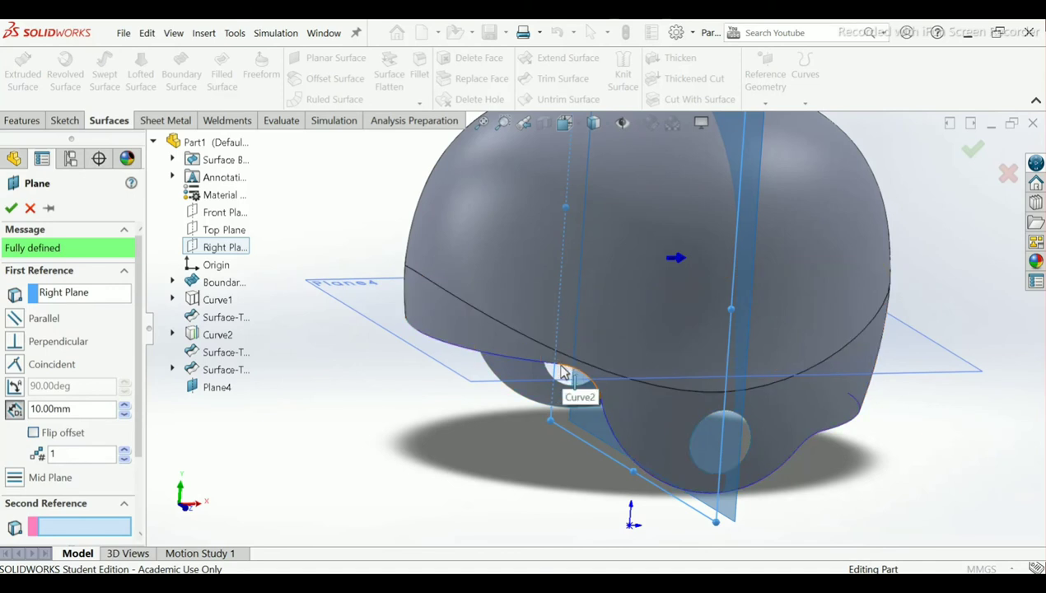
pyautogui.click(559, 369)
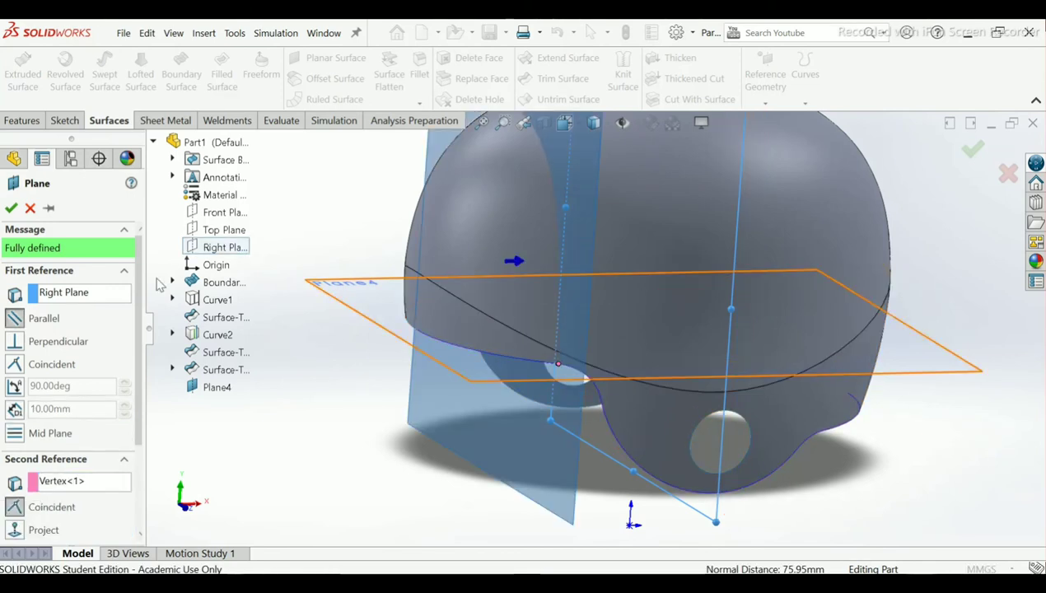
pyautogui.click(11, 210)
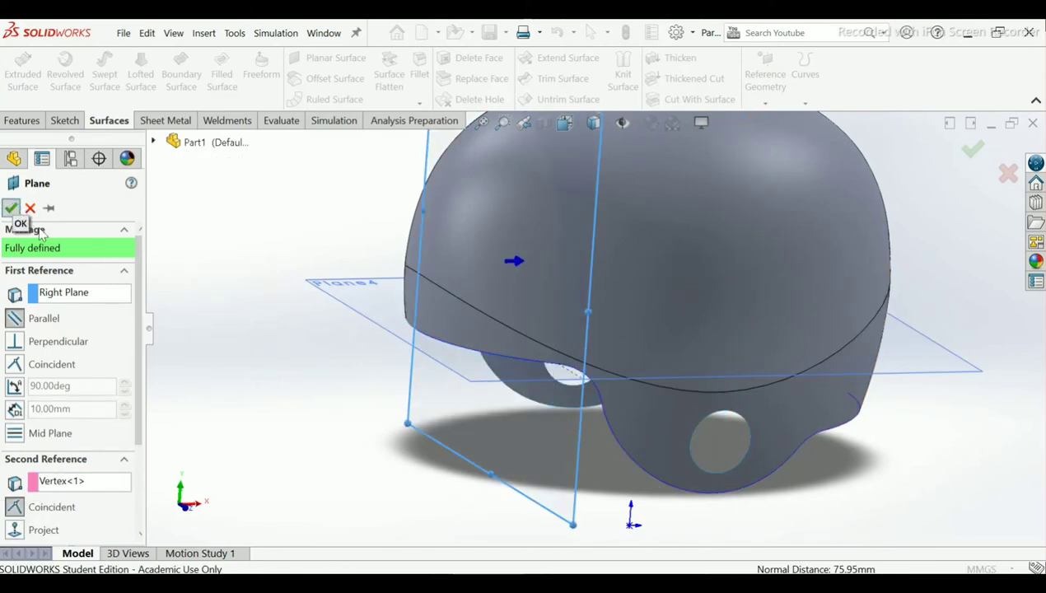
pyautogui.moveTo(289, 247)
pyautogui.mouseDown(button='middle')
pyautogui.moveTo(260, 209)
pyautogui.moveTo(264, 236)
pyautogui.moveTo(277, 201)
pyautogui.moveTo(265, 219)
pyautogui.moveTo(275, 245)
pyautogui.moveTo(319, 295)
pyautogui.mouseUp(button='middle')
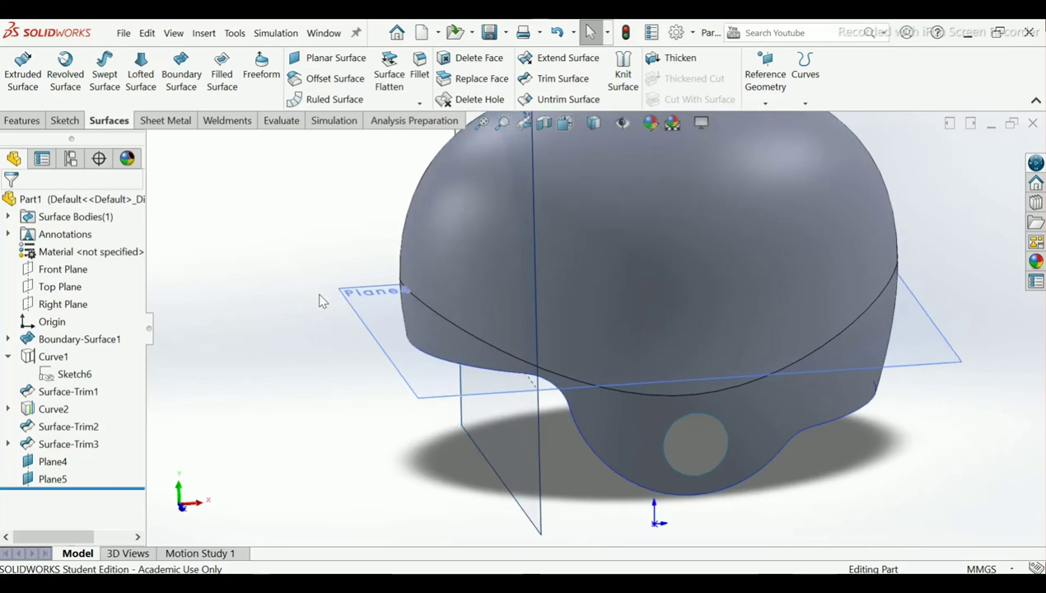
pyautogui.click(383, 327)
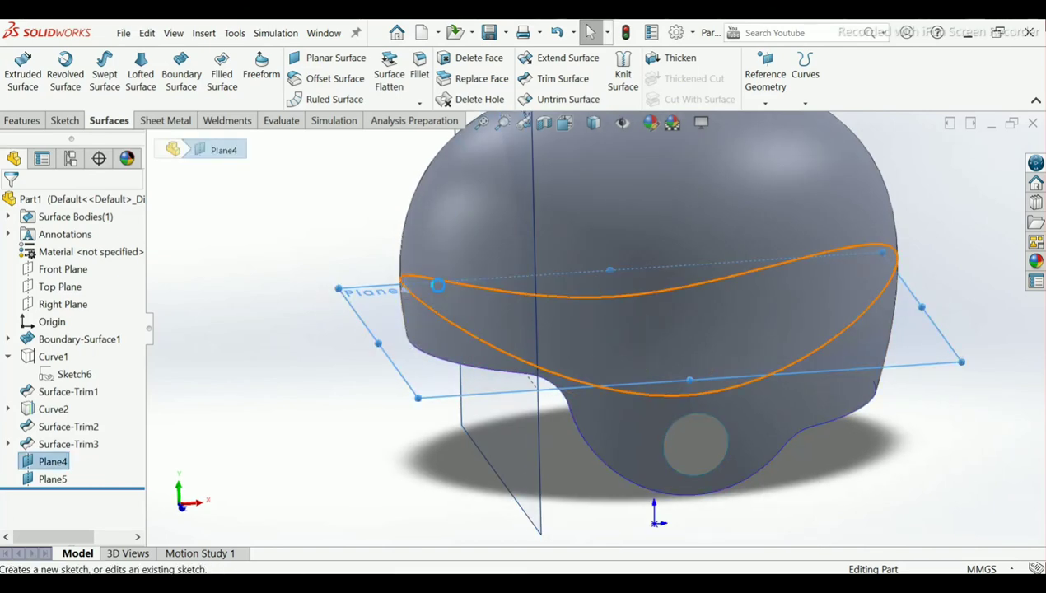
# Step: Sketch a 3-point arc on Plane4 between the dome-edge intersections, bulging out to the left
pyautogui.click(437, 285)
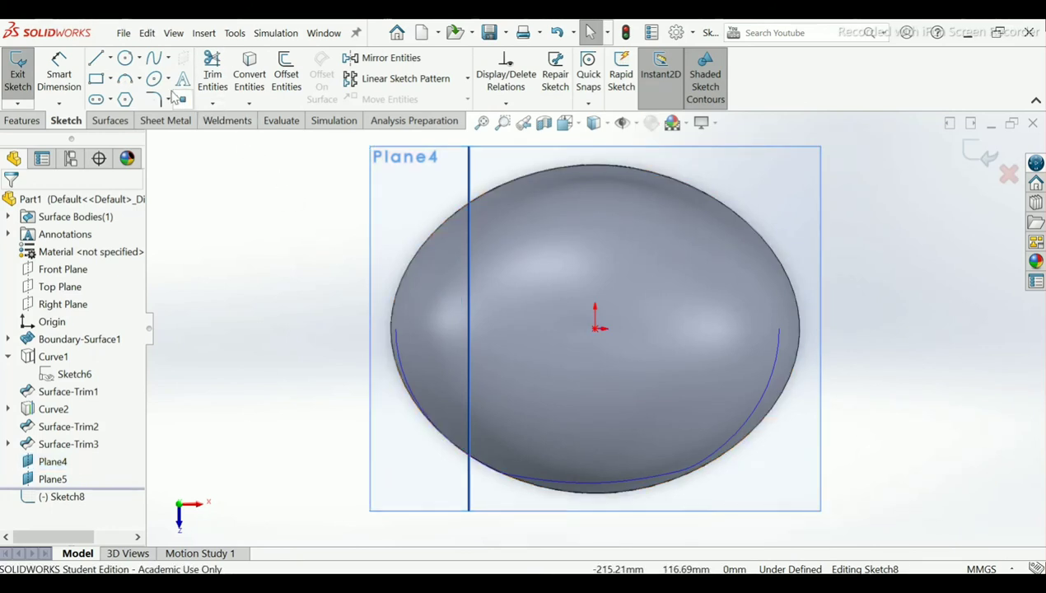
pyautogui.click(126, 80)
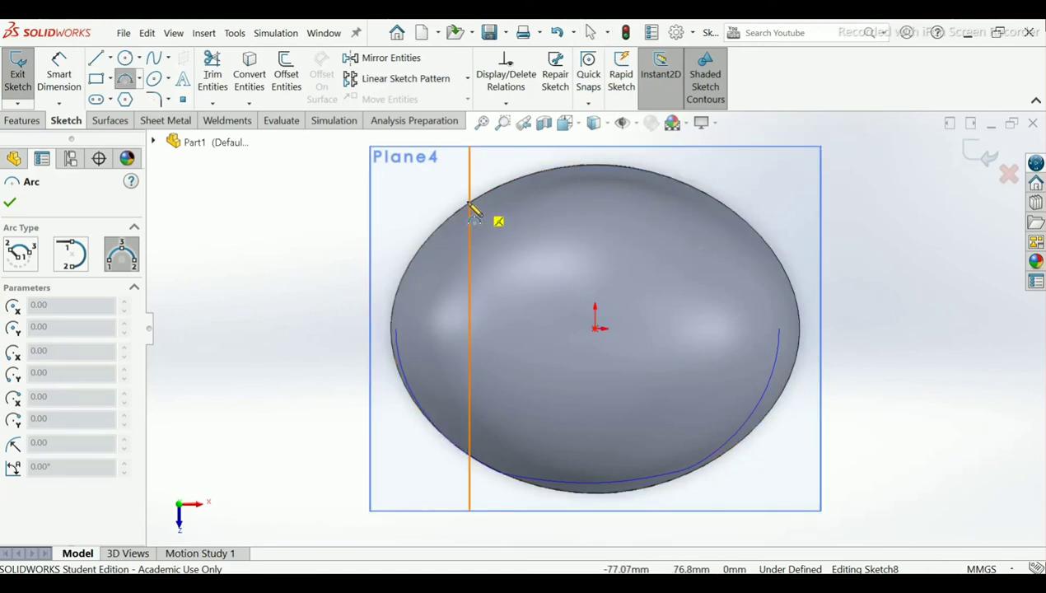
pyautogui.click(469, 203)
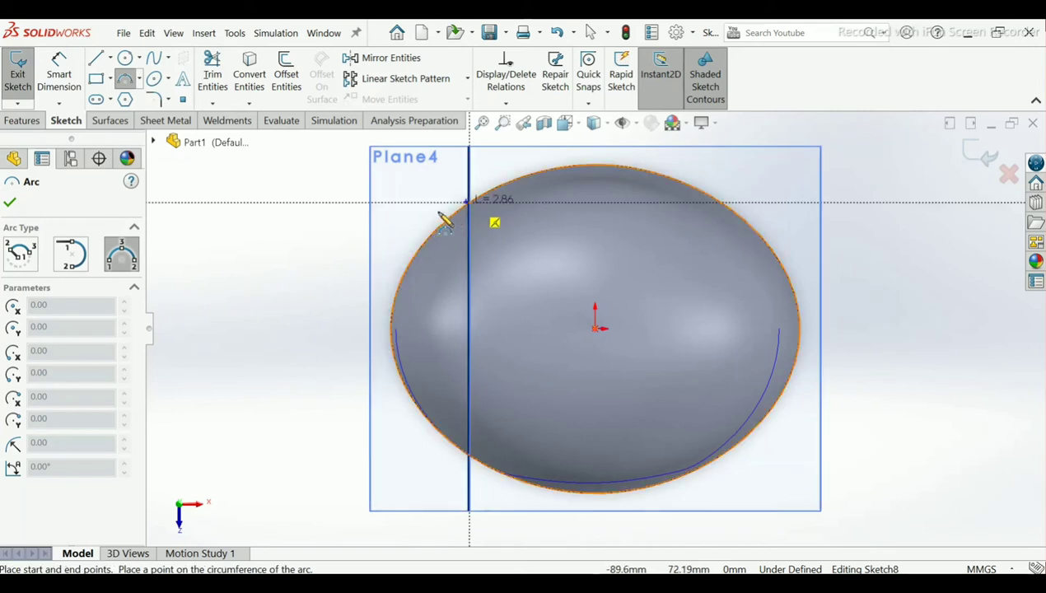
pyautogui.click(470, 456)
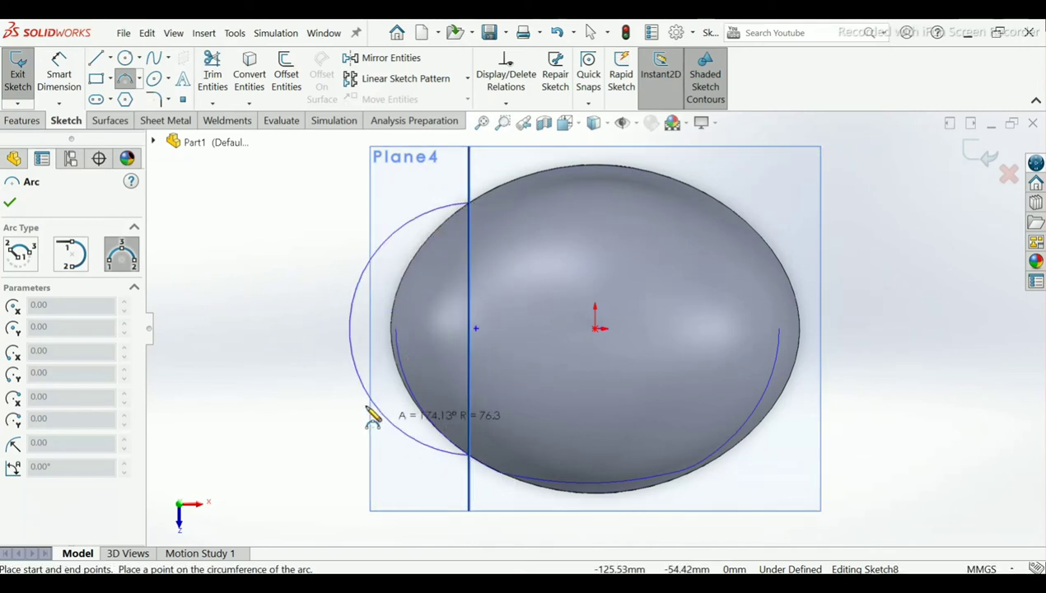
pyautogui.click(332, 367)
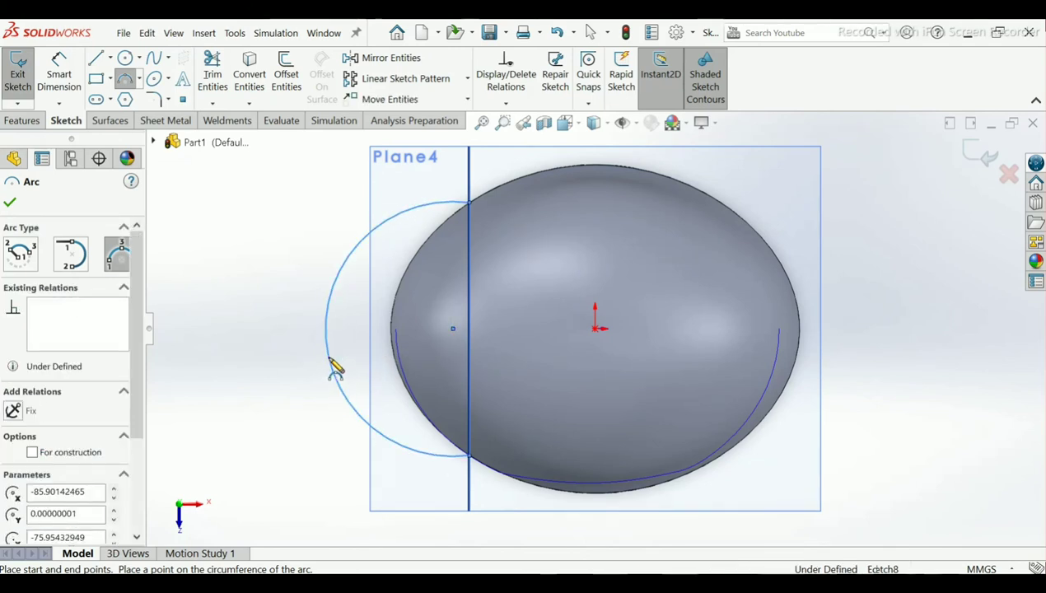
pyautogui.rightClick(333, 368)
pyautogui.click(354, 370)
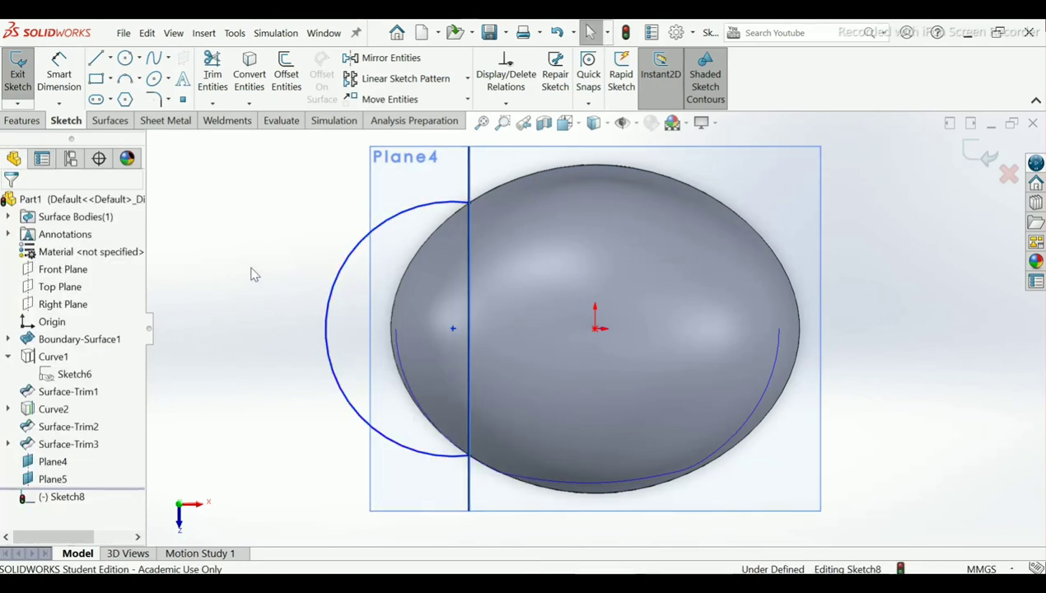
# Step: Dimension the arc 157 mm horizontally from the origin, fully defining Sketch8
pyautogui.click(51, 81)
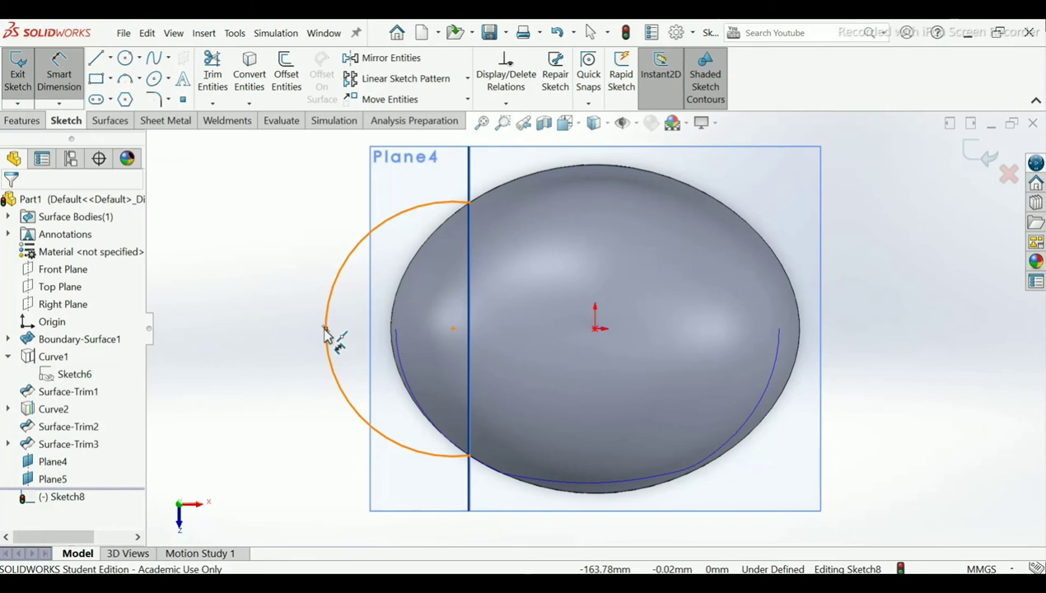
pyautogui.click(595, 329)
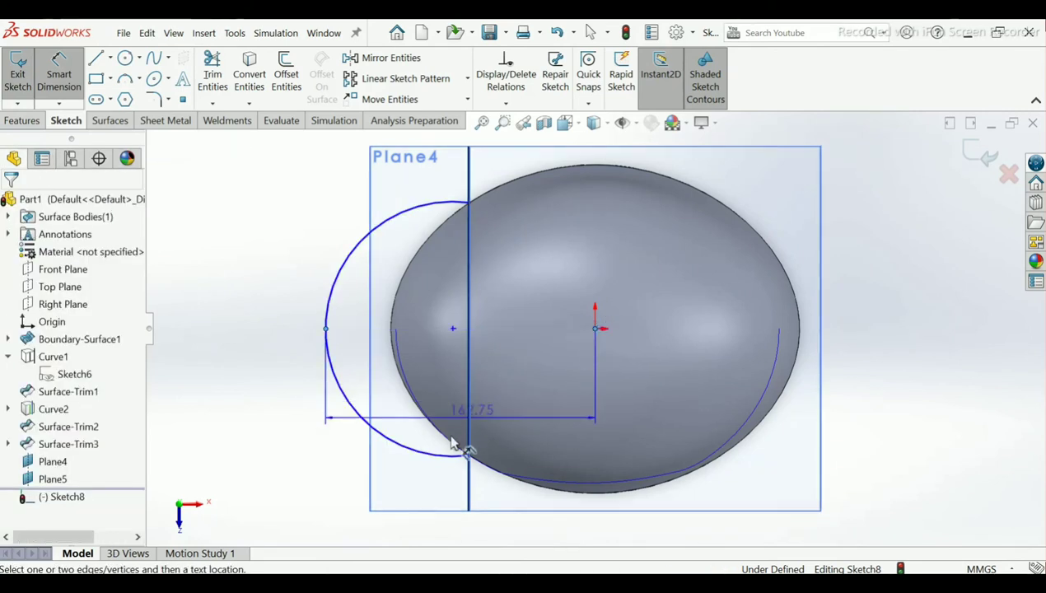
pyautogui.click(427, 492)
pyautogui.write('1')
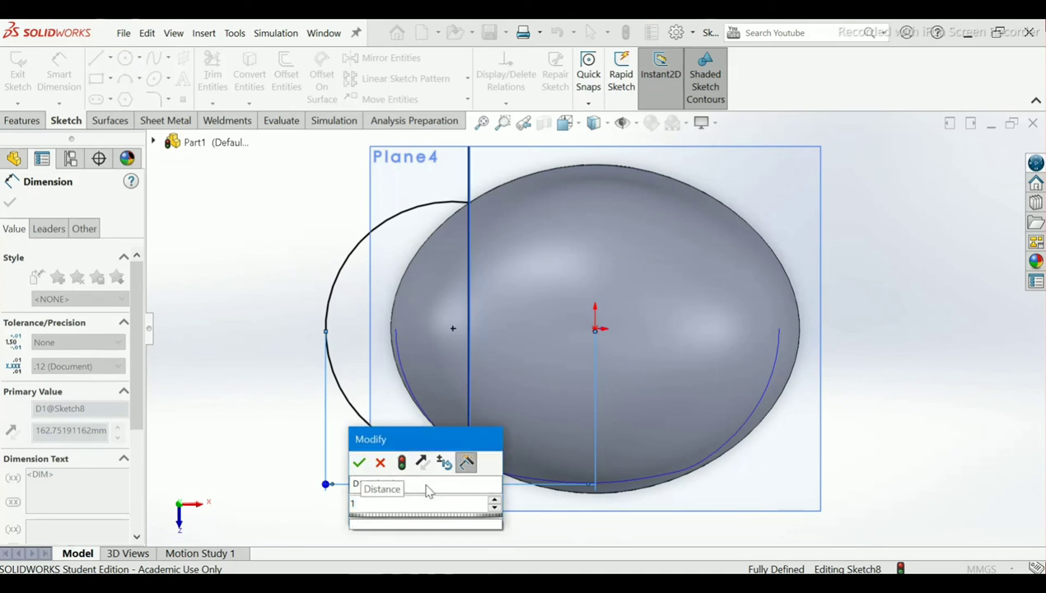
pyautogui.write('57')
pyautogui.press('Return')
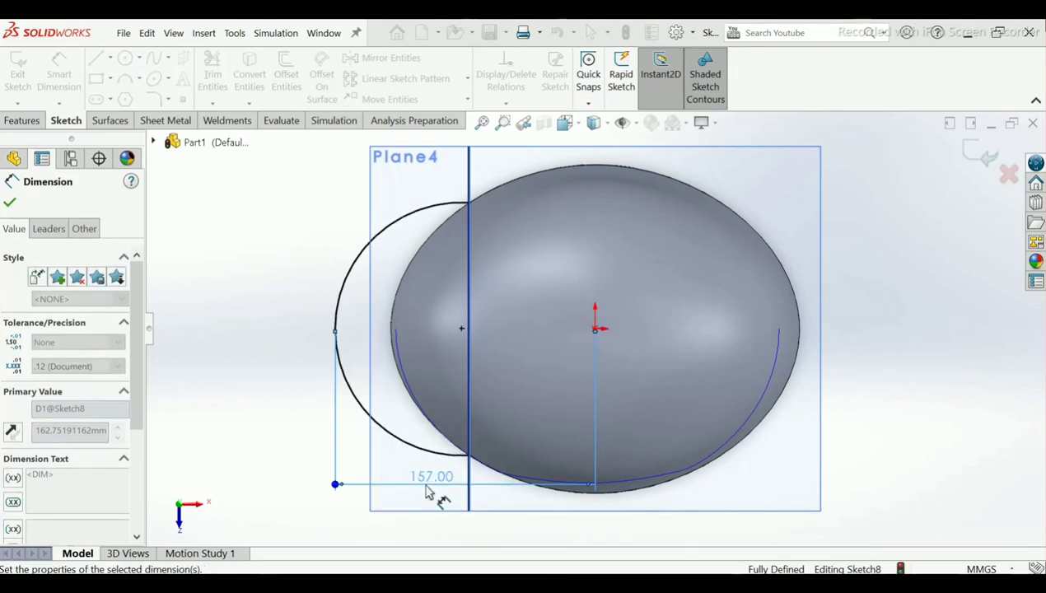
pyautogui.click(10, 203)
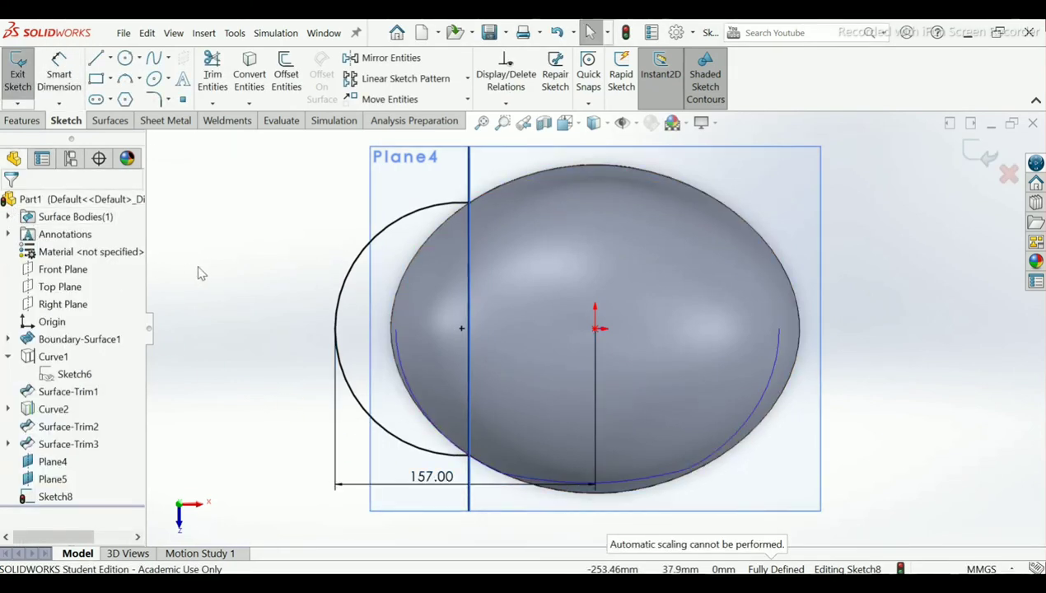
pyautogui.moveTo(275, 305); pyautogui.dragTo(762, 238, button='middle')
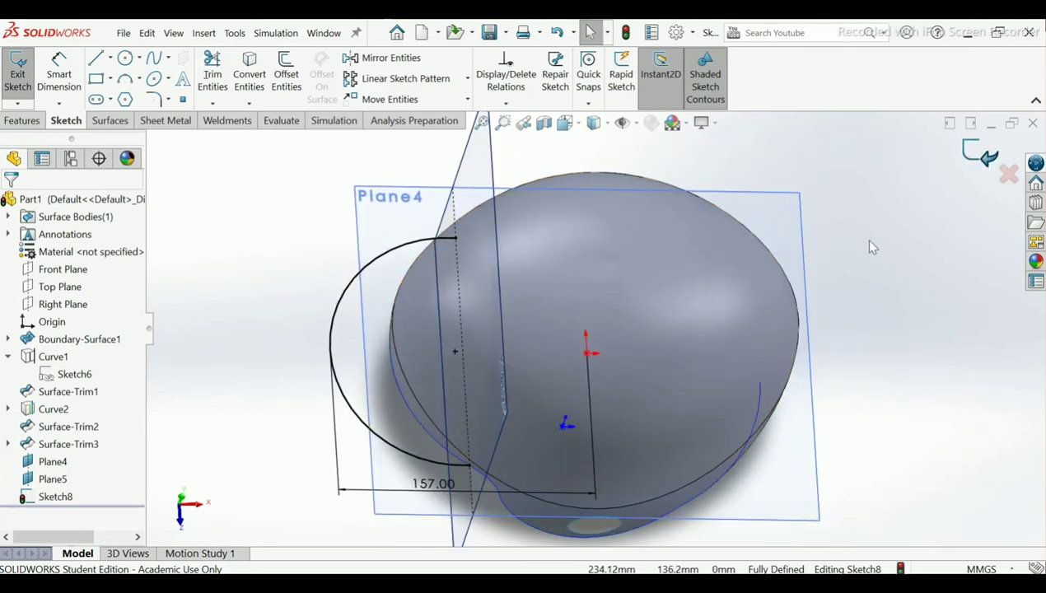
pyautogui.moveTo(456, 478); pyautogui.dragTo(523, 430, button='middle')
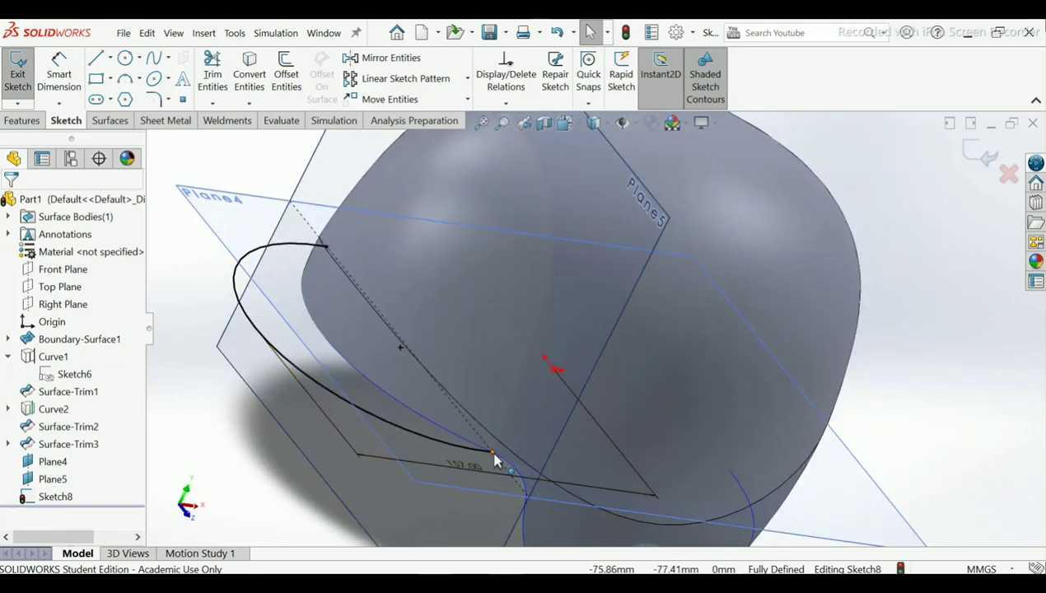
pyautogui.click(510, 264)
pyautogui.click(506, 104)
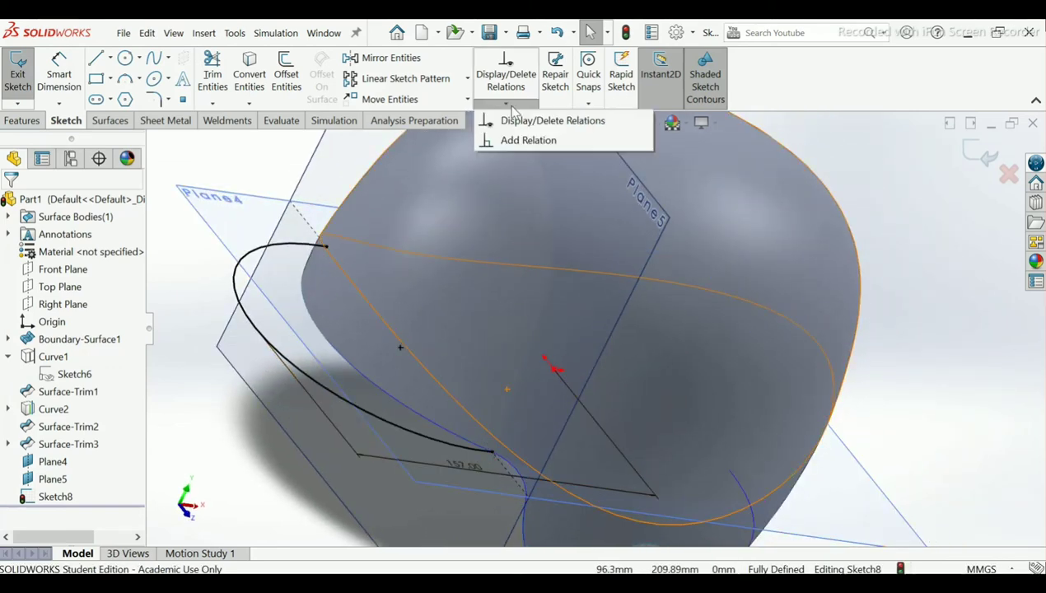
pyautogui.click(528, 140)
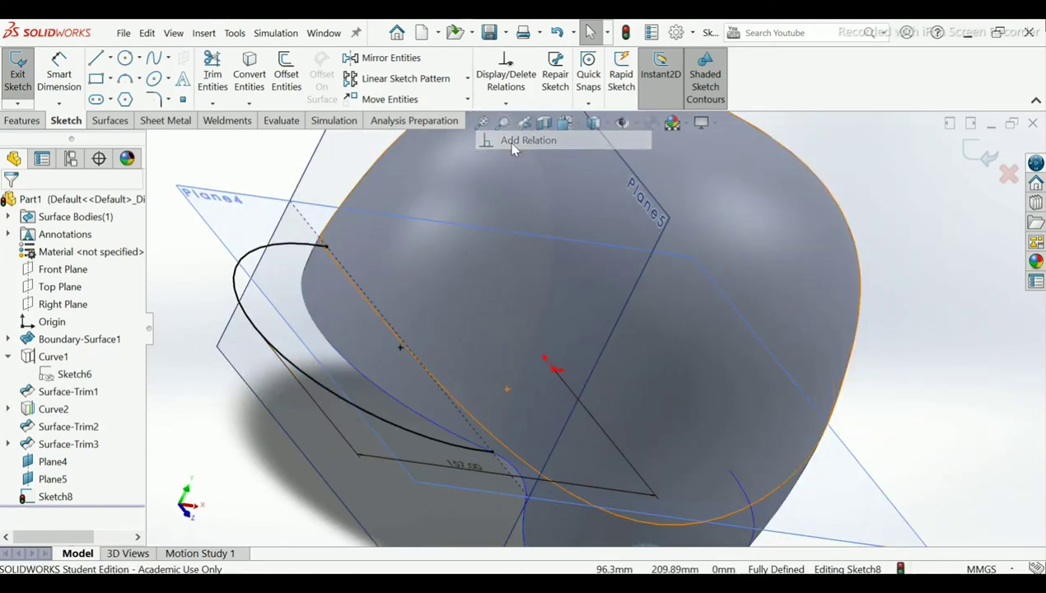
pyautogui.click(492, 453)
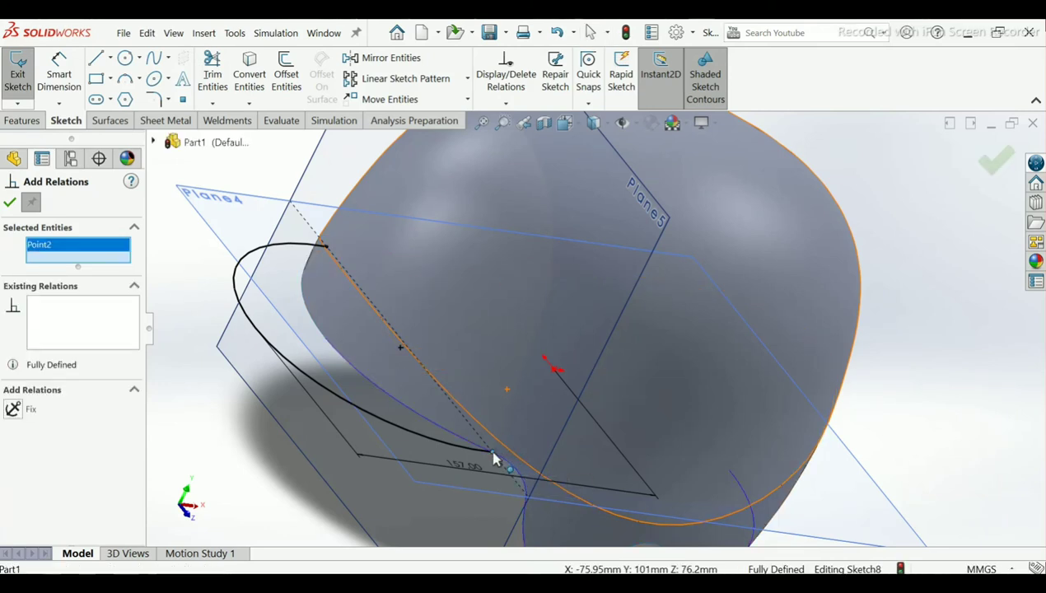
pyautogui.click(504, 462)
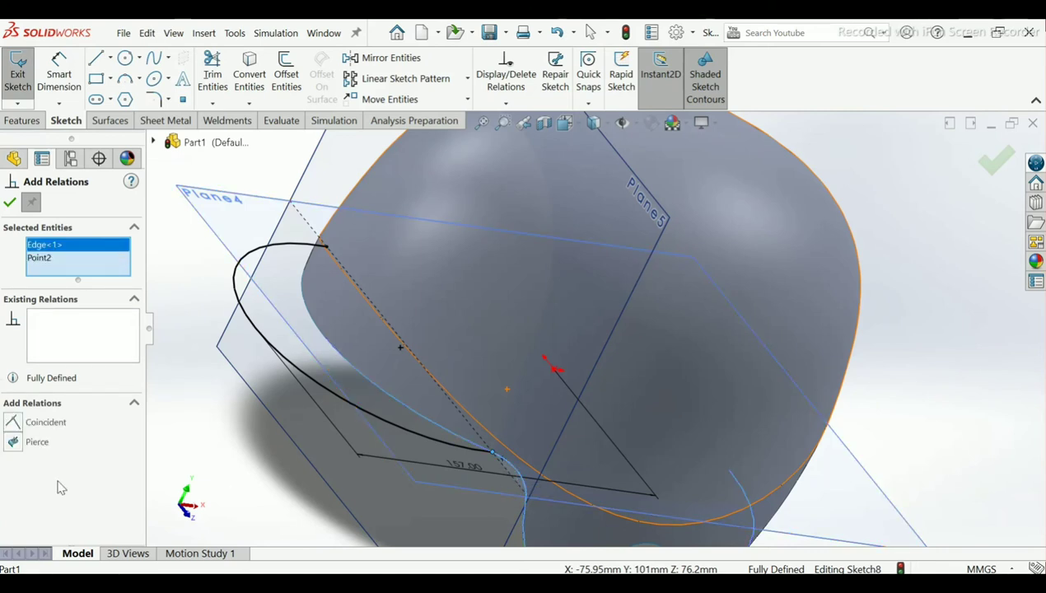
pyautogui.click(14, 444)
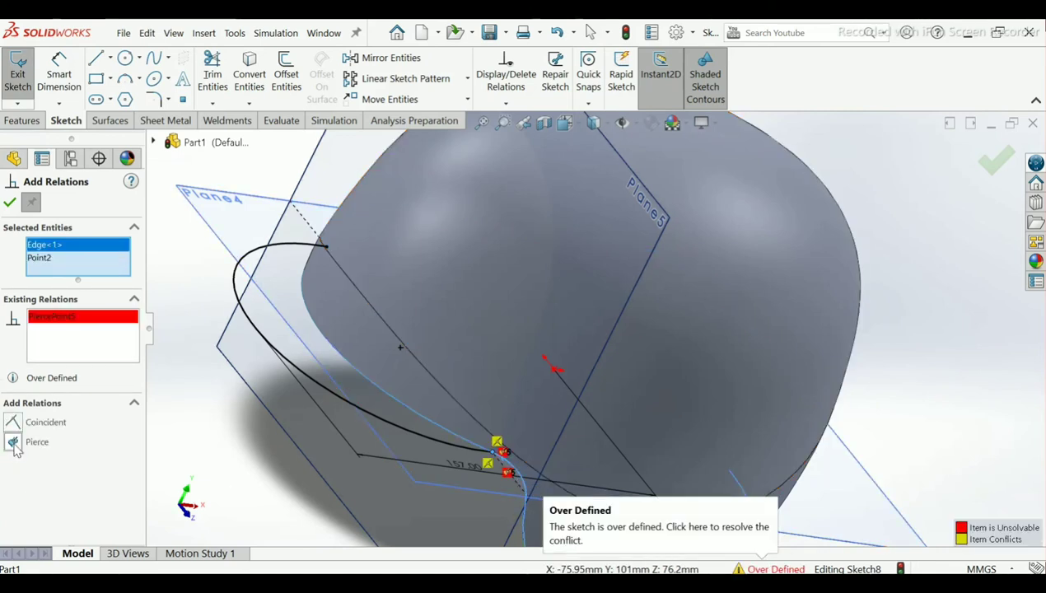
pyautogui.rightClick(52, 321)
pyautogui.click(76, 345)
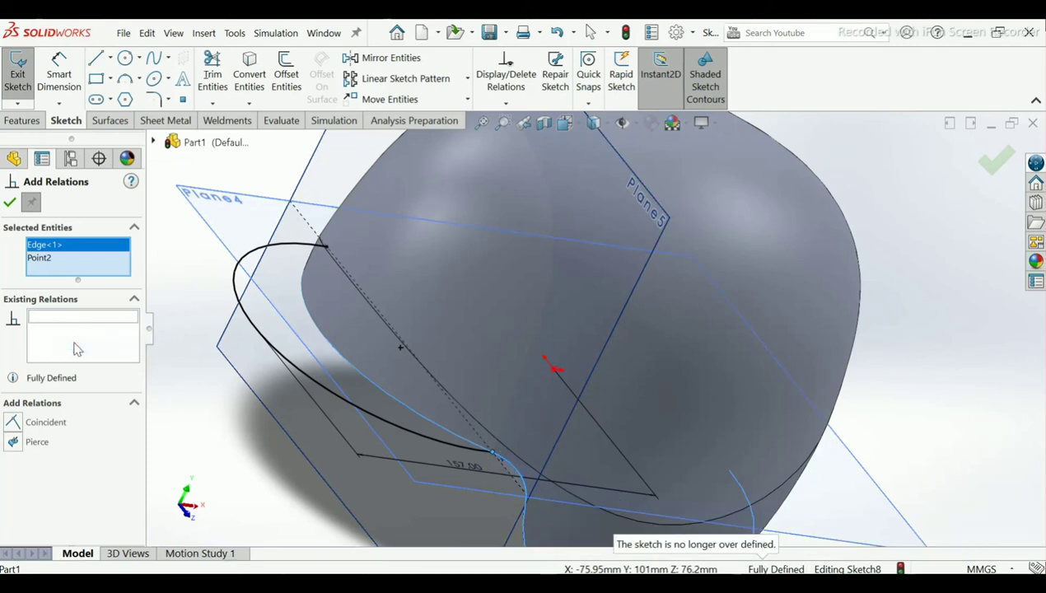
pyautogui.click(10, 203)
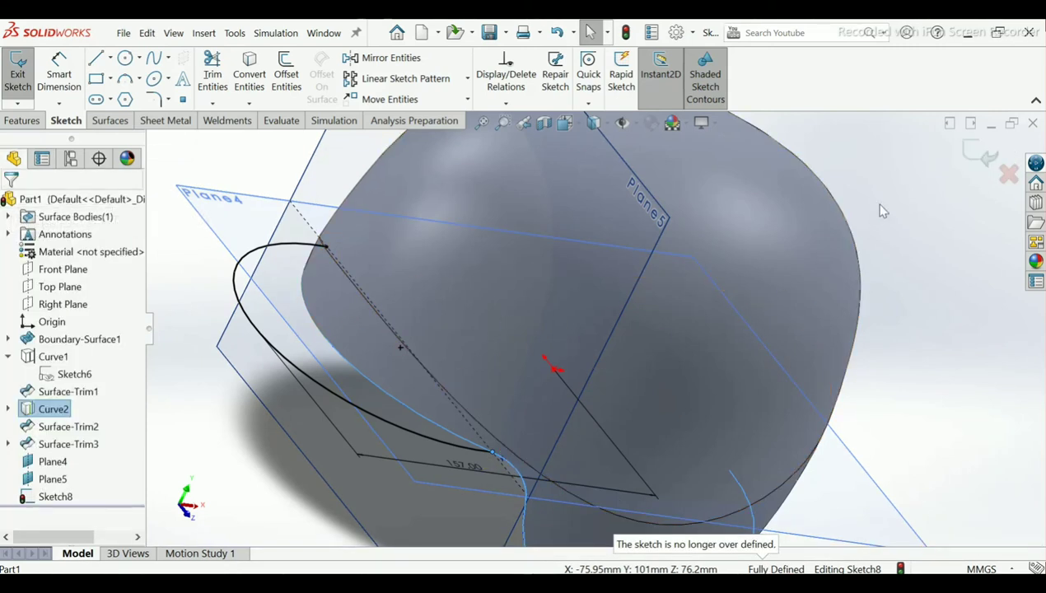
# Step: Exit Sketch8 and start a new sketch on Plane5
pyautogui.click(981, 158)
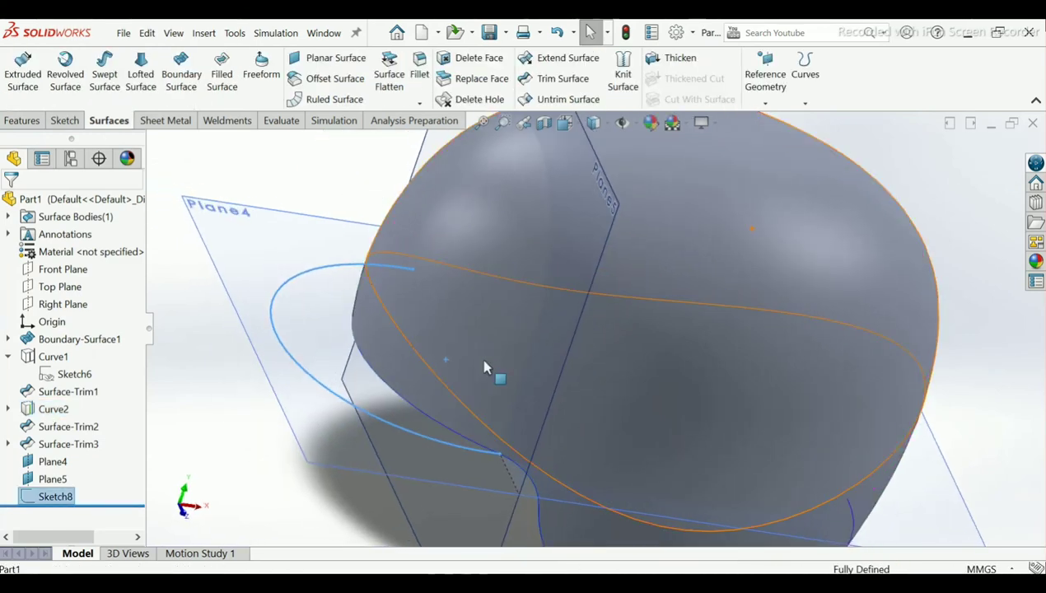
pyautogui.click(302, 229)
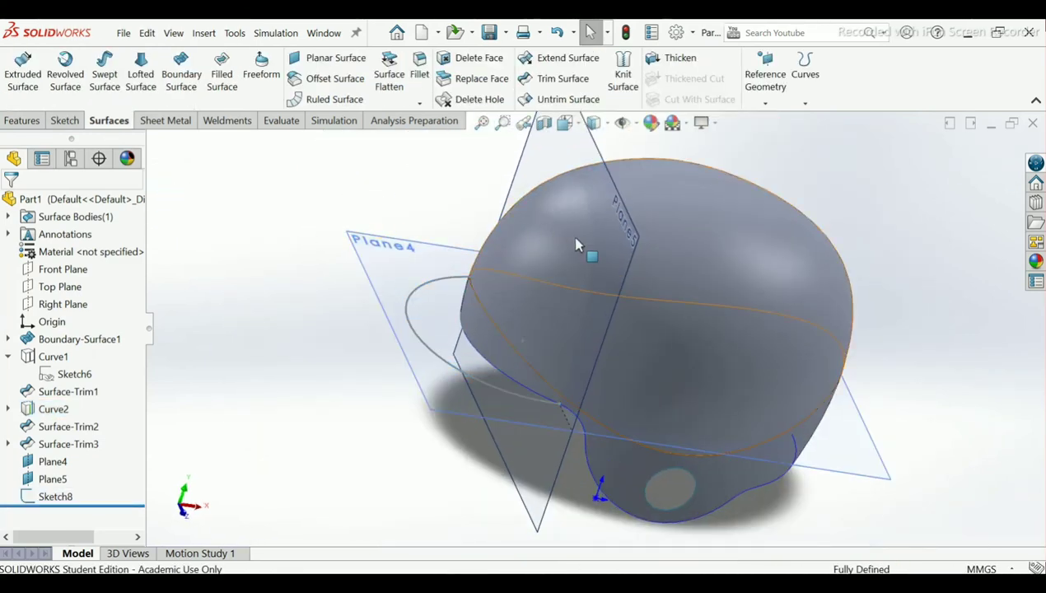
pyautogui.click(635, 255)
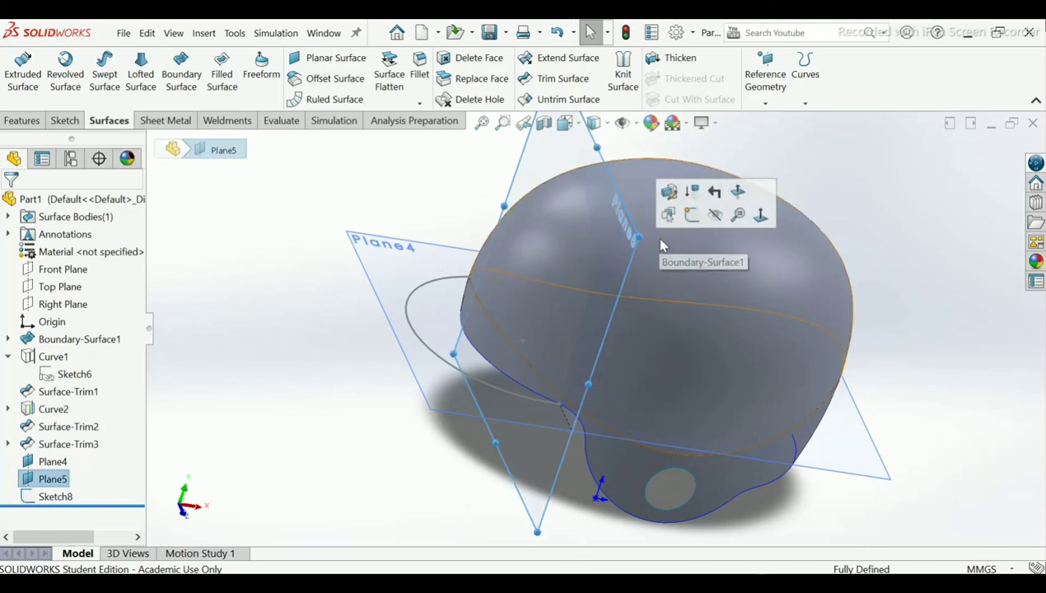
pyautogui.click(692, 214)
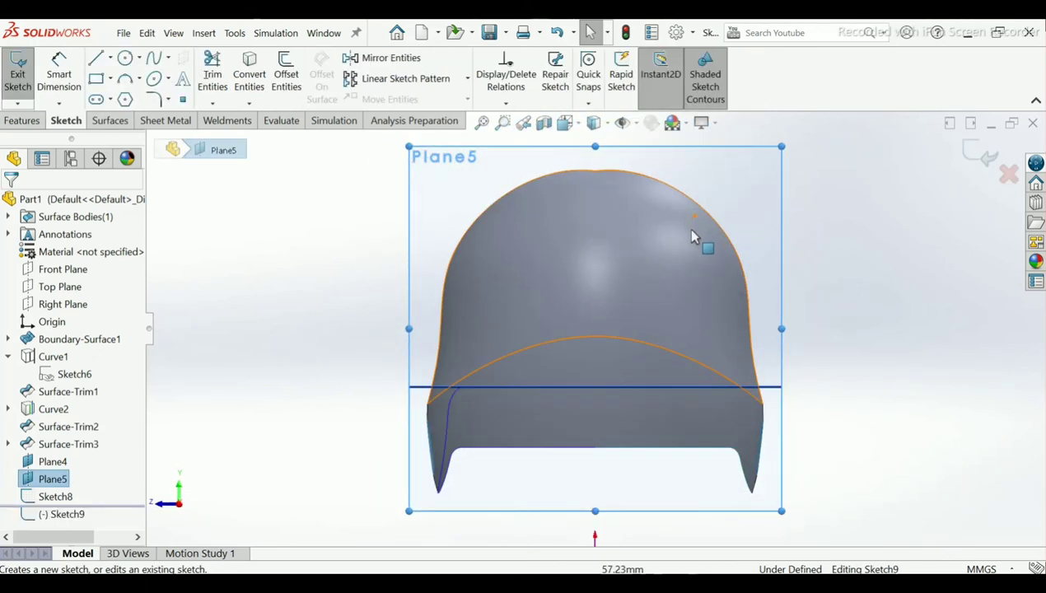
pyautogui.moveTo(740, 450)
pyautogui.mouseDown(button='middle')
pyautogui.moveTo(531, 414)
pyautogui.moveTo(523, 432)
pyautogui.moveTo(509, 427)
pyautogui.mouseUp(button='middle')
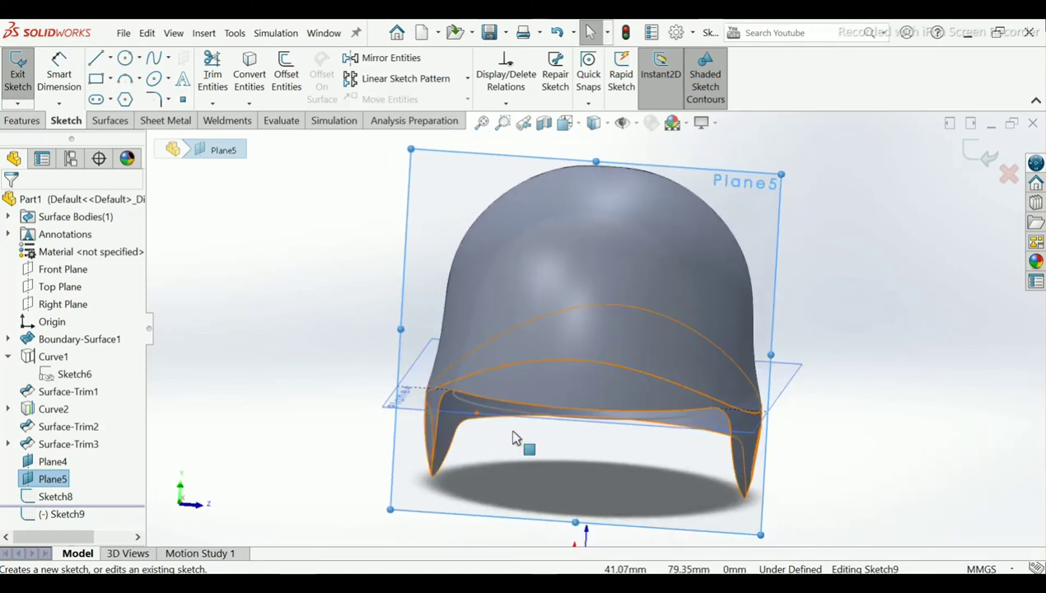
pyautogui.click(237, 254)
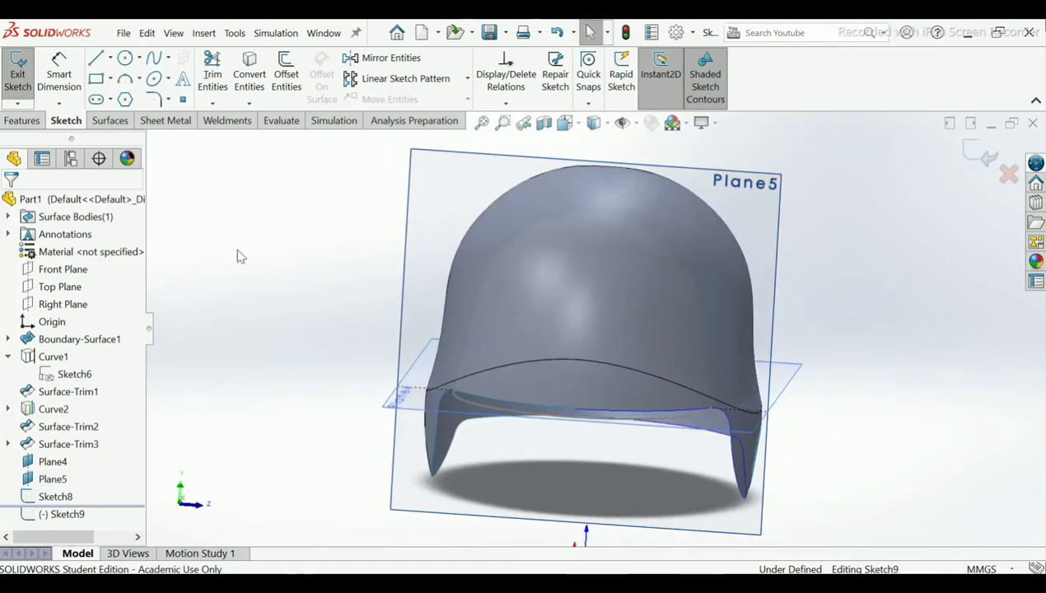
# Step: Draw a 3-point arc across the helmet's front rim, rising above it
pyautogui.click(125, 80)
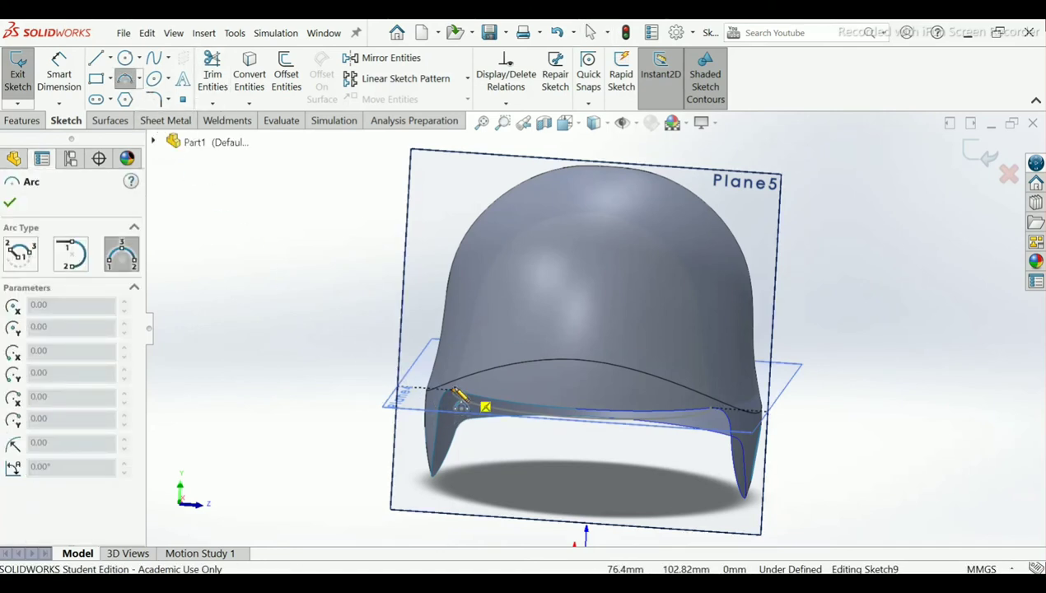
pyautogui.click(458, 393)
pyautogui.click(719, 407)
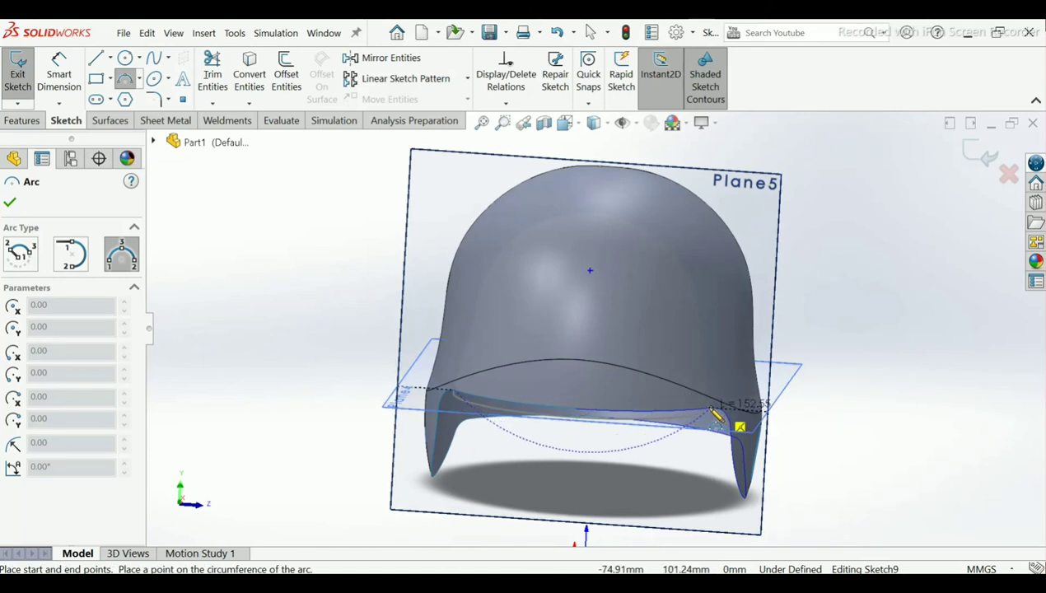
pyautogui.click(567, 353)
pyautogui.rightClick(568, 356)
pyautogui.click(605, 362)
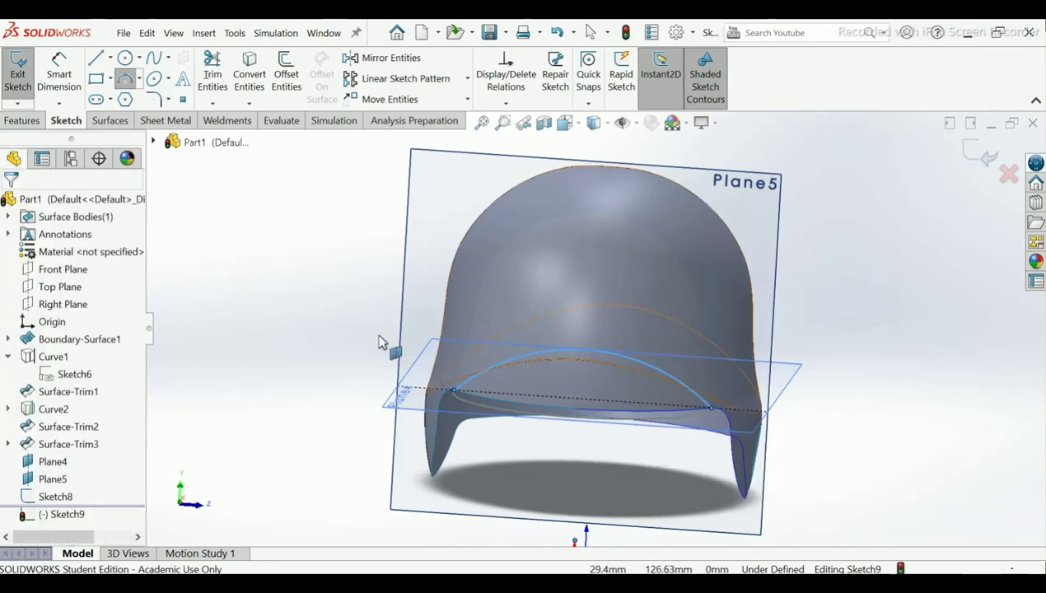
# Step: Add an 84.23 mm dimension between the arc and Sketch8
pyautogui.click(58, 74)
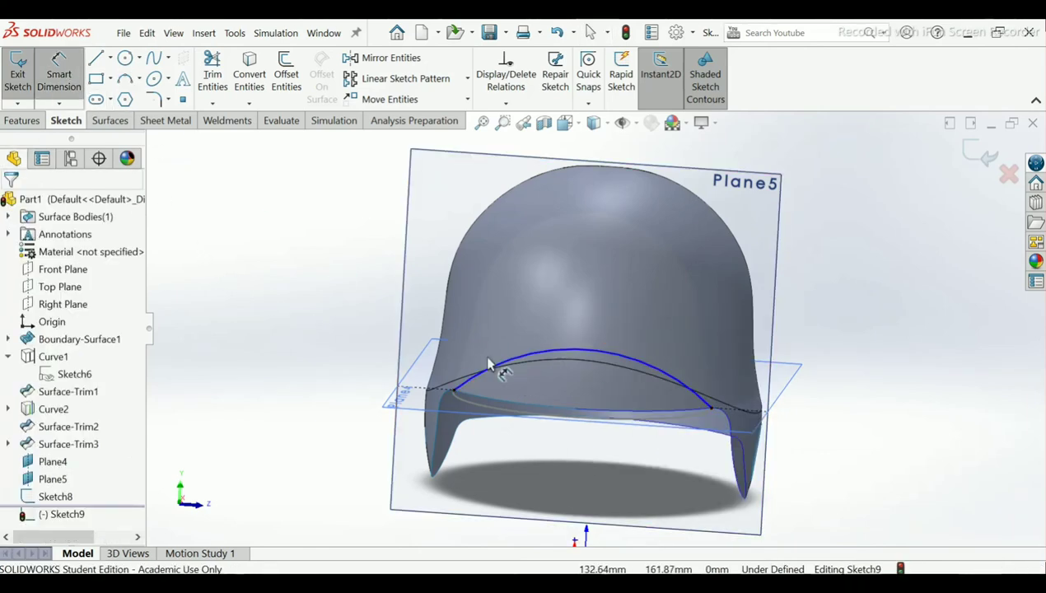
pyautogui.click(582, 400)
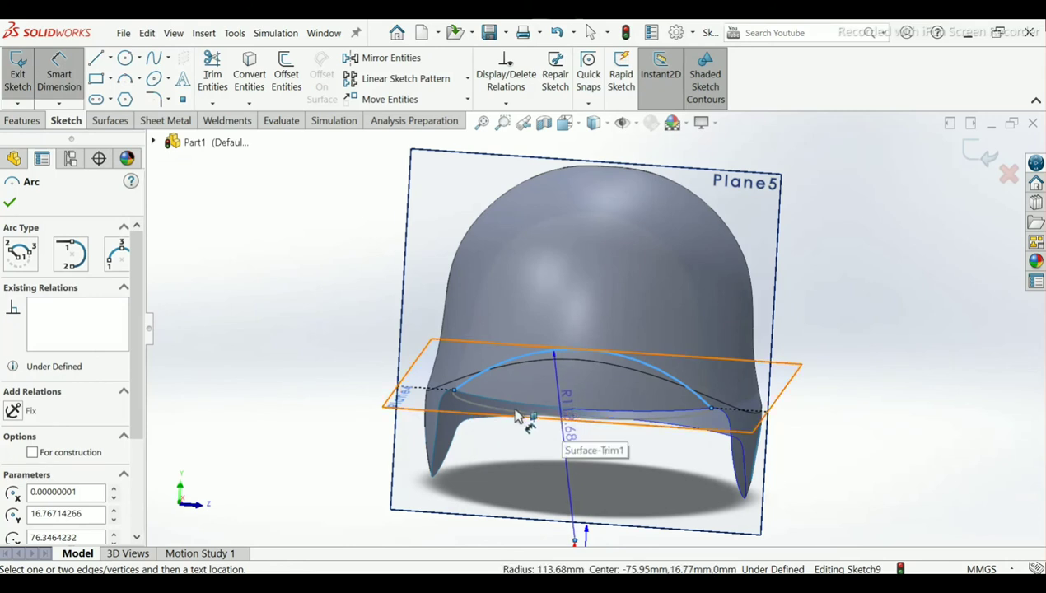
pyautogui.moveTo(493, 409); pyautogui.dragTo(485, 447, button='middle')
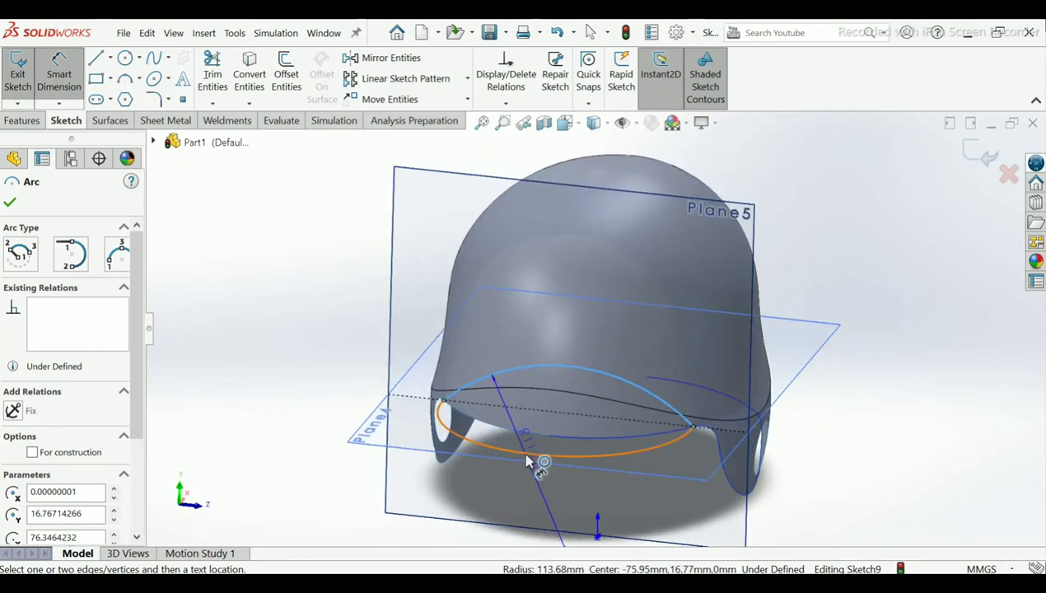
pyautogui.press('Escape')
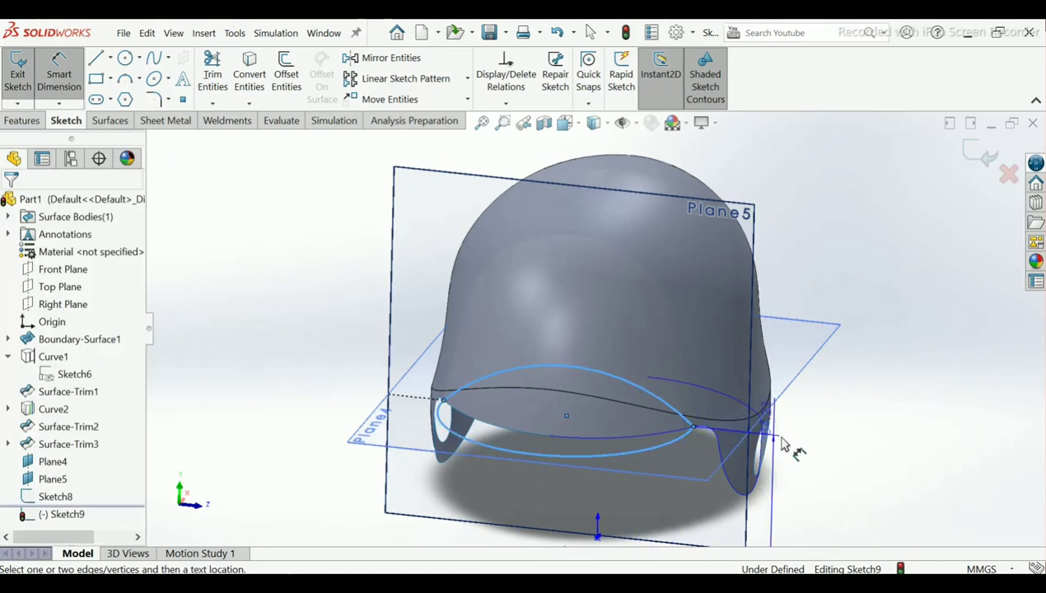
pyautogui.click(783, 444)
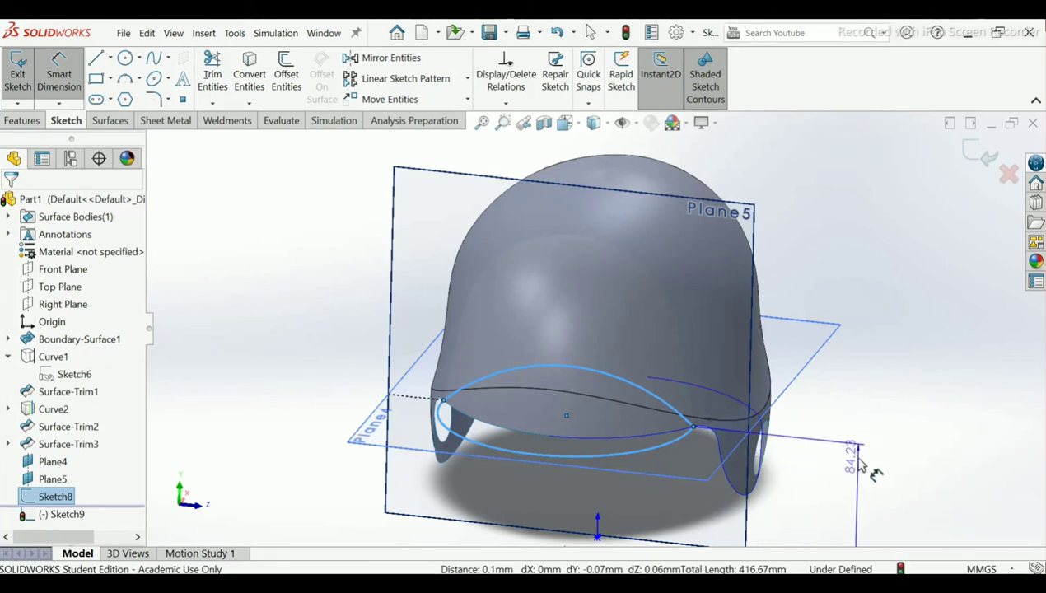
pyautogui.click(854, 477)
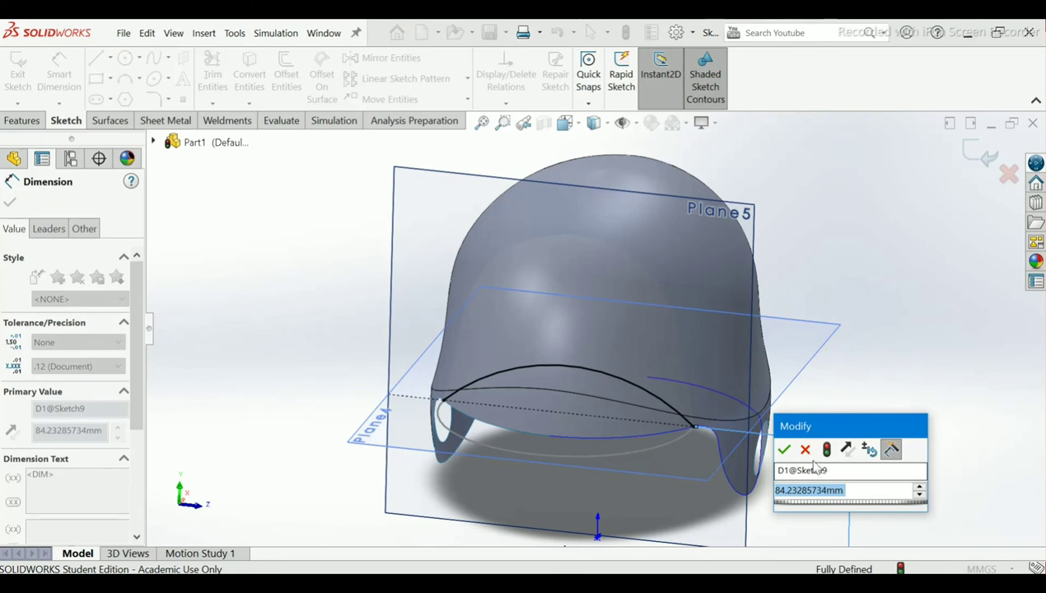
pyautogui.click(785, 450)
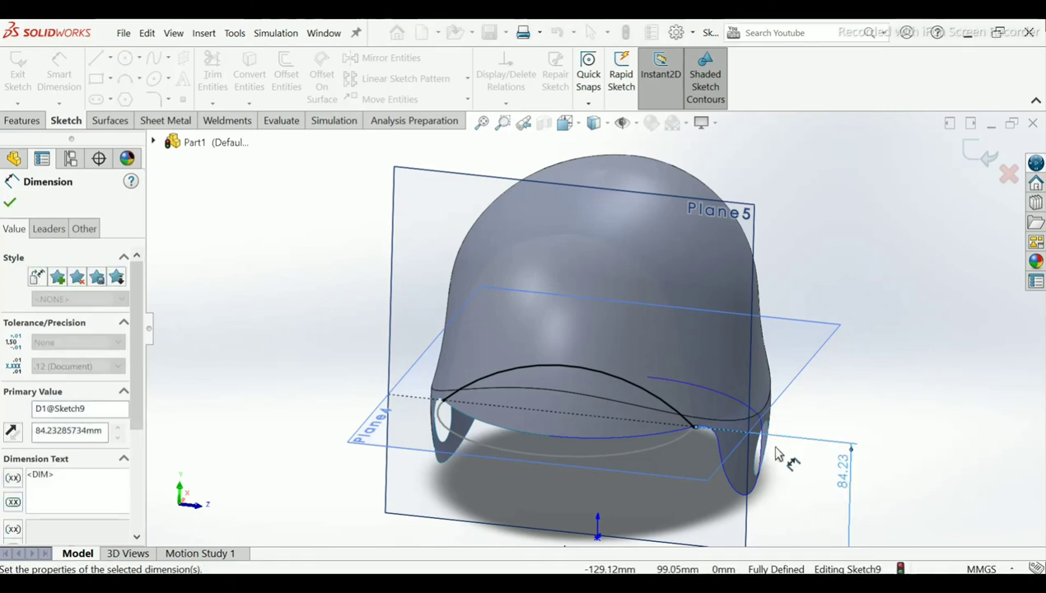
# Step: Cancel the over-defining radius dimension and exit the finished Sketch9
pyautogui.click(585, 374)
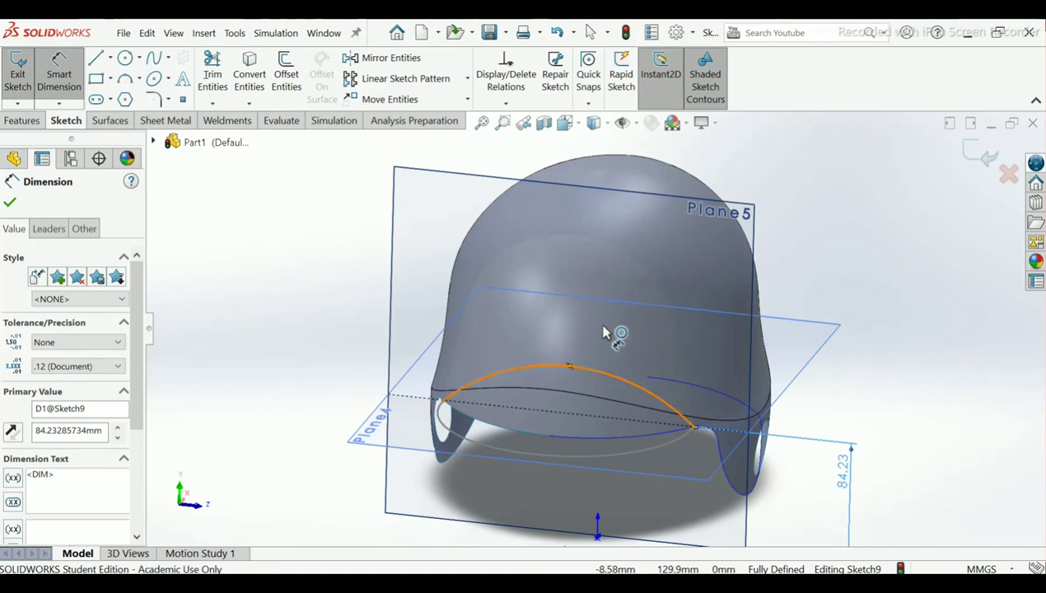
pyautogui.click(644, 336)
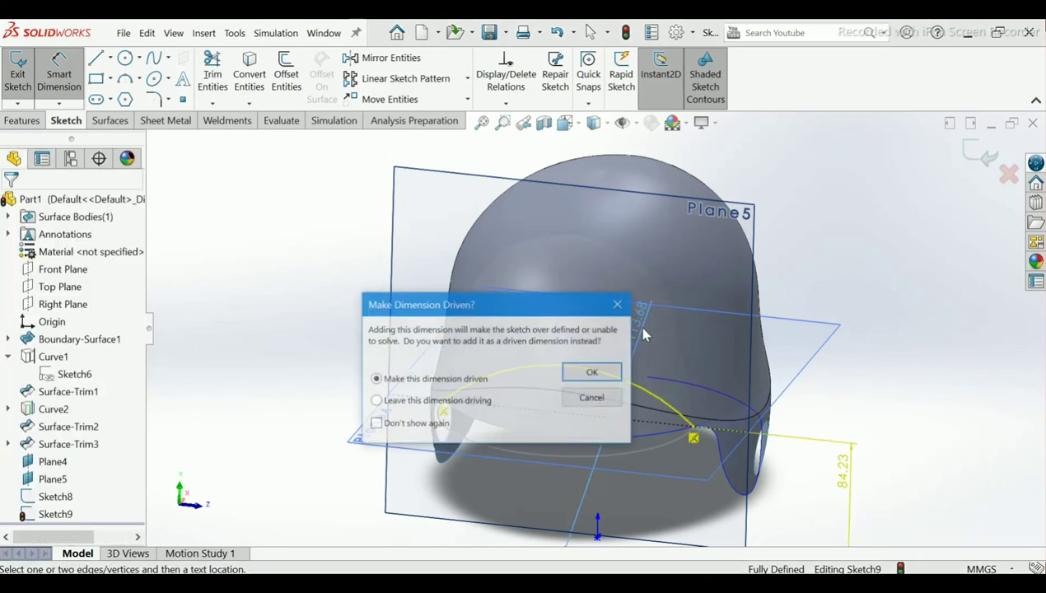
pyautogui.click(593, 399)
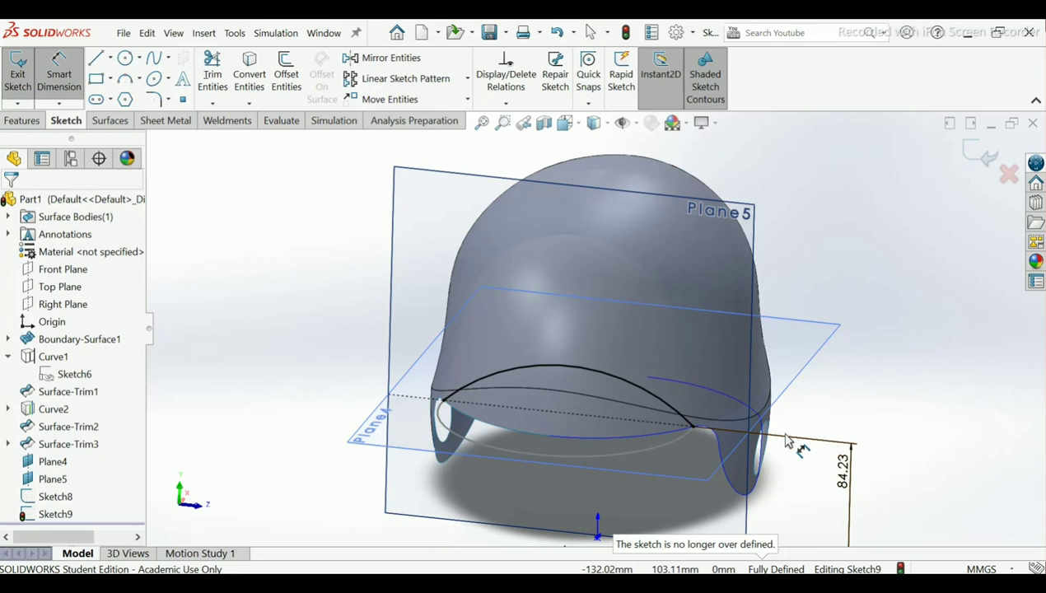
pyautogui.click(978, 152)
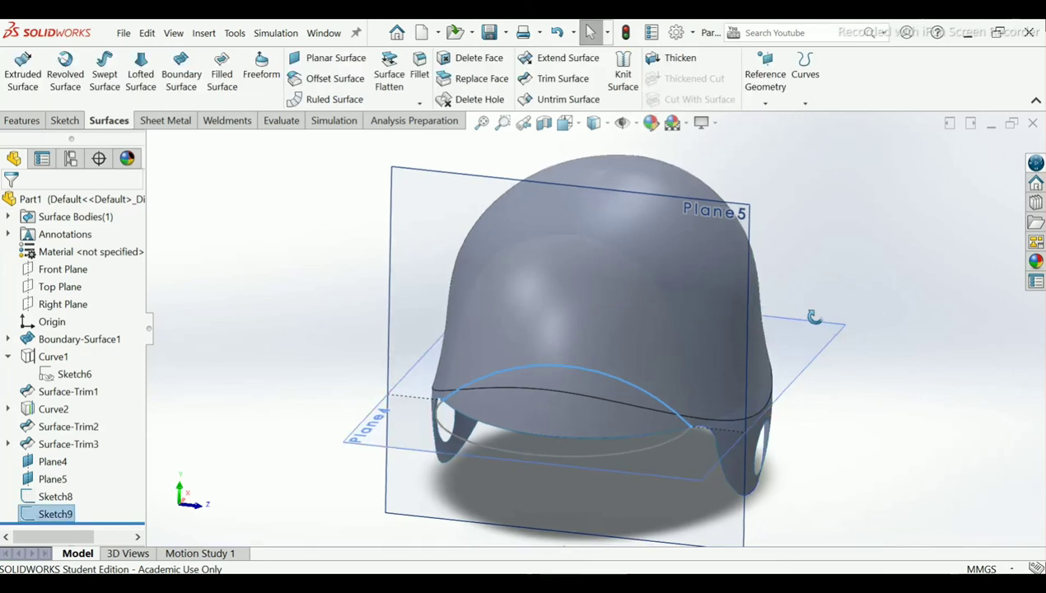
# Step: Build Boundary-Surface2 through Sketch8 and Sketch9 as the front visor
pyautogui.moveTo(852, 308); pyautogui.dragTo(234, 302, button='middle')
pyautogui.click(233, 303)
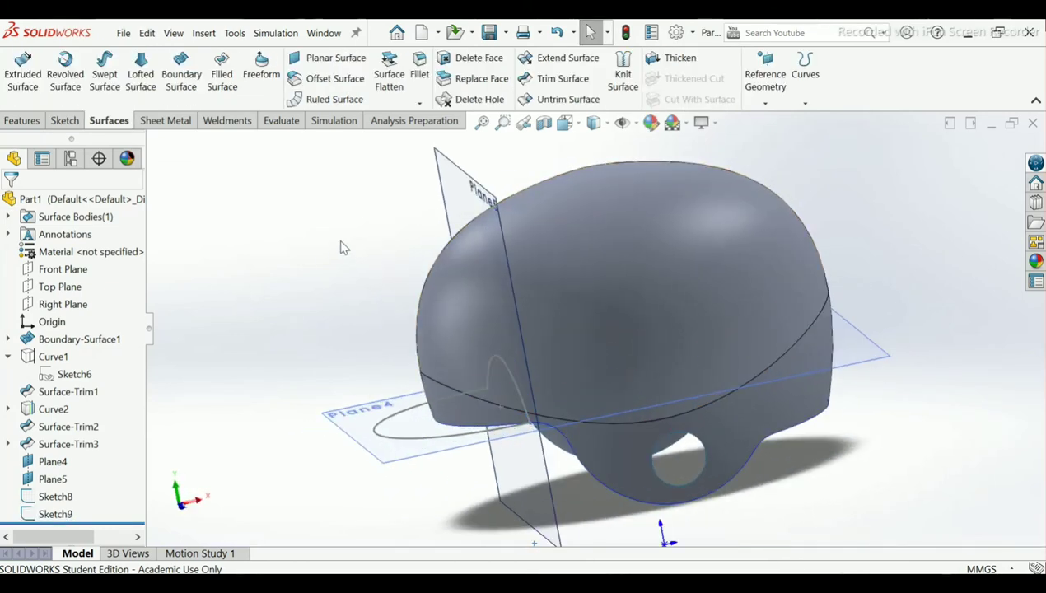
pyautogui.click(183, 101)
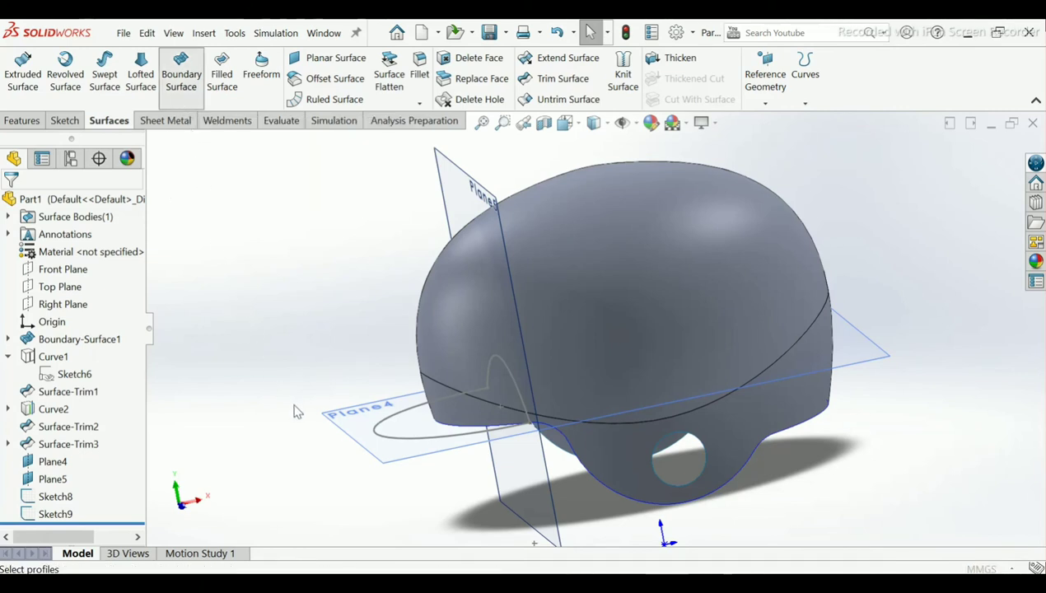
pyautogui.click(387, 442)
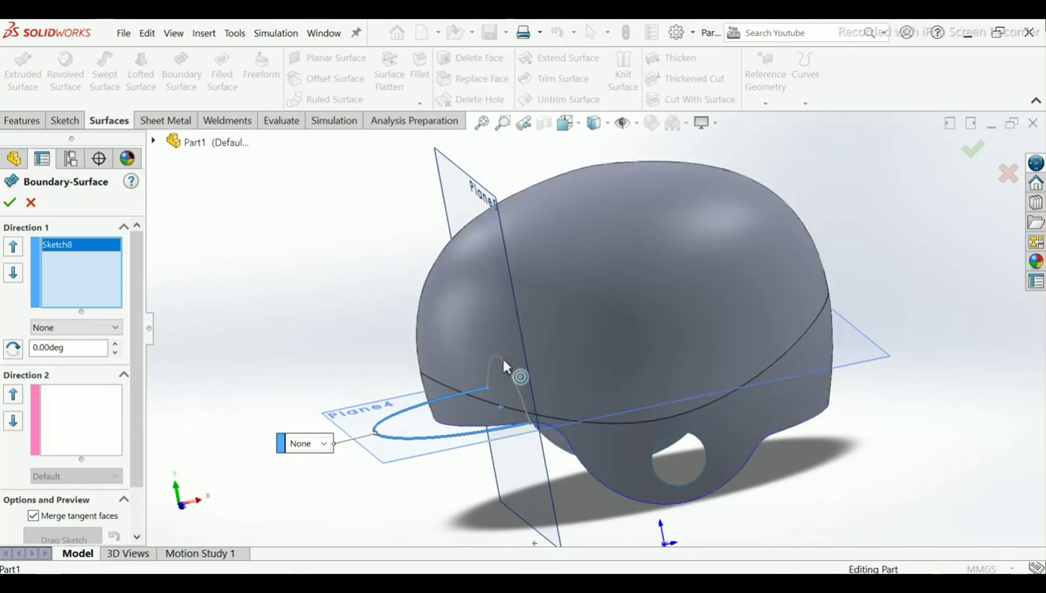
pyautogui.click(504, 365)
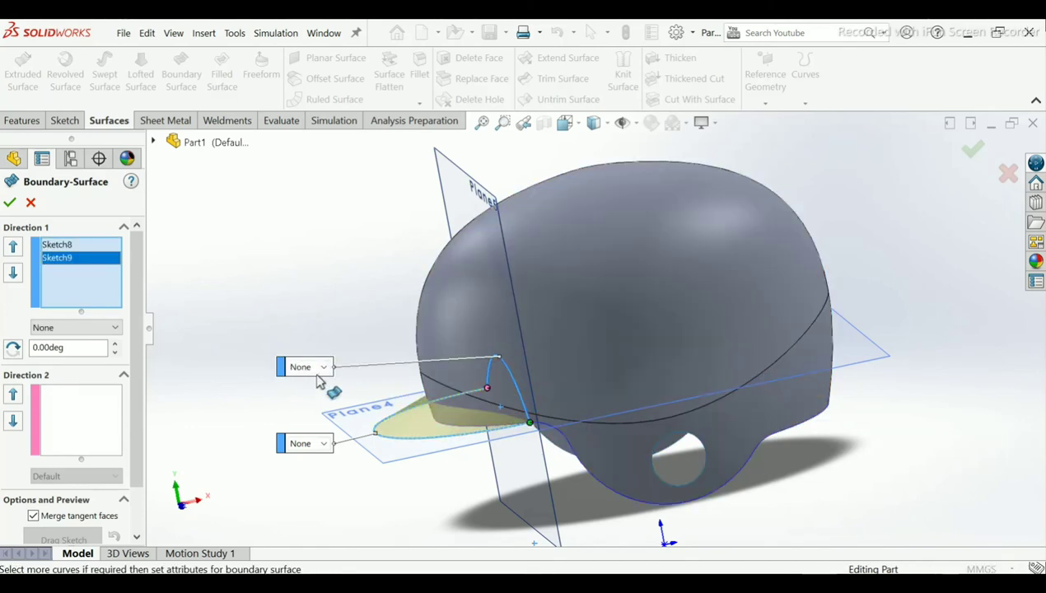
pyautogui.click(10, 205)
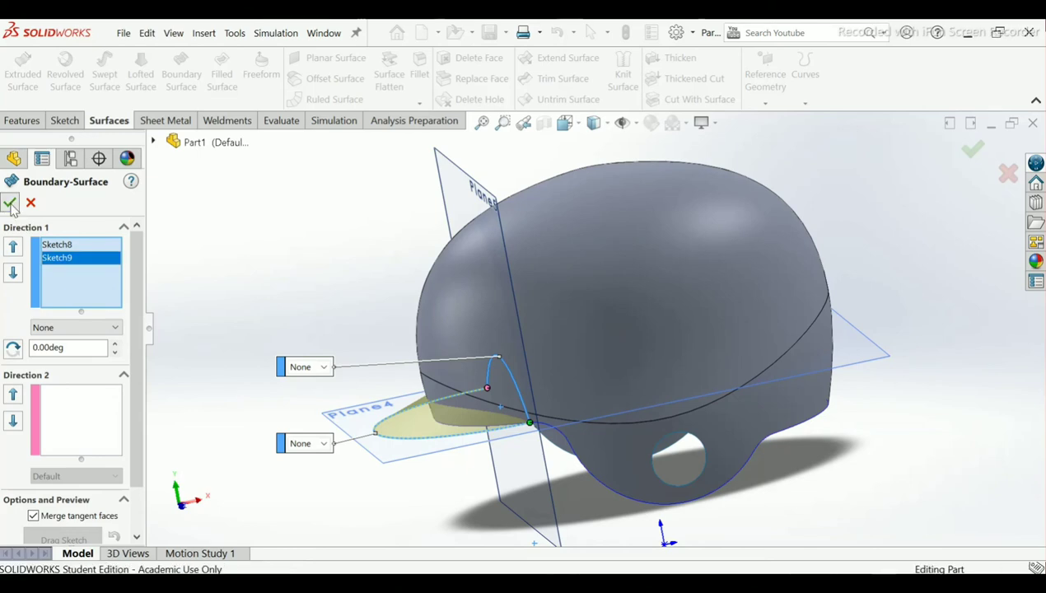
pyautogui.moveTo(379, 491)
pyautogui.mouseDown(button='middle')
pyautogui.moveTo(355, 345)
pyautogui.moveTo(325, 313)
pyautogui.moveTo(299, 305)
pyautogui.moveTo(320, 295)
pyautogui.moveTo(351, 316)
pyautogui.moveTo(420, 439)
pyautogui.mouseUp(button='middle')
# Step: Hide Plane5 and Plane4
pyautogui.click(506, 407)
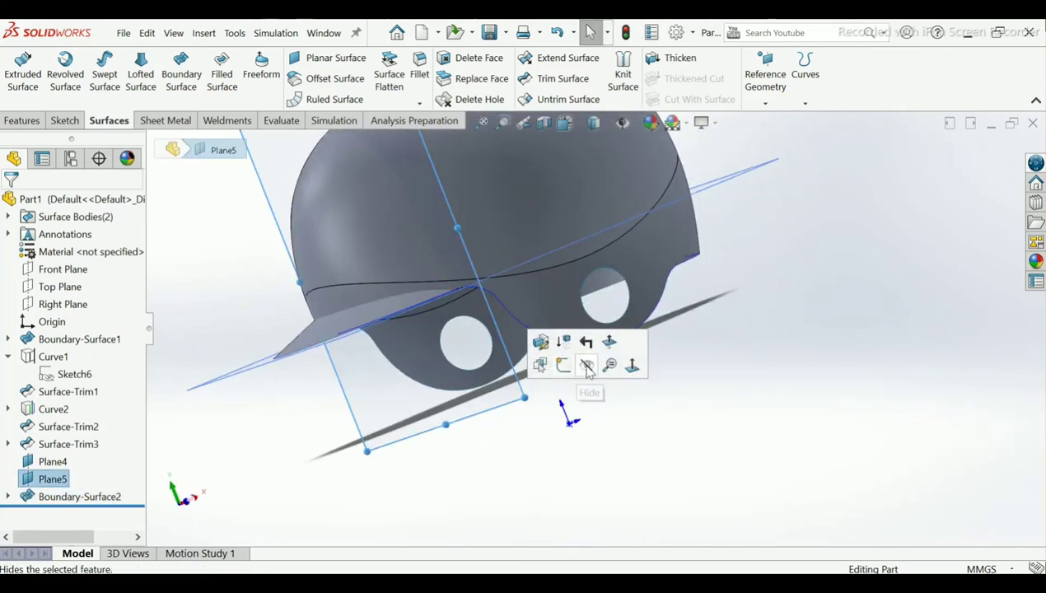
pyautogui.click(564, 366)
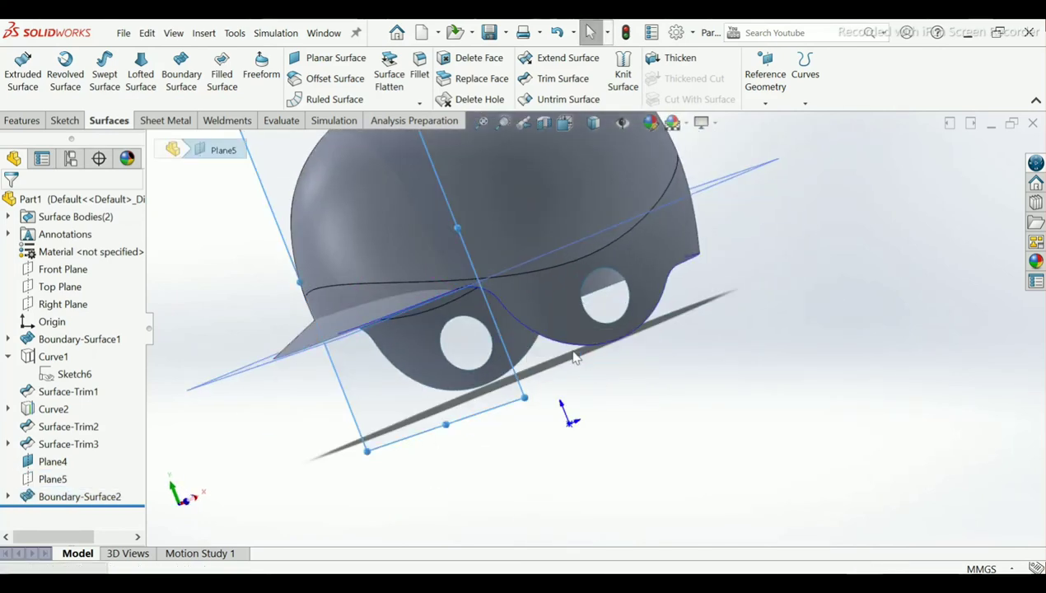
pyautogui.click(292, 363)
pyautogui.click(373, 320)
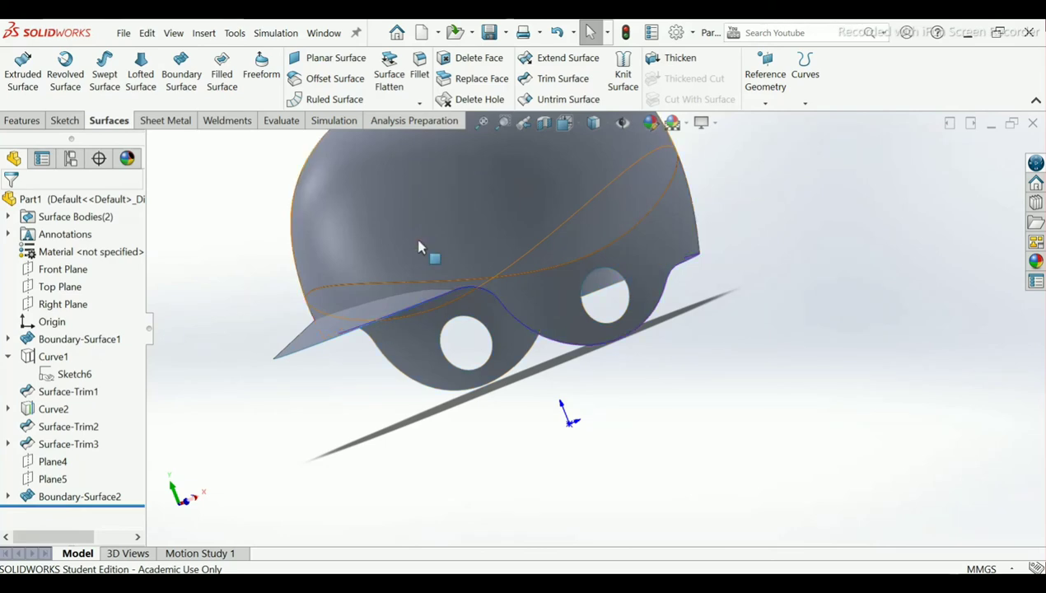
# Step: Orbit and zoom around the helmet to inspect the new visor from below and in perspective
pyautogui.scroll(-3, 428, 272)
pyautogui.moveTo(444, 296)
pyautogui.mouseDown(button='middle')
pyautogui.moveTo(415, 280)
pyautogui.moveTo(404, 288)
pyautogui.moveTo(542, 233)
pyautogui.mouseUp(button='middle')
pyautogui.scroll(3, 428, 313)
pyautogui.scroll(3, 444, 321)
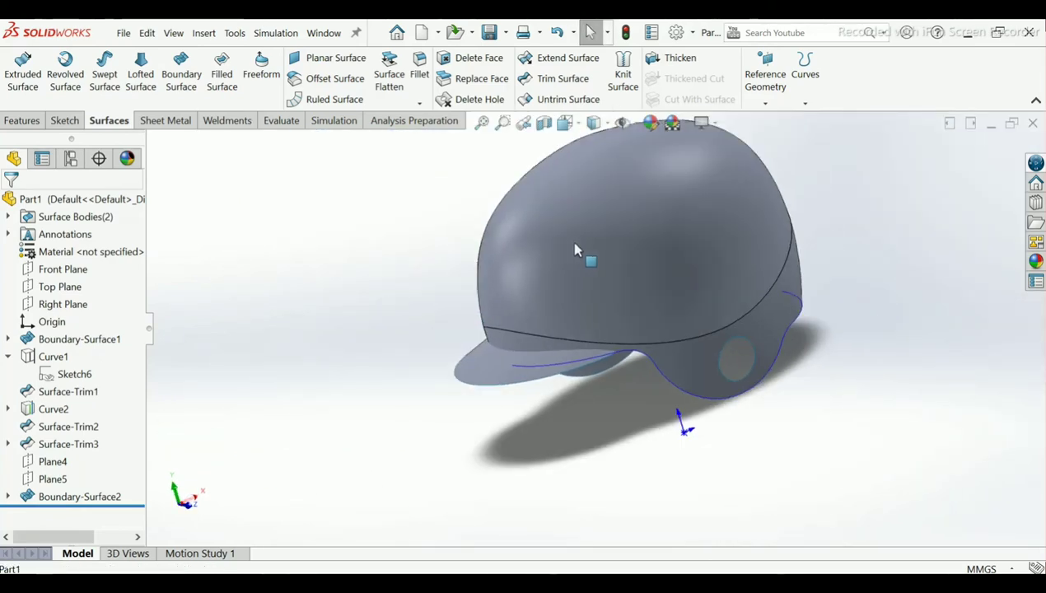
pyautogui.scroll(-2, 620, 233)
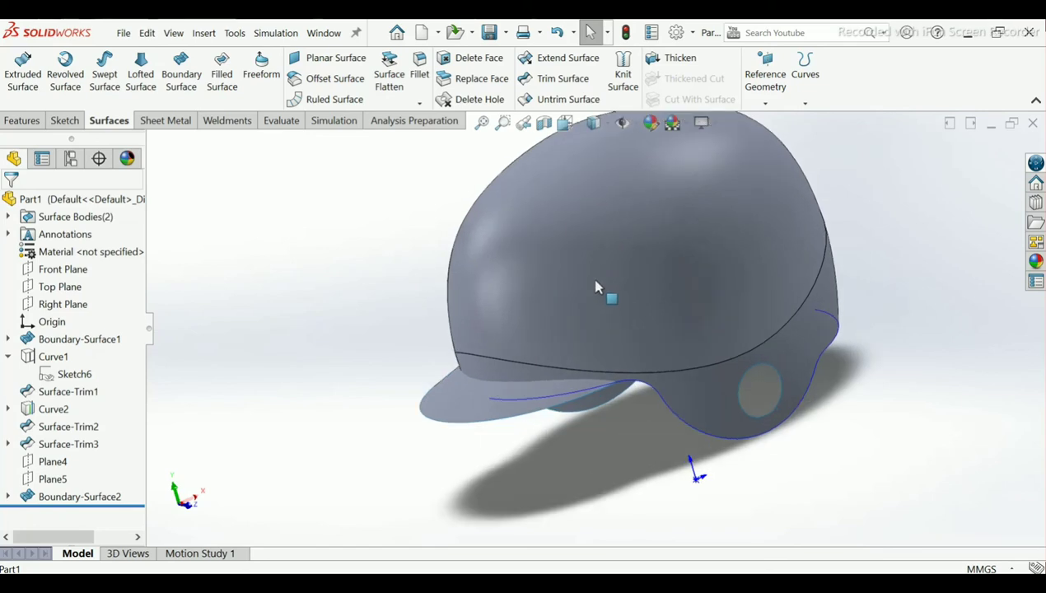
pyautogui.moveTo(607, 245)
pyautogui.mouseDown(button='middle')
pyautogui.moveTo(513, 285)
pyautogui.moveTo(568, 436)
pyautogui.mouseUp(button='middle')
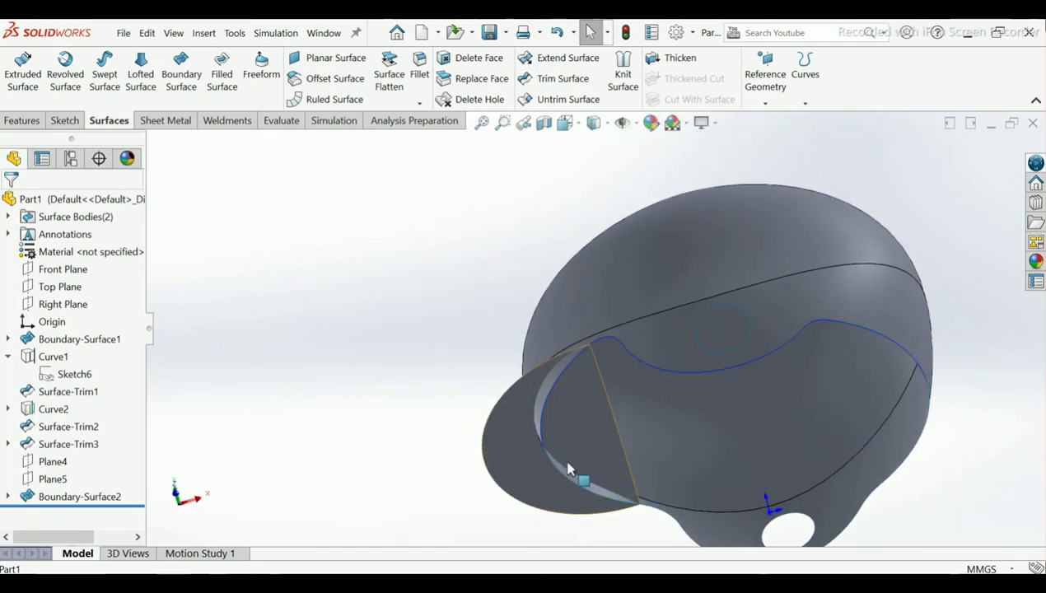
pyautogui.click(590, 439)
pyautogui.scroll(-1, 590, 445)
pyautogui.scroll(-2, 594, 455)
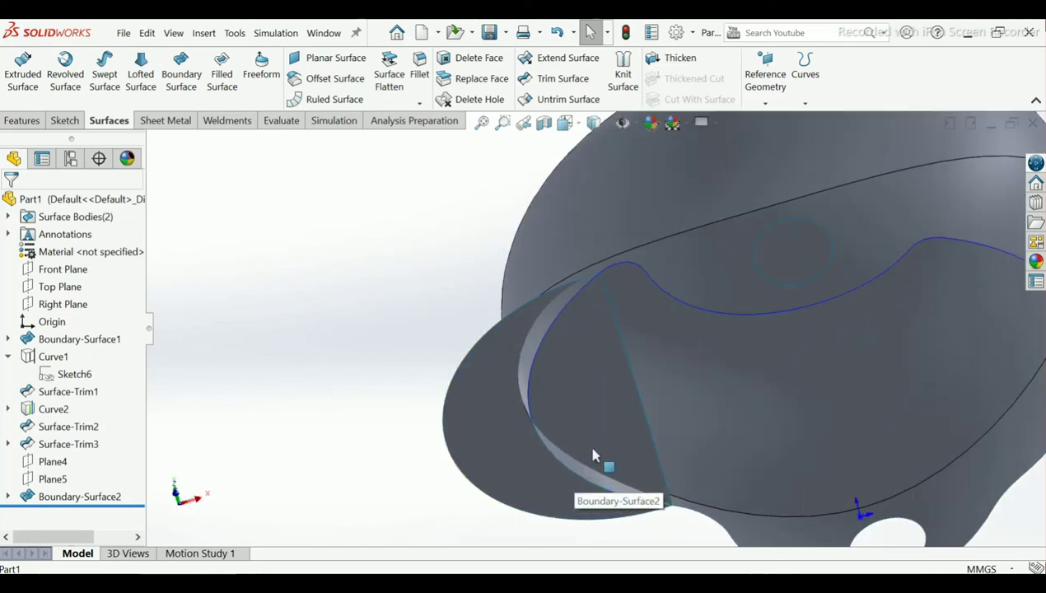
pyautogui.moveTo(596, 401)
pyautogui.mouseDown(button='middle')
pyautogui.moveTo(551, 362)
pyautogui.moveTo(573, 399)
pyautogui.mouseUp(button='middle')
pyautogui.scroll(2, 574, 398)
pyautogui.moveTo(602, 455)
pyautogui.mouseDown(button='middle')
pyautogui.moveTo(595, 431)
pyautogui.moveTo(612, 472)
pyautogui.mouseUp(button='middle')
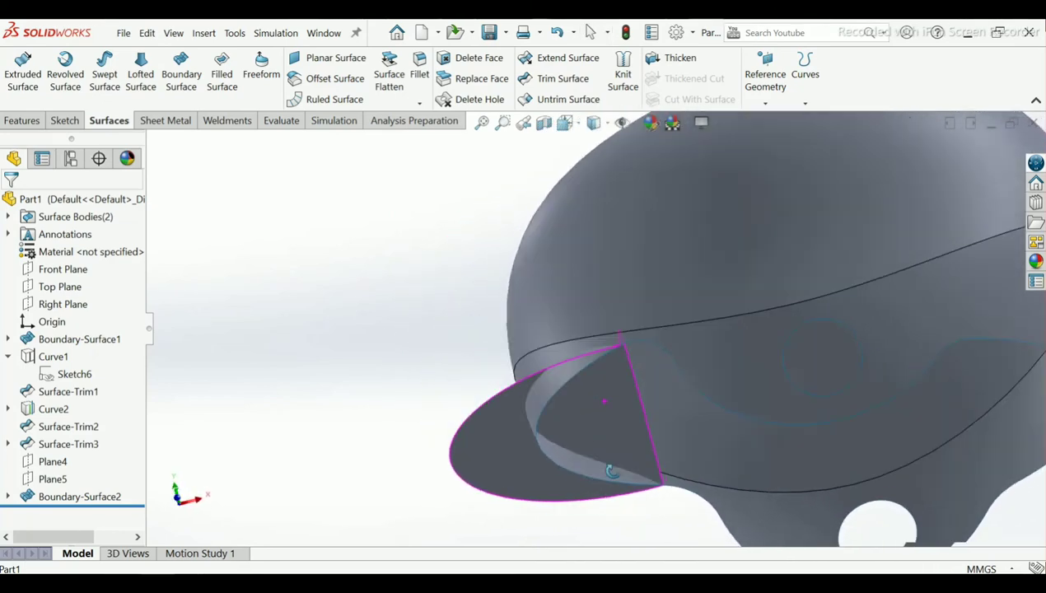
pyautogui.scroll(3, 623, 489)
pyautogui.scroll(-2, 623, 489)
pyautogui.scroll(2, 629, 227)
pyautogui.moveTo(621, 217); pyautogui.dragTo(625, 325, button='middle')
pyautogui.scroll(-1, 626, 325)
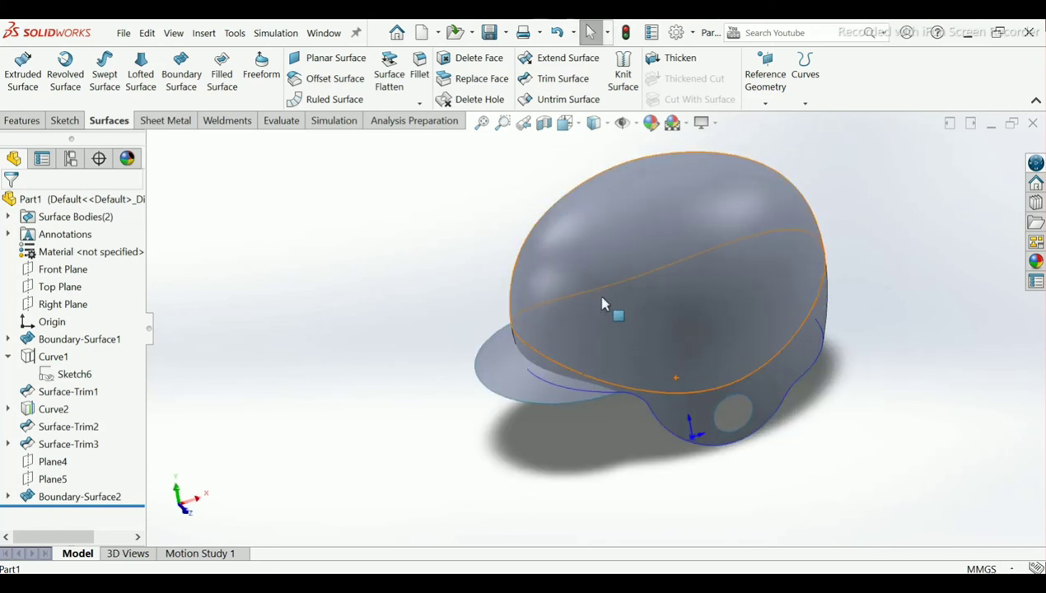
# Step: Trim with Surface-Trim3 as the tool, removing the Boundary-Surface2 wedge inside the shell
pyautogui.click(547, 82)
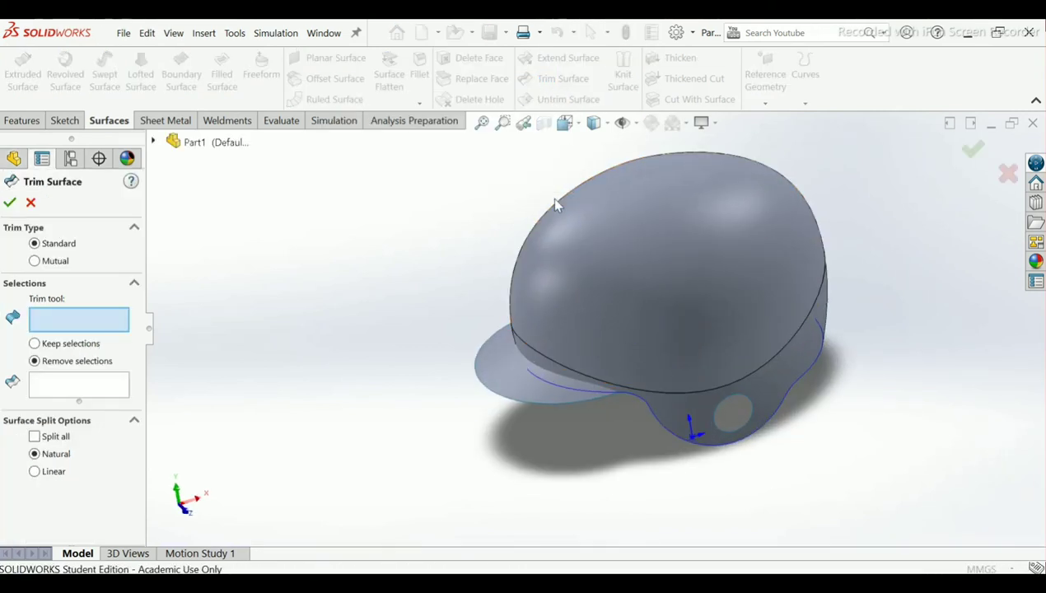
pyautogui.moveTo(596, 416)
pyautogui.mouseDown(button='middle')
pyautogui.moveTo(589, 335)
pyautogui.moveTo(564, 256)
pyautogui.moveTo(584, 327)
pyautogui.moveTo(630, 280)
pyautogui.mouseUp(button='middle')
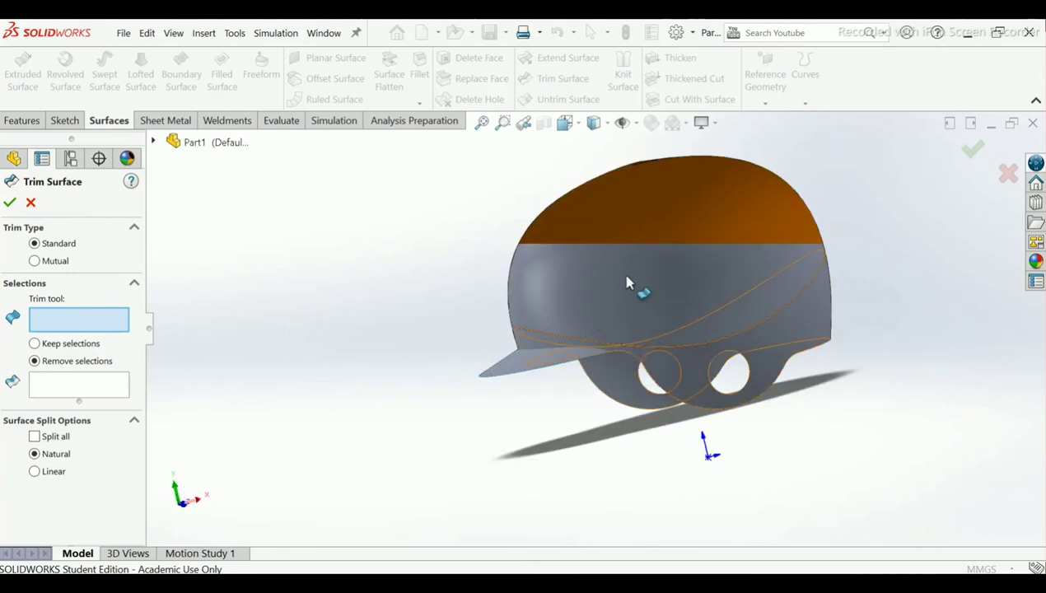
pyautogui.click(631, 291)
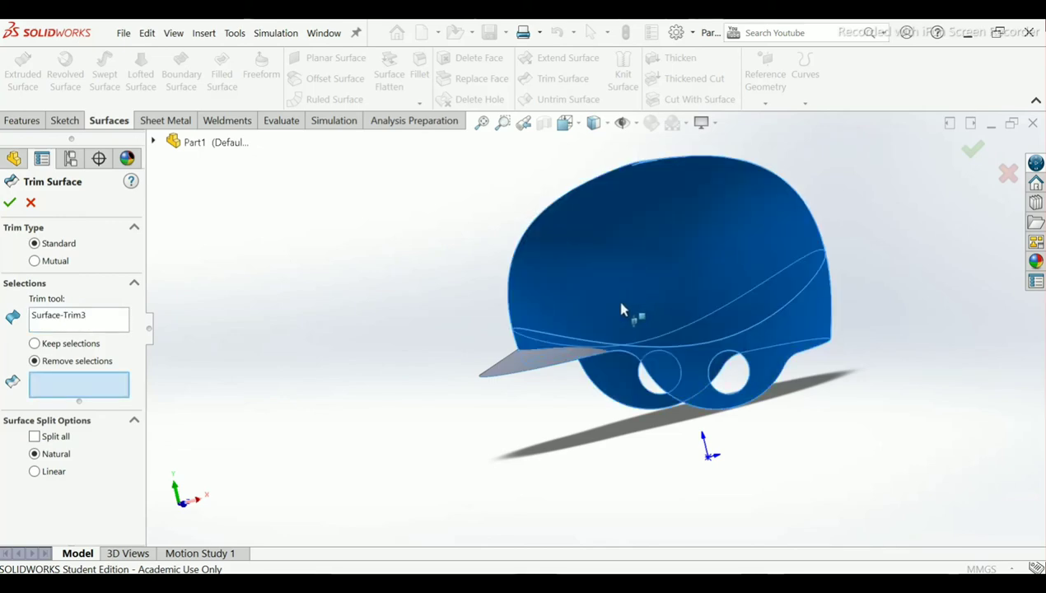
pyautogui.scroll(-5, 618, 313)
pyautogui.moveTo(543, 379); pyautogui.dragTo(502, 419, button='middle')
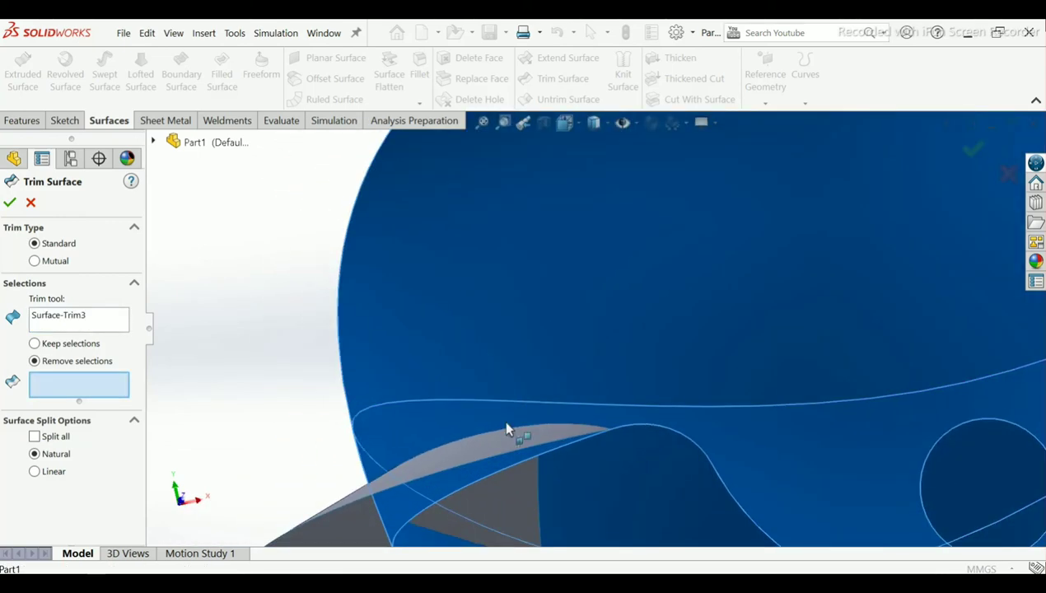
pyautogui.scroll(-3, 414, 499)
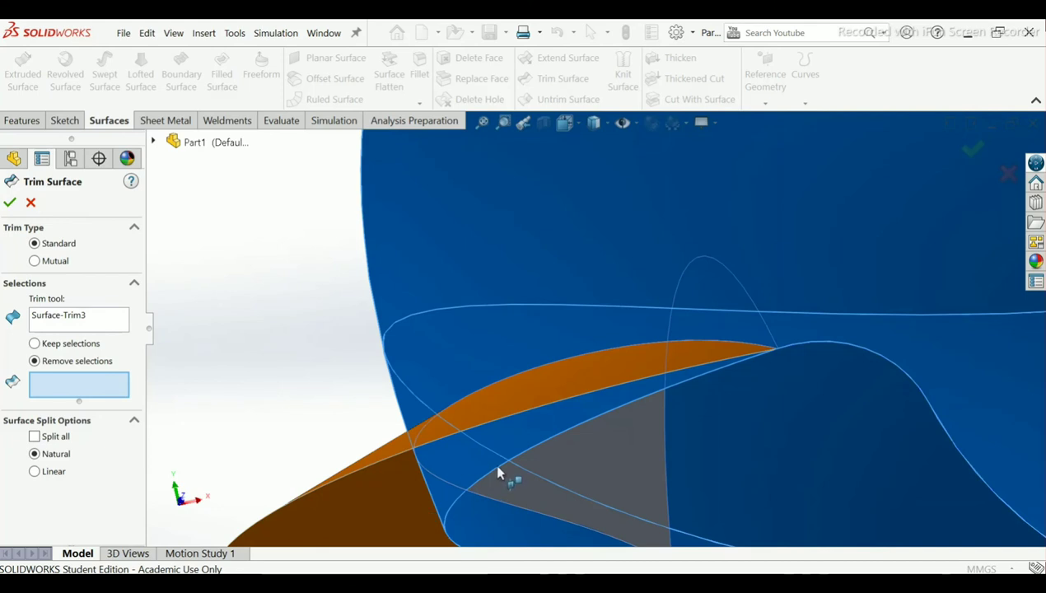
pyautogui.click(546, 476)
pyautogui.press('Left')
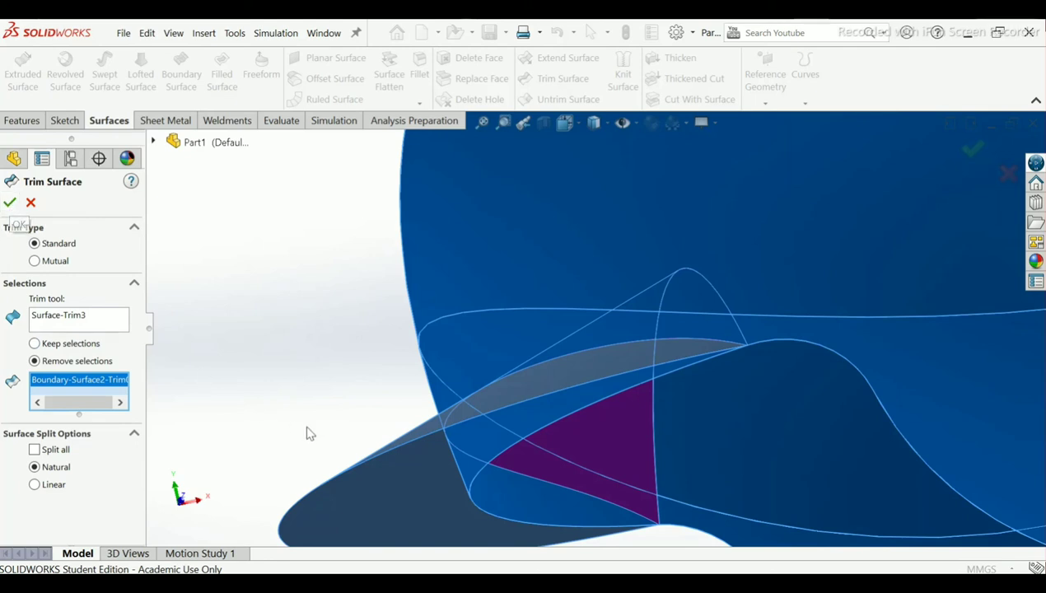
pyautogui.click(9, 201)
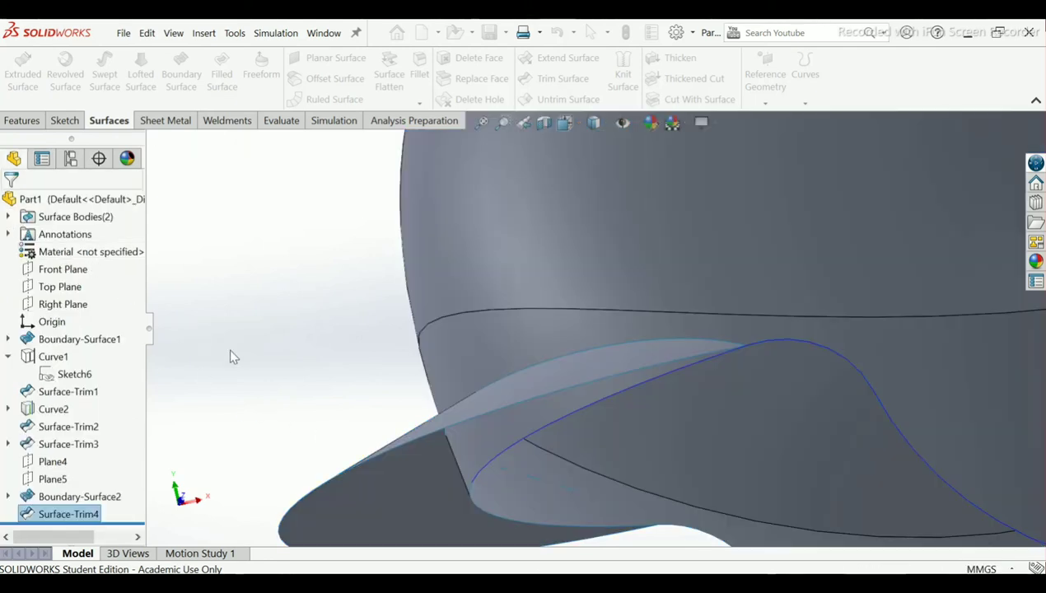
# Step: Rotate back to the whole trimmed helmet and begin a second Trim Surface
pyautogui.moveTo(414, 327); pyautogui.dragTo(560, 434, button='middle')
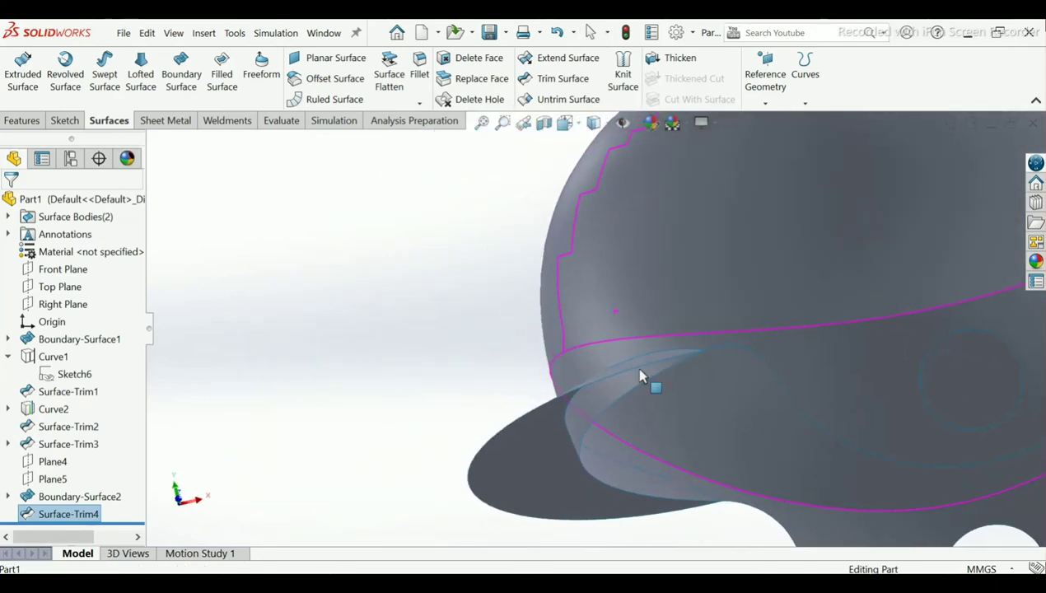
pyautogui.moveTo(614, 321)
pyautogui.mouseDown(button='middle')
pyautogui.moveTo(657, 377)
pyautogui.moveTo(714, 285)
pyautogui.moveTo(740, 298)
pyautogui.mouseUp(button='middle')
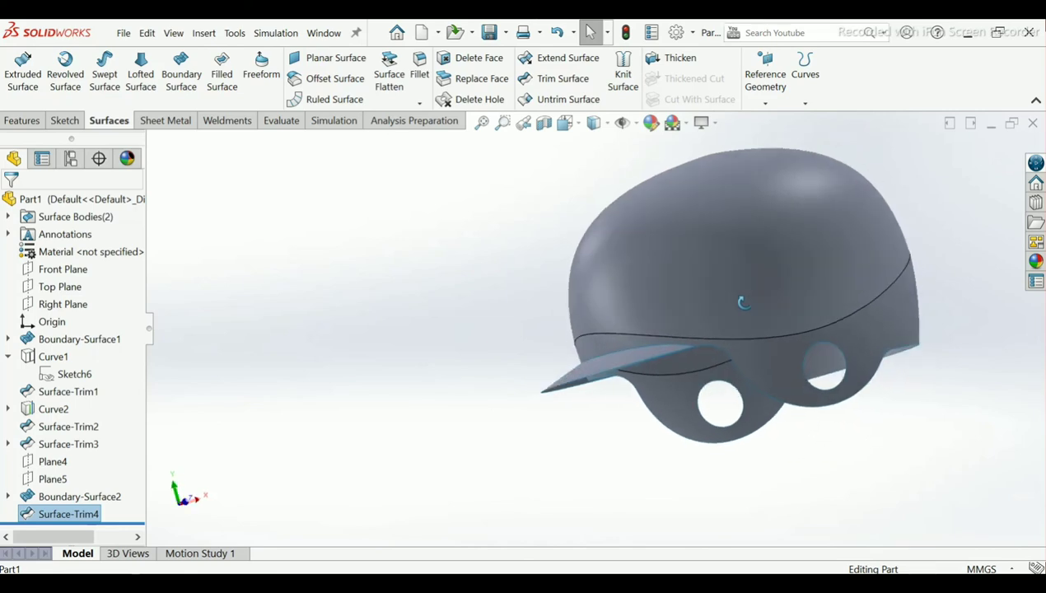
pyautogui.click(559, 86)
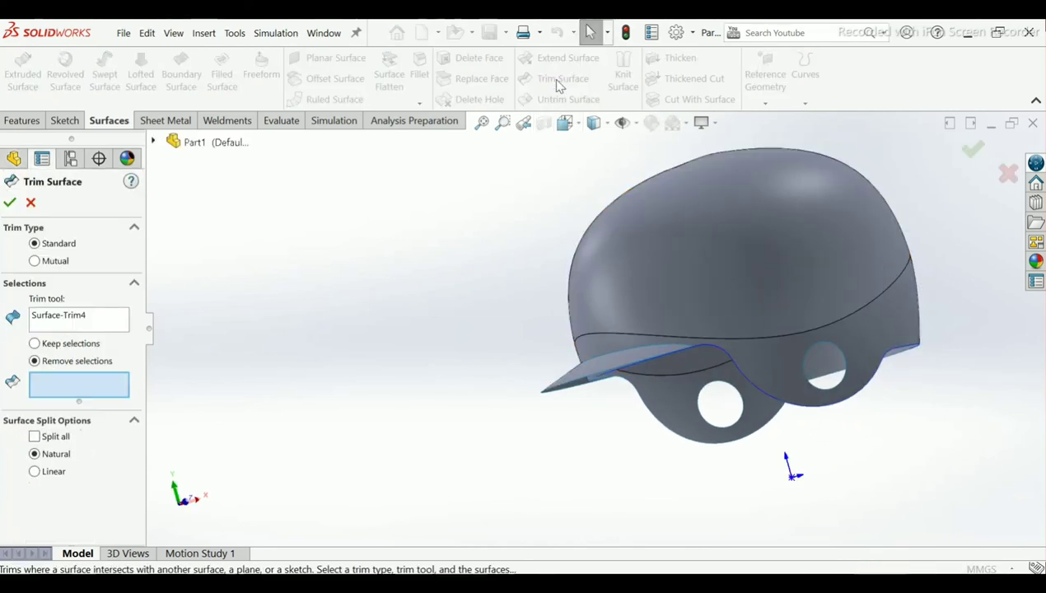
# Step: Clear the removal pieces and Surface-Trim4 tool, then set Surface-Trim3 as trim tool
pyautogui.scroll(-3, 625, 346)
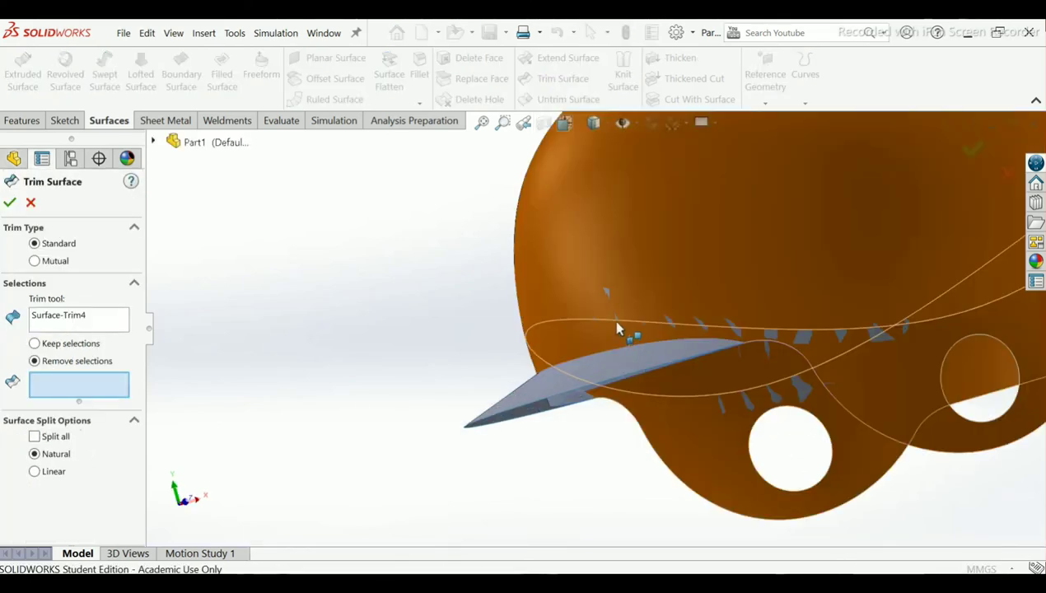
pyautogui.click(690, 278)
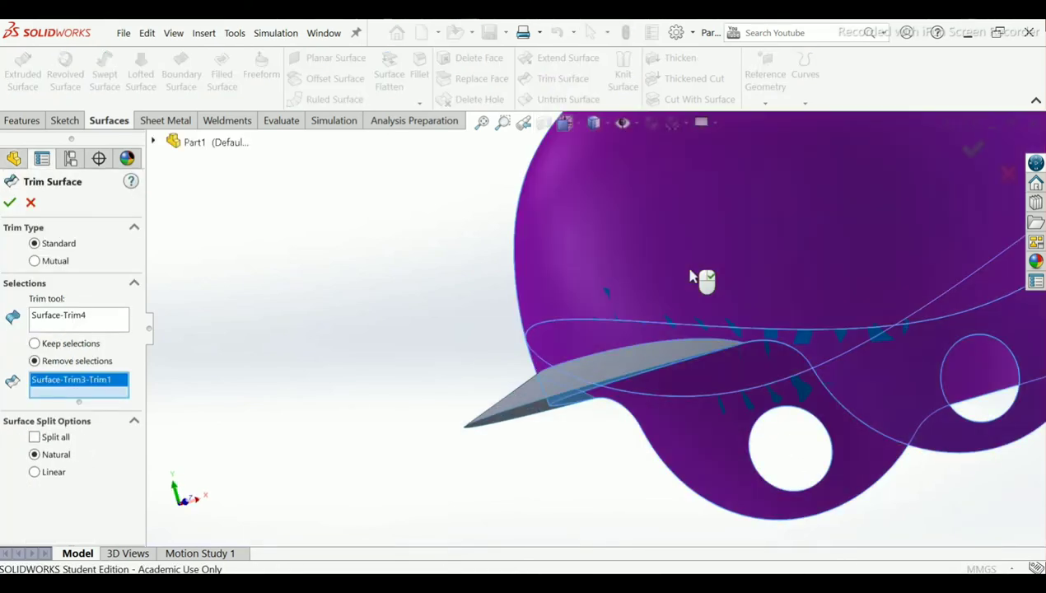
pyautogui.rightClick(55, 382)
pyautogui.click(82, 386)
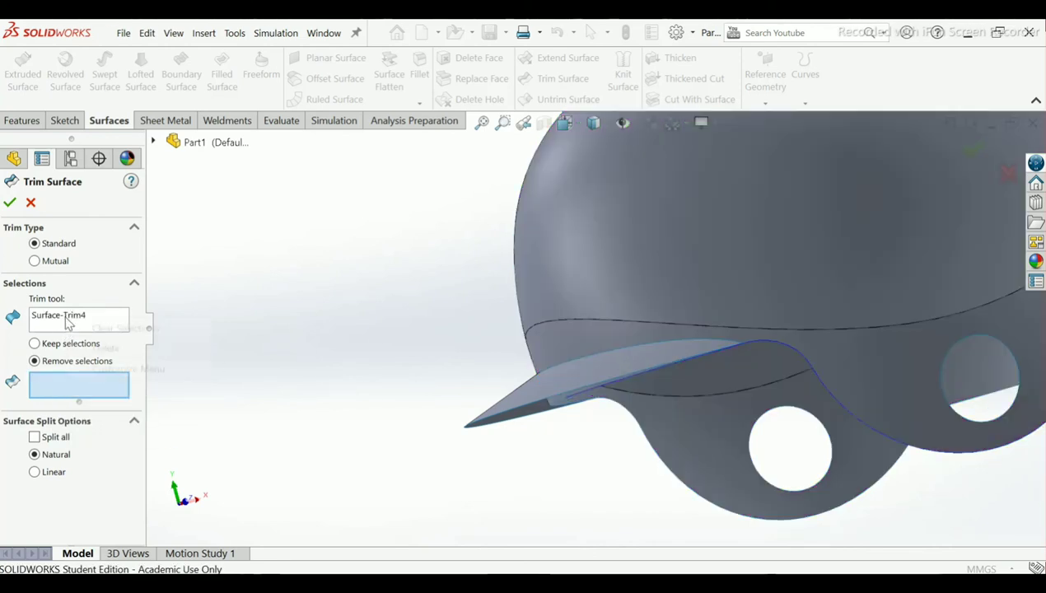
pyautogui.rightClick(79, 319)
pyautogui.click(115, 327)
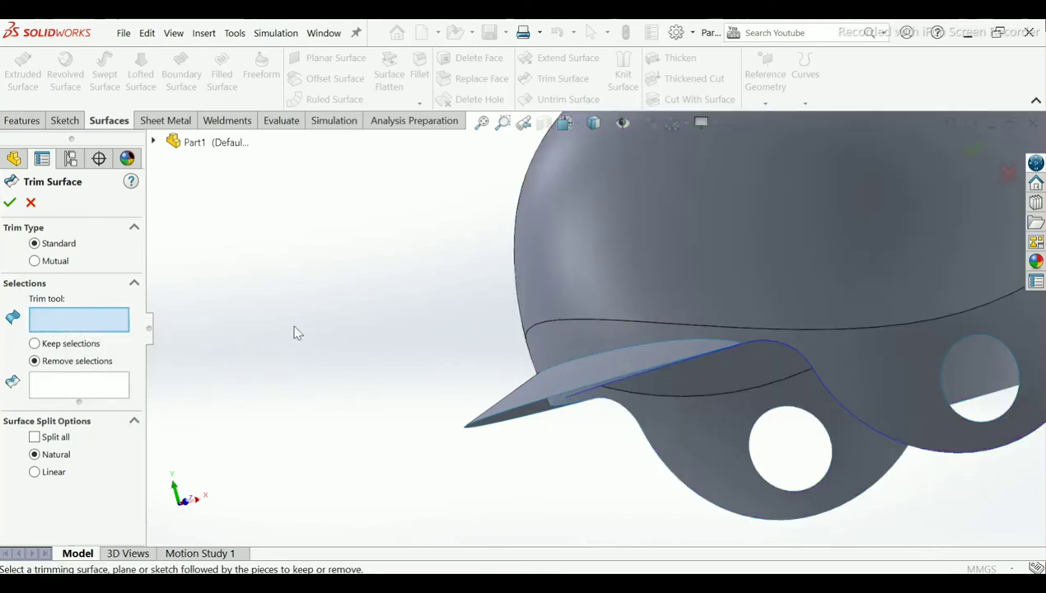
pyautogui.click(620, 273)
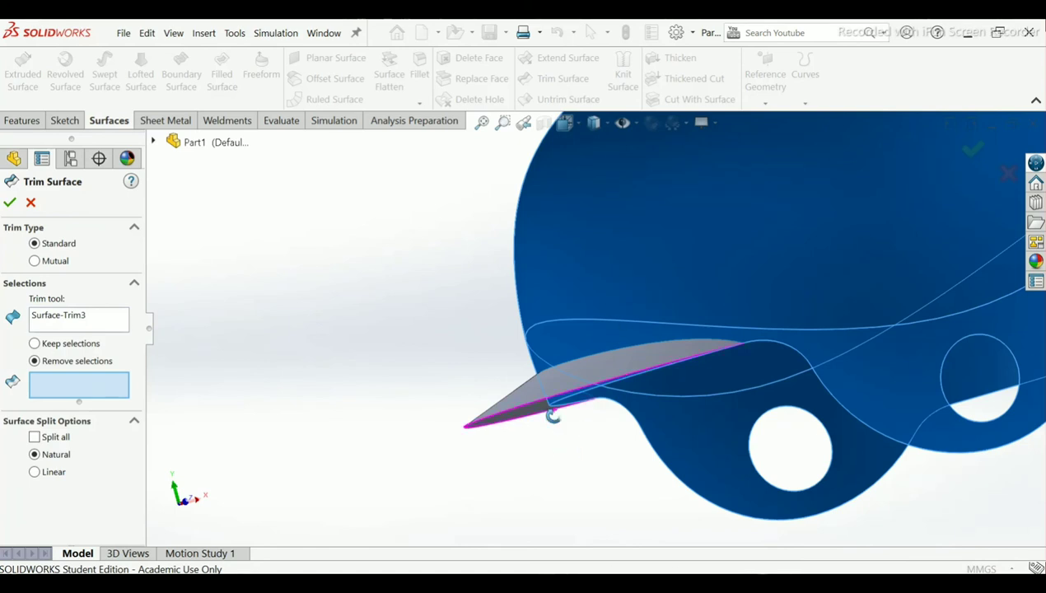
# Step: Check the visor from another angle, then cancel the trim without changing the model
pyautogui.moveTo(547, 426); pyautogui.dragTo(547, 397, button='middle')
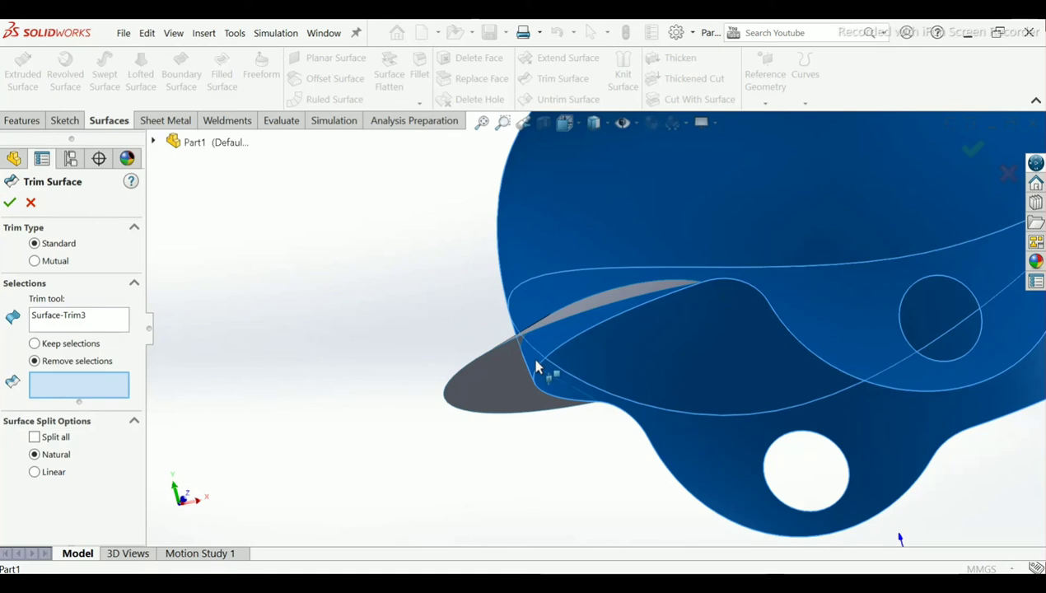
pyautogui.click(60, 322)
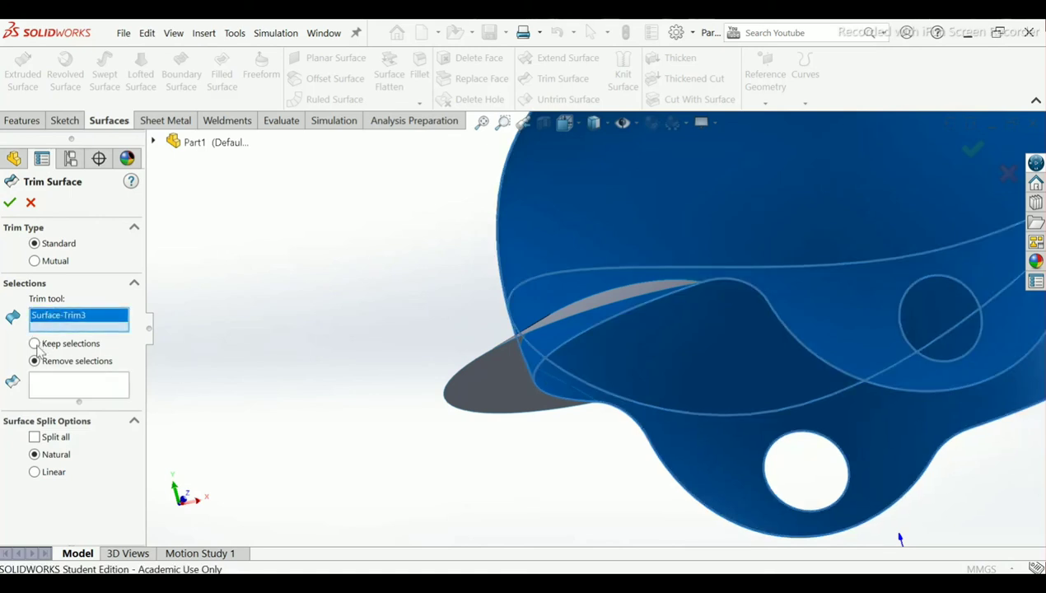
pyautogui.click(93, 394)
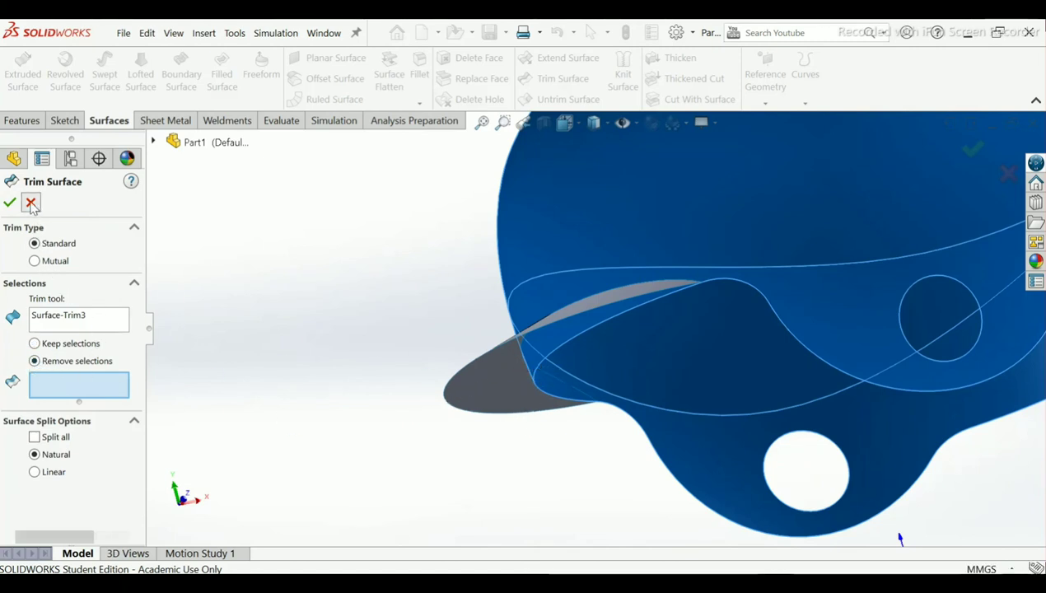
pyautogui.press('Return')
# Step: Orbit and zoom in on the junction between the visor and the helmet dome
pyautogui.moveTo(560, 246)
pyautogui.mouseDown(button='middle')
pyautogui.moveTo(530, 247)
pyautogui.moveTo(649, 206)
pyautogui.mouseUp(button='middle')
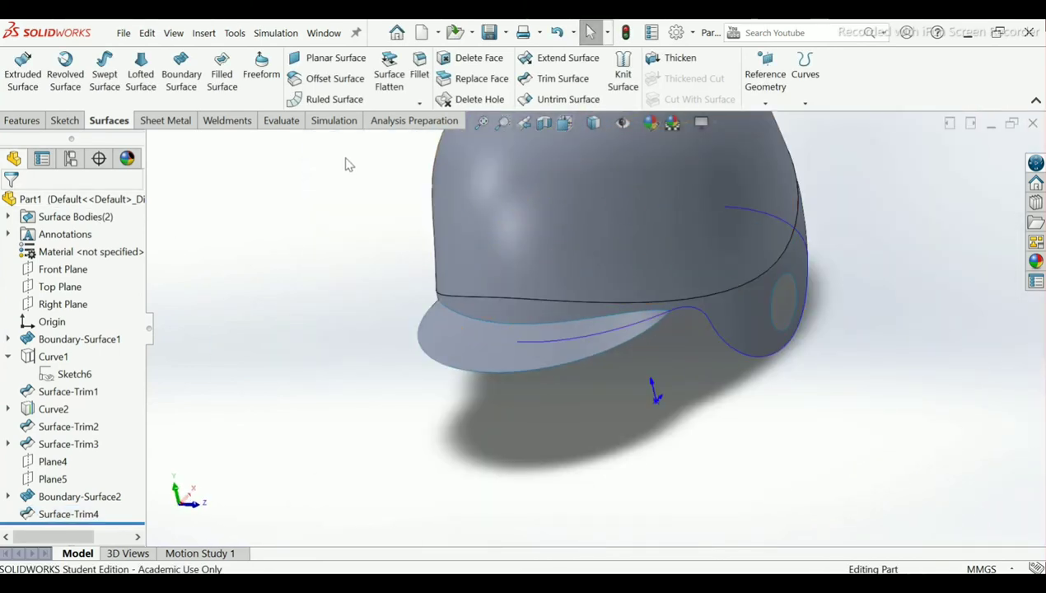
pyautogui.moveTo(707, 233)
pyautogui.mouseDown(button='middle')
pyautogui.moveTo(715, 189)
pyautogui.moveTo(625, 179)
pyautogui.moveTo(700, 215)
pyautogui.moveTo(691, 201)
pyautogui.mouseUp(button='middle')
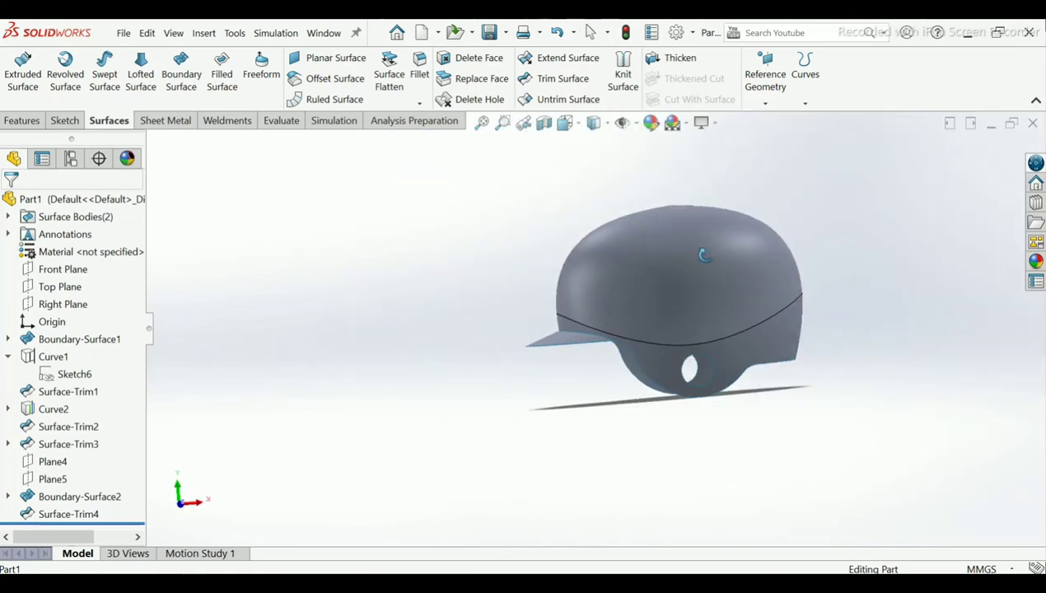
pyautogui.moveTo(694, 247); pyautogui.dragTo(691, 205, button='middle')
pyautogui.scroll(-3, 507, 404)
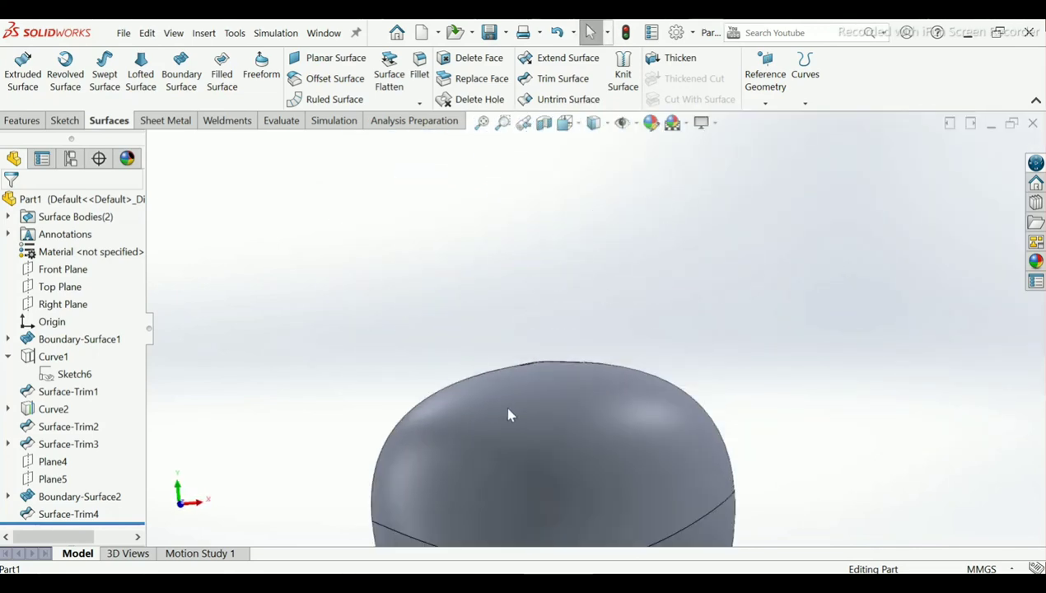
pyautogui.scroll(4, 507, 403)
pyautogui.scroll(-1, 527, 436)
pyautogui.scroll(-2, 518, 468)
pyautogui.scroll(-1, 519, 467)
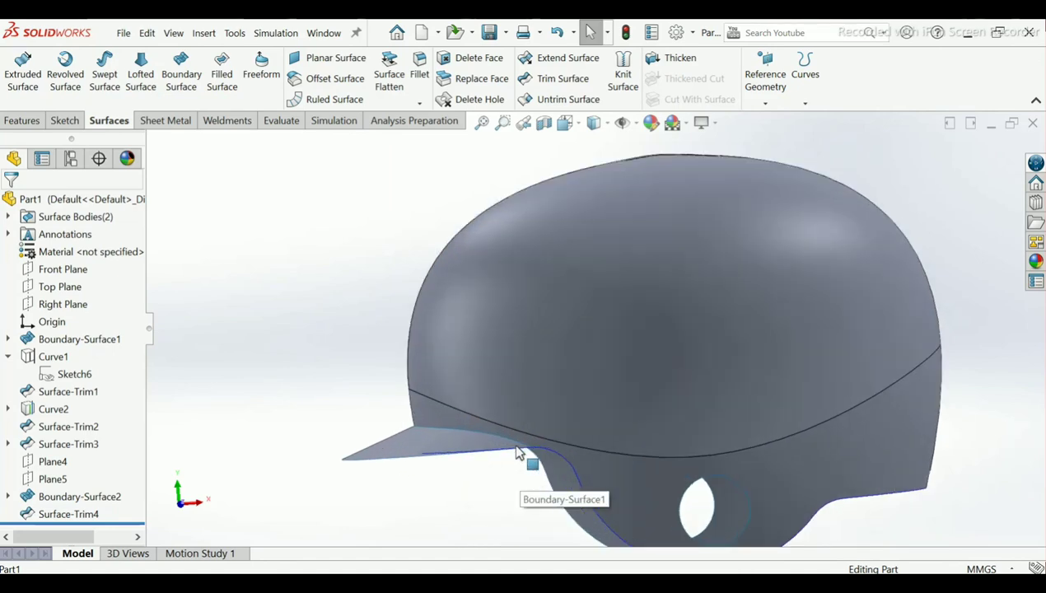
pyautogui.scroll(-2, 525, 458)
pyautogui.scroll(-2, 518, 439)
pyautogui.scroll(-1, 523, 346)
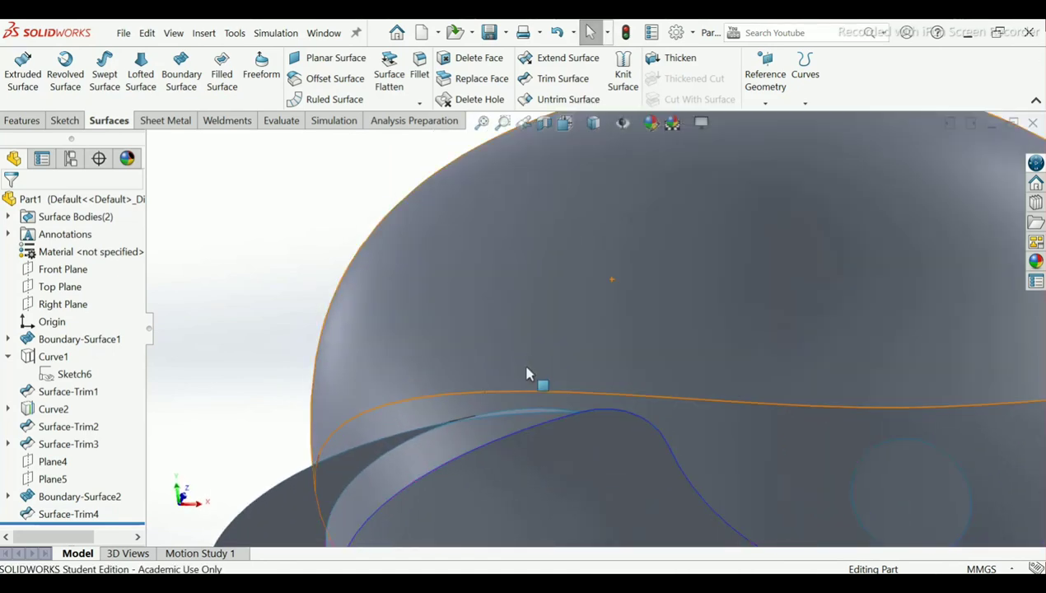
# Step: Inspect the visor and dome faces, clear the selection, and start a fresh Trim Surface
pyautogui.click(490, 442)
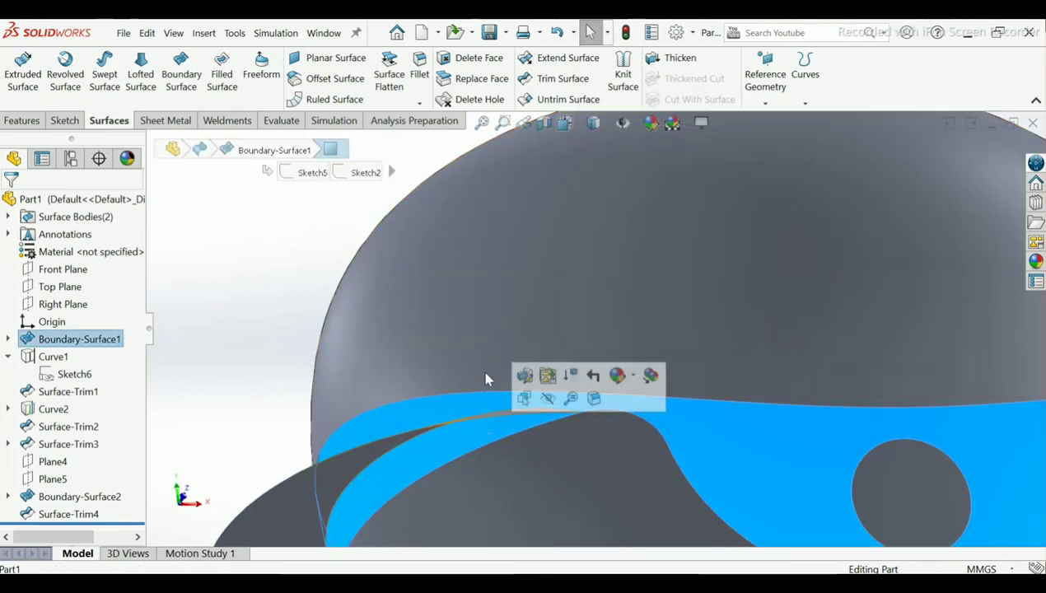
pyautogui.click(370, 261)
pyautogui.click(288, 268)
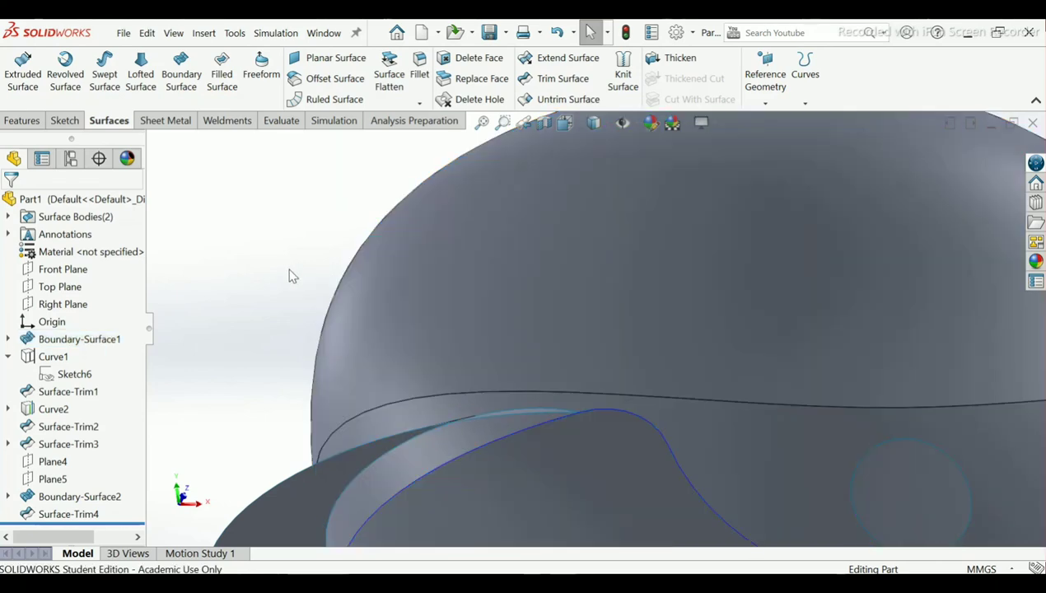
pyautogui.click(563, 79)
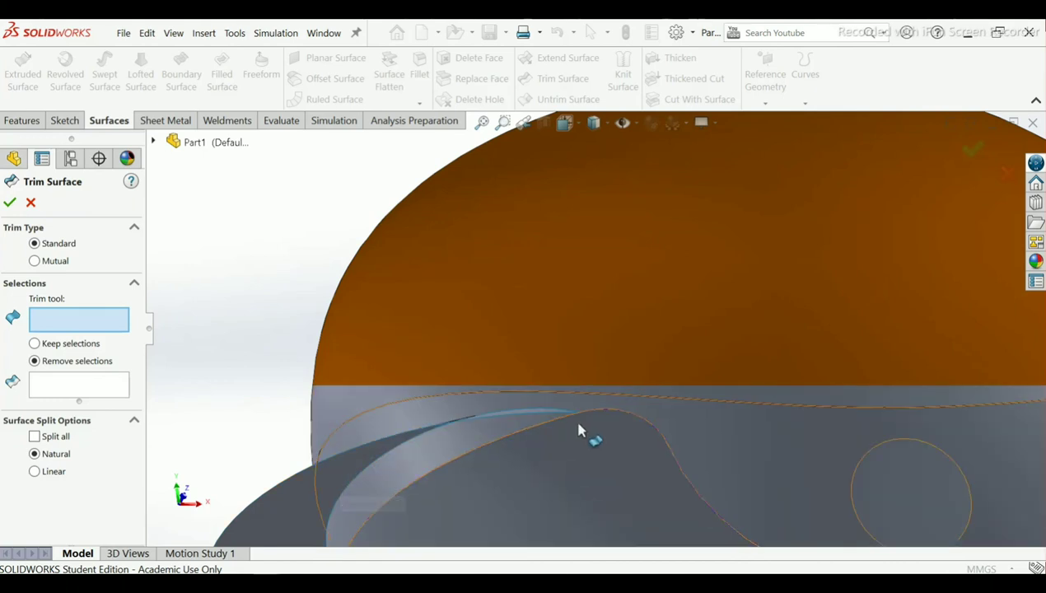
# Step: Set Surface-Trim3 as the trim tool, reselecting it after clearing the tool box
pyautogui.click(553, 383)
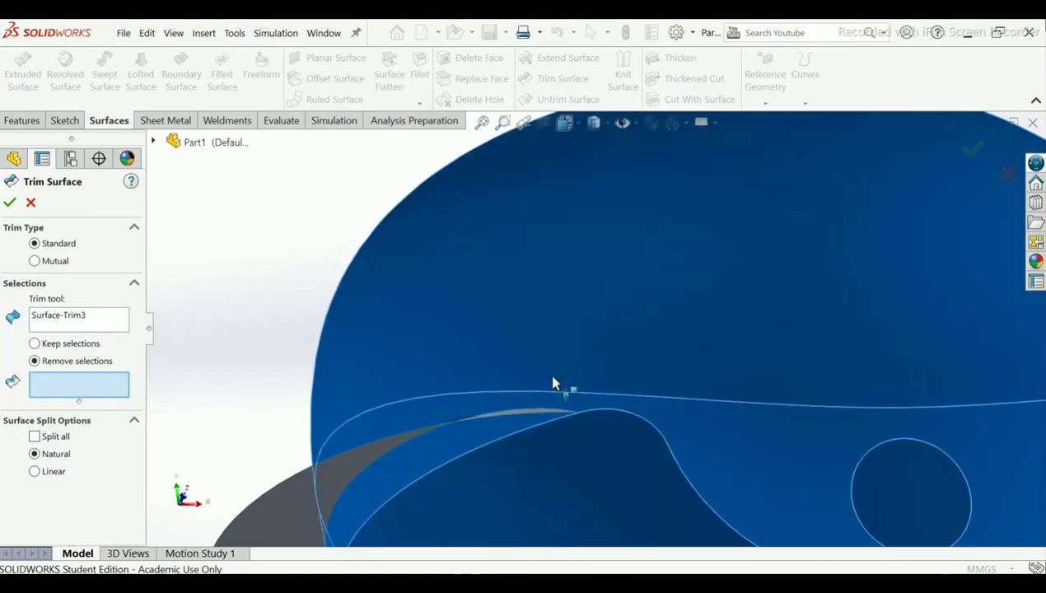
pyautogui.rightClick(79, 323)
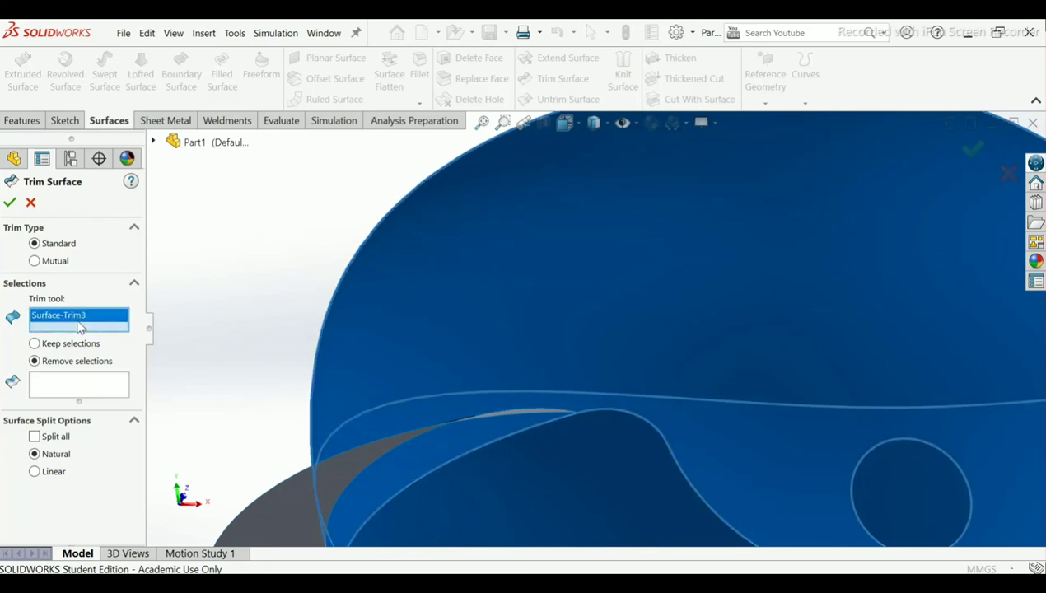
pyautogui.click(116, 332)
pyautogui.click(482, 321)
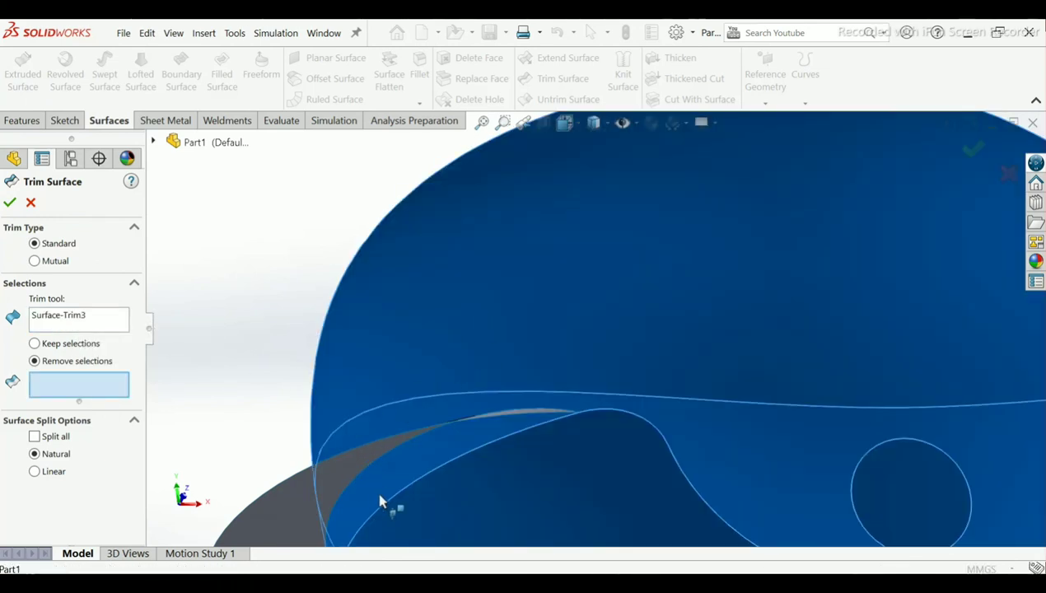
# Step: Pick the visor to remove, dismiss the 'Cannot partition surface' errors, and cancel the trim
pyautogui.click(325, 476)
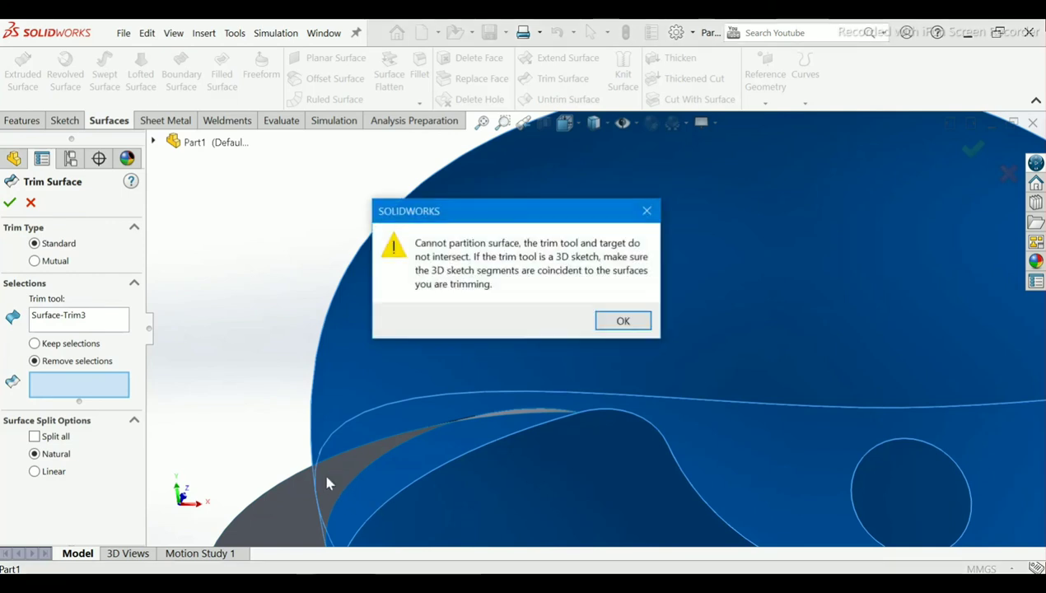
pyautogui.click(625, 321)
pyautogui.moveTo(544, 310)
pyautogui.mouseDown(button='middle')
pyautogui.moveTo(584, 413)
pyautogui.moveTo(430, 430)
pyautogui.mouseUp(button='middle')
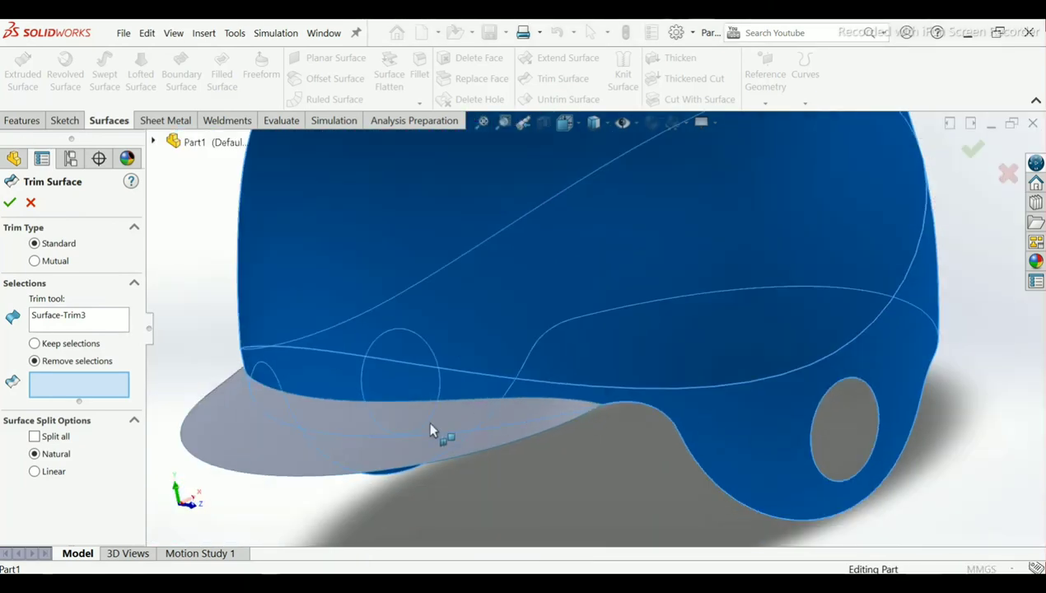
pyautogui.click(320, 452)
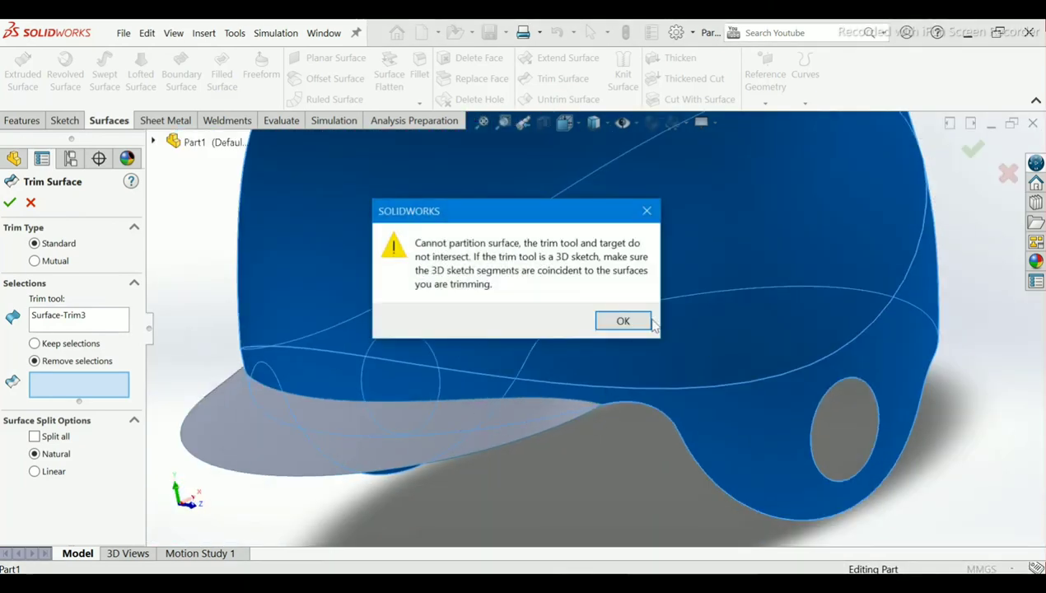
pyautogui.click(632, 325)
pyautogui.click(620, 319)
pyautogui.scroll(-4, 535, 411)
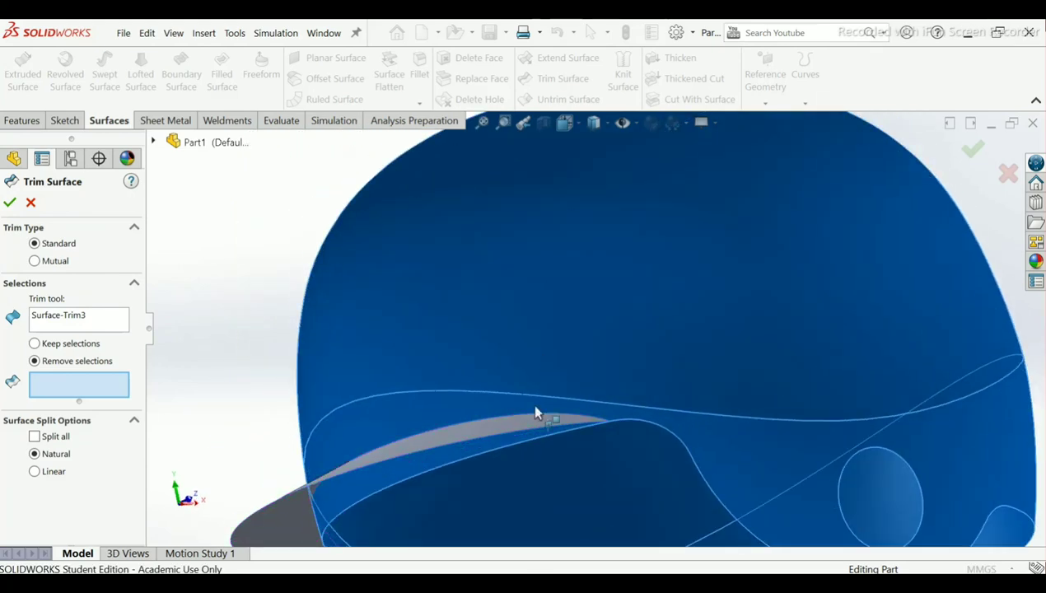
pyautogui.rightClick(475, 451)
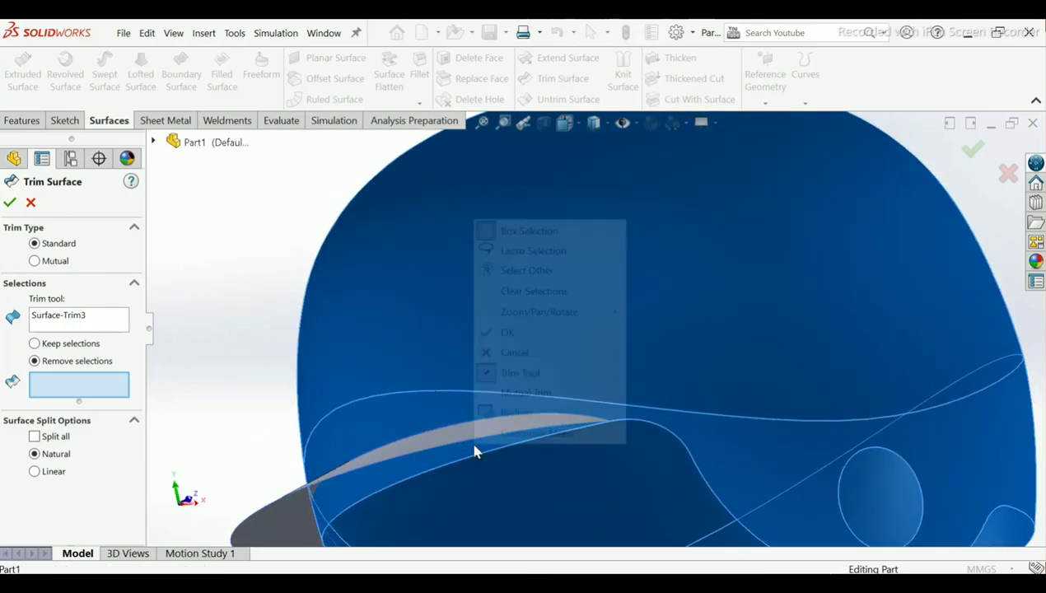
pyautogui.click(514, 341)
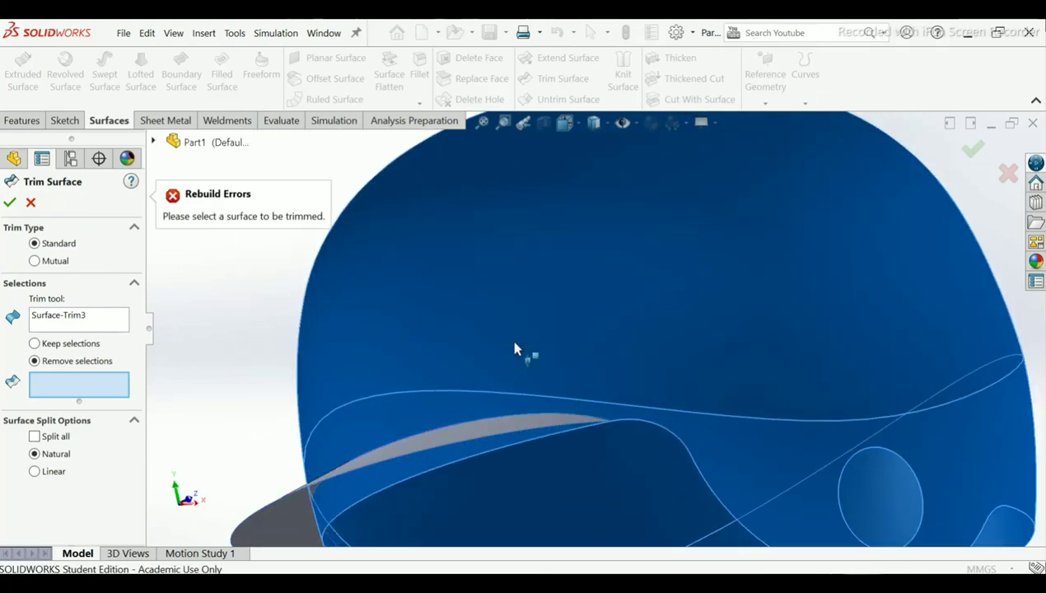
pyautogui.click(10, 203)
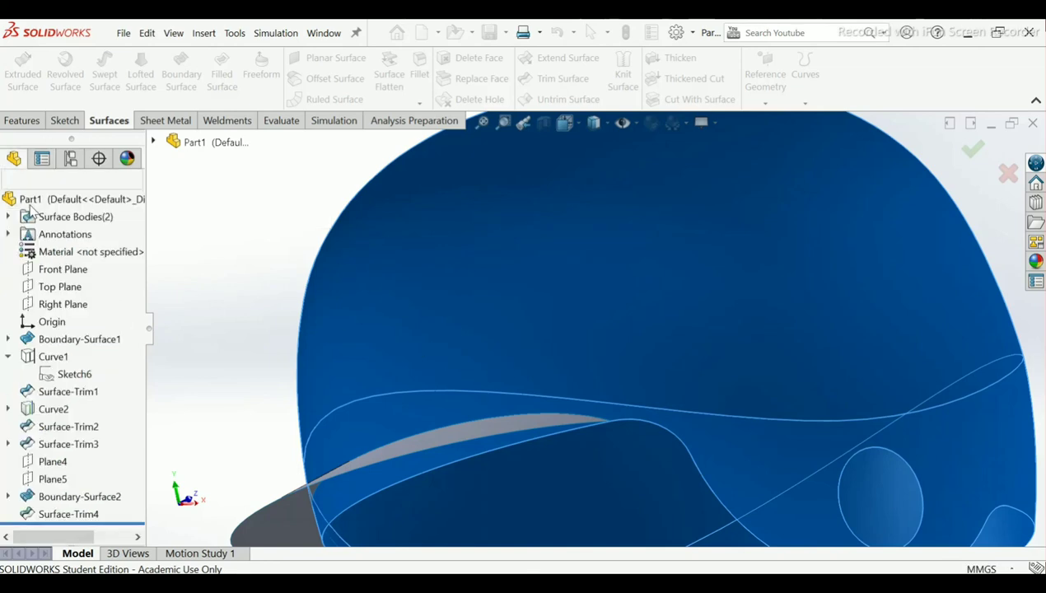
# Step: Hide Curve2
pyautogui.scroll(-2, 398, 378)
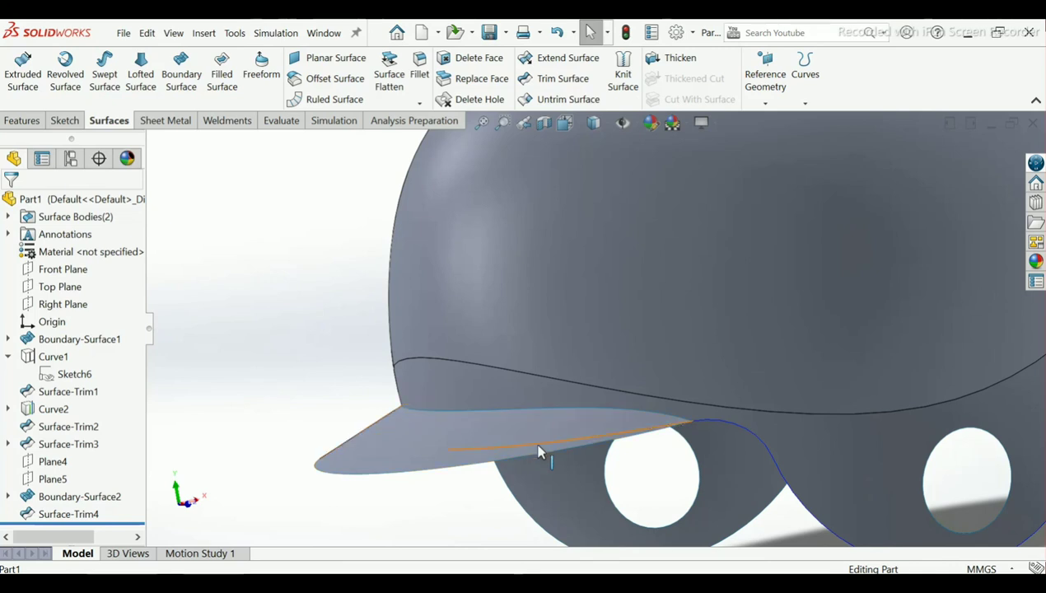
pyautogui.click(538, 447)
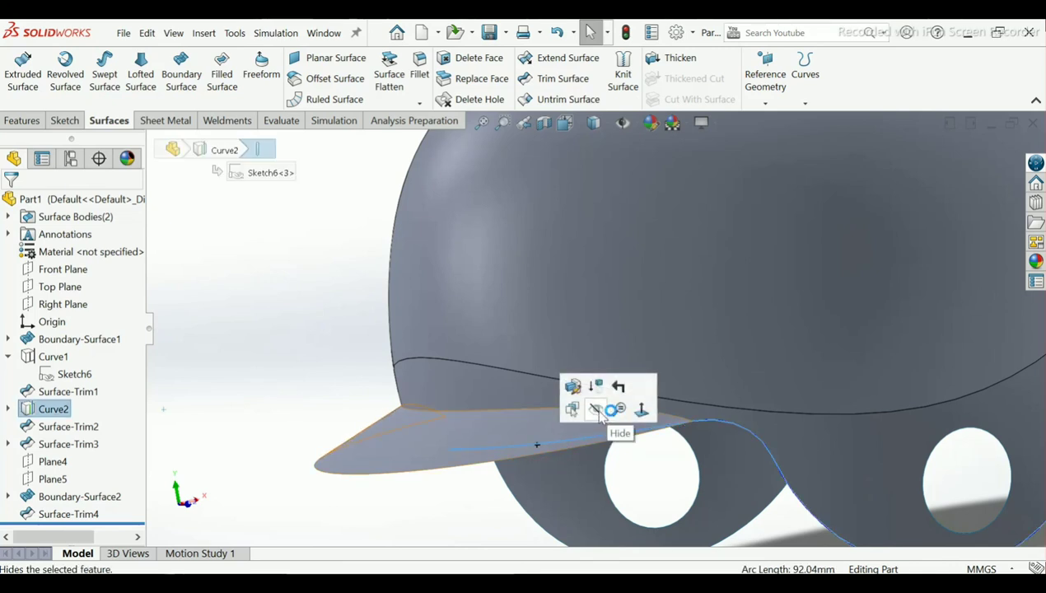
pyautogui.click(596, 410)
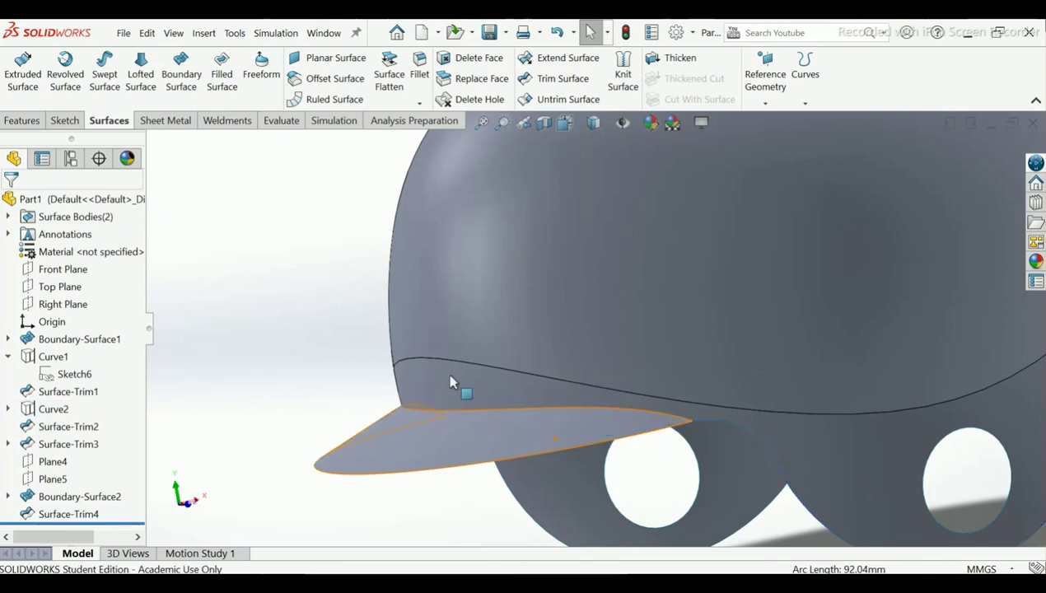
# Step: Try trimming the shell piece with Surface-Trim3, which reports no intersection
pyautogui.click(558, 82)
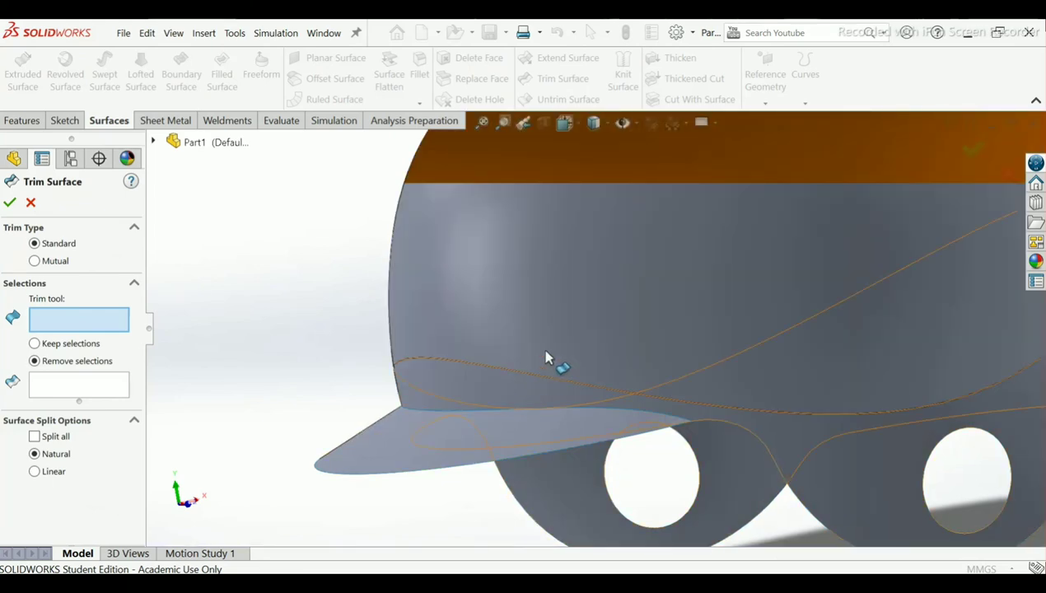
pyautogui.click(635, 346)
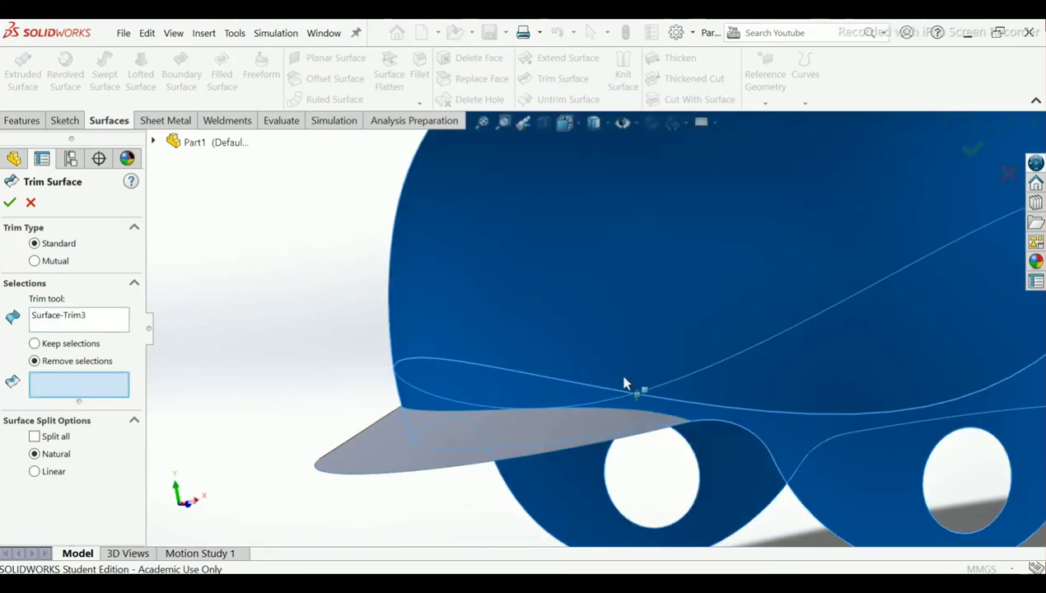
pyautogui.scroll(-5, 624, 383)
pyautogui.scroll(3, 527, 378)
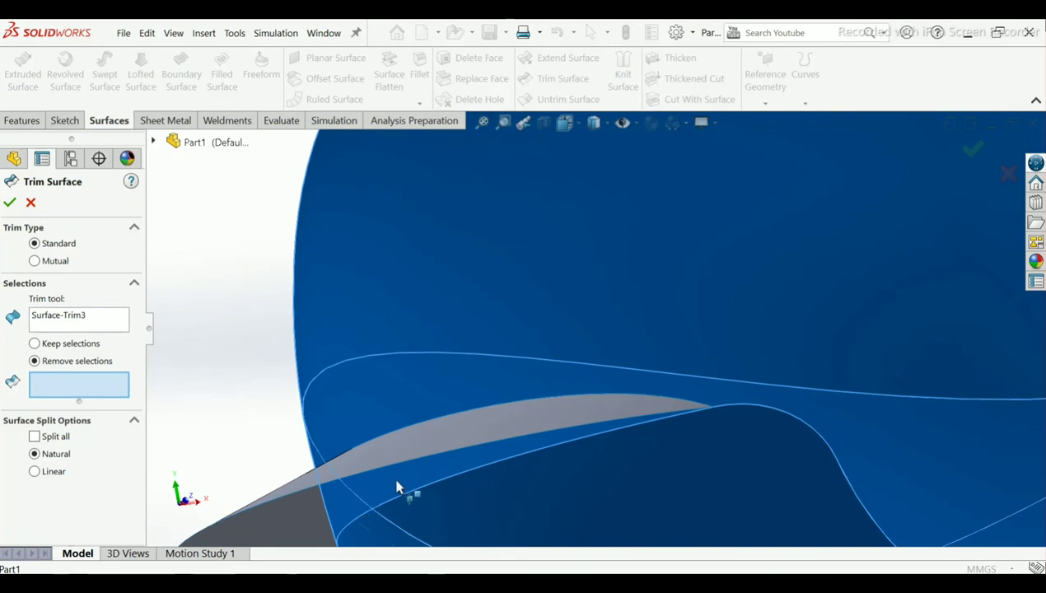
pyautogui.click(390, 443)
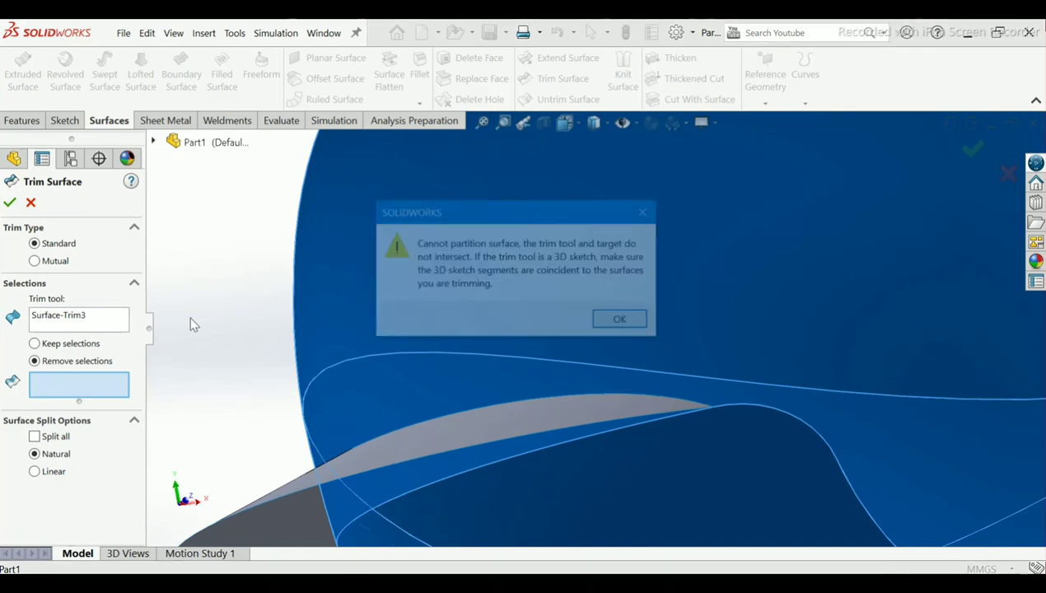
pyautogui.click(644, 327)
# Step: Swap the trim tool to Surface-Trim4, remove the overlapping shell piece, and create Surface-Trim5
pyautogui.click(79, 323)
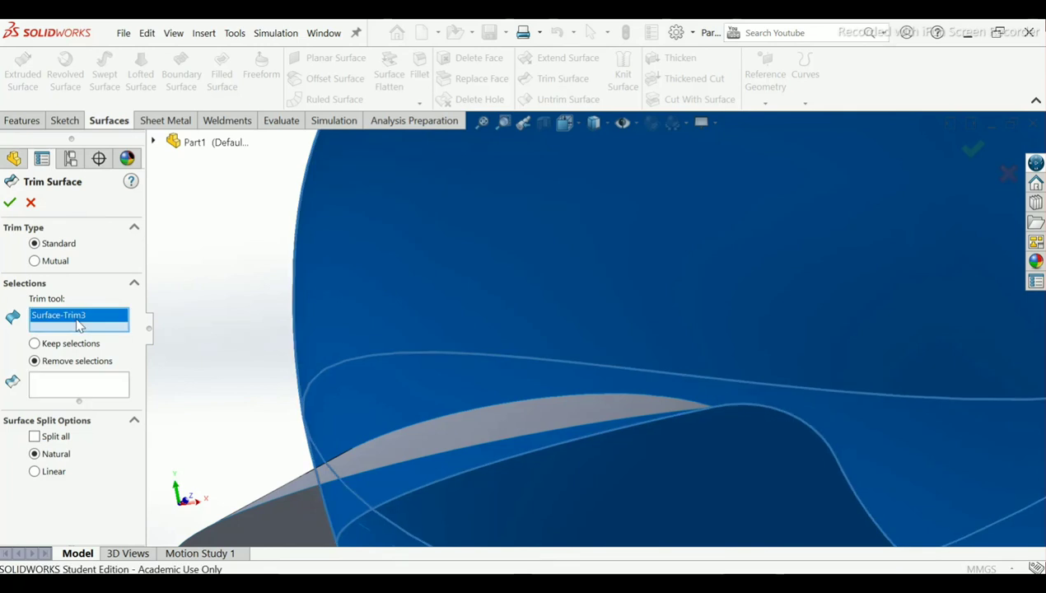
pyautogui.rightClick(83, 323)
pyautogui.click(136, 328)
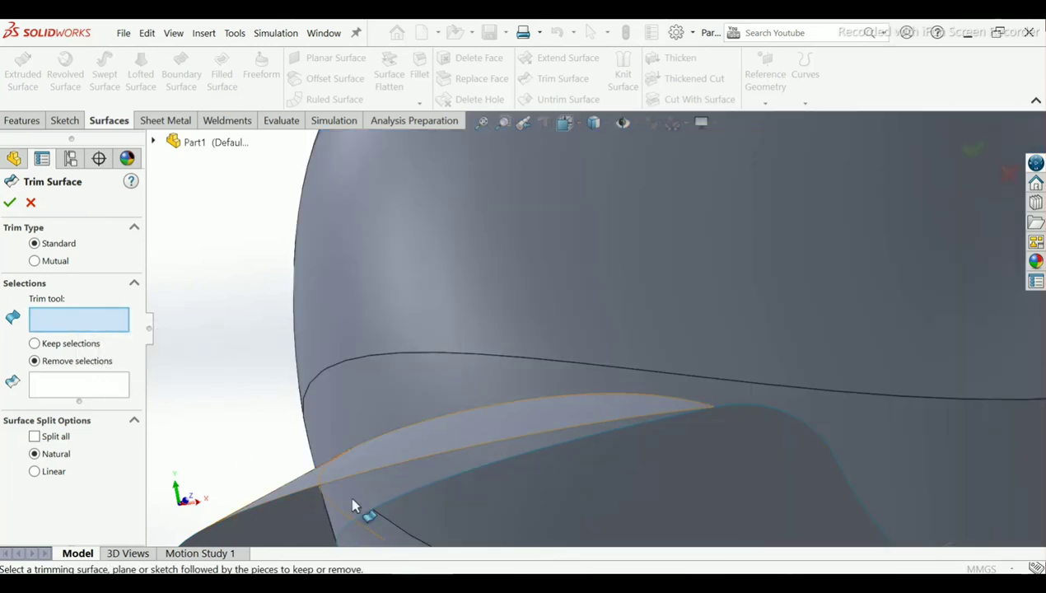
pyautogui.click(364, 457)
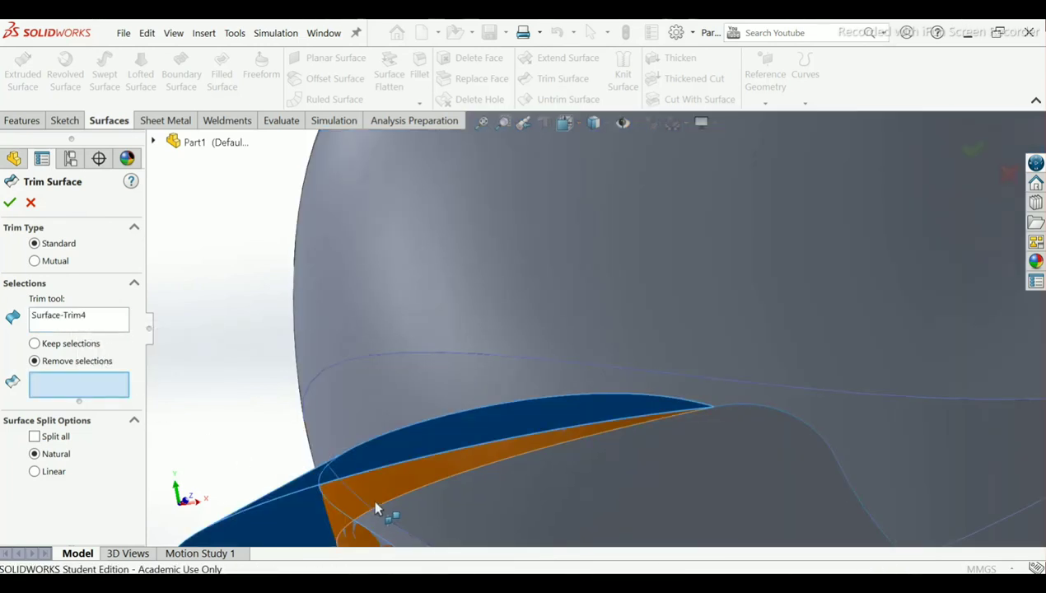
pyautogui.click(371, 497)
pyautogui.moveTo(385, 508)
pyautogui.mouseDown(button='middle')
pyautogui.moveTo(482, 446)
pyautogui.moveTo(492, 457)
pyautogui.mouseUp(button='middle')
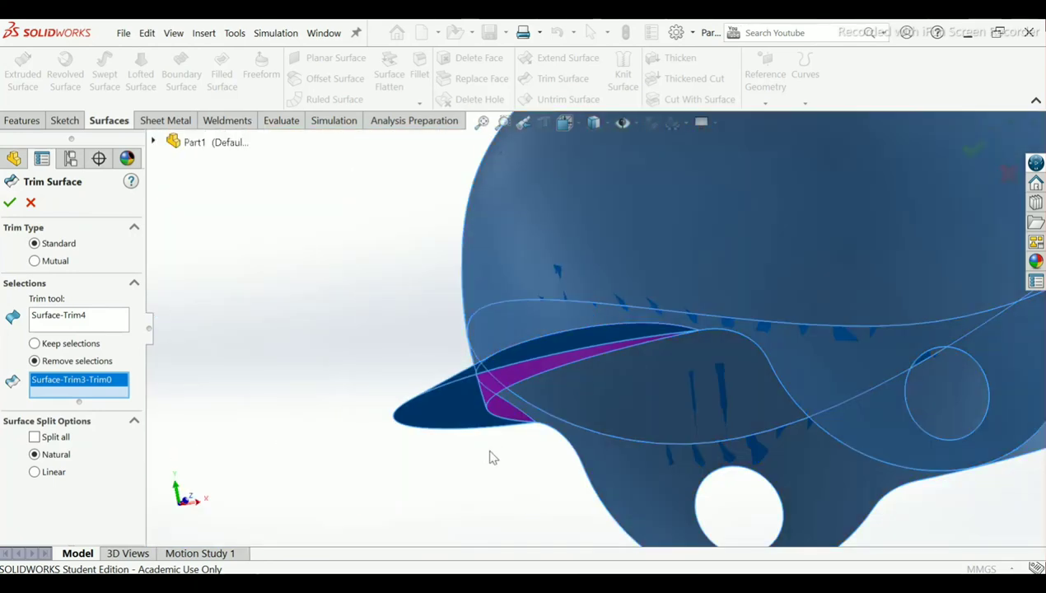
pyautogui.click(10, 205)
pyautogui.moveTo(560, 311)
pyautogui.mouseDown(button='middle')
pyautogui.moveTo(594, 285)
pyautogui.moveTo(609, 305)
pyautogui.mouseUp(button='middle')
pyautogui.scroll(-1, 136, 506)
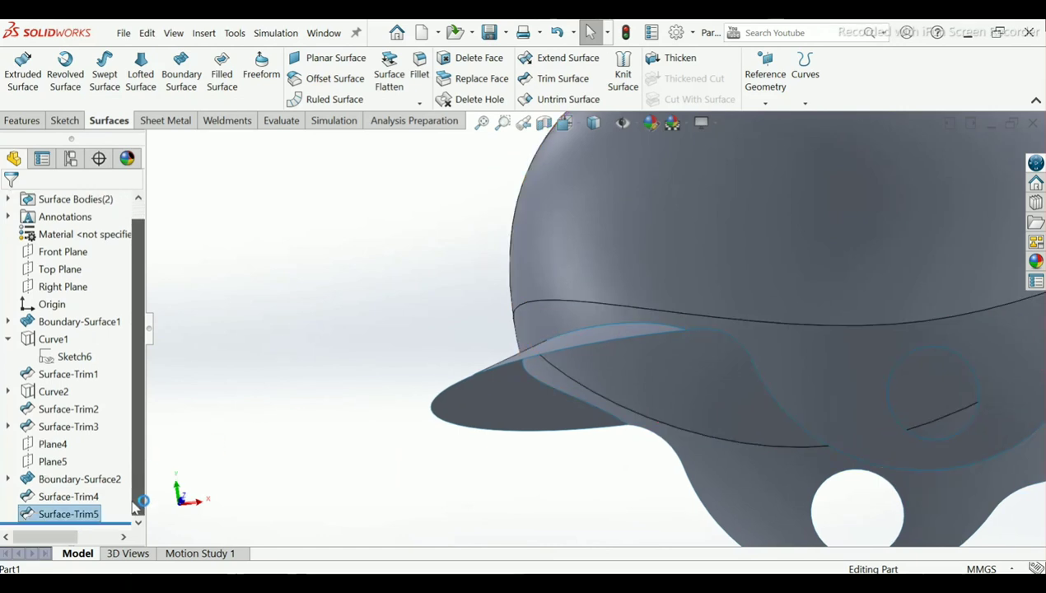
# Step: Edit Surface-Trim5: reselect Surface-Trim4 as tool and remove the Surface-Trim3-Trim0 piece behind the visor
pyautogui.rightClick(60, 519)
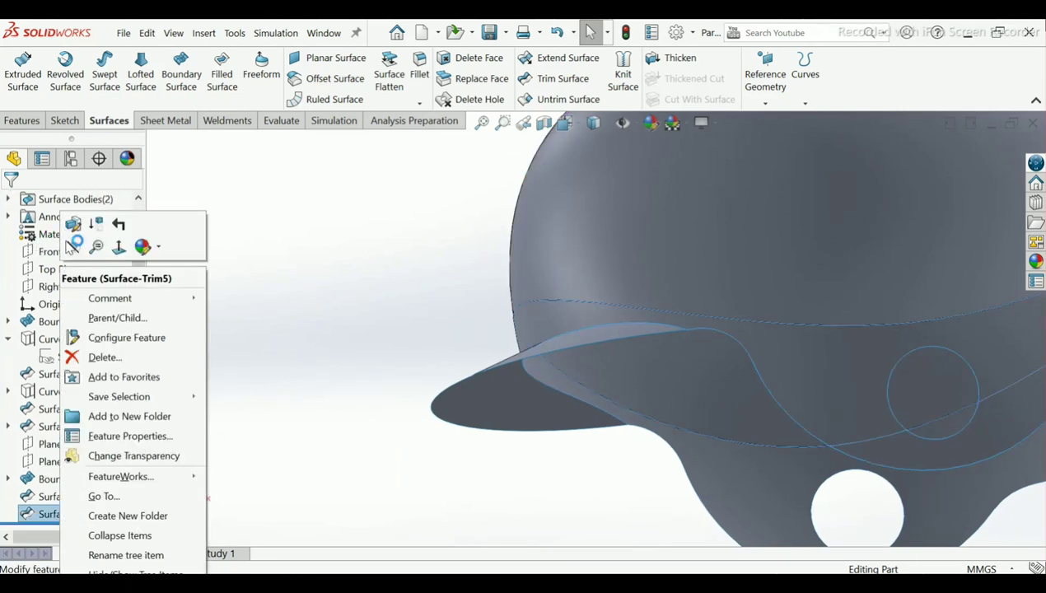
pyautogui.click(70, 226)
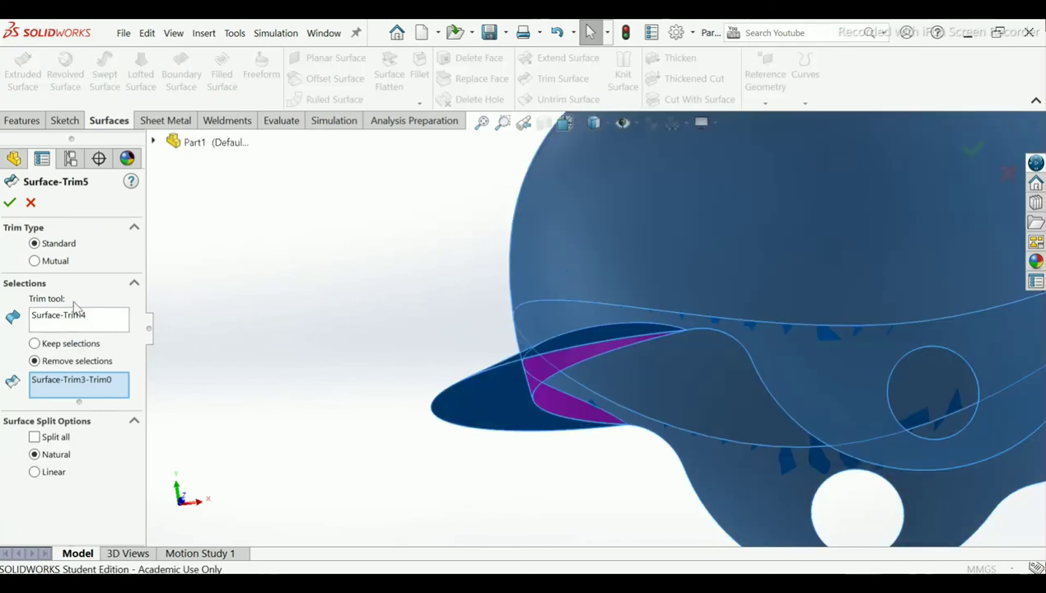
pyautogui.click(72, 323)
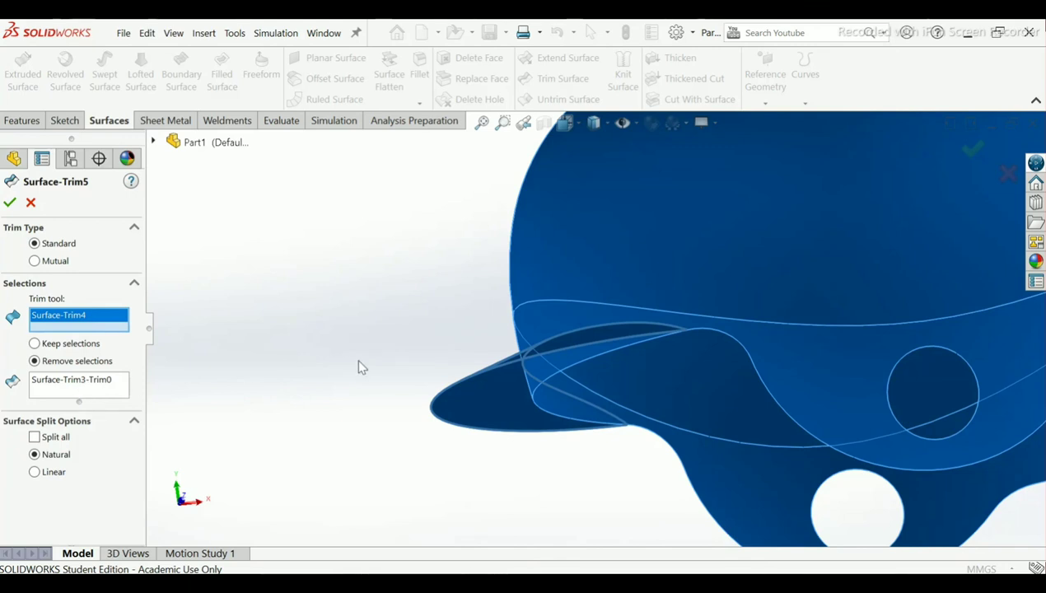
pyautogui.rightClick(69, 319)
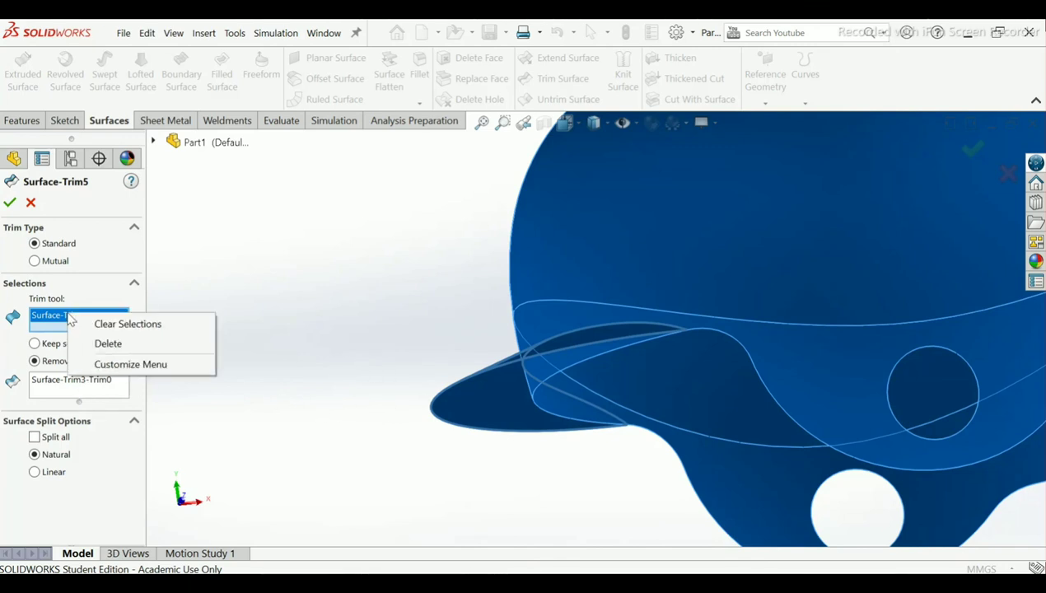
pyautogui.click(98, 346)
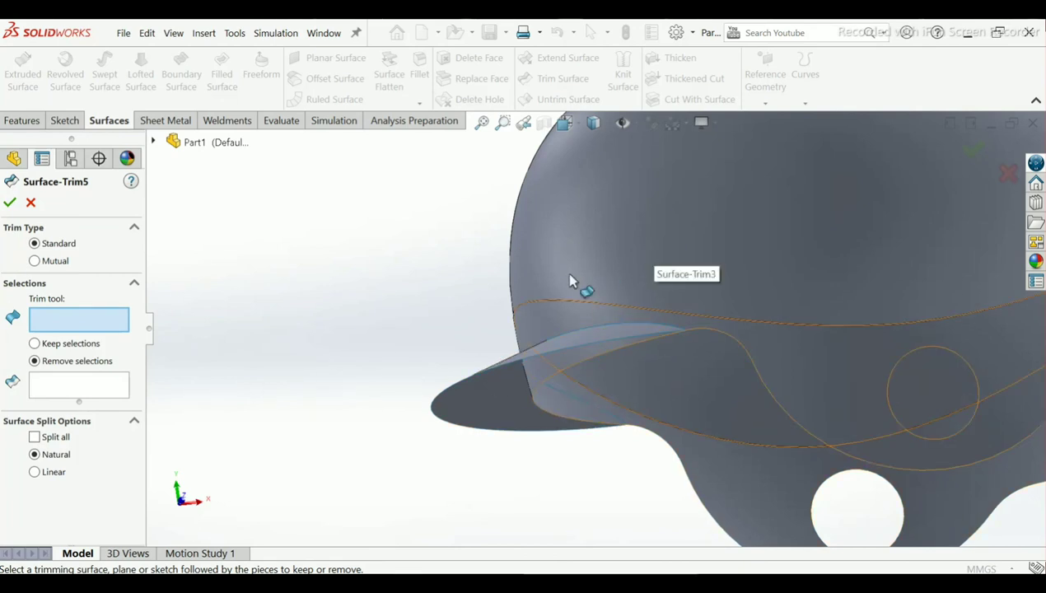
pyautogui.moveTo(590, 322)
pyautogui.mouseDown(button='middle')
pyautogui.moveTo(460, 332)
pyautogui.moveTo(534, 327)
pyautogui.mouseUp(button='middle')
pyautogui.click(490, 363)
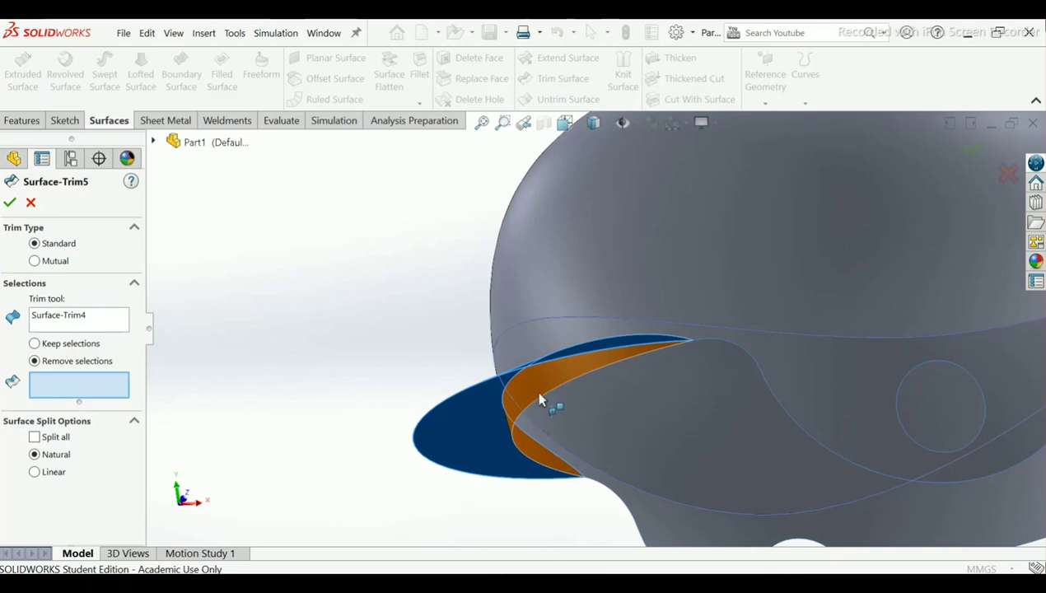
pyautogui.click(540, 399)
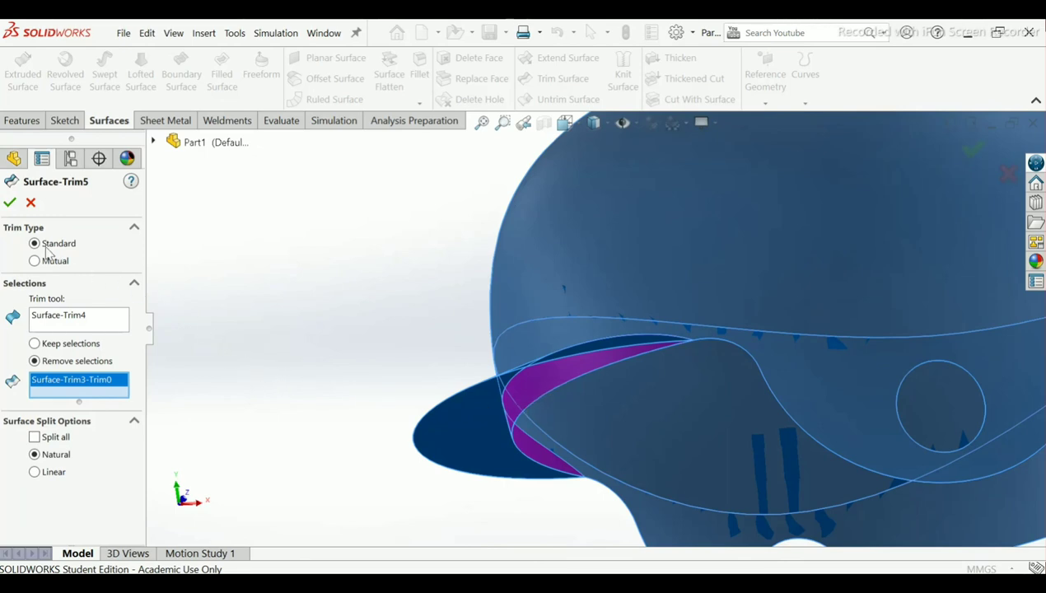
pyautogui.click(9, 204)
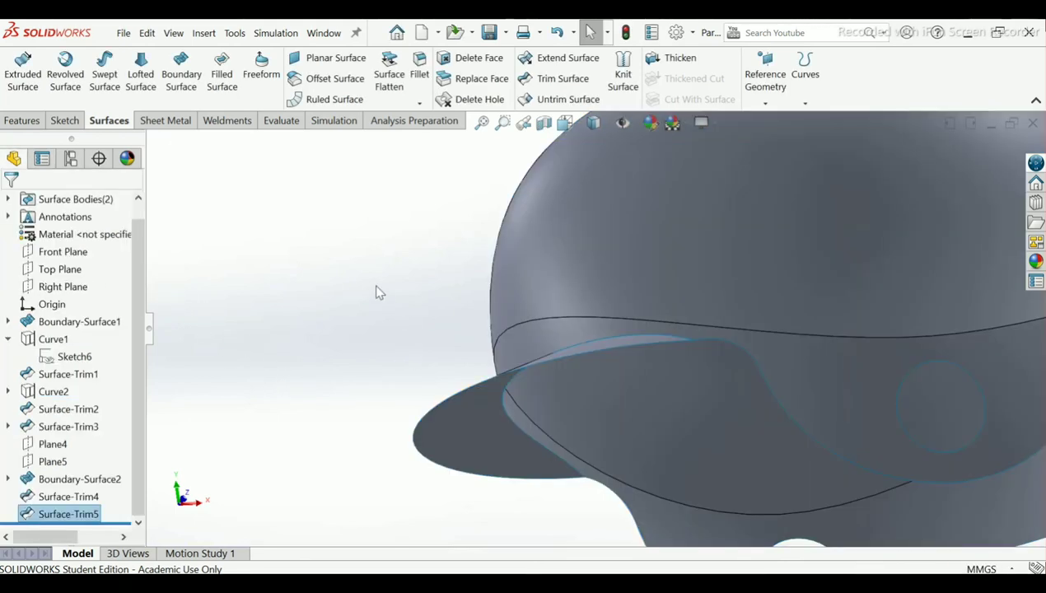
# Step: Knit the shell Surface-Trim5 and visor Surface-Trim4 into one surface body
pyautogui.scroll(5, 730, 367)
pyautogui.scroll(-4, 758, 301)
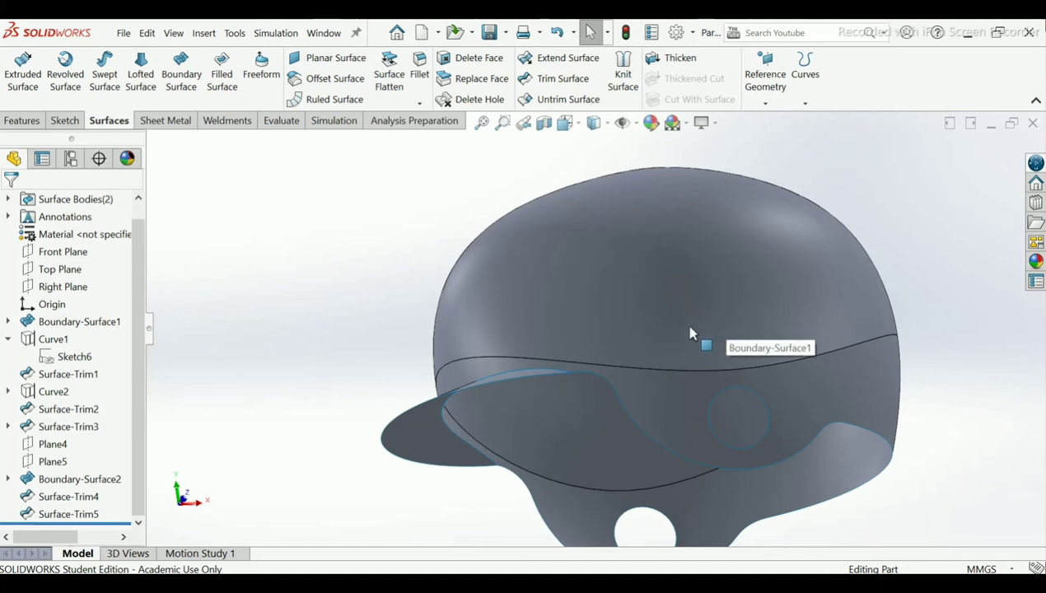
pyautogui.moveTo(462, 356); pyautogui.dragTo(494, 397, button='middle')
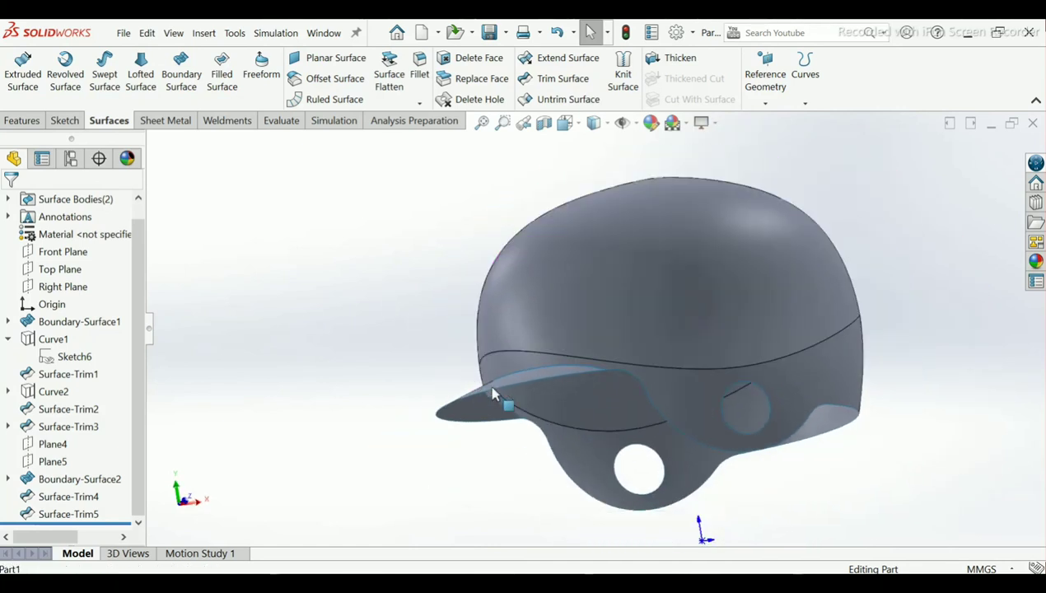
pyautogui.click(626, 78)
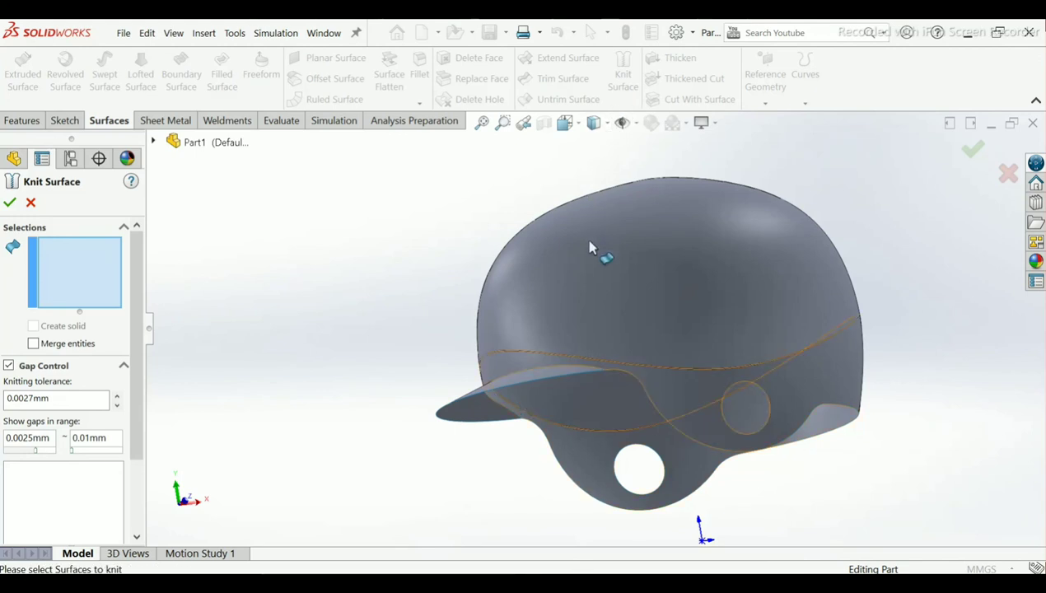
pyautogui.click(593, 281)
pyautogui.moveTo(595, 299); pyautogui.dragTo(581, 322, button='middle')
pyautogui.scroll(3, 558, 404)
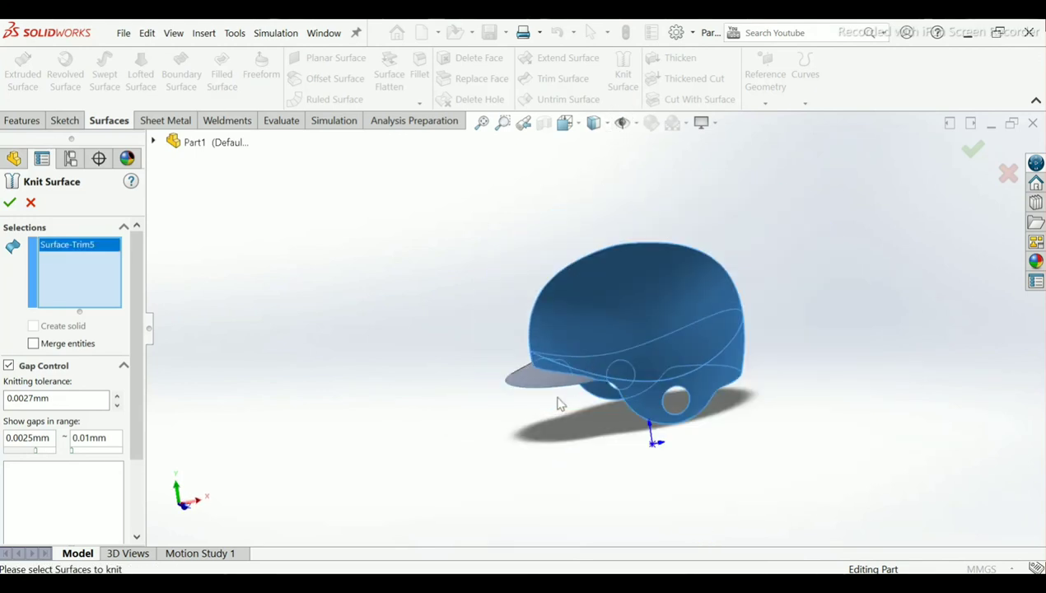
pyautogui.click(552, 381)
pyautogui.moveTo(619, 416); pyautogui.dragTo(600, 309, button='middle')
pyautogui.scroll(-2, 613, 339)
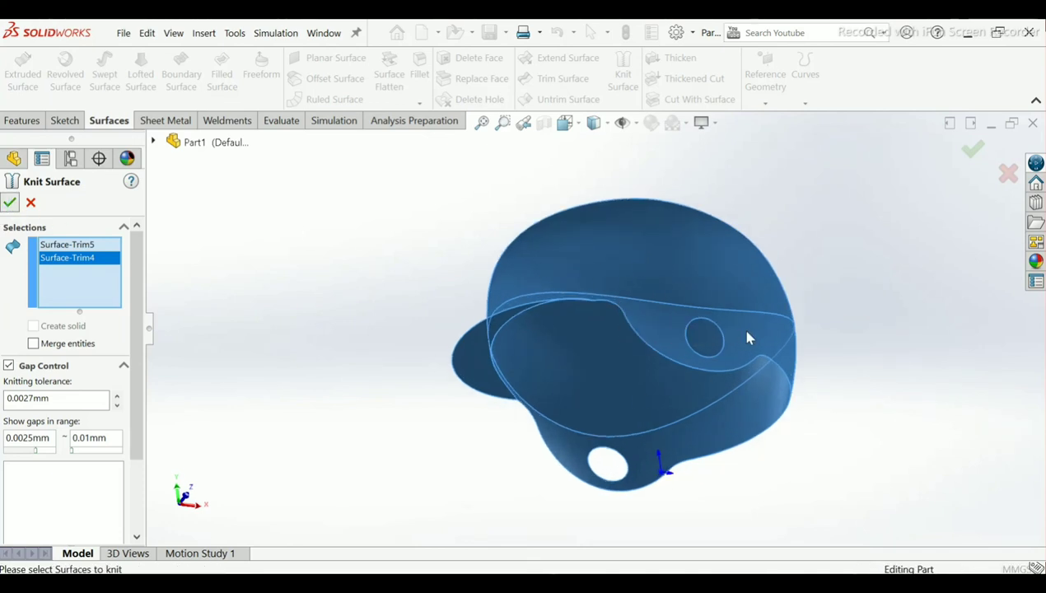
pyautogui.press('Return')
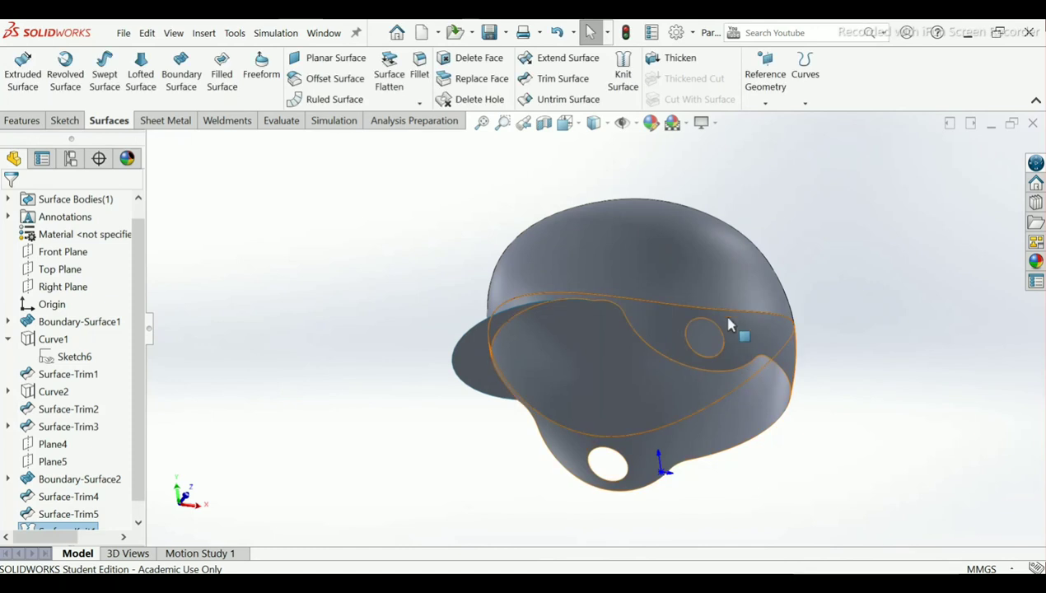
pyautogui.moveTo(647, 236); pyautogui.dragTo(659, 315, button='middle')
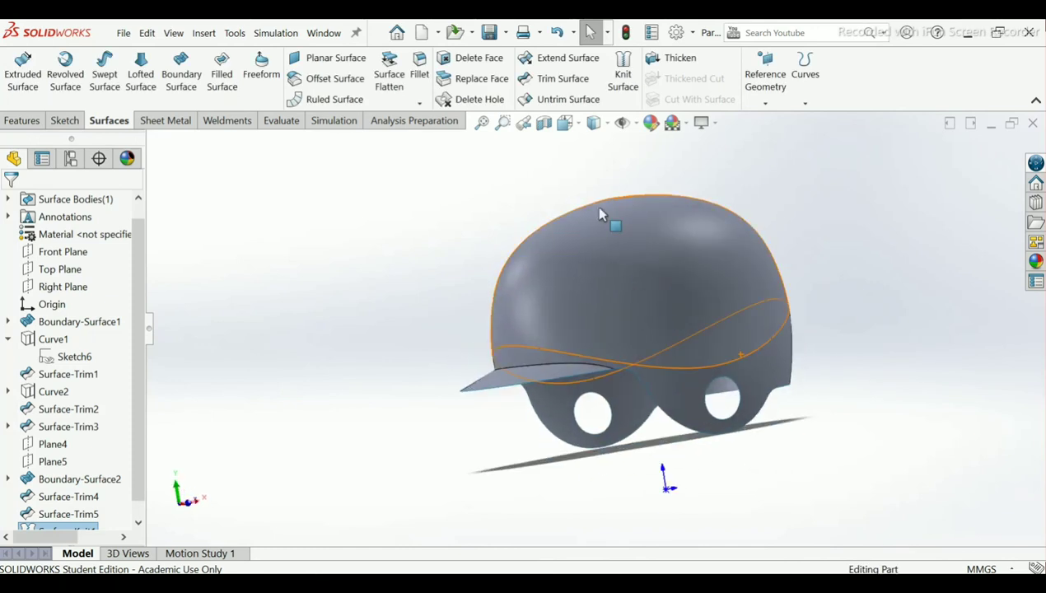
pyautogui.click(560, 78)
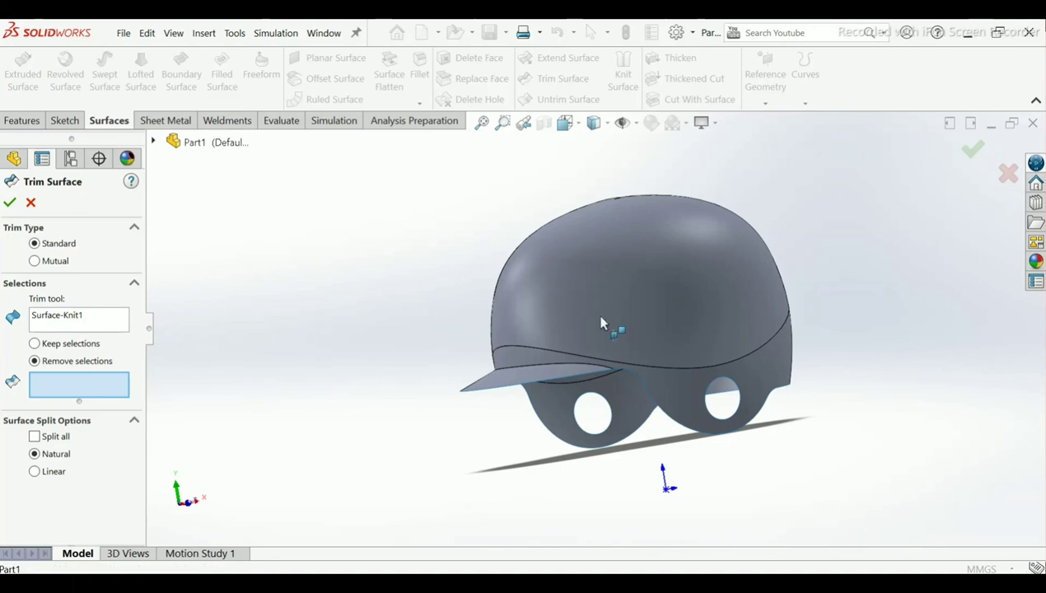
pyautogui.click(66, 316)
pyautogui.rightClick(66, 316)
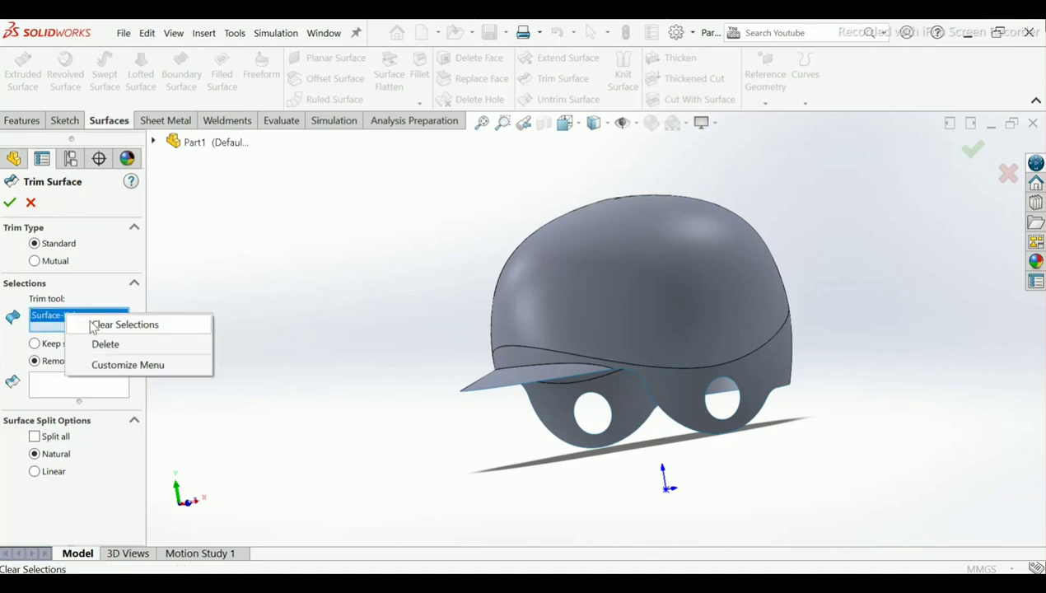
pyautogui.click(121, 325)
pyautogui.click(626, 309)
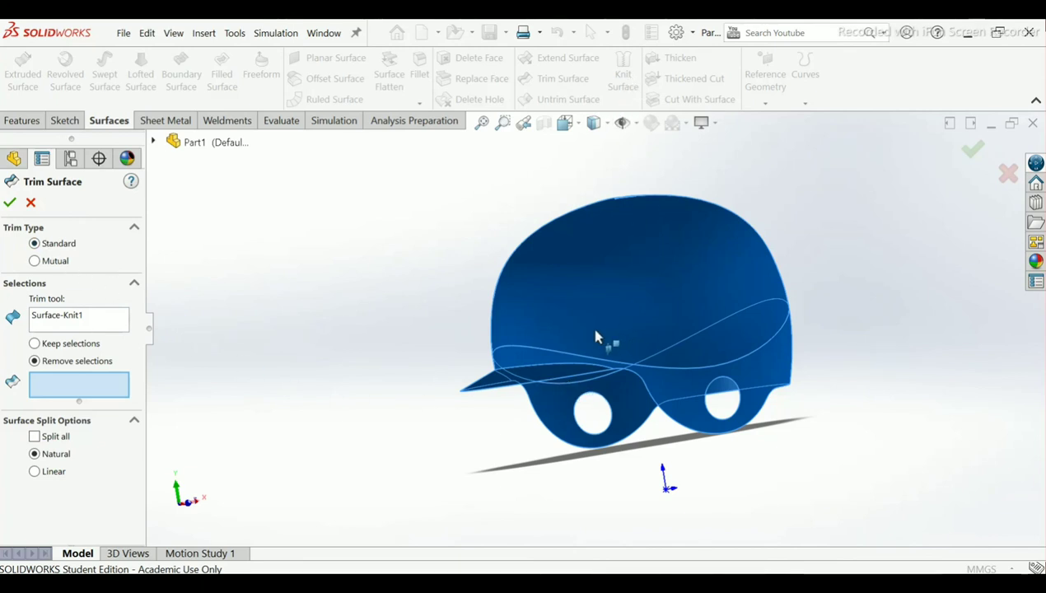
pyautogui.click(31, 203)
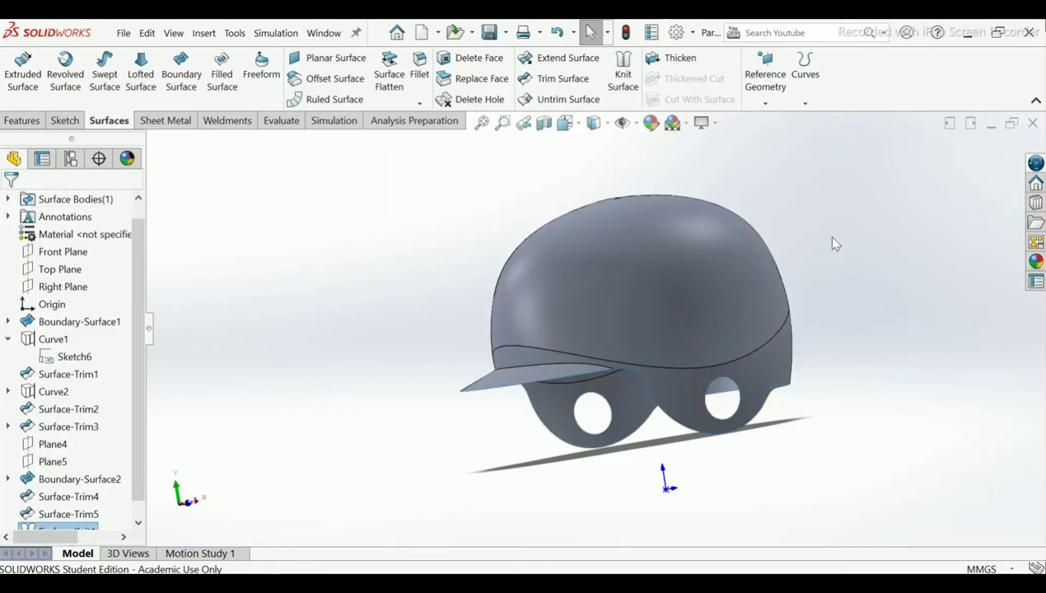
# Step: Zoom in and apply the Backdrop - Grey with Overhead Light scene to the helmet
pyautogui.scroll(-2, 630, 325)
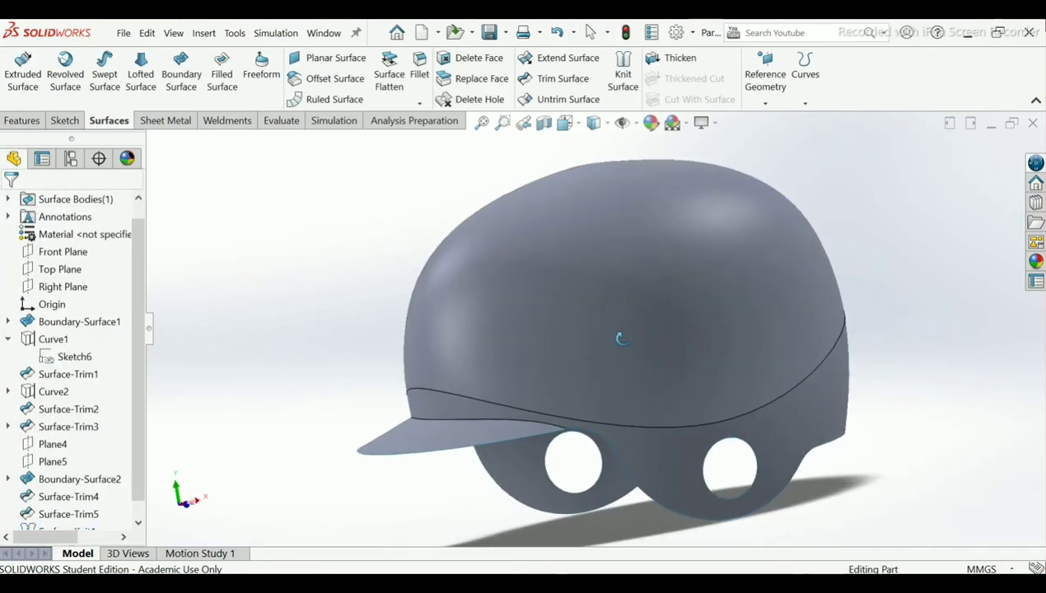
pyautogui.scroll(-2, 595, 420)
pyautogui.scroll(4, 590, 416)
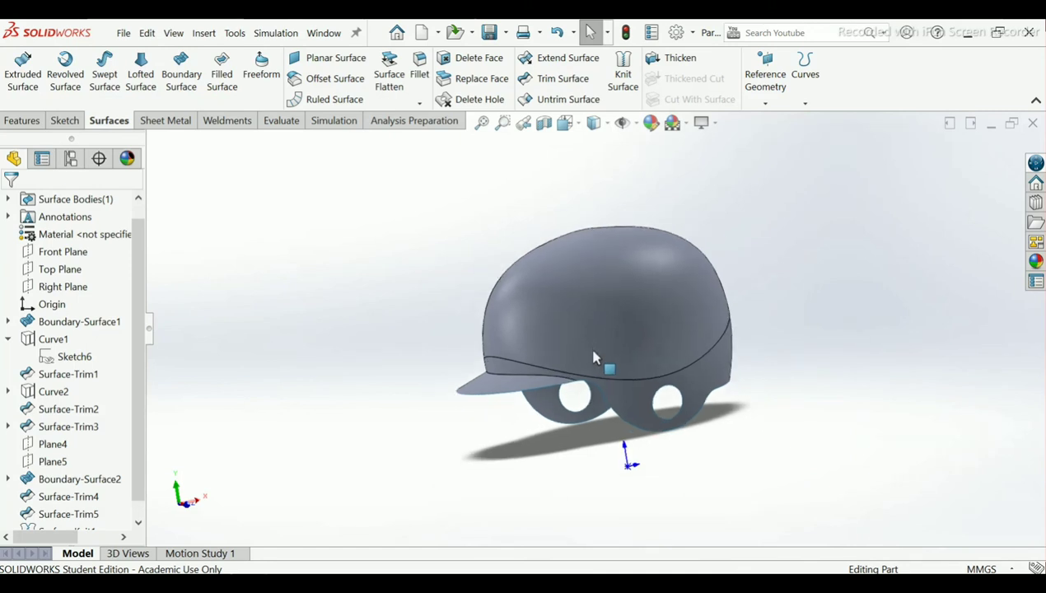
pyautogui.scroll(-2, 586, 362)
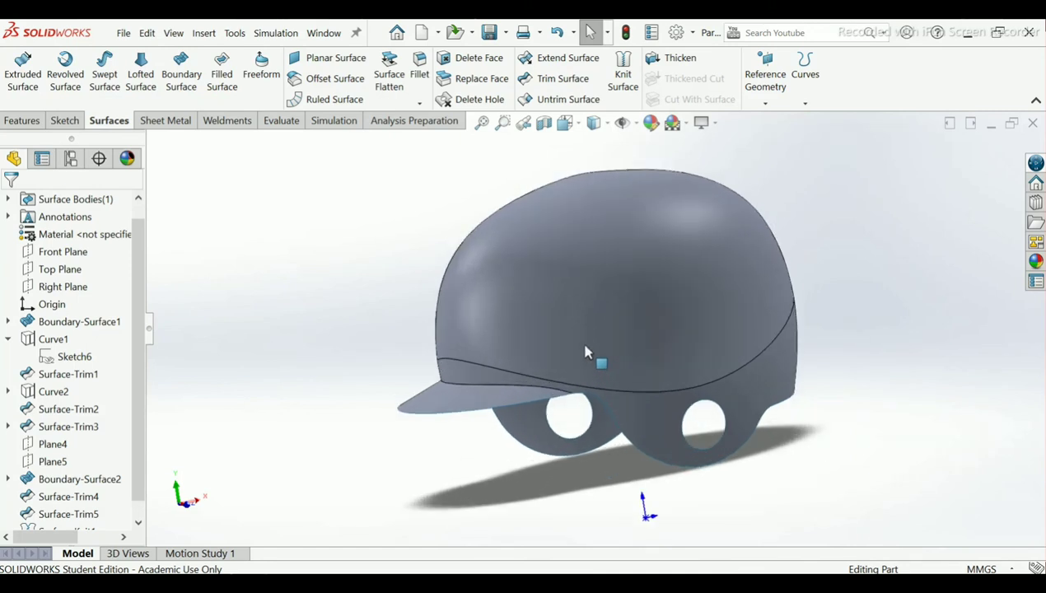
pyautogui.click(702, 122)
pyautogui.moveTo(768, 83)
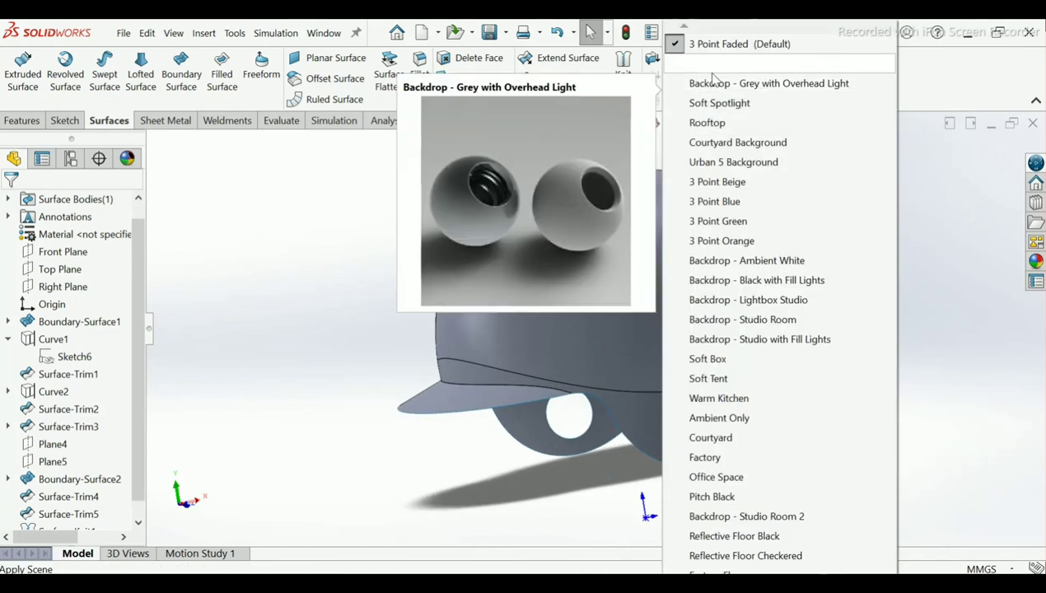
pyautogui.click(713, 83)
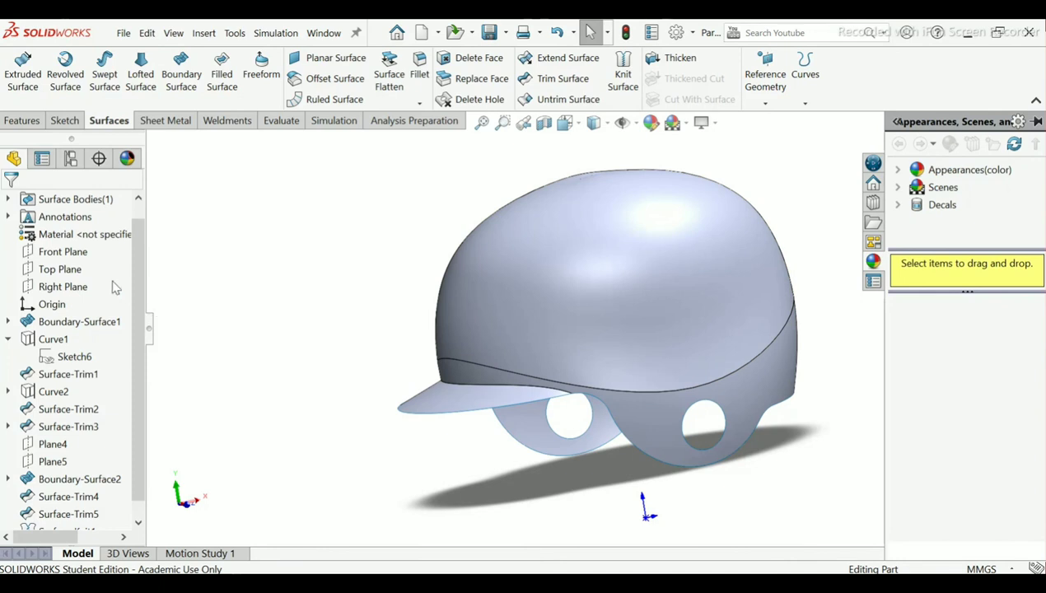
# Step: Assign ABS PC as the helmet part's material and bring up the appearances, scenes and decals library
pyautogui.rightClick(96, 236)
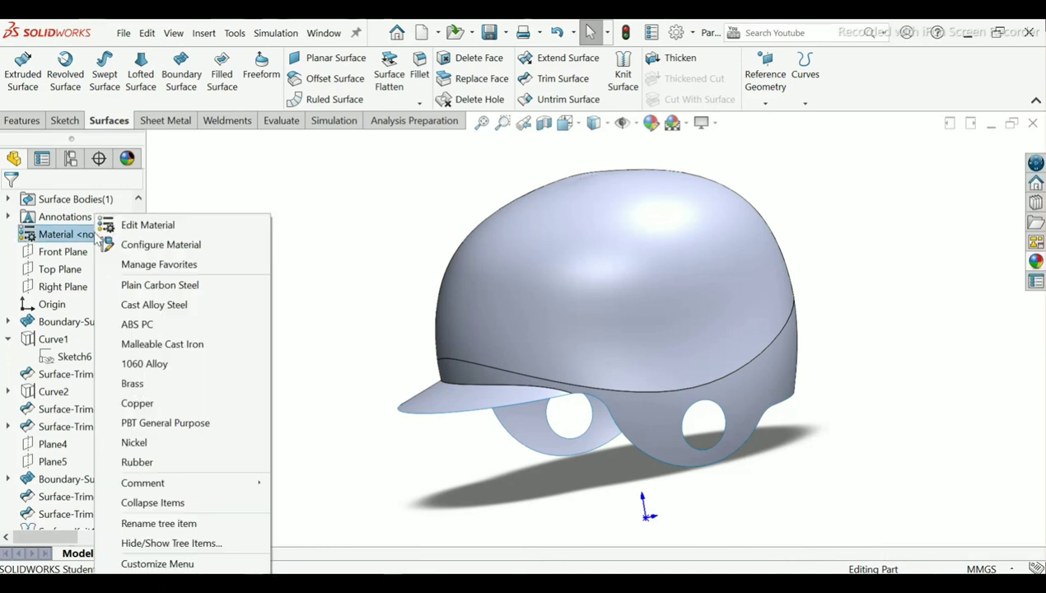
pyautogui.click(115, 329)
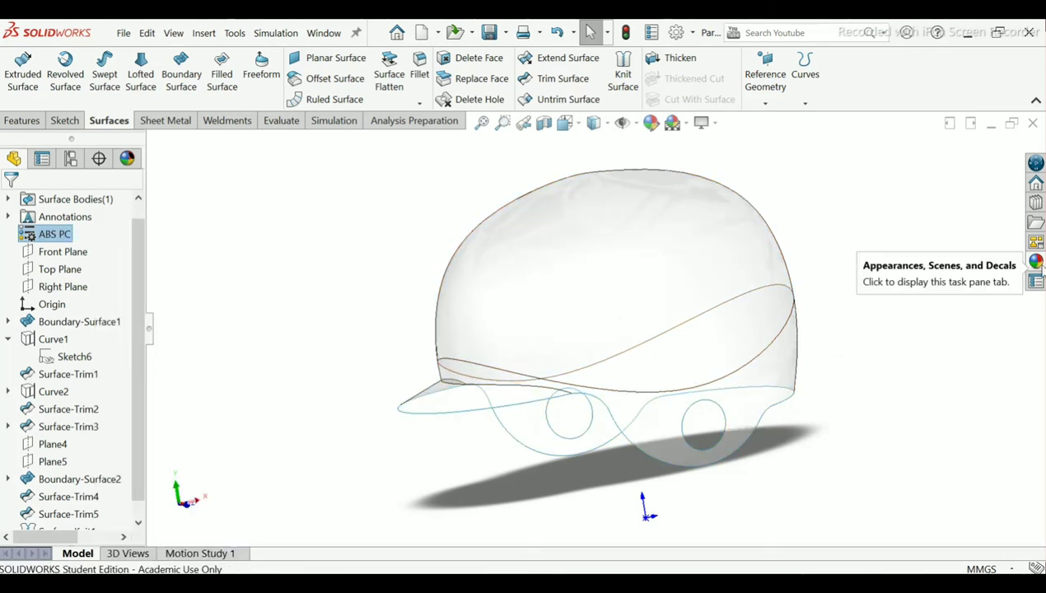
pyautogui.click(1036, 262)
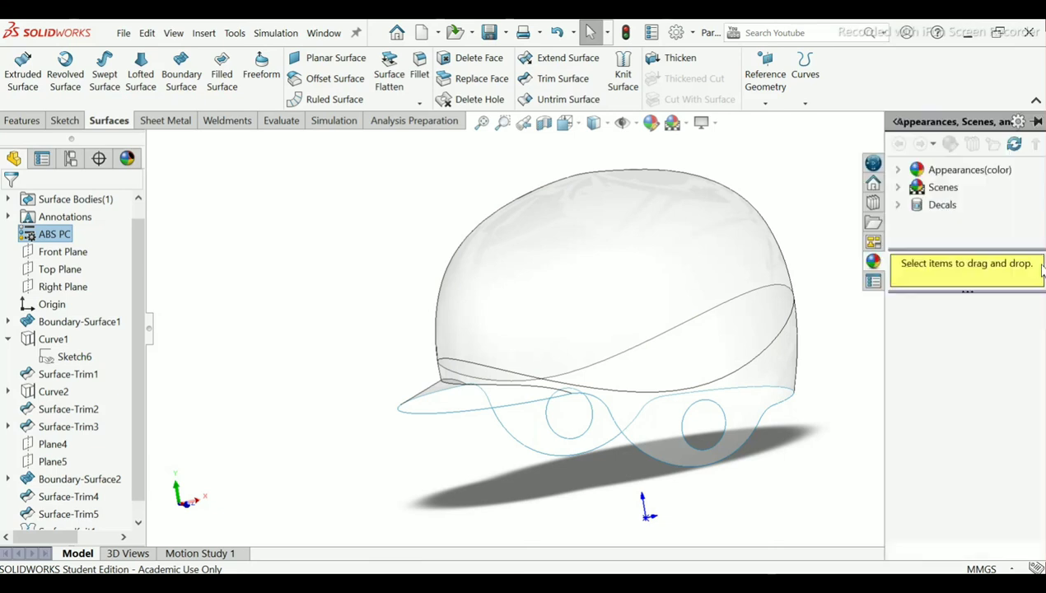
# Step: Apply blue high gloss plastic to the helmet's dome face only
pyautogui.click(898, 171)
pyautogui.click(918, 190)
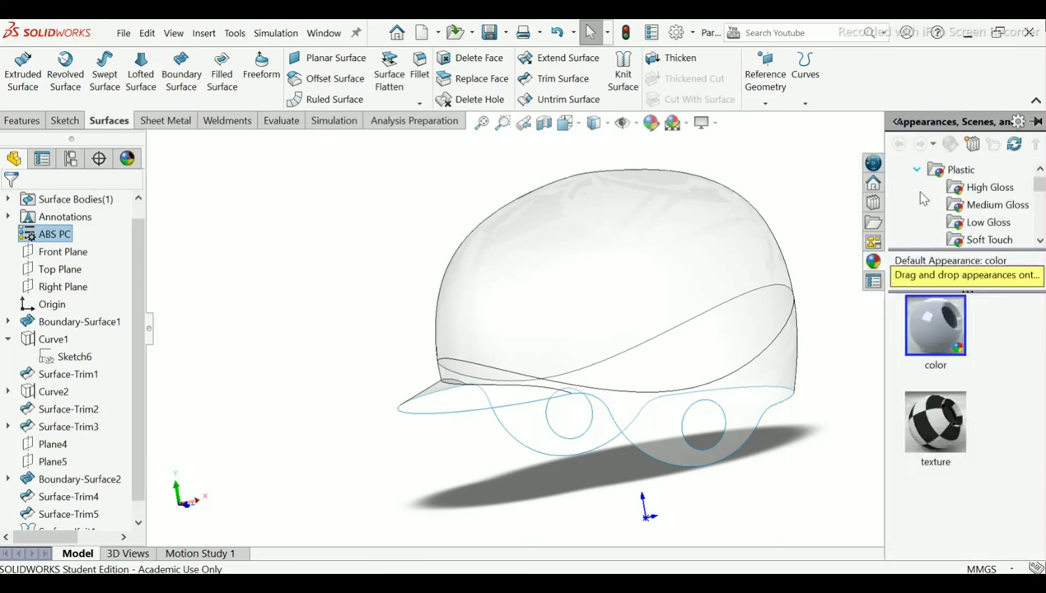
pyautogui.click(960, 191)
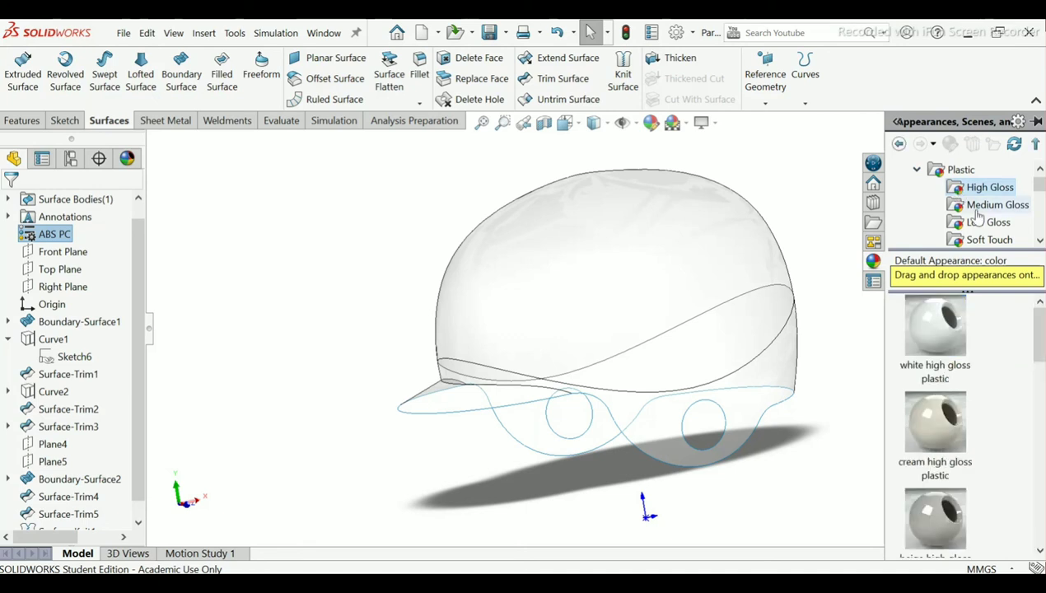
pyautogui.moveTo(1039, 341); pyautogui.dragTo(1039, 482)
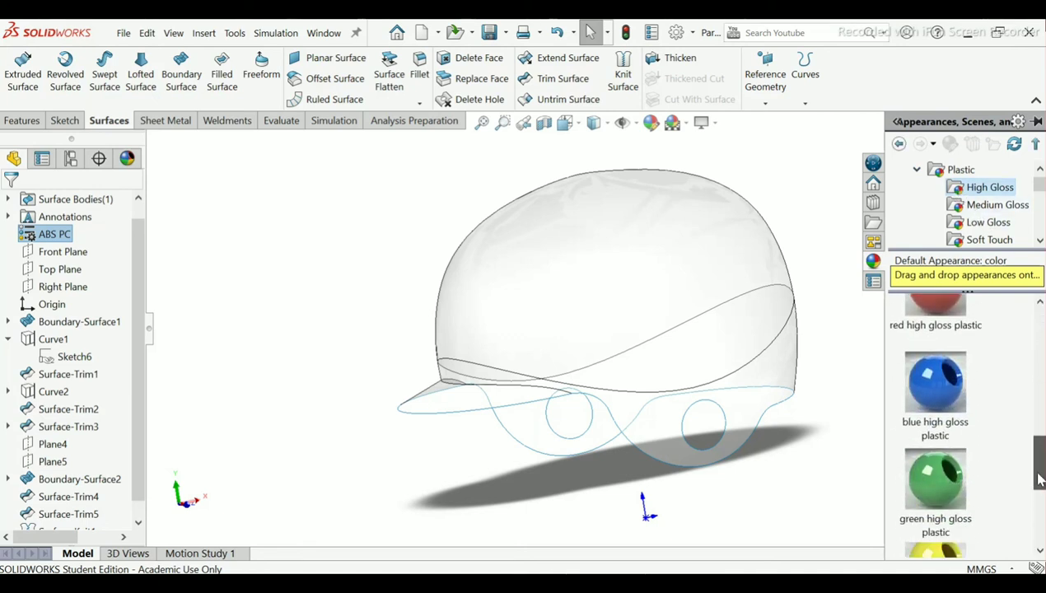
pyautogui.moveTo(934, 362)
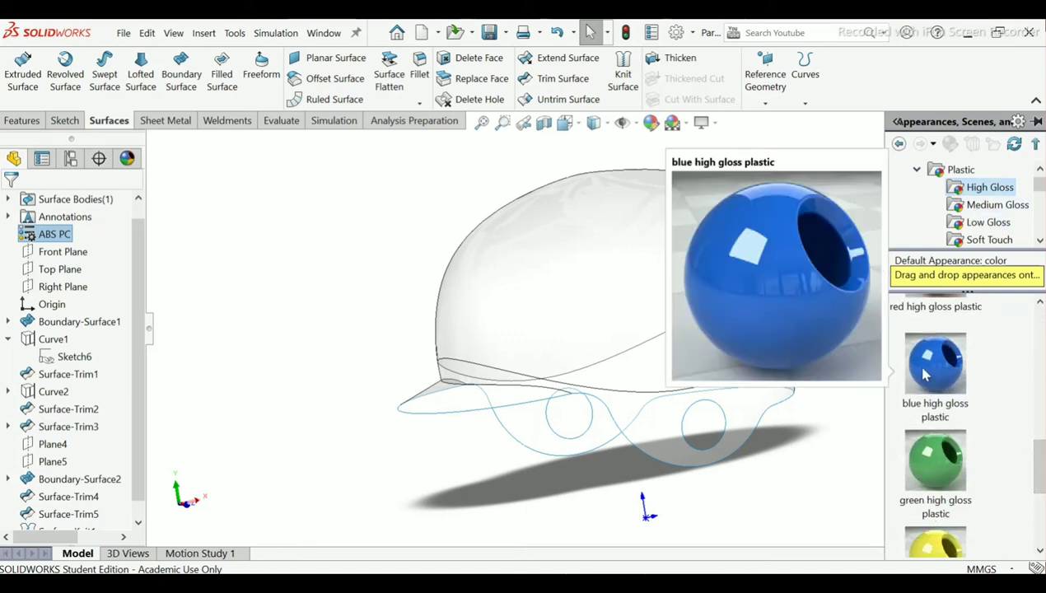
pyautogui.moveTo(924, 374); pyautogui.dragTo(626, 267)
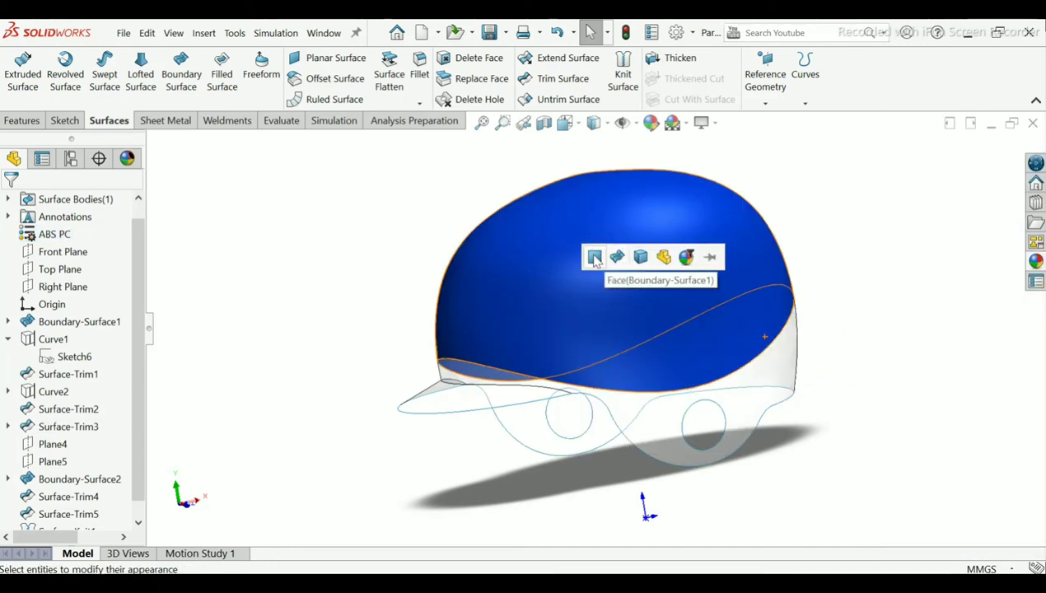
pyautogui.click(593, 256)
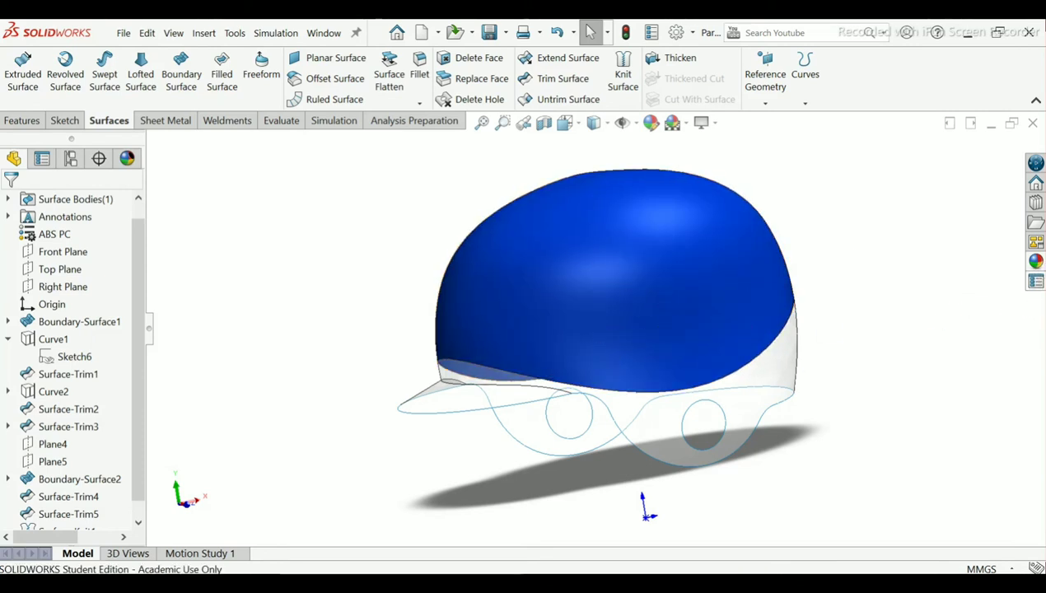
# Step: Apply green high gloss plastic to the whole visor
pyautogui.click(1039, 262)
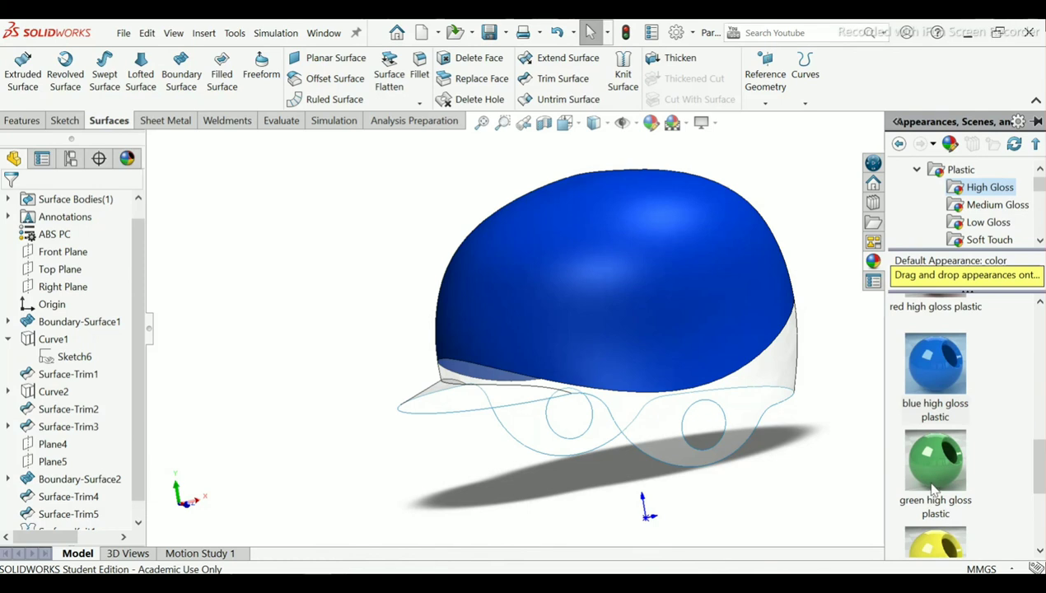
pyautogui.moveTo(933, 489); pyautogui.dragTo(457, 400)
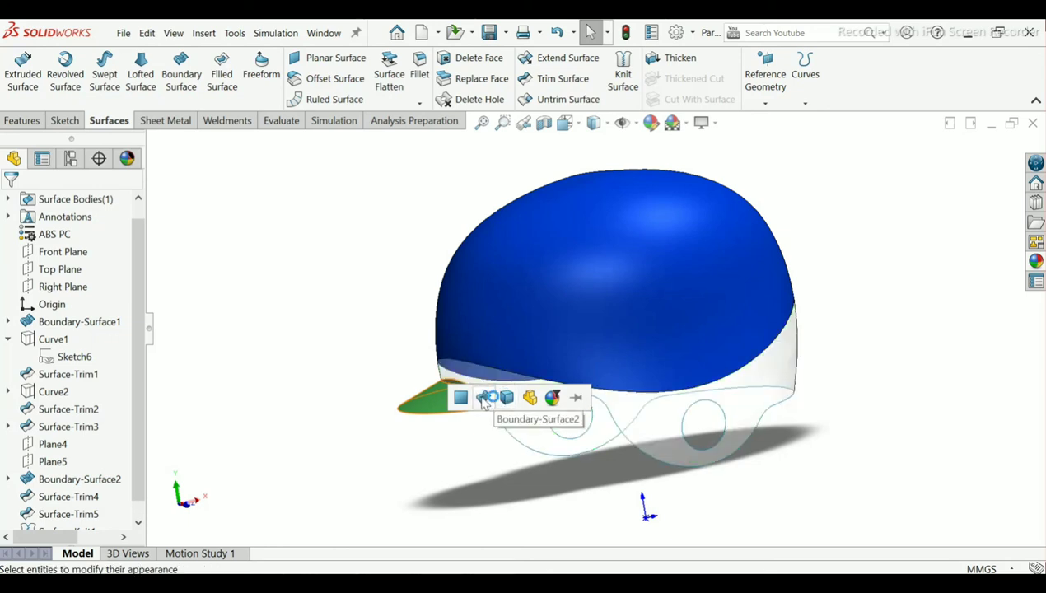
pyautogui.click(482, 398)
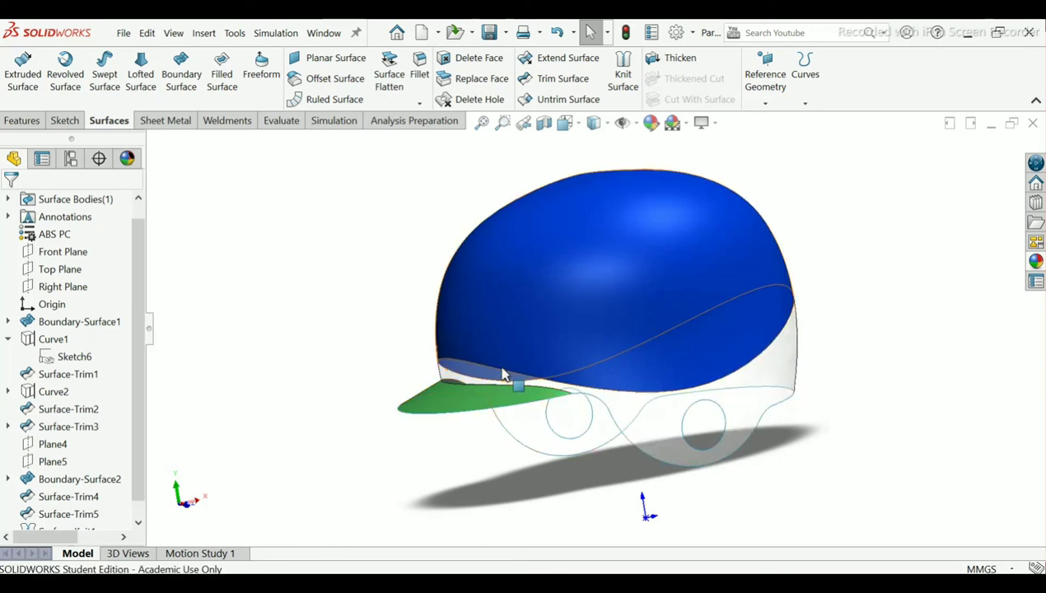
pyautogui.moveTo(503, 369)
pyautogui.mouseDown(button='middle')
pyautogui.moveTo(508, 357)
pyautogui.moveTo(497, 362)
pyautogui.mouseUp(button='middle')
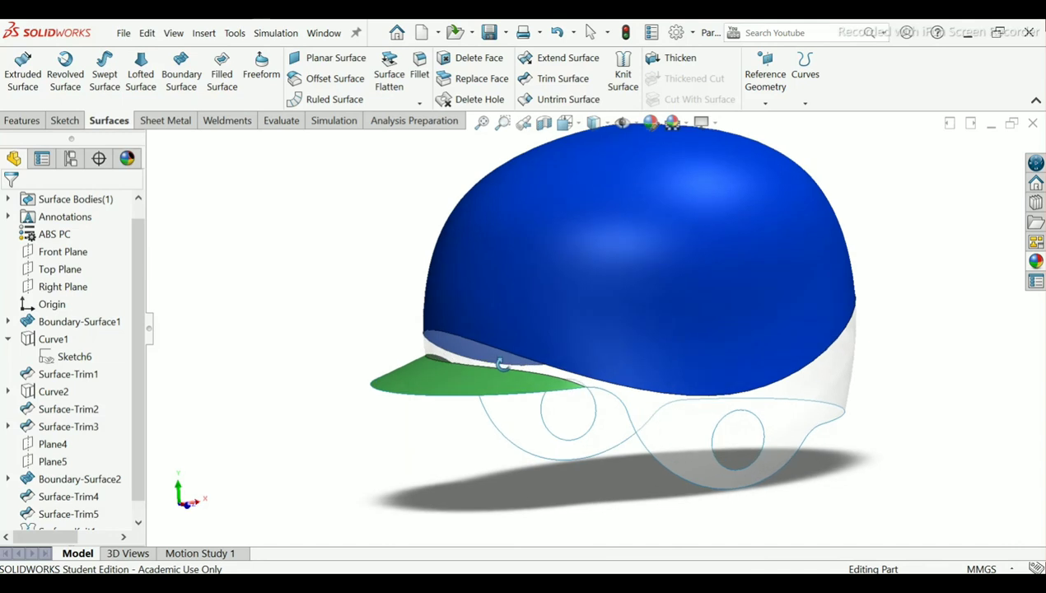
# Step: Apply yellow high gloss plastic to the lower ear-hole shell
pyautogui.click(1036, 261)
pyautogui.scroll(-2, 1040, 472)
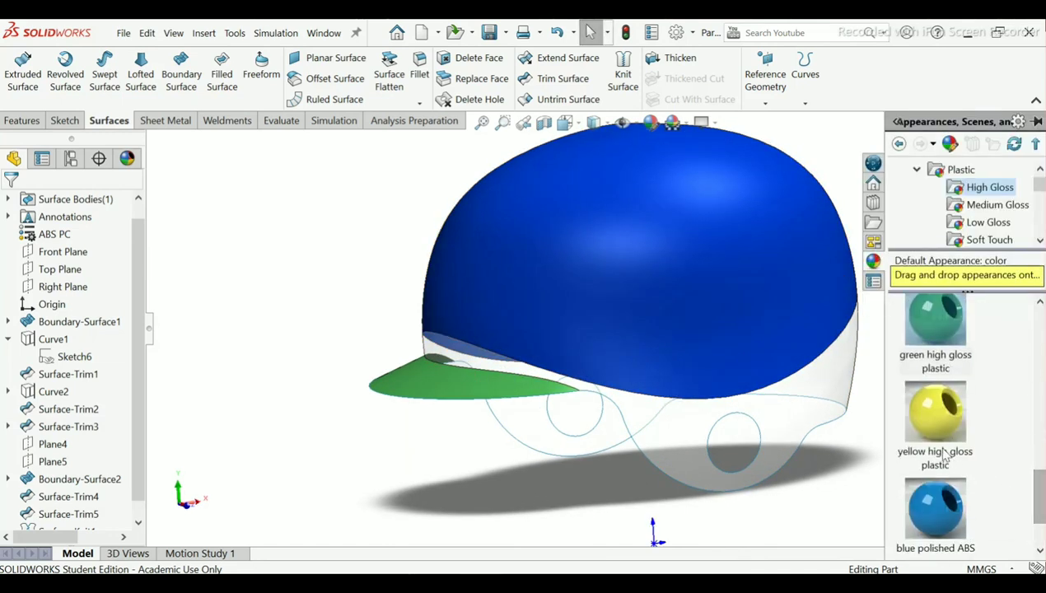
pyautogui.moveTo(933, 429); pyautogui.dragTo(682, 440)
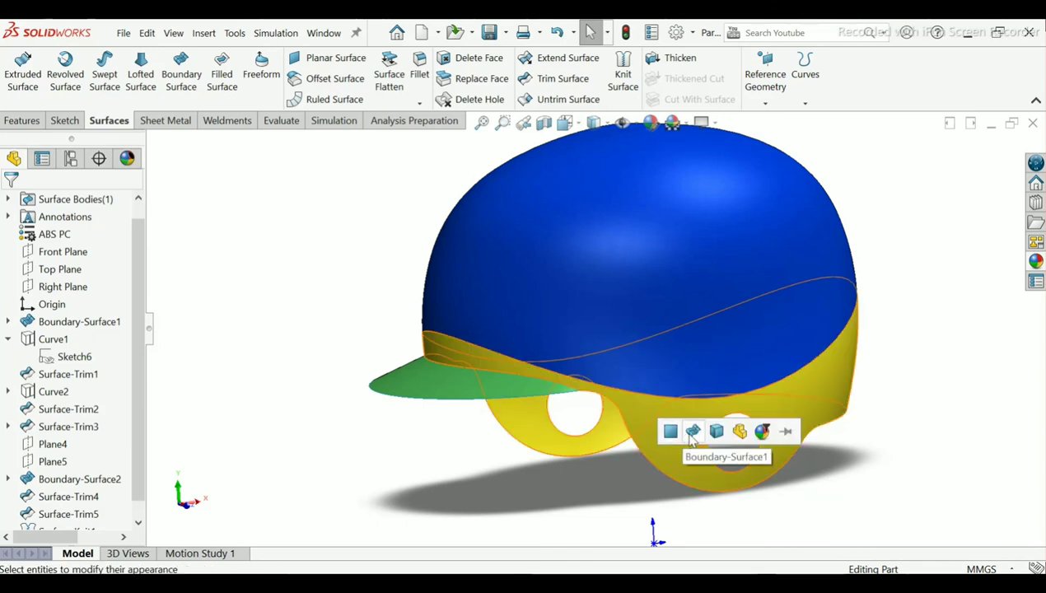
pyautogui.click(691, 435)
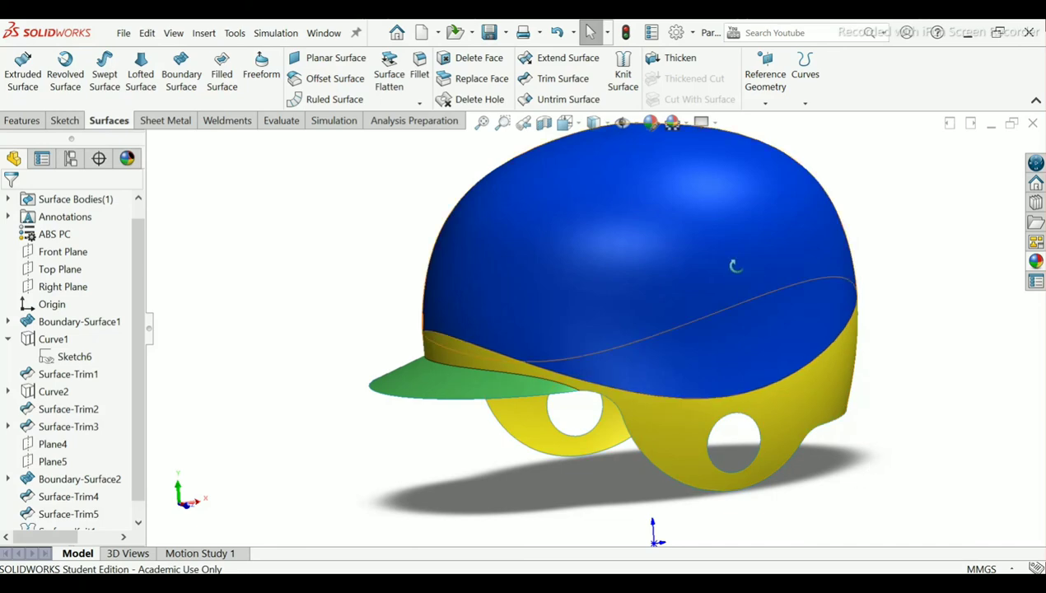
pyautogui.moveTo(738, 272)
pyautogui.mouseDown(button='middle')
pyautogui.moveTo(717, 307)
pyautogui.moveTo(724, 387)
pyautogui.mouseUp(button='middle')
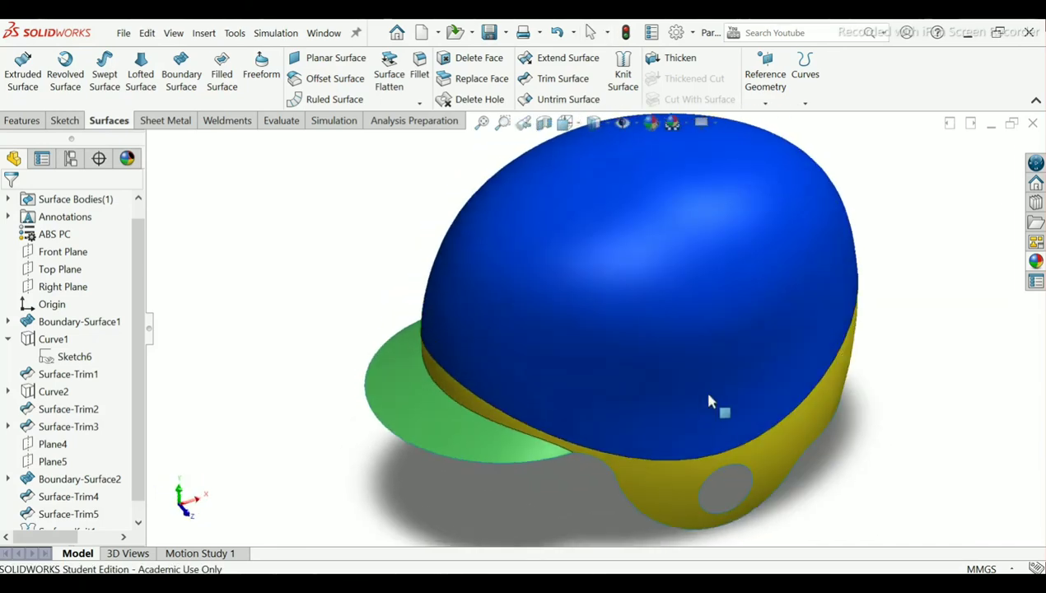
pyautogui.scroll(3, 671, 299)
pyautogui.scroll(-5, 601, 309)
pyautogui.scroll(1, 626, 338)
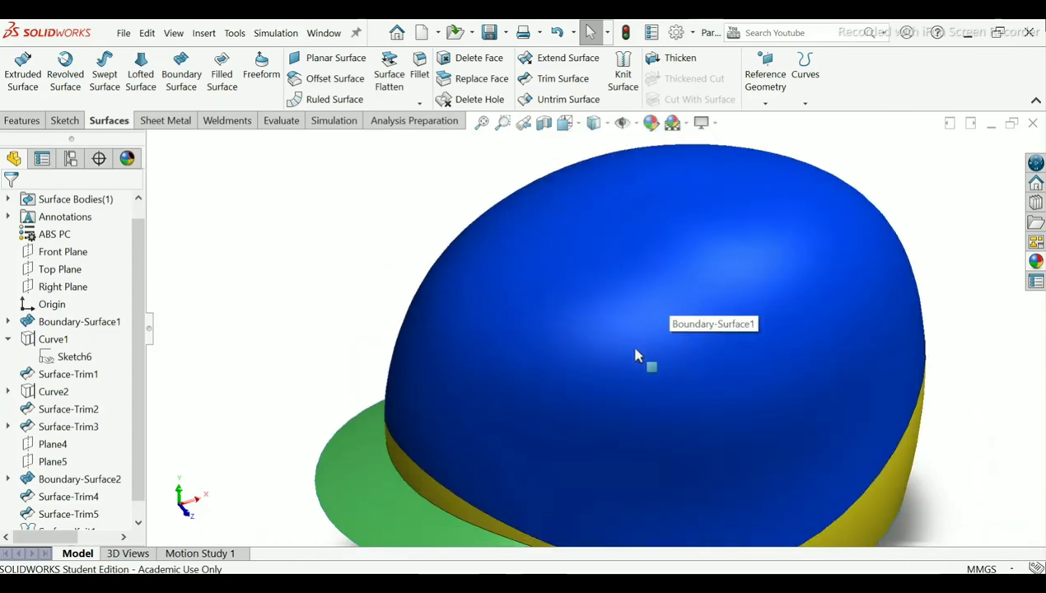
pyautogui.scroll(3, 638, 354)
pyautogui.scroll(1, 626, 350)
pyautogui.scroll(-2, 622, 346)
pyautogui.moveTo(577, 408); pyautogui.dragTo(531, 432, button='middle')
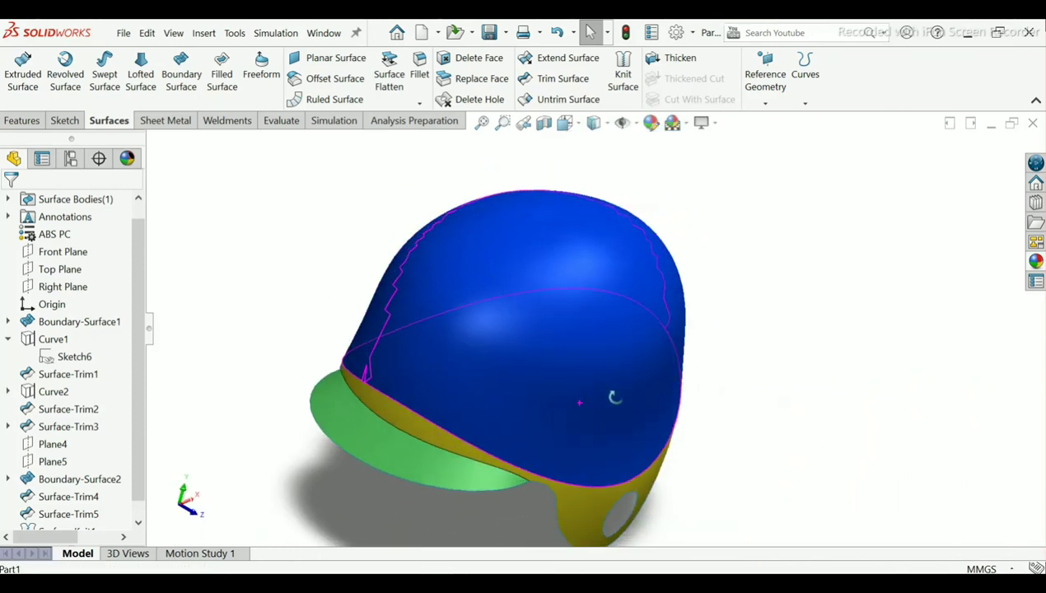
pyautogui.scroll(-2, 511, 461)
pyautogui.scroll(1, 500, 477)
pyautogui.scroll(-2, 486, 436)
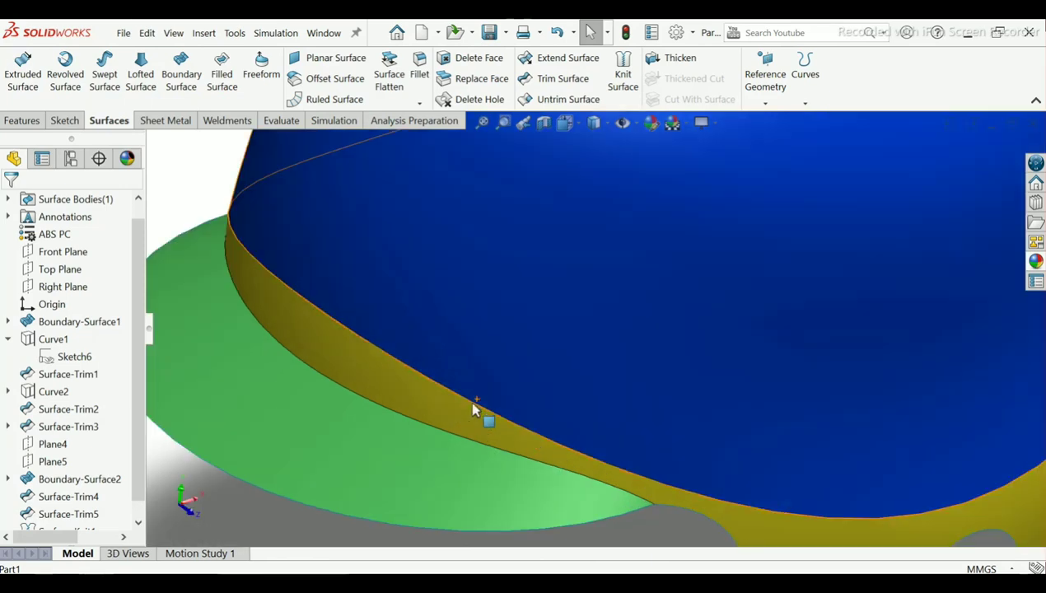
pyautogui.scroll(2, 498, 408)
pyautogui.scroll(1, 523, 397)
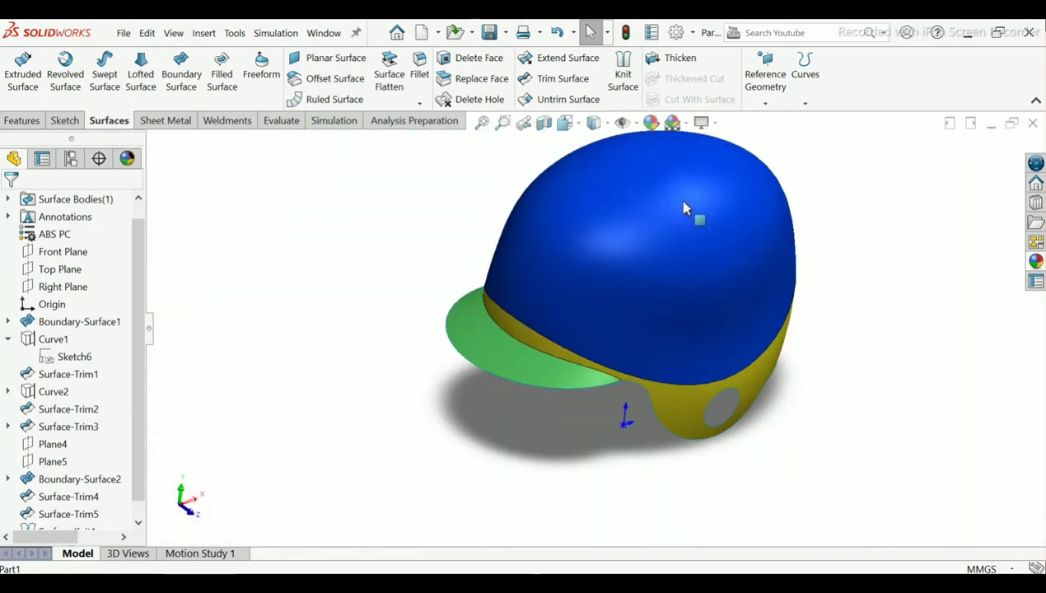
pyautogui.scroll(-2, 659, 239)
pyautogui.scroll(-2, 621, 288)
pyautogui.scroll(1, 608, 354)
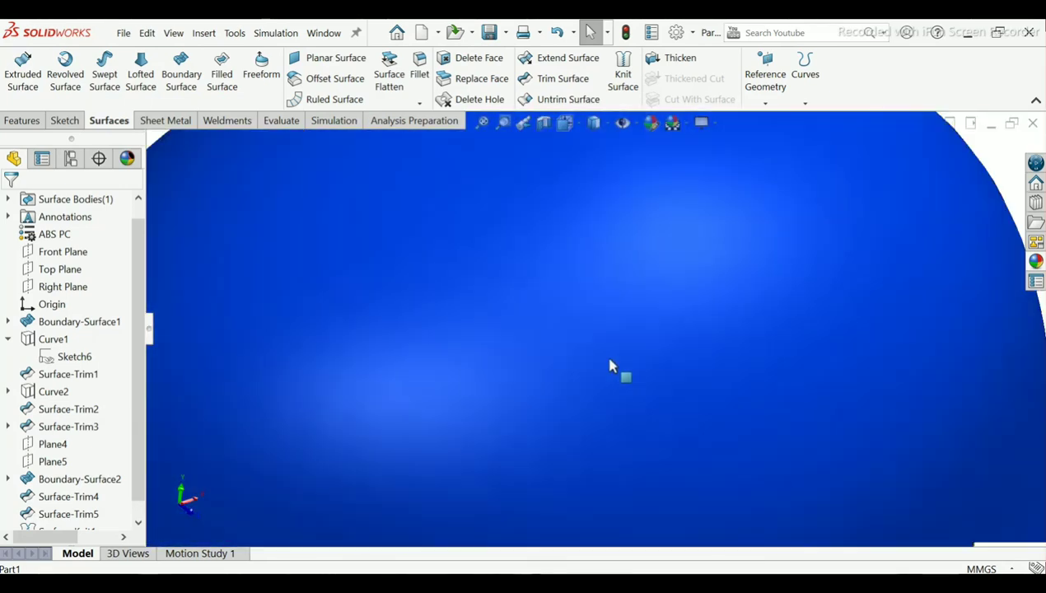
pyautogui.scroll(3, 609, 363)
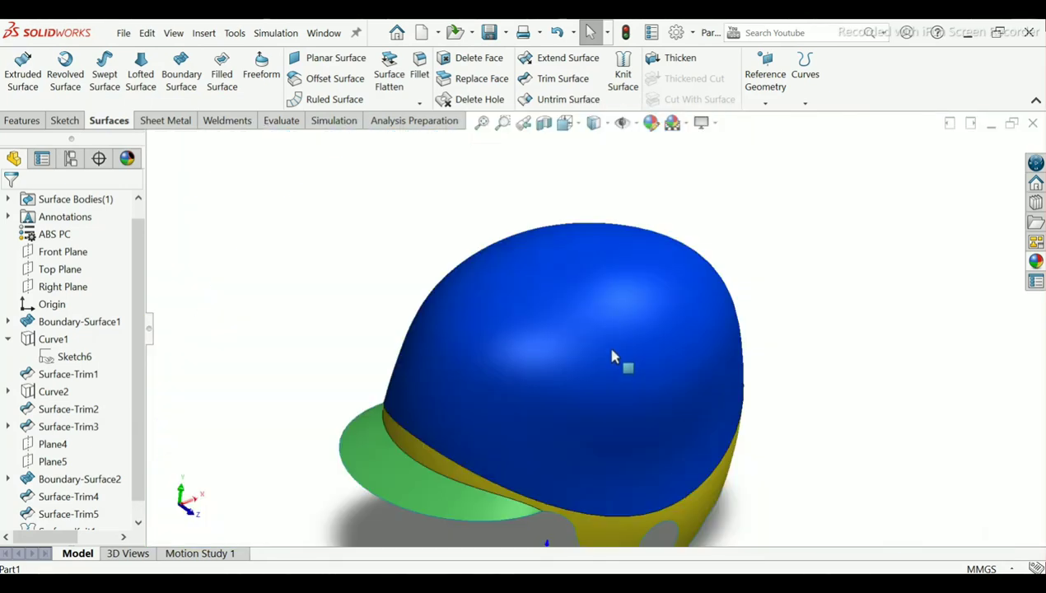
pyautogui.click(517, 129)
pyautogui.moveTo(582, 422); pyautogui.dragTo(574, 420, button='middle')
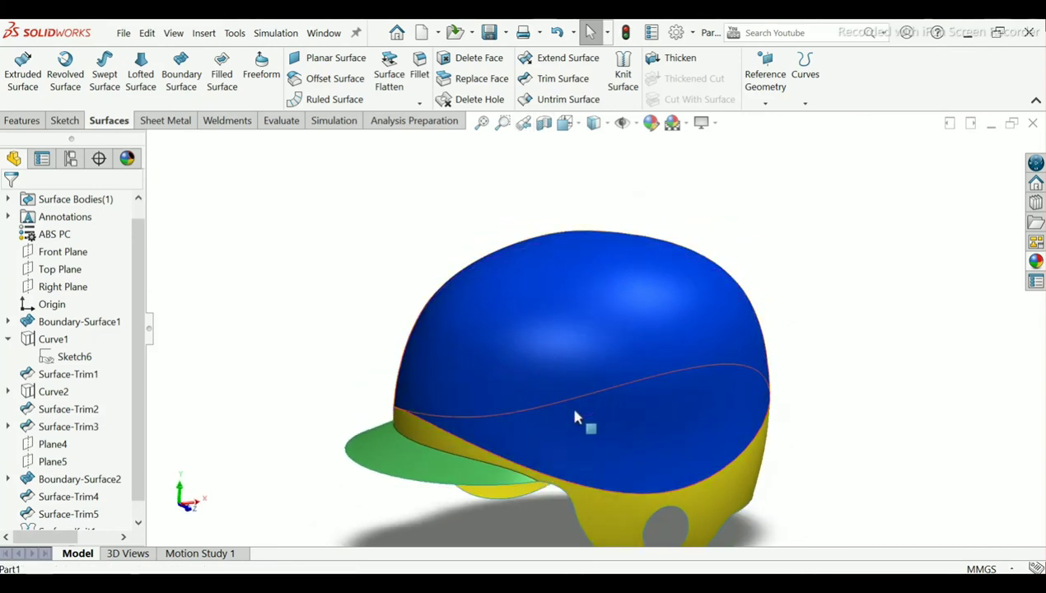
pyautogui.scroll(2, 543, 444)
pyautogui.scroll(-1, 590, 378)
pyautogui.scroll(-1, 576, 410)
pyautogui.scroll(-1, 559, 448)
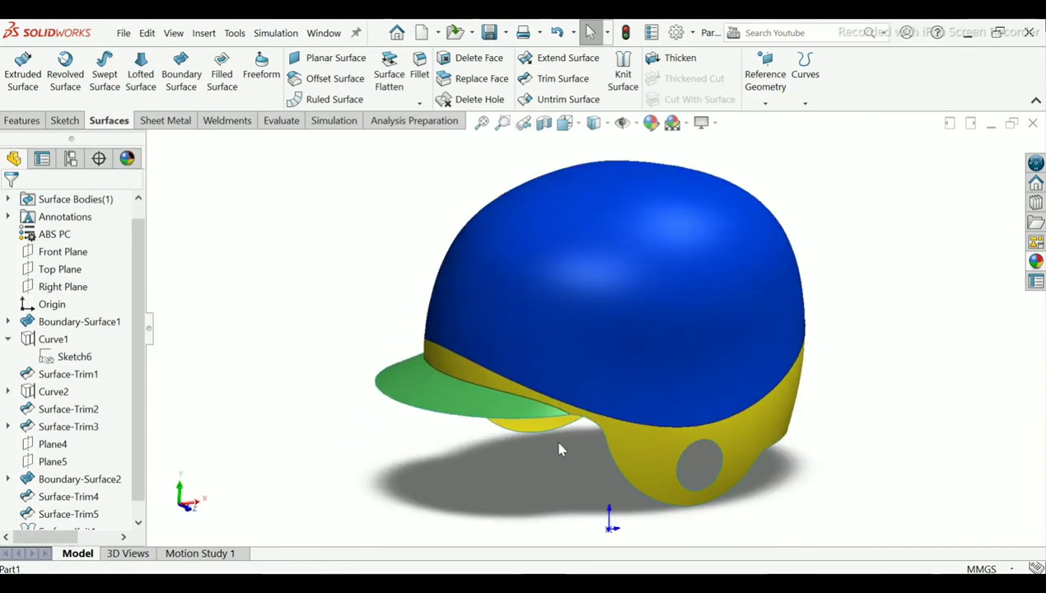